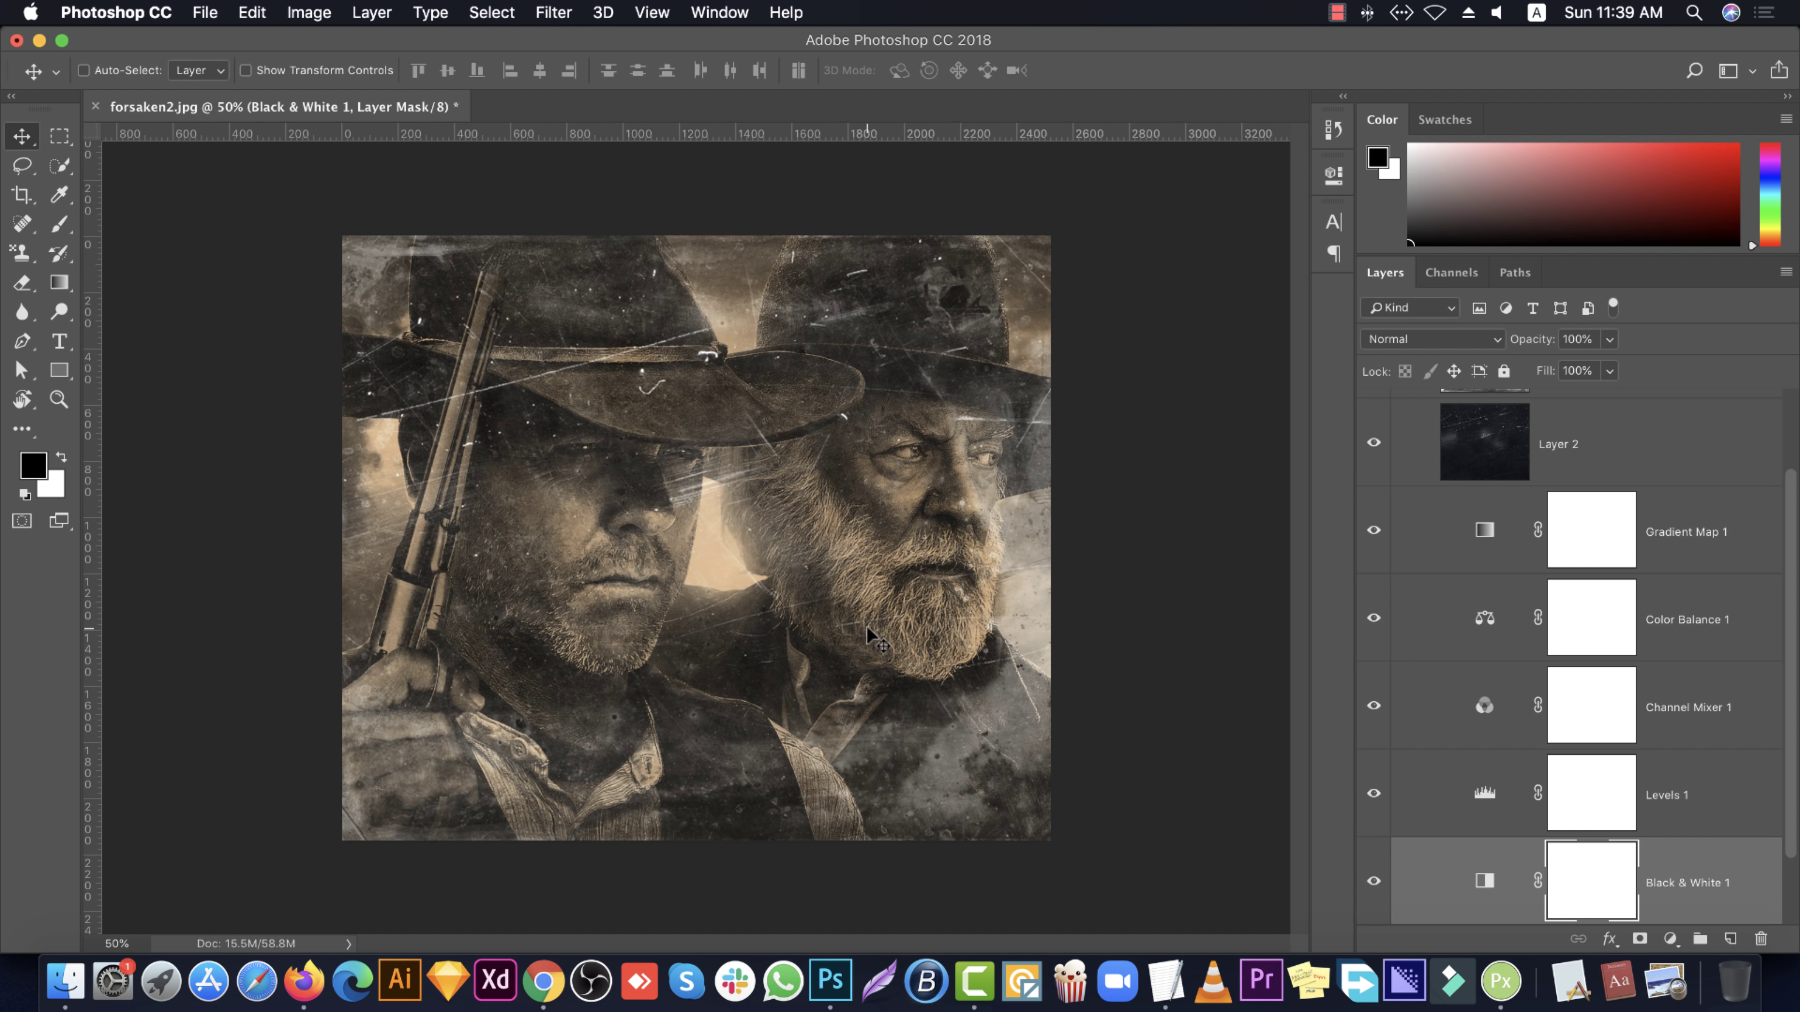
# Hide Group 1's vintage effects to preview the original cowboy photo, then restore them
pyautogui.scroll(3, 1403, 408)
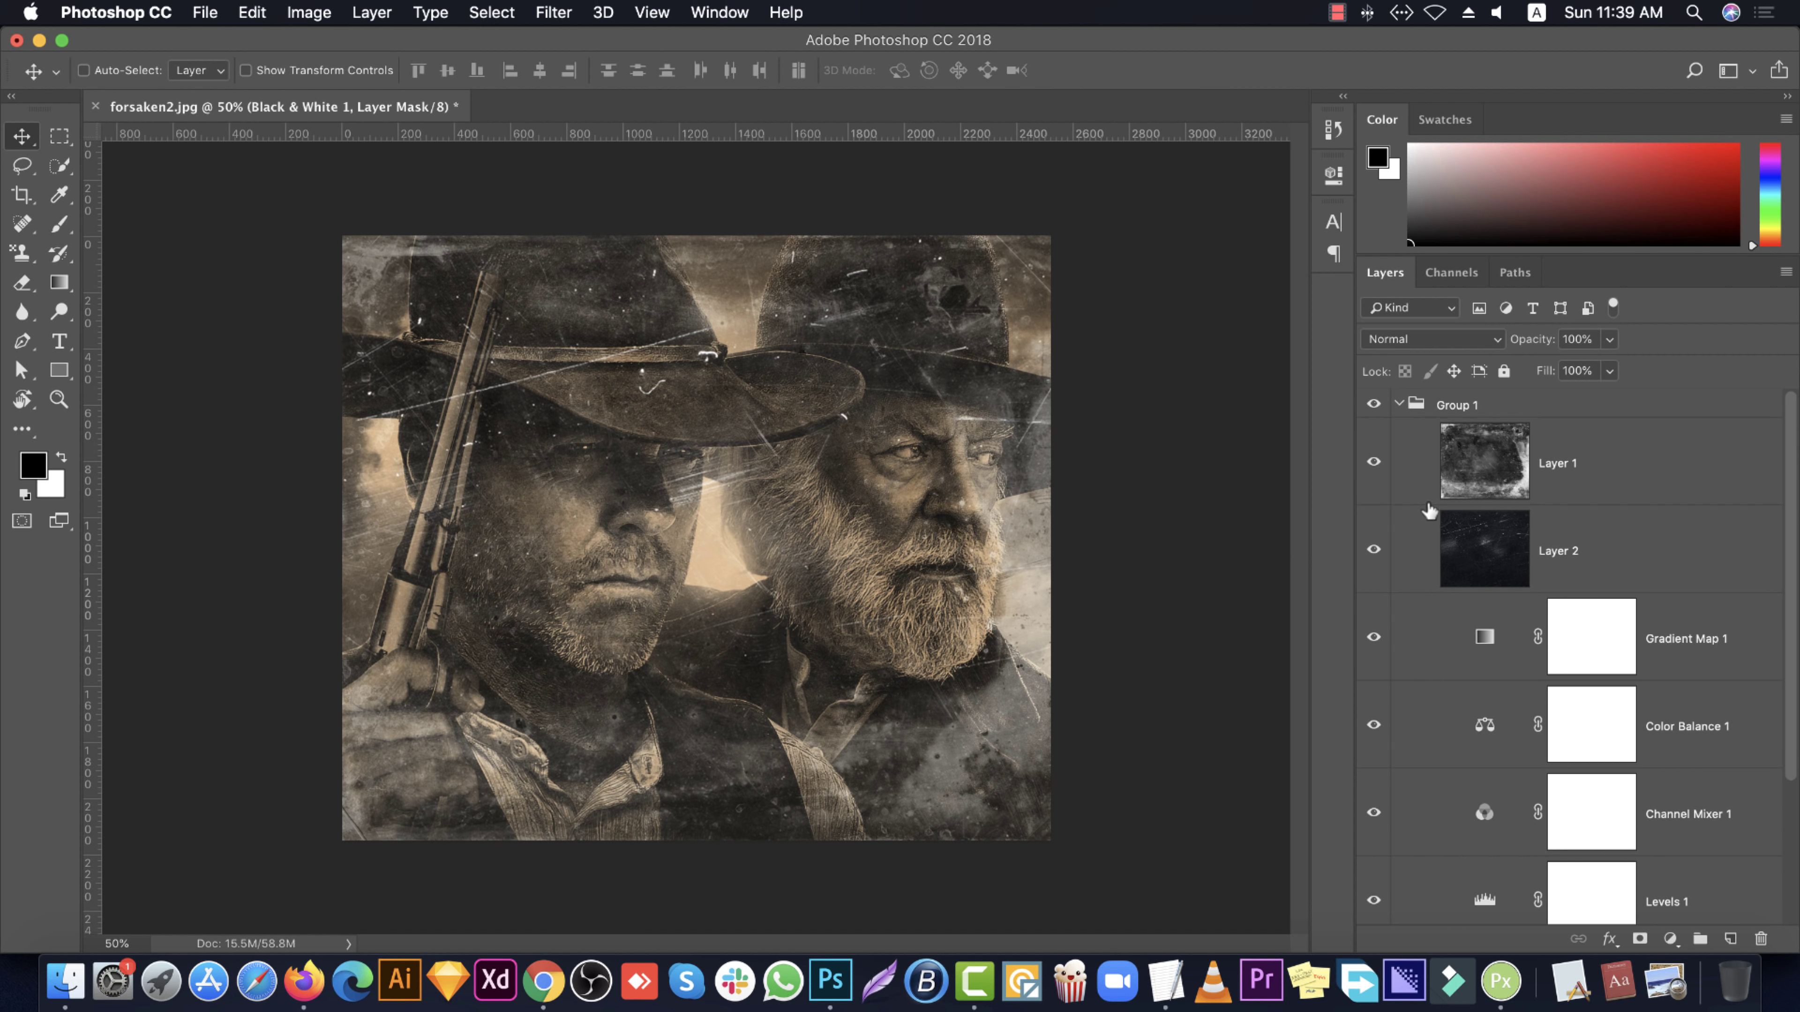
pyautogui.click(1400, 404)
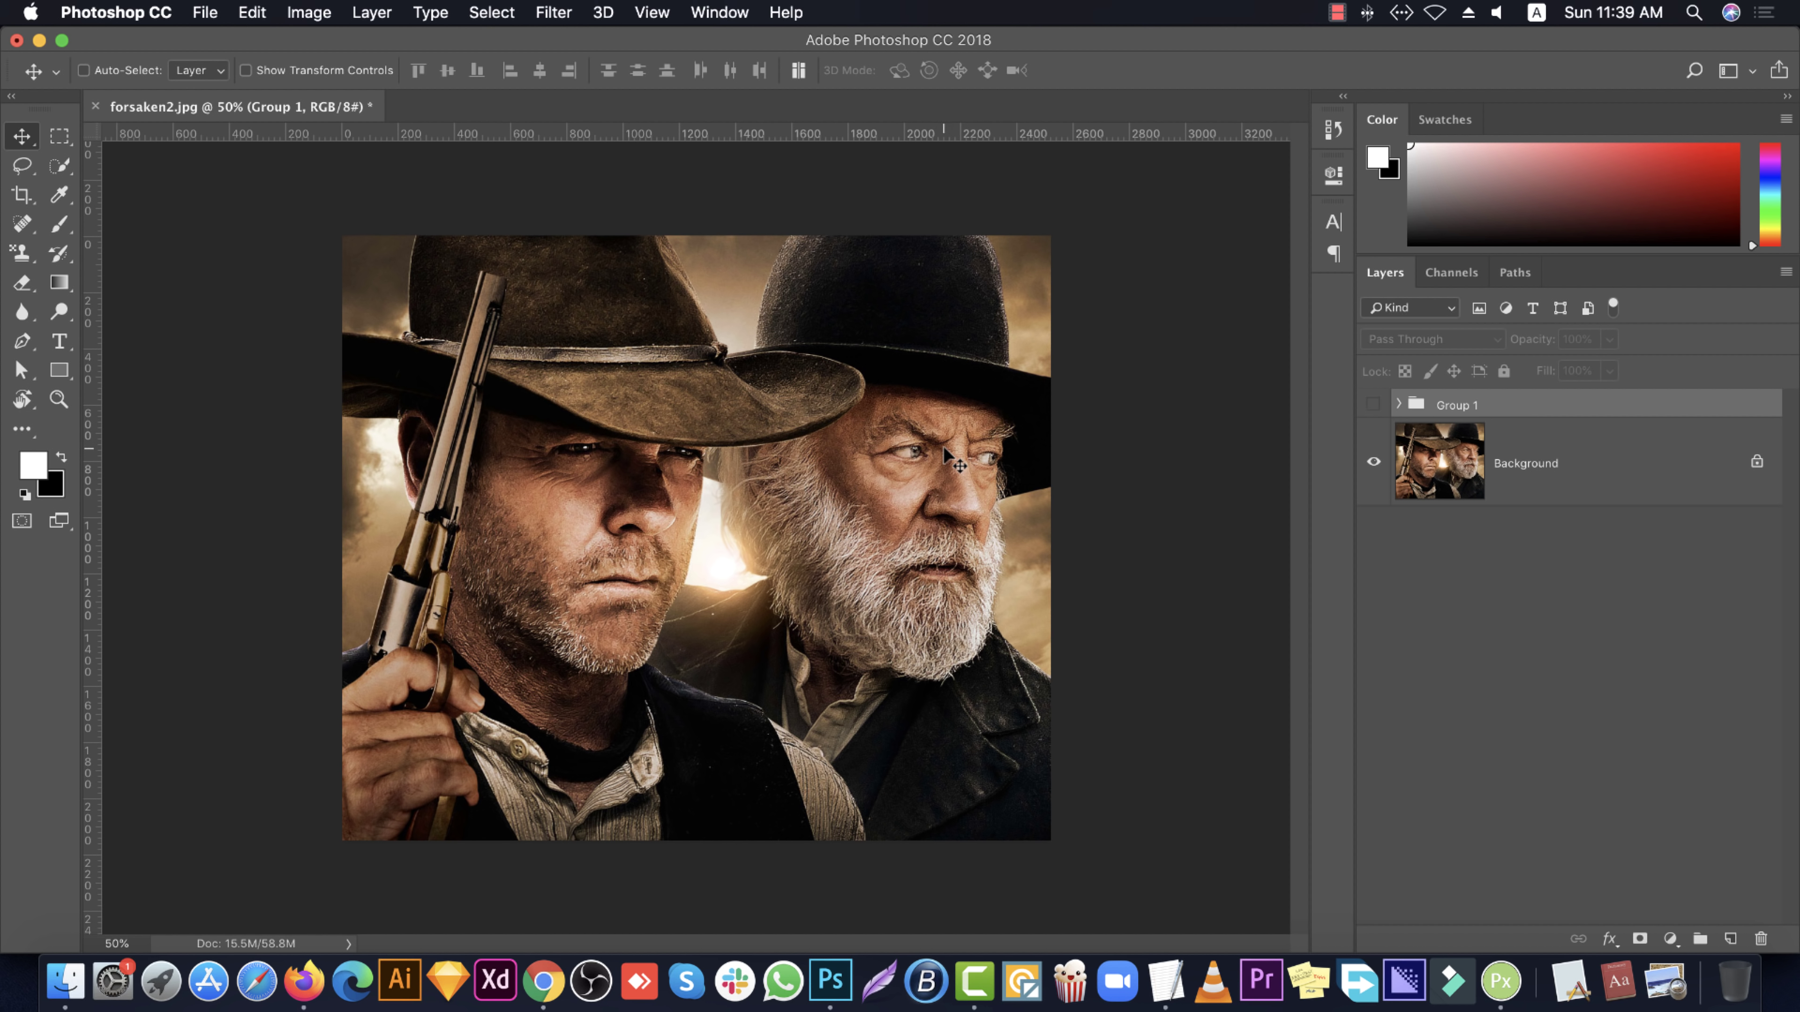
pyautogui.click(1373, 404)
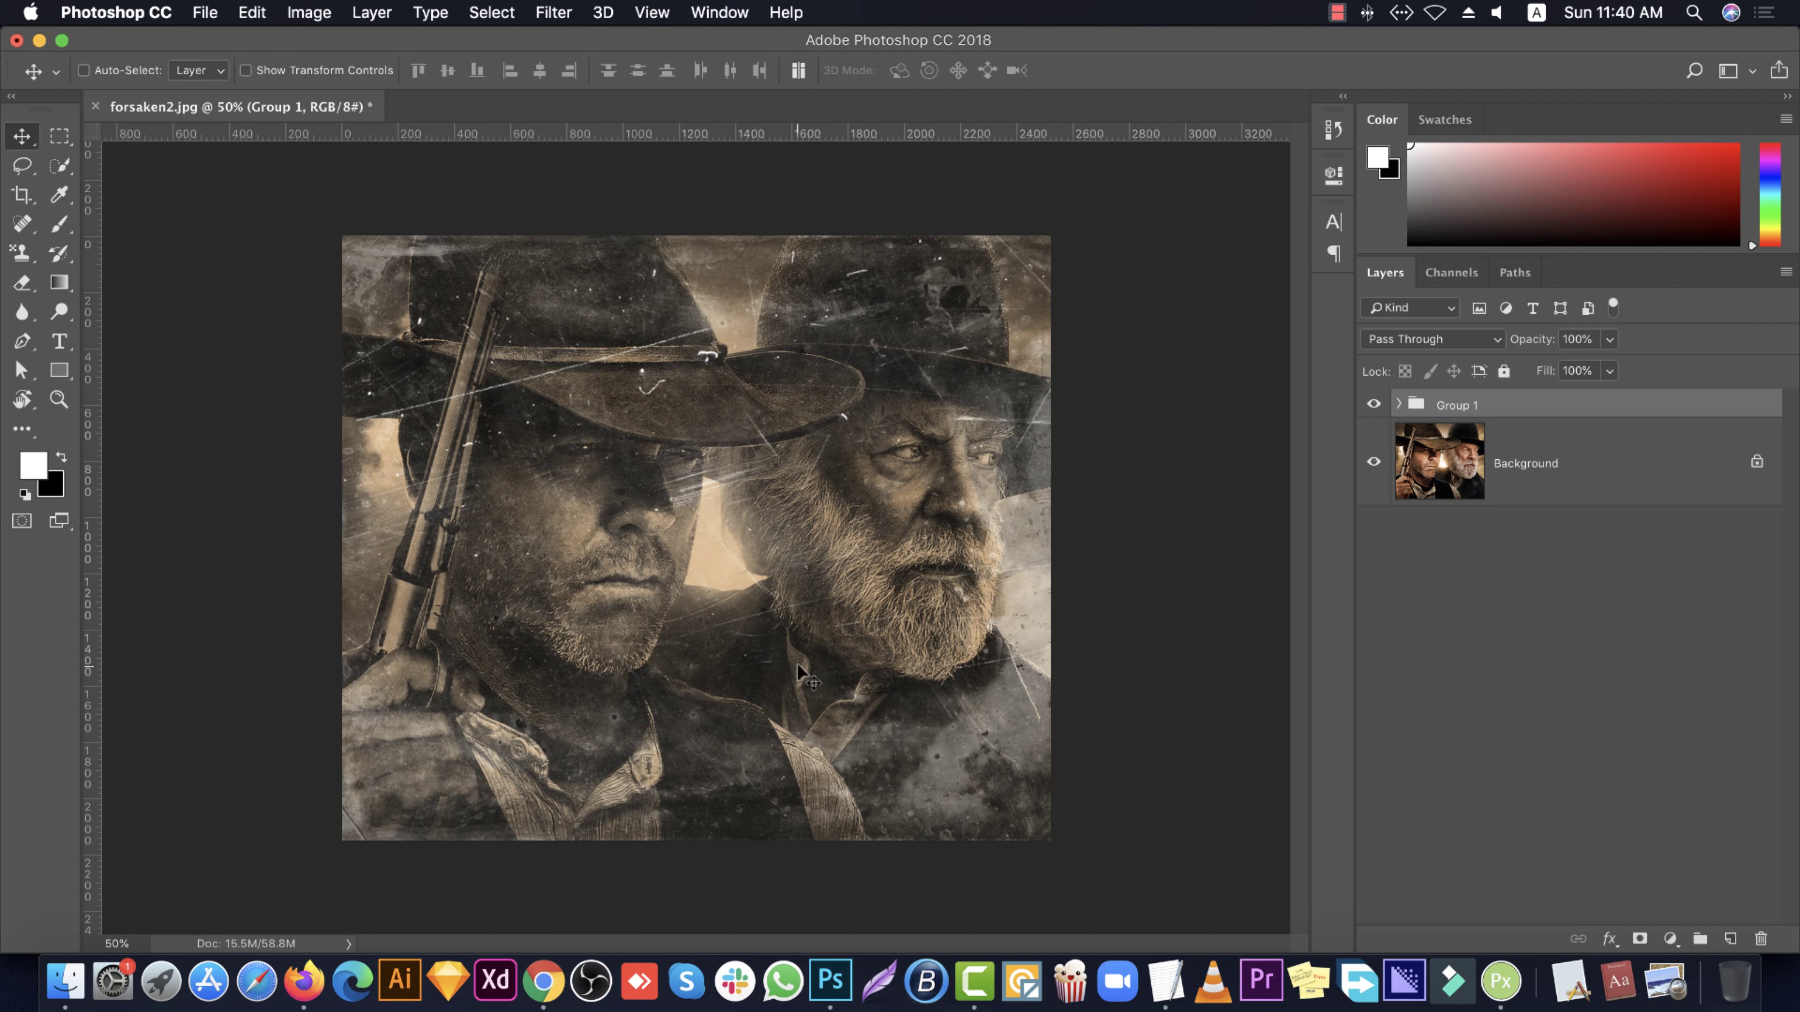
pyautogui.press('super+Tab')
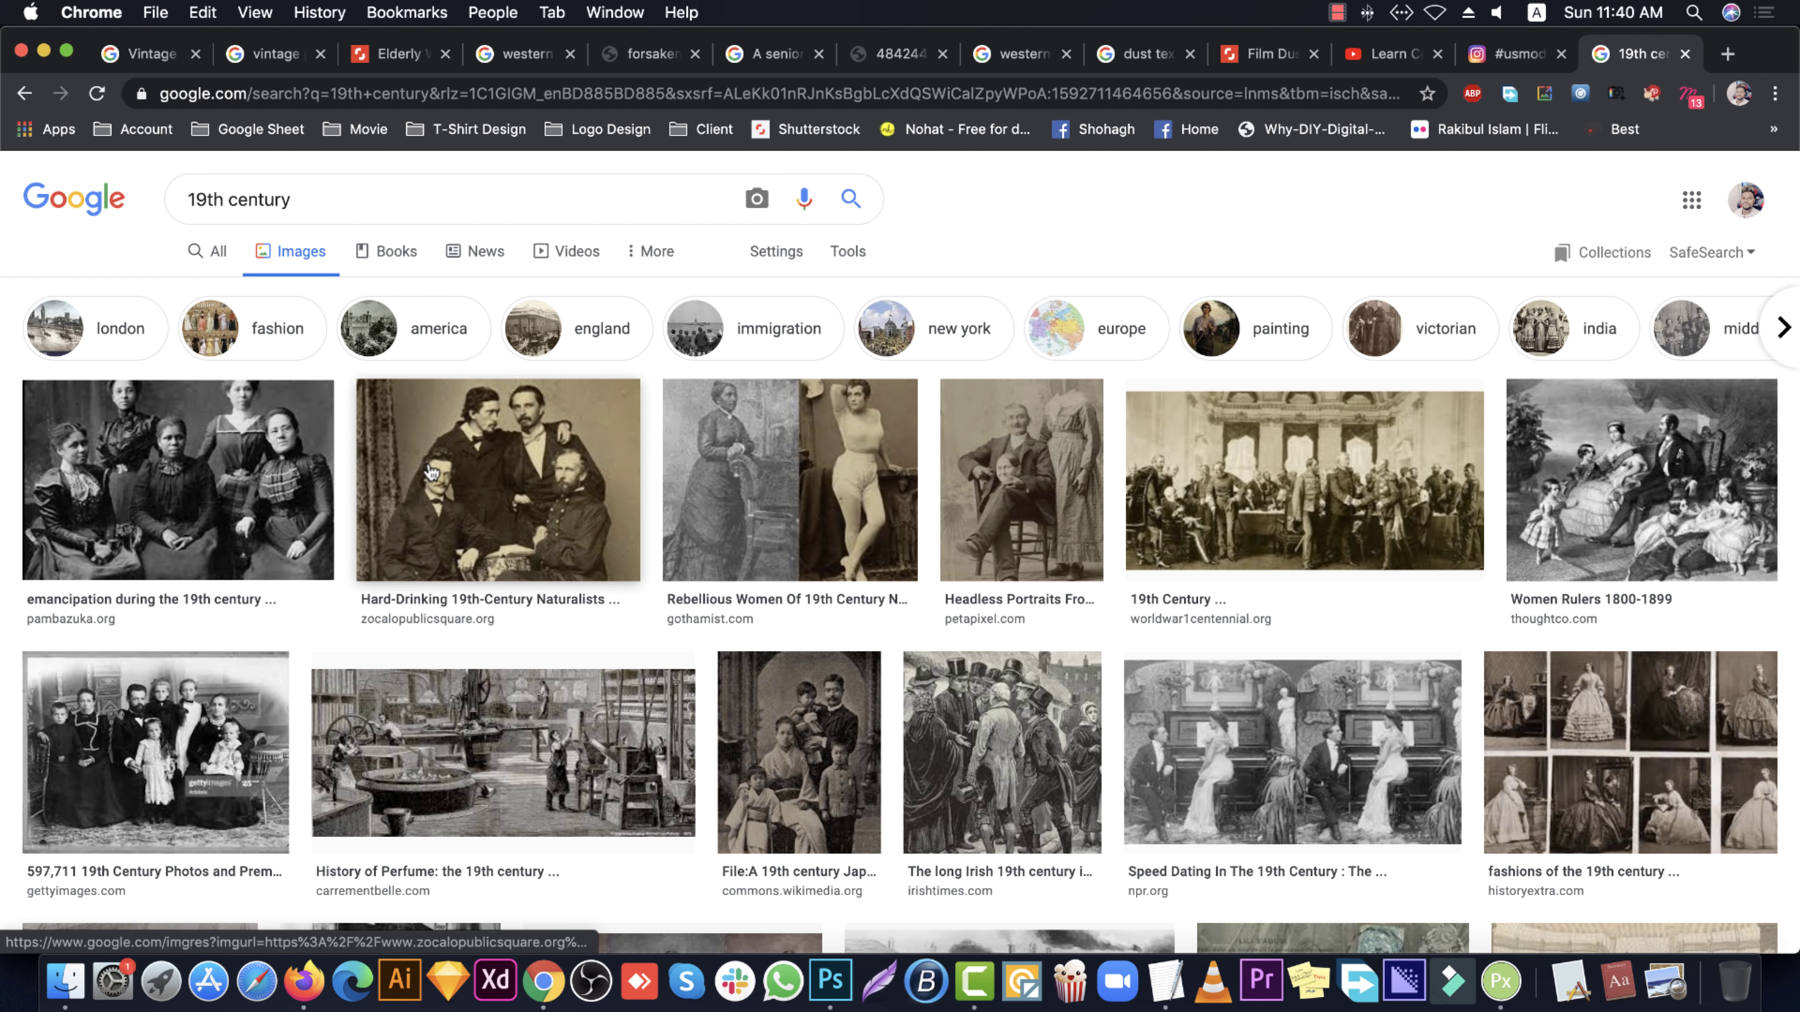
# Browse the 19th-century photo results, glance back at the sepia portrait, then return to Chrome
pyautogui.scroll(-2, 432, 472)
pyautogui.scroll(-8, 851, 603)
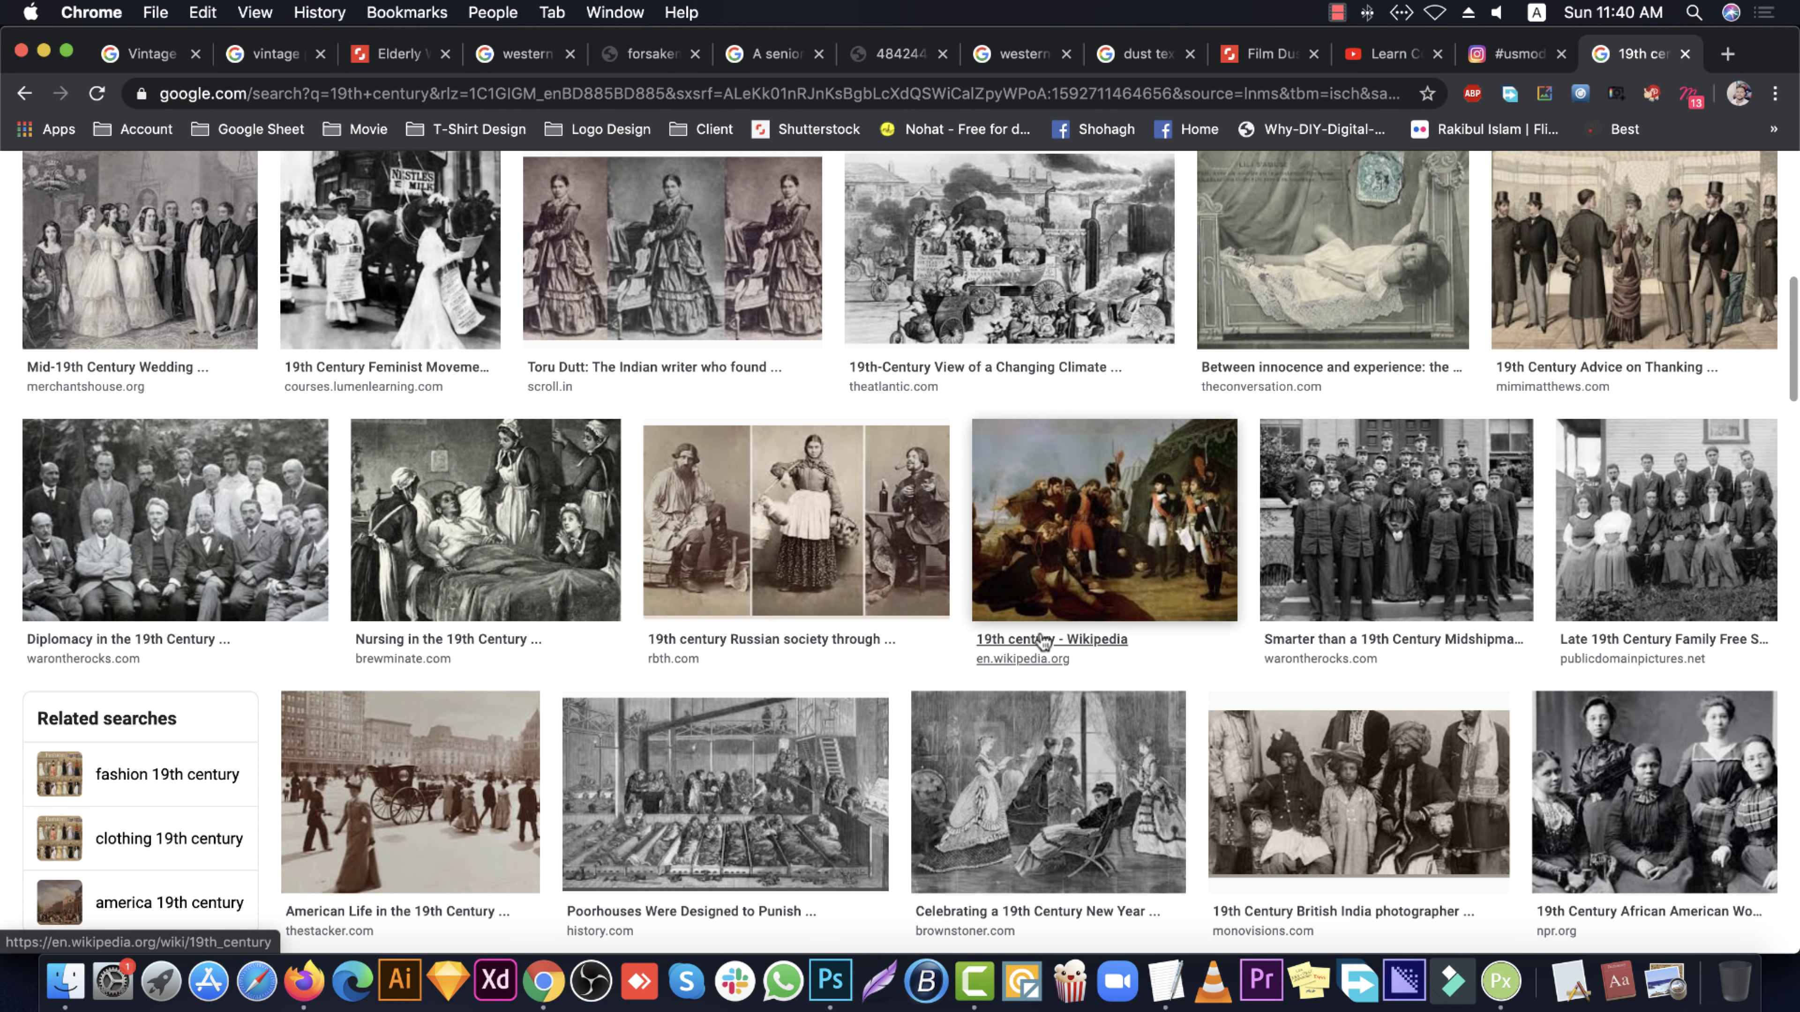
pyautogui.scroll(-1, 1046, 638)
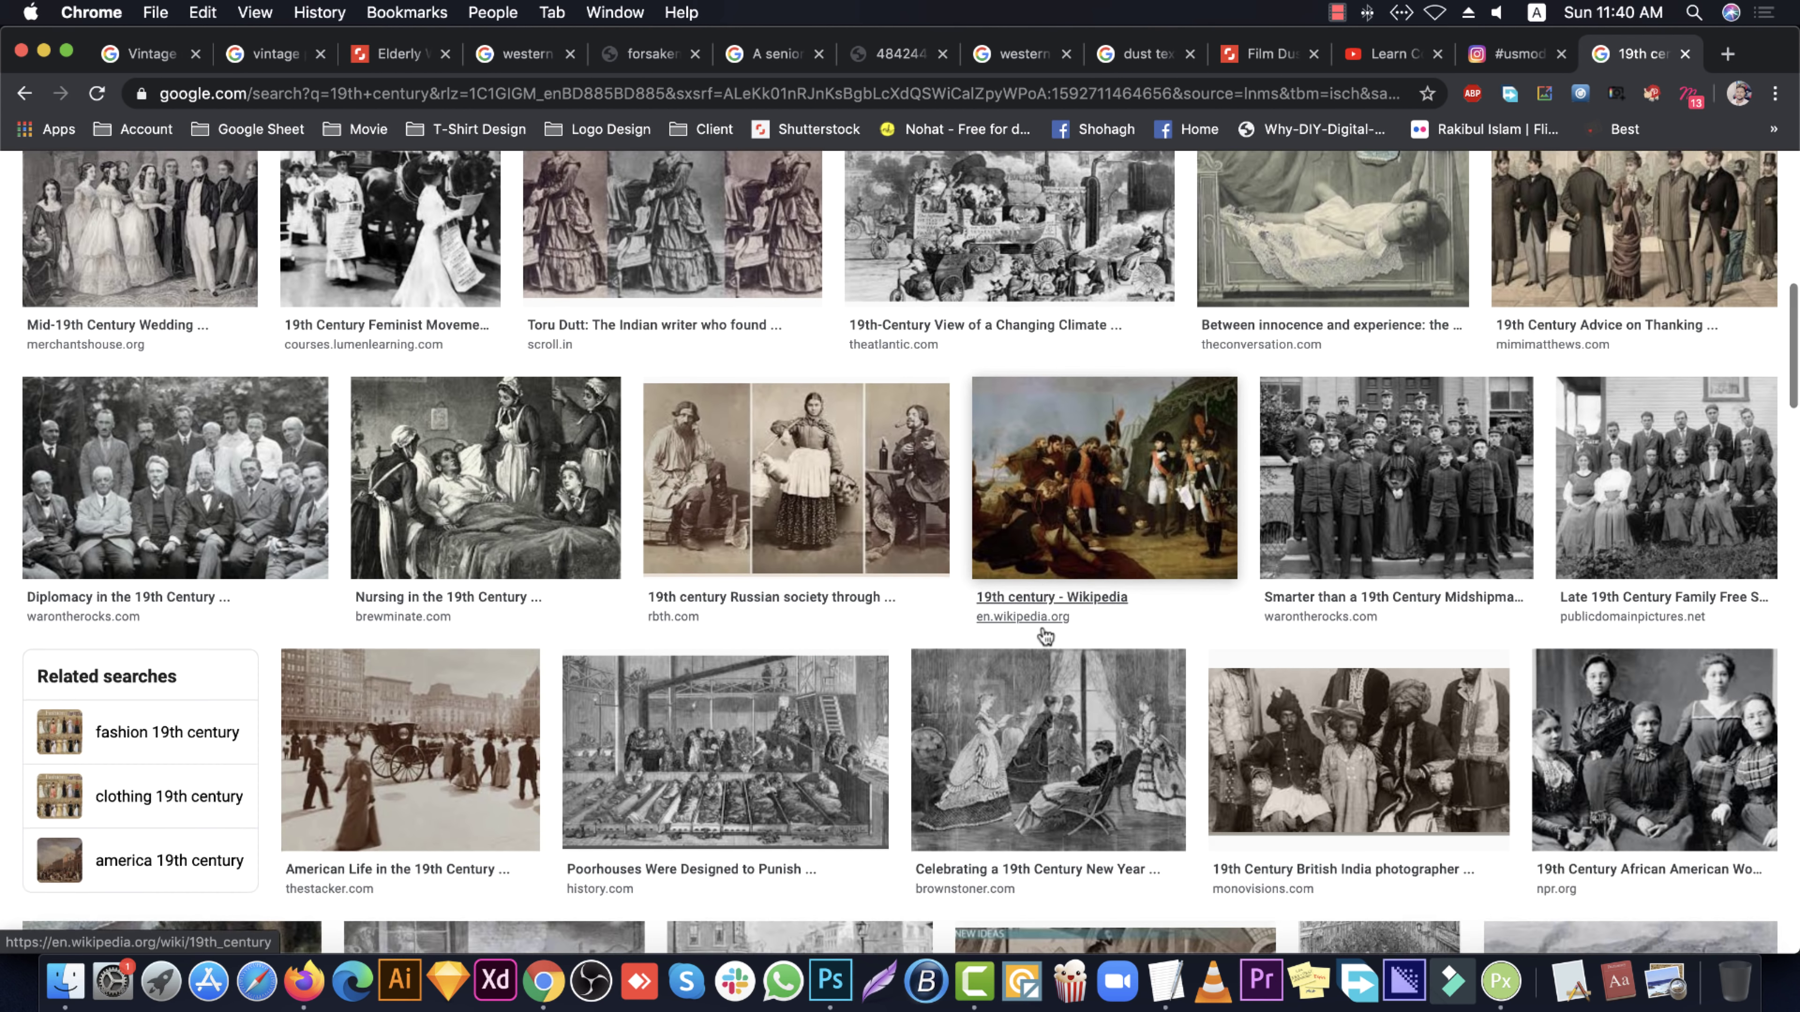
pyautogui.scroll(-4, 1046, 637)
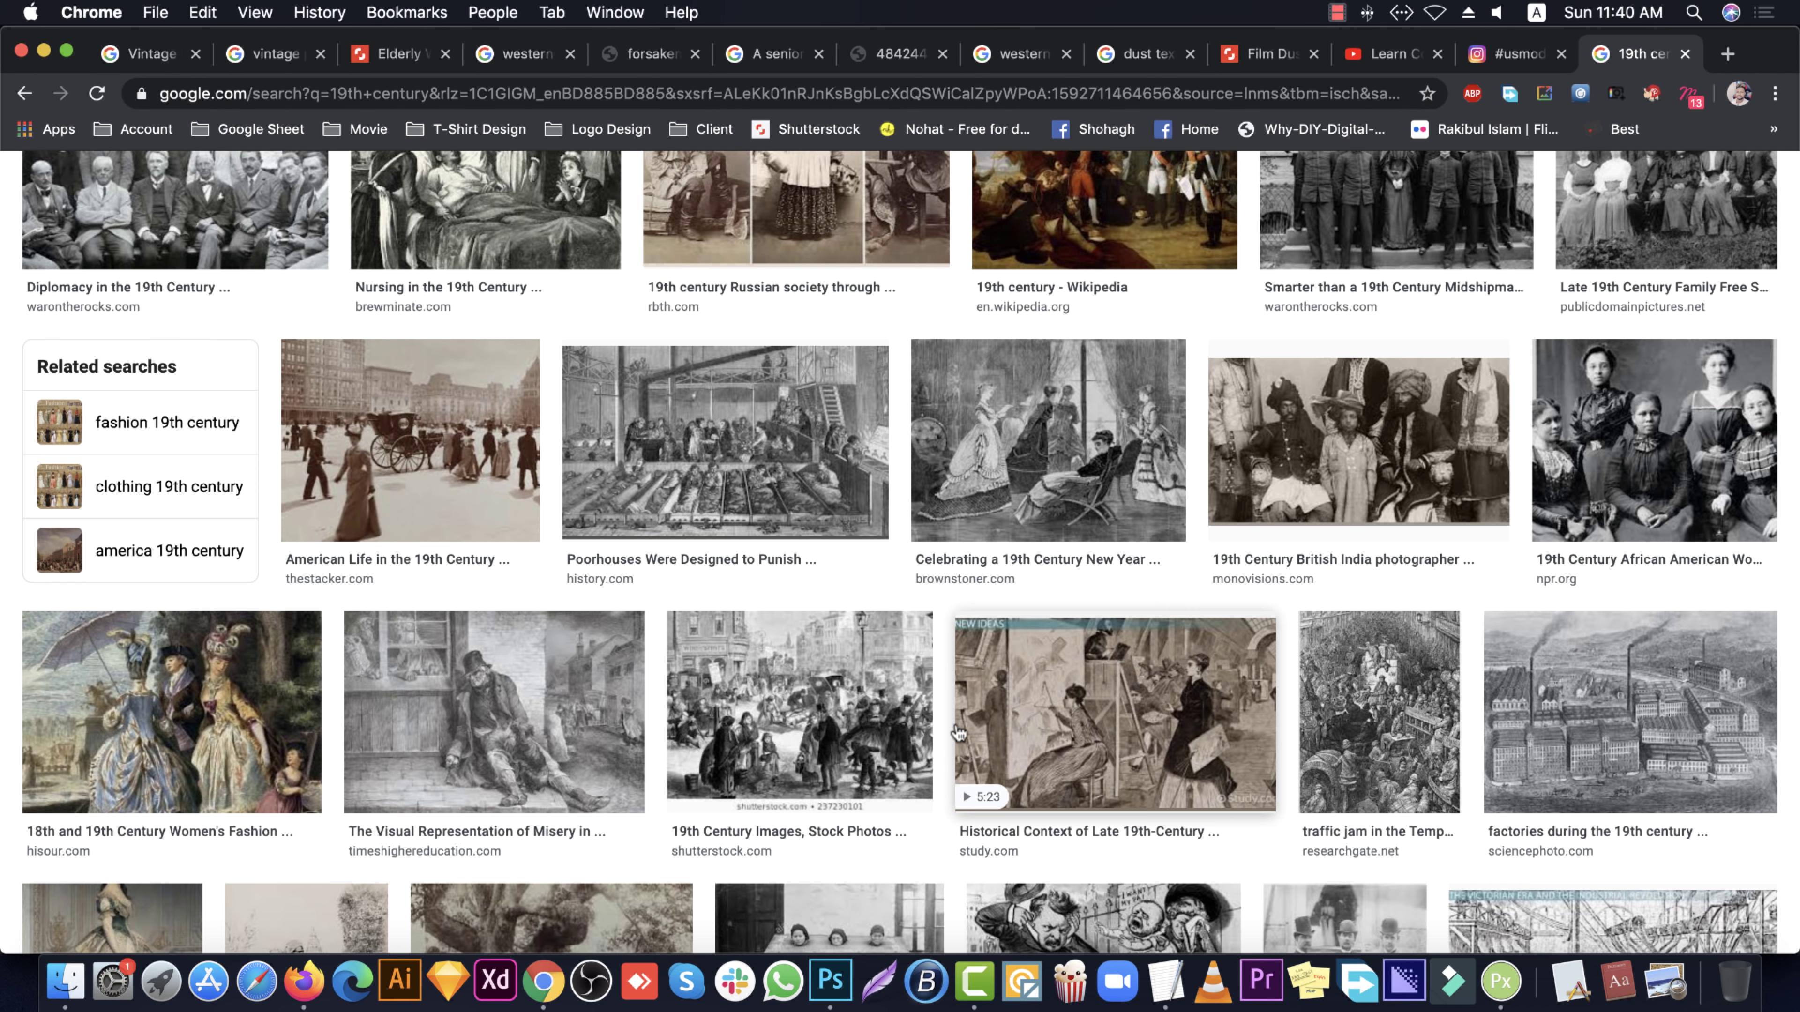
pyautogui.click(793, 891)
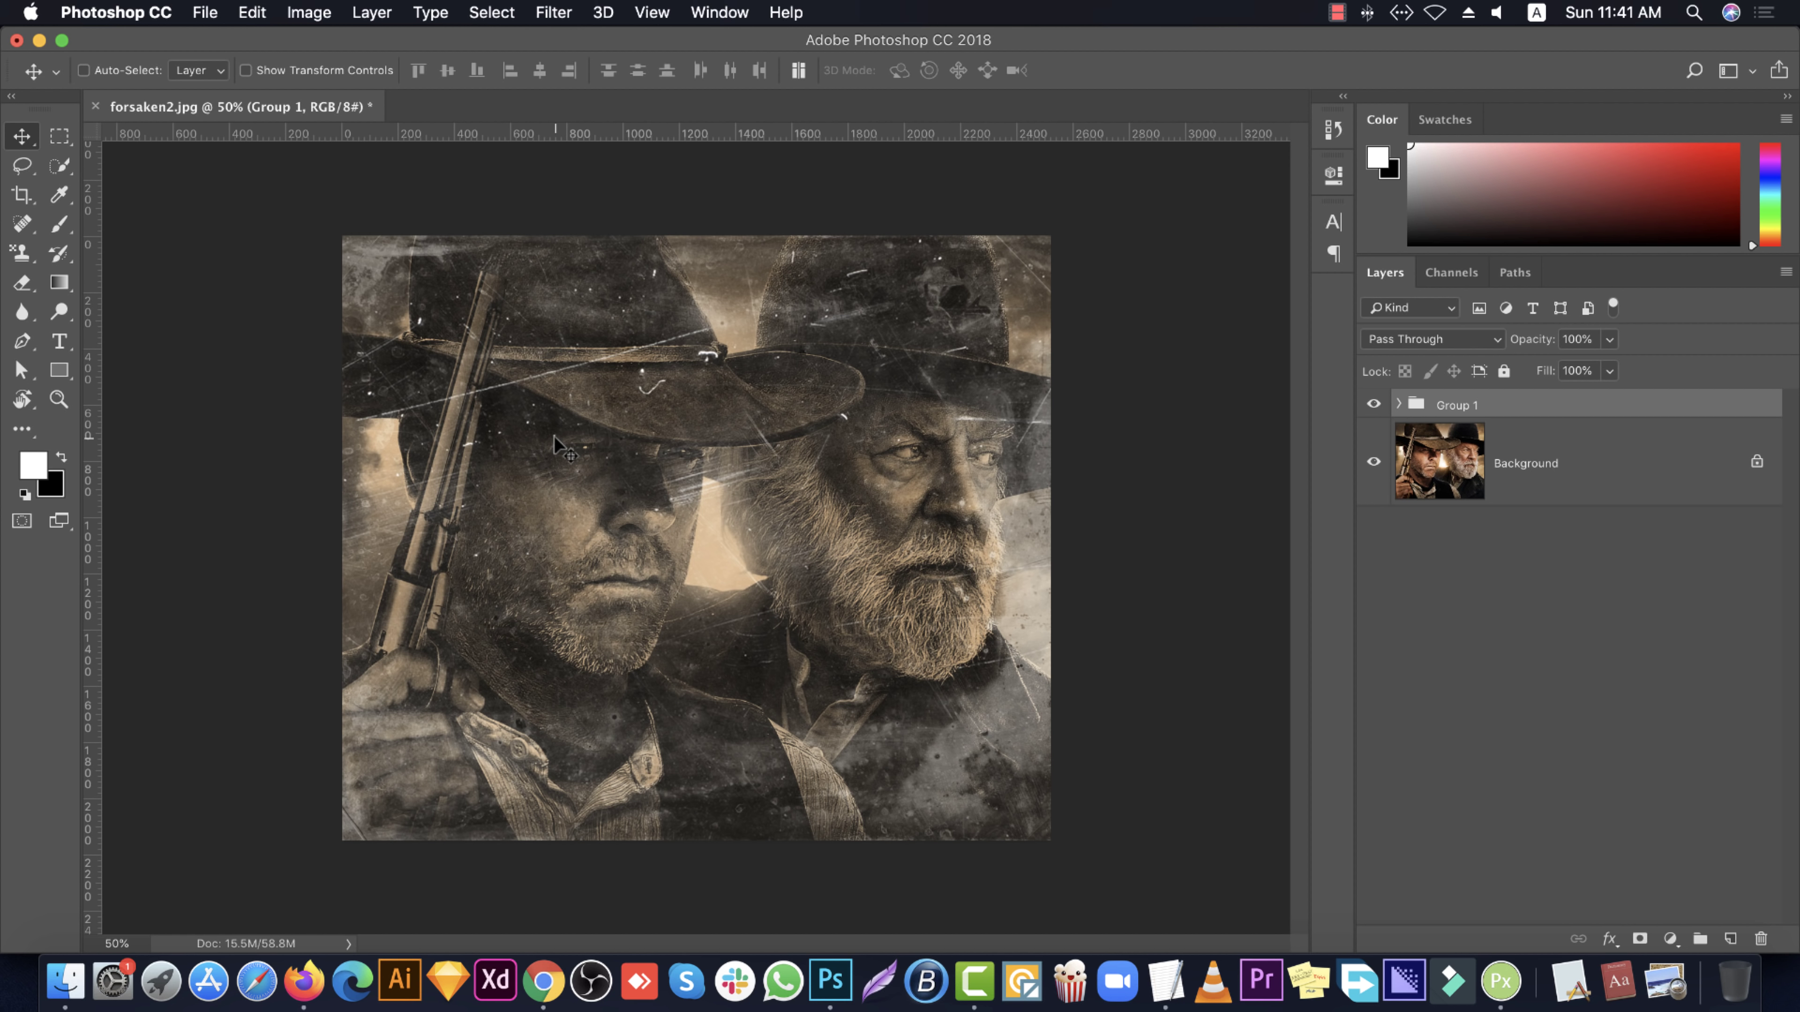
pyautogui.click(544, 980)
# Go to fiverr.com in a new tab and search for 'birthday' gigs
pyautogui.click(1727, 54)
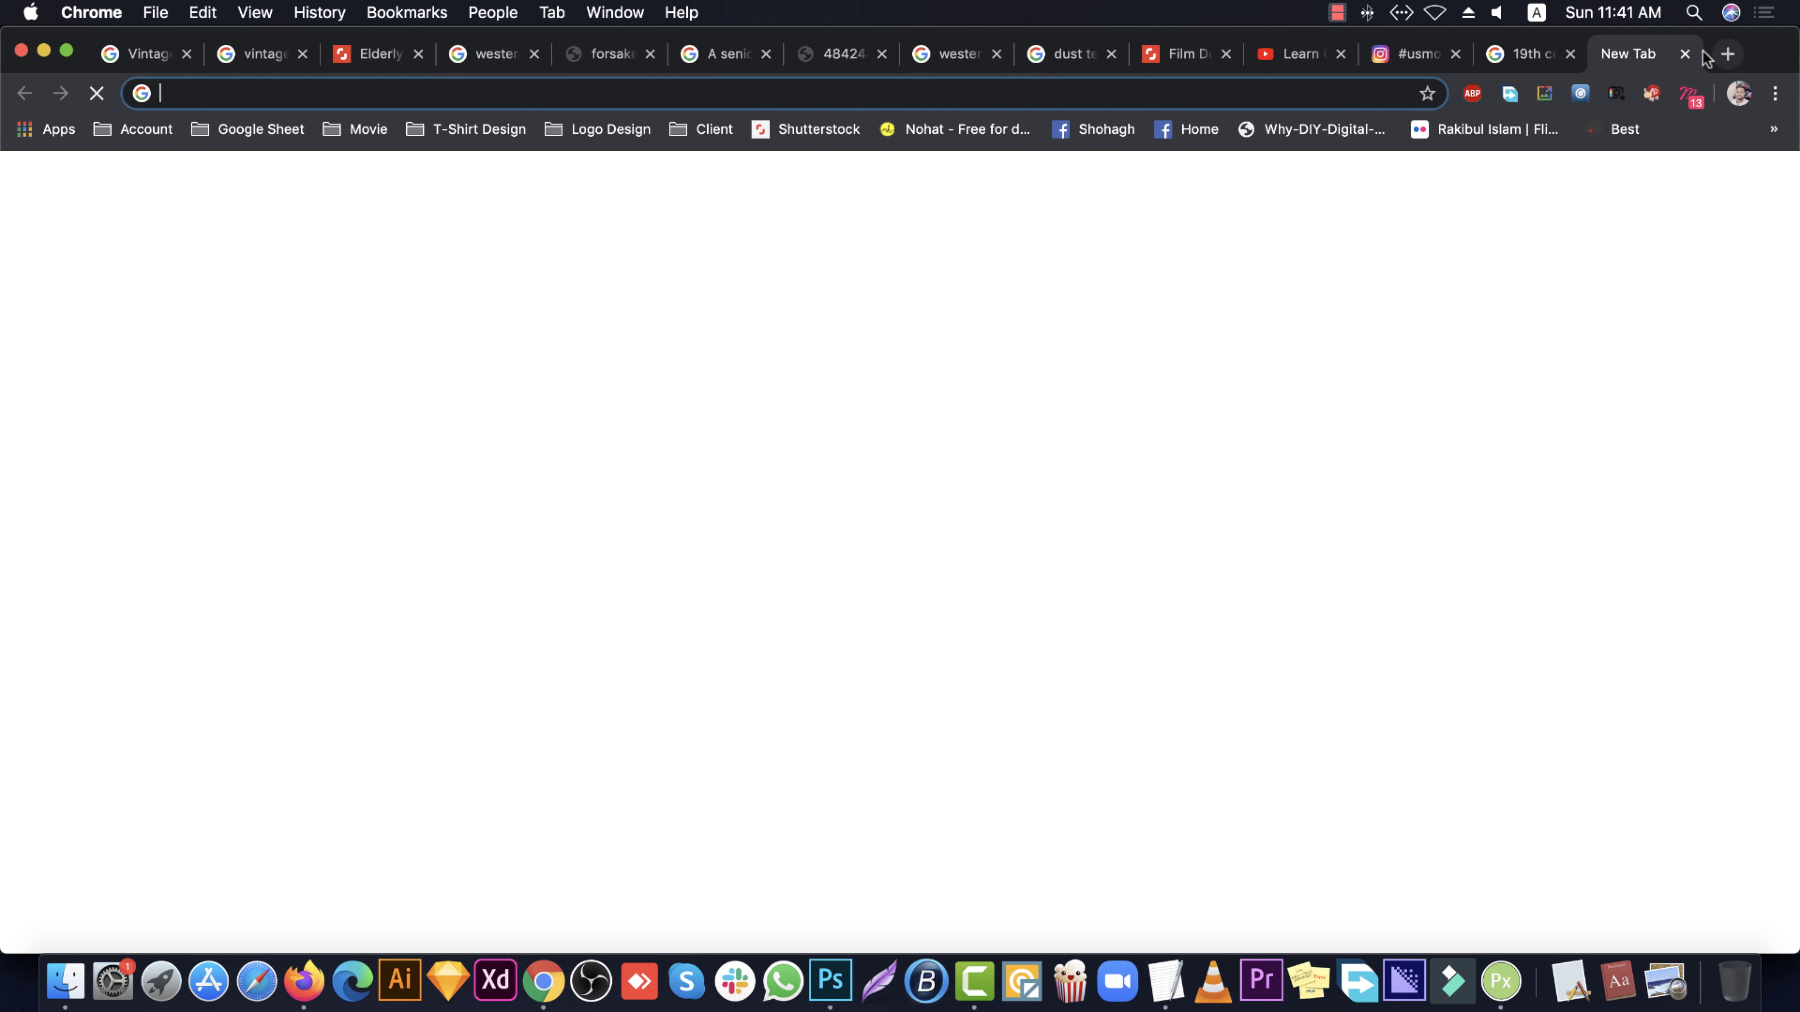
pyautogui.write('fi')
pyautogui.press('Return')
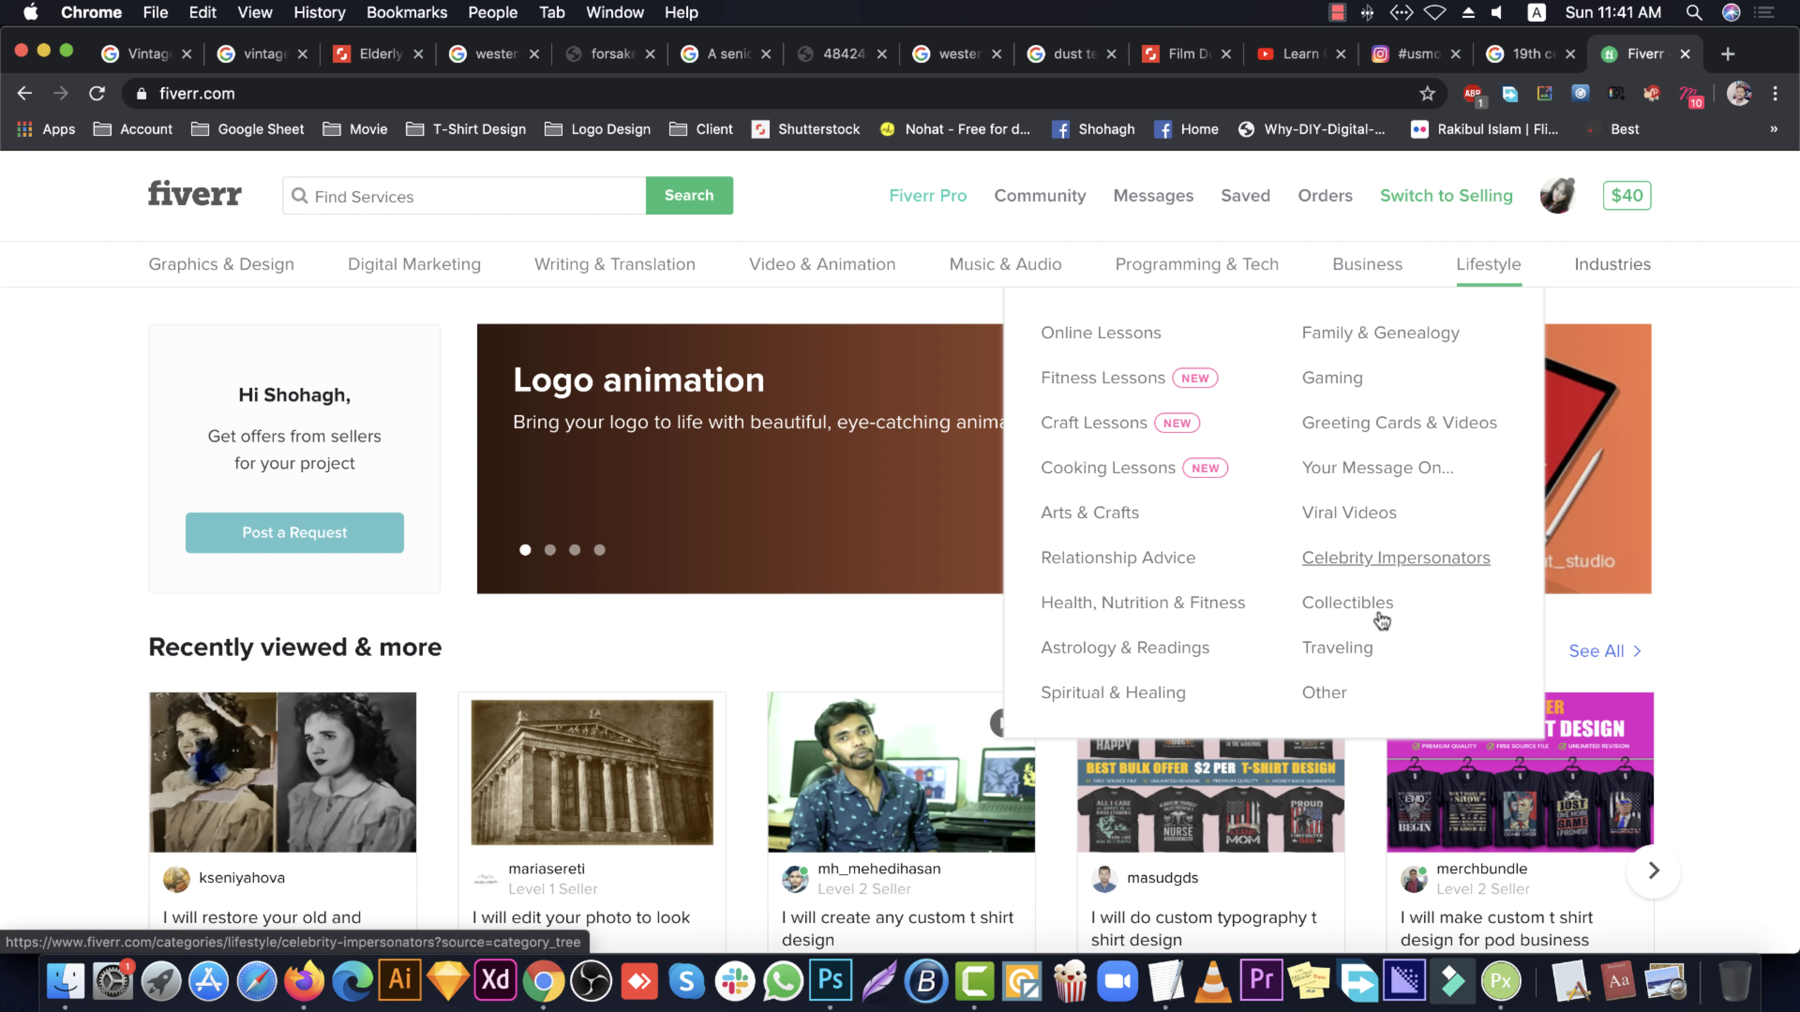
pyautogui.click(1326, 695)
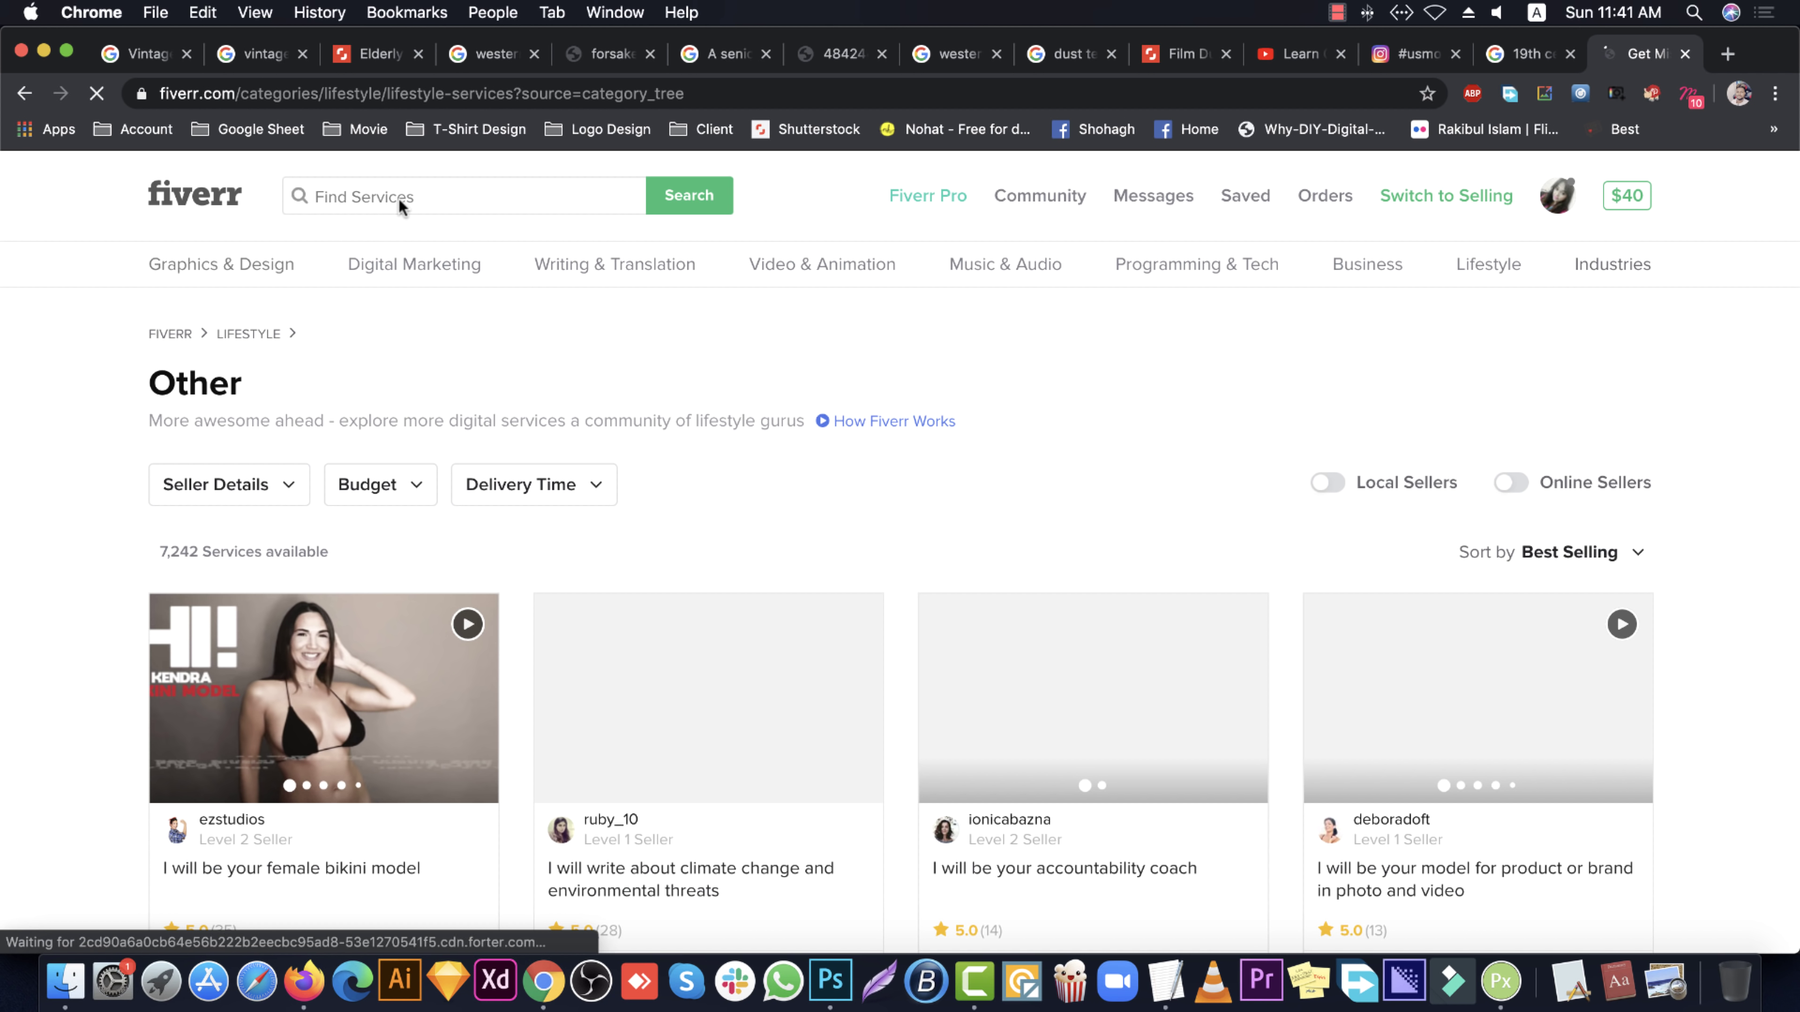
pyautogui.click(398, 199)
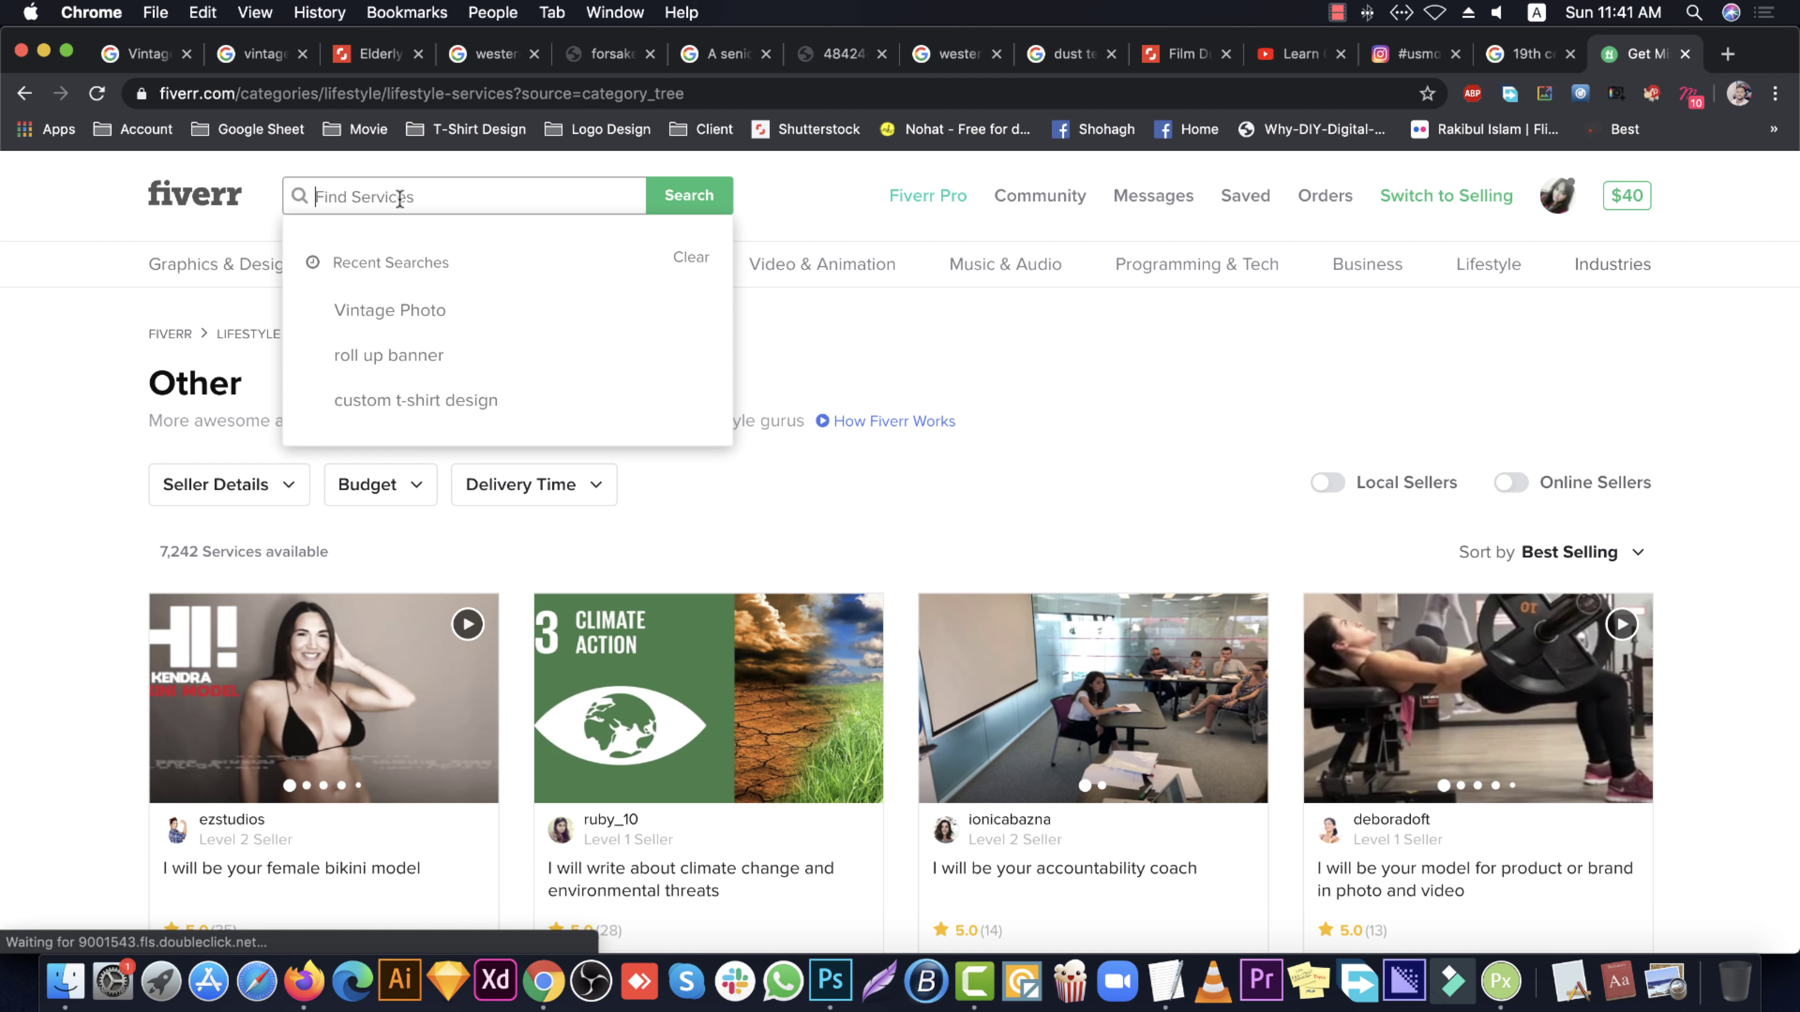
pyautogui.write('birth')
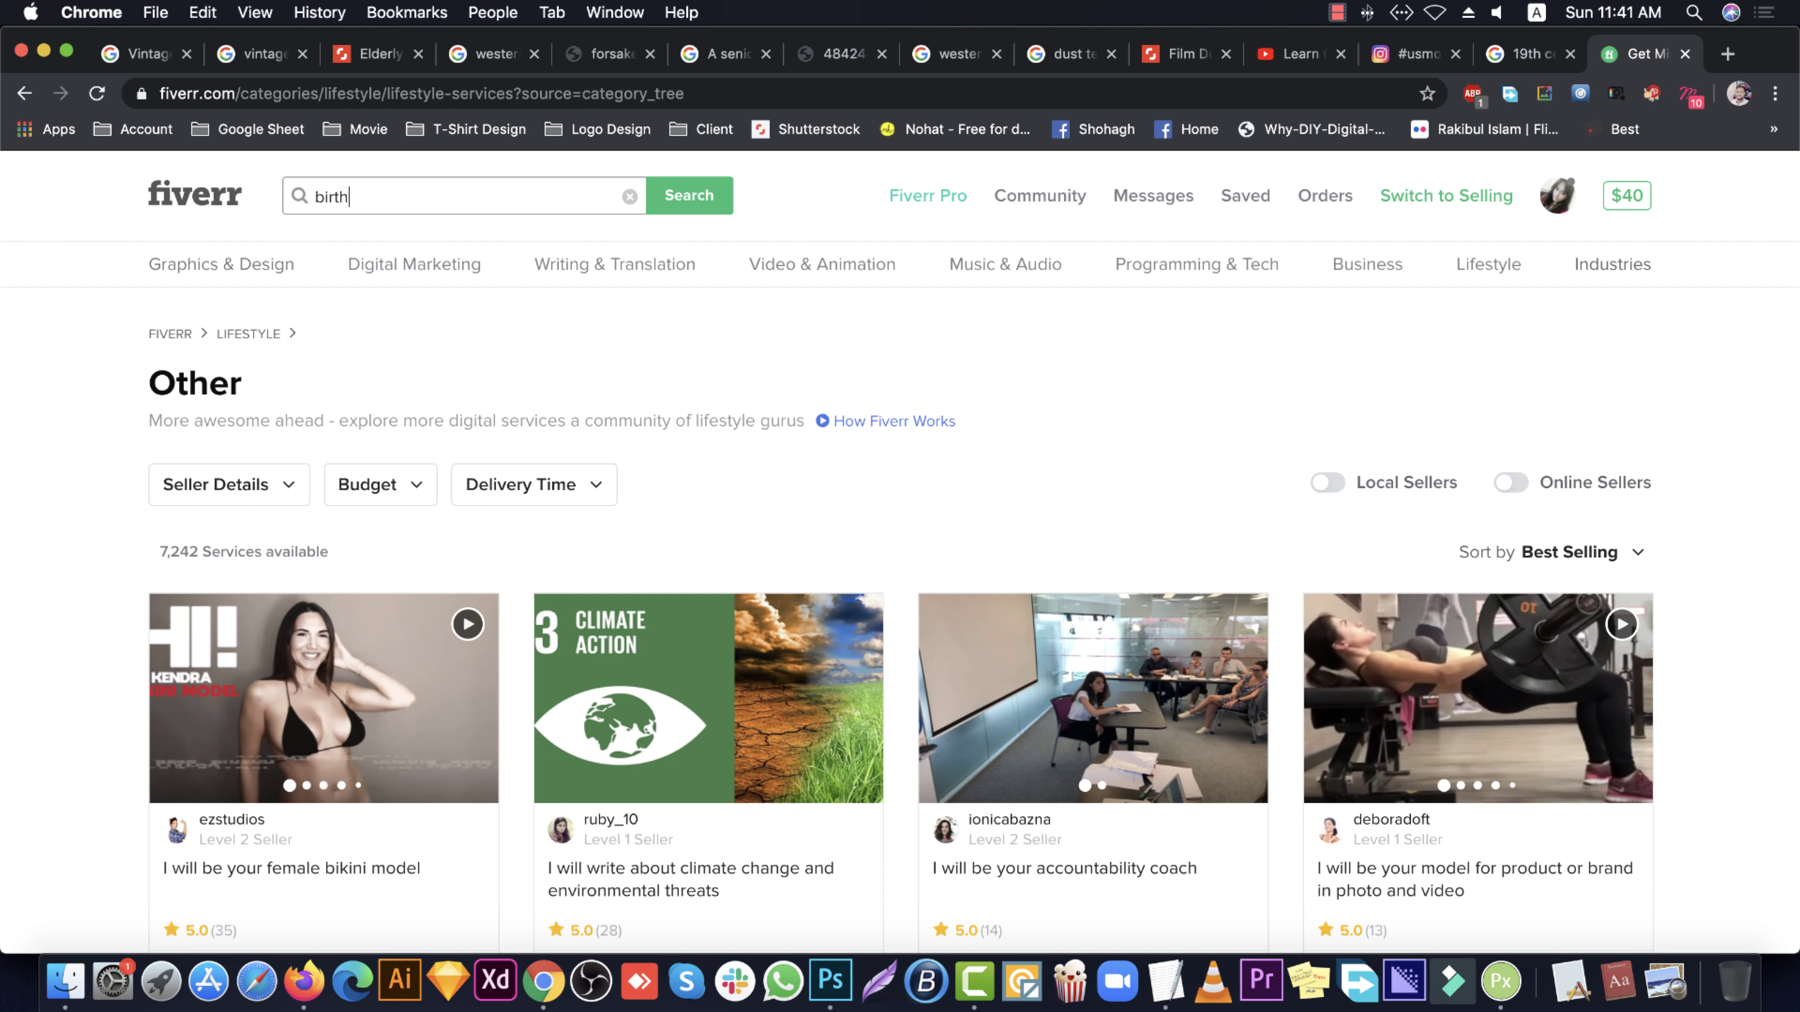
pyautogui.write('day')
pyautogui.press('Return')
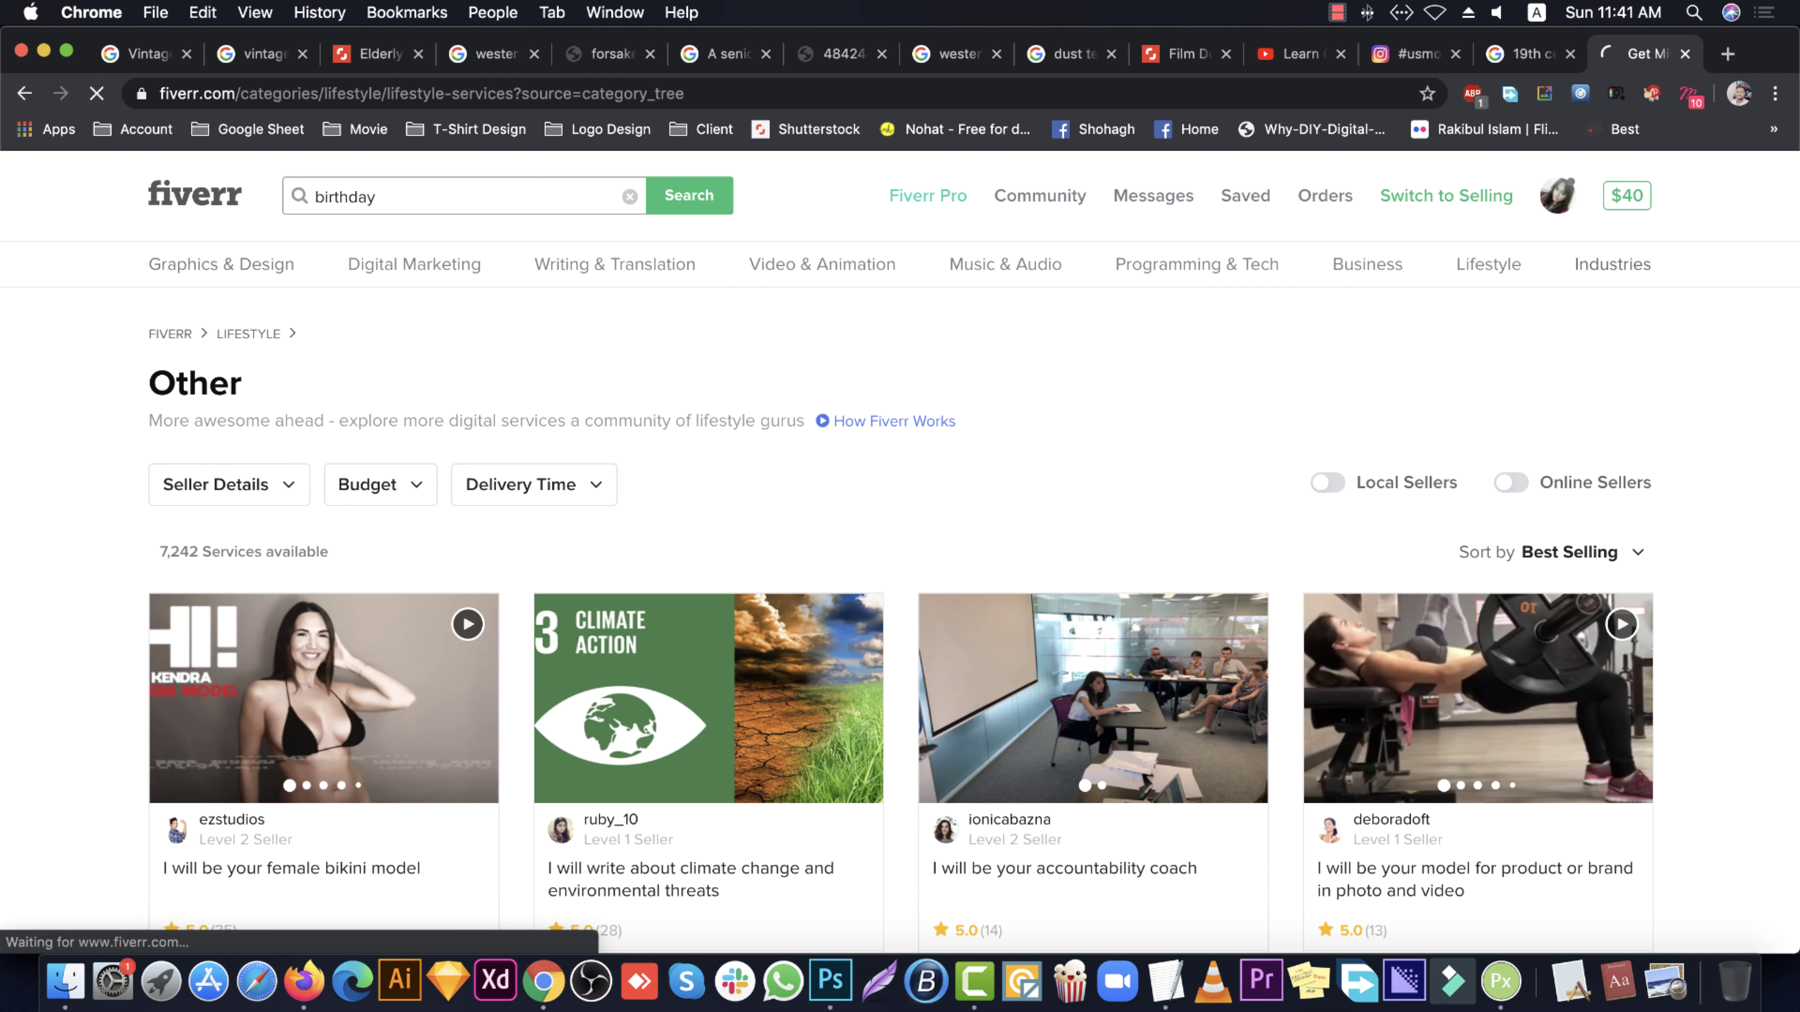
# Scroll through the 2,404 birthday gig results, then return to the sepia portrait in Photoshop
pyautogui.scroll(-3, 56, 598)
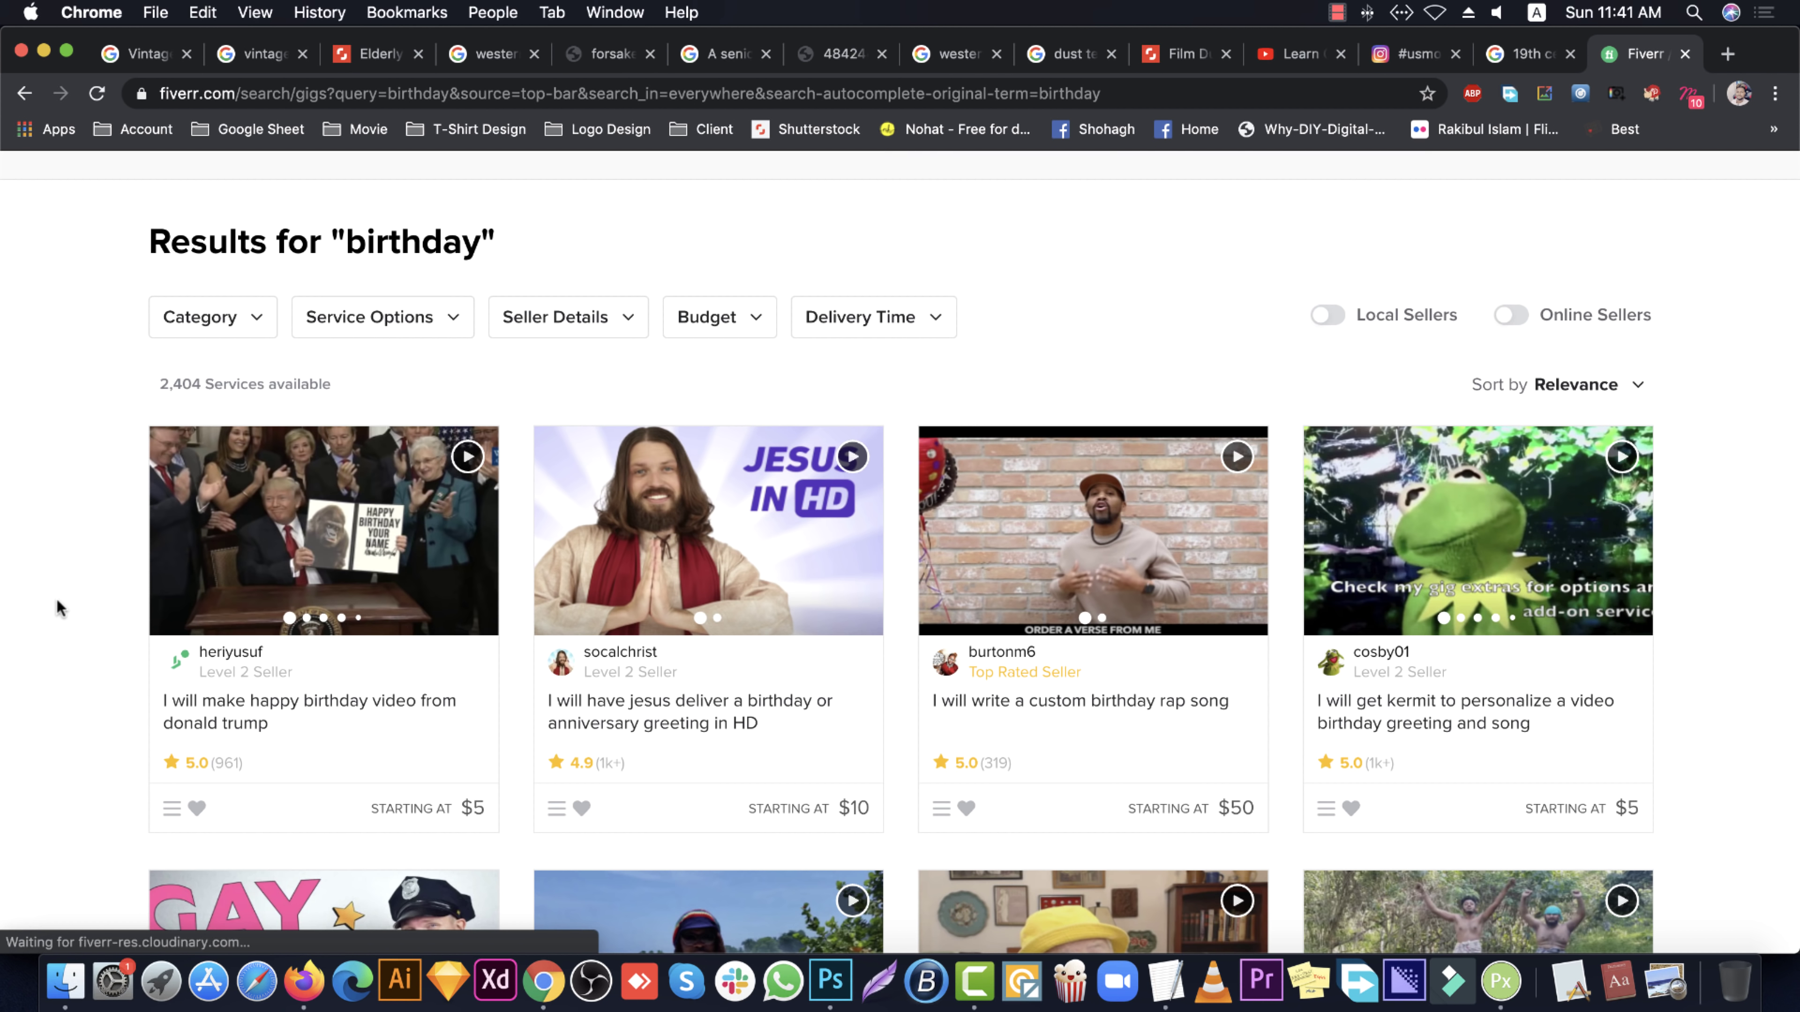
pyautogui.scroll(-3, 921, 673)
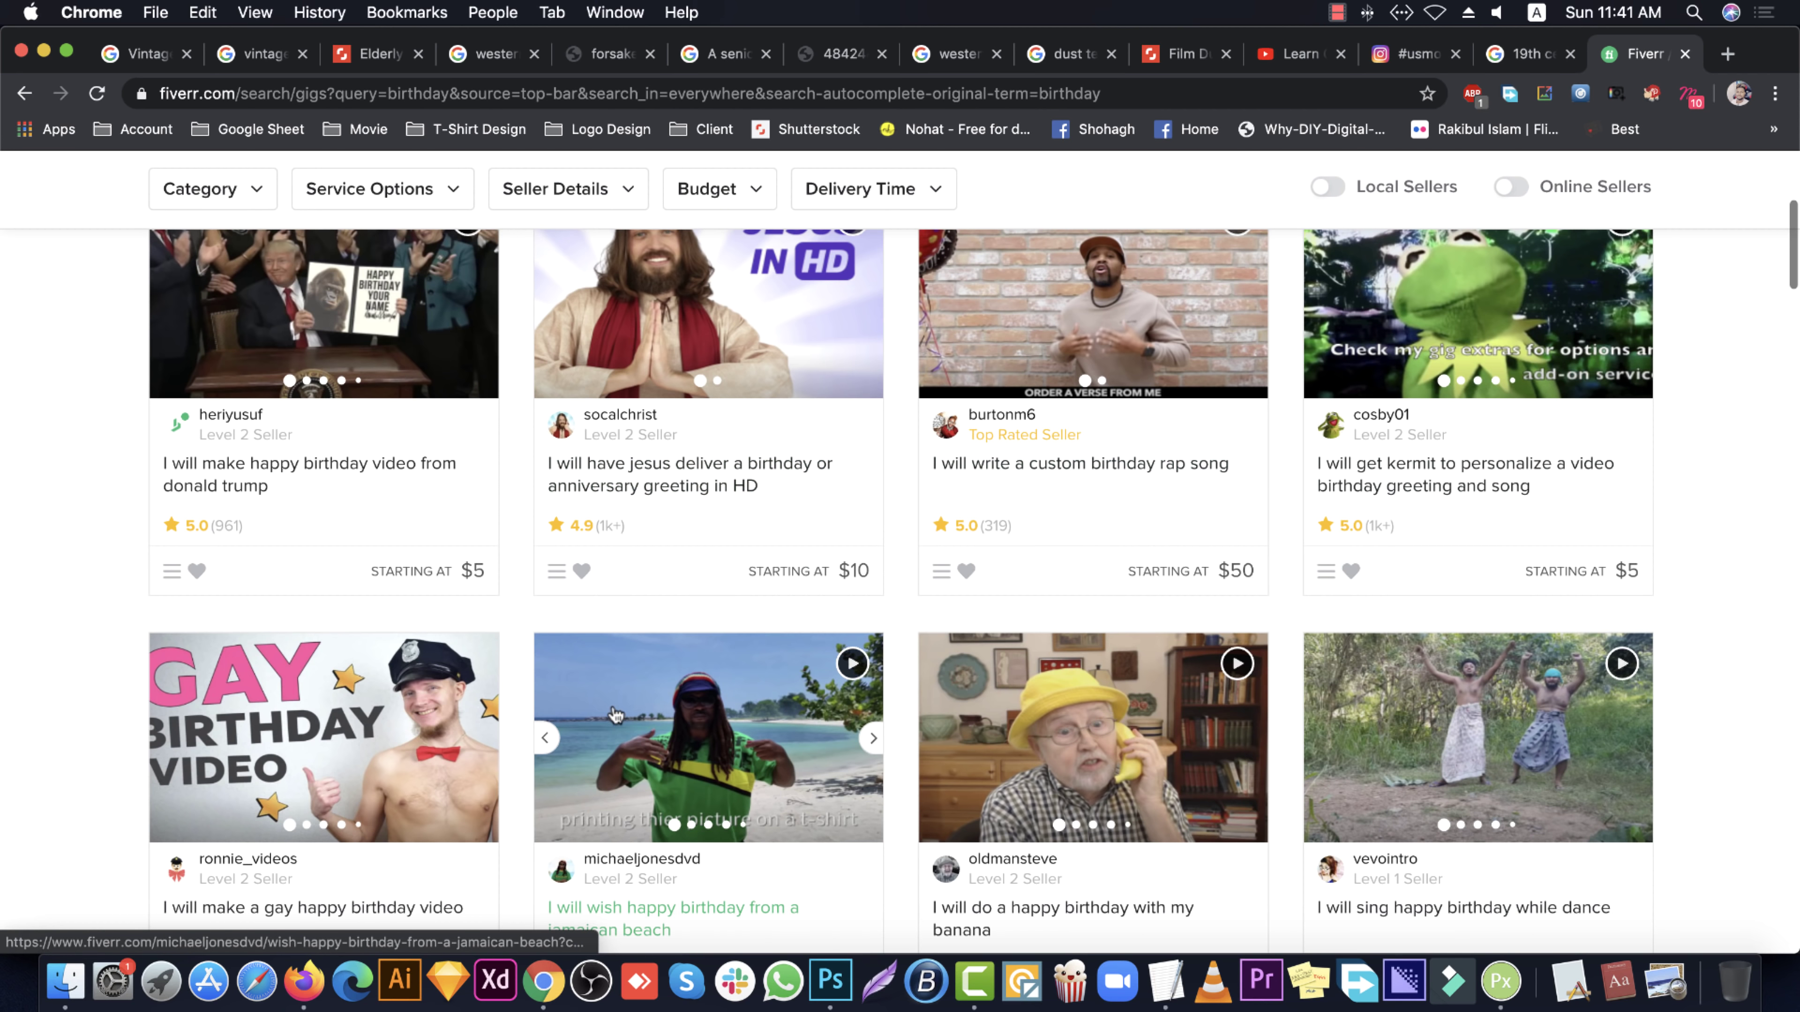
pyautogui.scroll(-3, 744, 764)
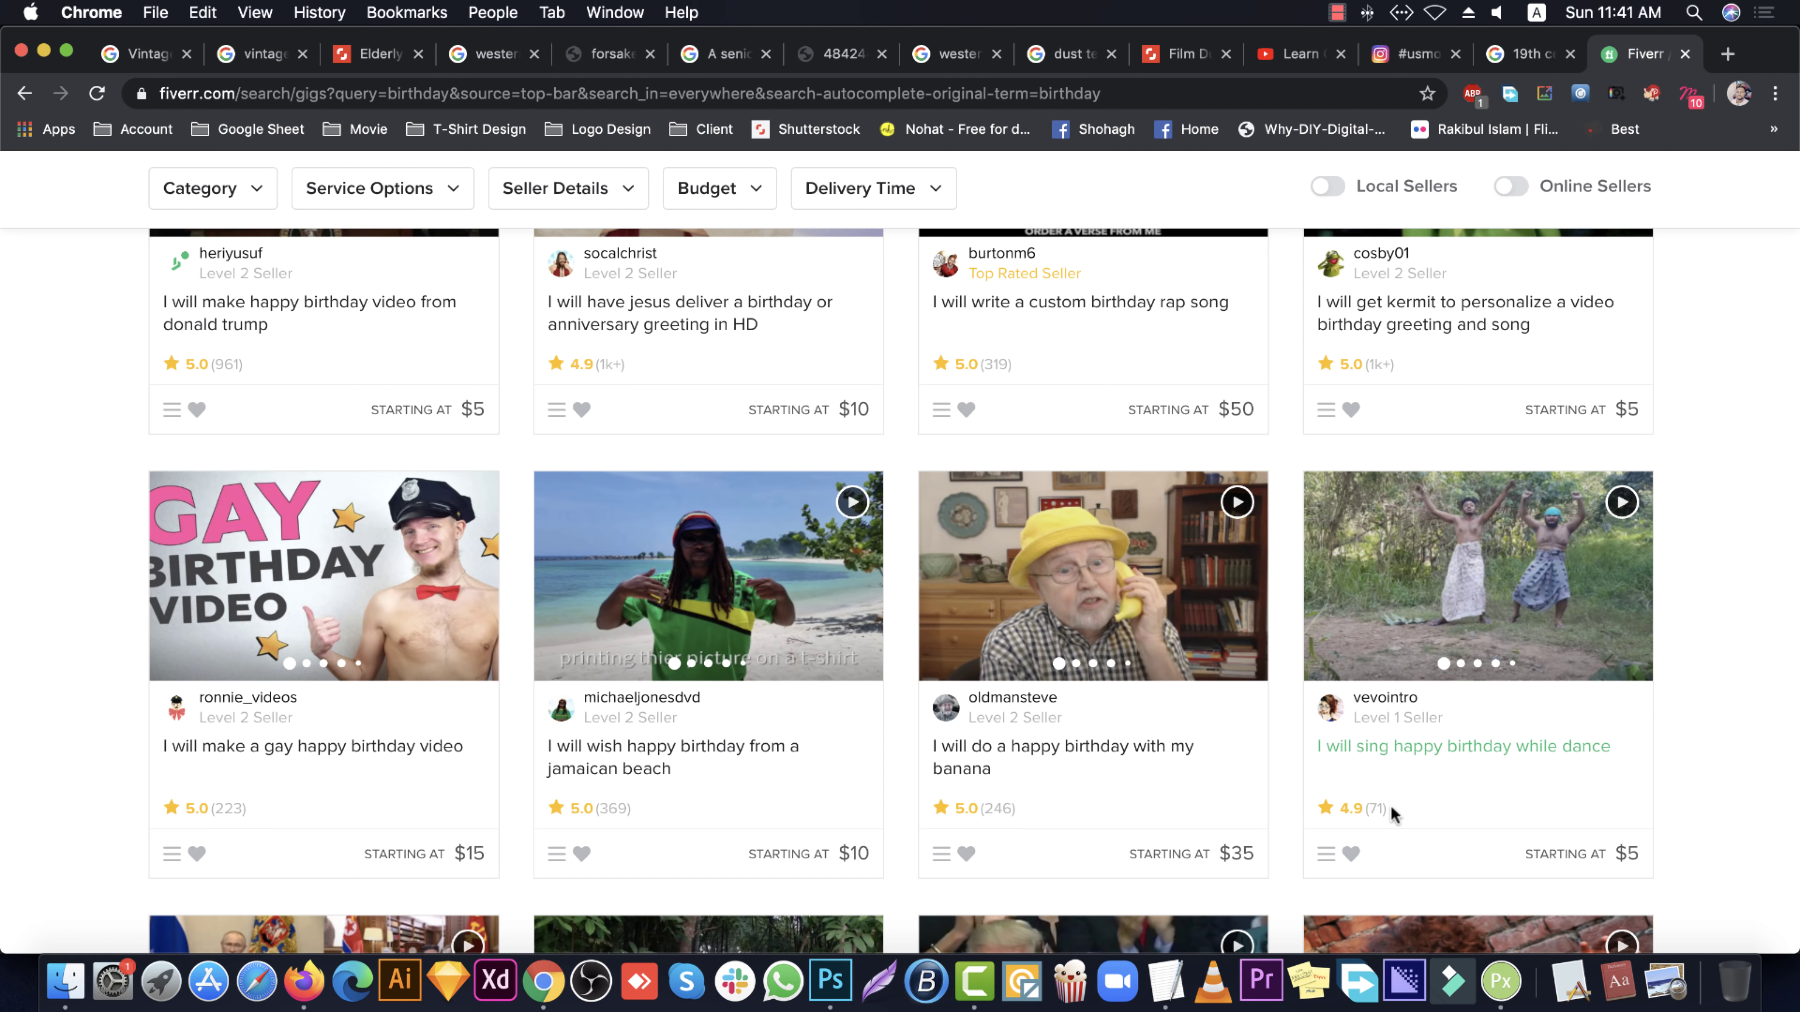
pyautogui.scroll(-5, 1350, 804)
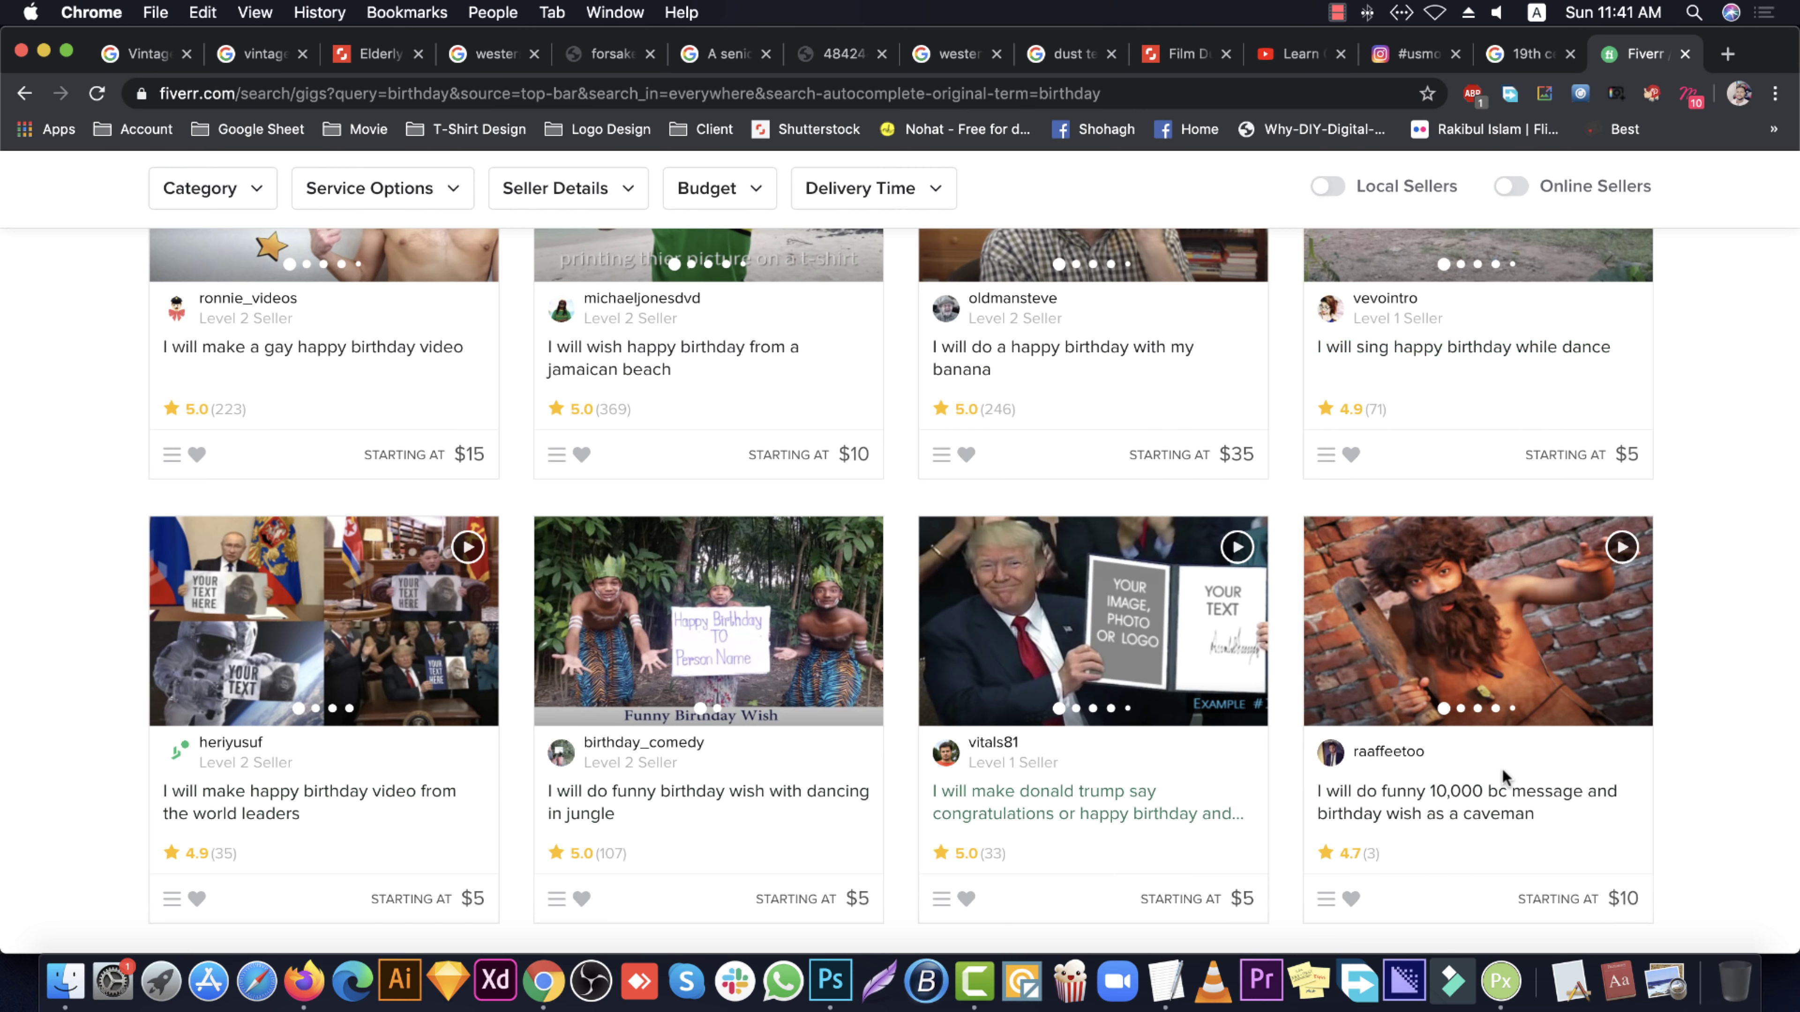
pyautogui.scroll(8, 1509, 778)
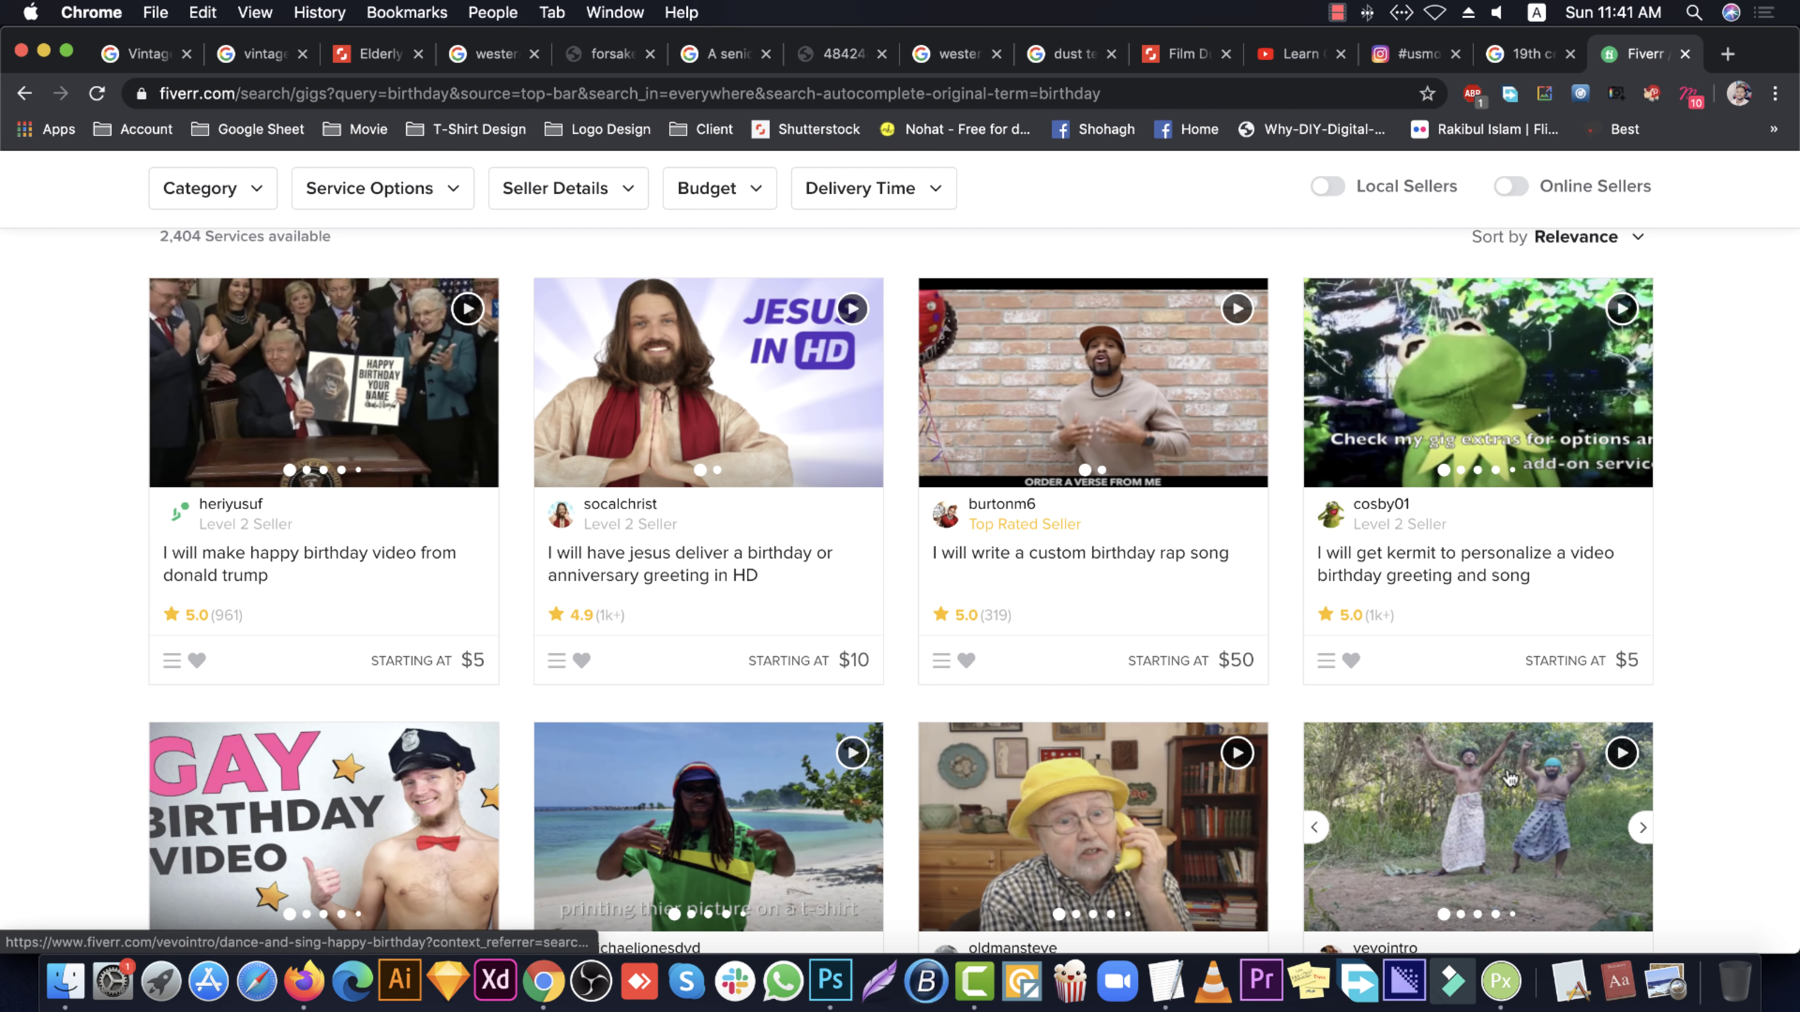
pyautogui.scroll(-2, 1445, 780)
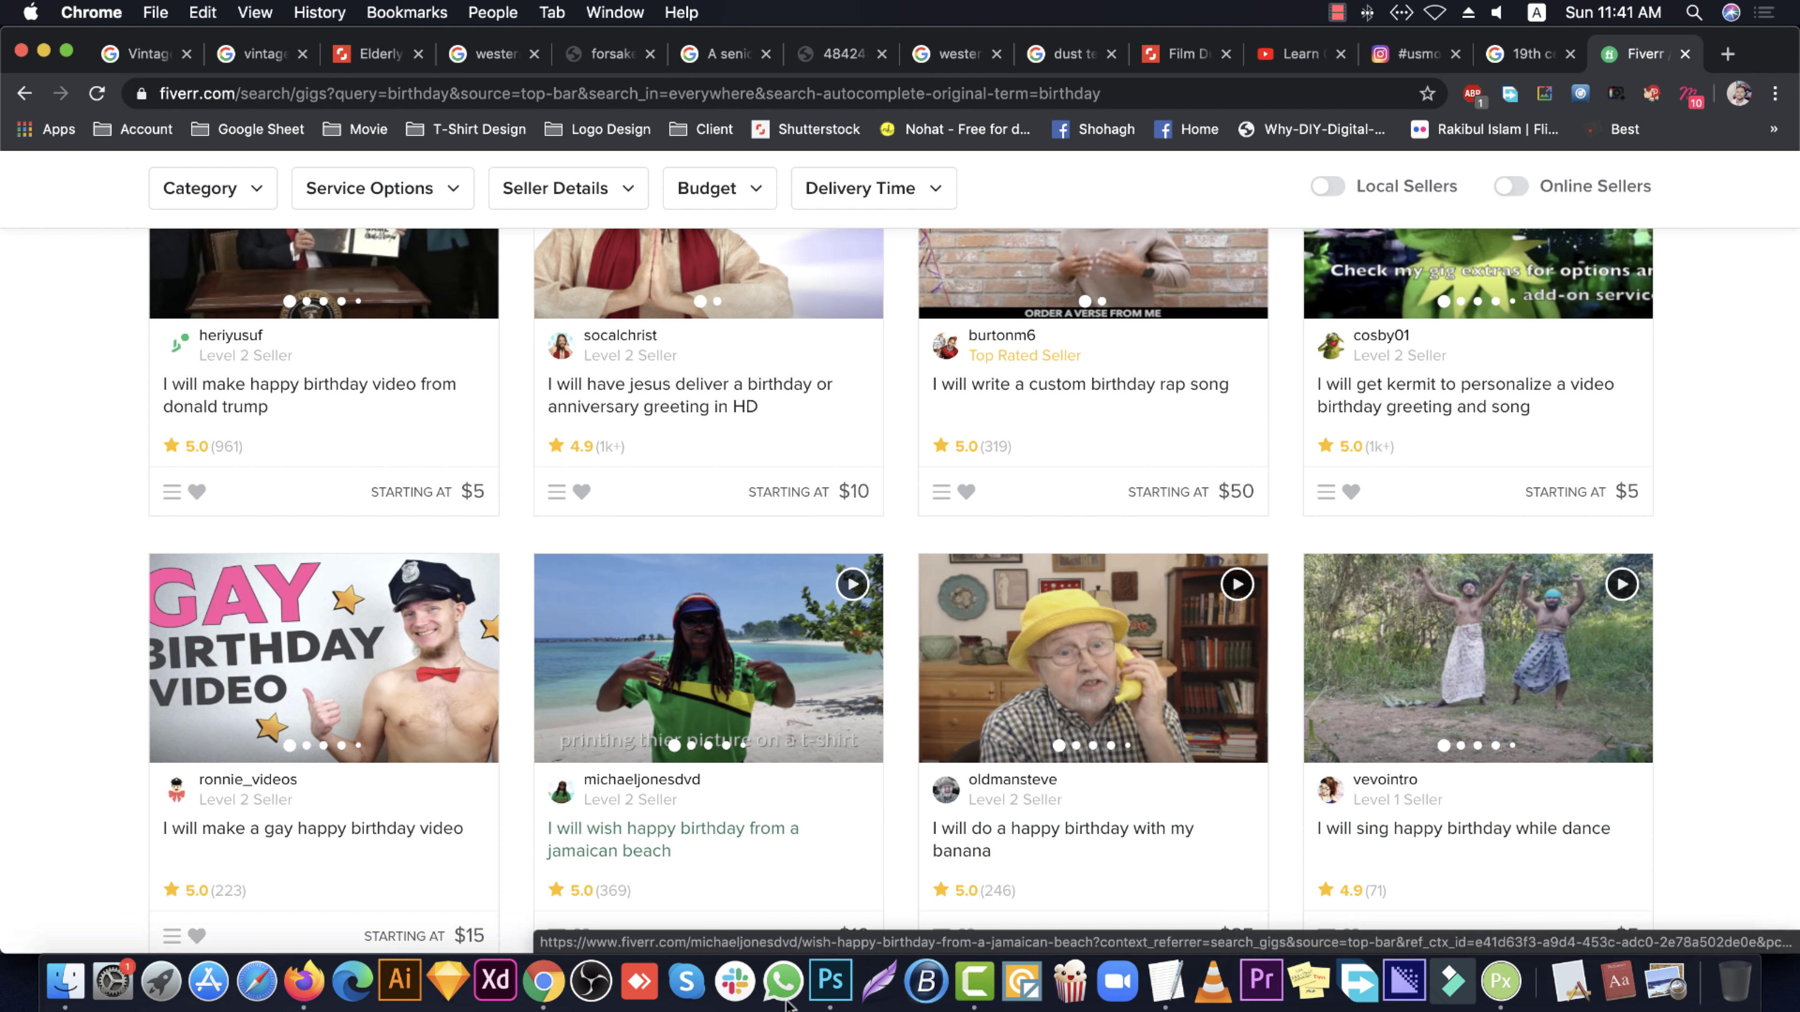
pyautogui.click(826, 978)
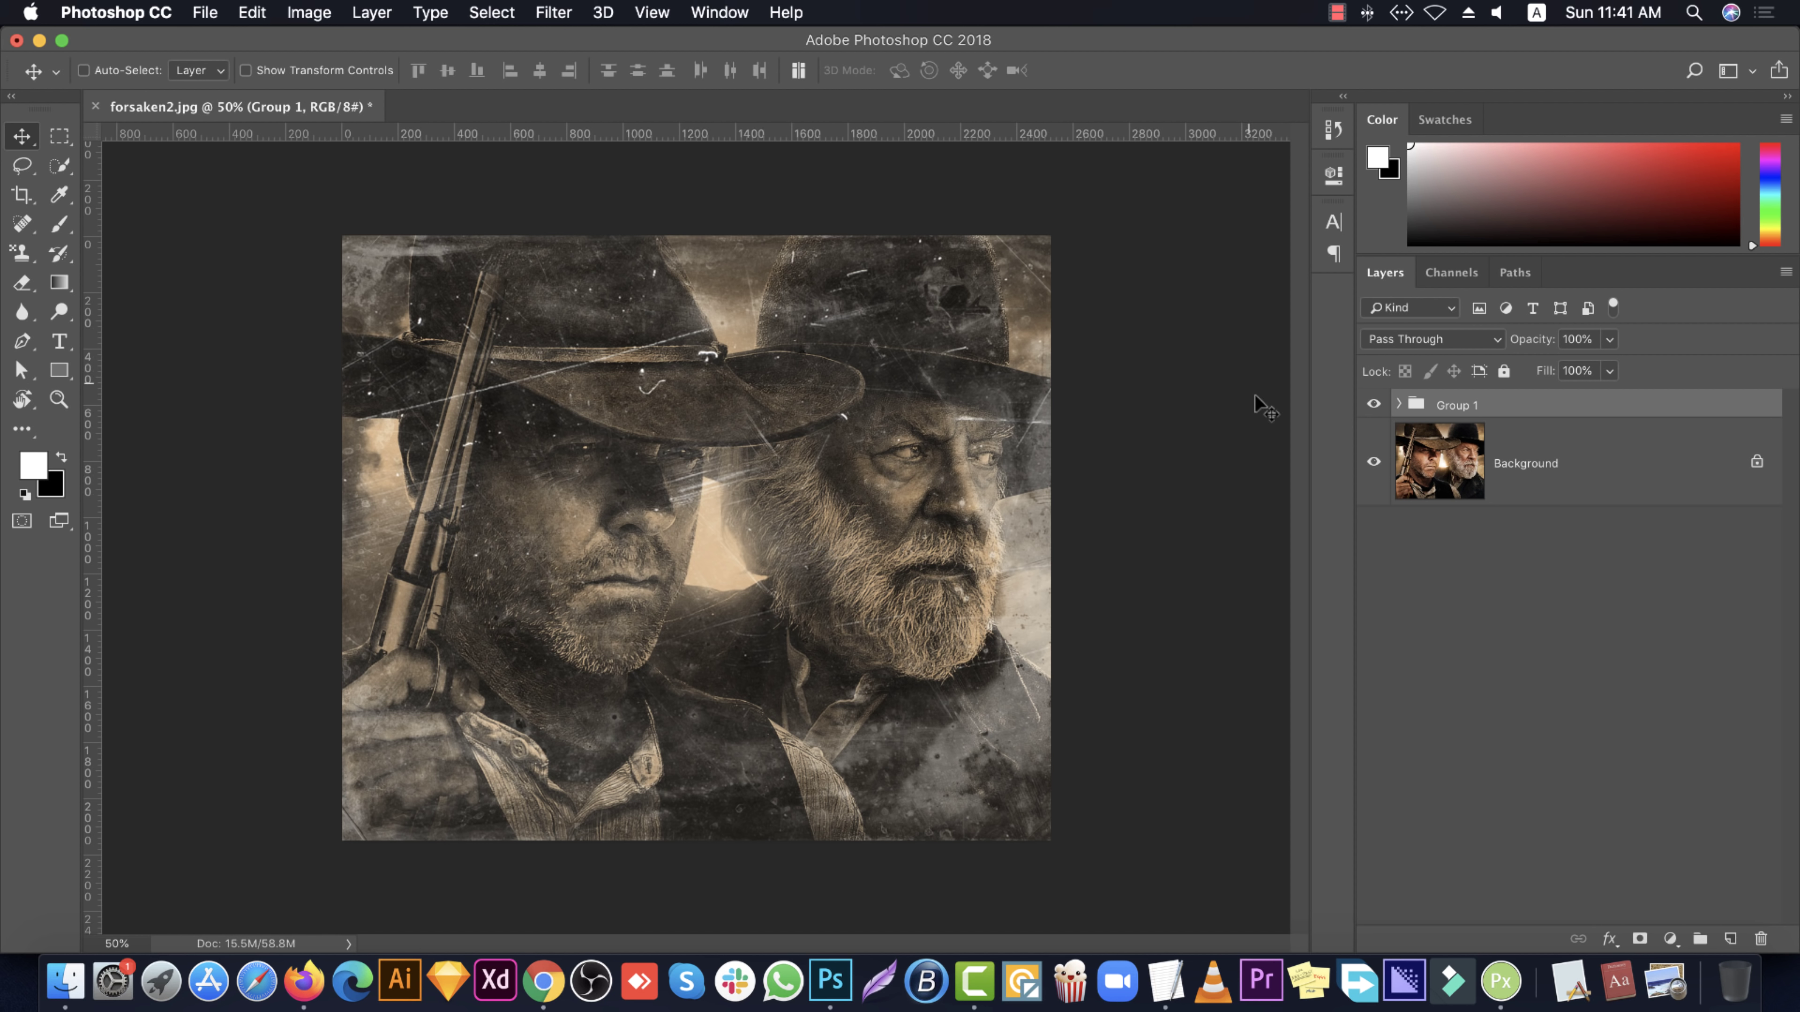
# Hide the Group 1 vintage effects and select the Background layer to reveal the colour photo
pyautogui.click(1398, 404)
pyautogui.scroll(-3, 1591, 562)
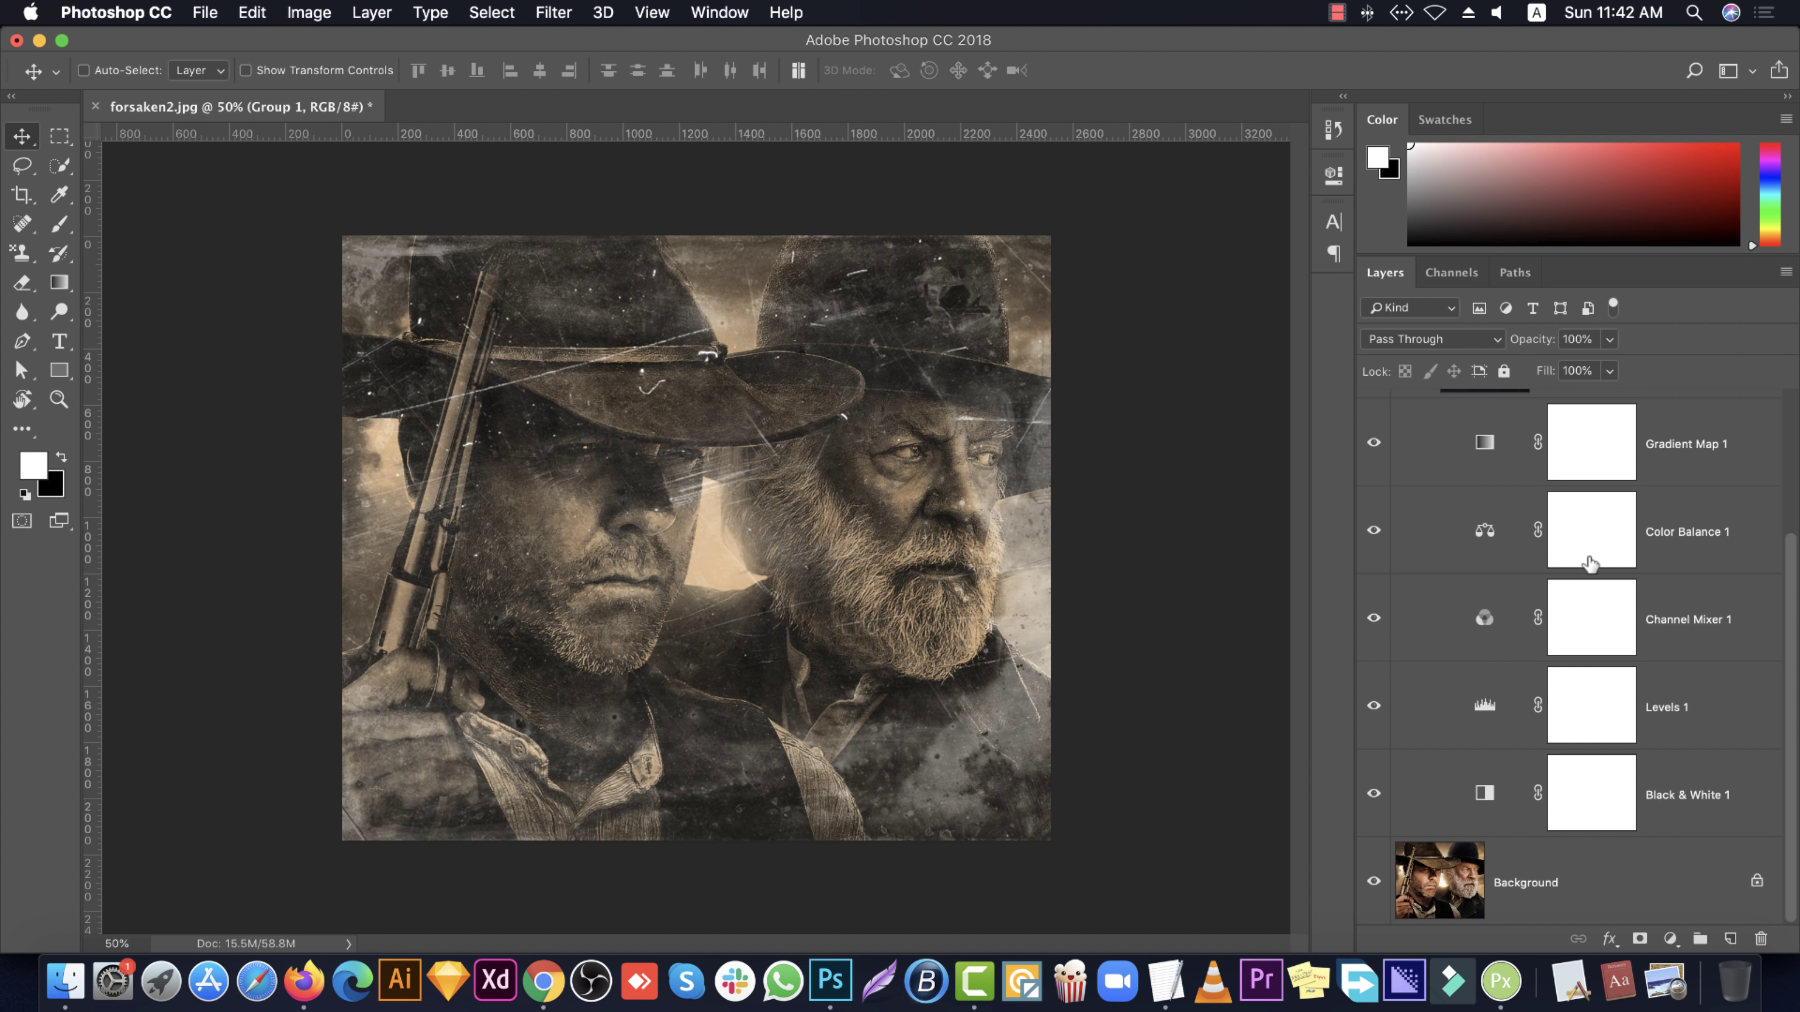
pyautogui.scroll(3, 1590, 562)
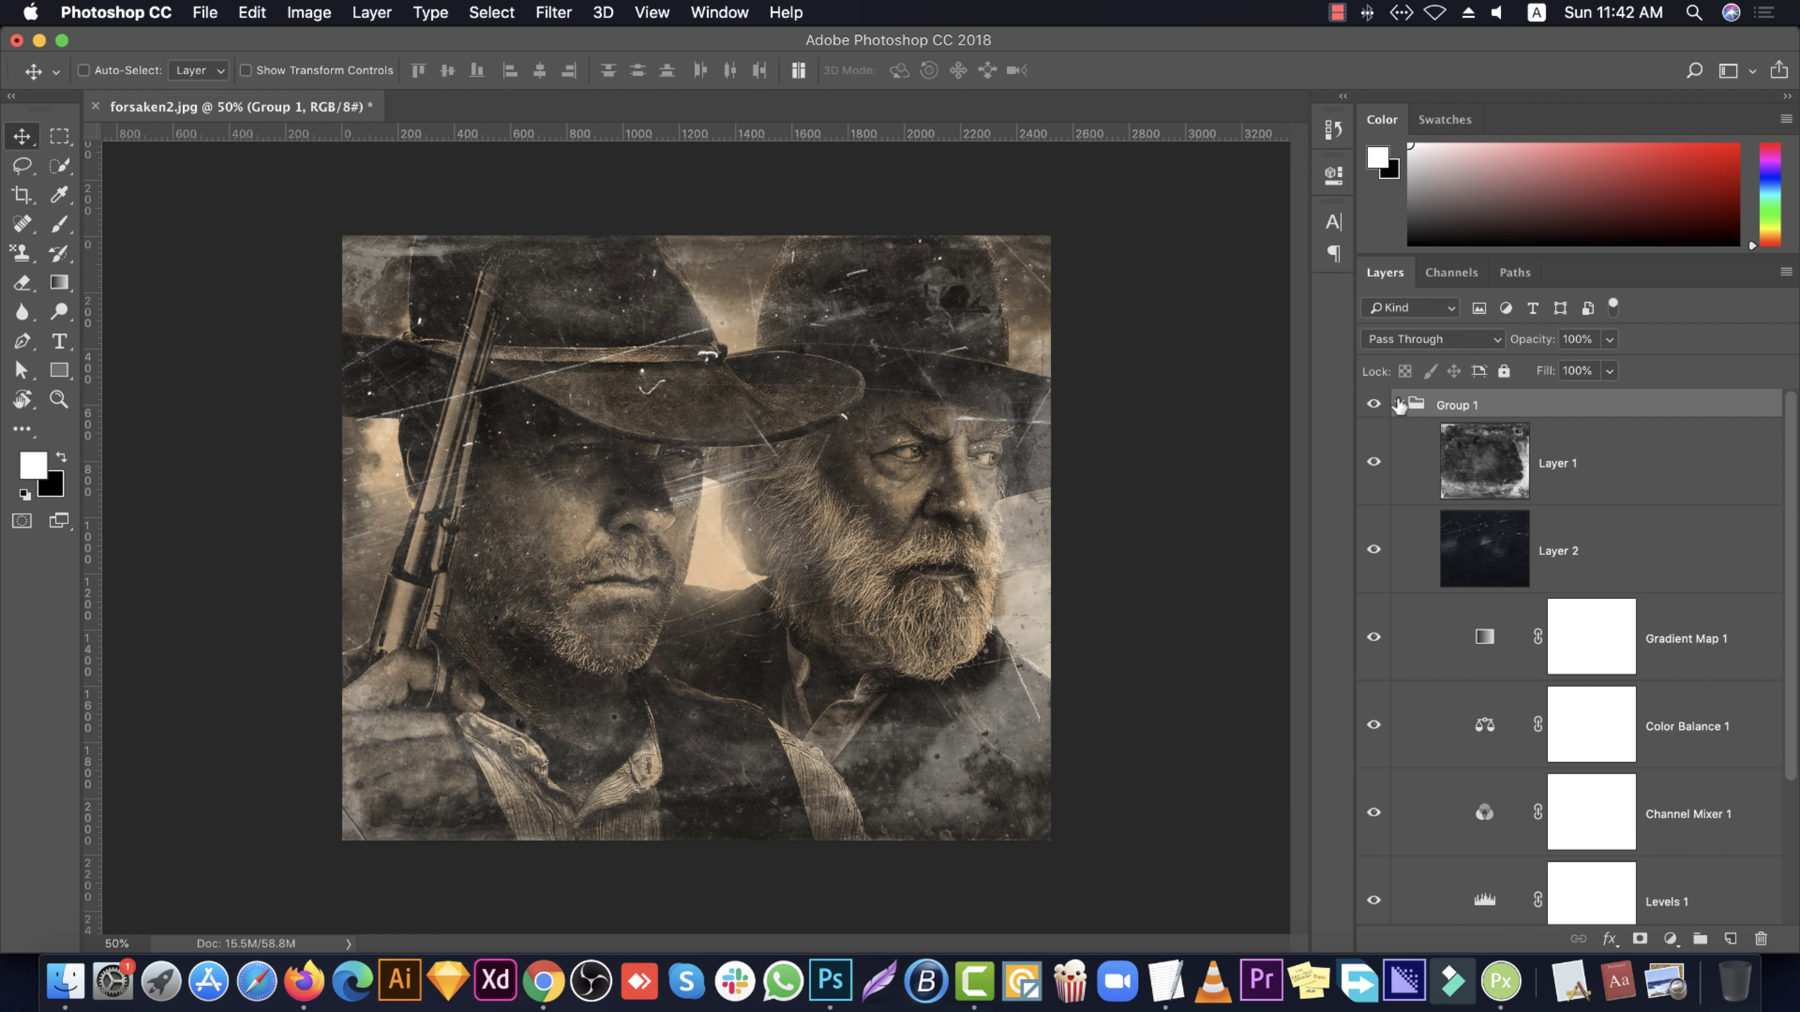
pyautogui.click(1398, 404)
pyautogui.click(1373, 404)
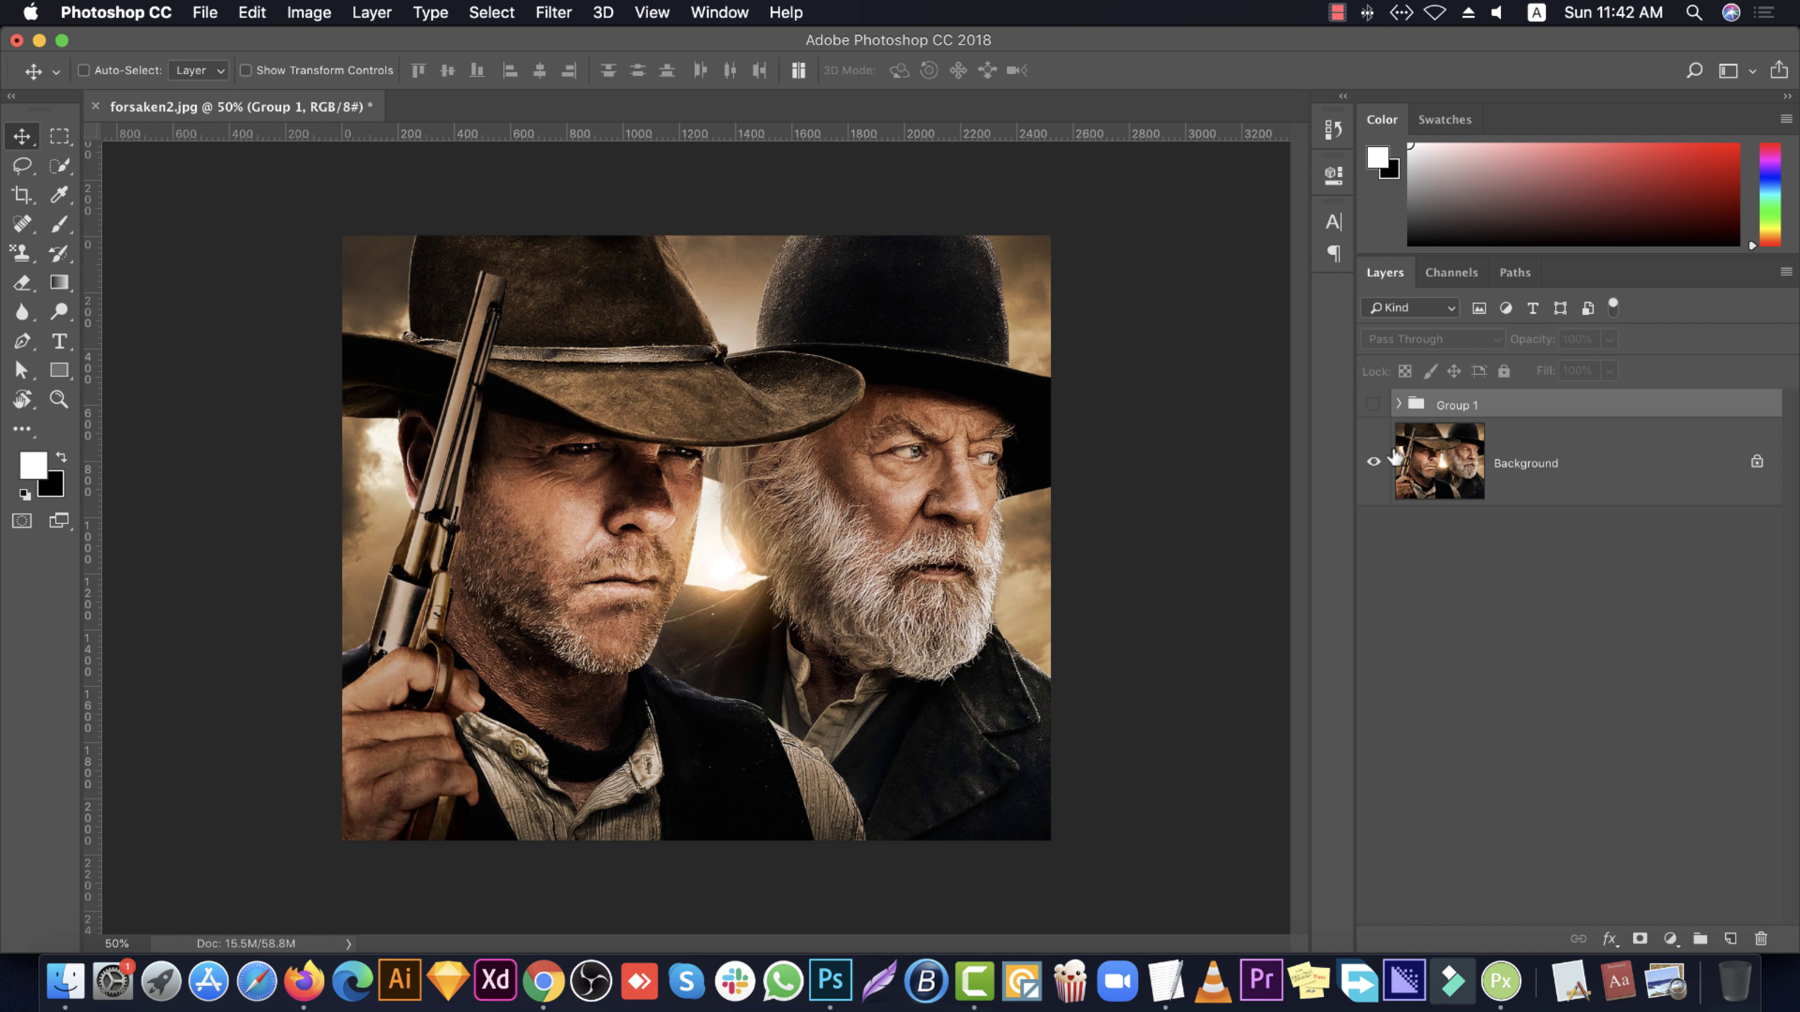
pyautogui.click(1520, 464)
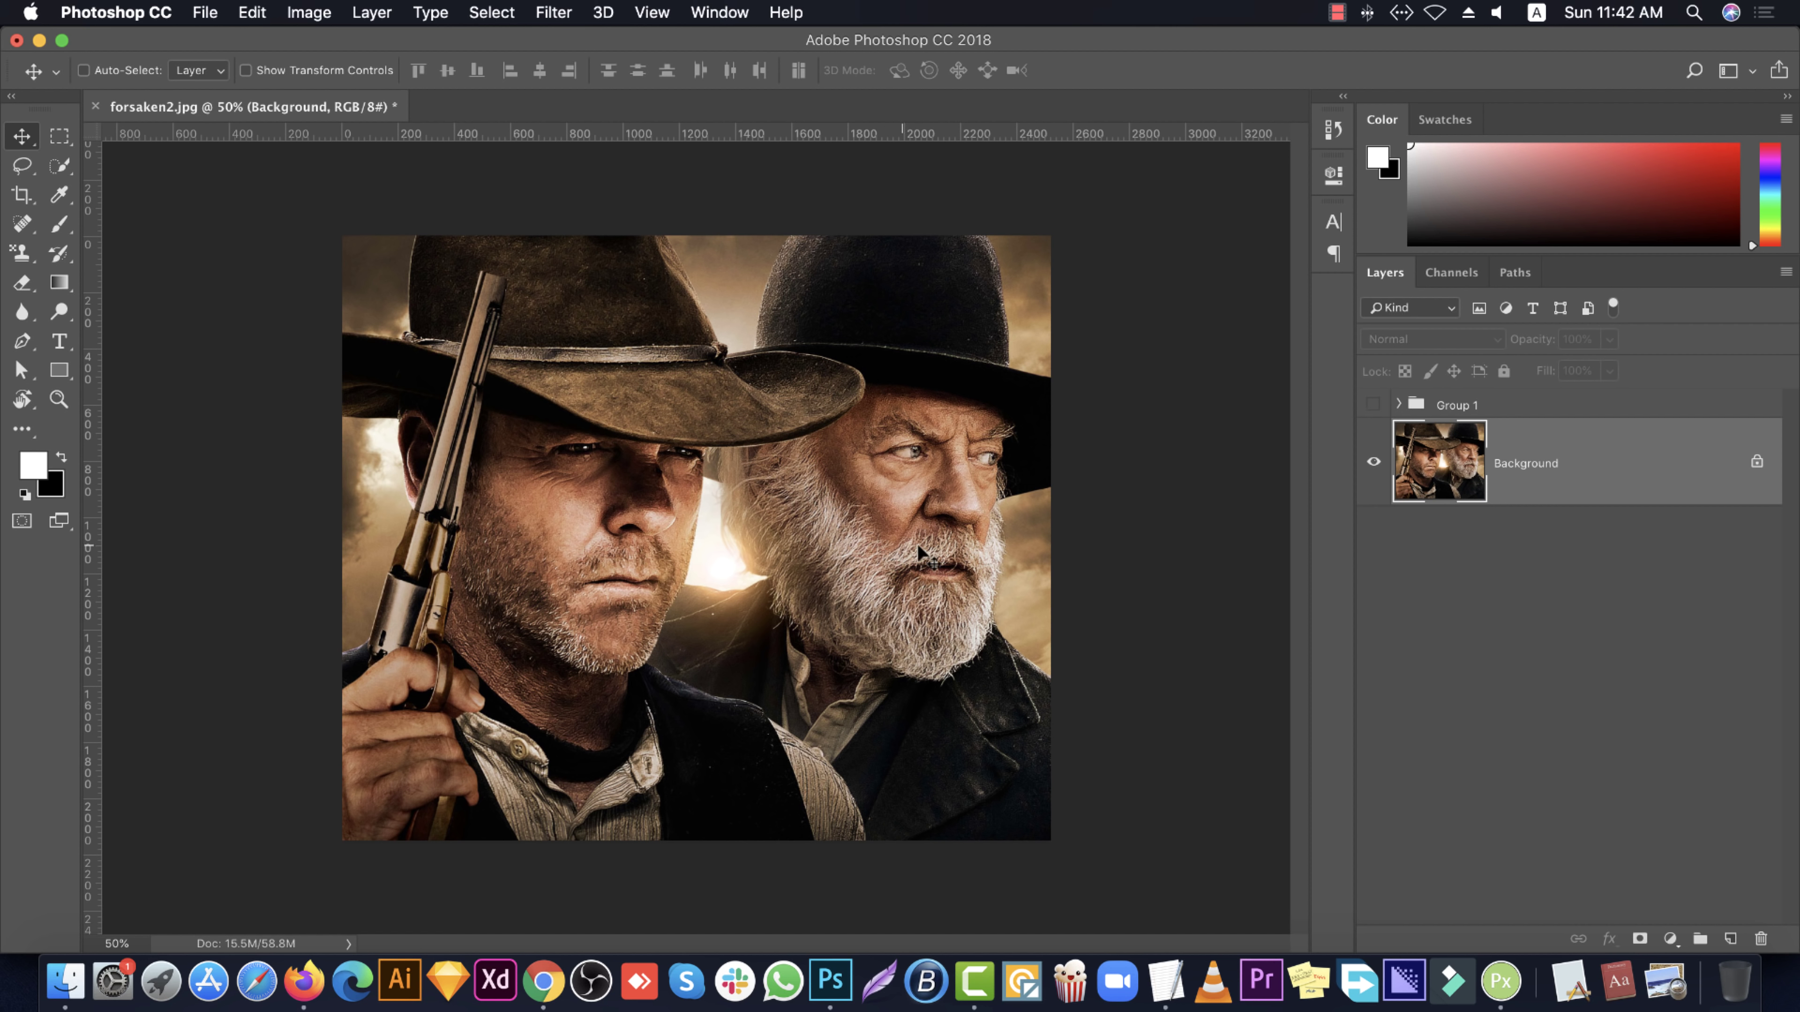
pyautogui.click(538, 982)
# Review the Vintage Photo Effect results, texture images and elderly western gentleman stock photo
pyautogui.click(145, 53)
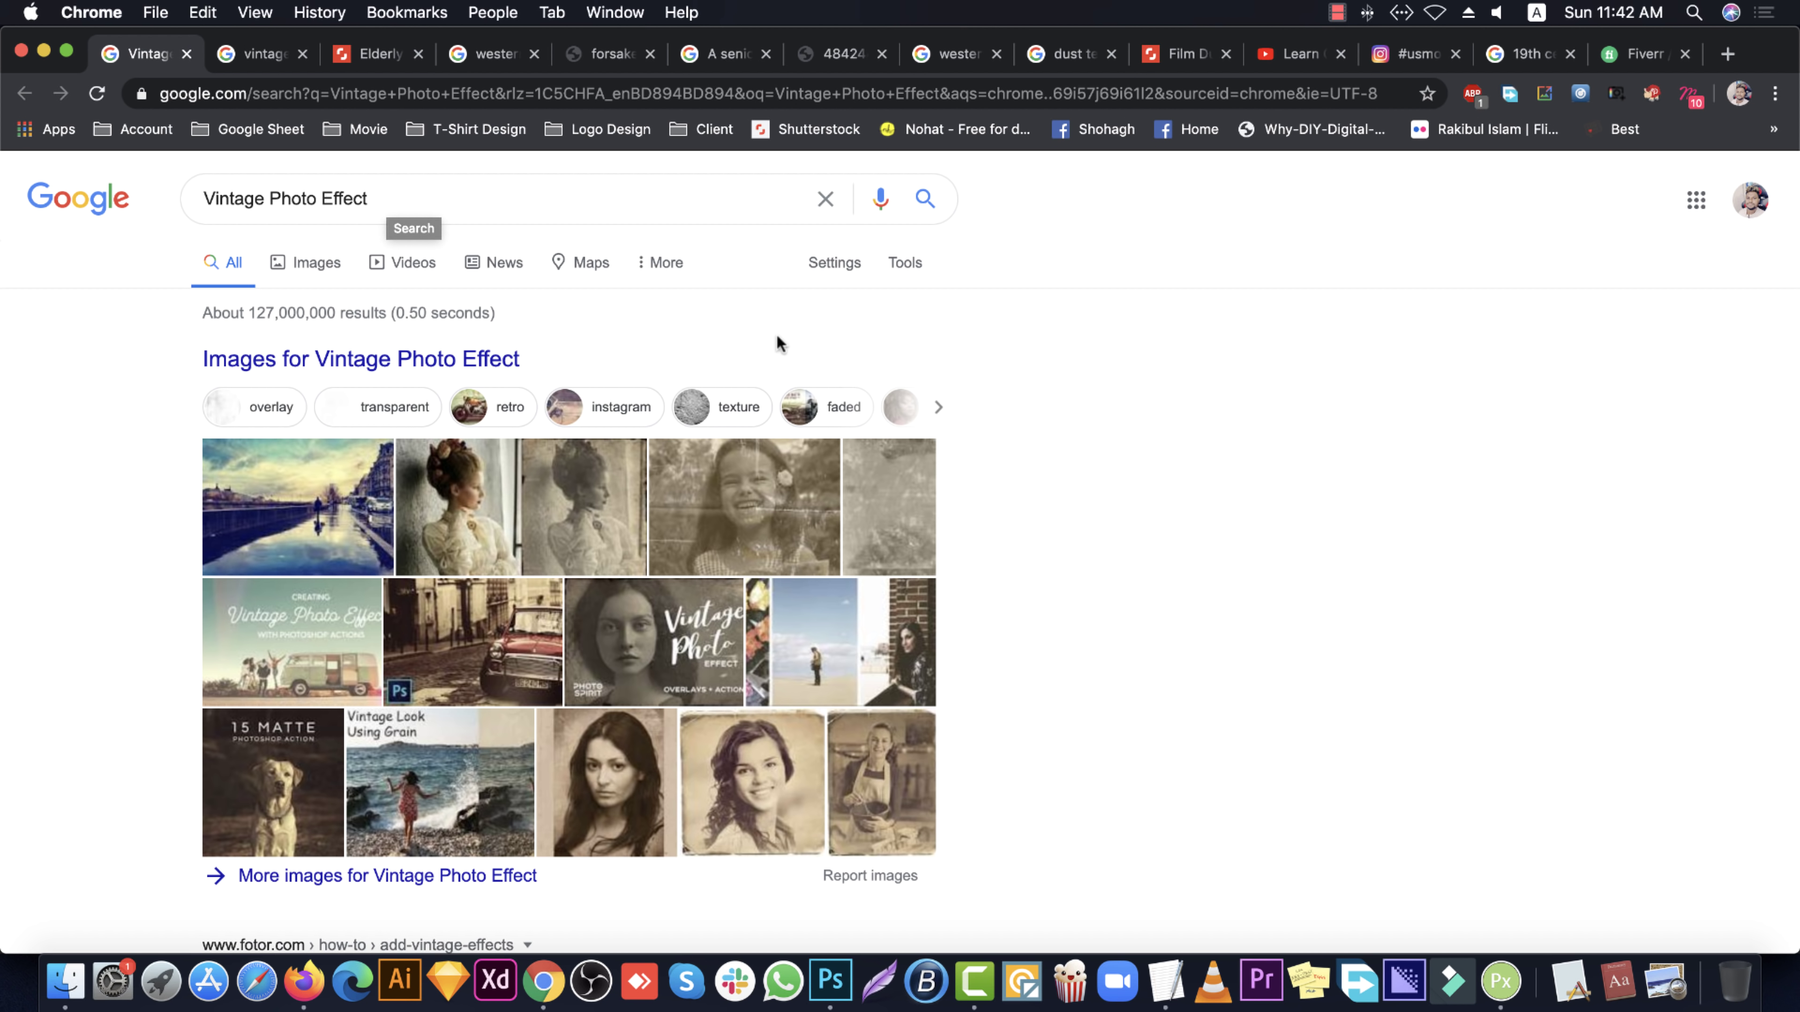
pyautogui.click(267, 58)
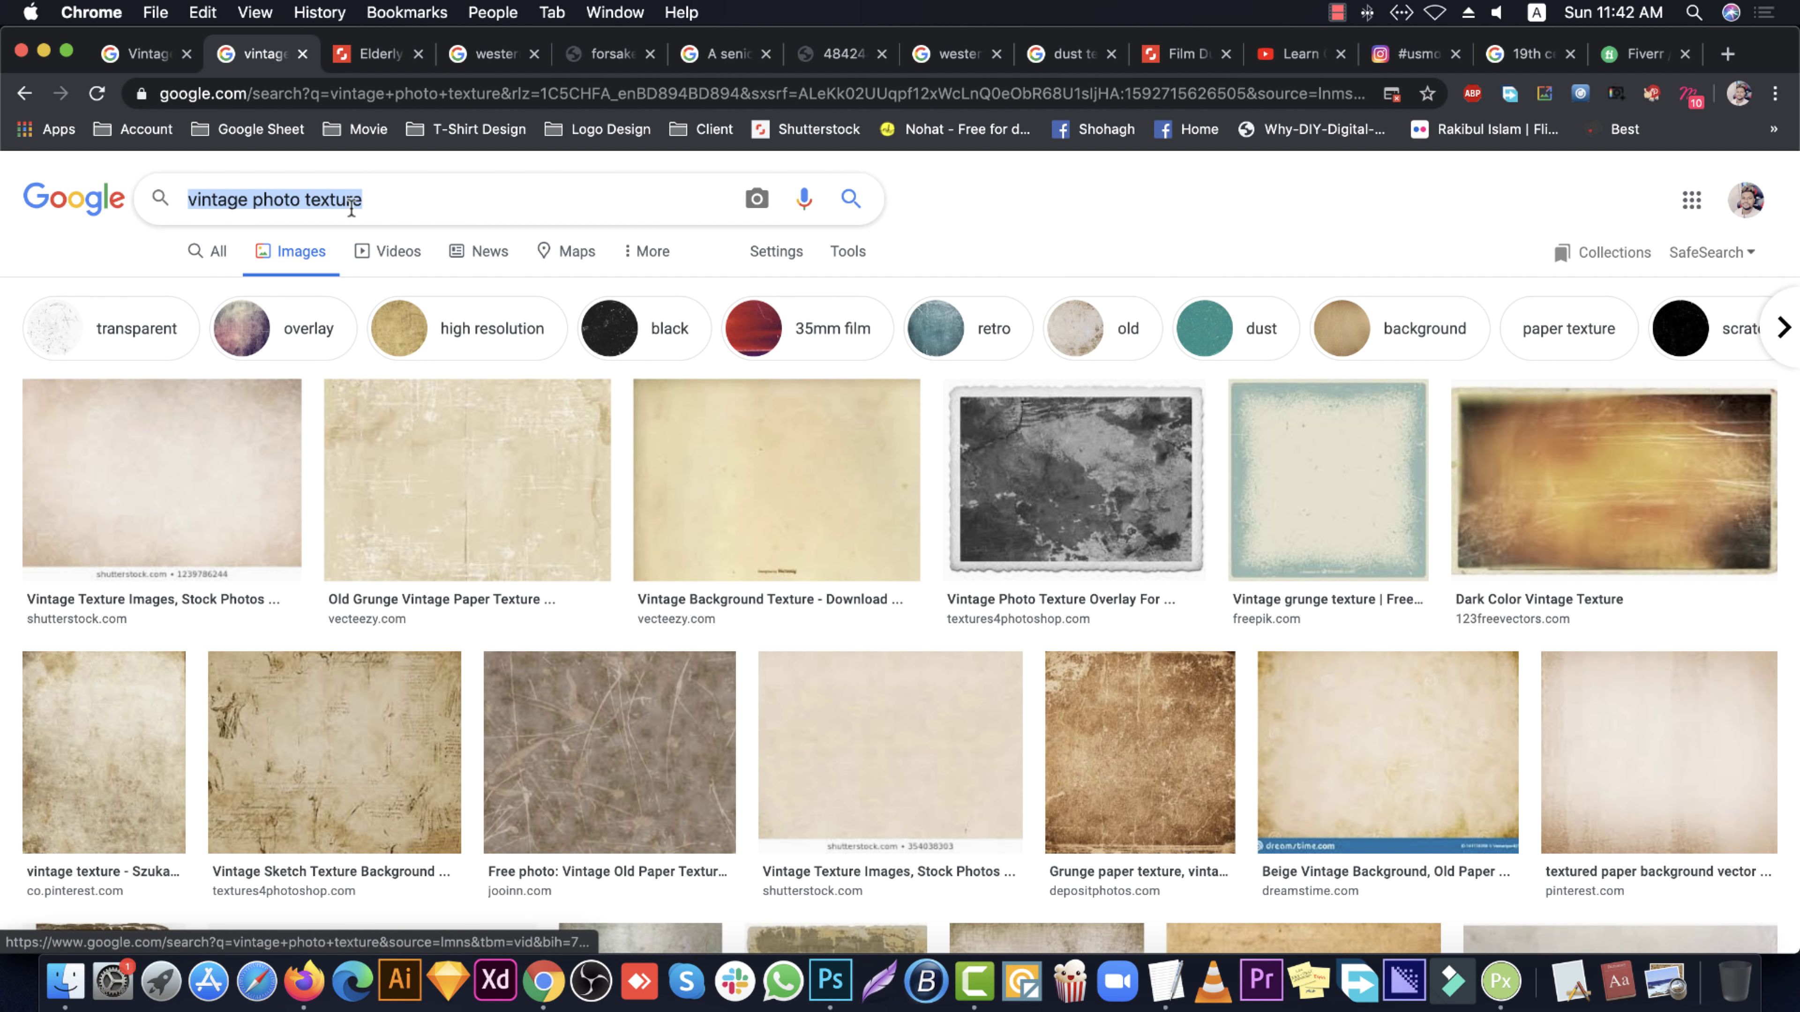
pyautogui.click(393, 58)
pyautogui.scroll(5, 433, 411)
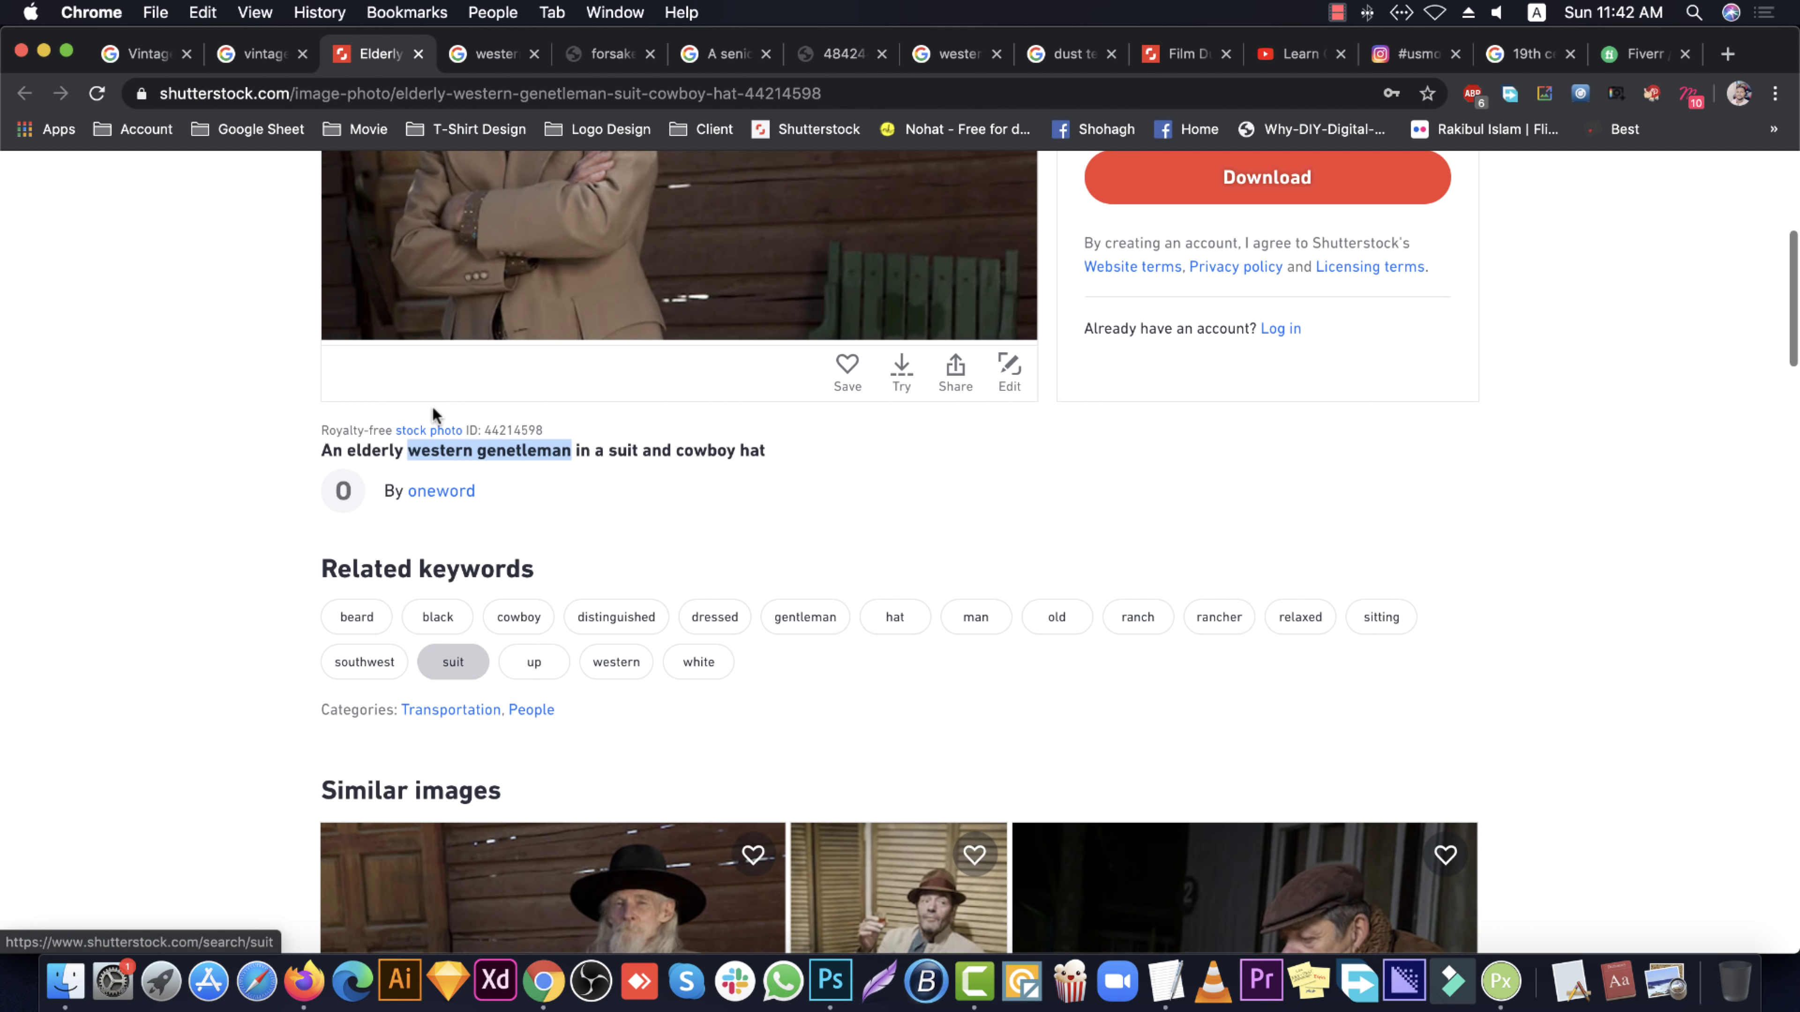
pyautogui.scroll(5, 432, 406)
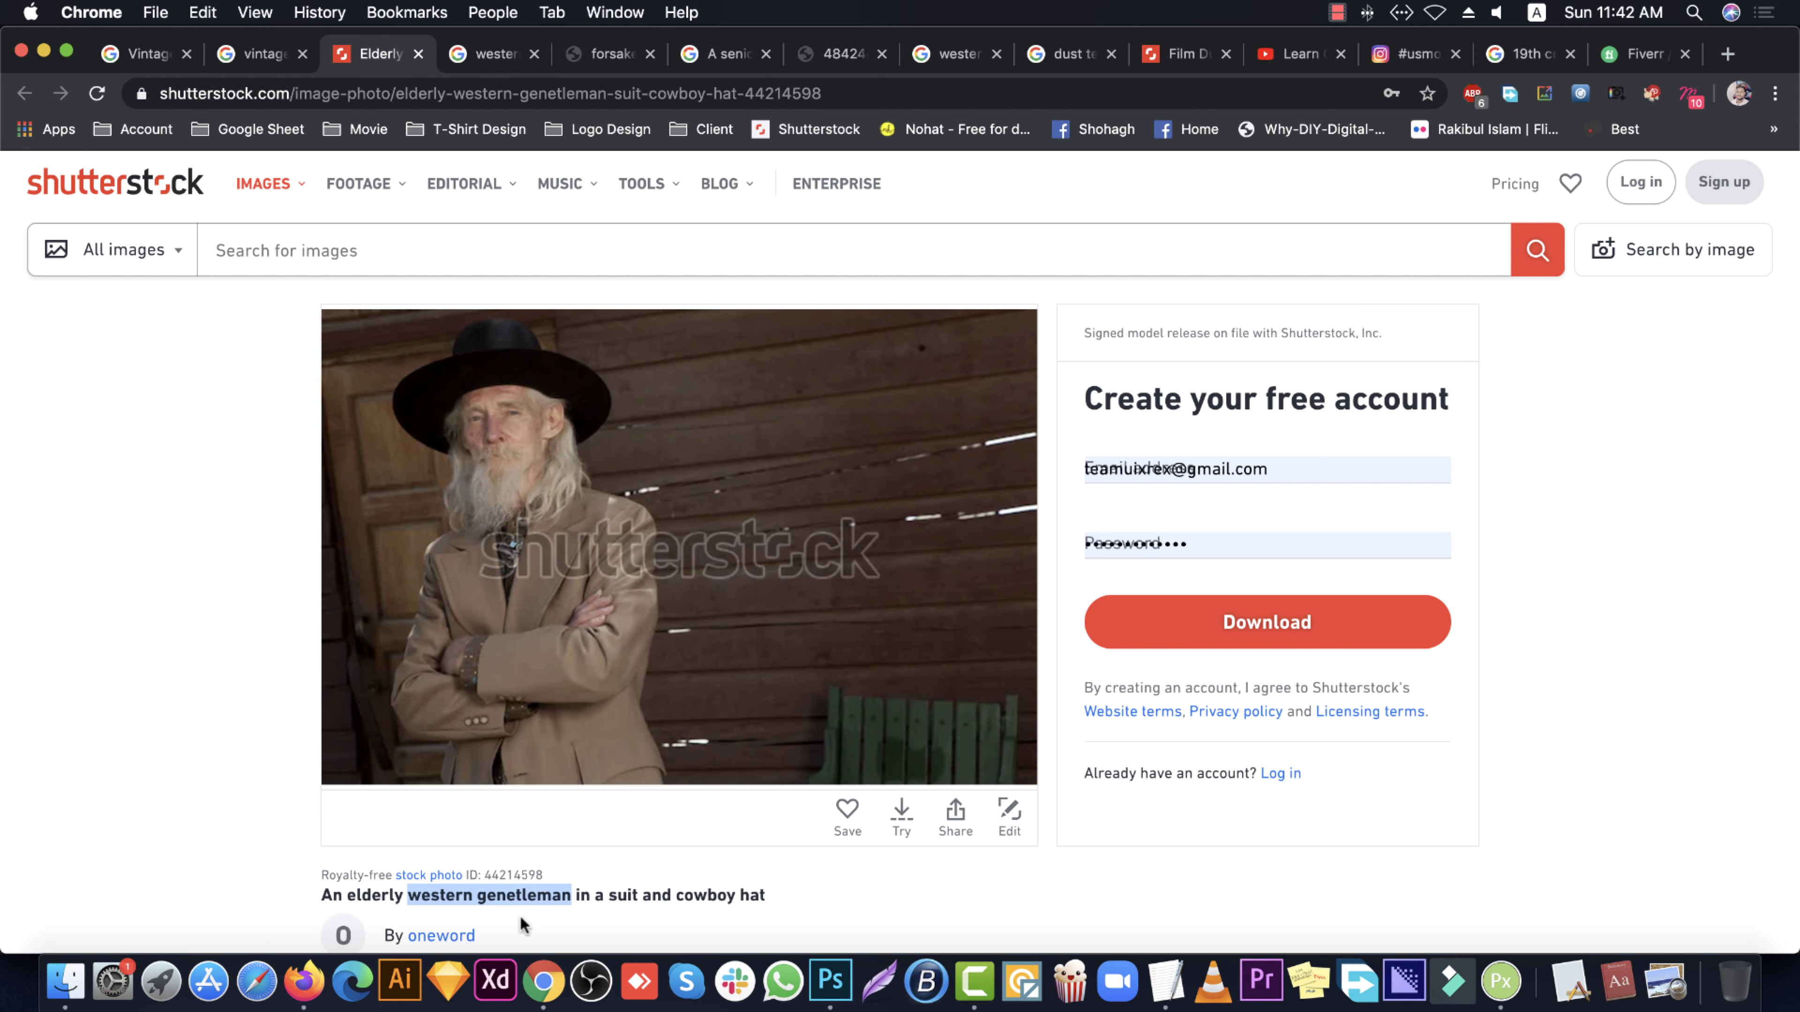
# Browse the western gentleman results, the Forsaken poster and the senior gentleman image results
pyautogui.click(494, 63)
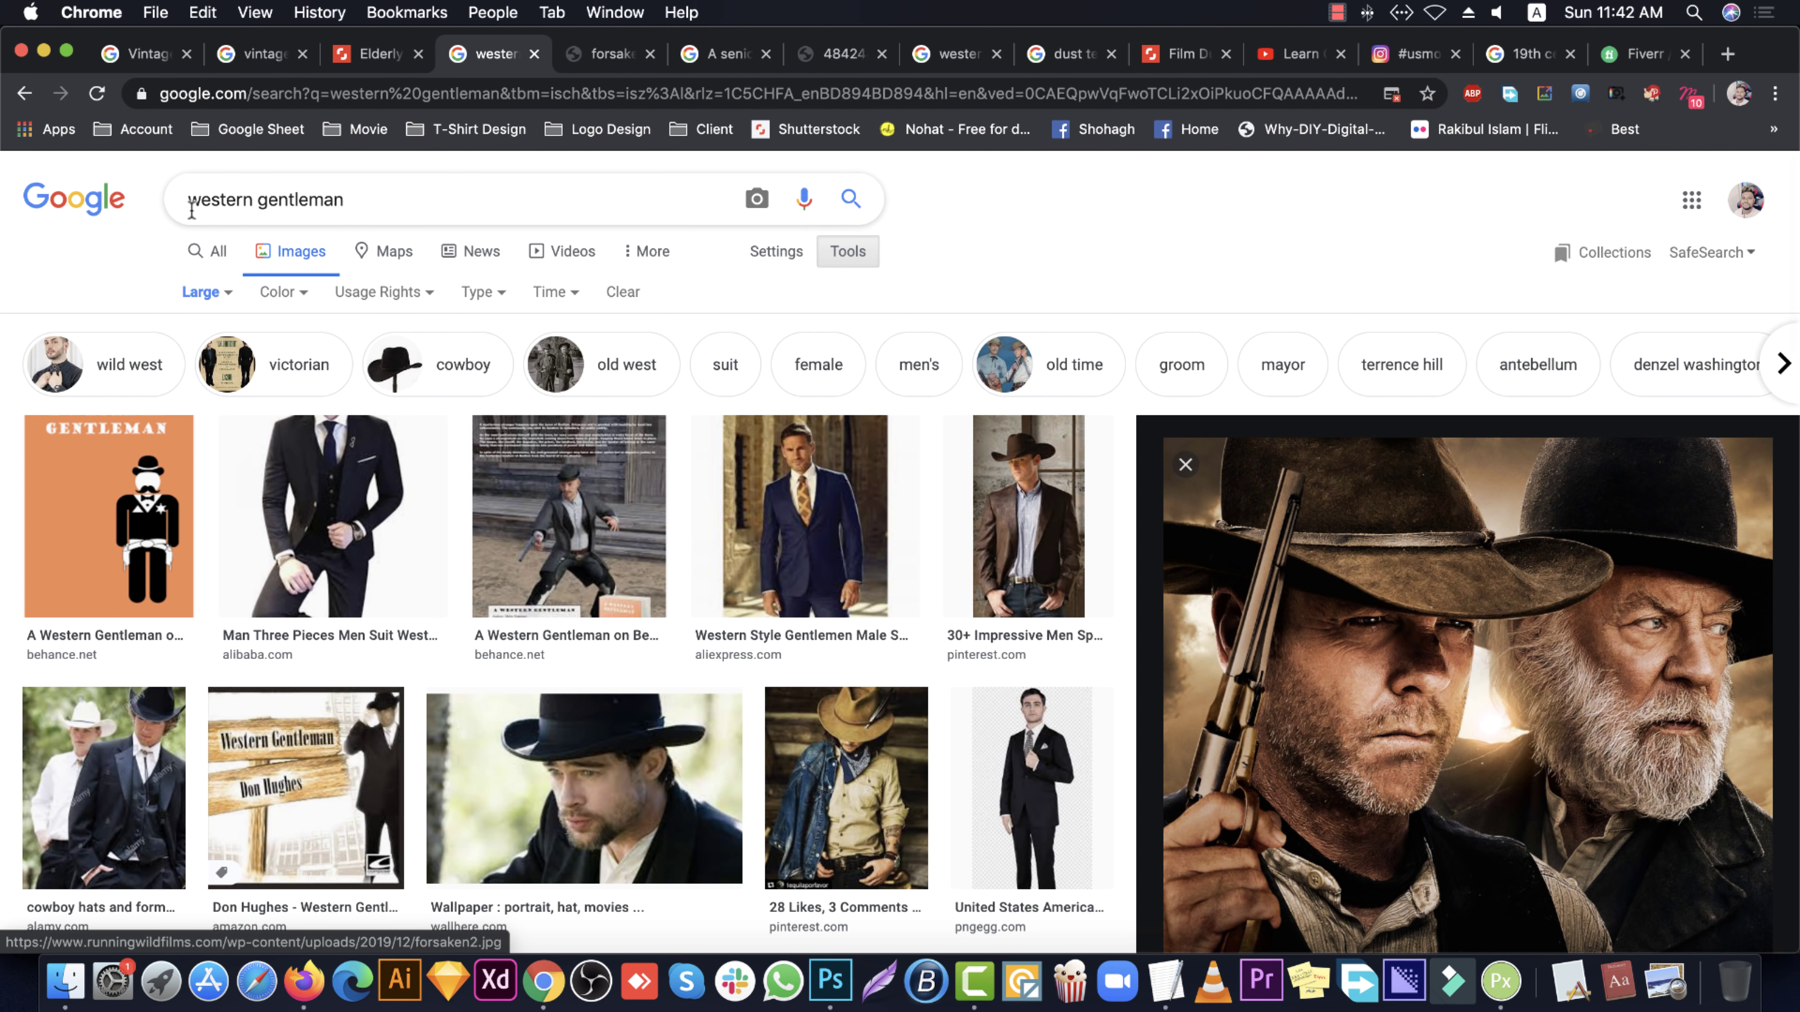
pyautogui.scroll(-10, 333, 532)
pyautogui.scroll(-4, 362, 594)
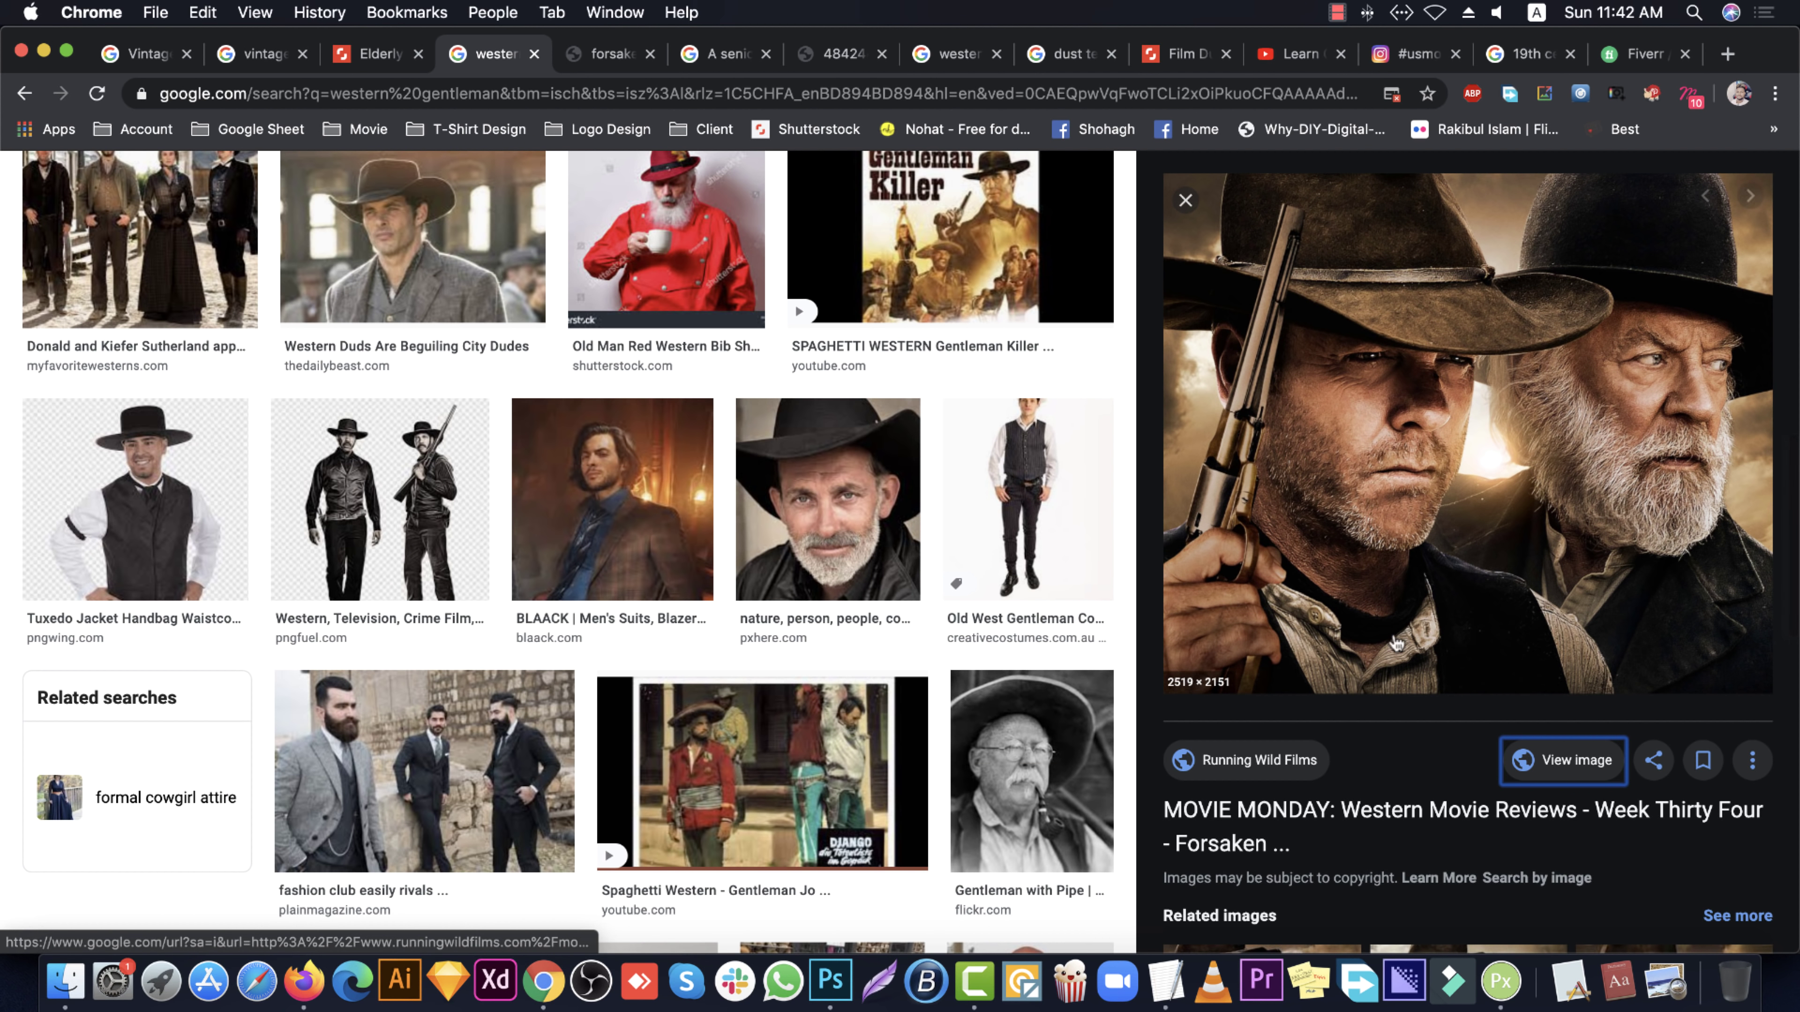
pyautogui.scroll(-5, 1467, 496)
pyautogui.click(620, 62)
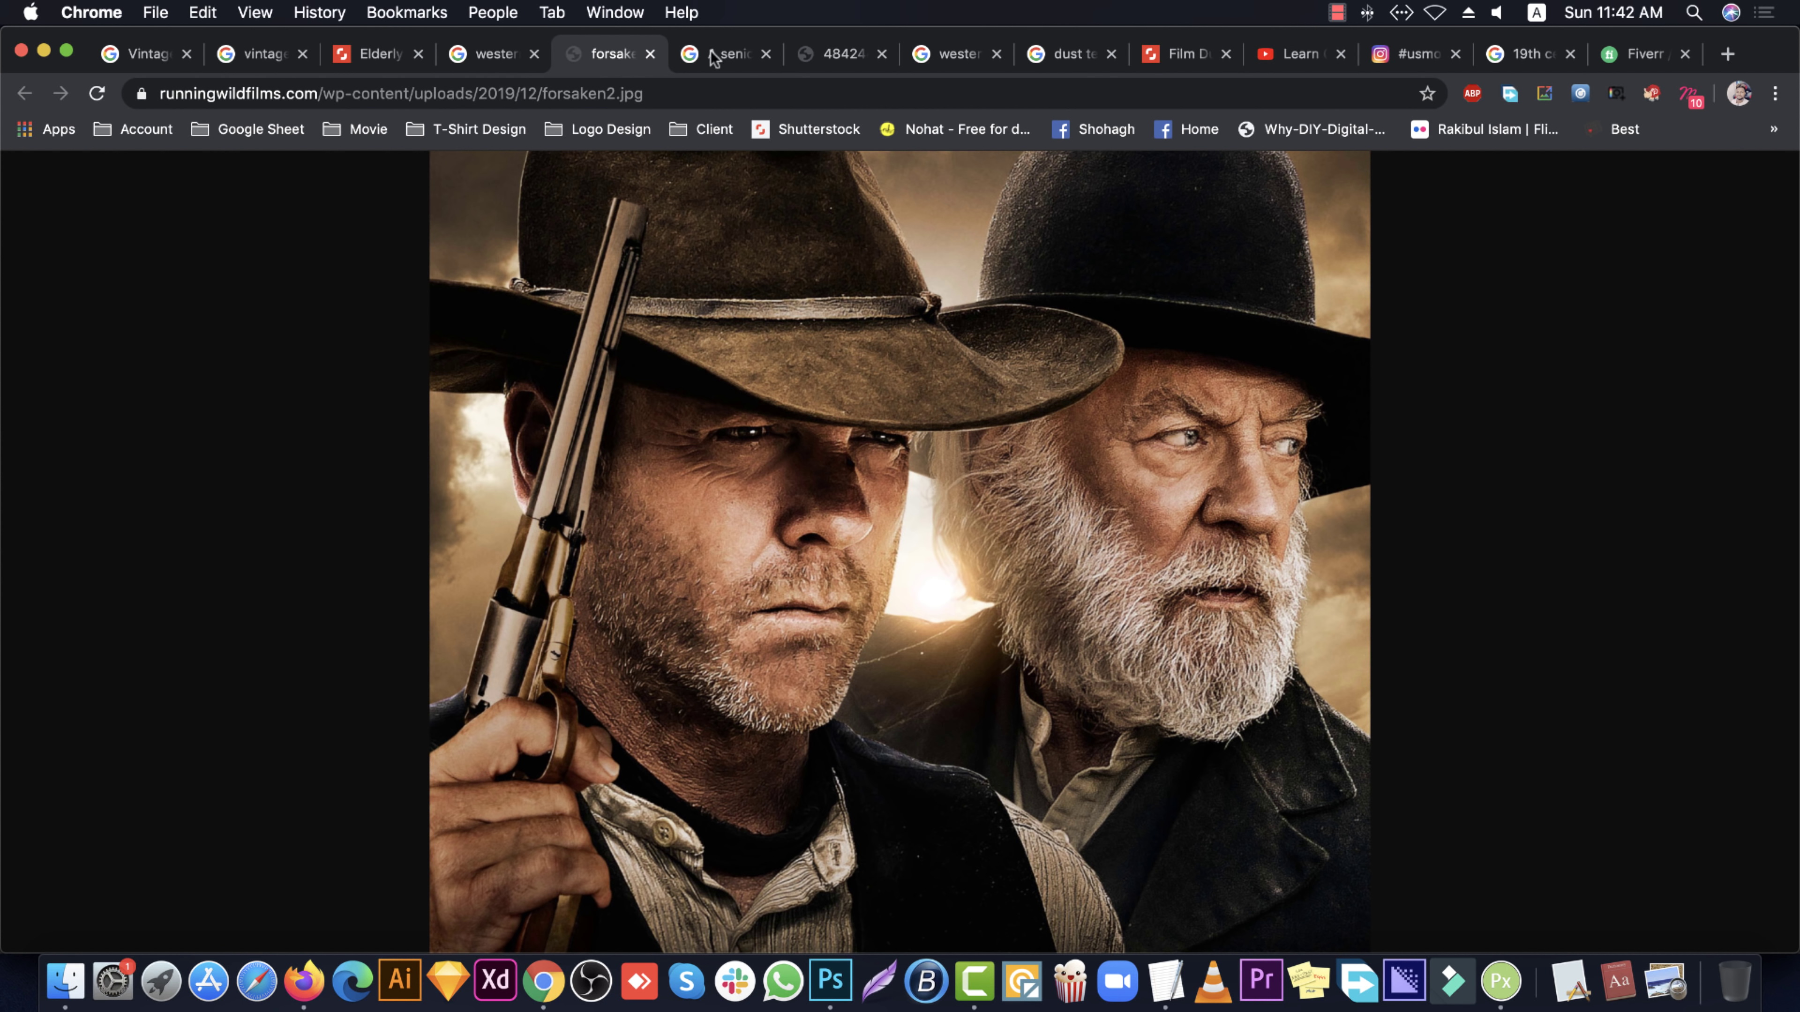
pyautogui.click(727, 56)
pyautogui.scroll(4, 507, 314)
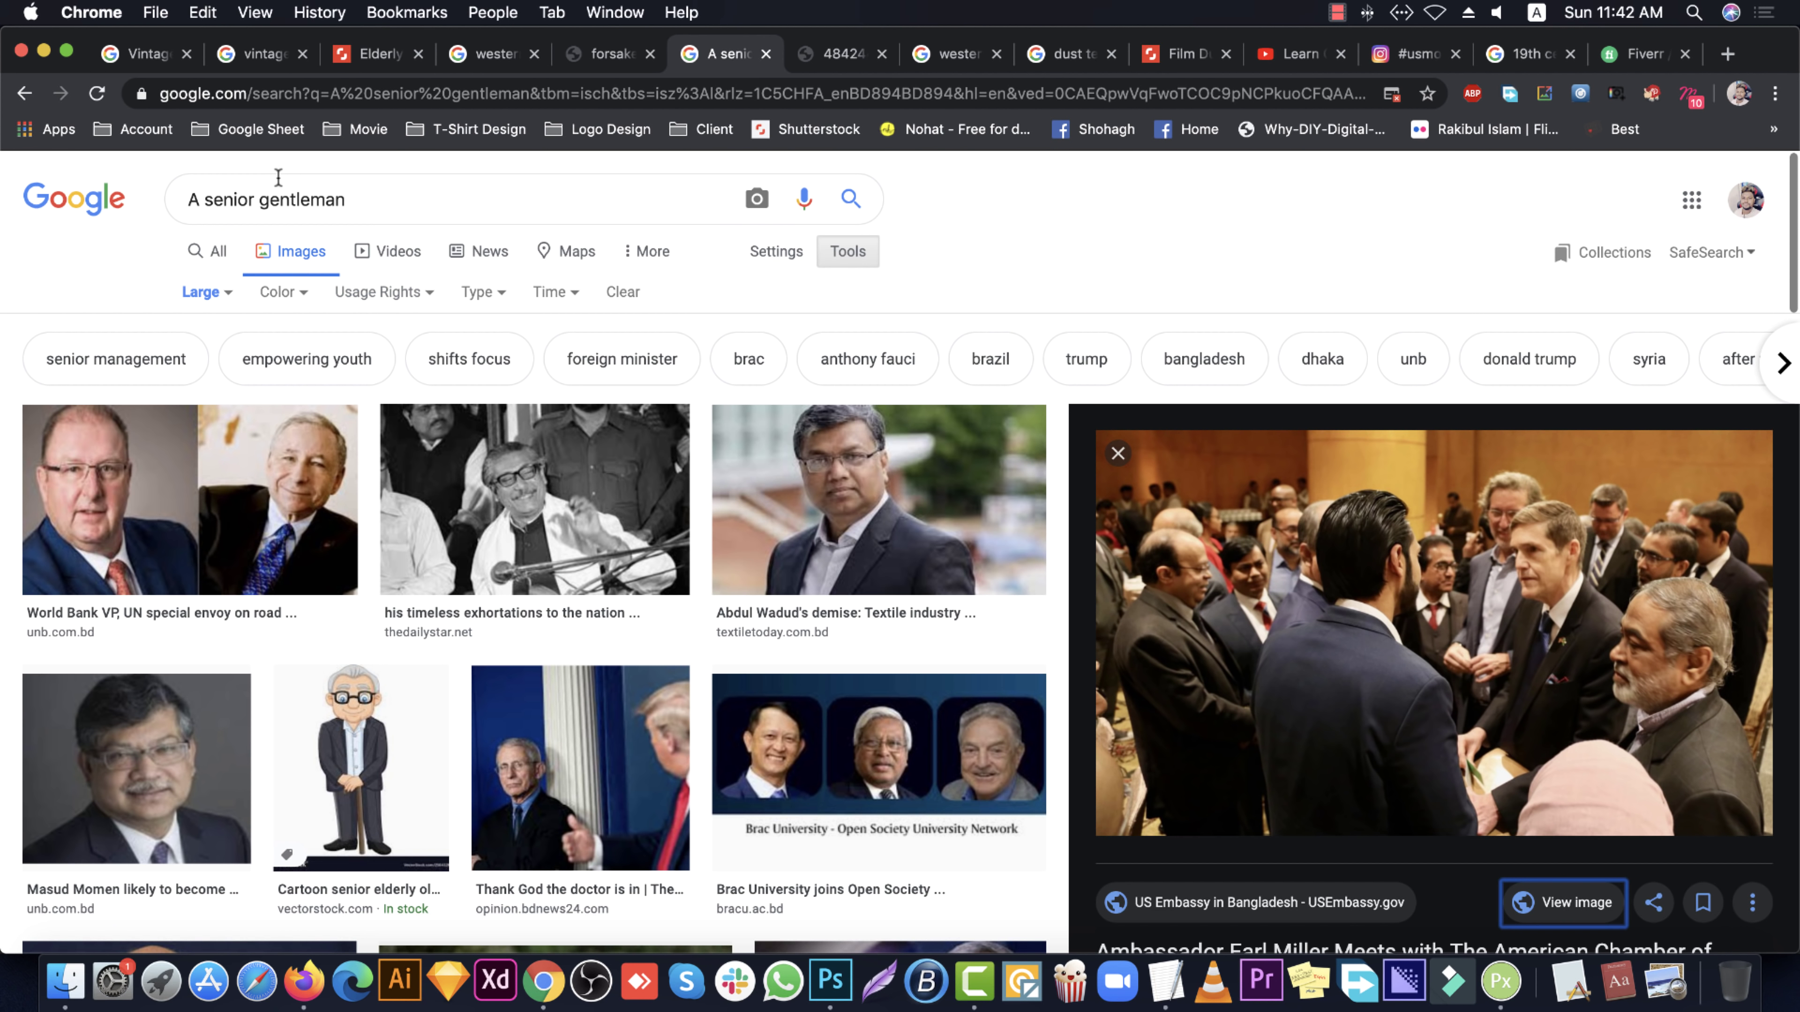
pyautogui.scroll(-8, 1417, 567)
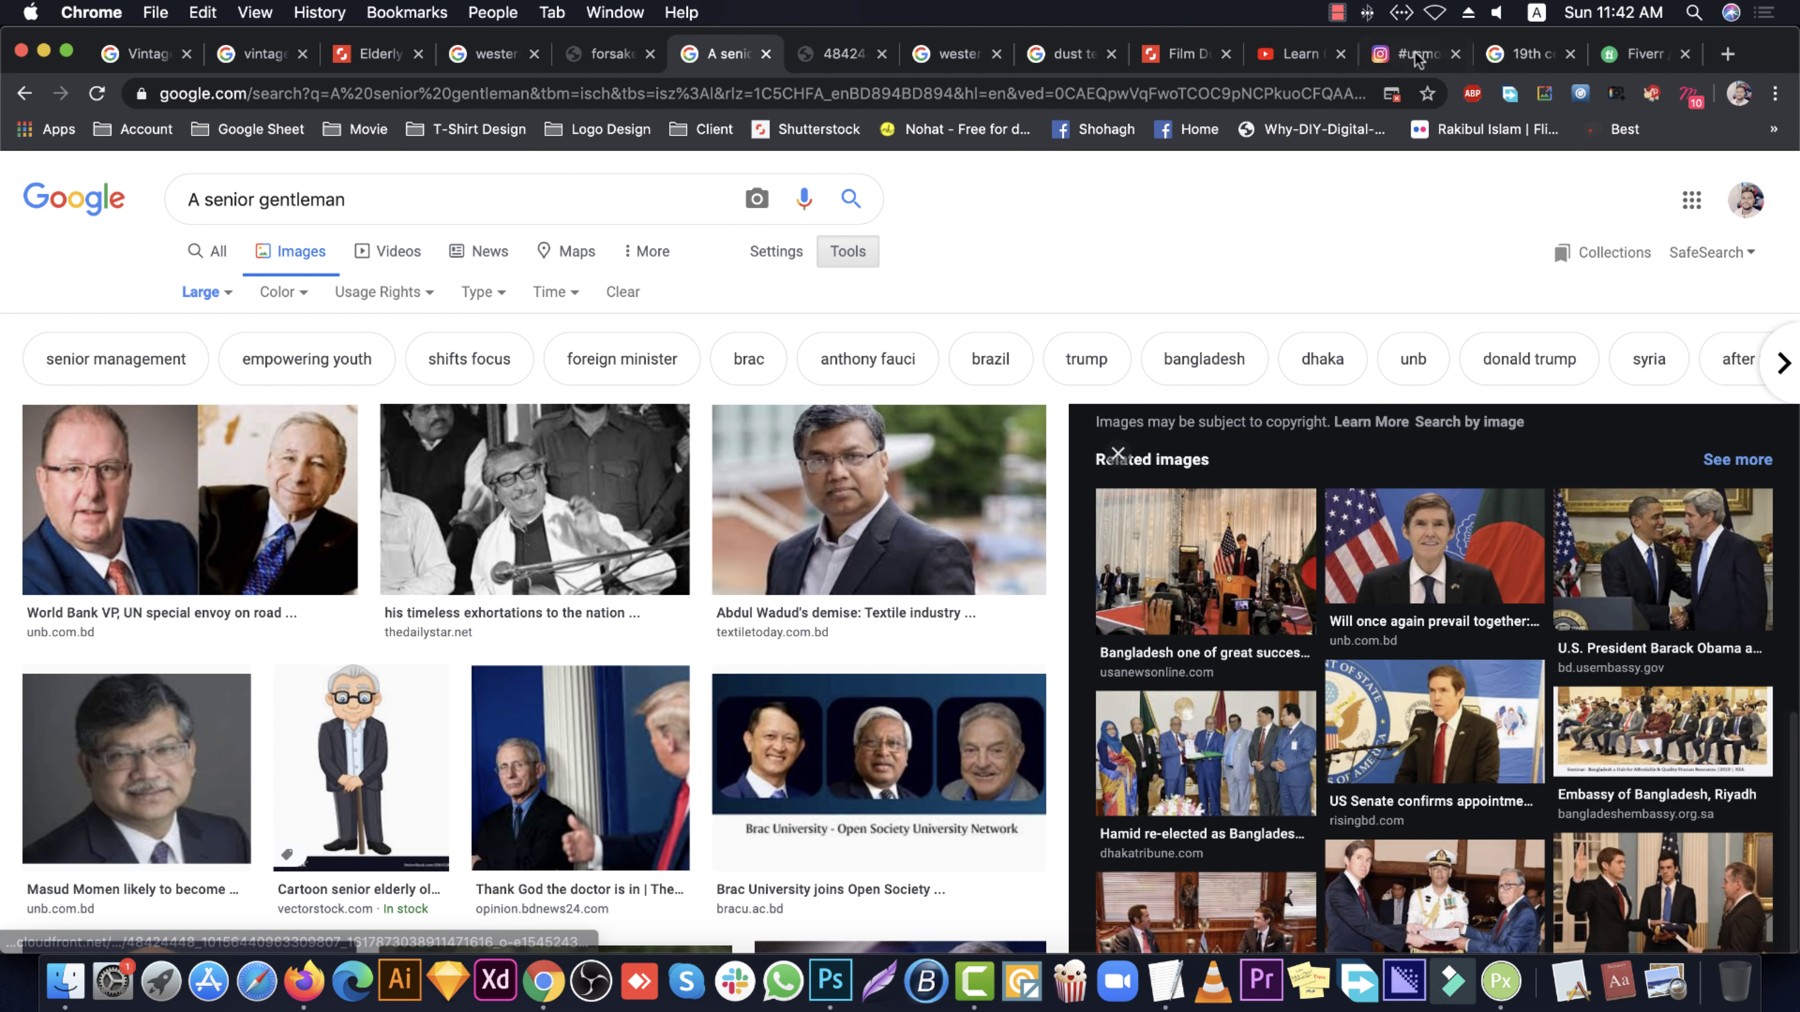
# Check the Instagram post in Chrome and Firefox, then return to forsaken2.jpg in Photoshop
pyautogui.click(1416, 52)
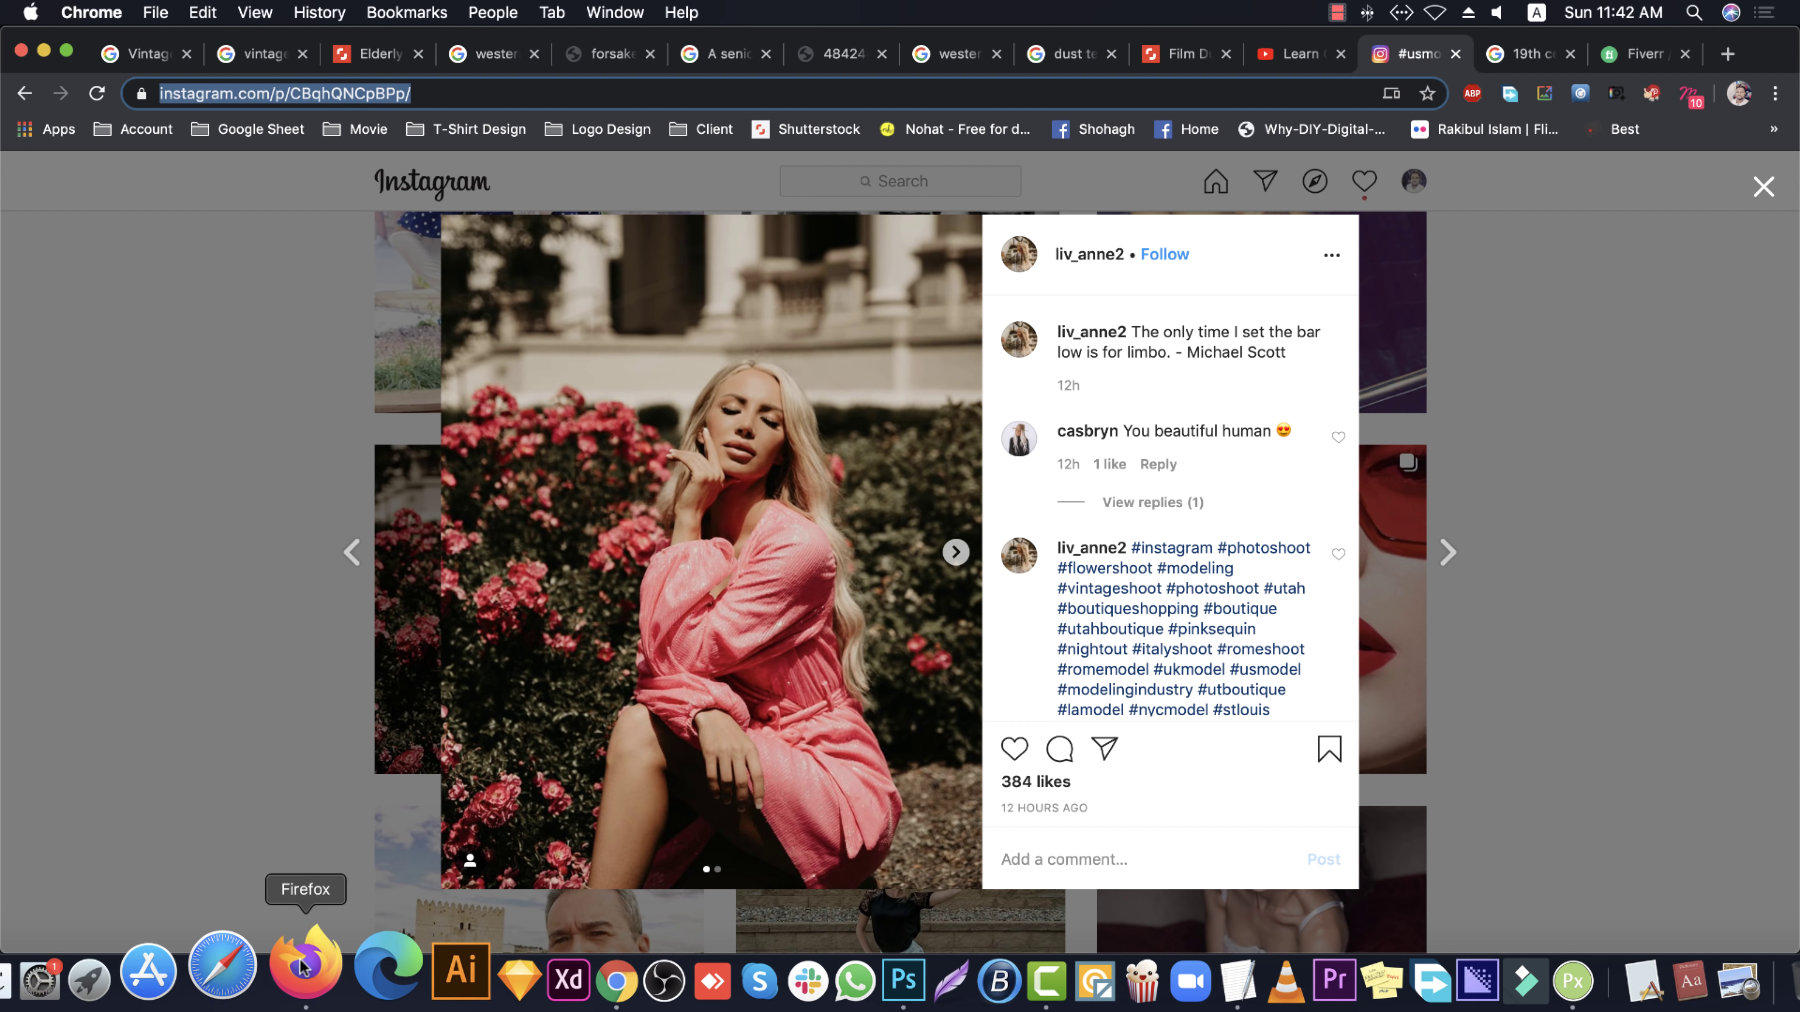
pyautogui.click(302, 982)
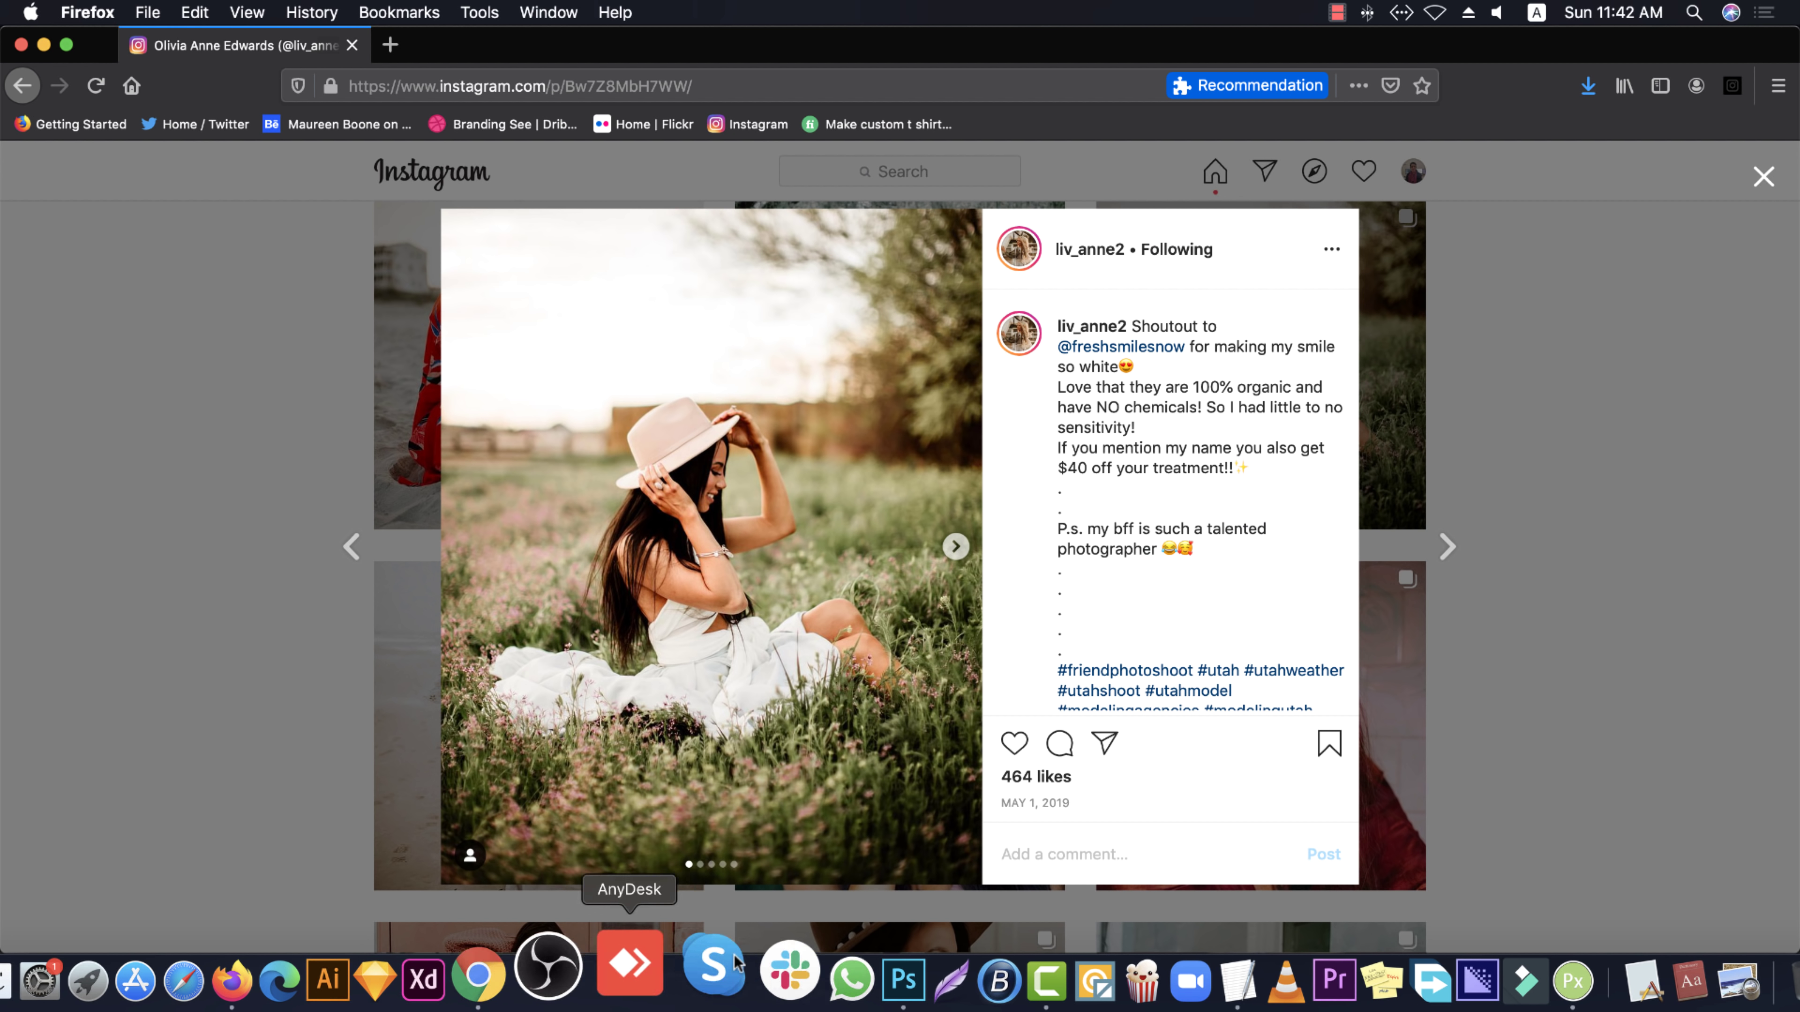
pyautogui.click(830, 982)
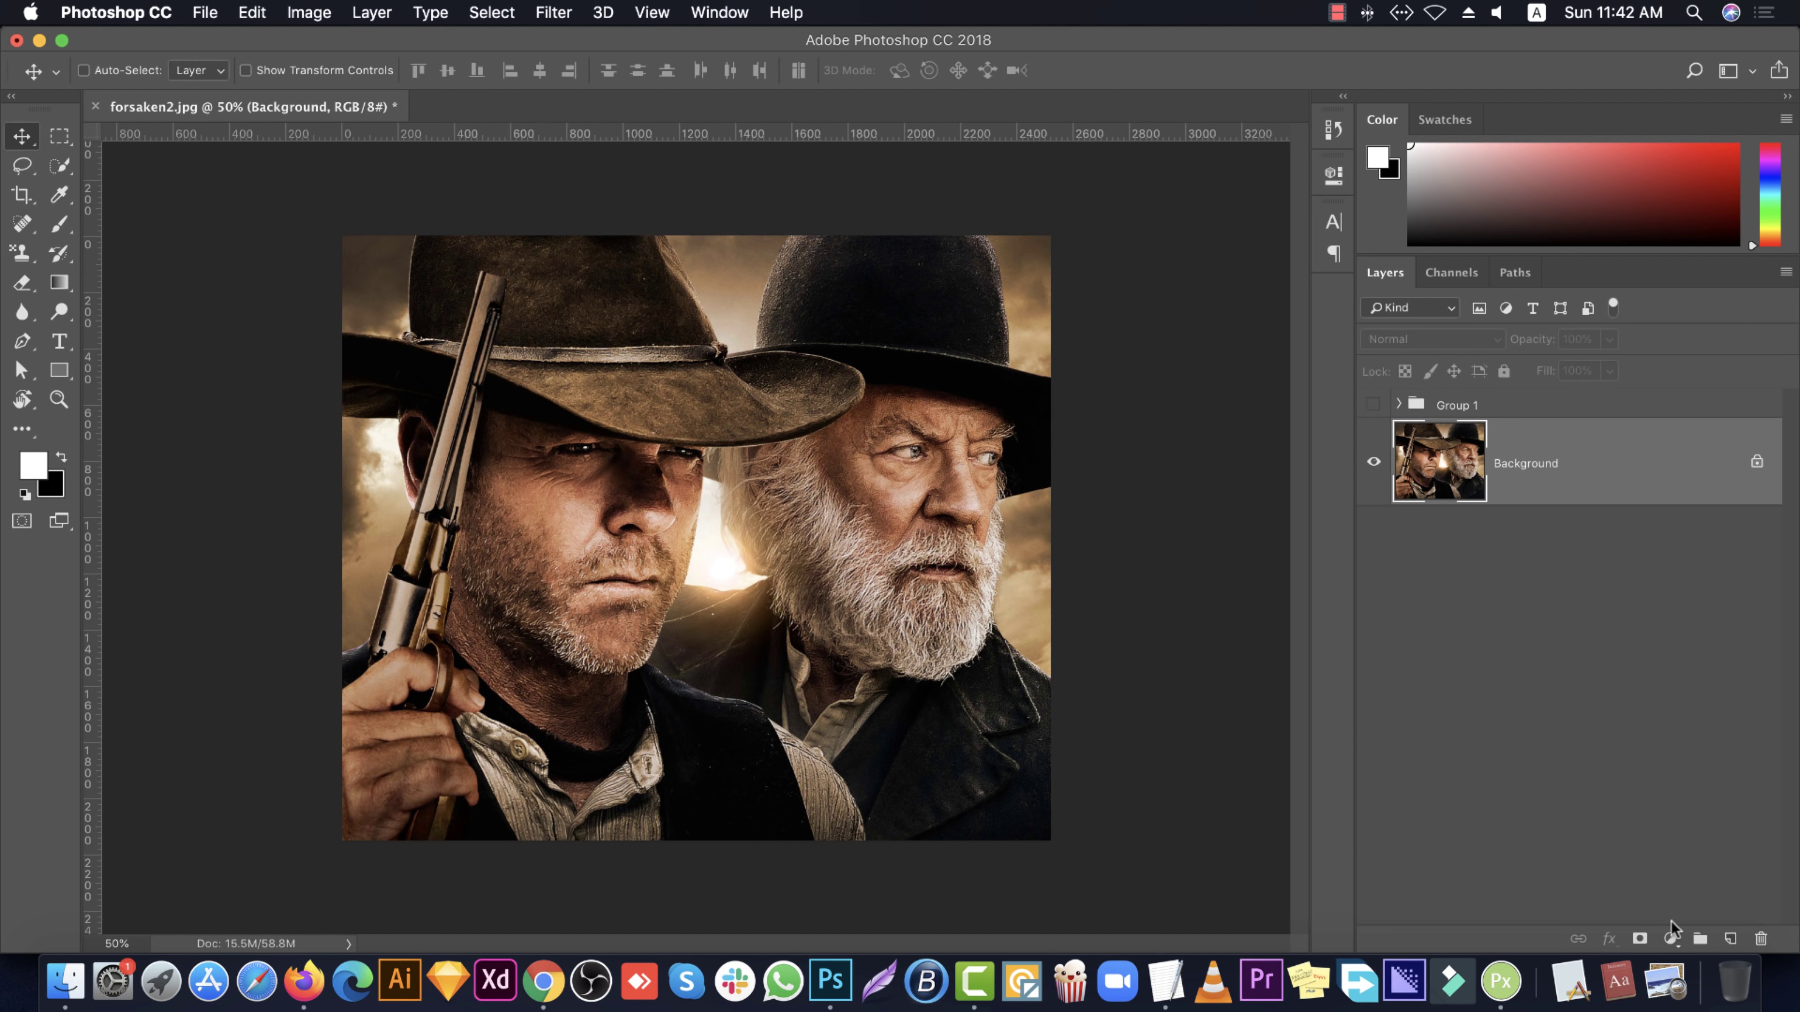
# Duplicate the Background layer of the cowboy portrait
pyautogui.click(1671, 939)
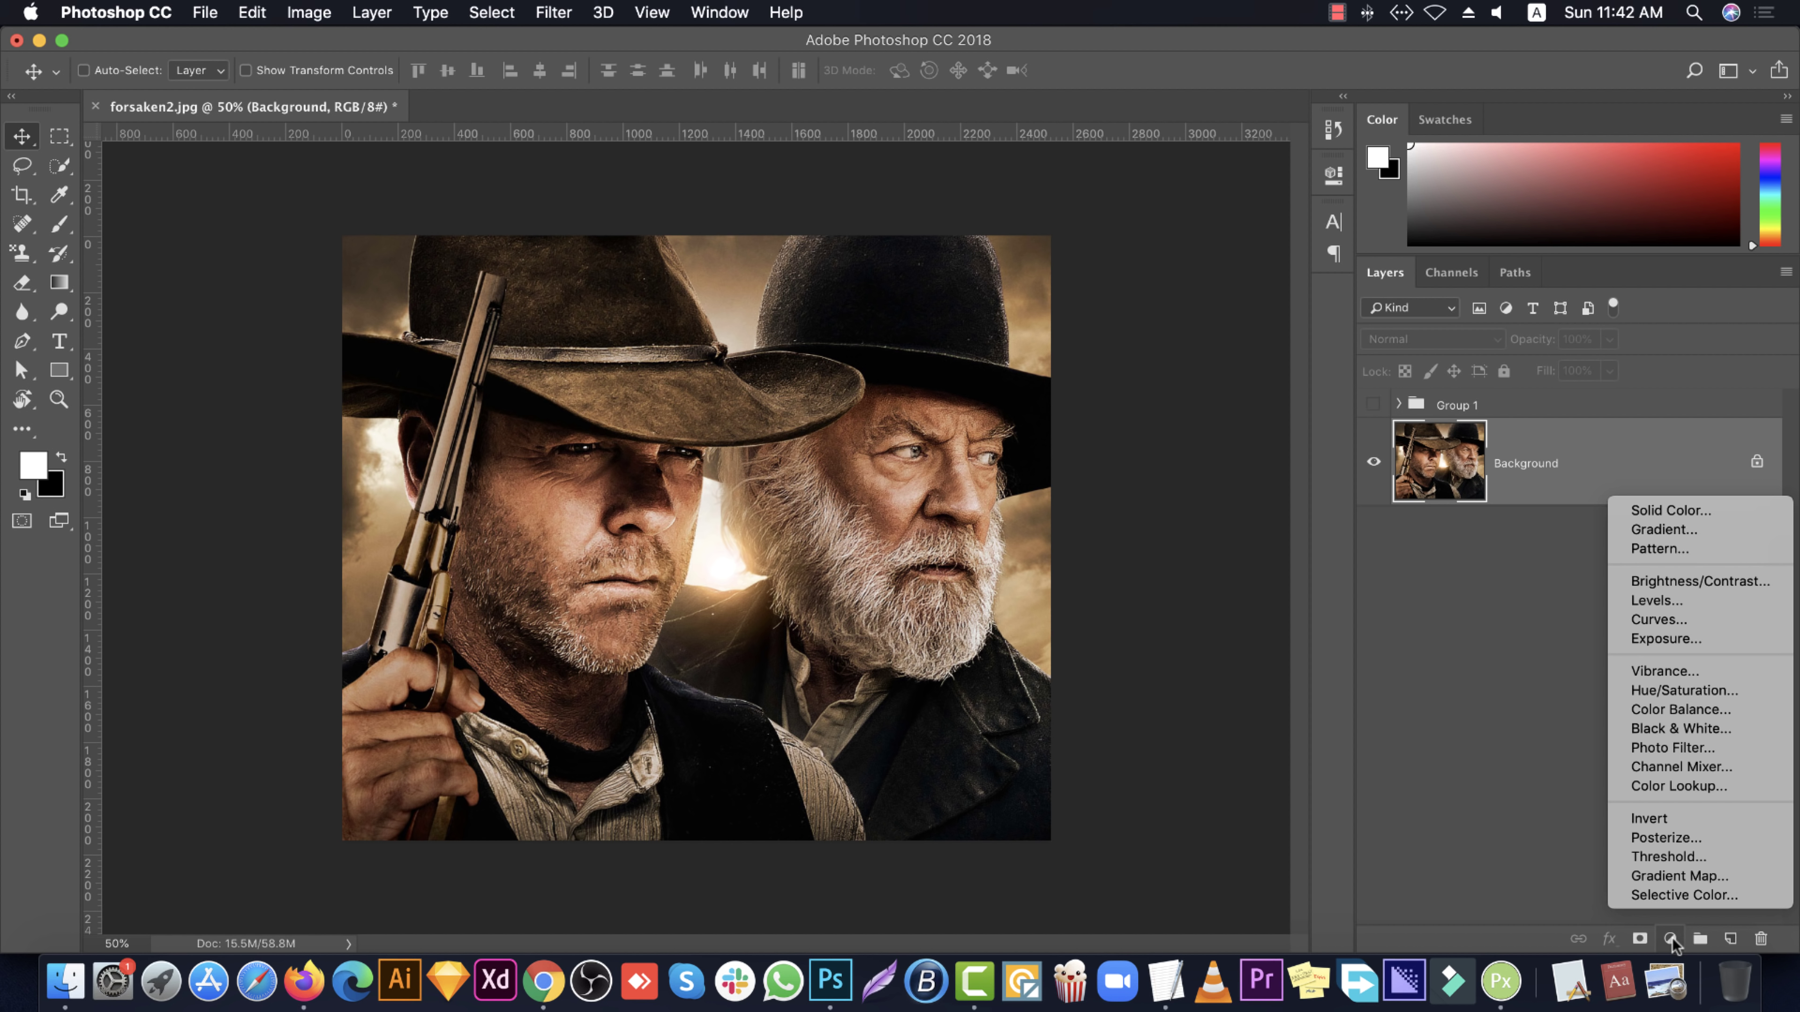
pyautogui.click(1559, 489)
pyautogui.hotkey('ctrl', 'j')
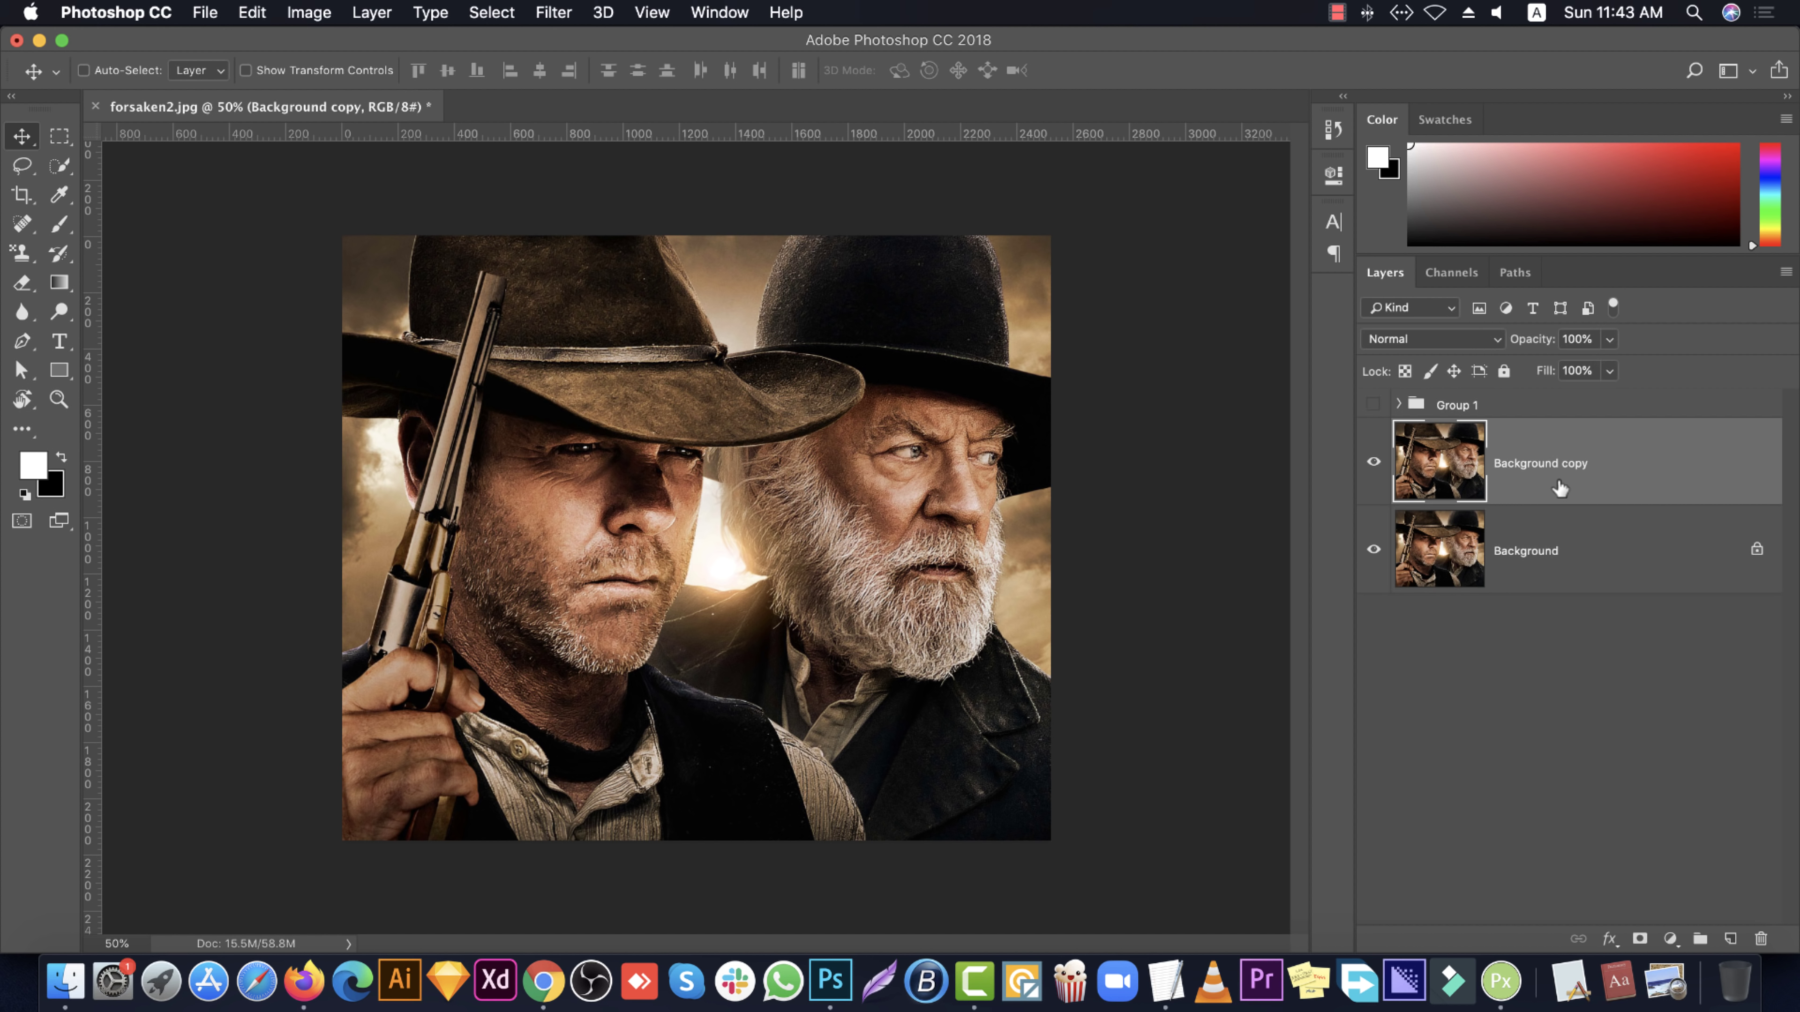
pyautogui.click(1671, 938)
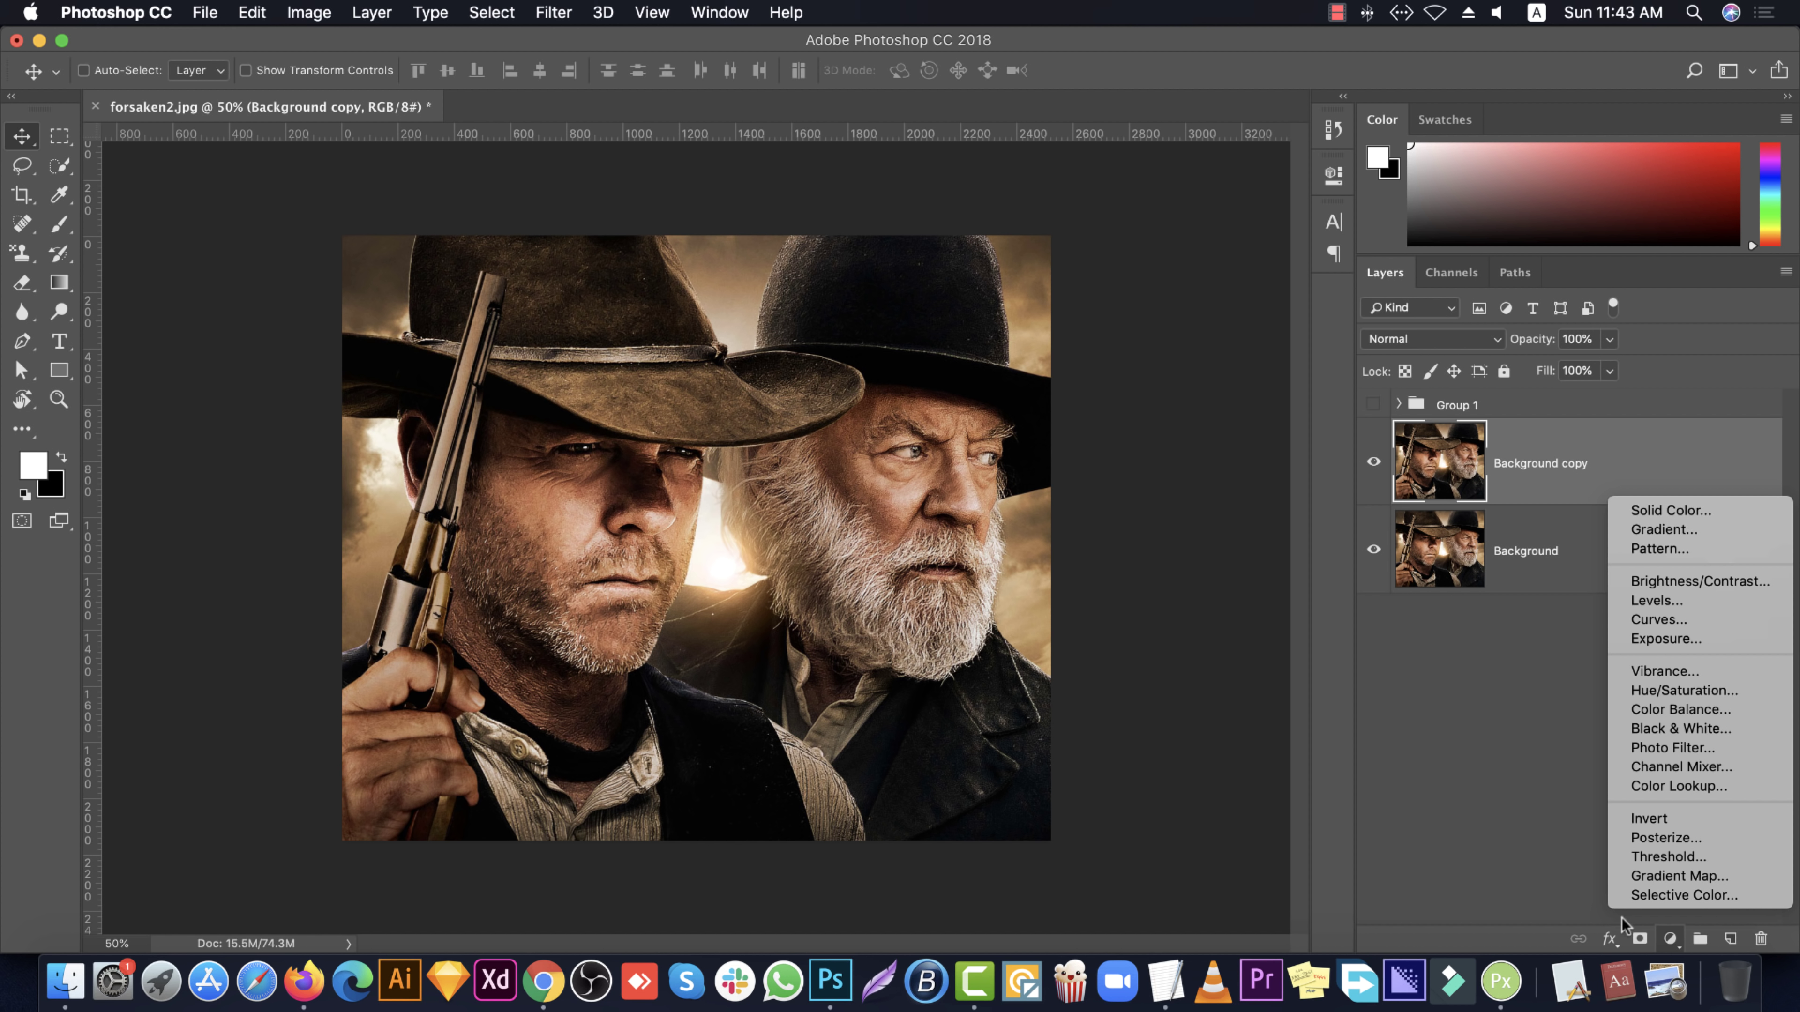
pyautogui.click(1626, 921)
# Try a Black & White adjustment layer and a Black & White image conversion, undoing both
pyautogui.click(1669, 939)
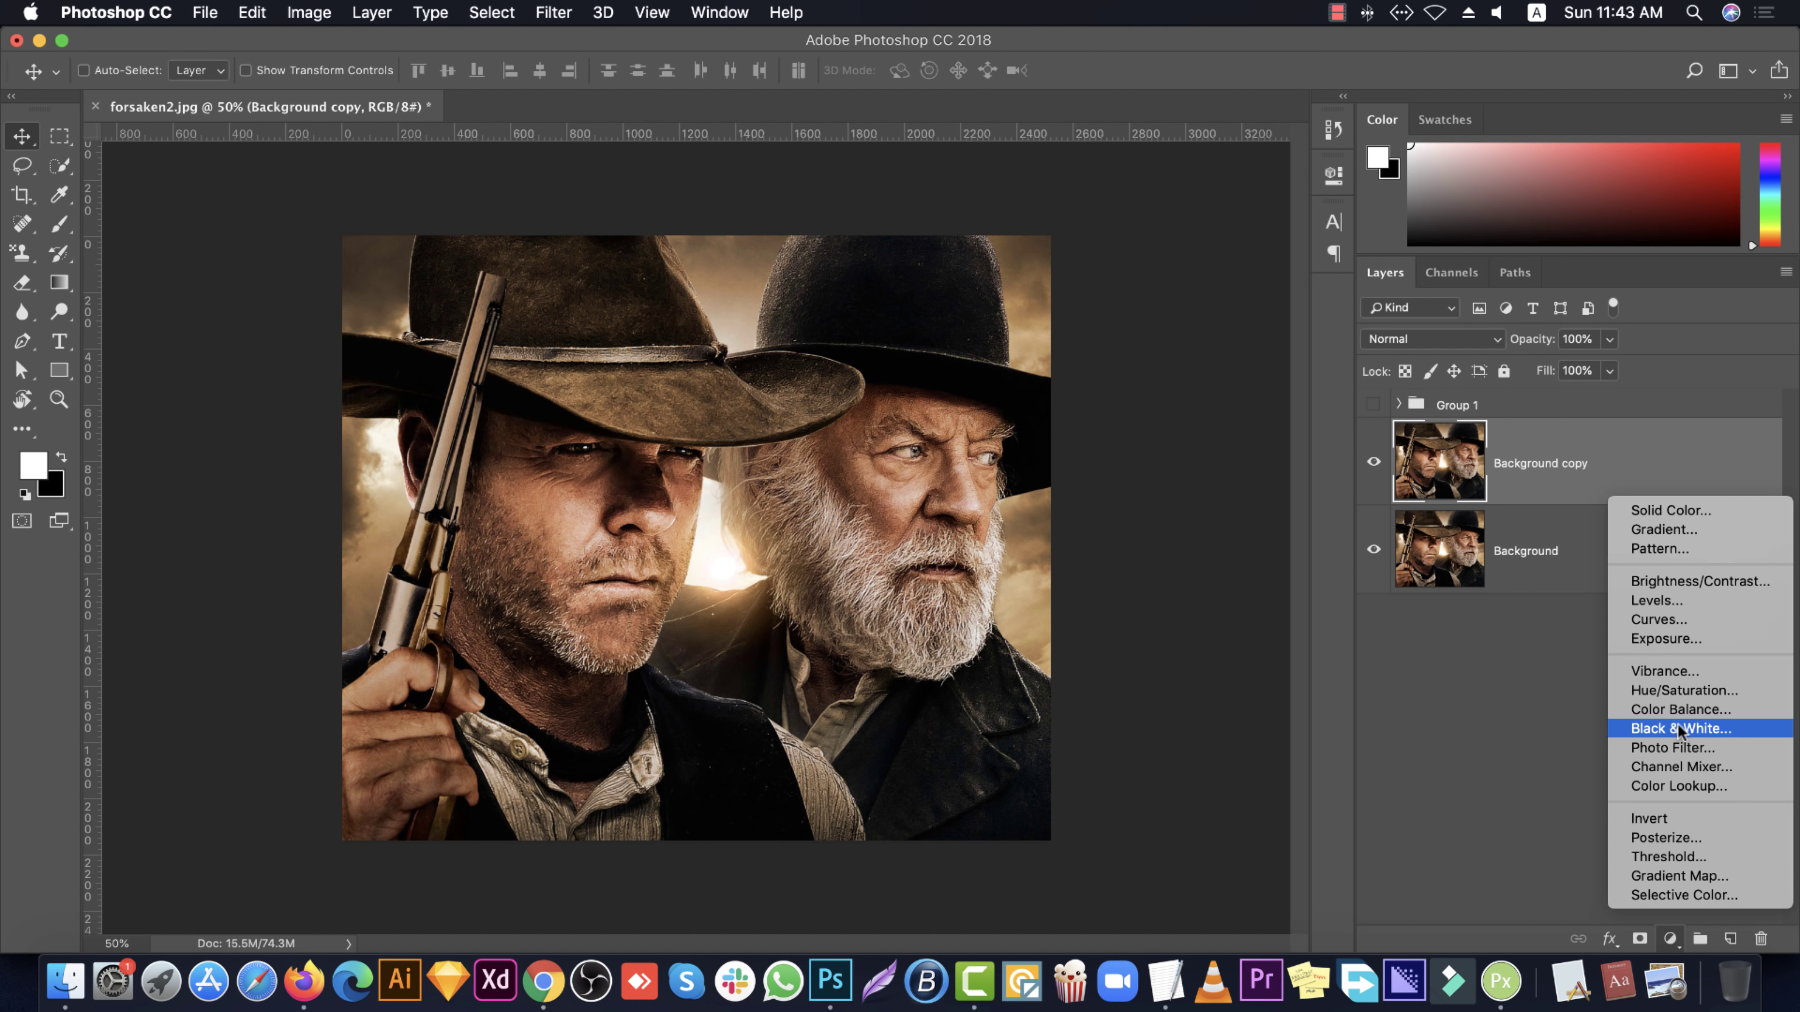
pyautogui.press('Return')
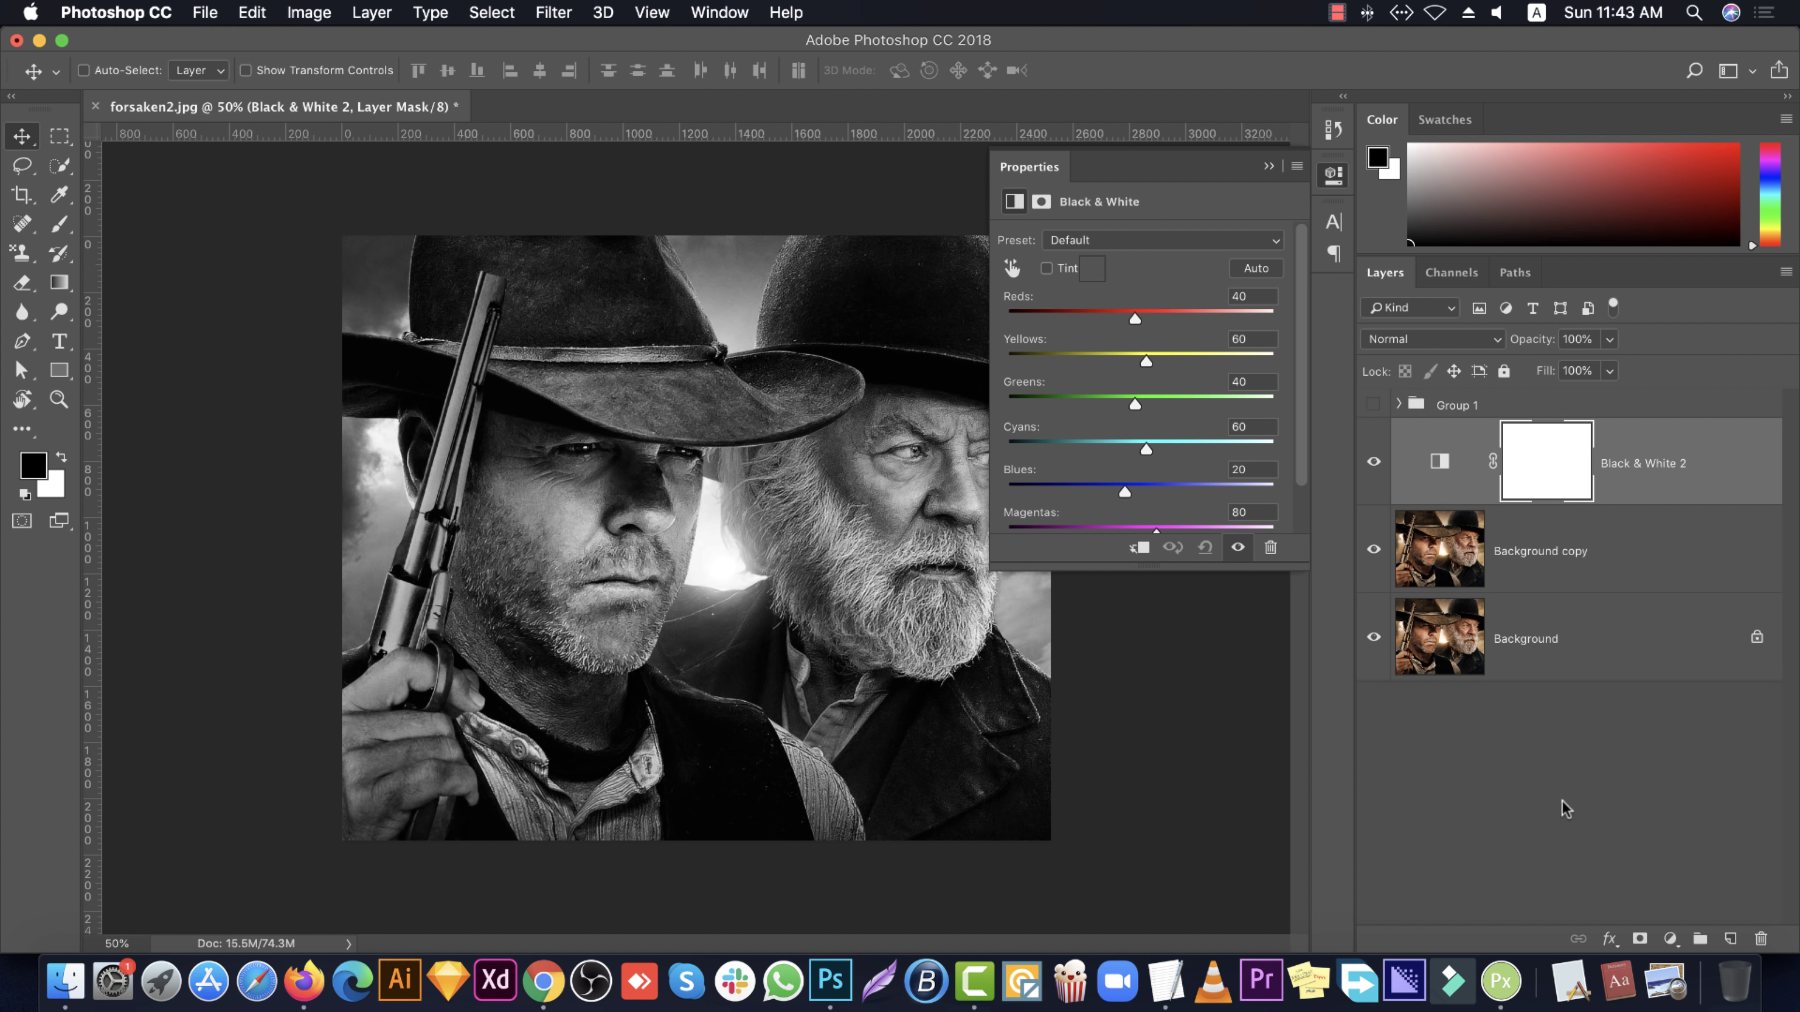
pyautogui.press('super+z')
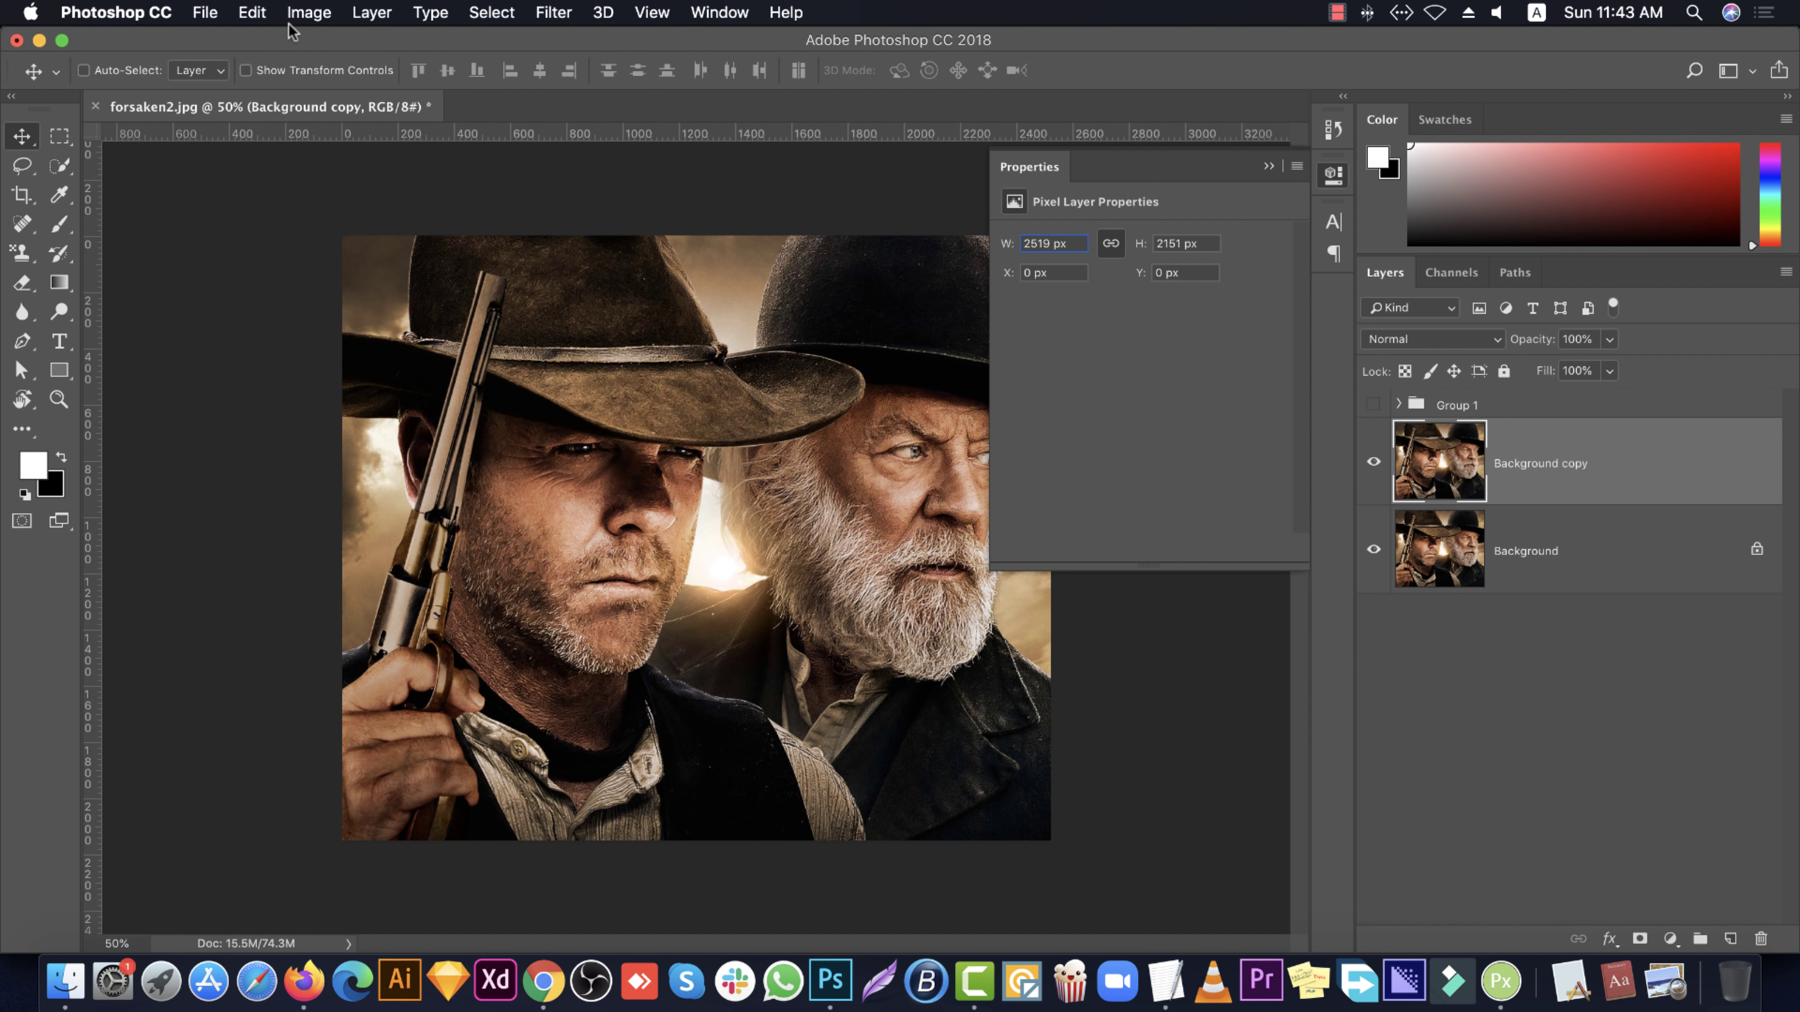
pyautogui.click(308, 12)
pyautogui.moveTo(345, 73)
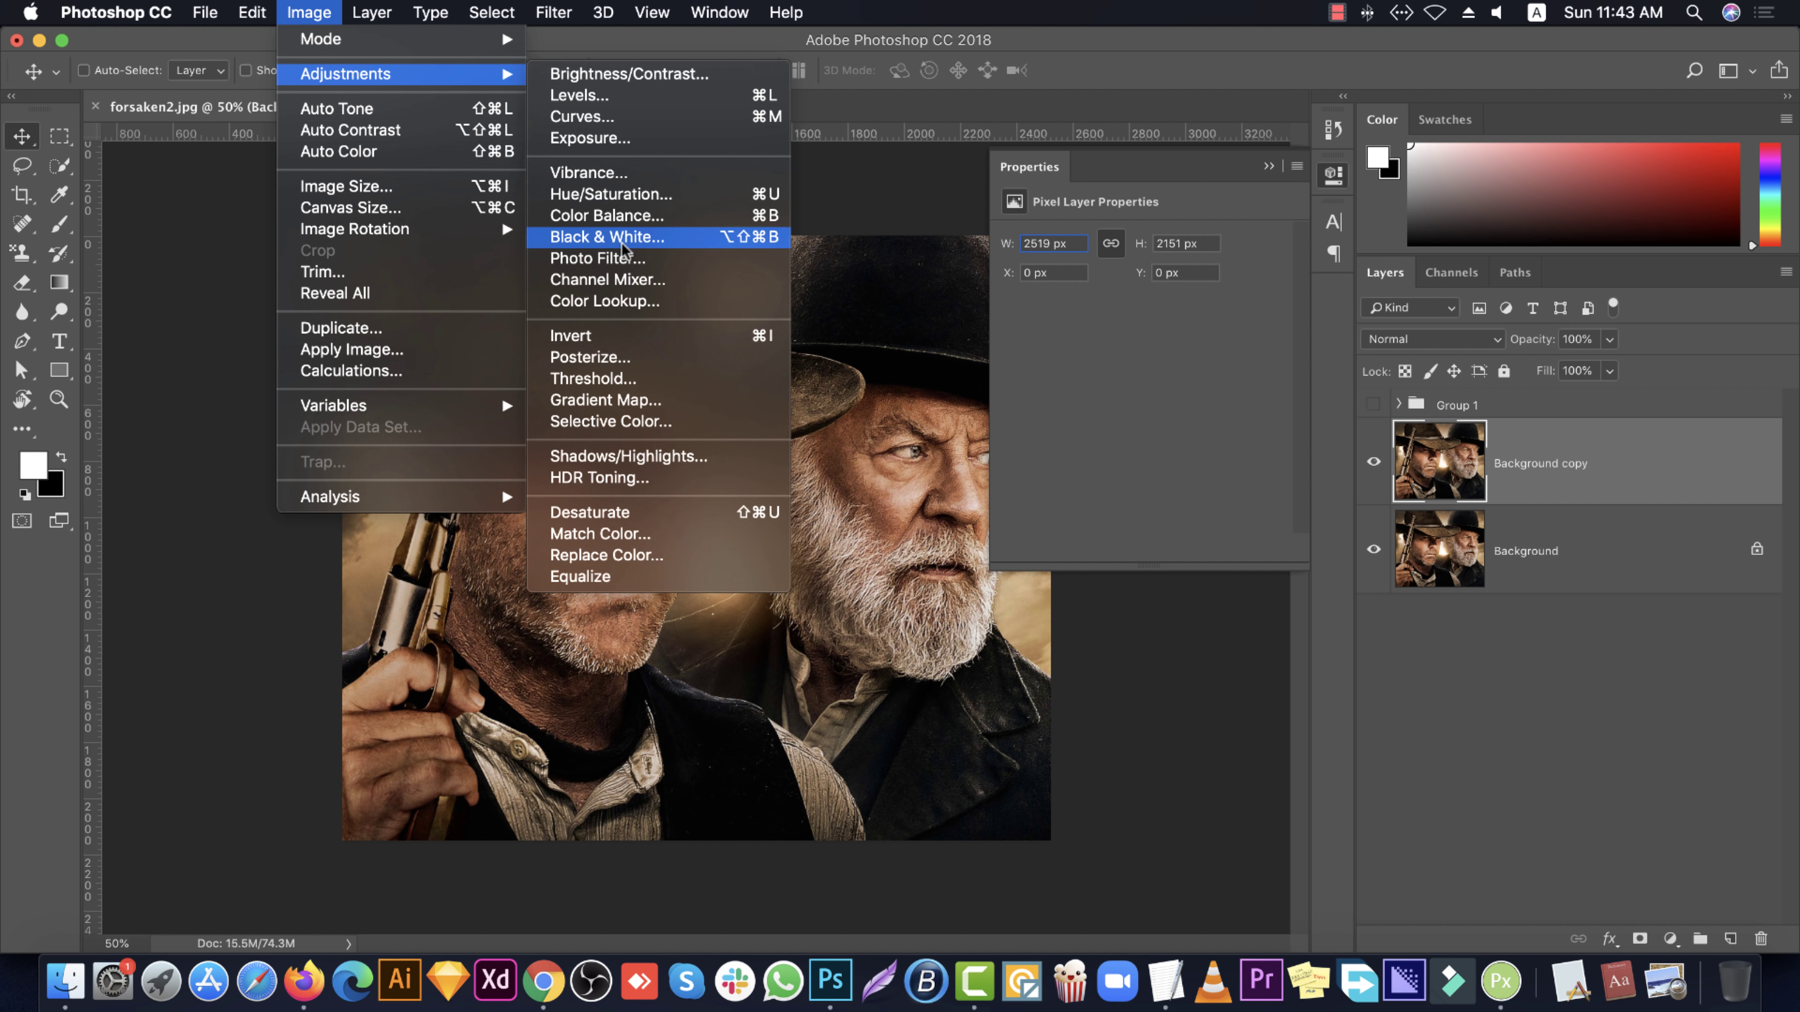
pyautogui.click(630, 241)
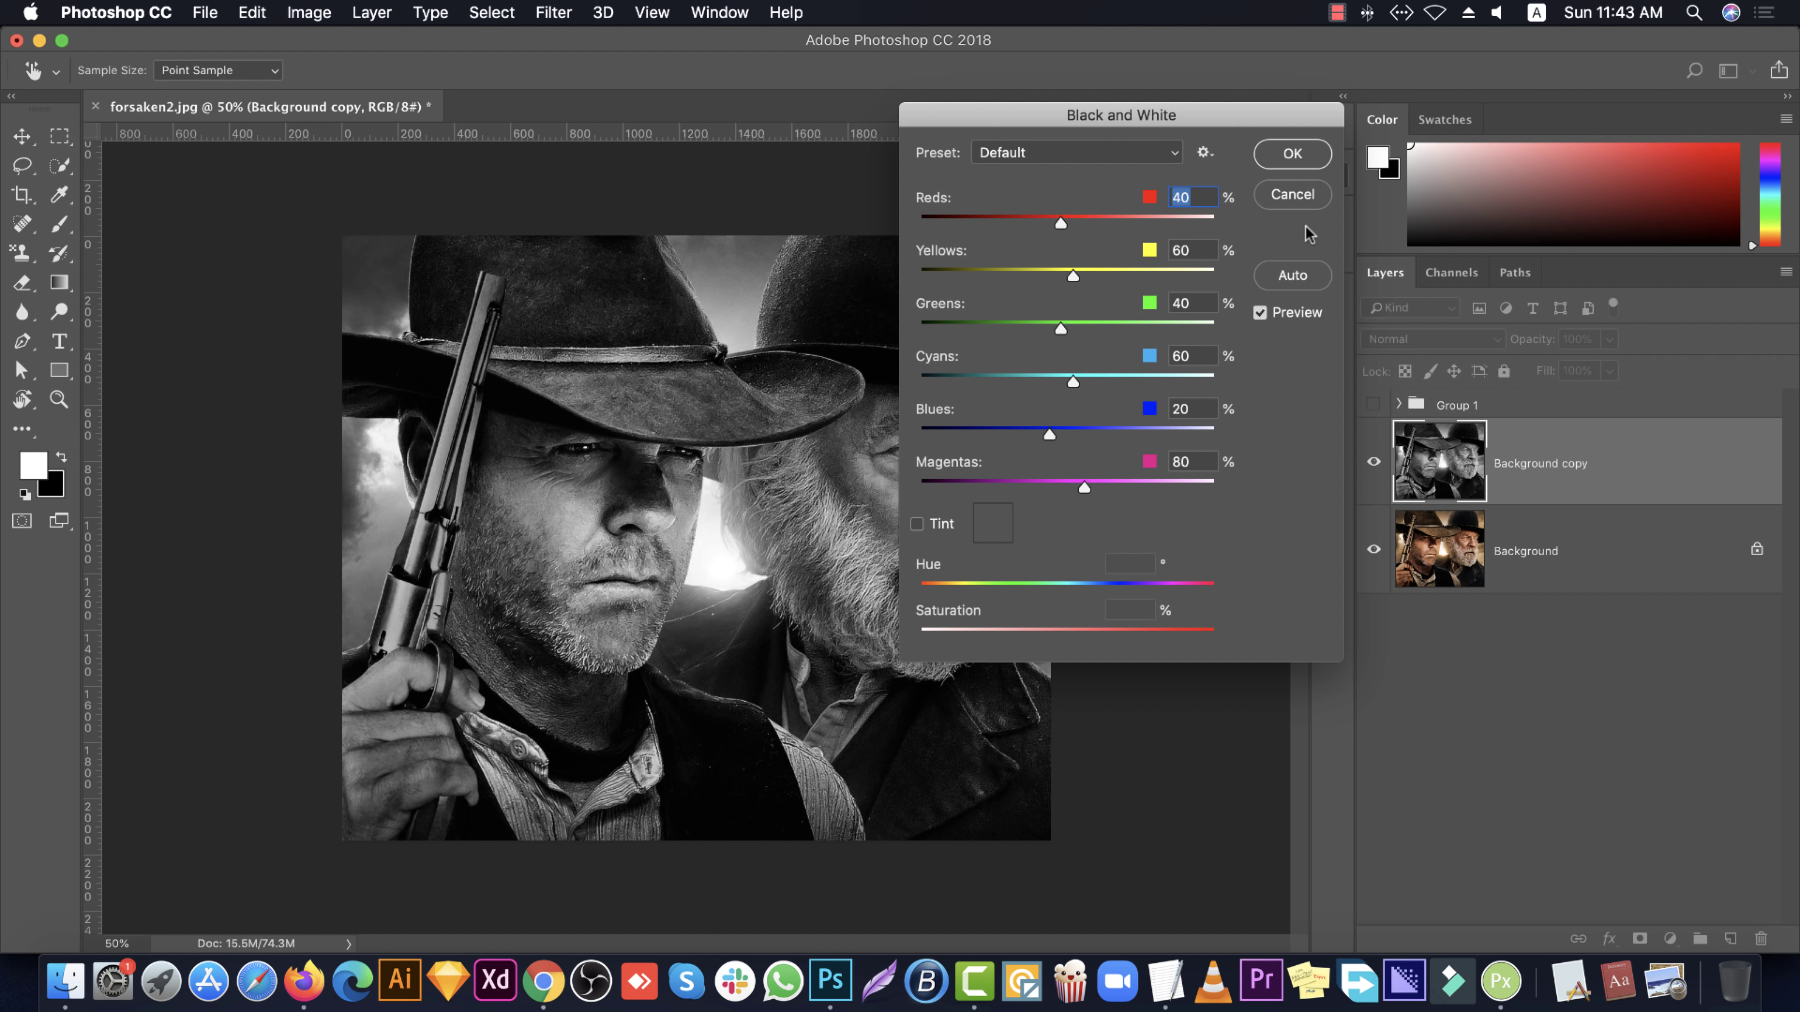
pyautogui.click(1294, 200)
# Add a Black & White adjustment layer with the Reds slider lowered to 14
pyautogui.click(1670, 939)
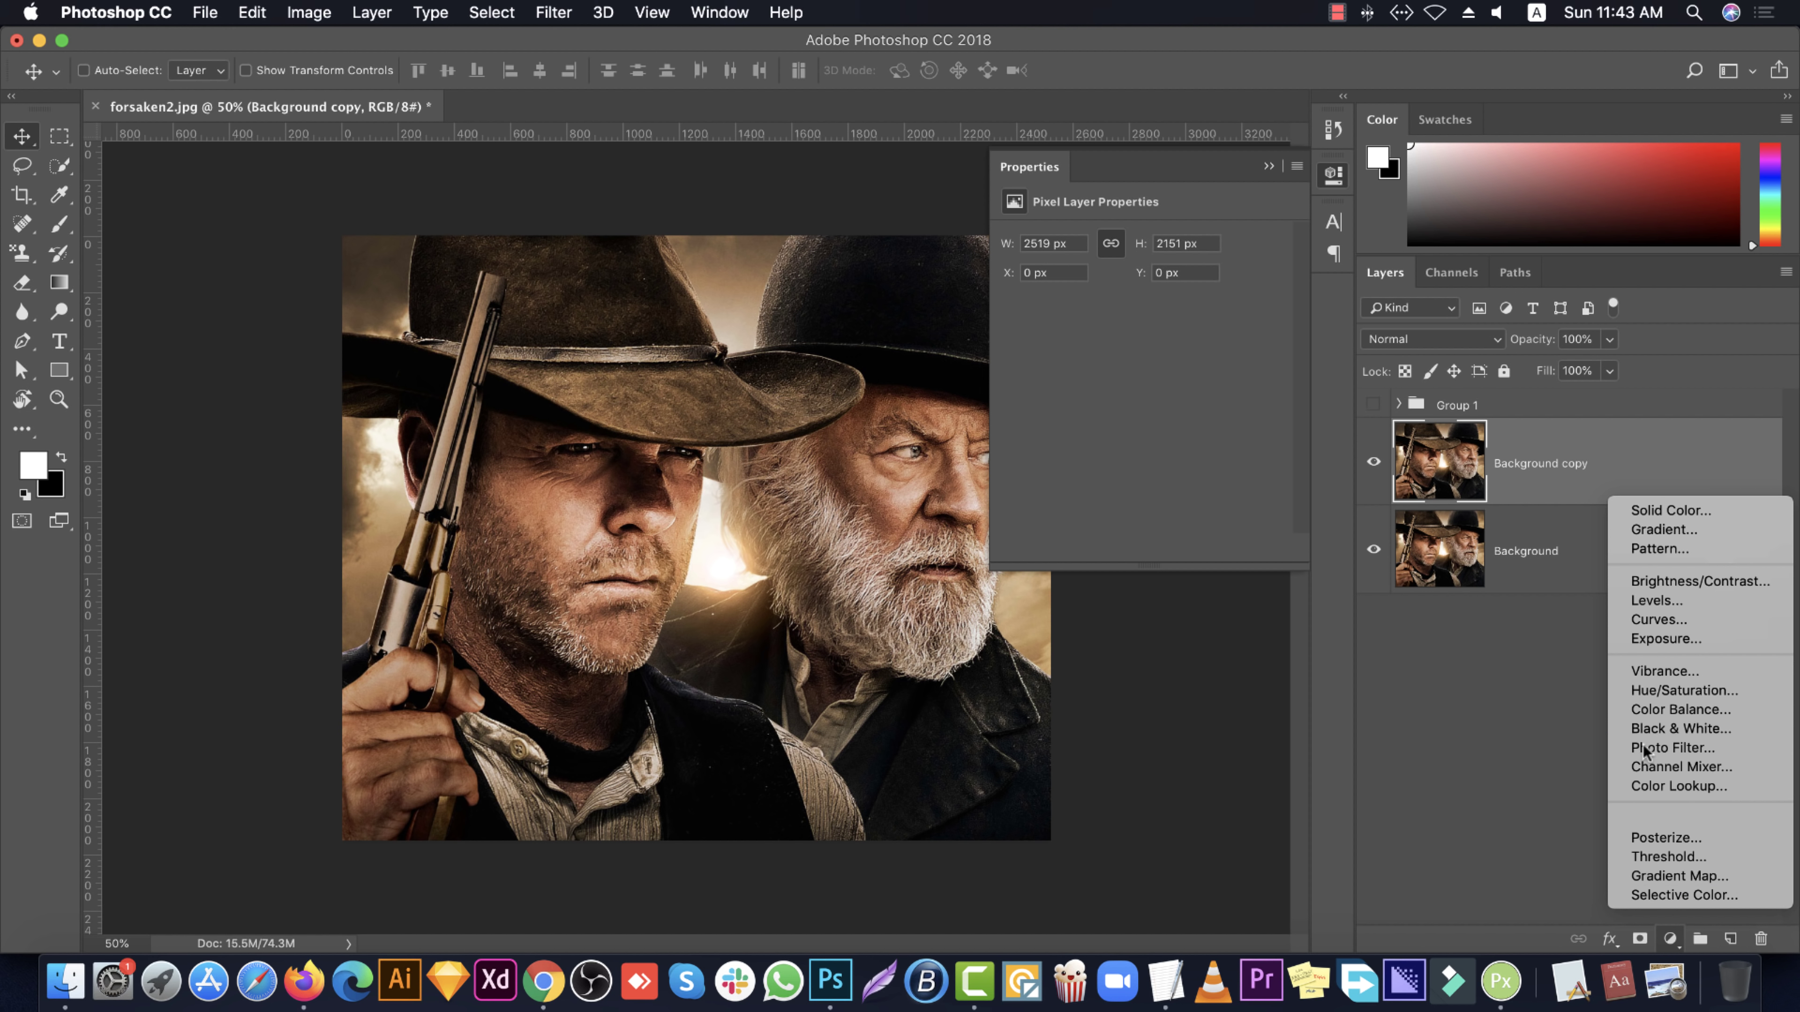
pyautogui.click(1659, 728)
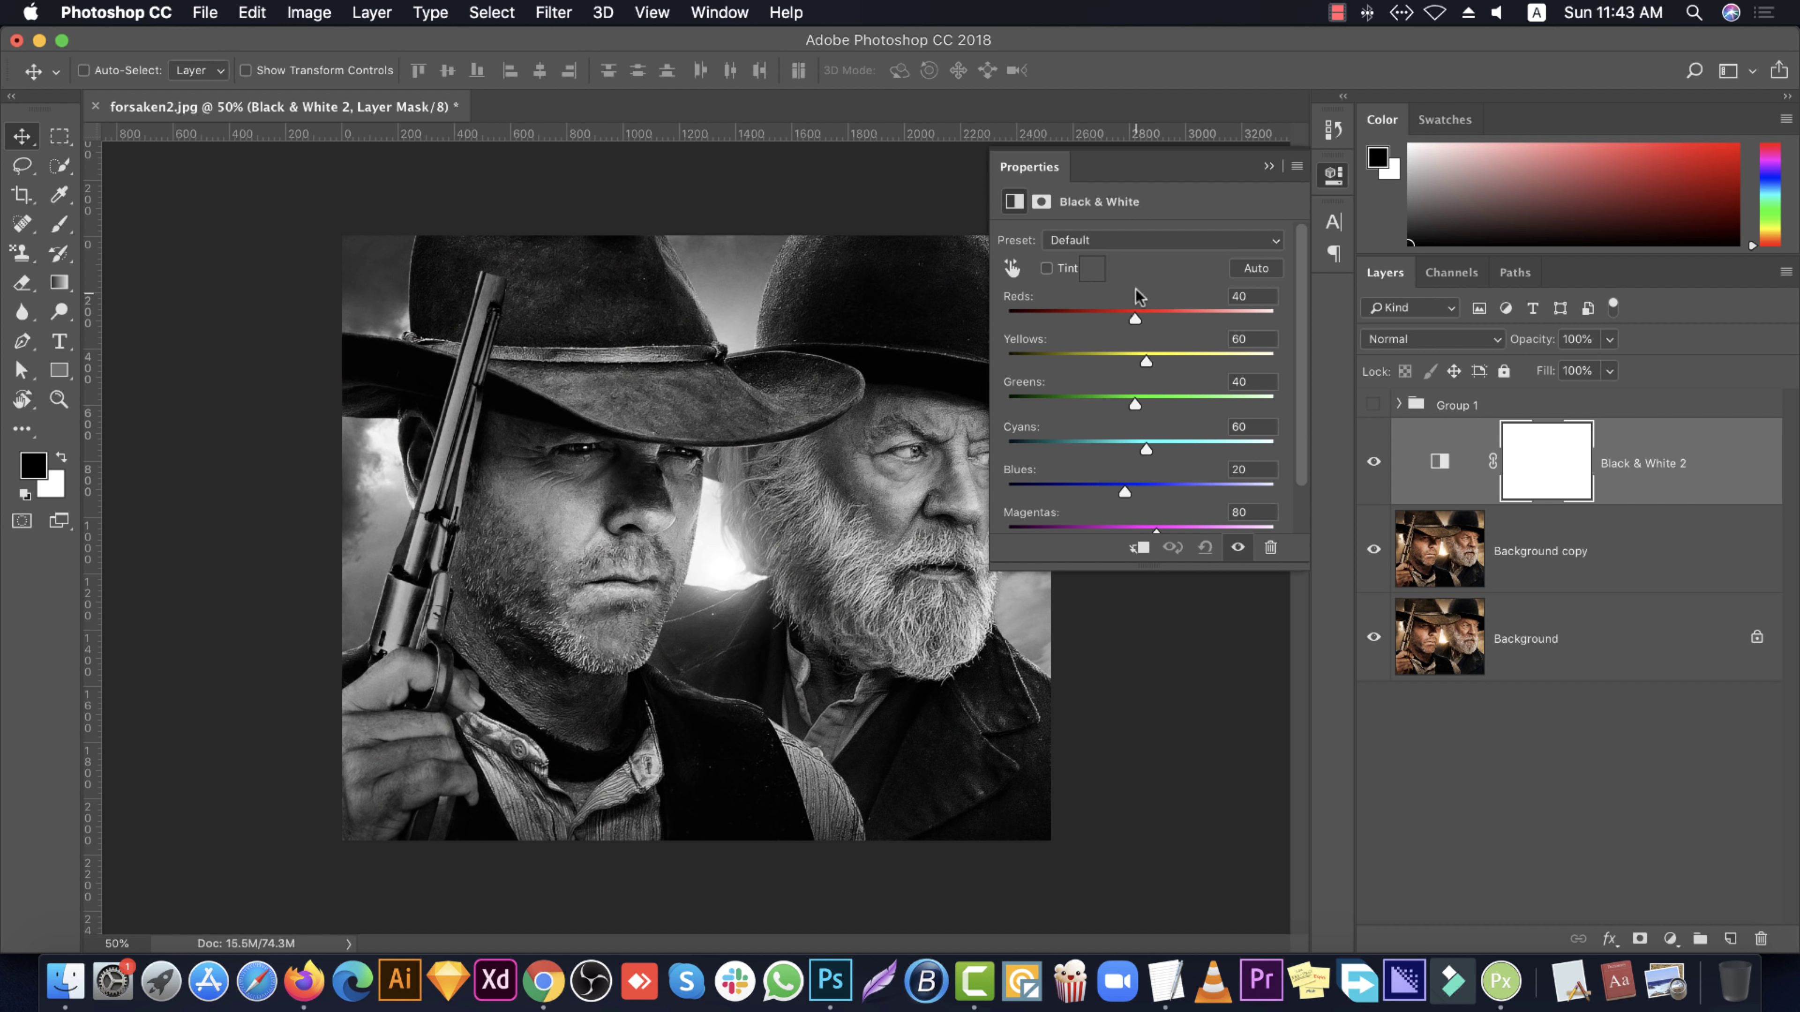
pyautogui.moveTo(1134, 318)
pyautogui.mouseDown()
pyautogui.moveTo(1109, 320)
pyautogui.moveTo(1132, 321)
pyautogui.mouseUp()
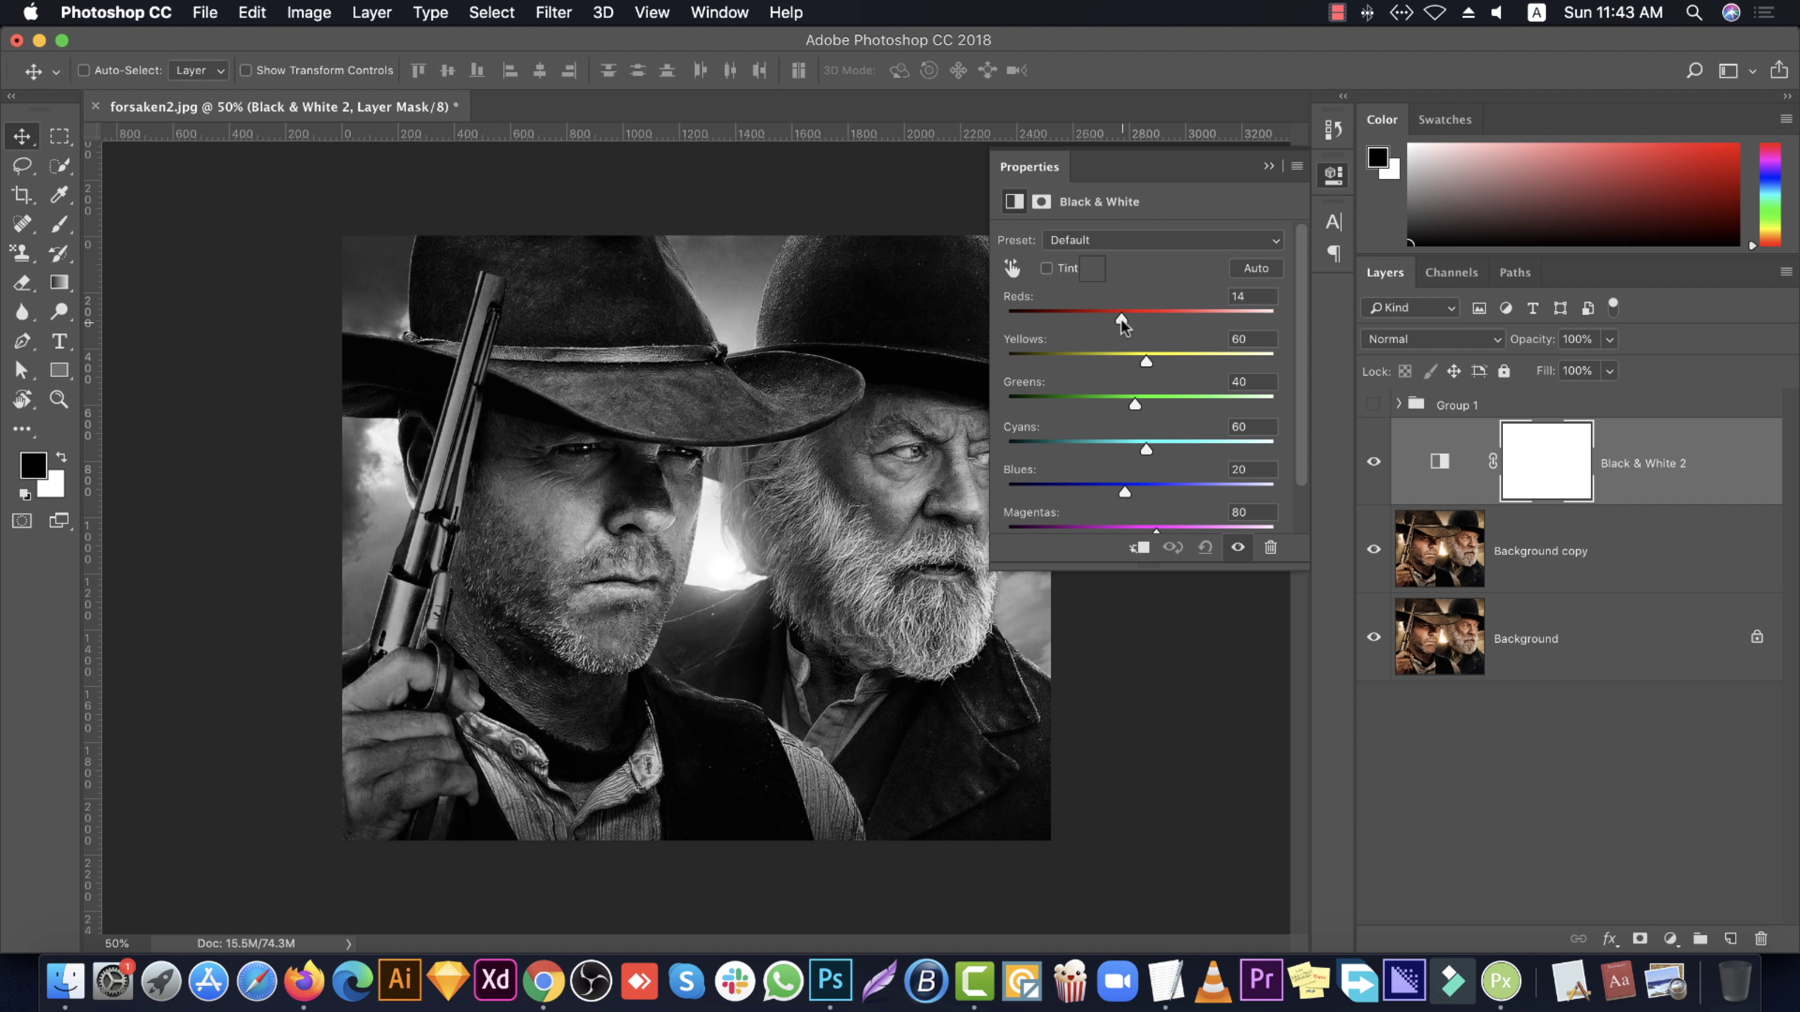
pyautogui.click(1632, 788)
pyautogui.click(1697, 465)
# Open Other File > Vintage Photo Effect in a new Finder window and arrange its two texture folders
pyautogui.click(56, 980)
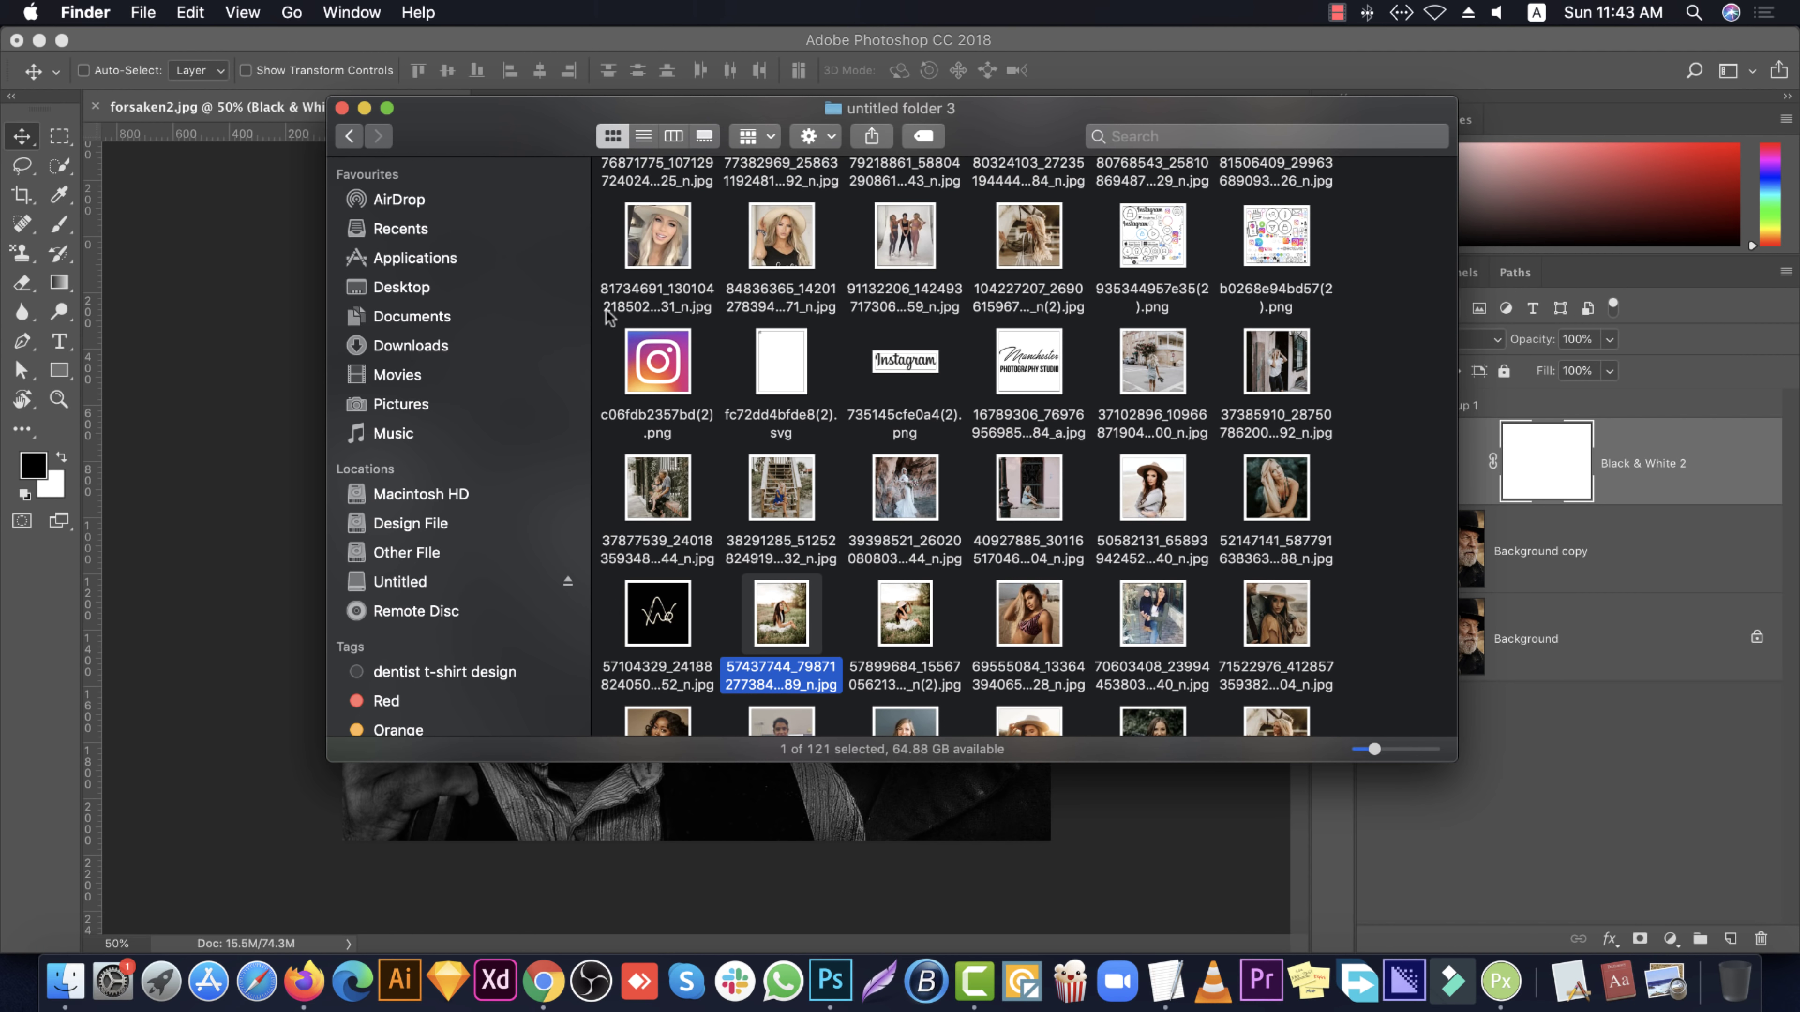
pyautogui.click(141, 12)
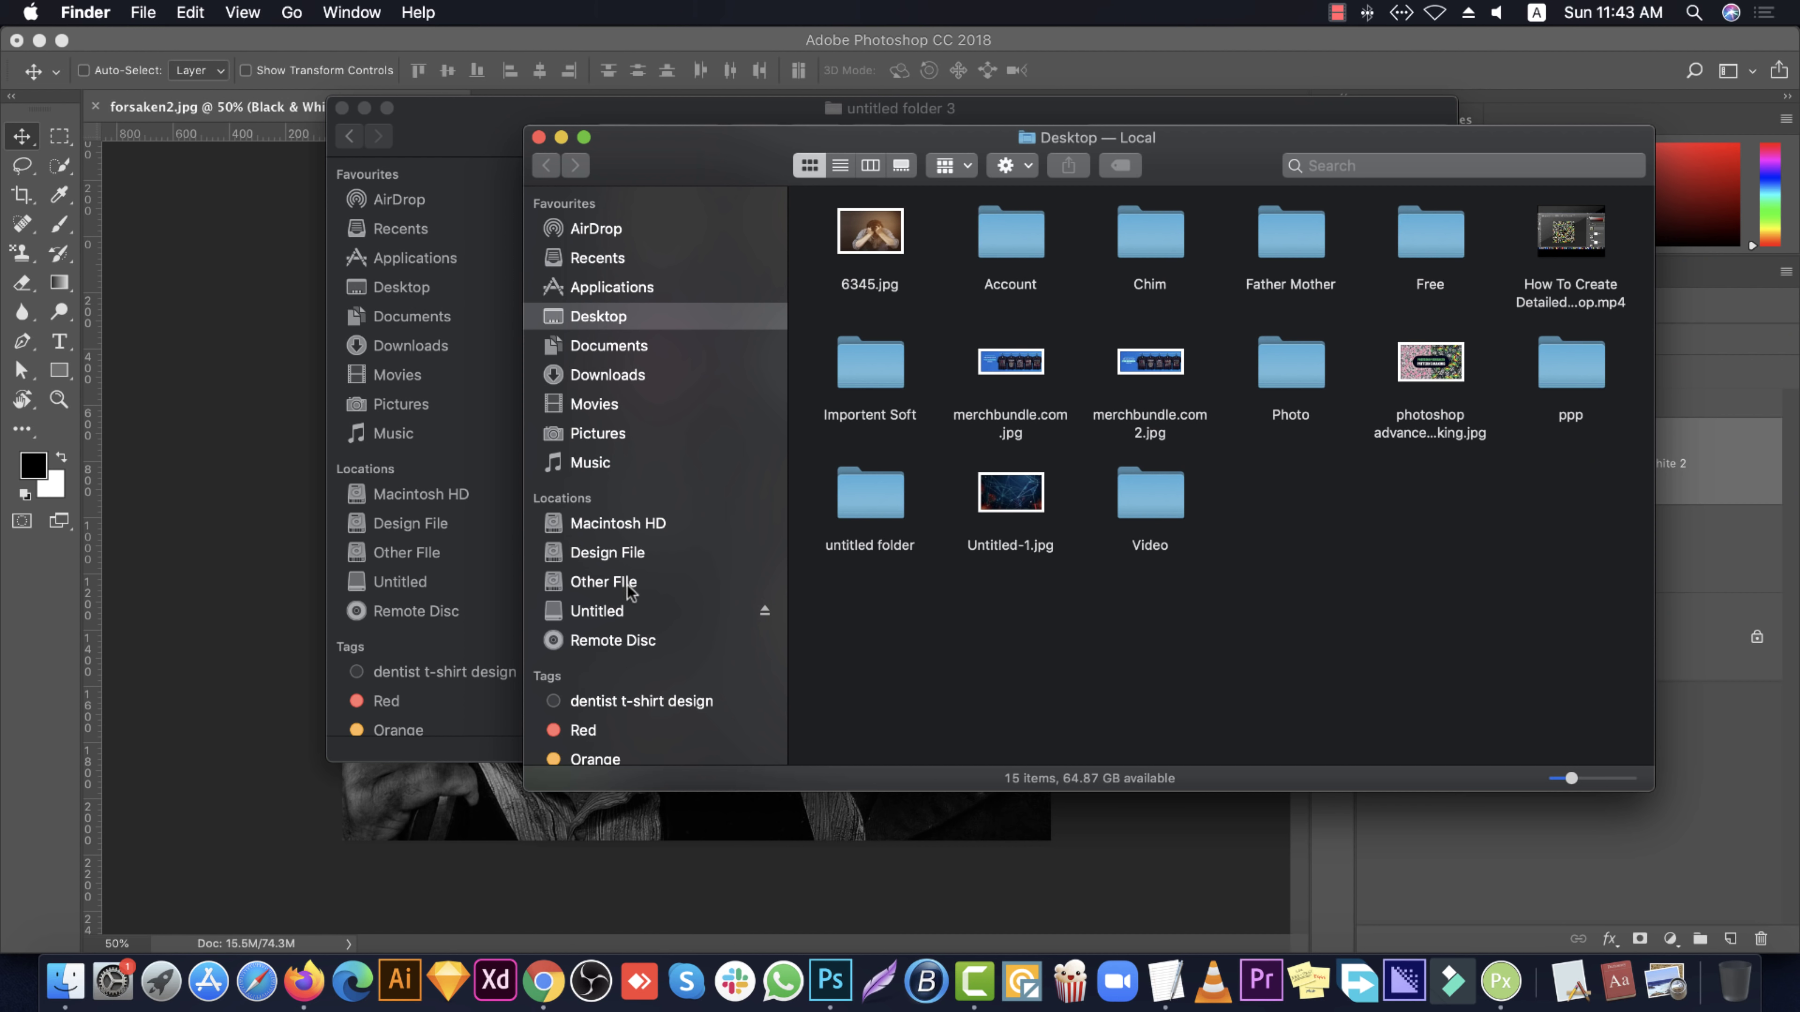
pyautogui.click(630, 585)
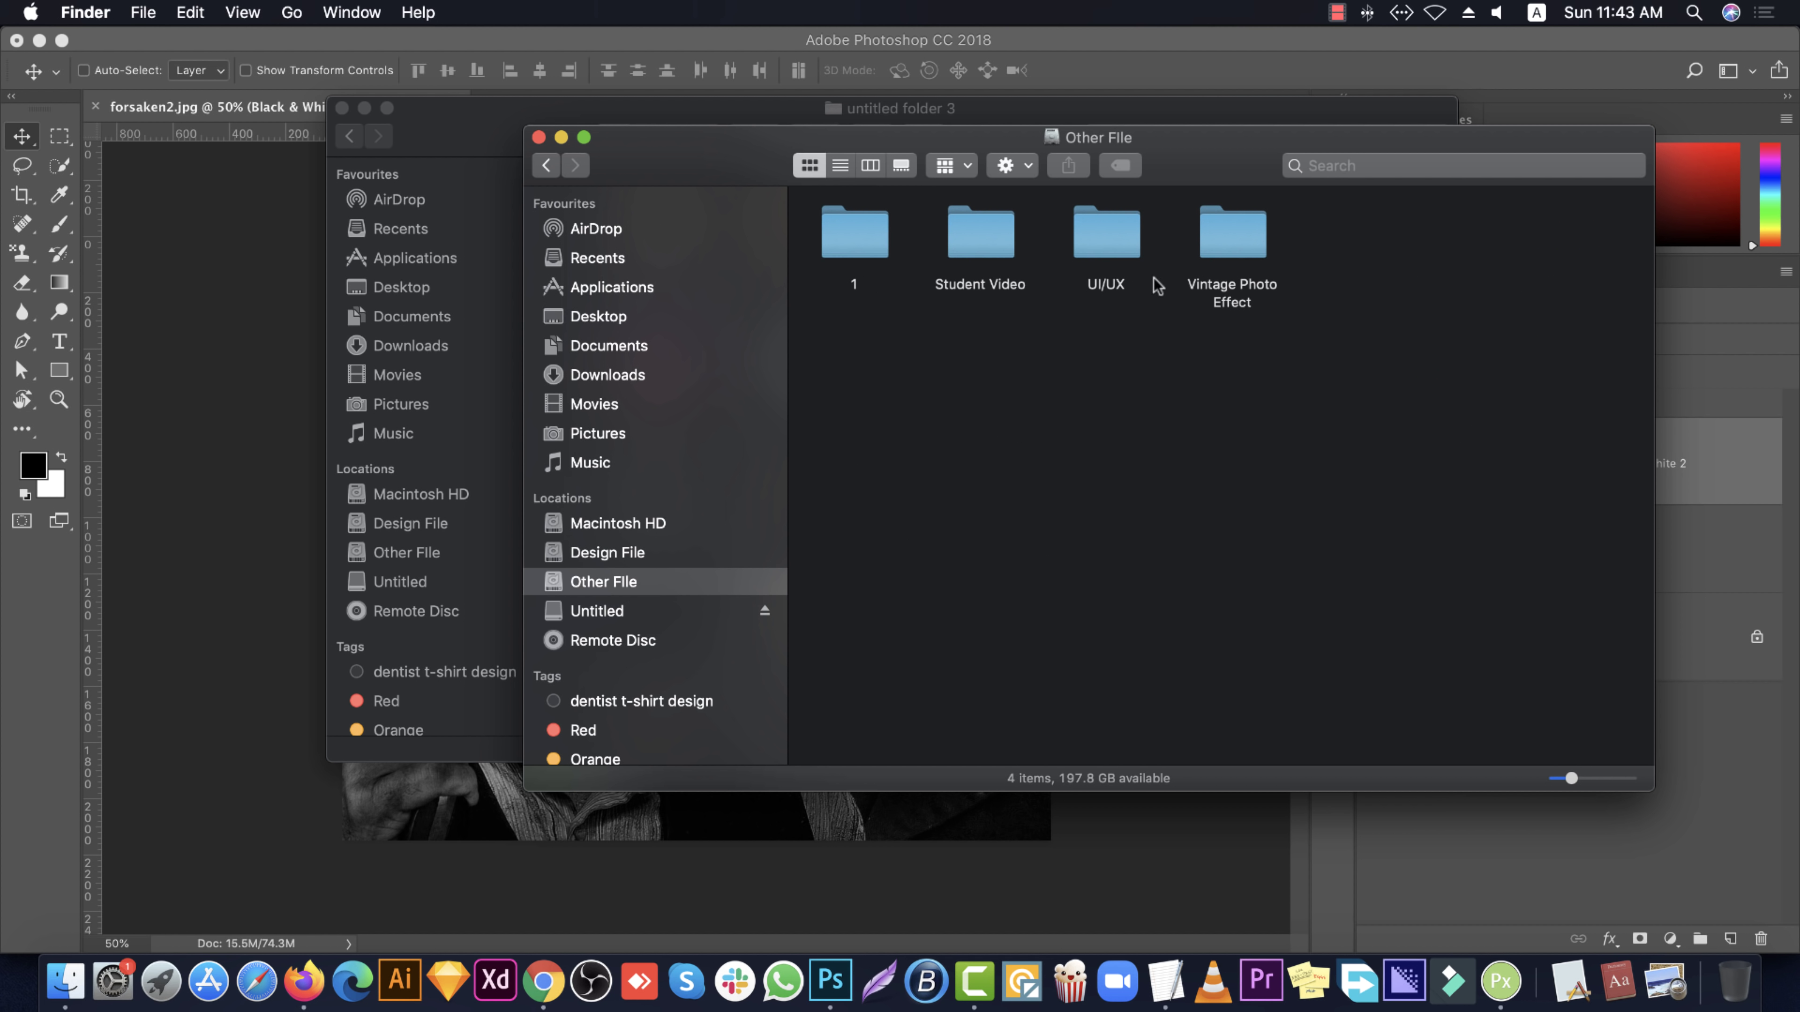
pyautogui.doubleClick(1247, 232)
pyautogui.moveTo(971, 299); pyautogui.dragTo(860, 235)
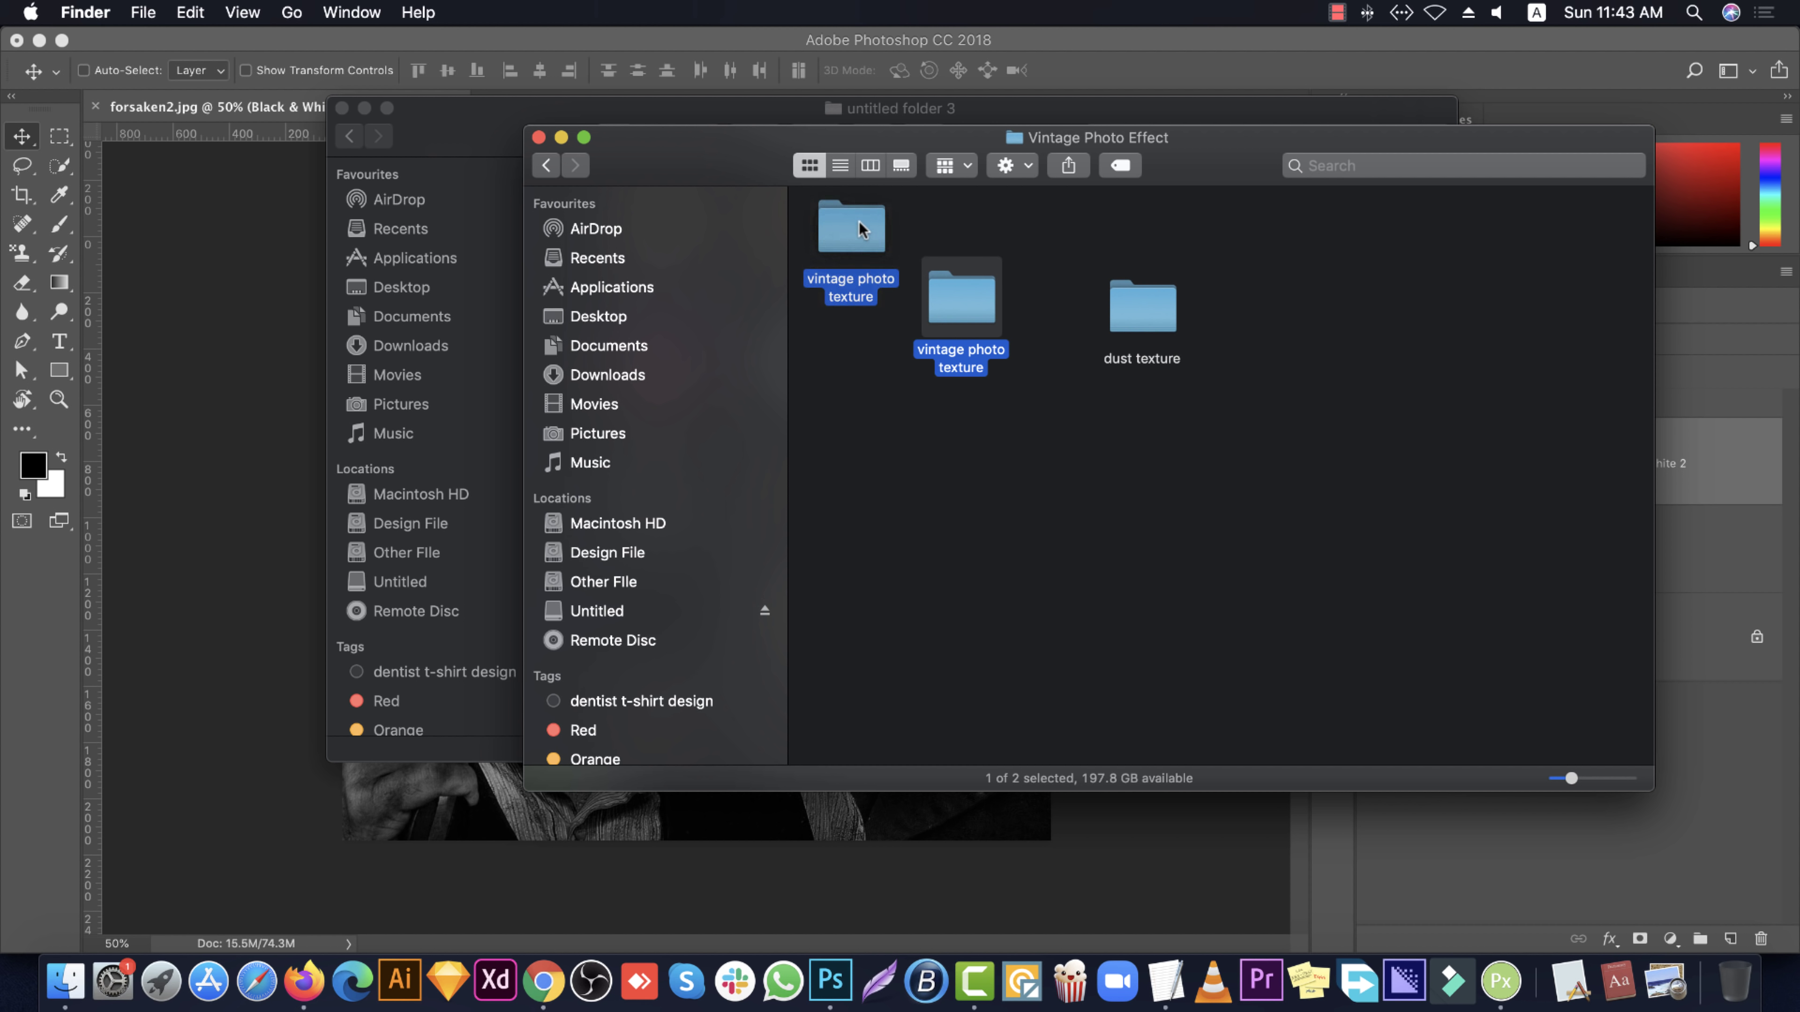
pyautogui.moveTo(1142, 306); pyautogui.dragTo(985, 237)
# Look inside the vintage photo texture folder, then open the dust texture folder
pyautogui.click(850, 273)
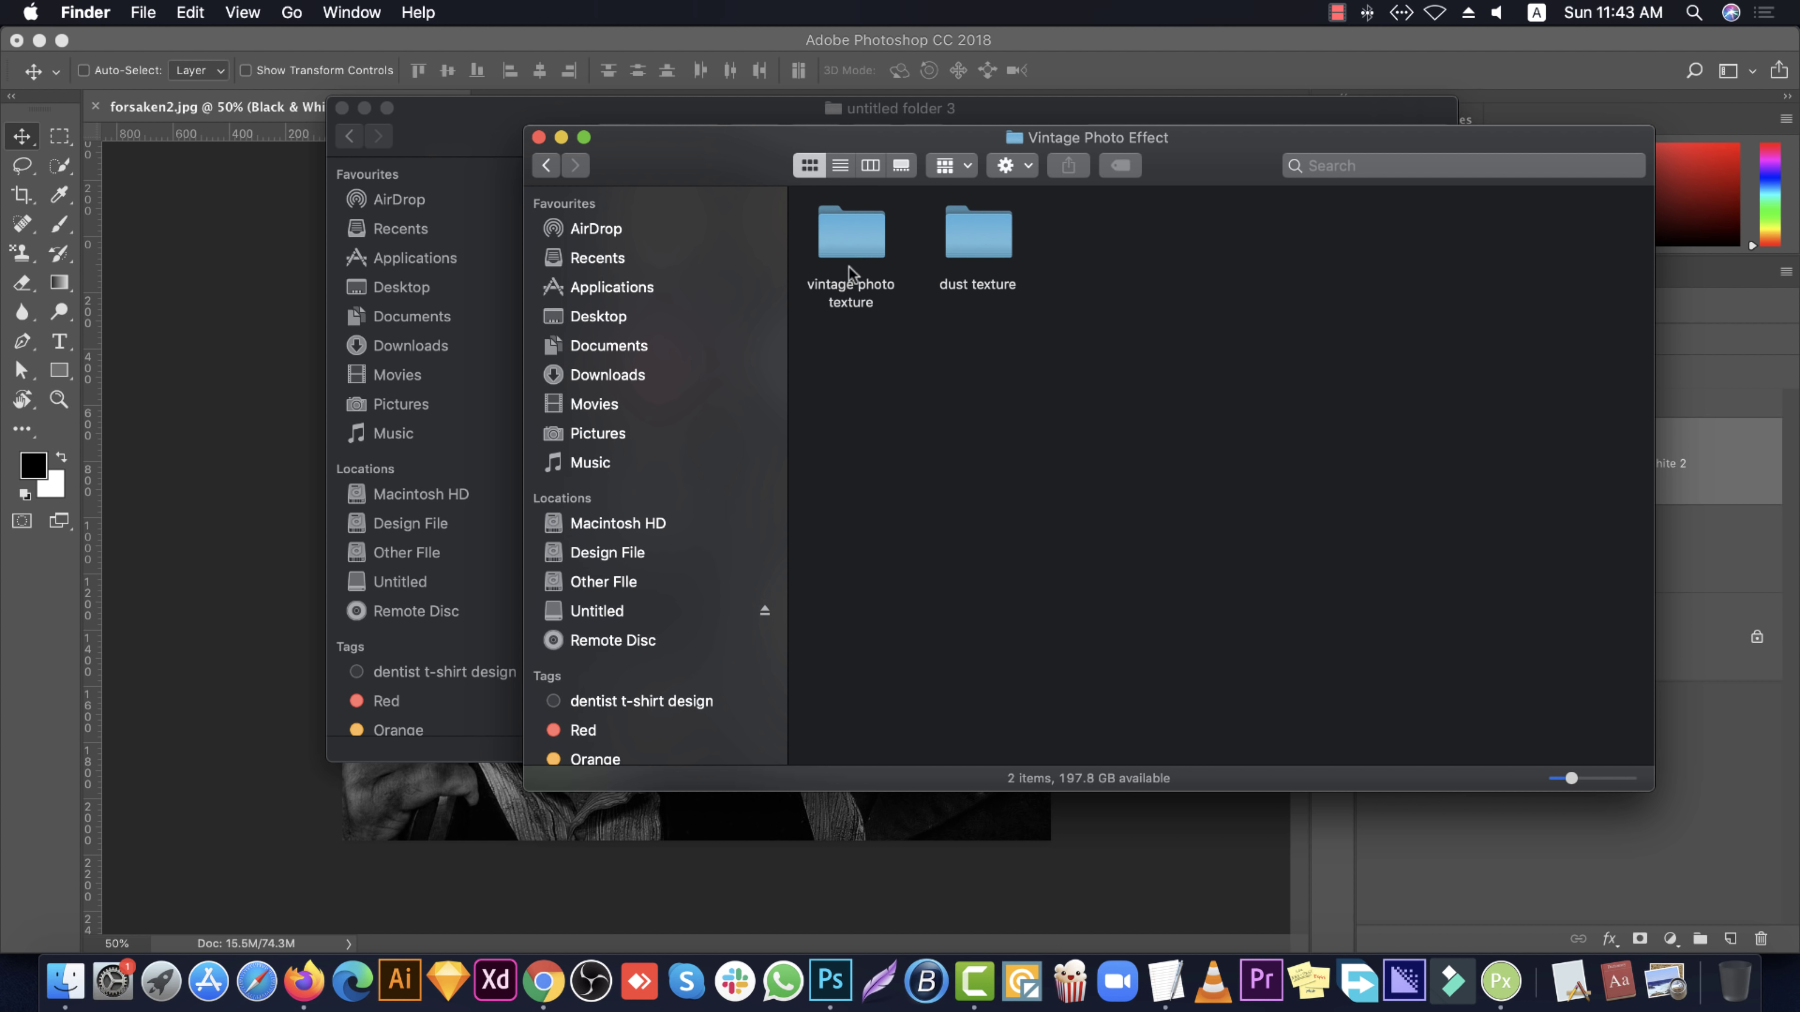
pyautogui.doubleClick(860, 235)
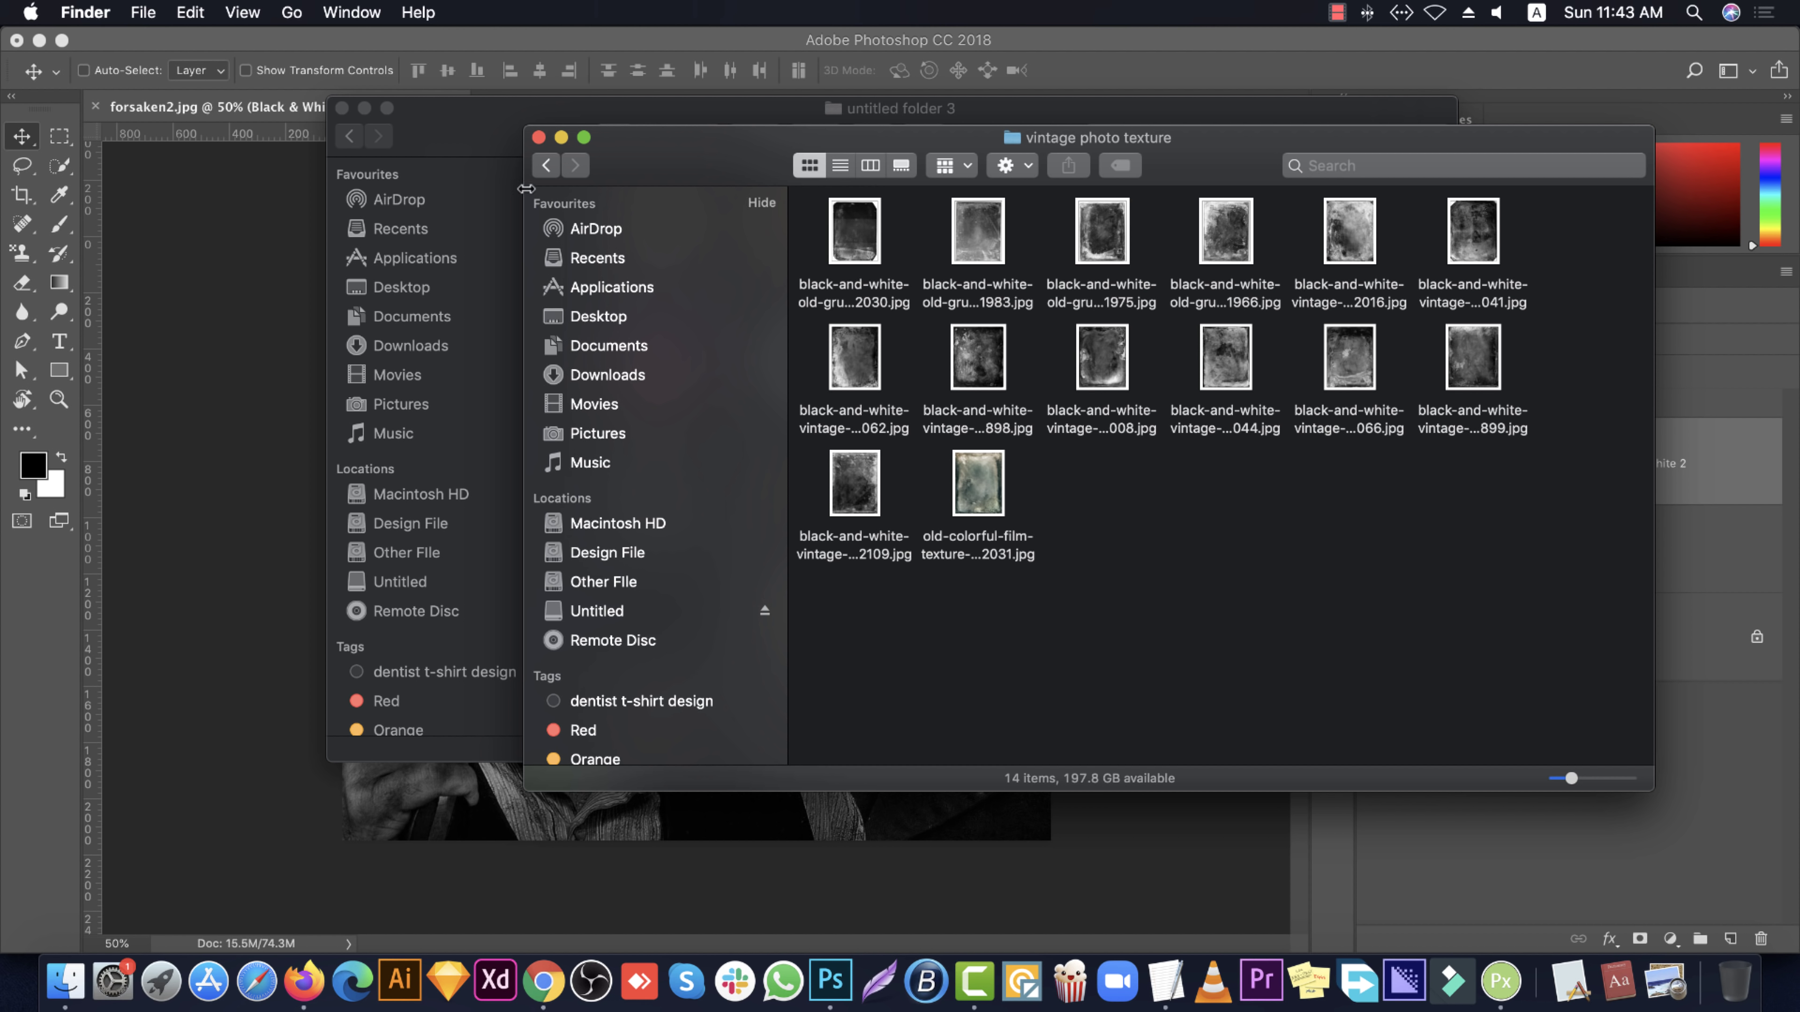
pyautogui.click(545, 166)
pyautogui.click(977, 243)
pyautogui.doubleClick(976, 243)
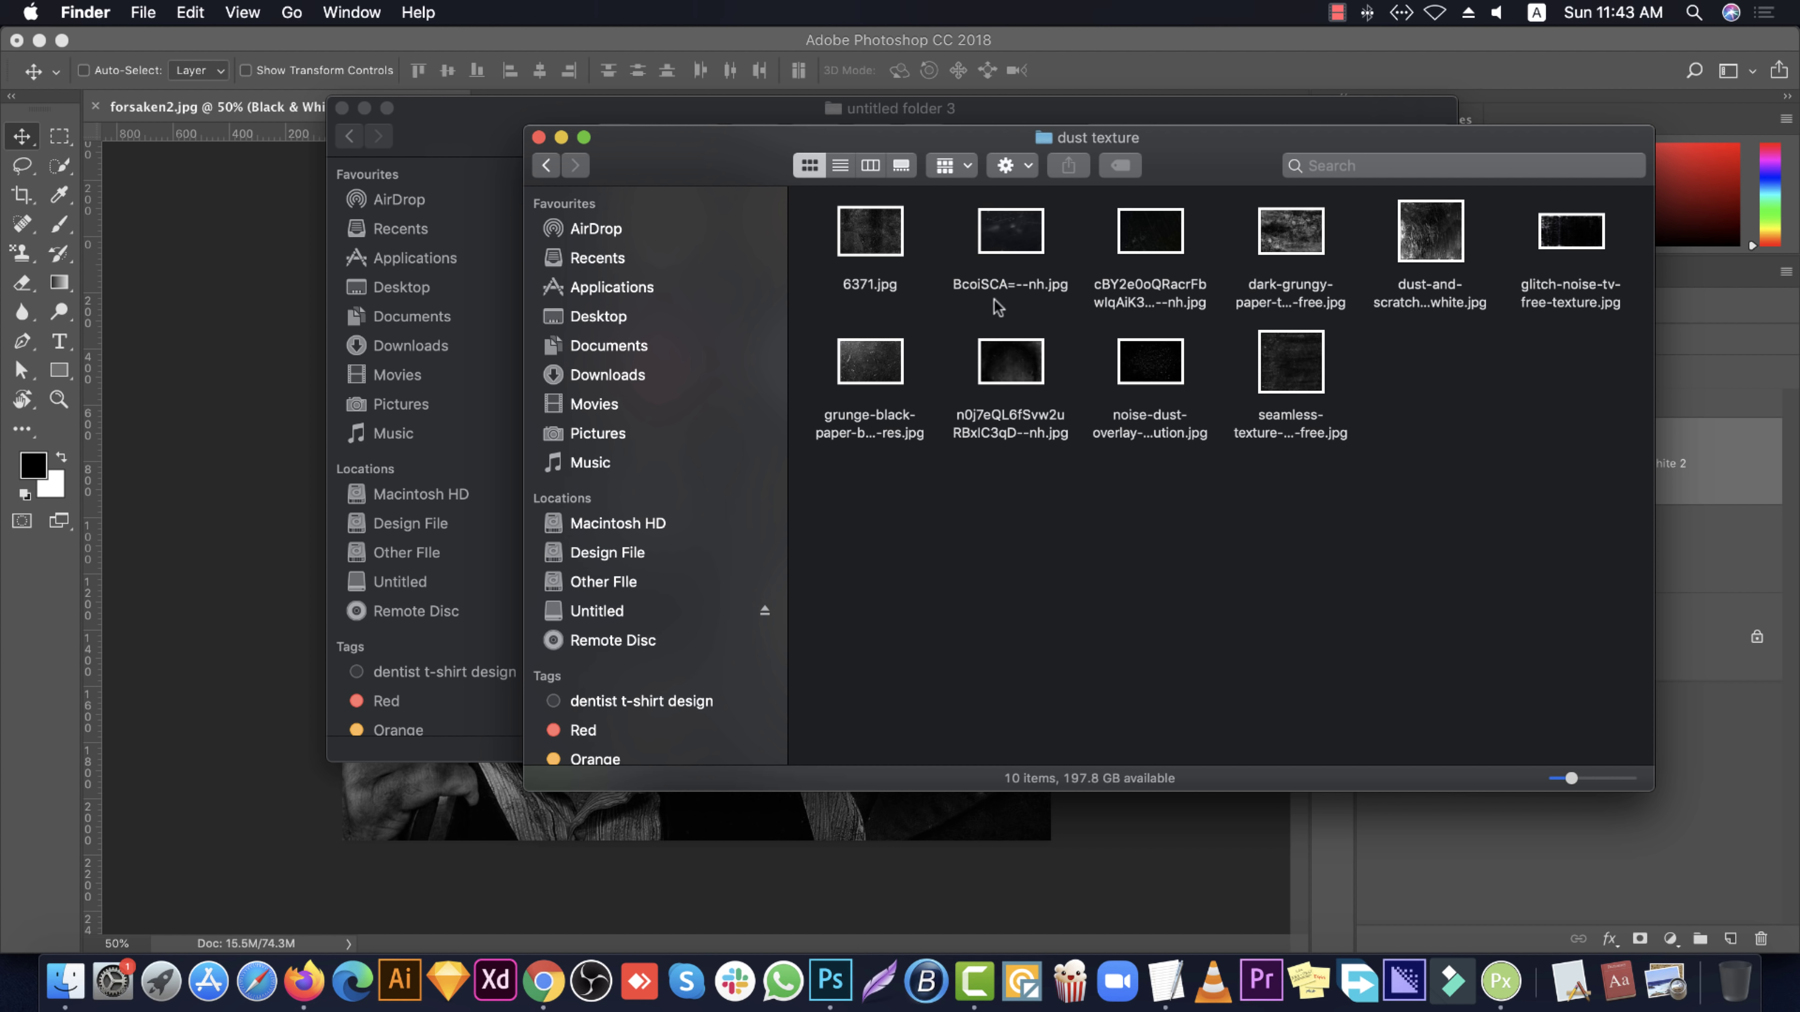
# Hide Black & White 2, show Group 1, and compare the image with and without Layer 2's scratch texture
pyautogui.click(438, 785)
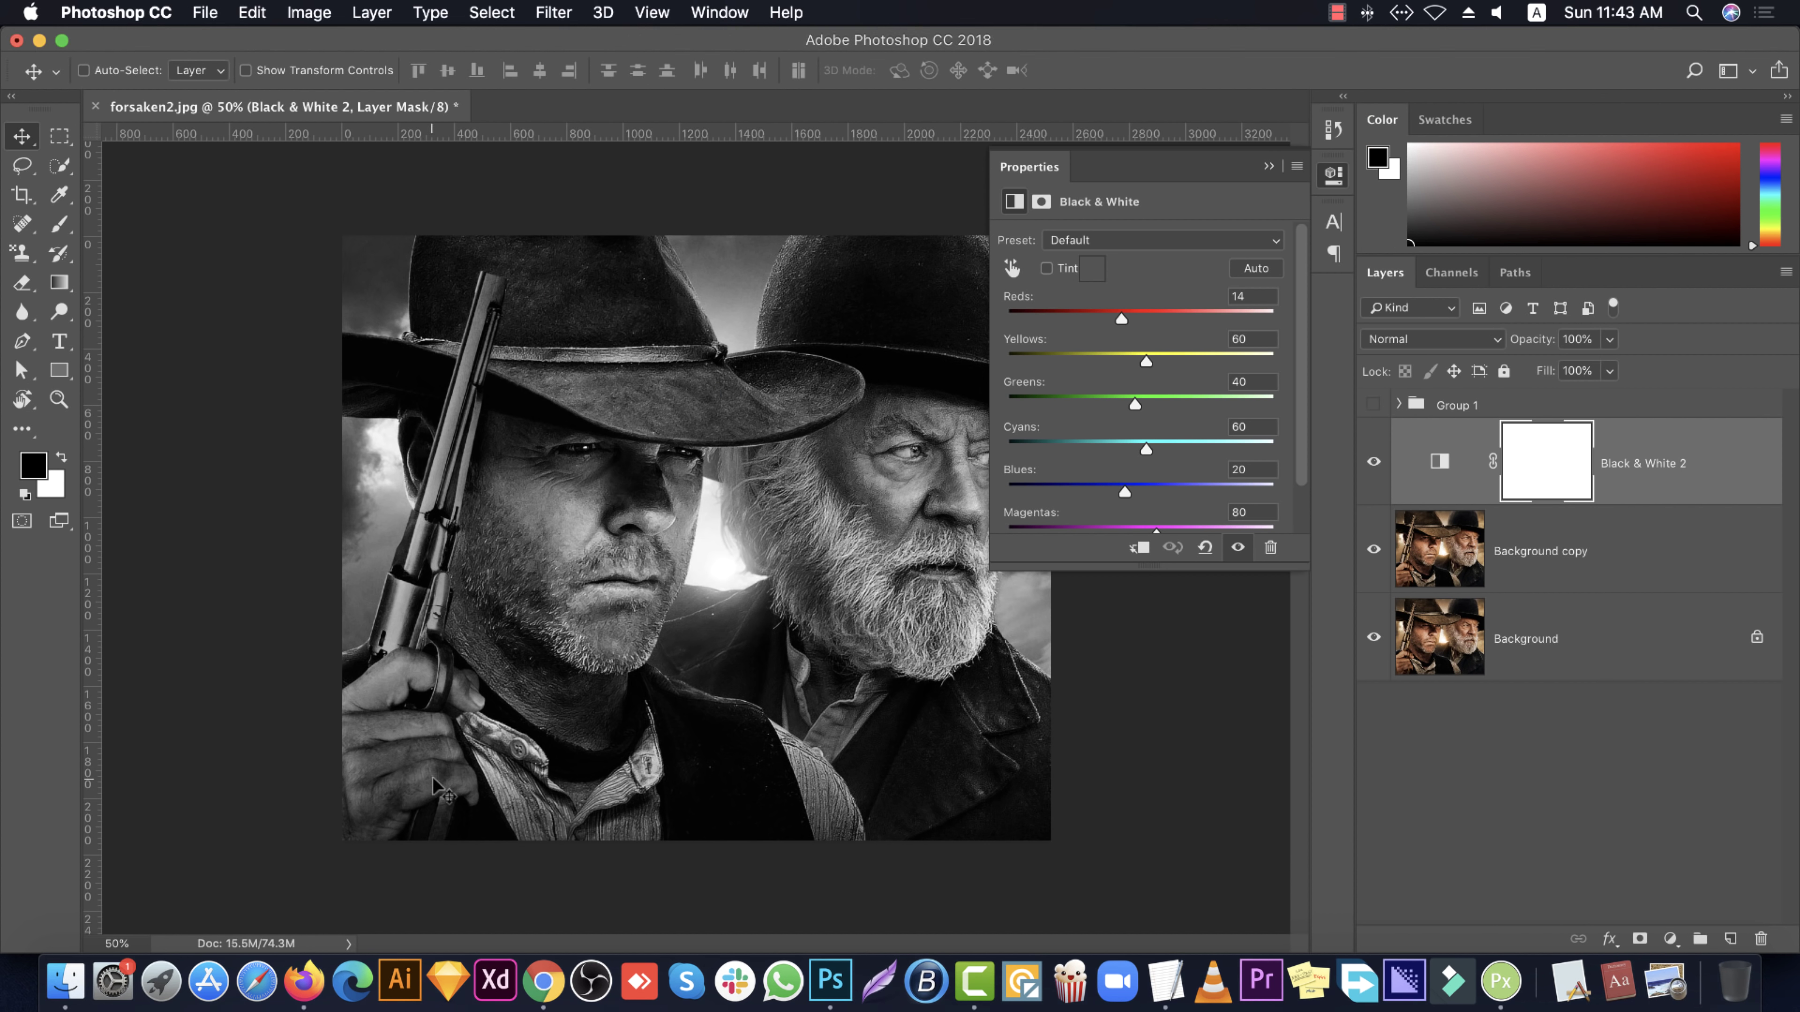
pyautogui.click(1372, 462)
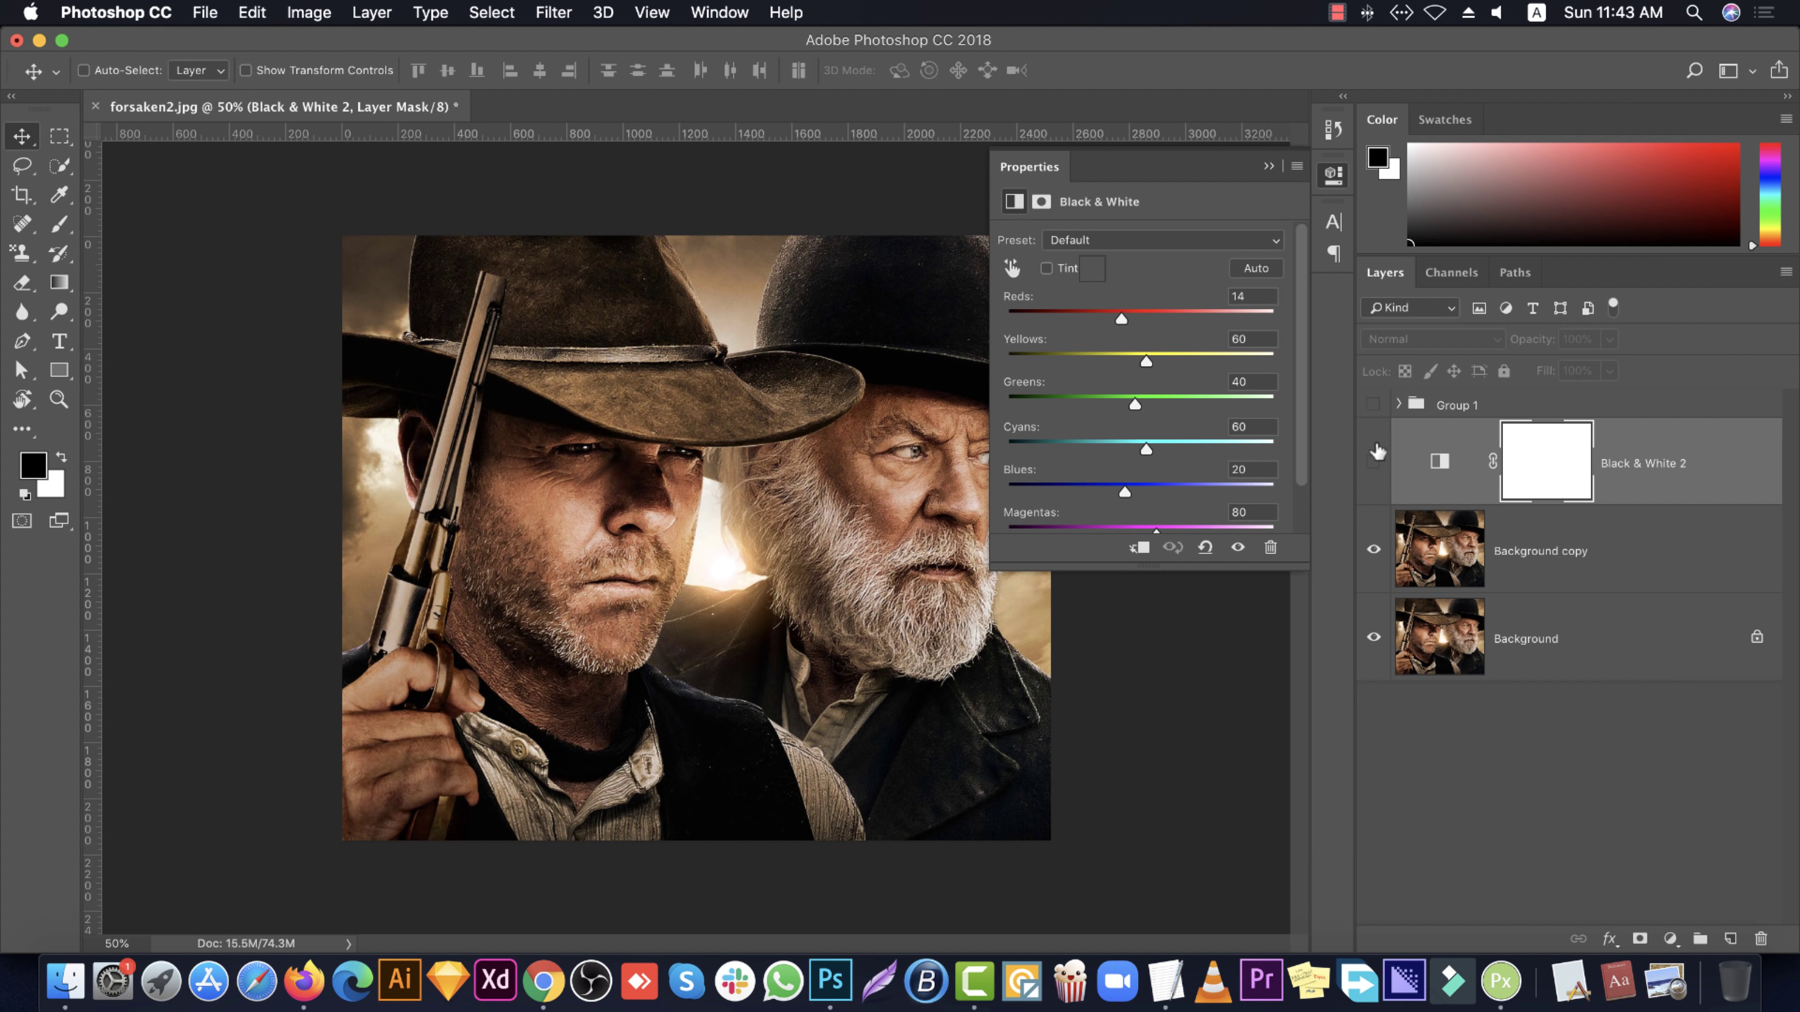
pyautogui.click(1372, 405)
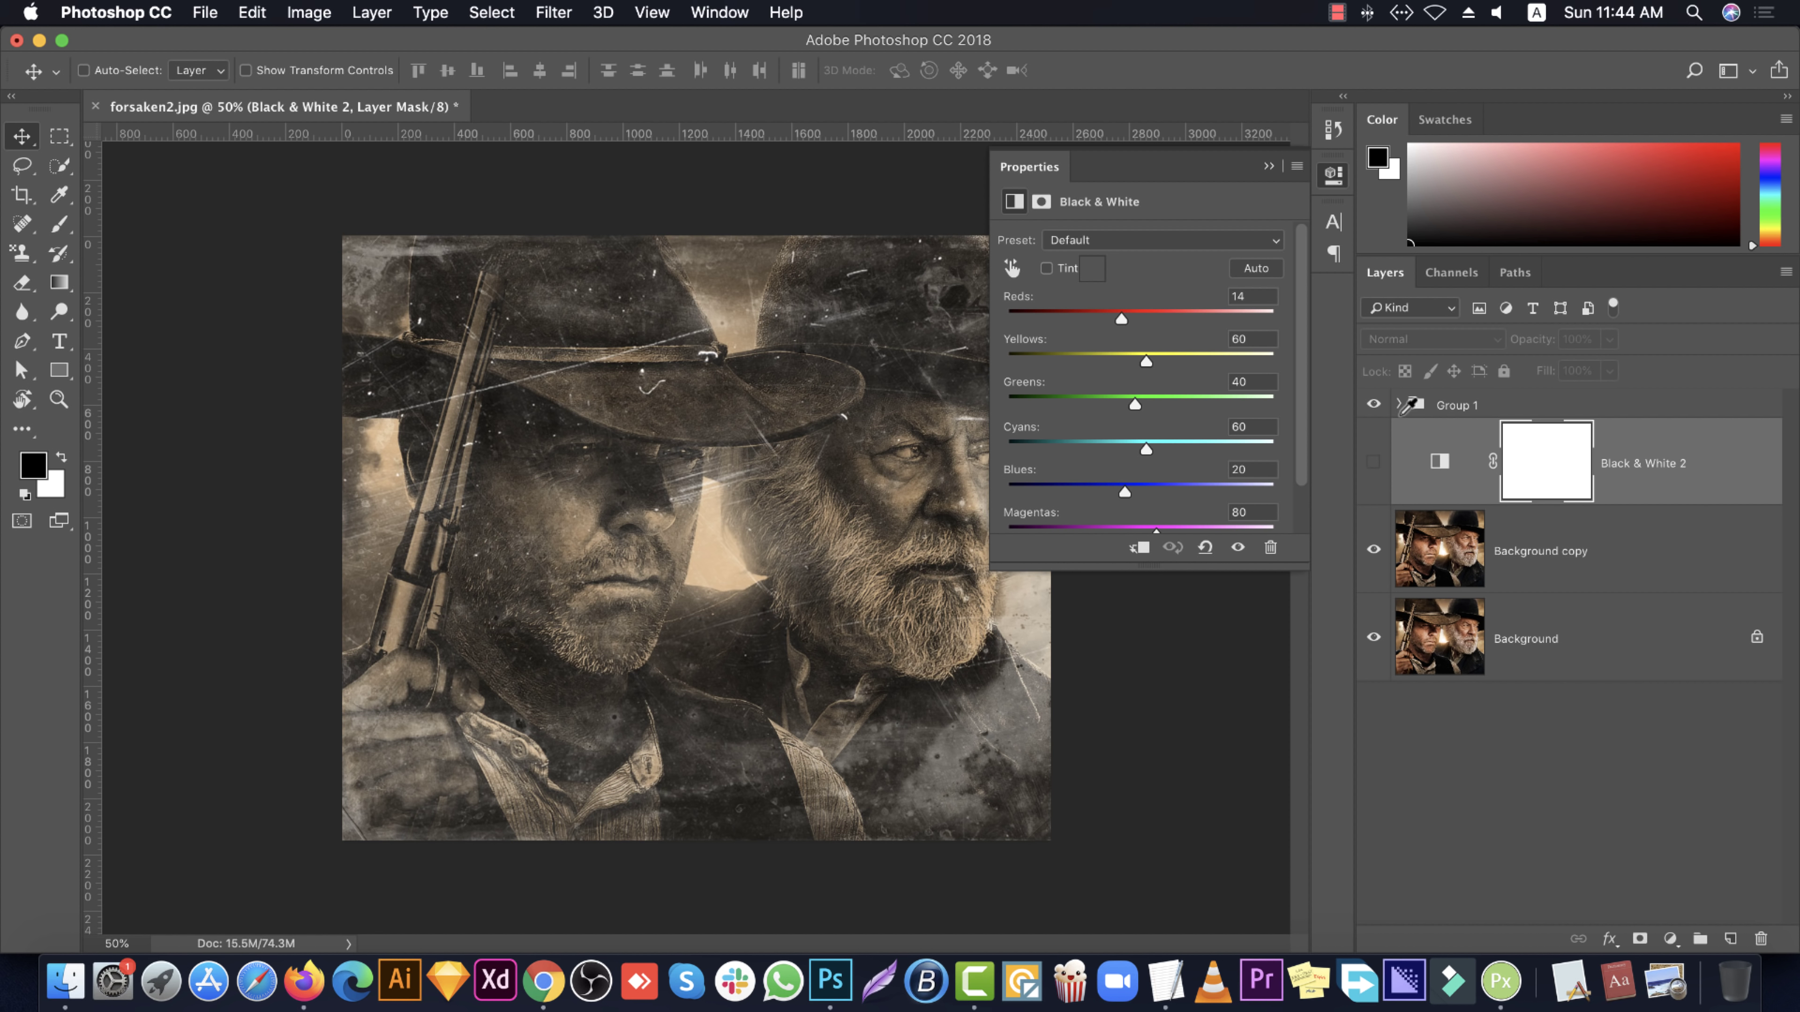
pyautogui.click(1398, 404)
pyautogui.click(1371, 551)
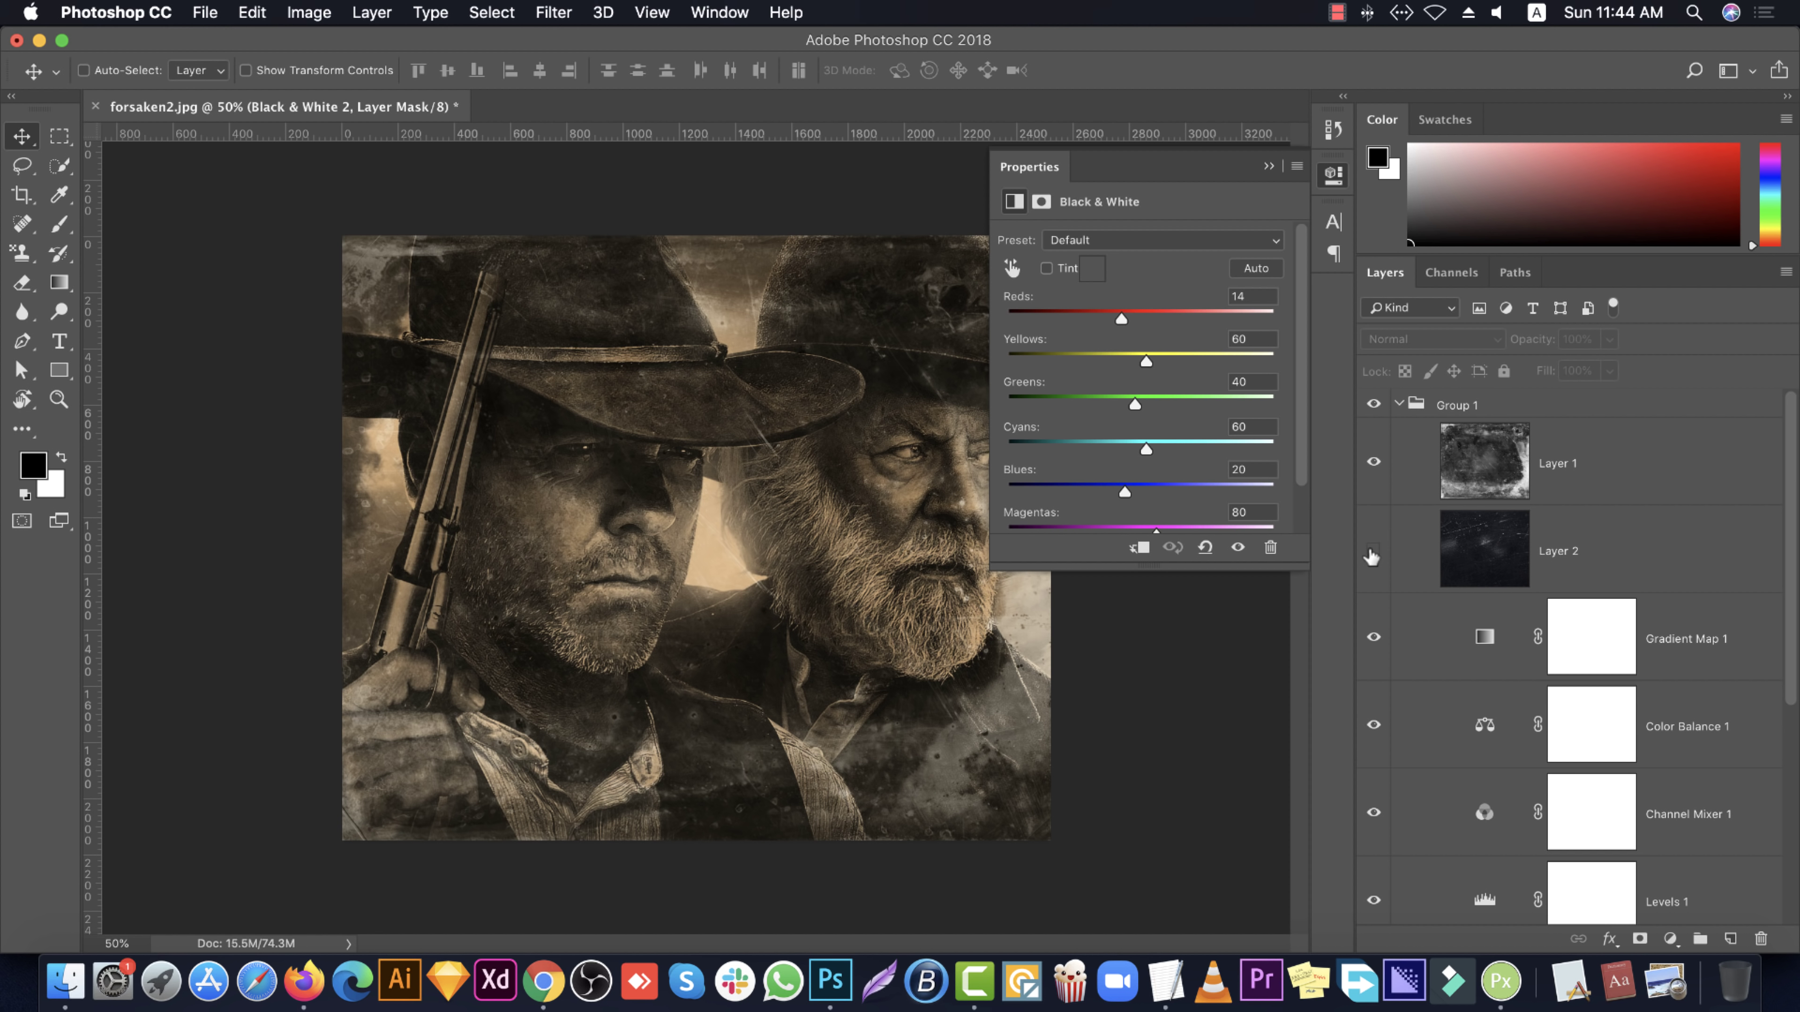
pyautogui.click(1503, 487)
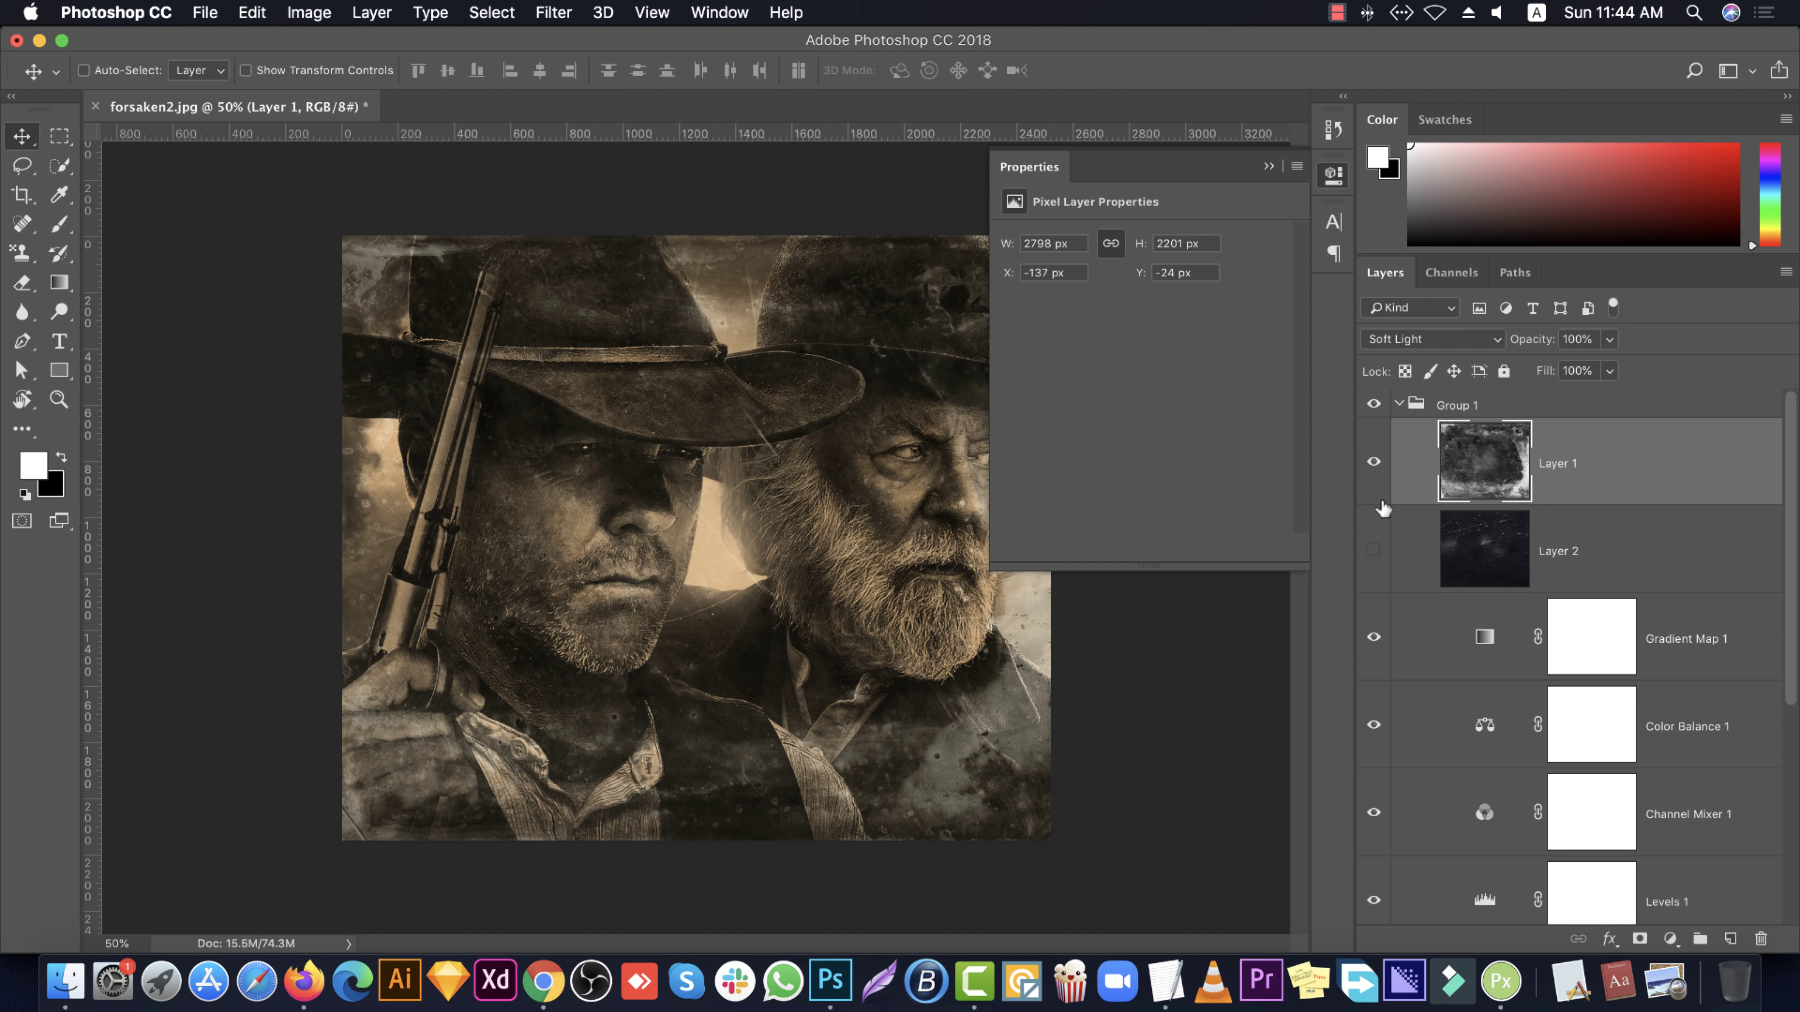
pyautogui.click(1374, 552)
pyautogui.click(1374, 551)
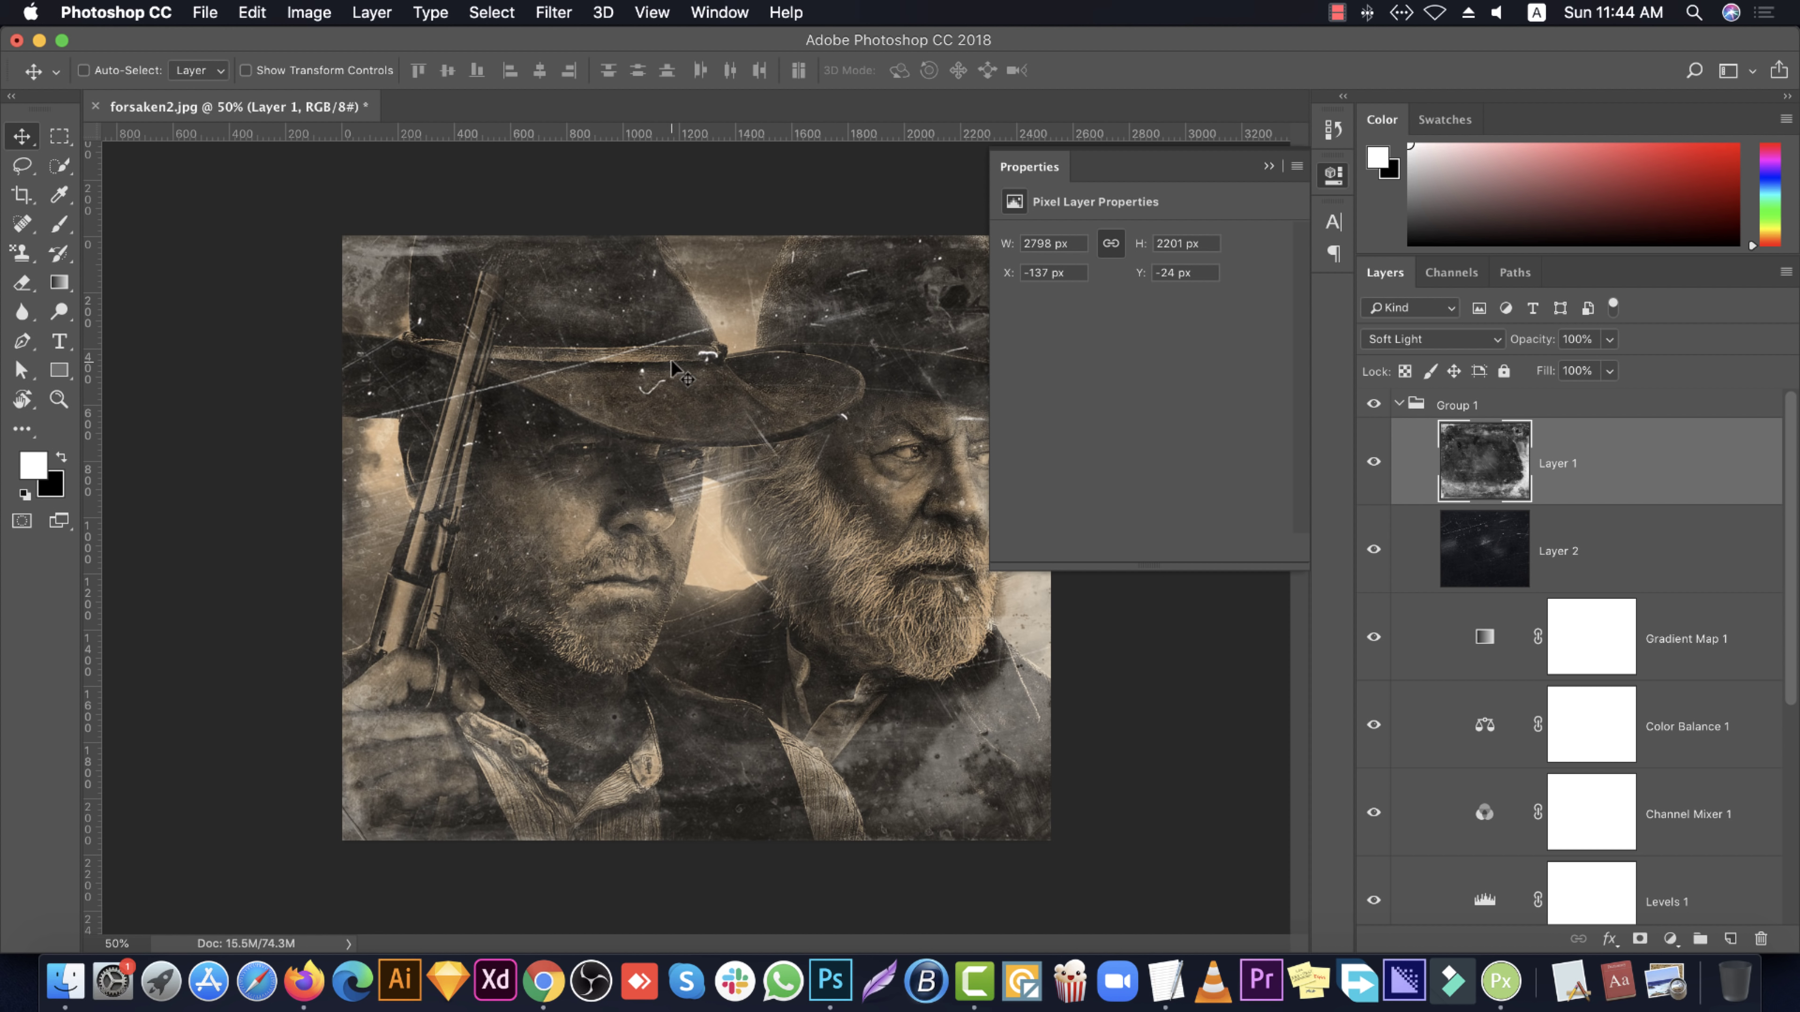
# Collapse and hide Group 1, then show Black & White 2 for a plain grayscale portrait
pyautogui.click(1332, 177)
pyautogui.click(1399, 403)
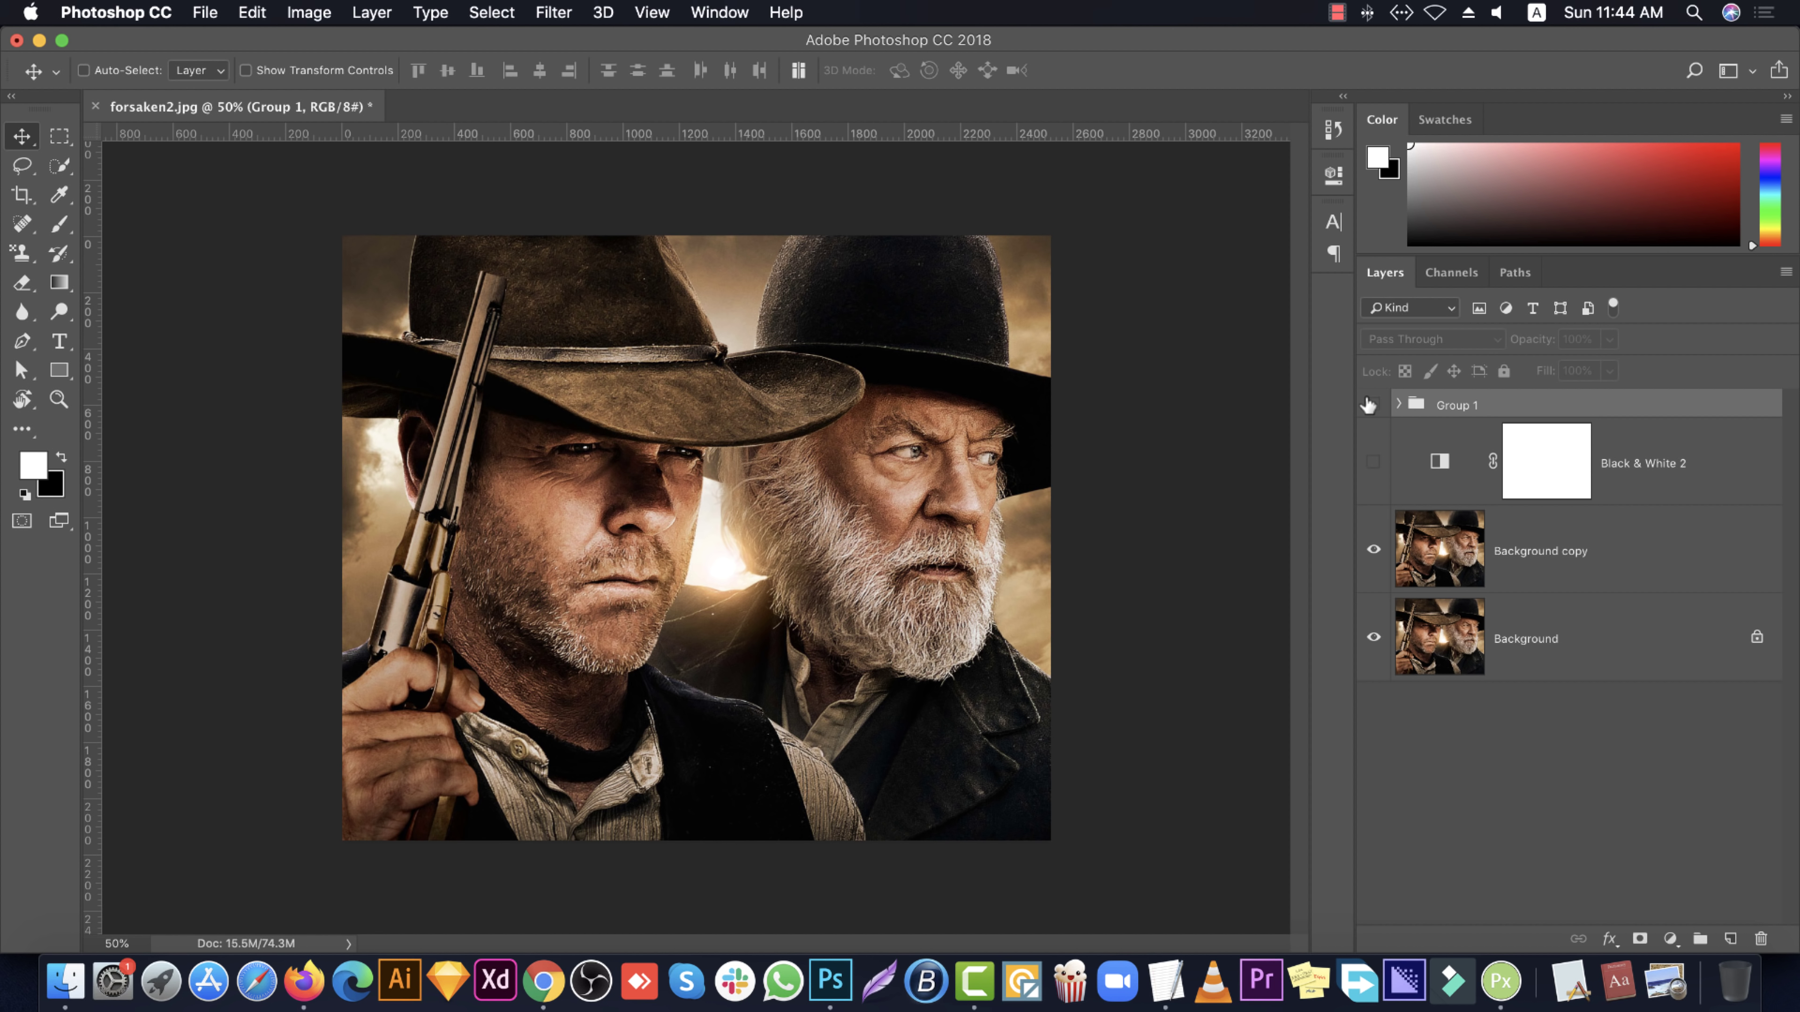
pyautogui.click(1375, 463)
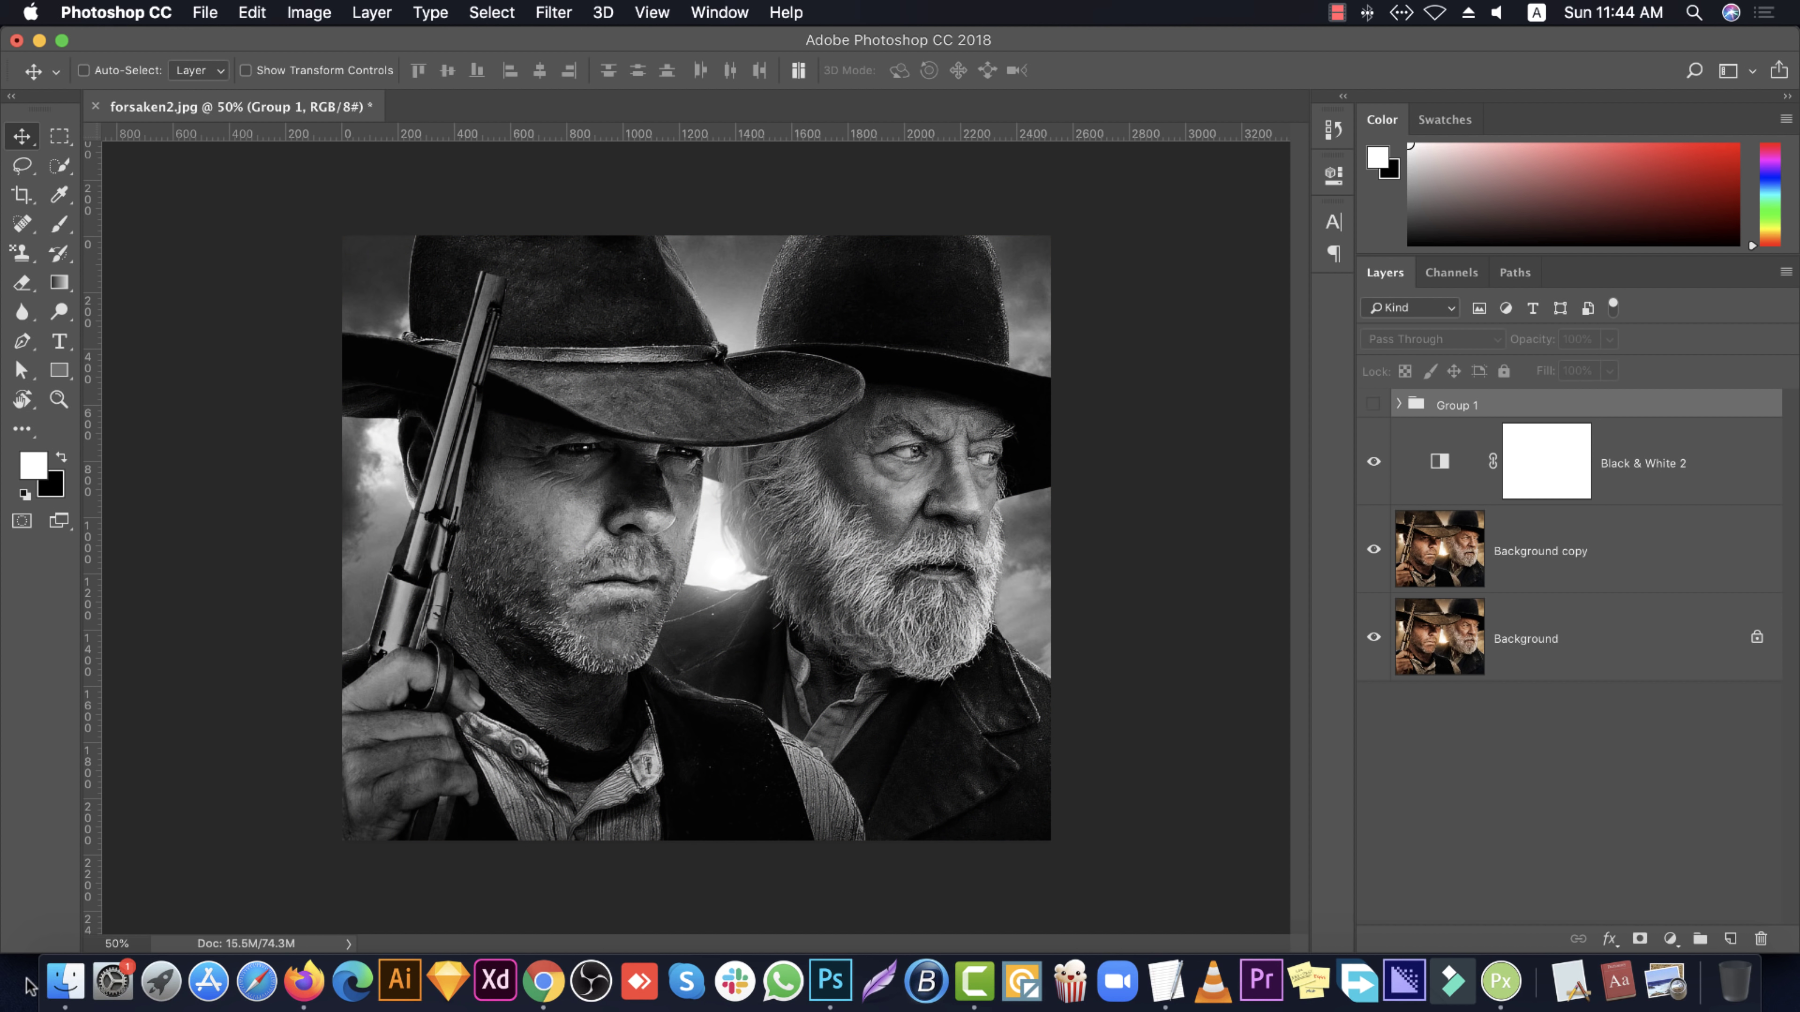
pyautogui.click(66, 981)
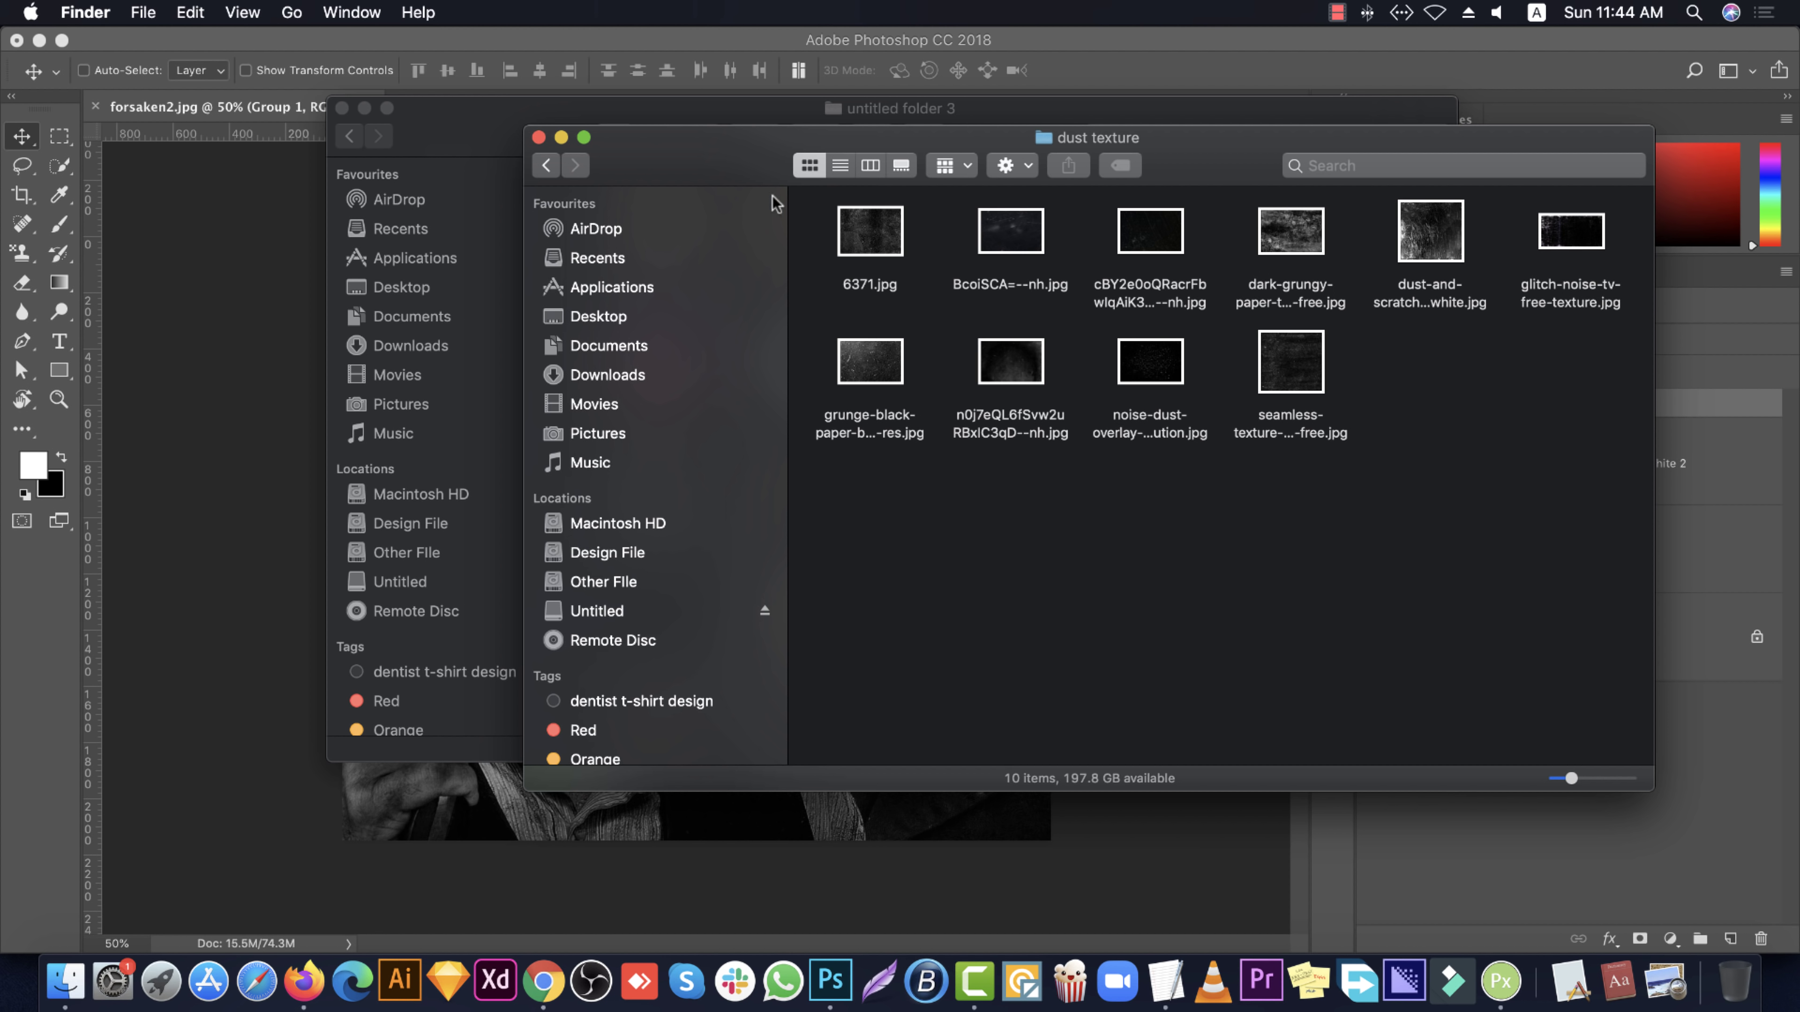
# Open black-and-white-vintage-film-texture-2-1560x2041.jpg from the vintage photo texture folder in Photoshop
pyautogui.click(547, 165)
pyautogui.doubleClick(861, 260)
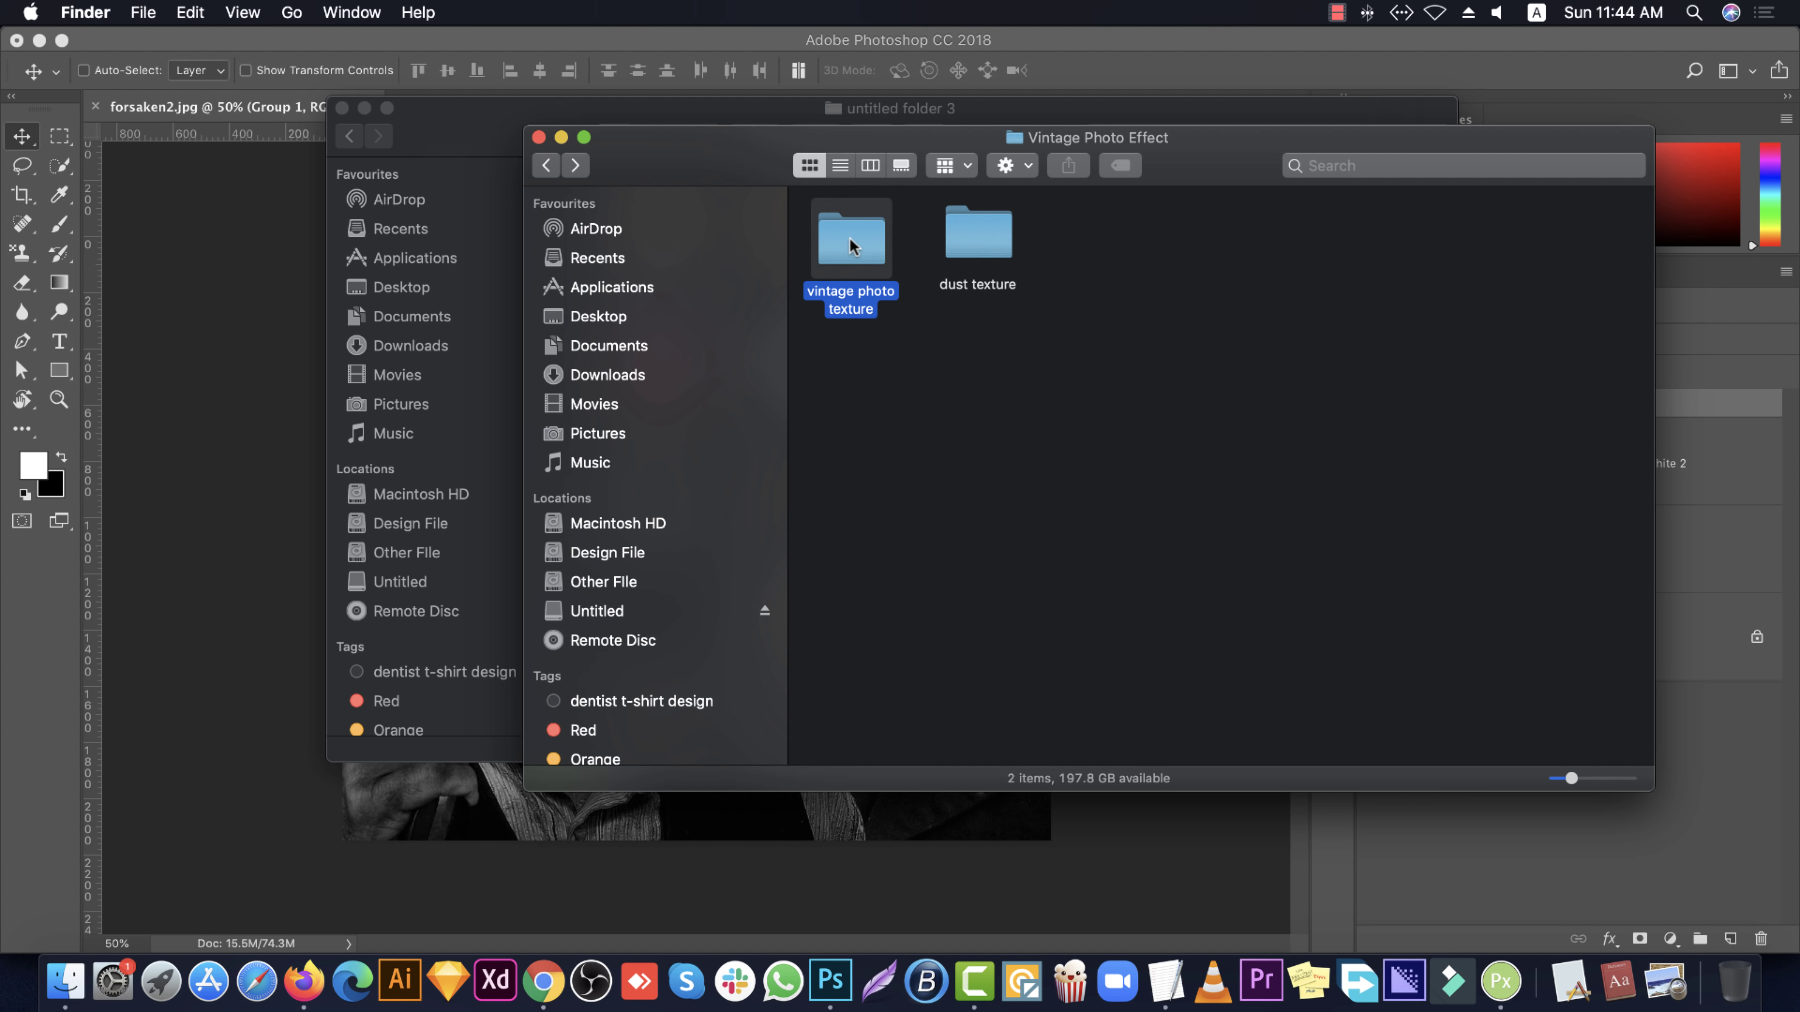
pyautogui.moveTo(691, 176); pyautogui.dragTo(861, 241)
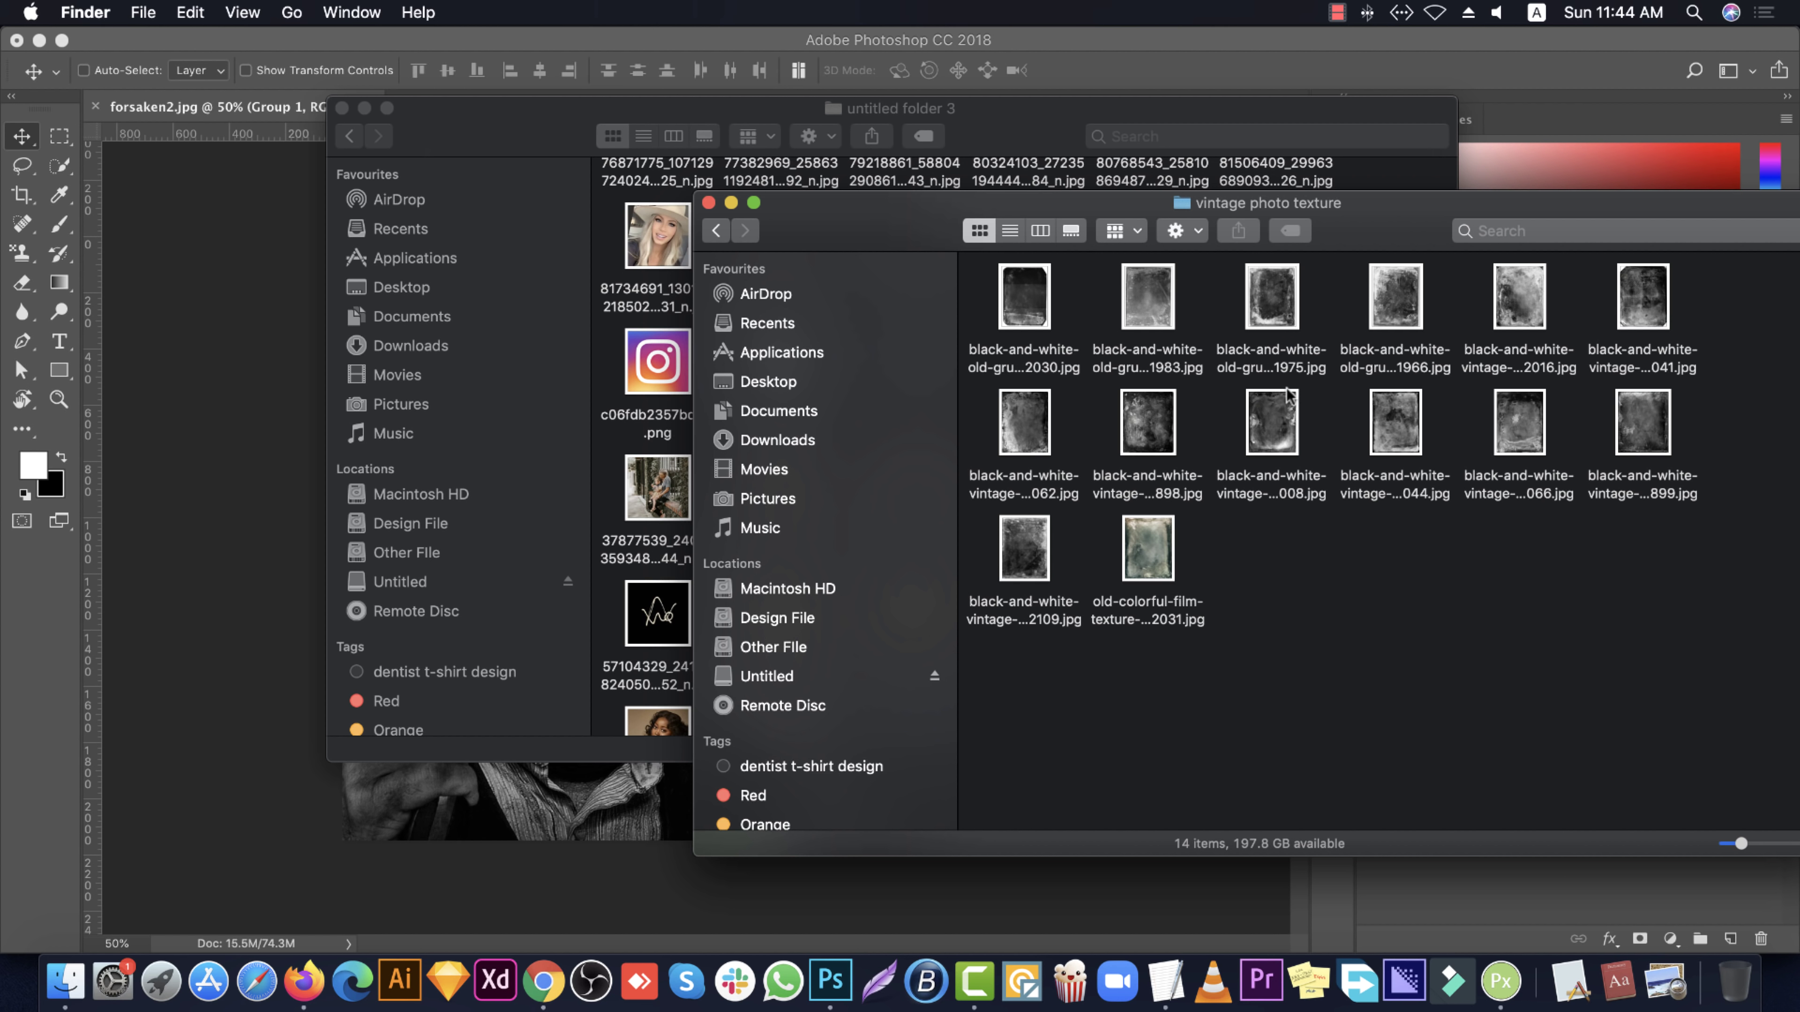
pyautogui.rightClick(1648, 297)
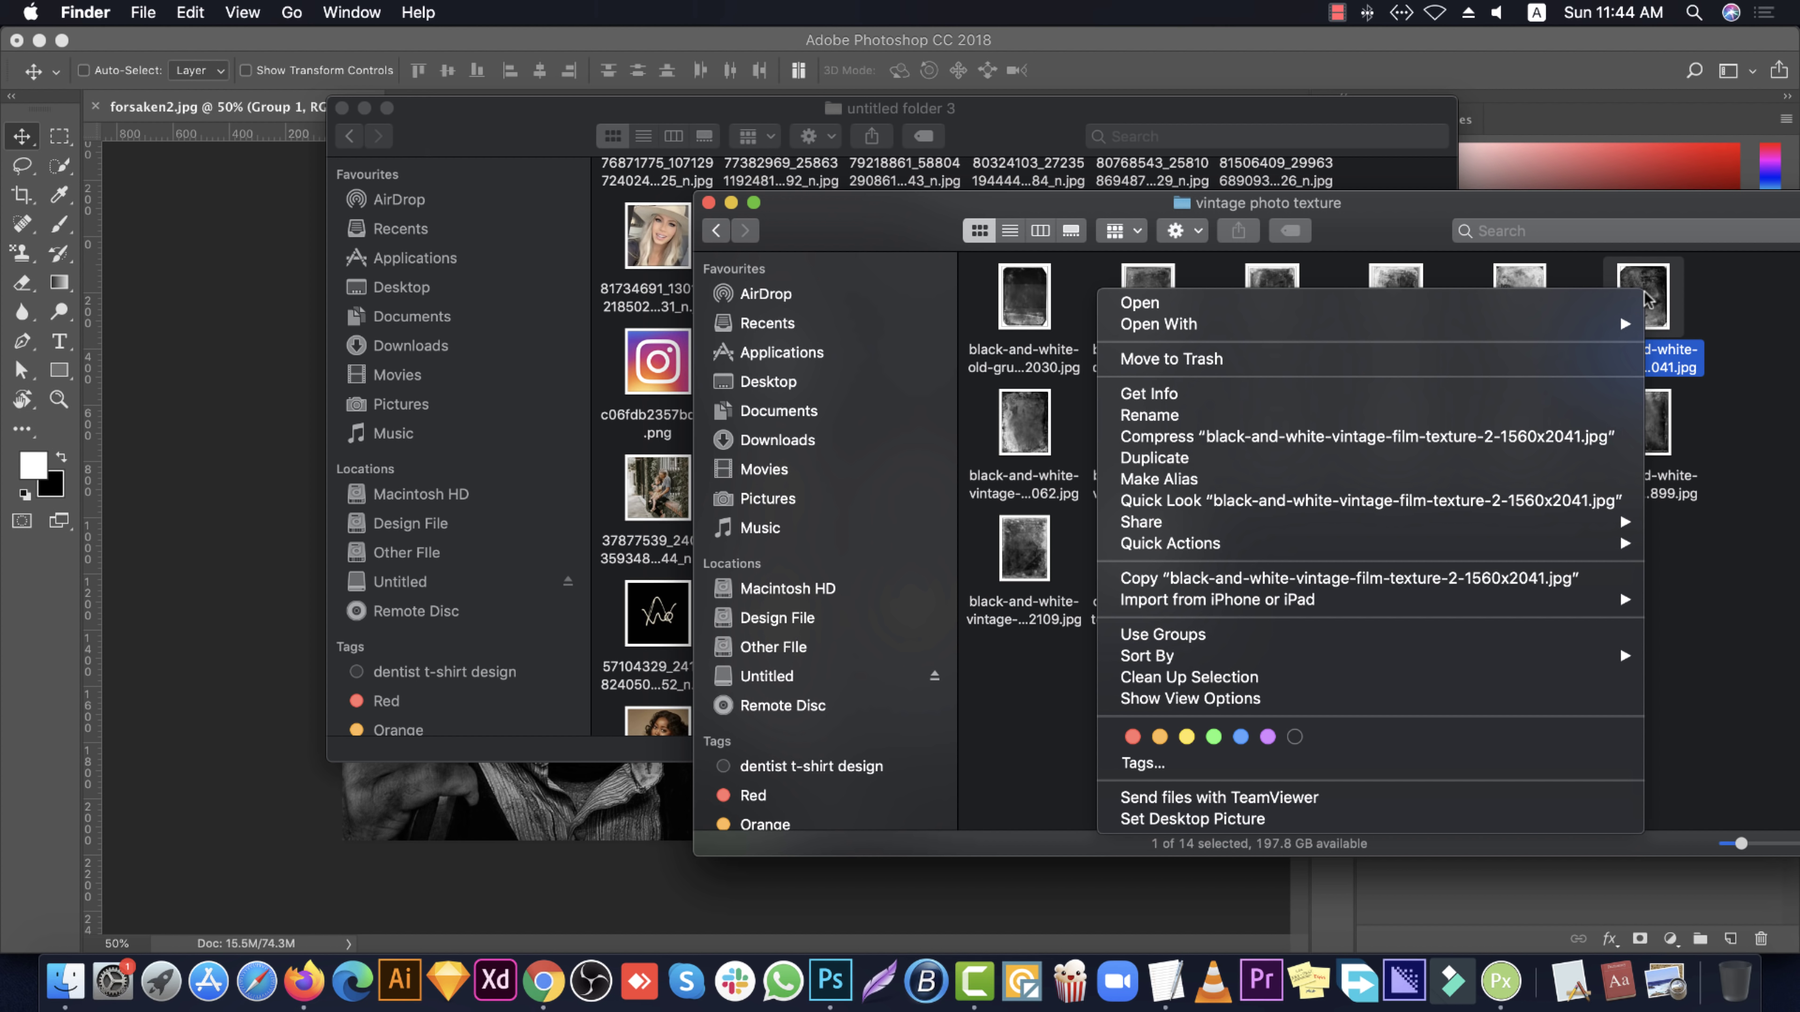
pyautogui.press('Escape')
pyautogui.rightClick(1648, 298)
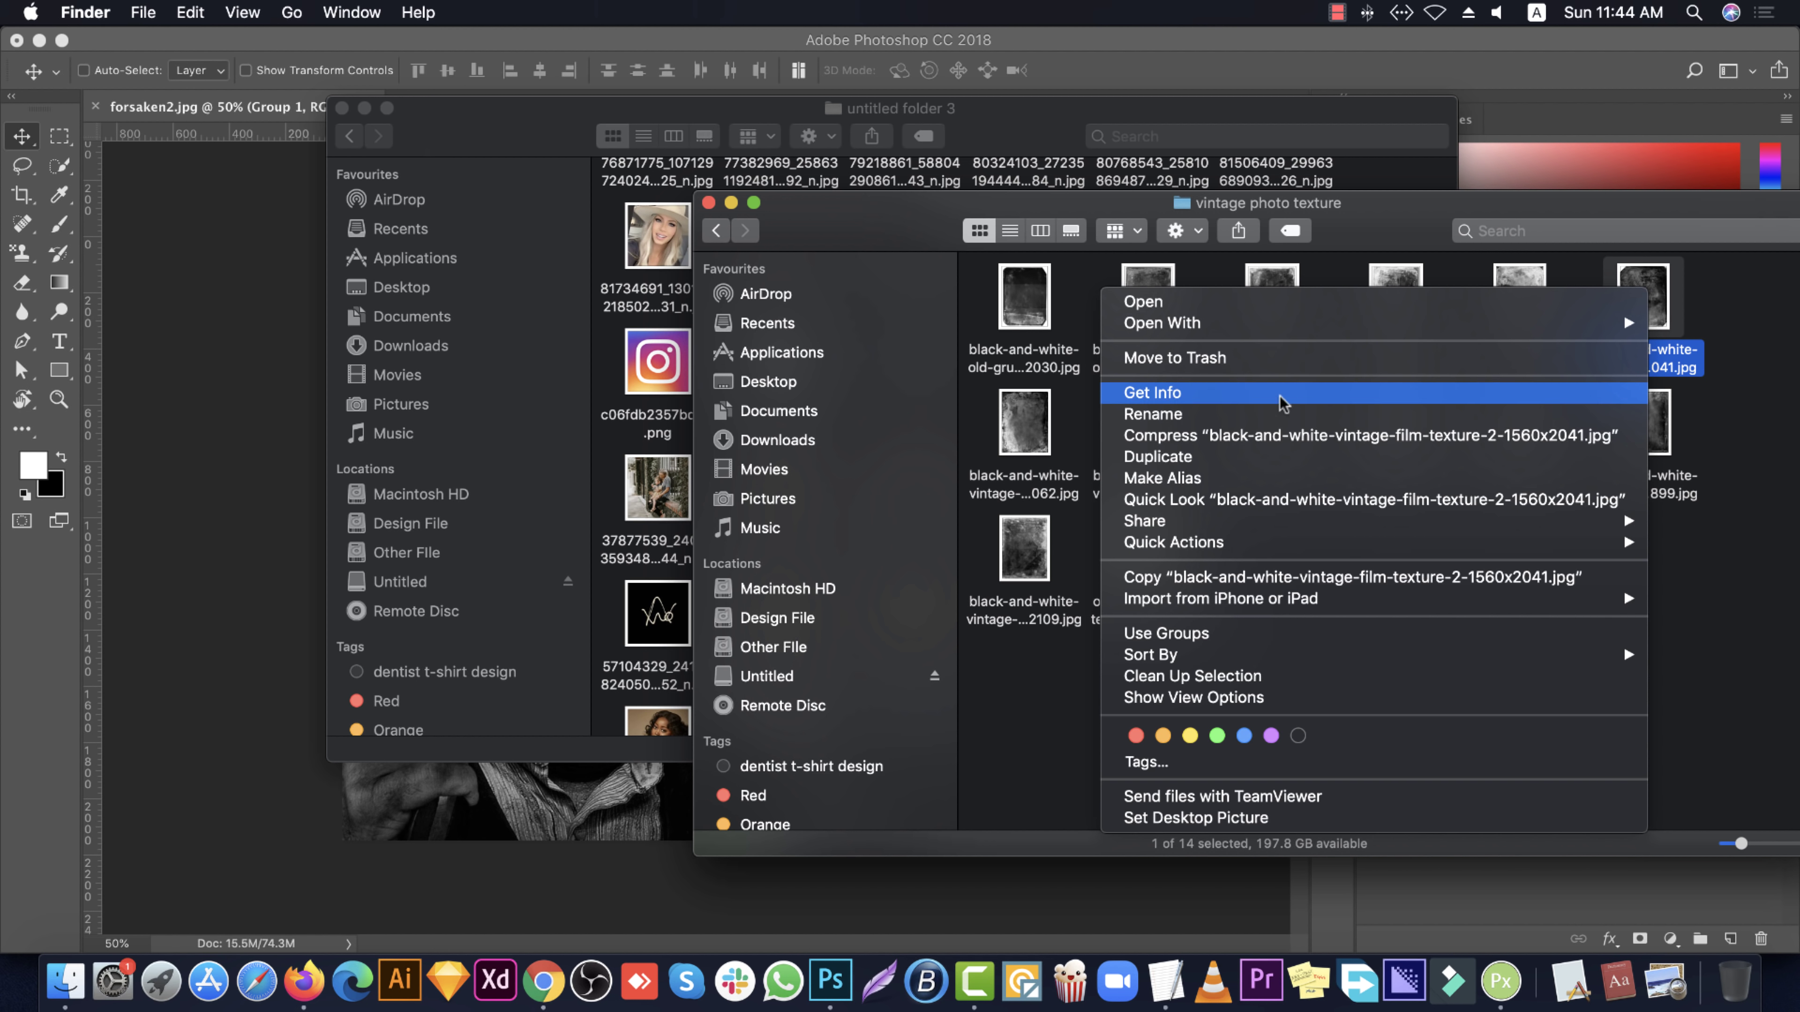
pyautogui.moveTo(1161, 323)
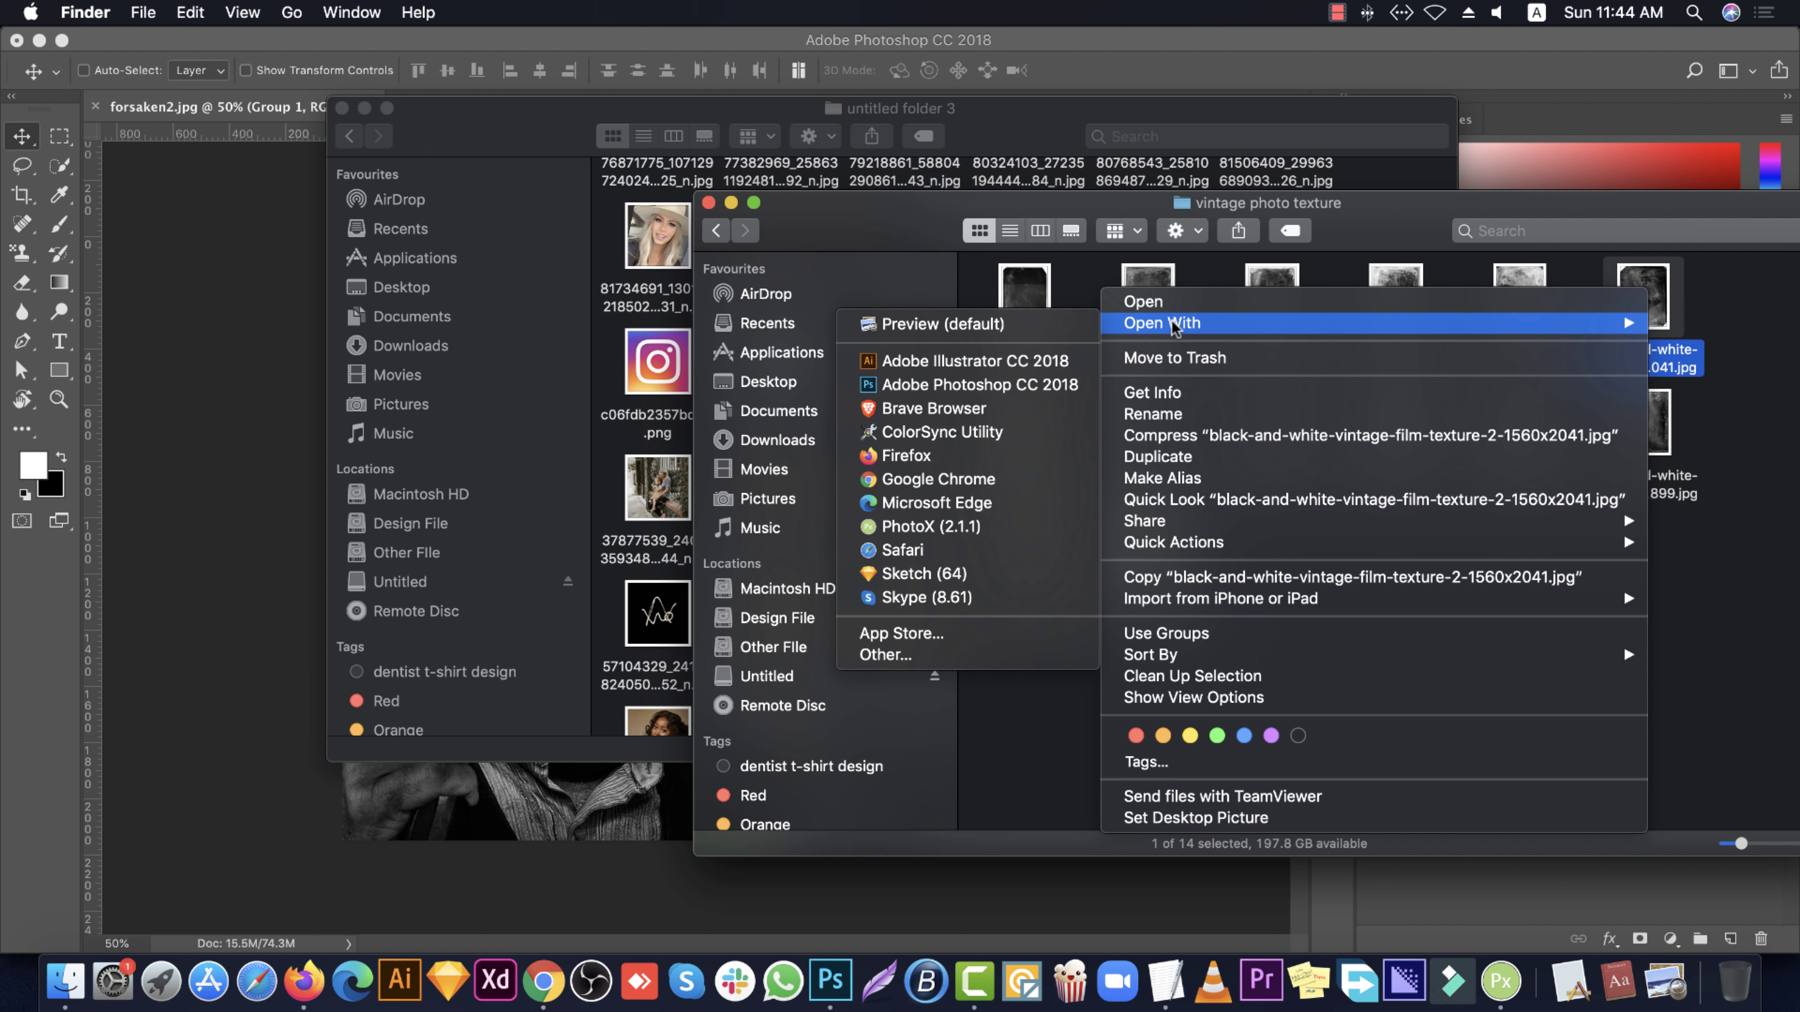
pyautogui.click(942, 383)
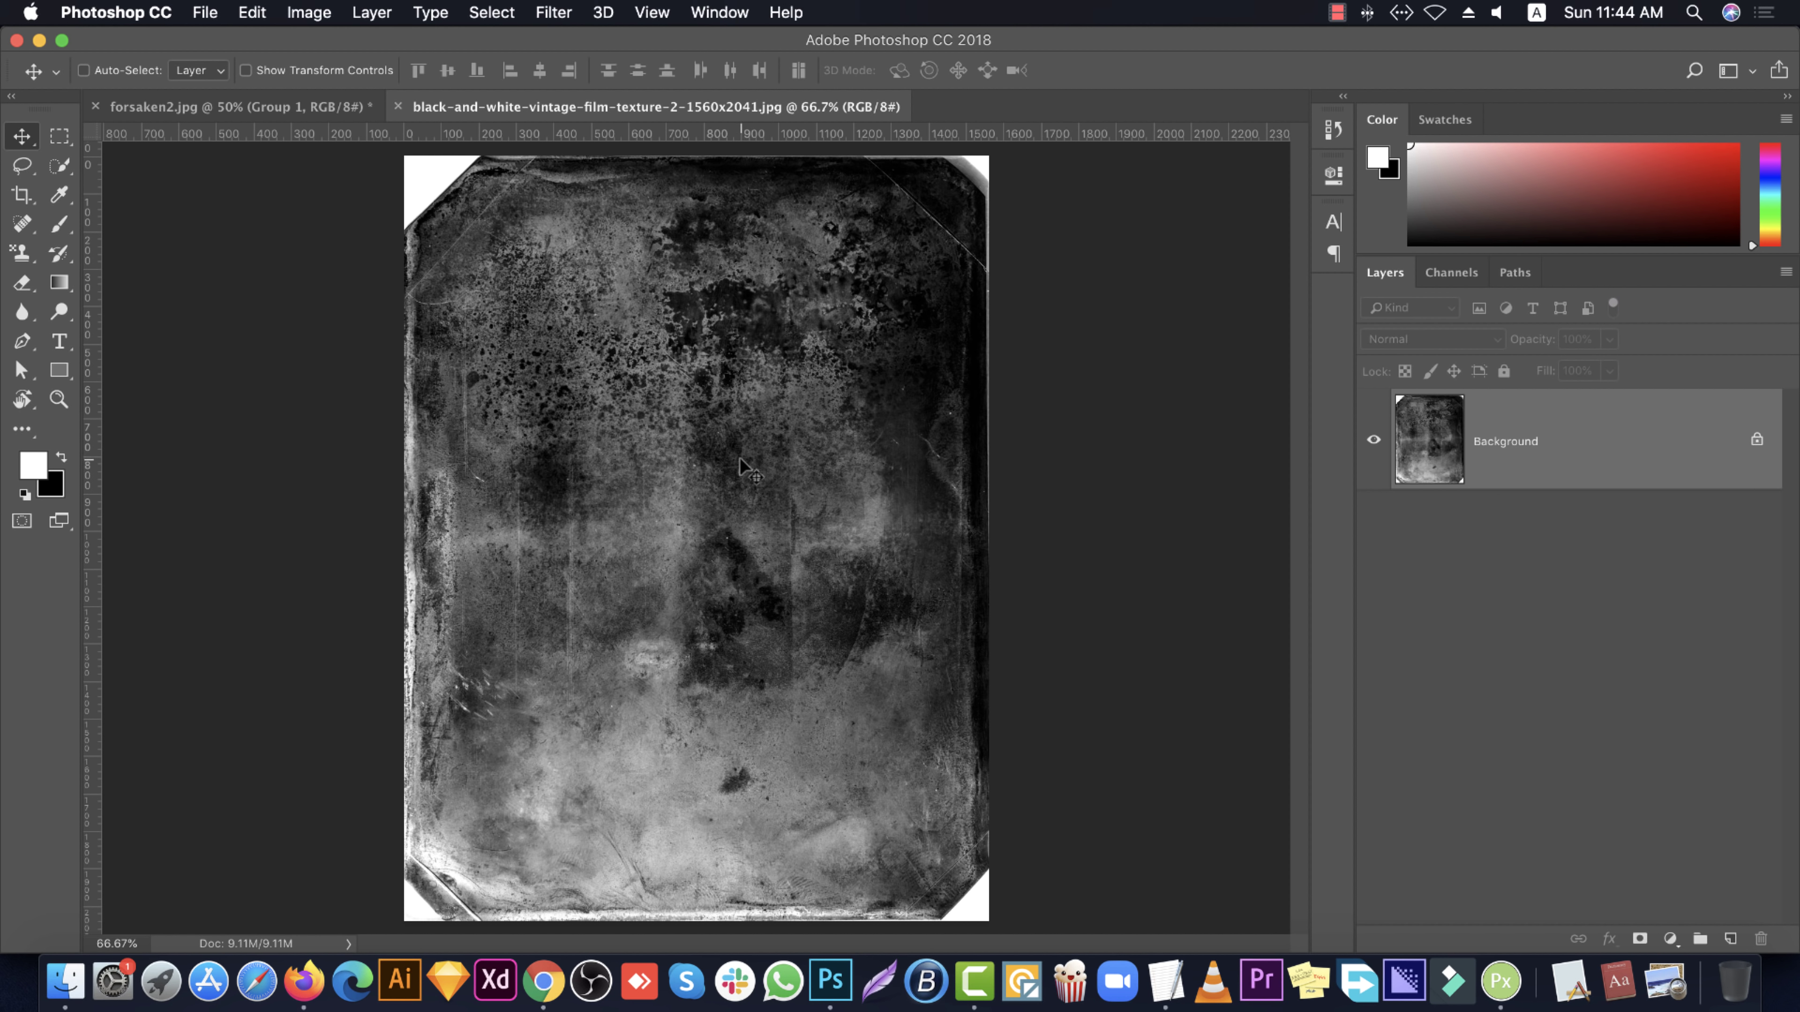
# Open black-and-white-old-grungy-film-texture-1-1560x2030.jpg in Photoshop too
pyautogui.click(64, 981)
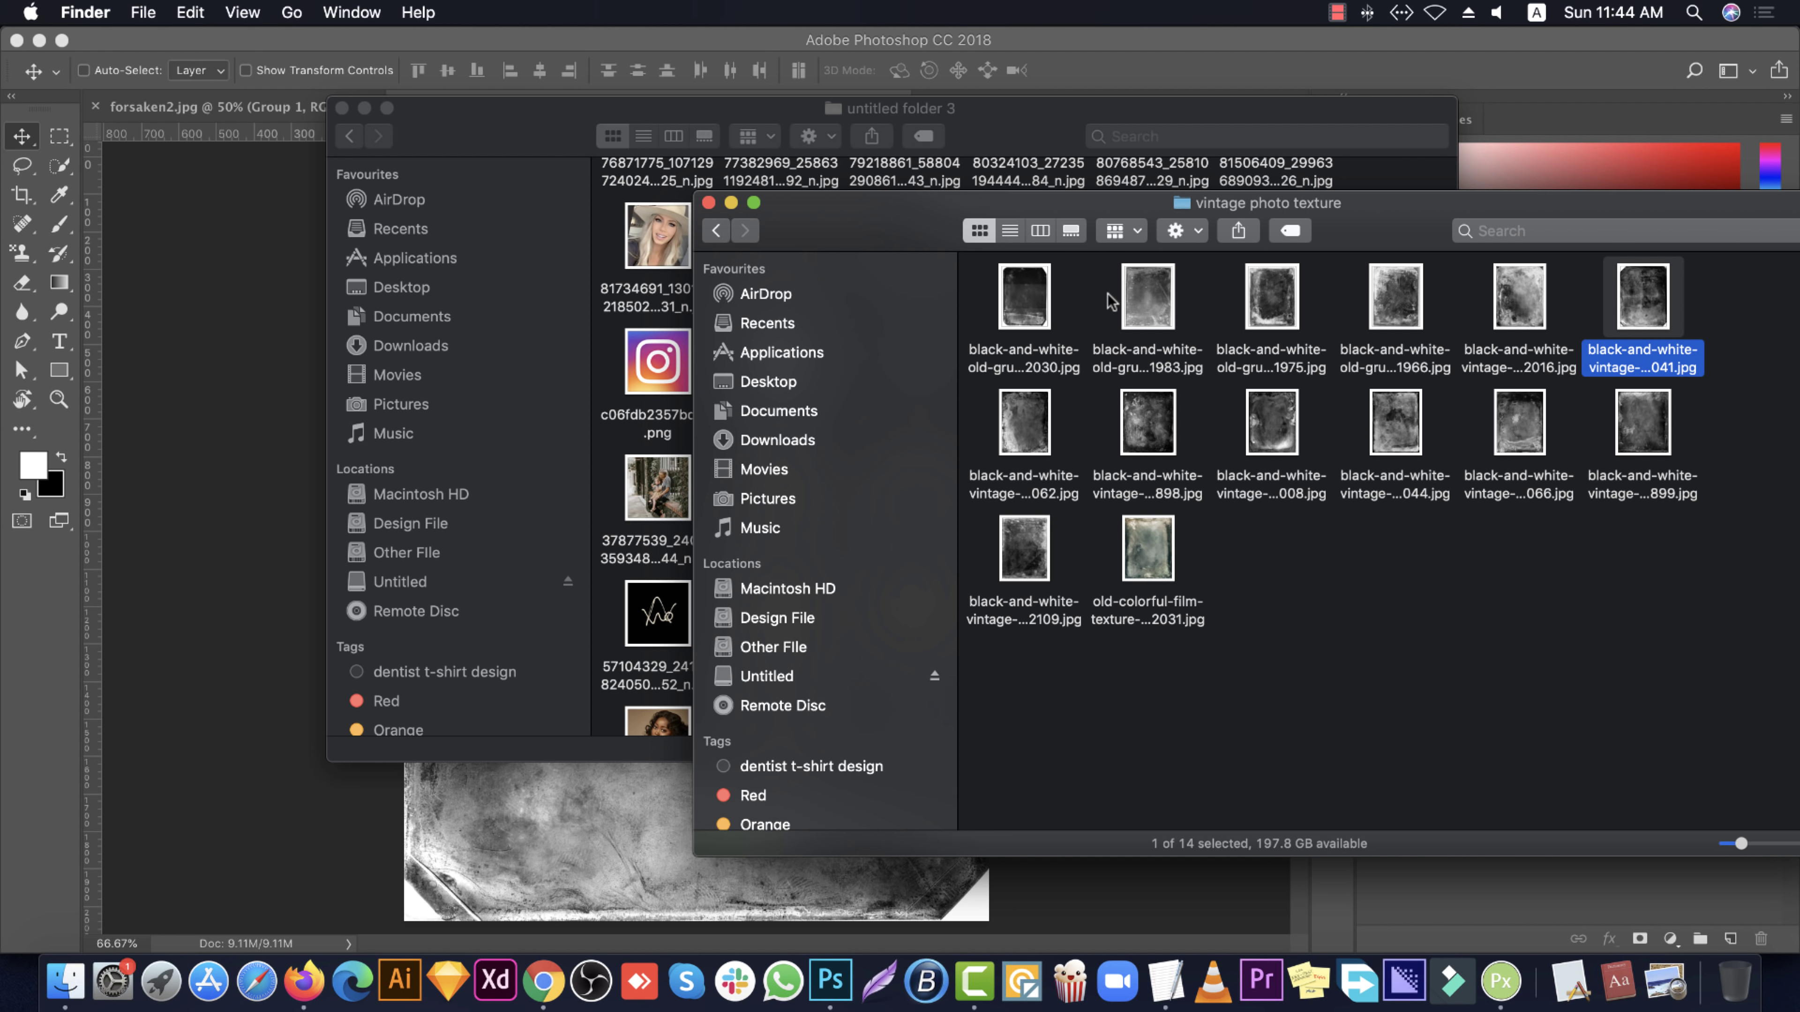
pyautogui.click(1025, 297)
pyautogui.rightClick(1026, 297)
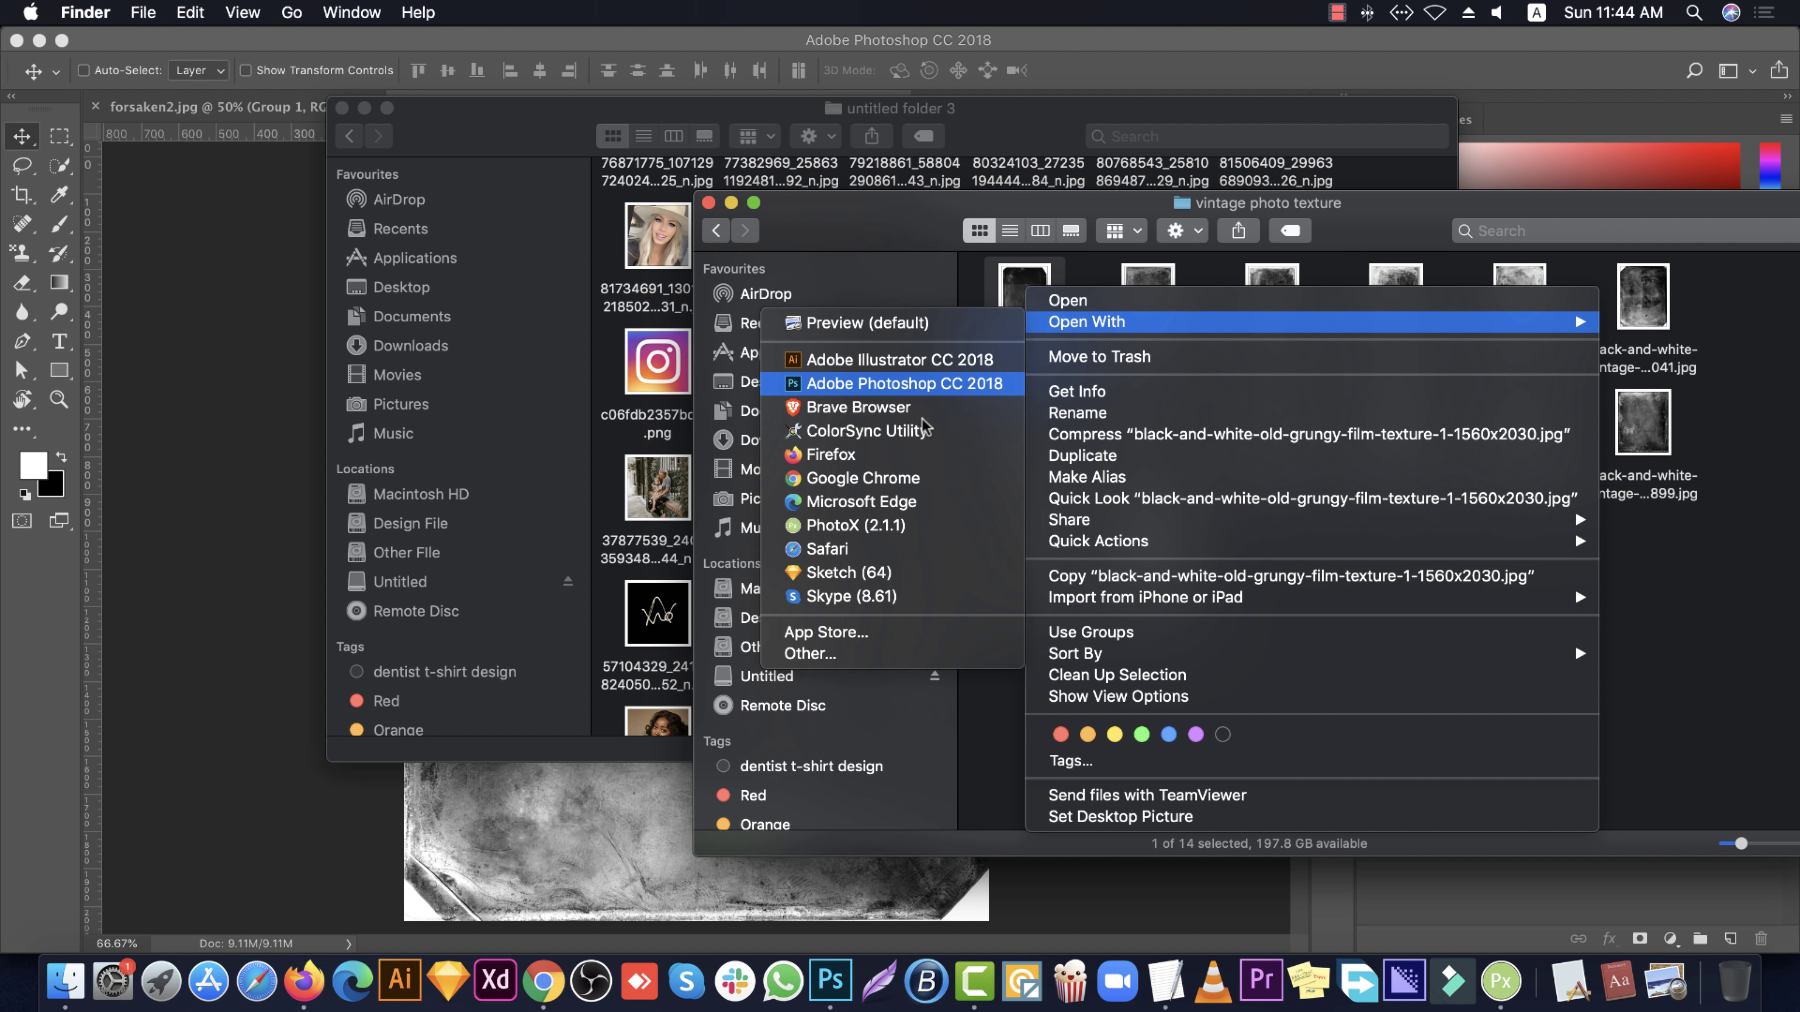
pyautogui.click(914, 392)
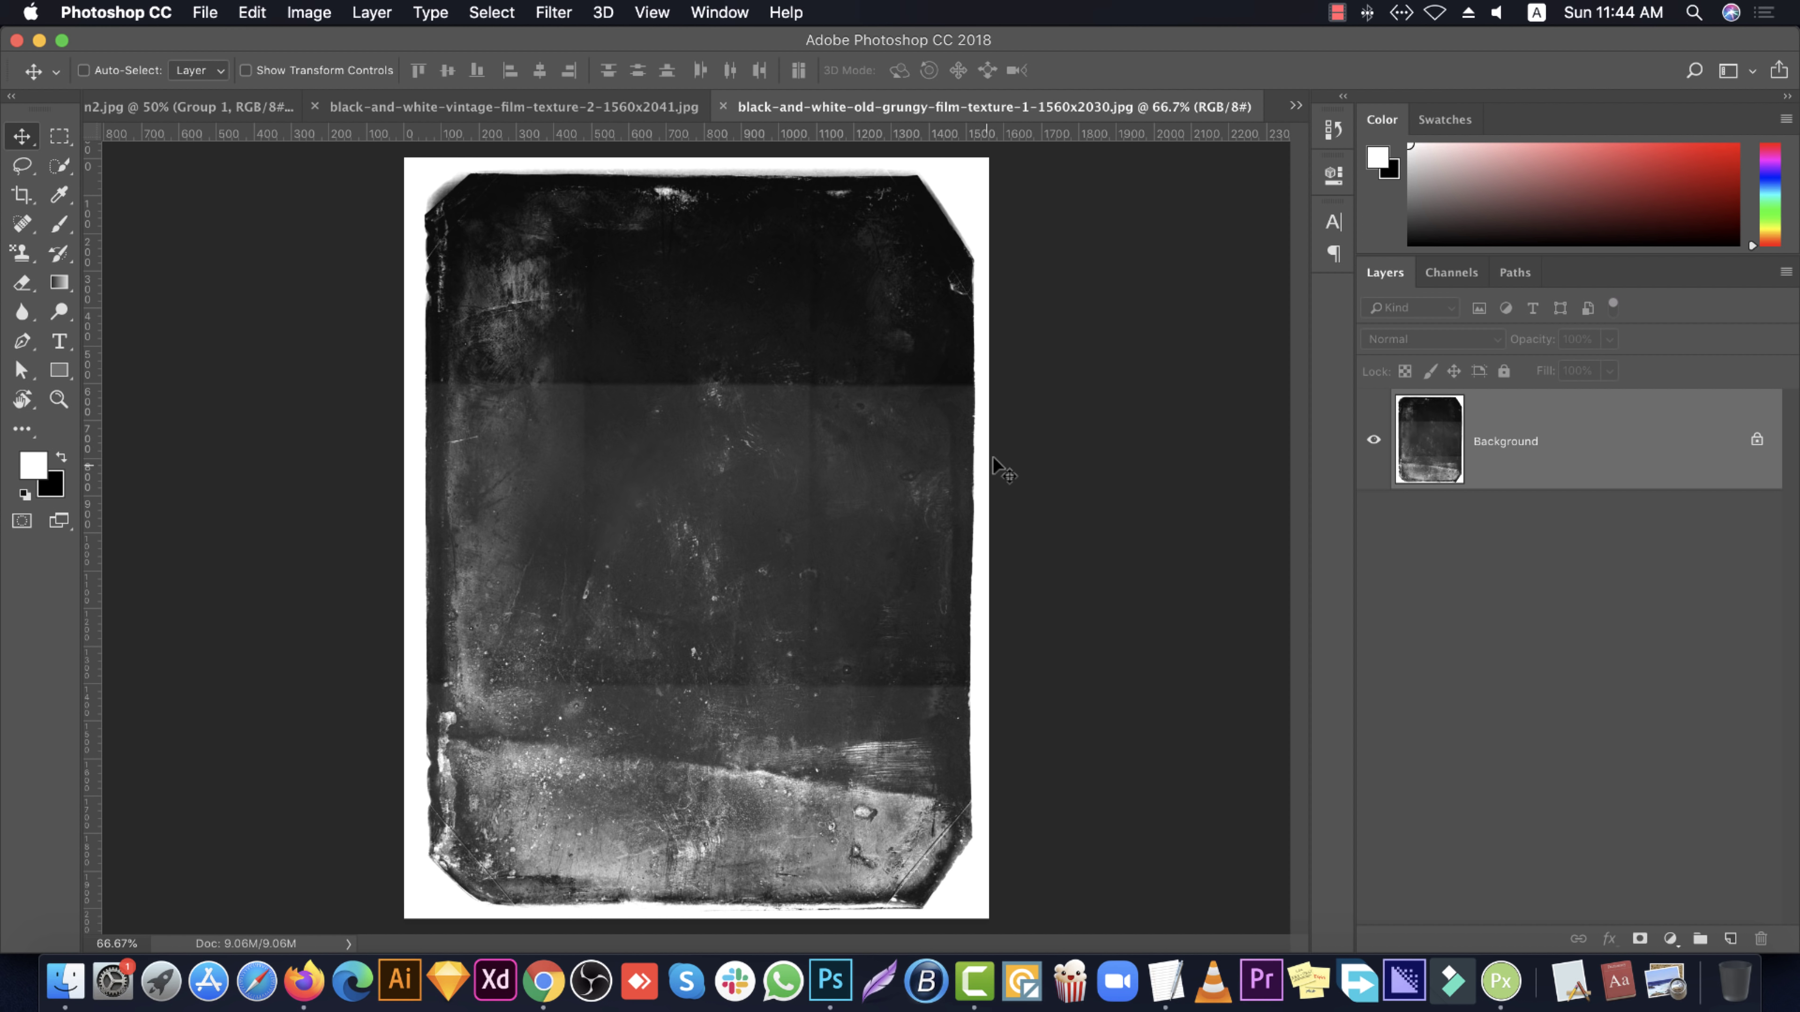
# Crop the white borders off the grungy film texture
pyautogui.press('c')
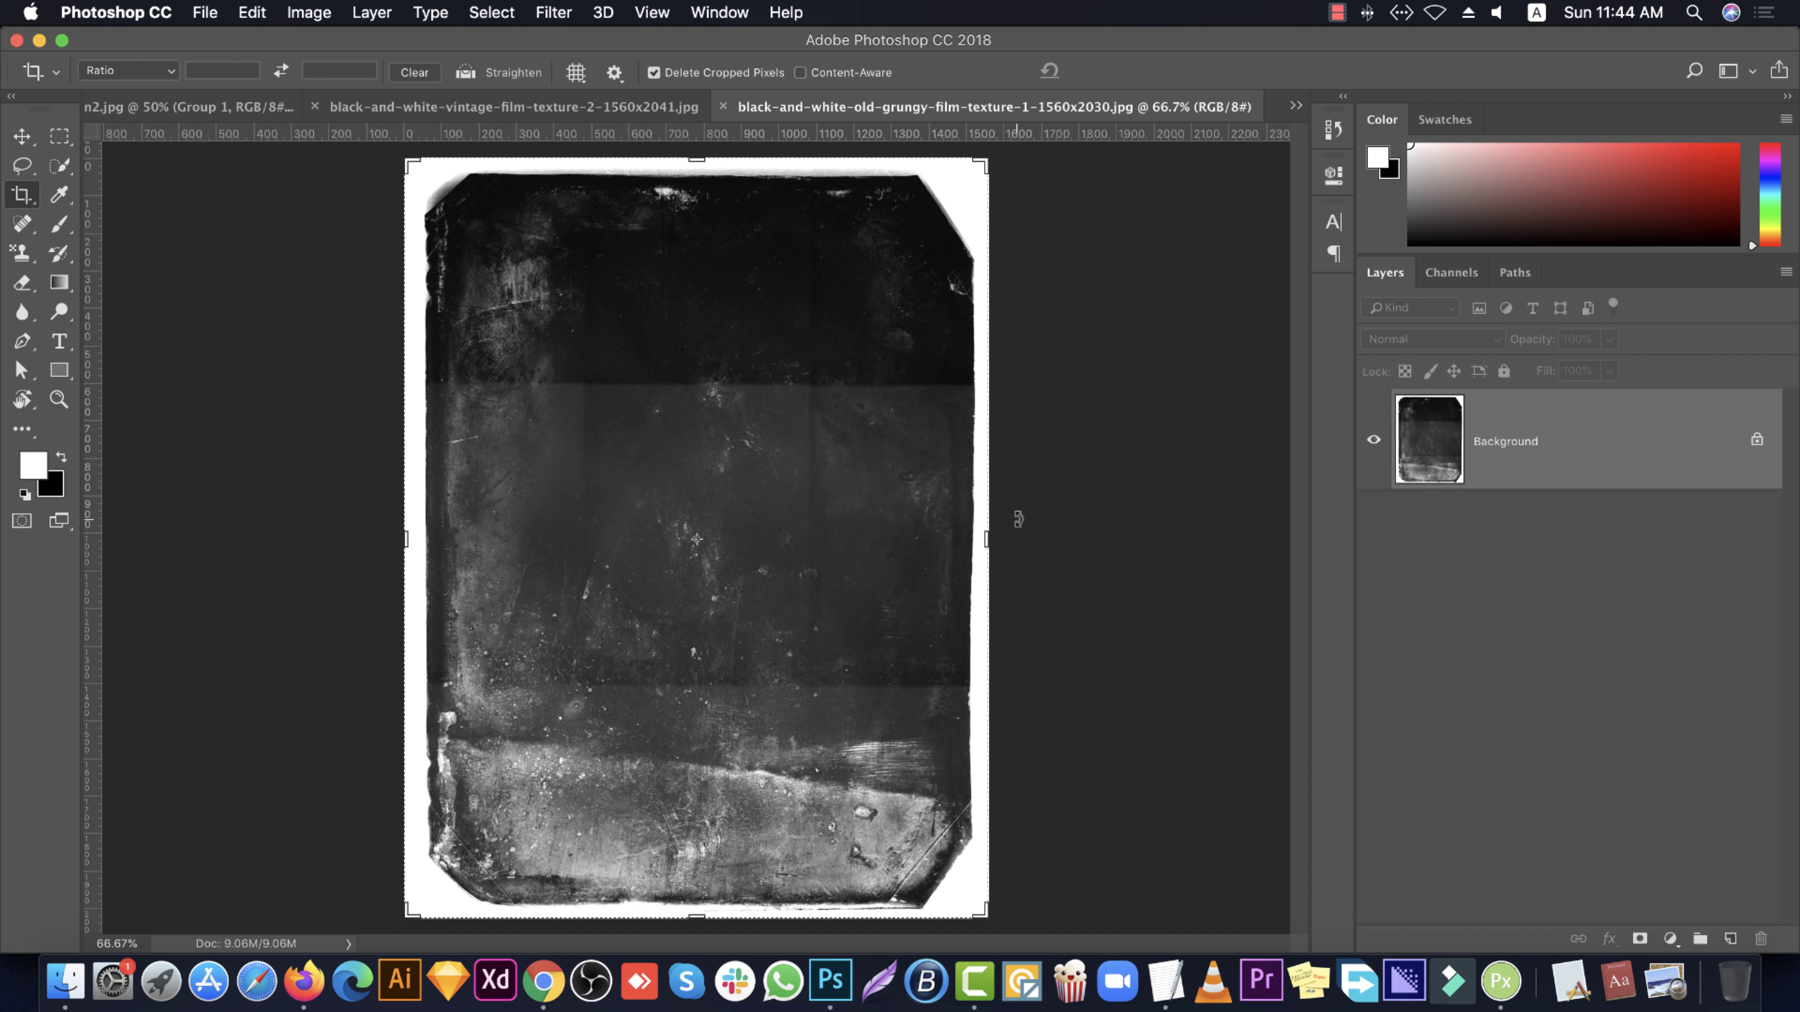
pyautogui.moveTo(693, 921); pyautogui.dragTo(693, 904)
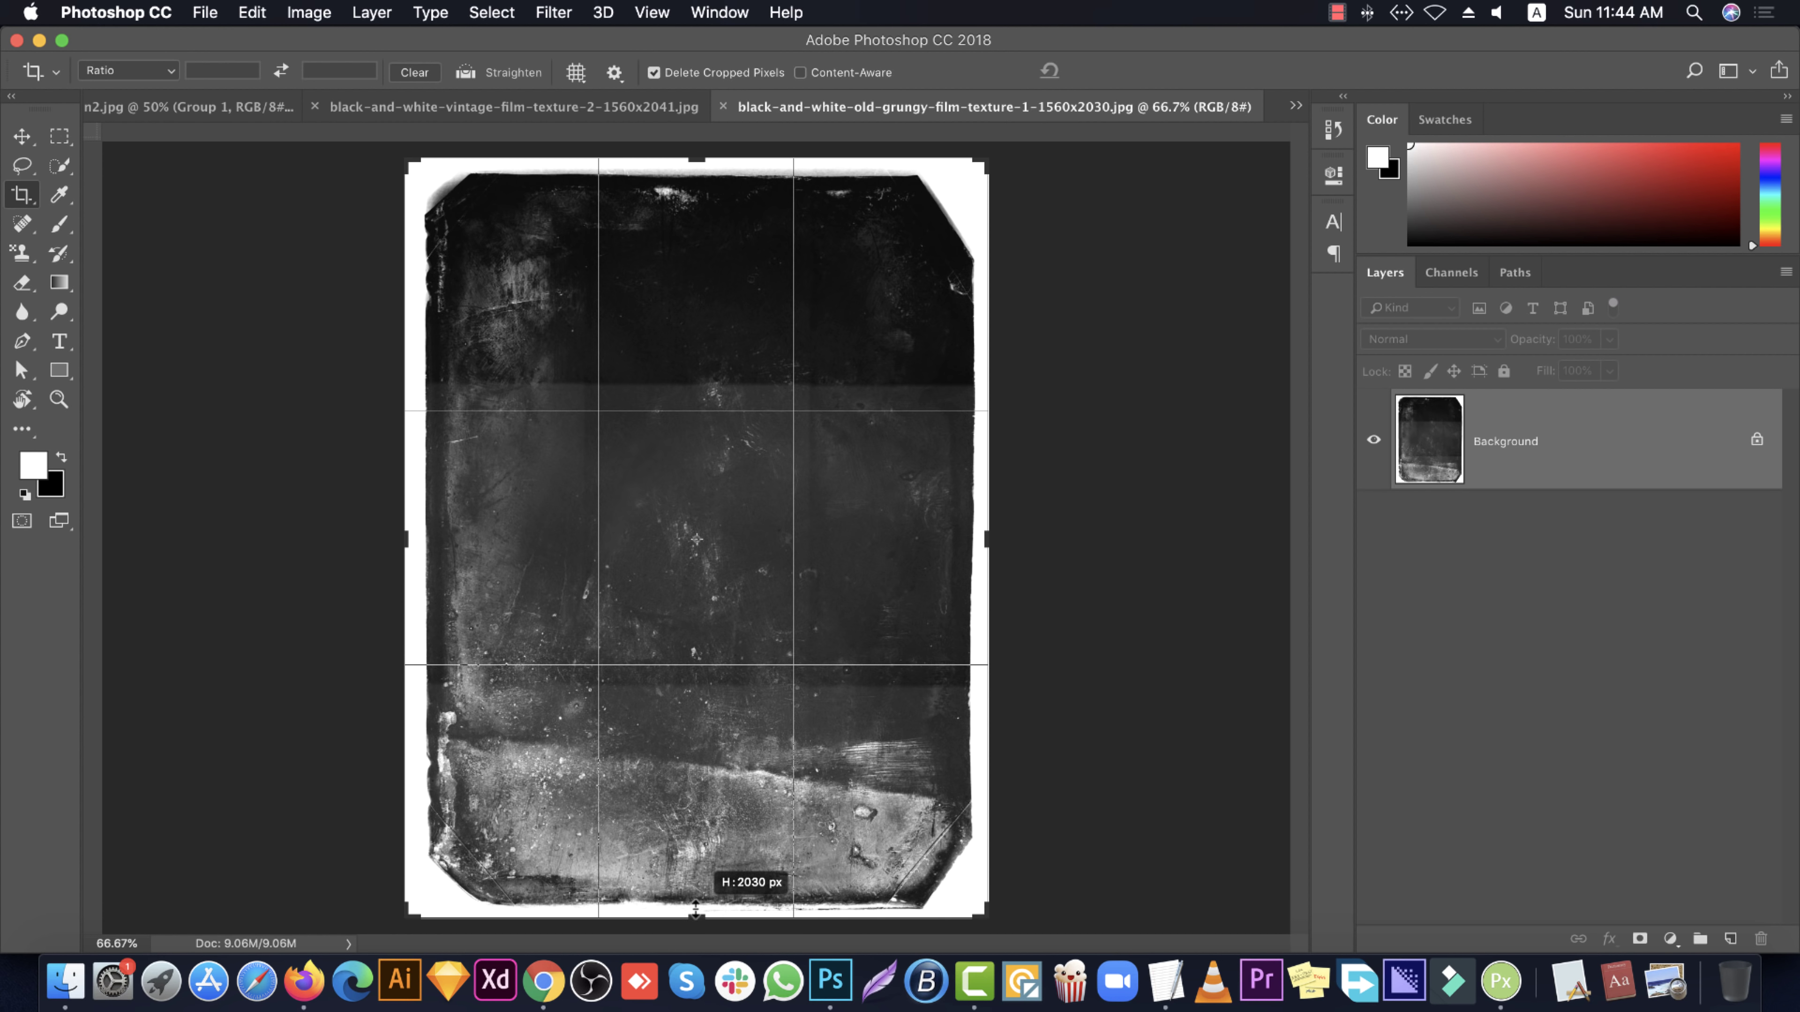
pyautogui.moveTo(985, 540); pyautogui.dragTo(973, 538)
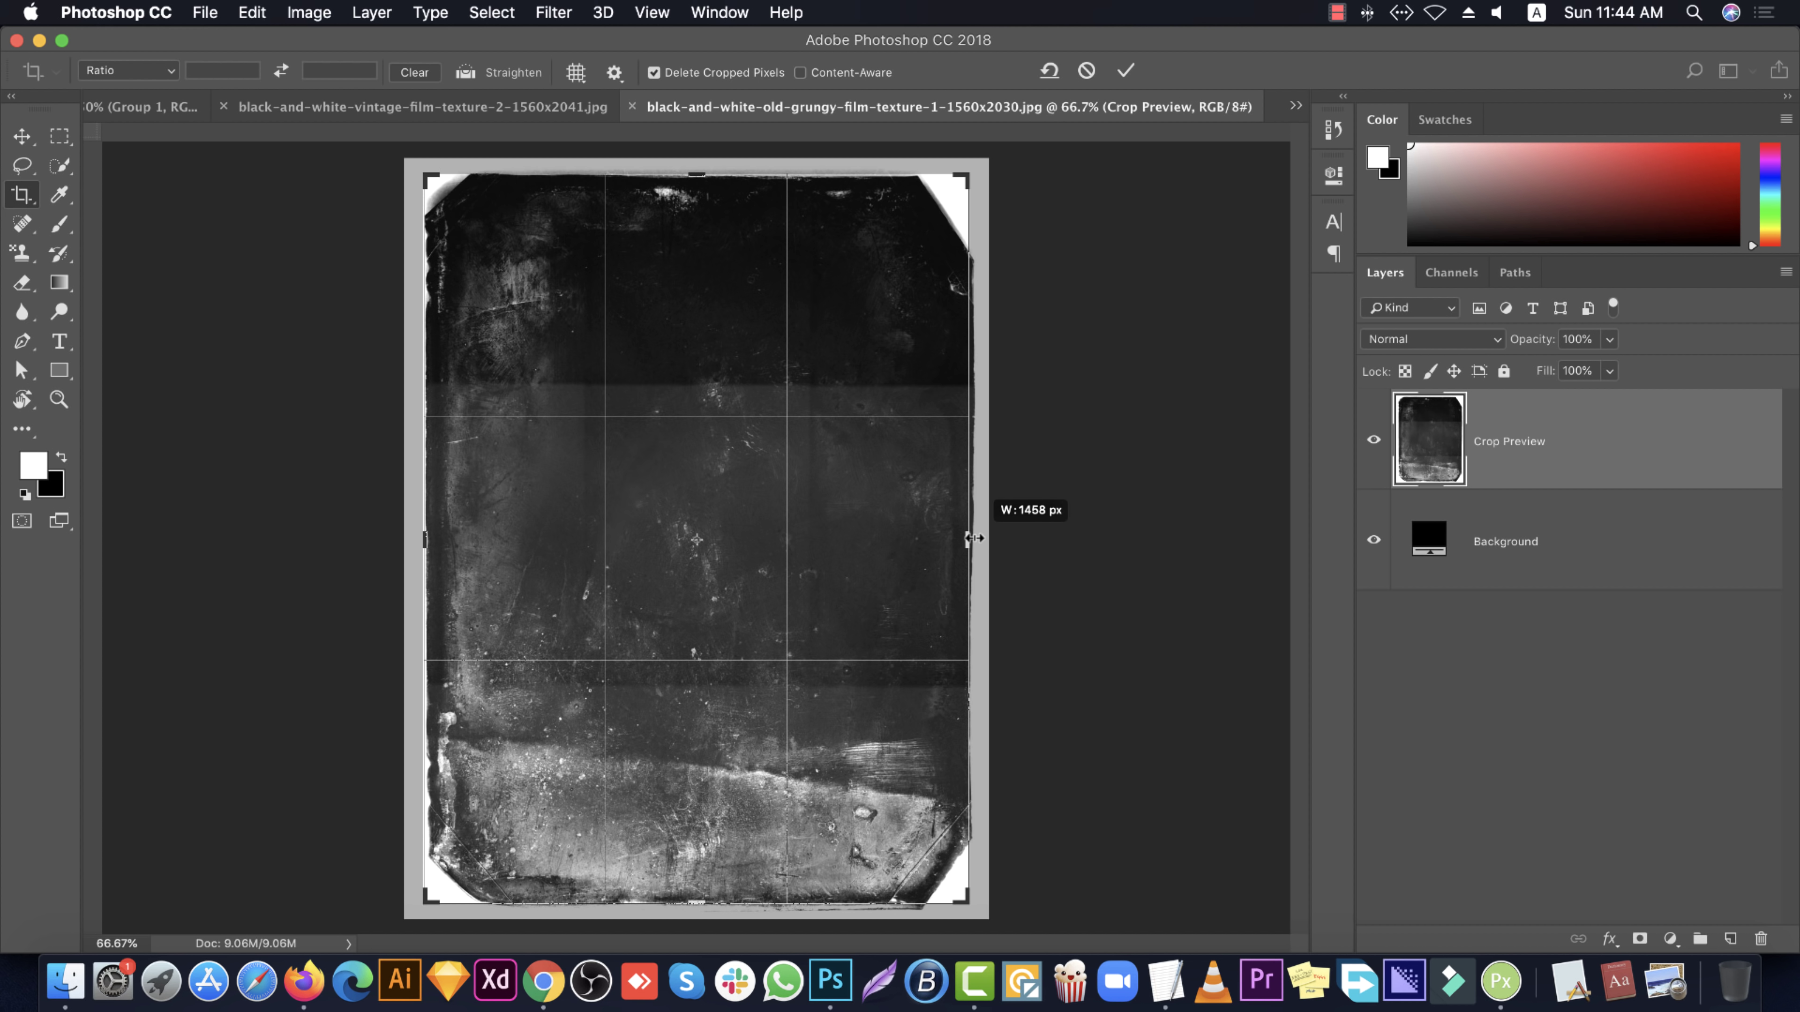
pyautogui.press('Return')
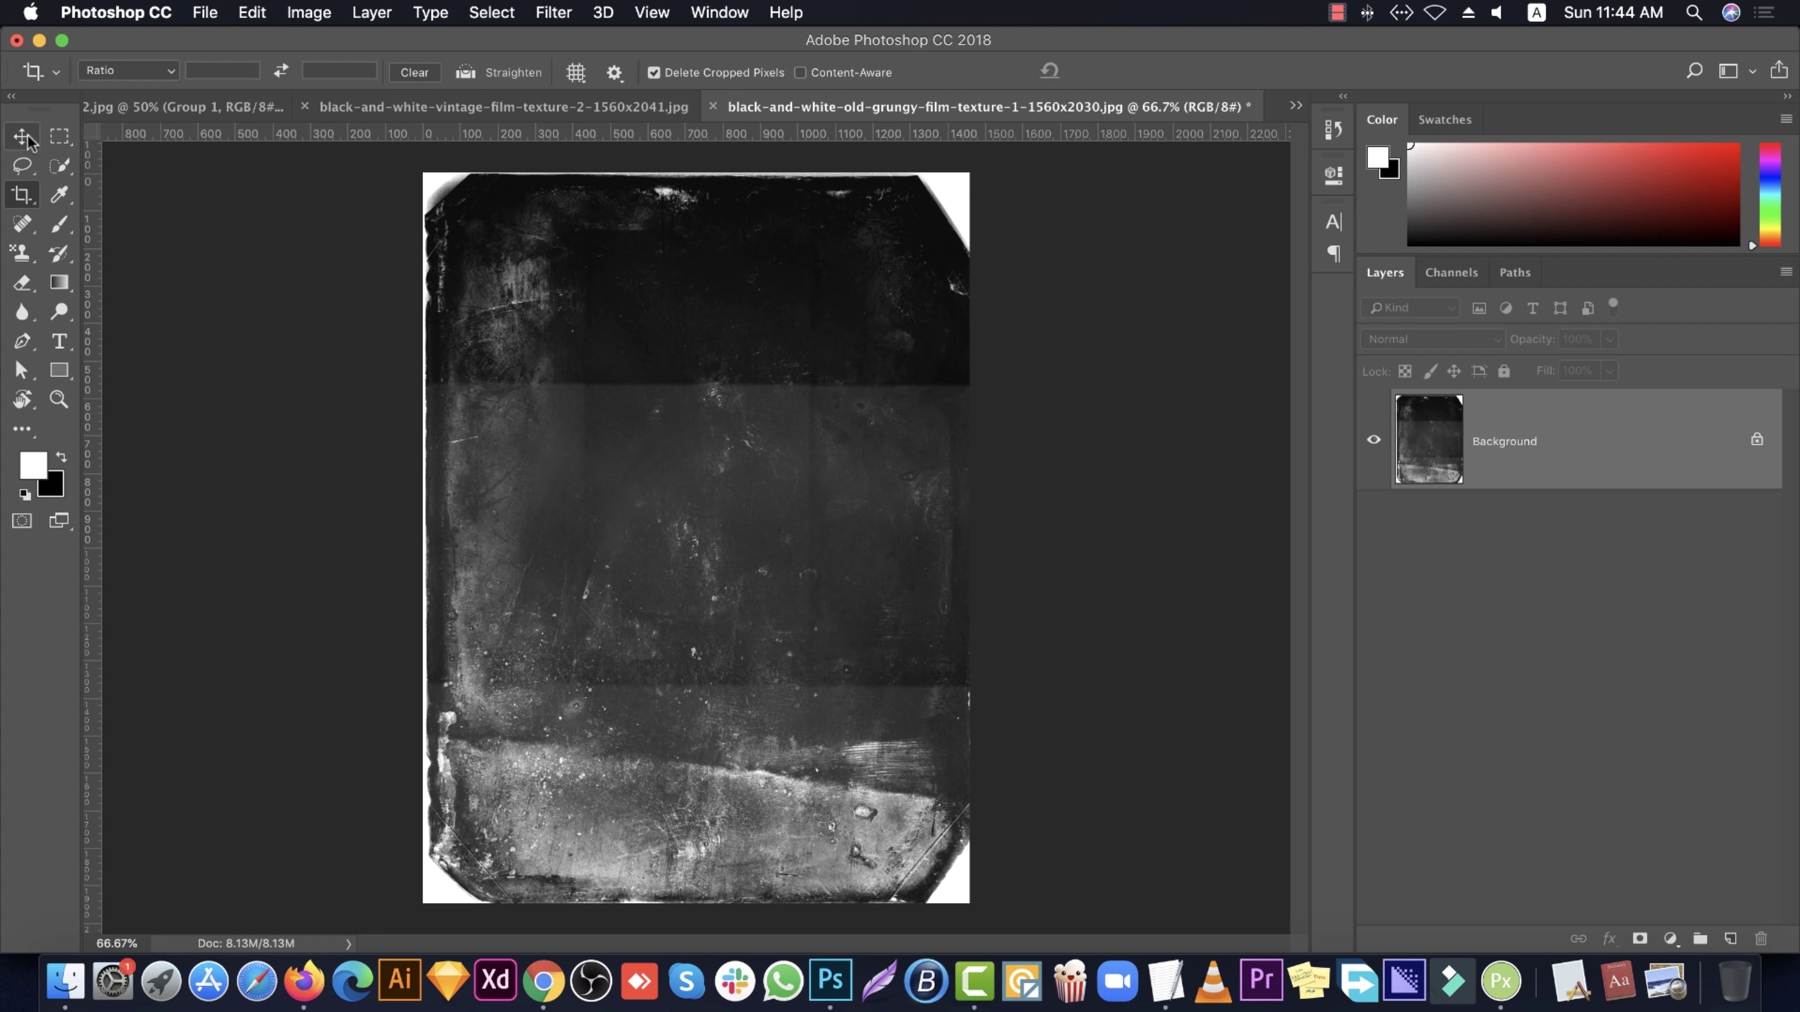
# Place the texture into forsaken2.jpg as Layer 3, rotated 90° and scaled to 162% to cover the portrait
pyautogui.click(26, 139)
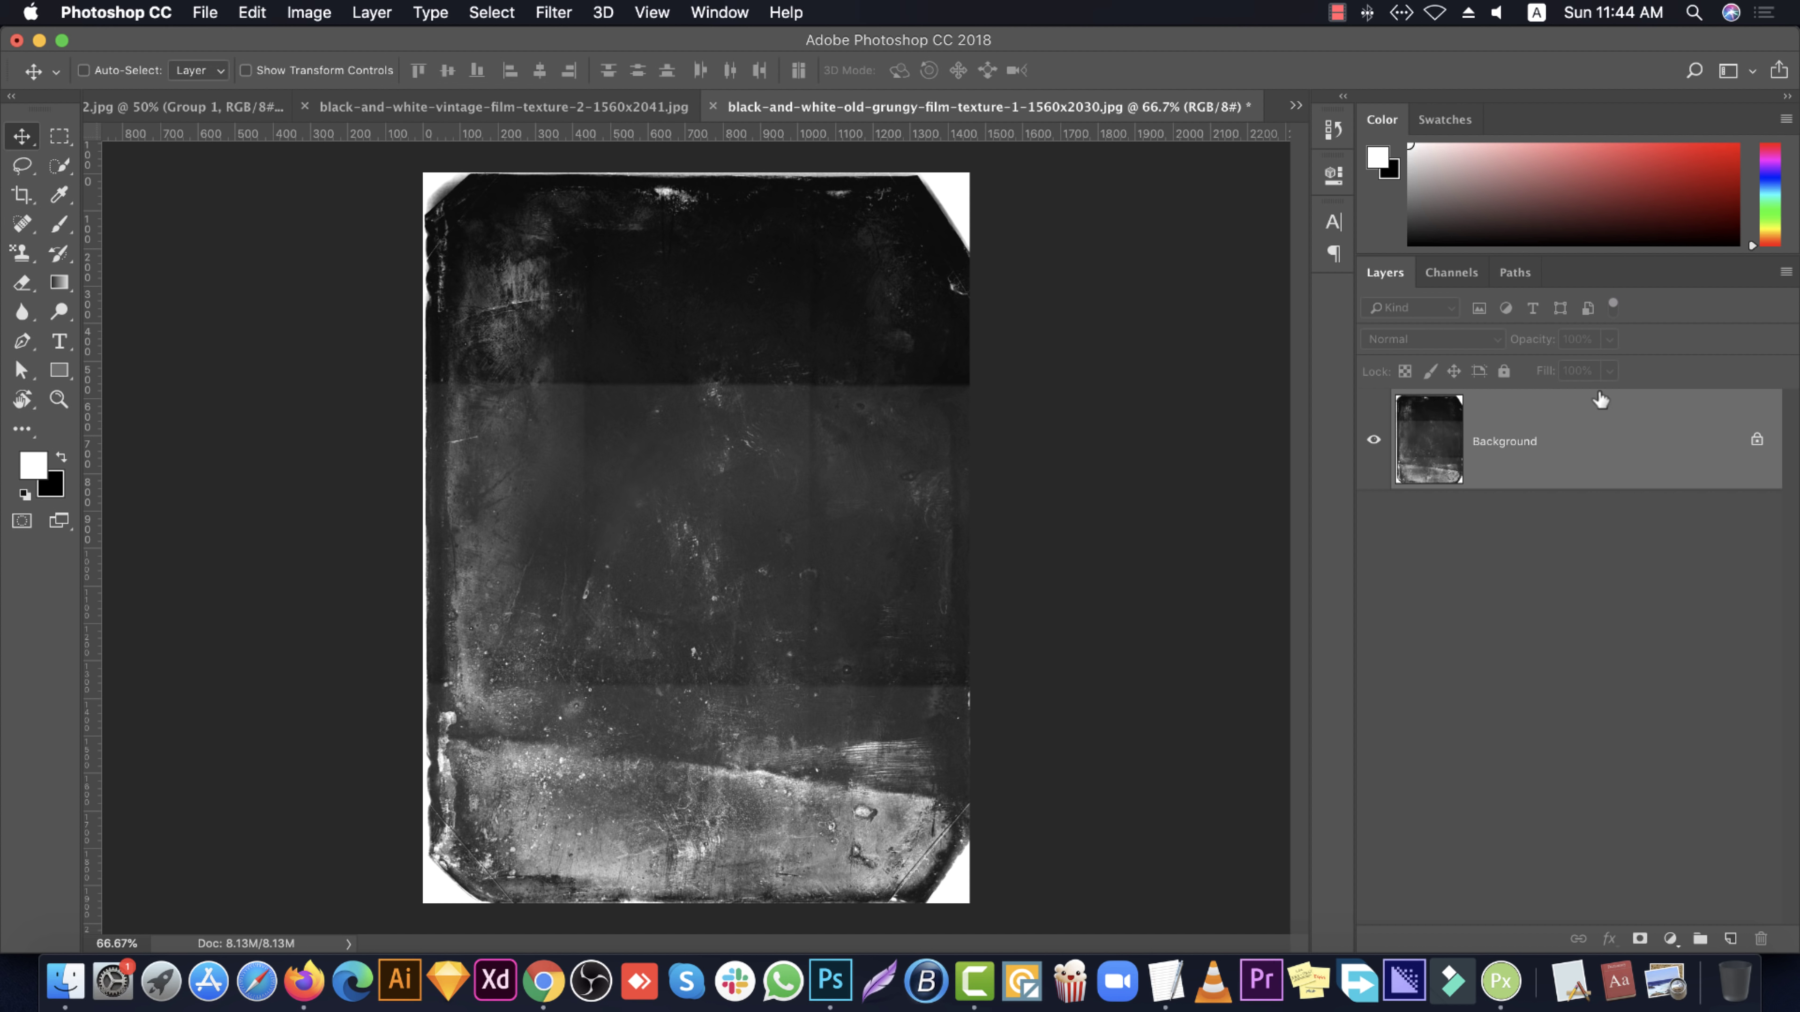
pyautogui.click(1755, 436)
pyautogui.moveTo(723, 491); pyautogui.dragTo(190, 106)
pyautogui.moveTo(649, 462)
pyautogui.mouseDown()
pyautogui.moveTo(682, 479)
pyautogui.moveTo(721, 560)
pyautogui.mouseUp()
pyautogui.press('super+t')
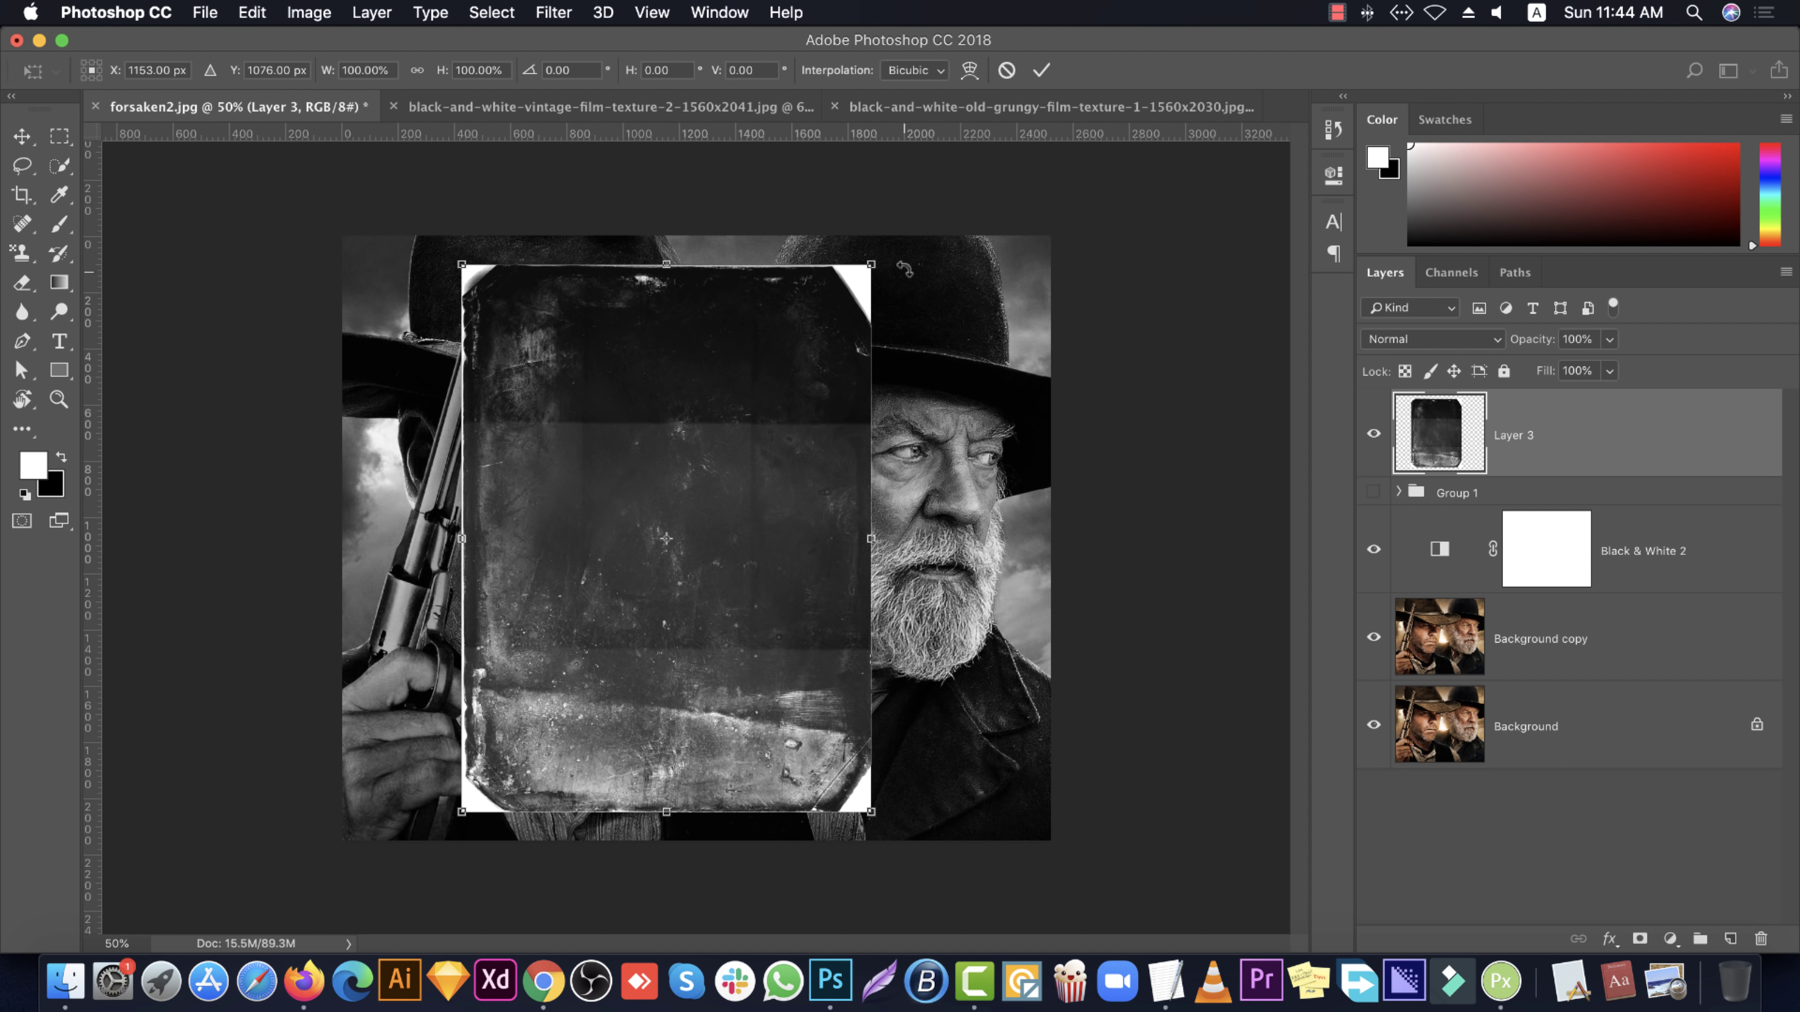
pyautogui.moveTo(886, 256)
pyautogui.keyDown('shift'); pyautogui.mouseDown()
pyautogui.moveTo(978, 772)
pyautogui.moveTo(1098, 877)
pyautogui.mouseUp(); pyautogui.keyUp('shift')
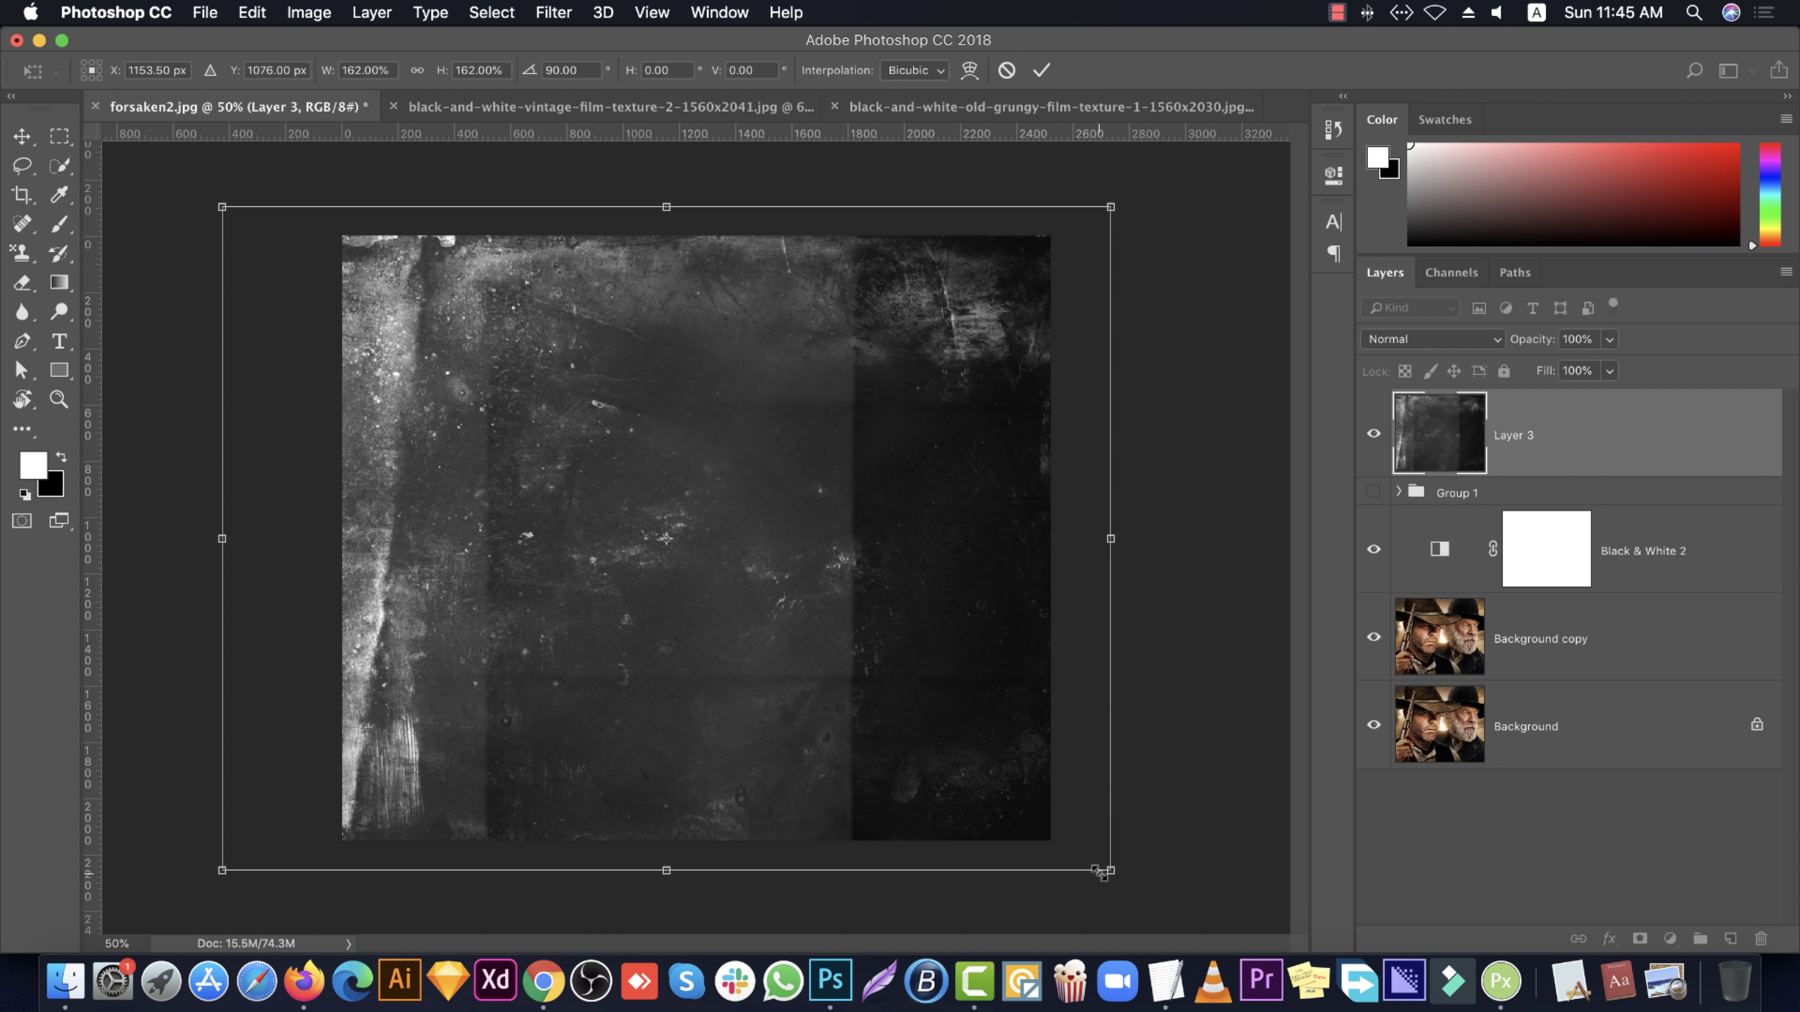
pyautogui.press('Return')
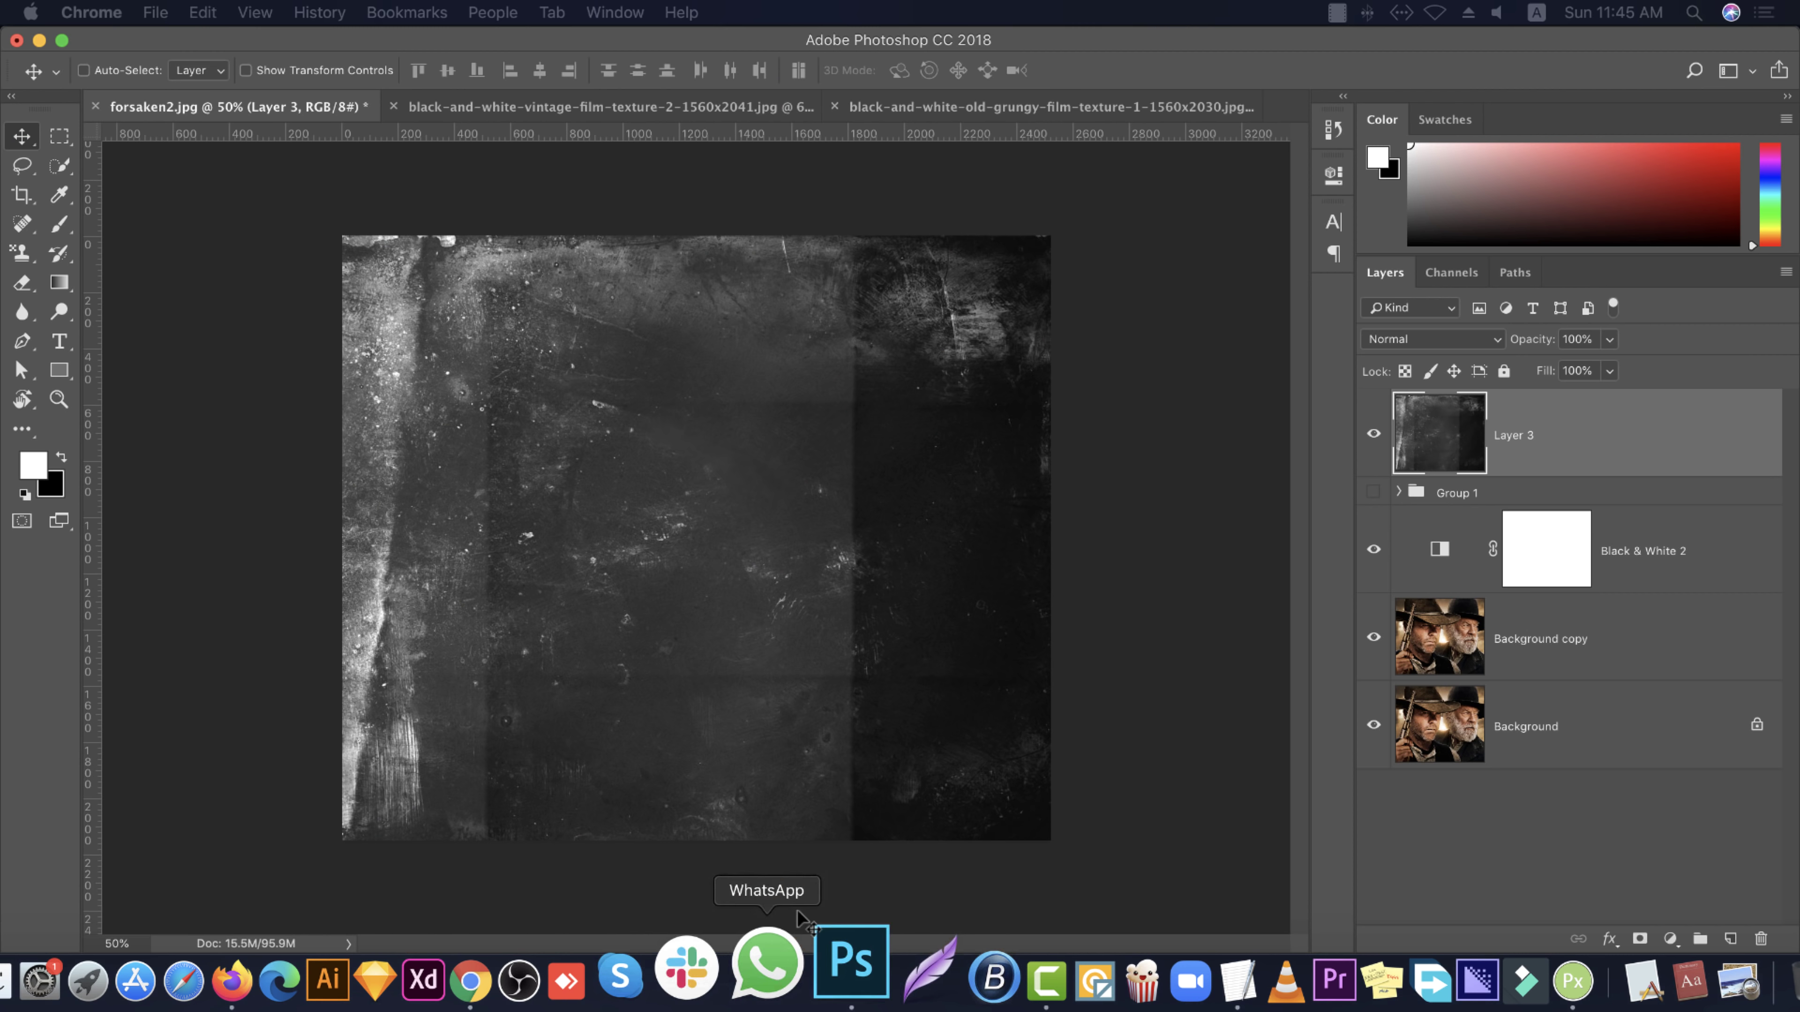
# Blend the film texture layer with Soft Light, after trying Multiply and Screen
pyautogui.click(1336, 12)
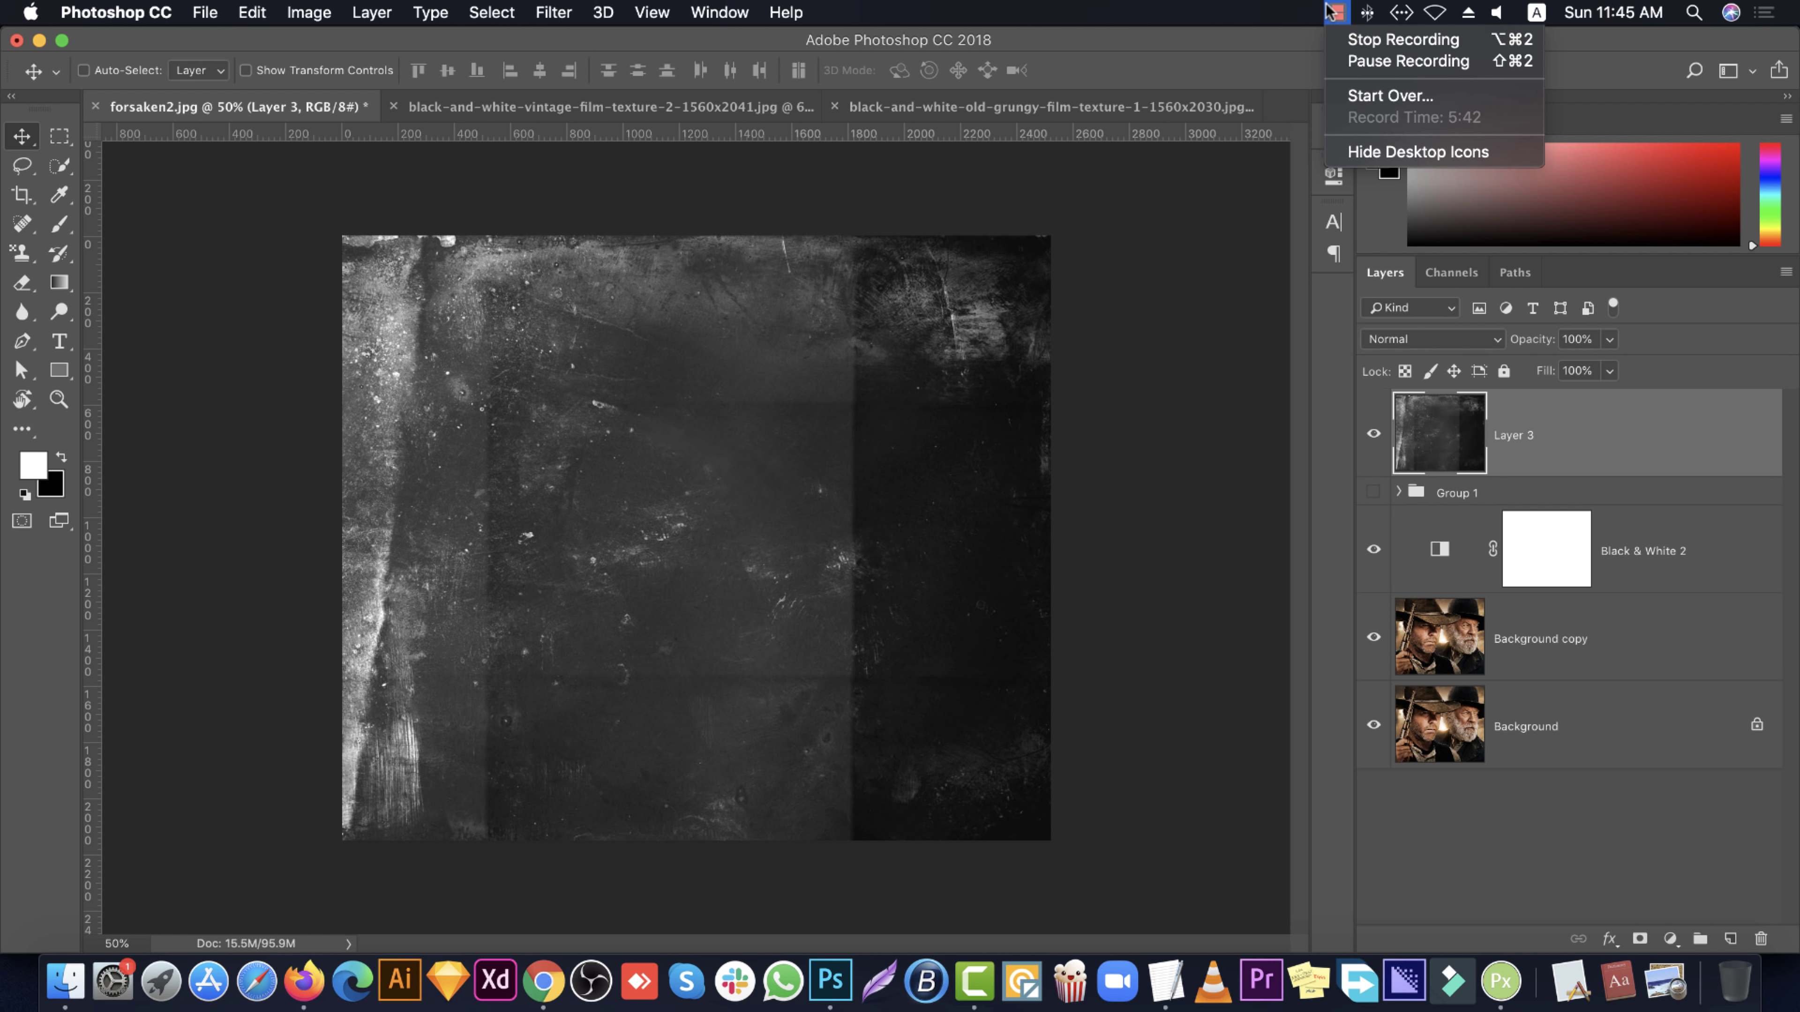
pyautogui.click(1097, 430)
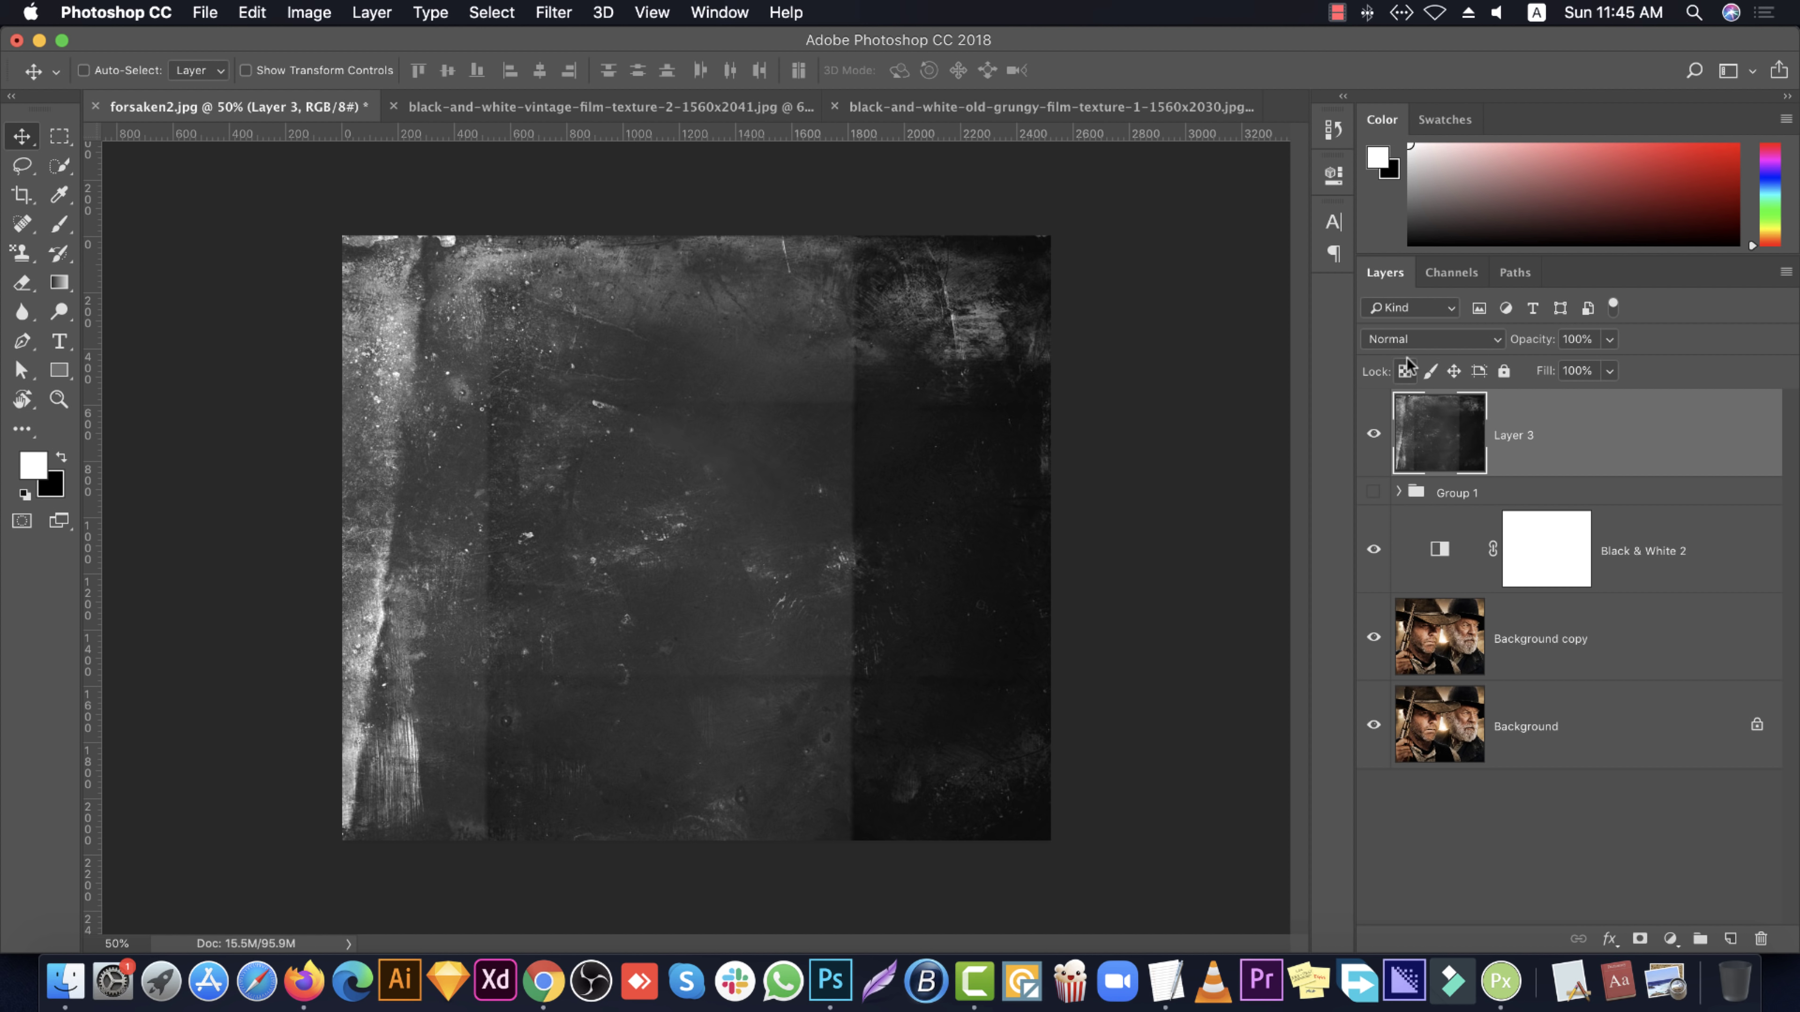
pyautogui.click(1407, 338)
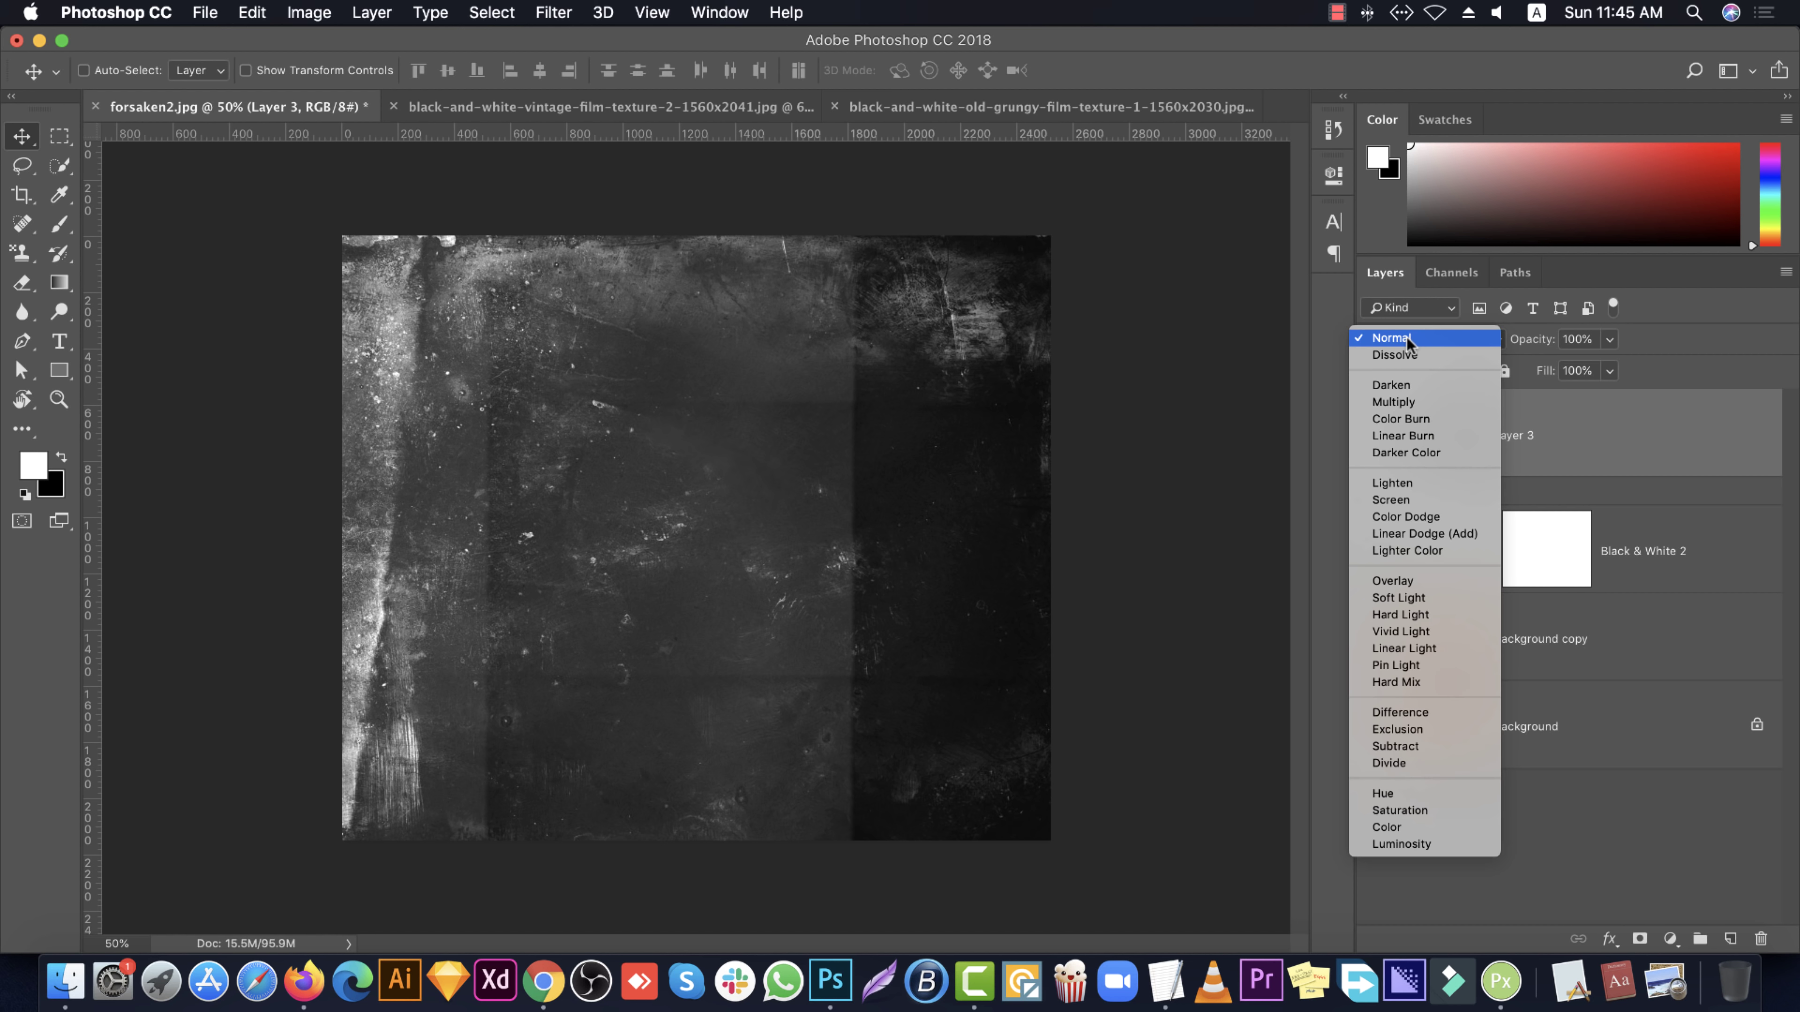
pyautogui.click(1429, 401)
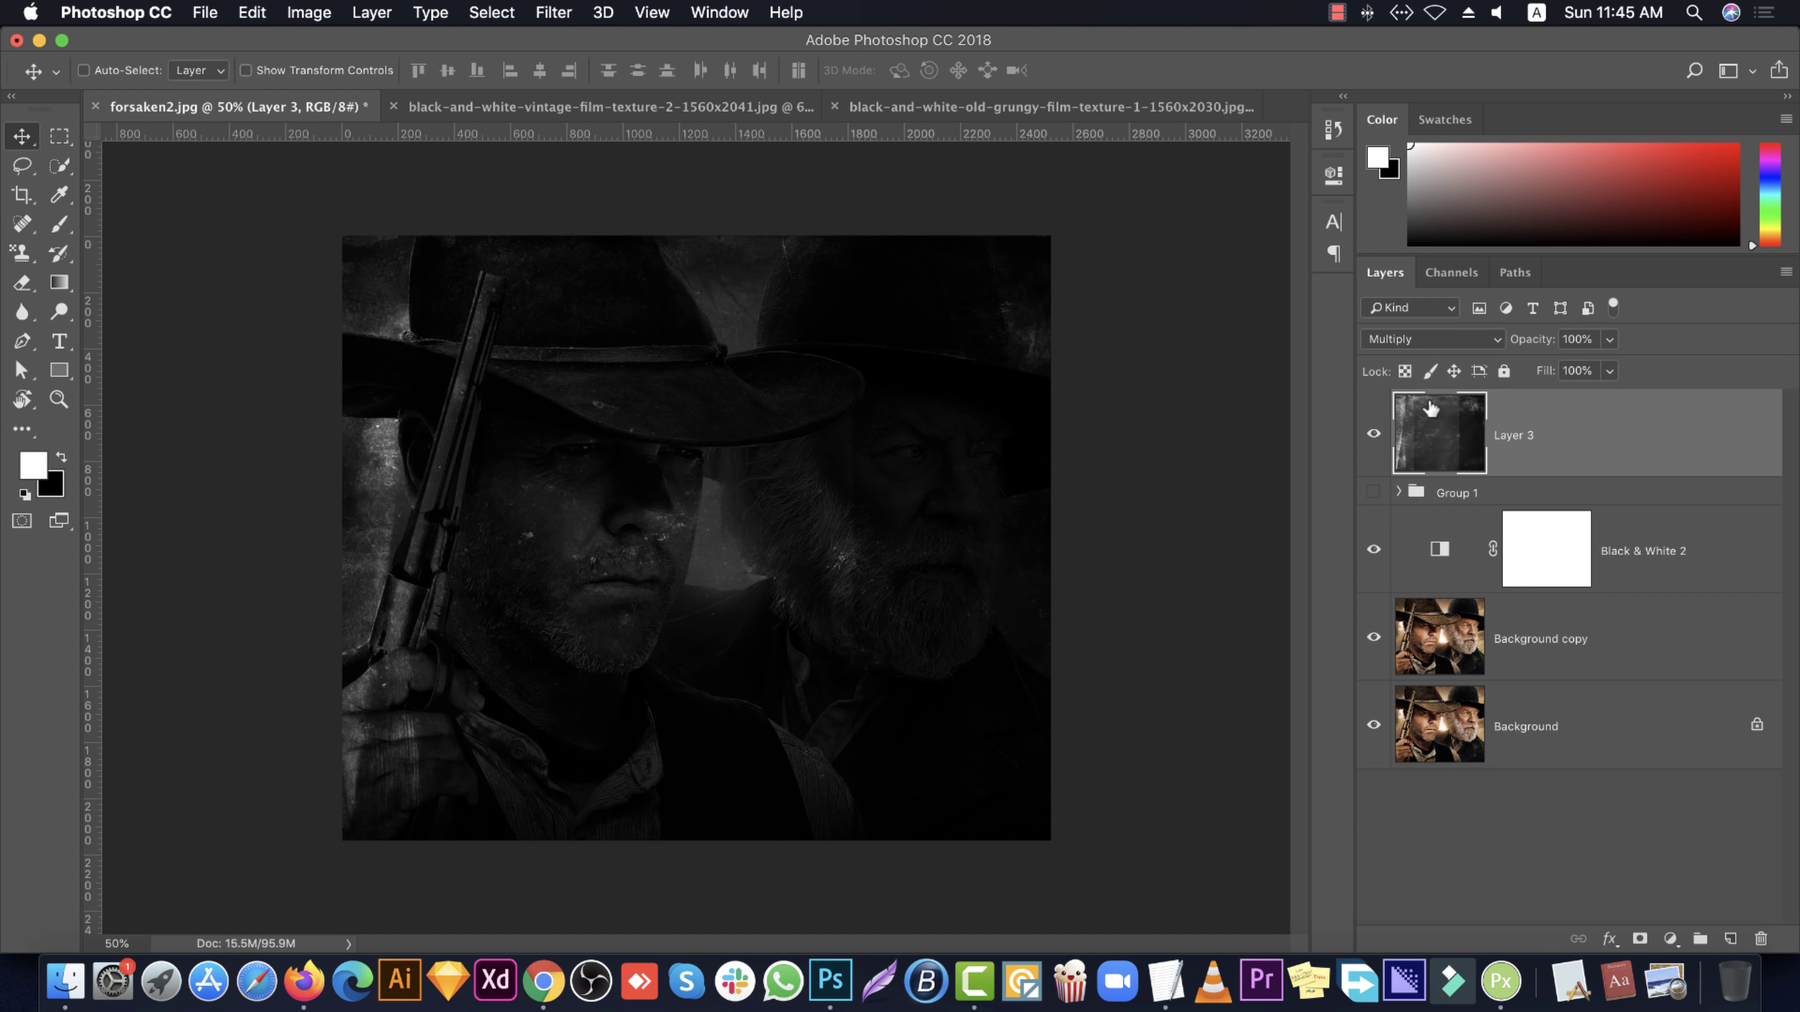
pyautogui.click(1439, 340)
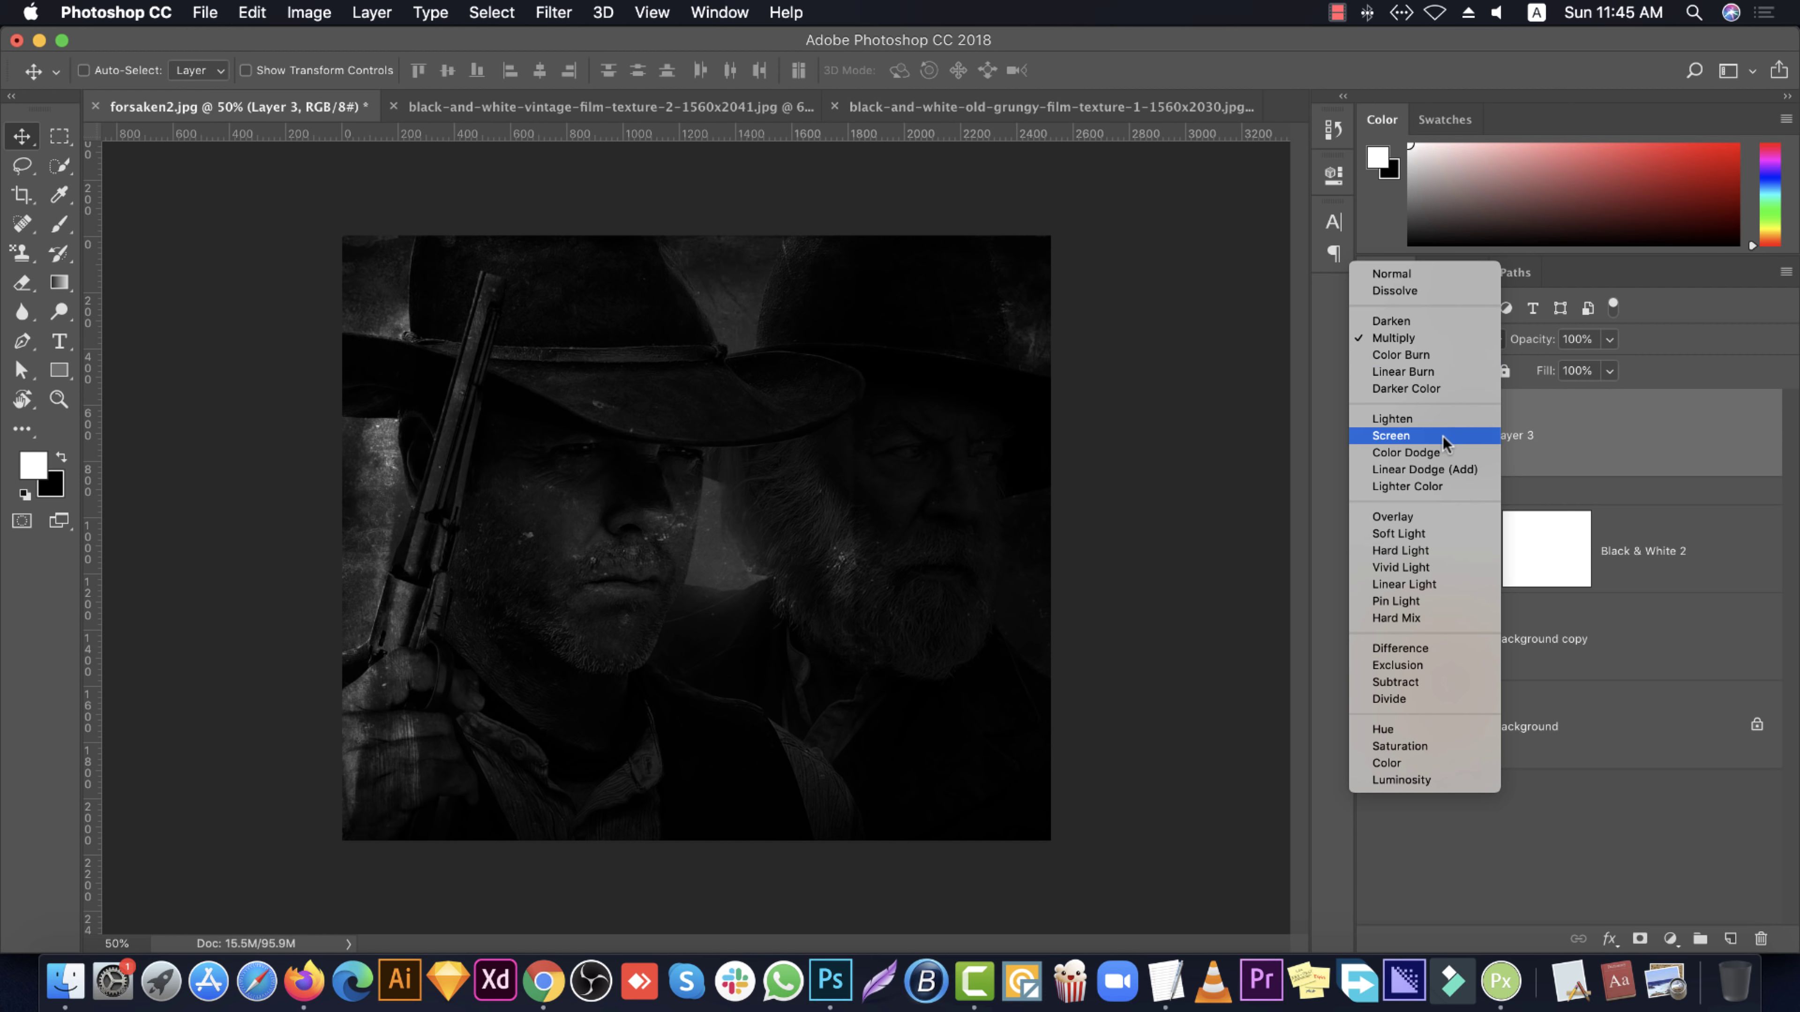
pyautogui.click(1440, 437)
pyautogui.click(1431, 343)
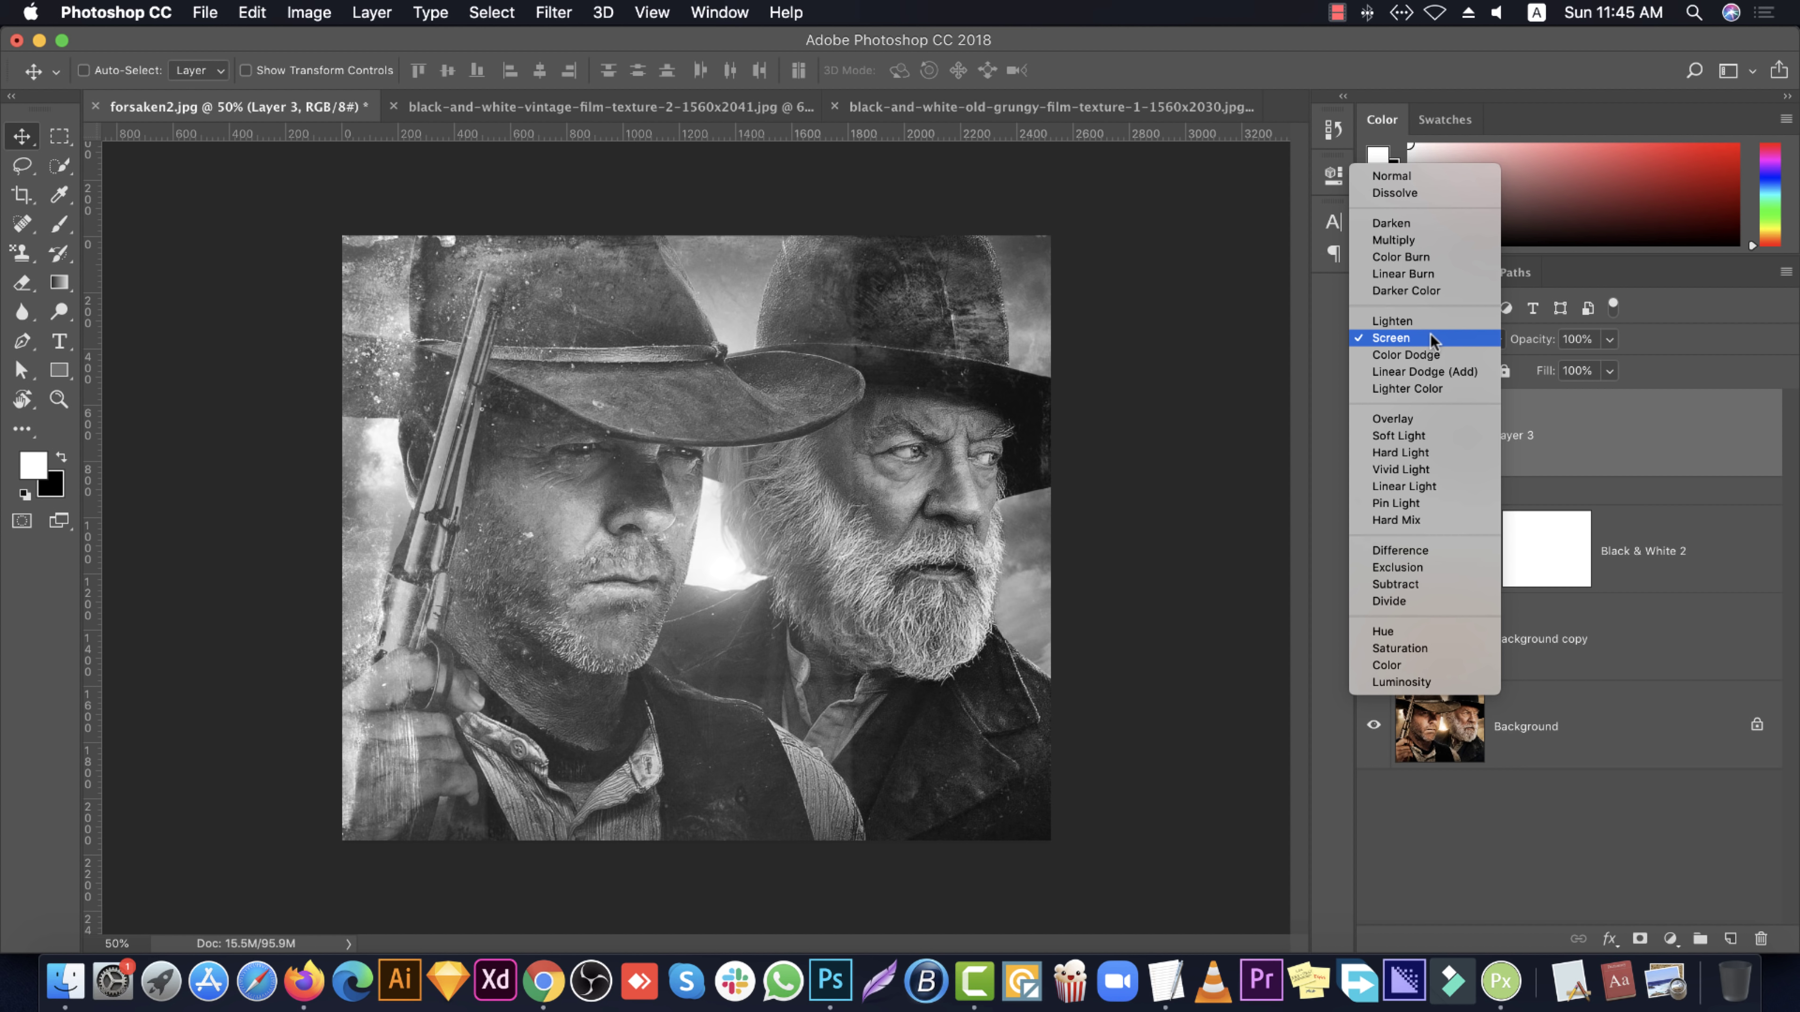
pyautogui.click(1435, 437)
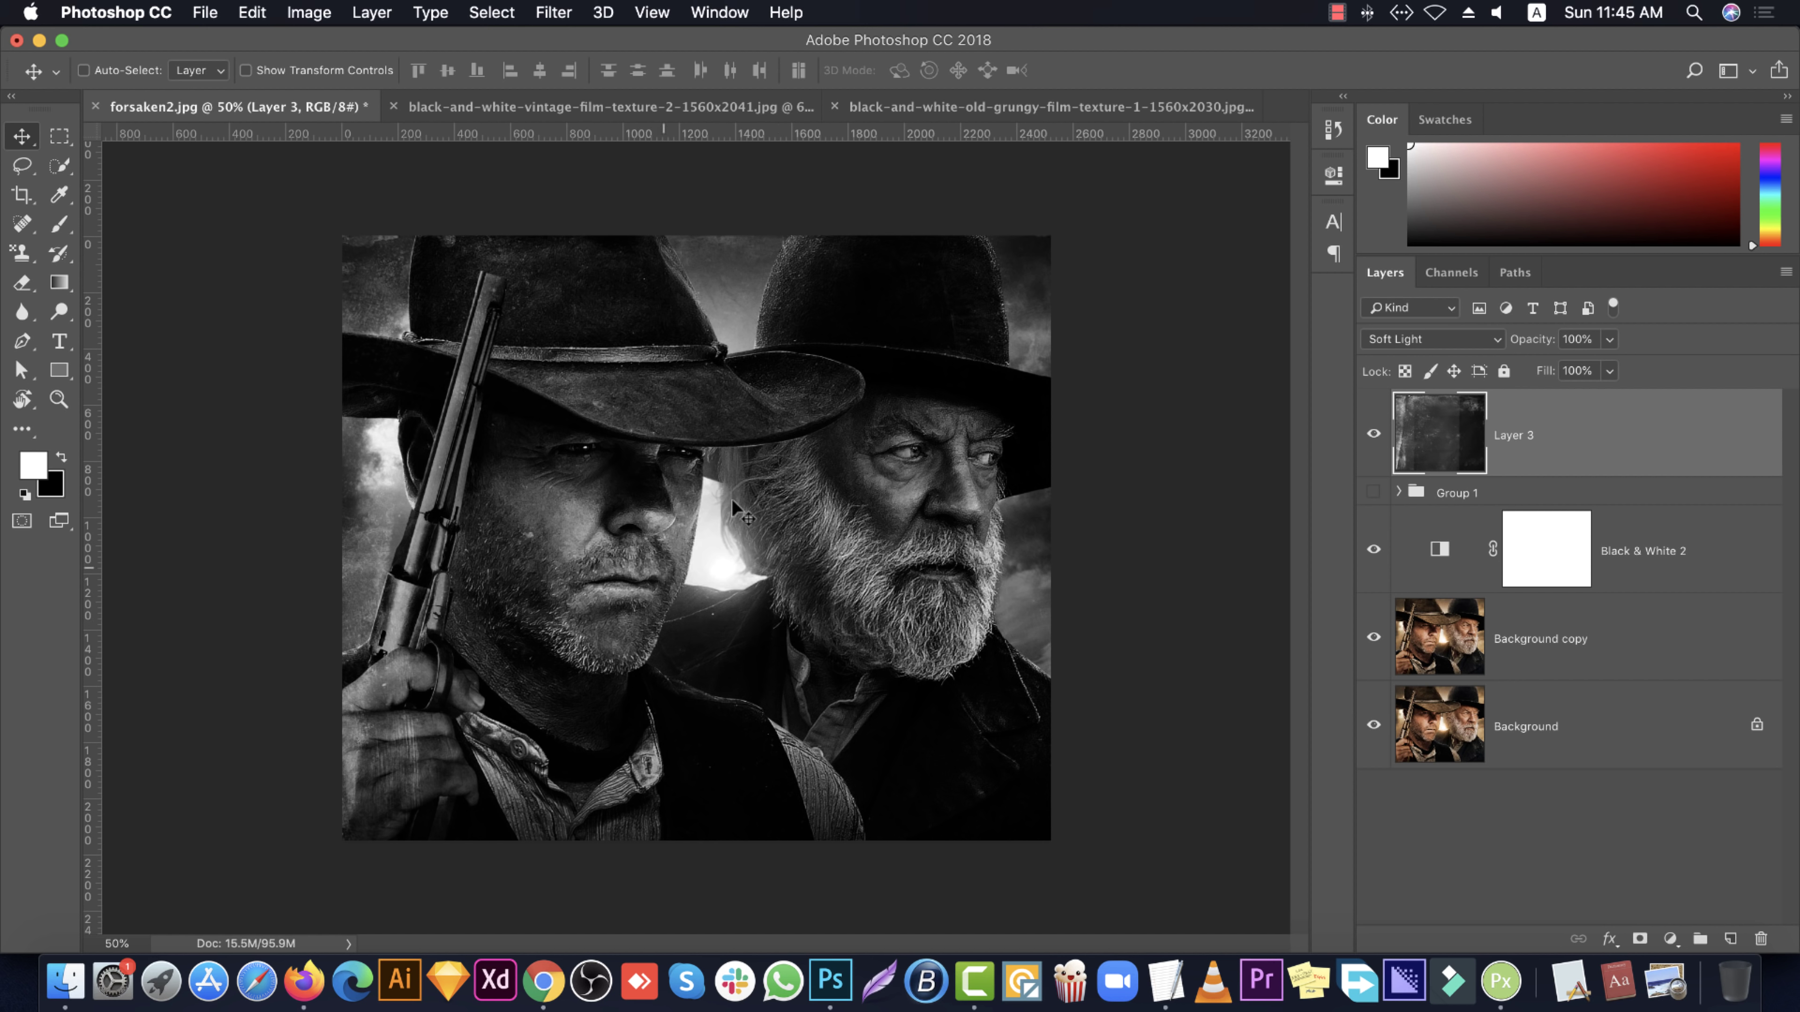
pyautogui.click(1670, 940)
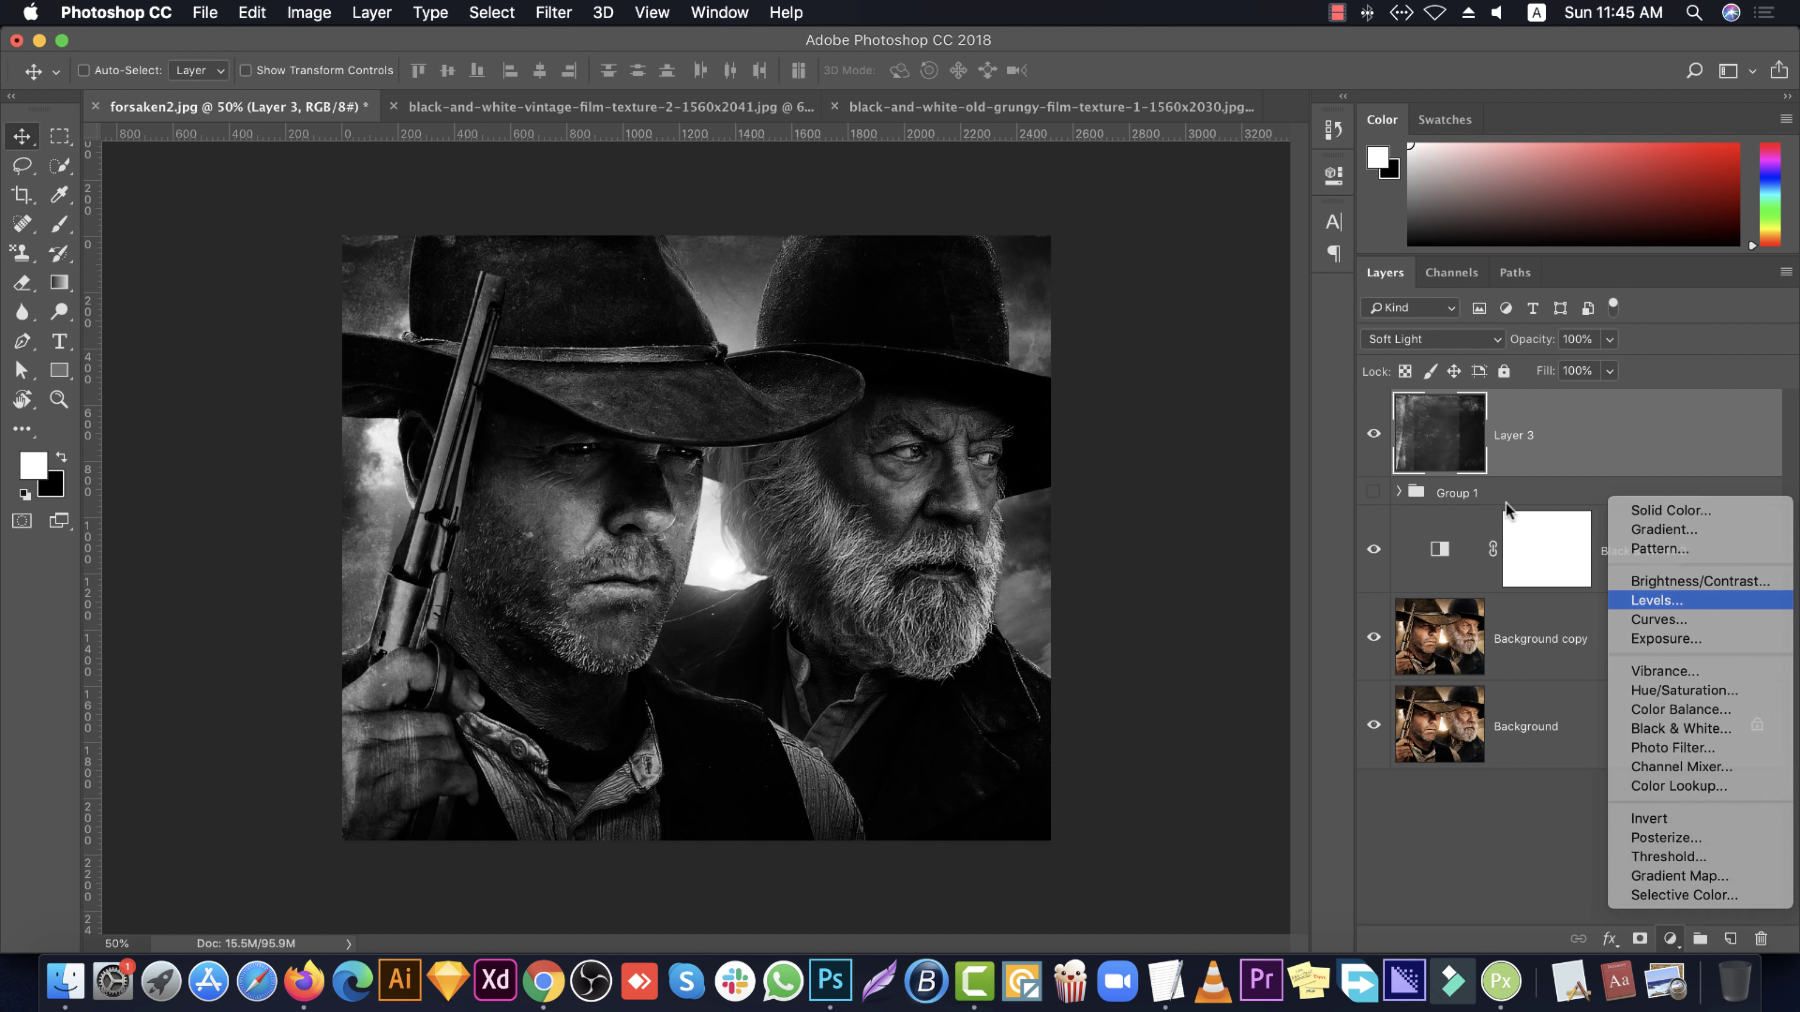
# Add a Levels adjustment above the texture with output black raised to 31
pyautogui.click(1658, 600)
pyautogui.moveTo(1038, 462); pyautogui.dragTo(1064, 463)
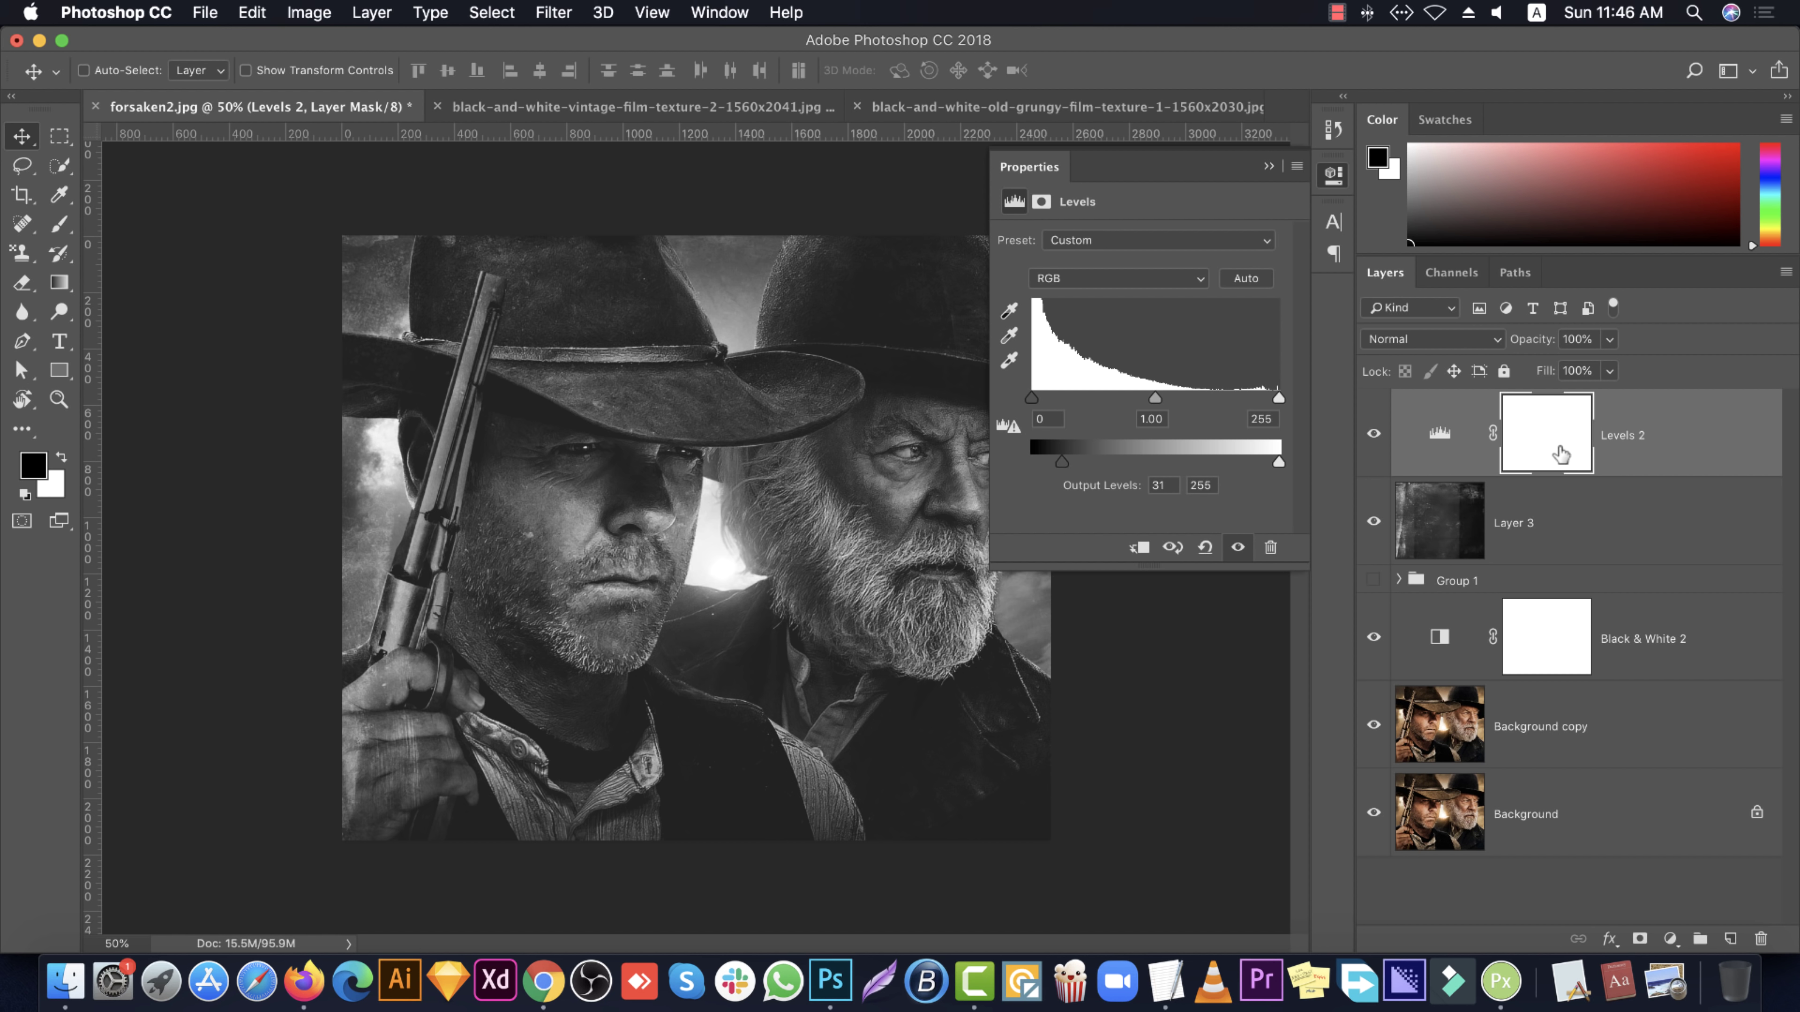
pyautogui.click(1592, 551)
pyautogui.click(1587, 443)
pyautogui.click(1471, 511)
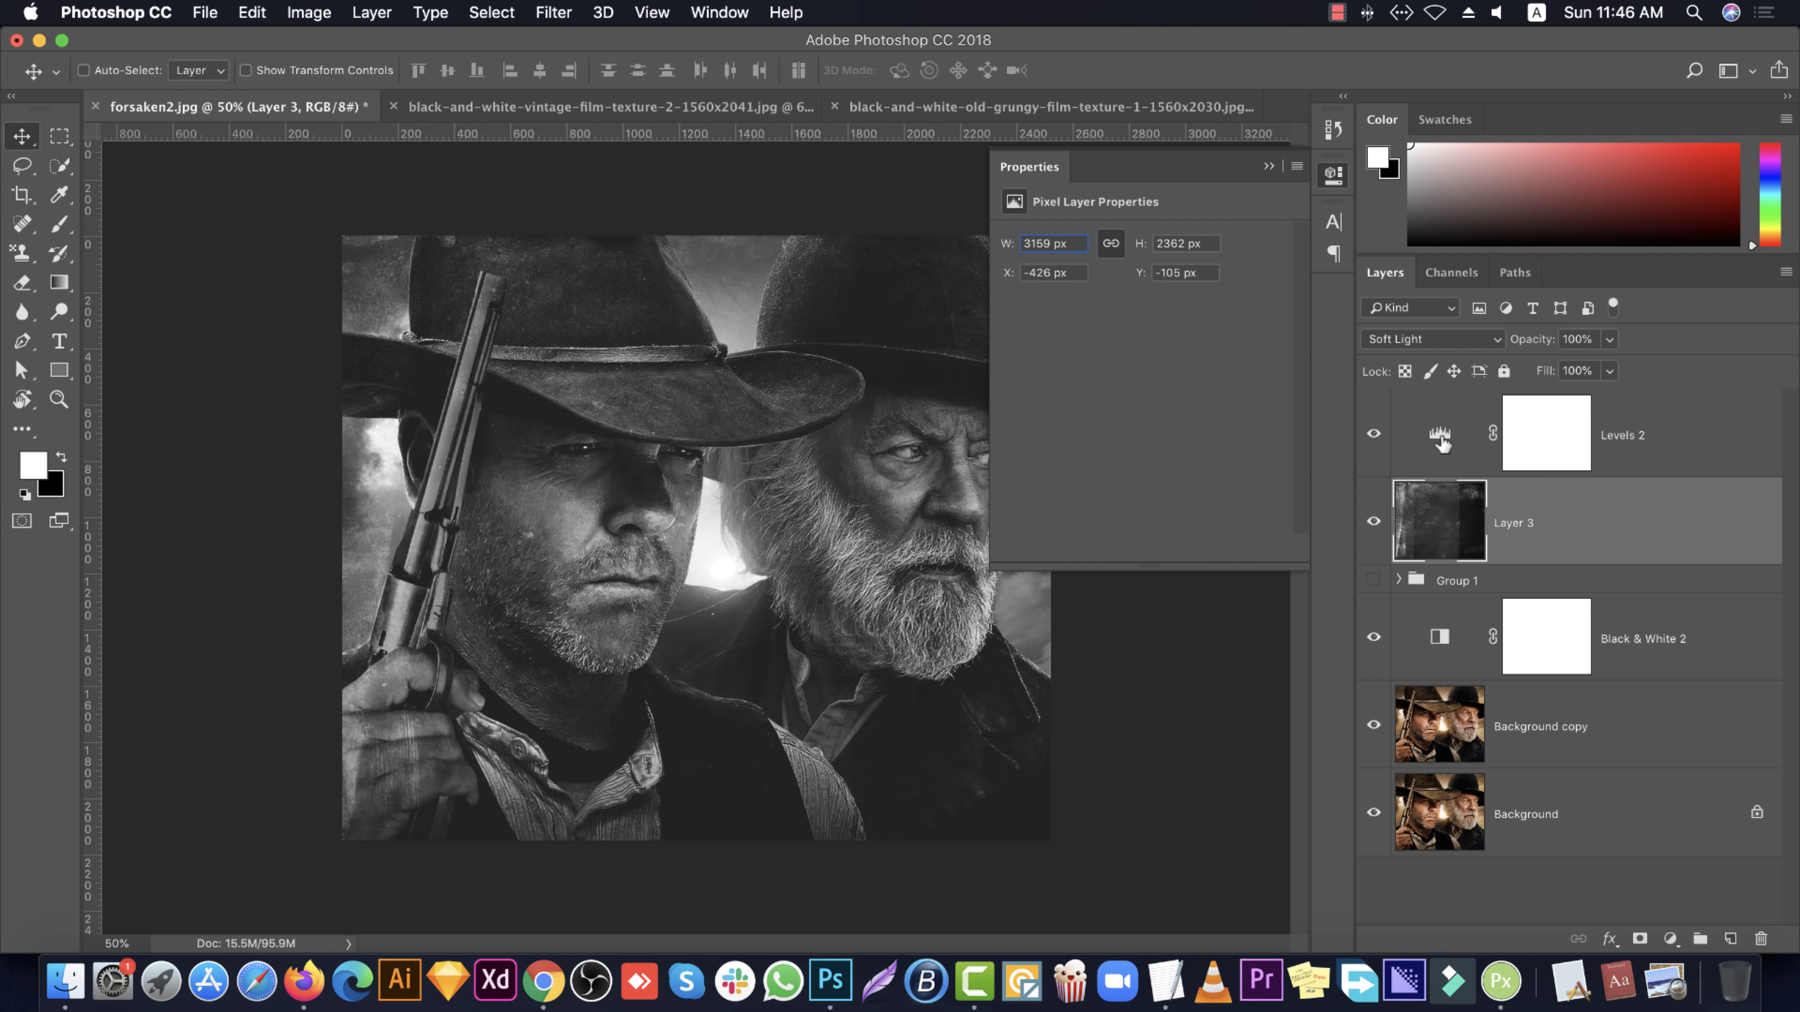
pyautogui.click(1442, 436)
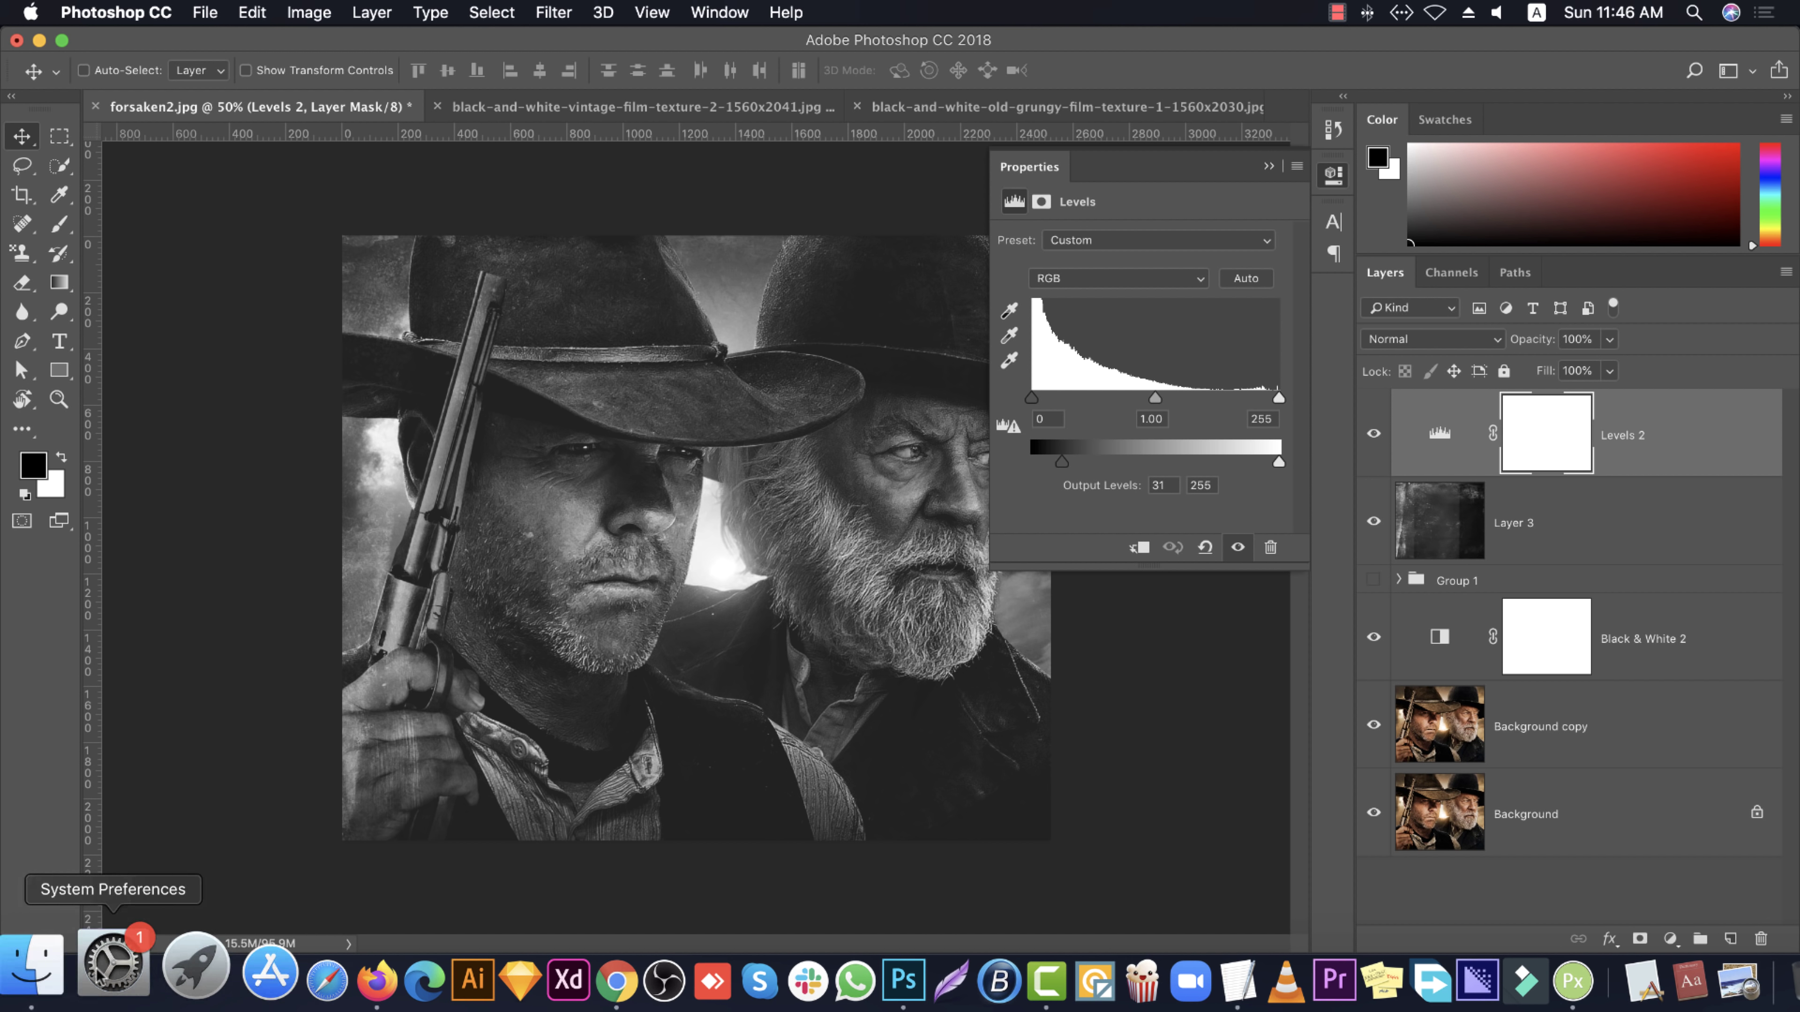
# Open BcoiSCA=--nh.jpg from the Vintage Photo Effect dust texture folder in Photoshop
pyautogui.click(65, 980)
pyautogui.click(716, 231)
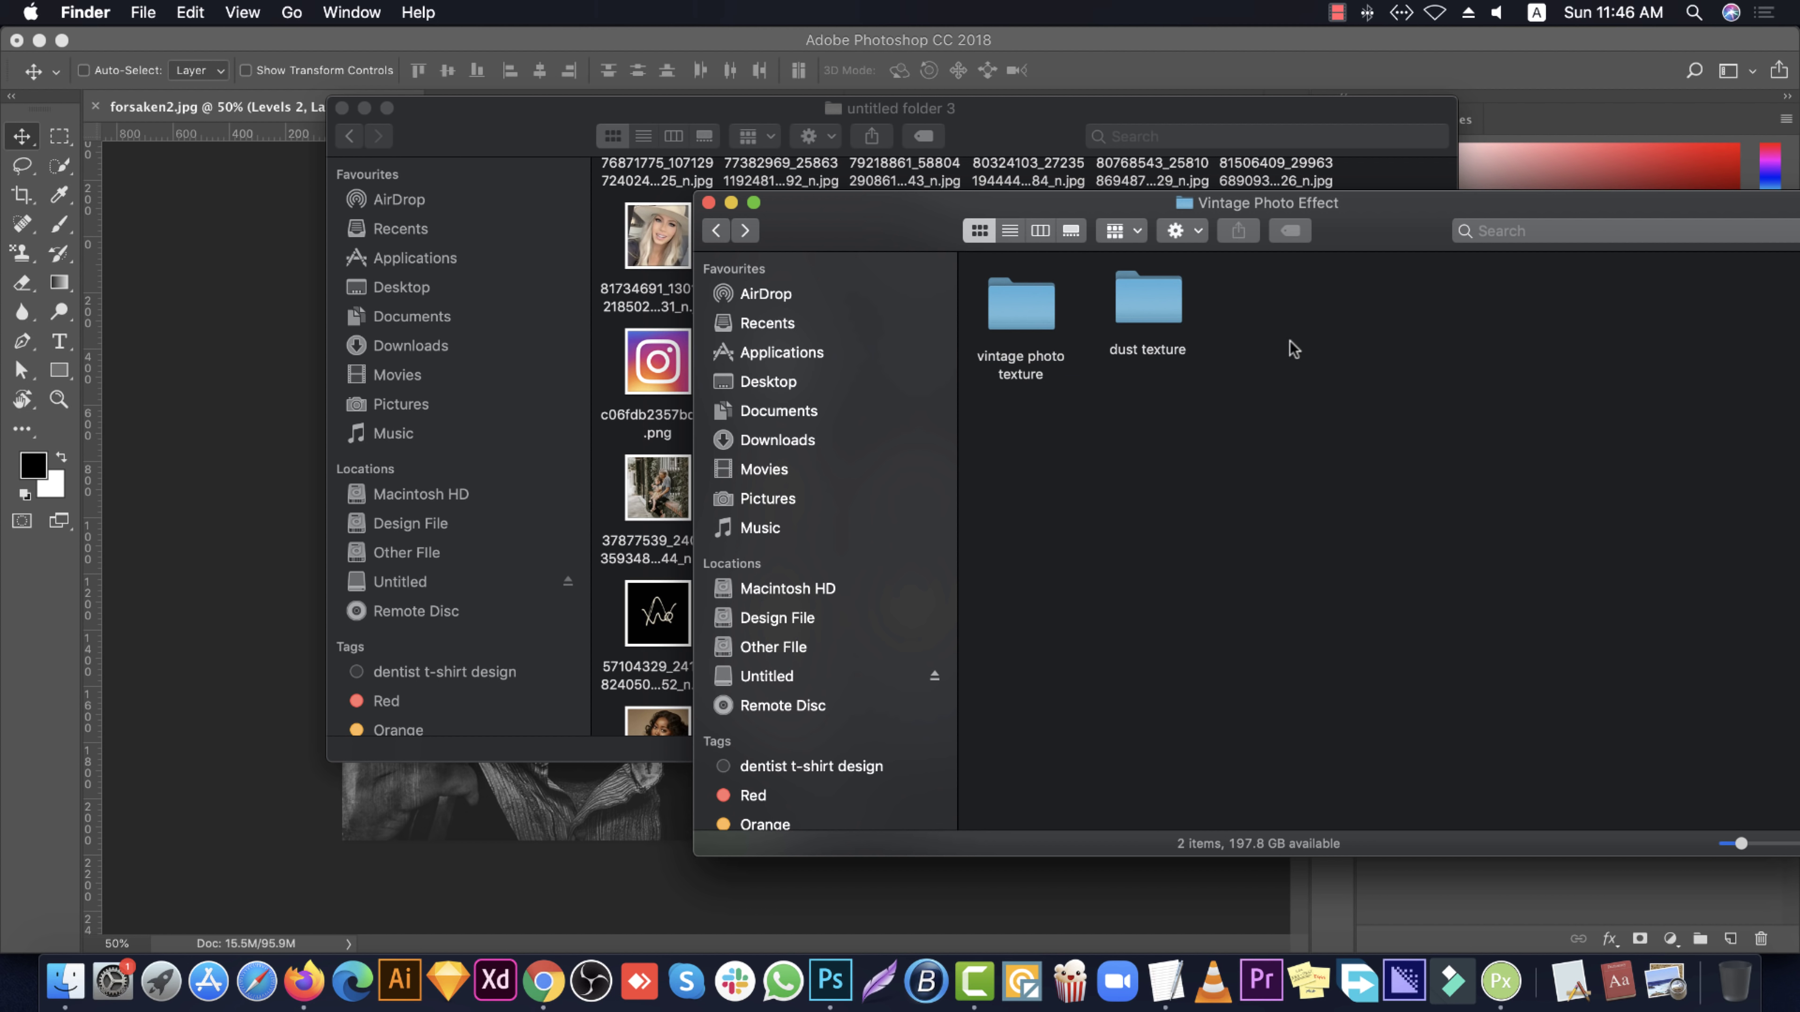
pyautogui.doubleClick(1145, 301)
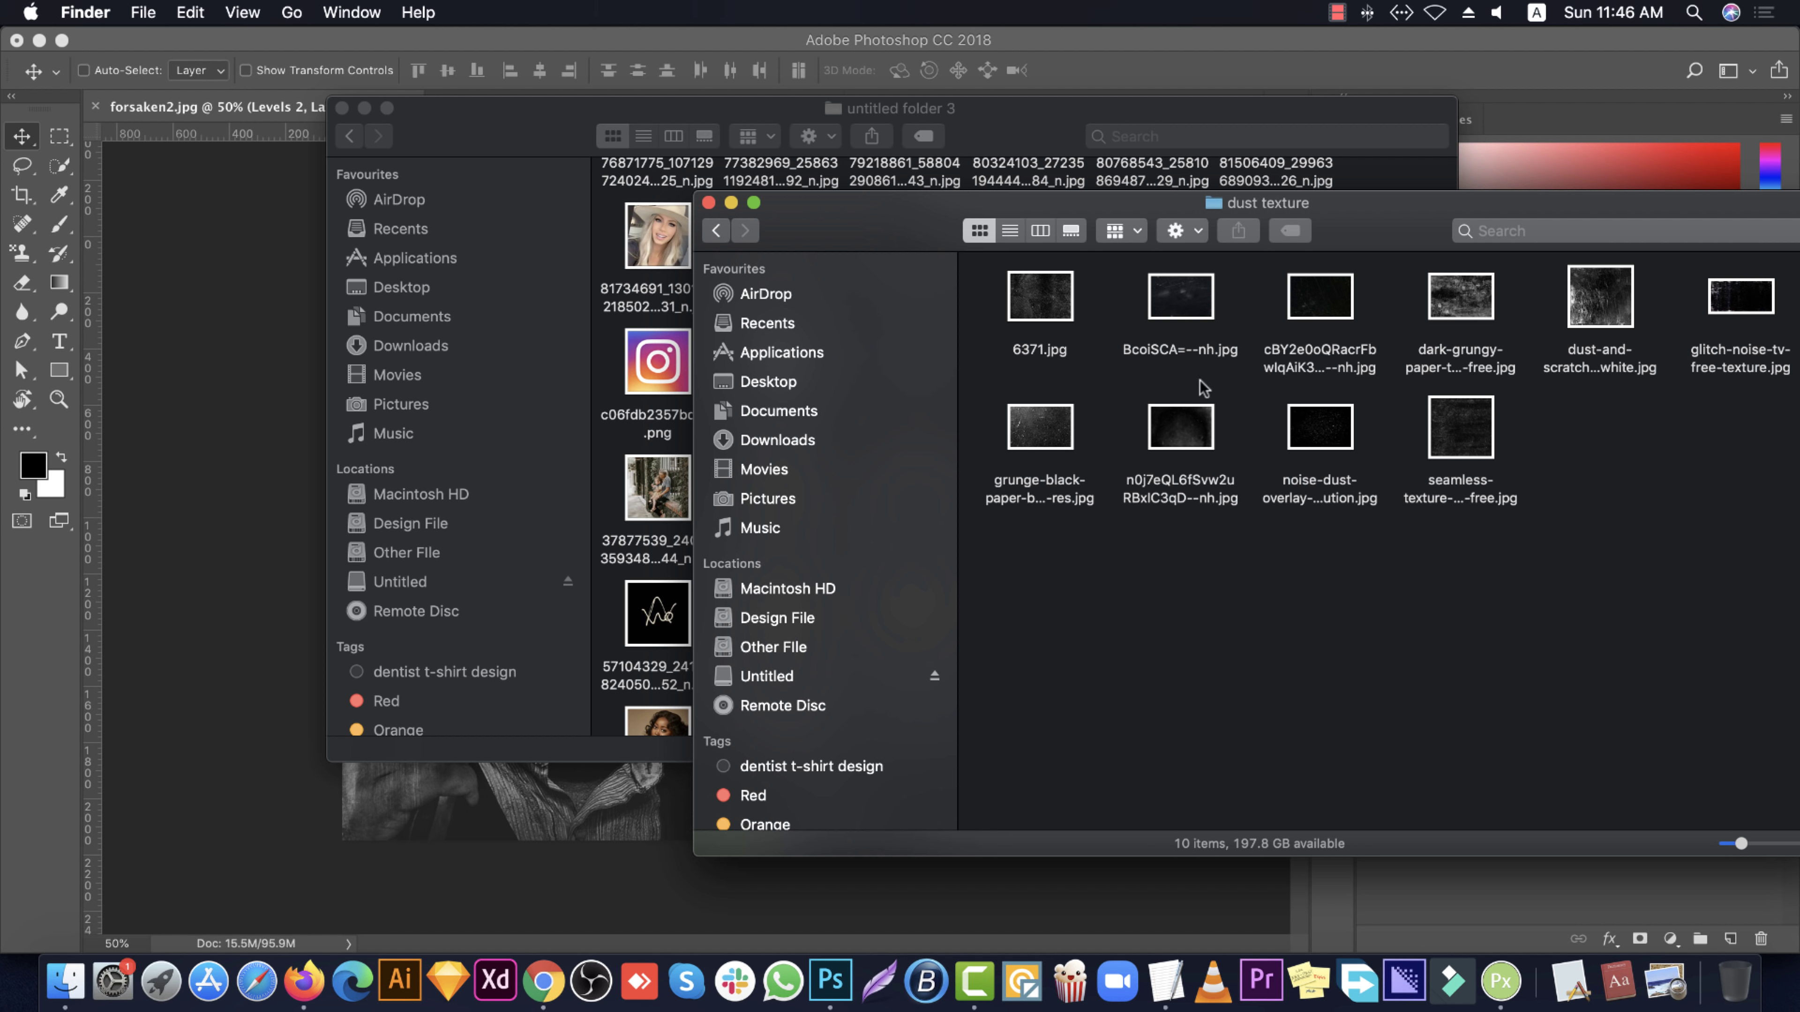
pyautogui.click(1188, 301)
pyautogui.rightClick(1192, 296)
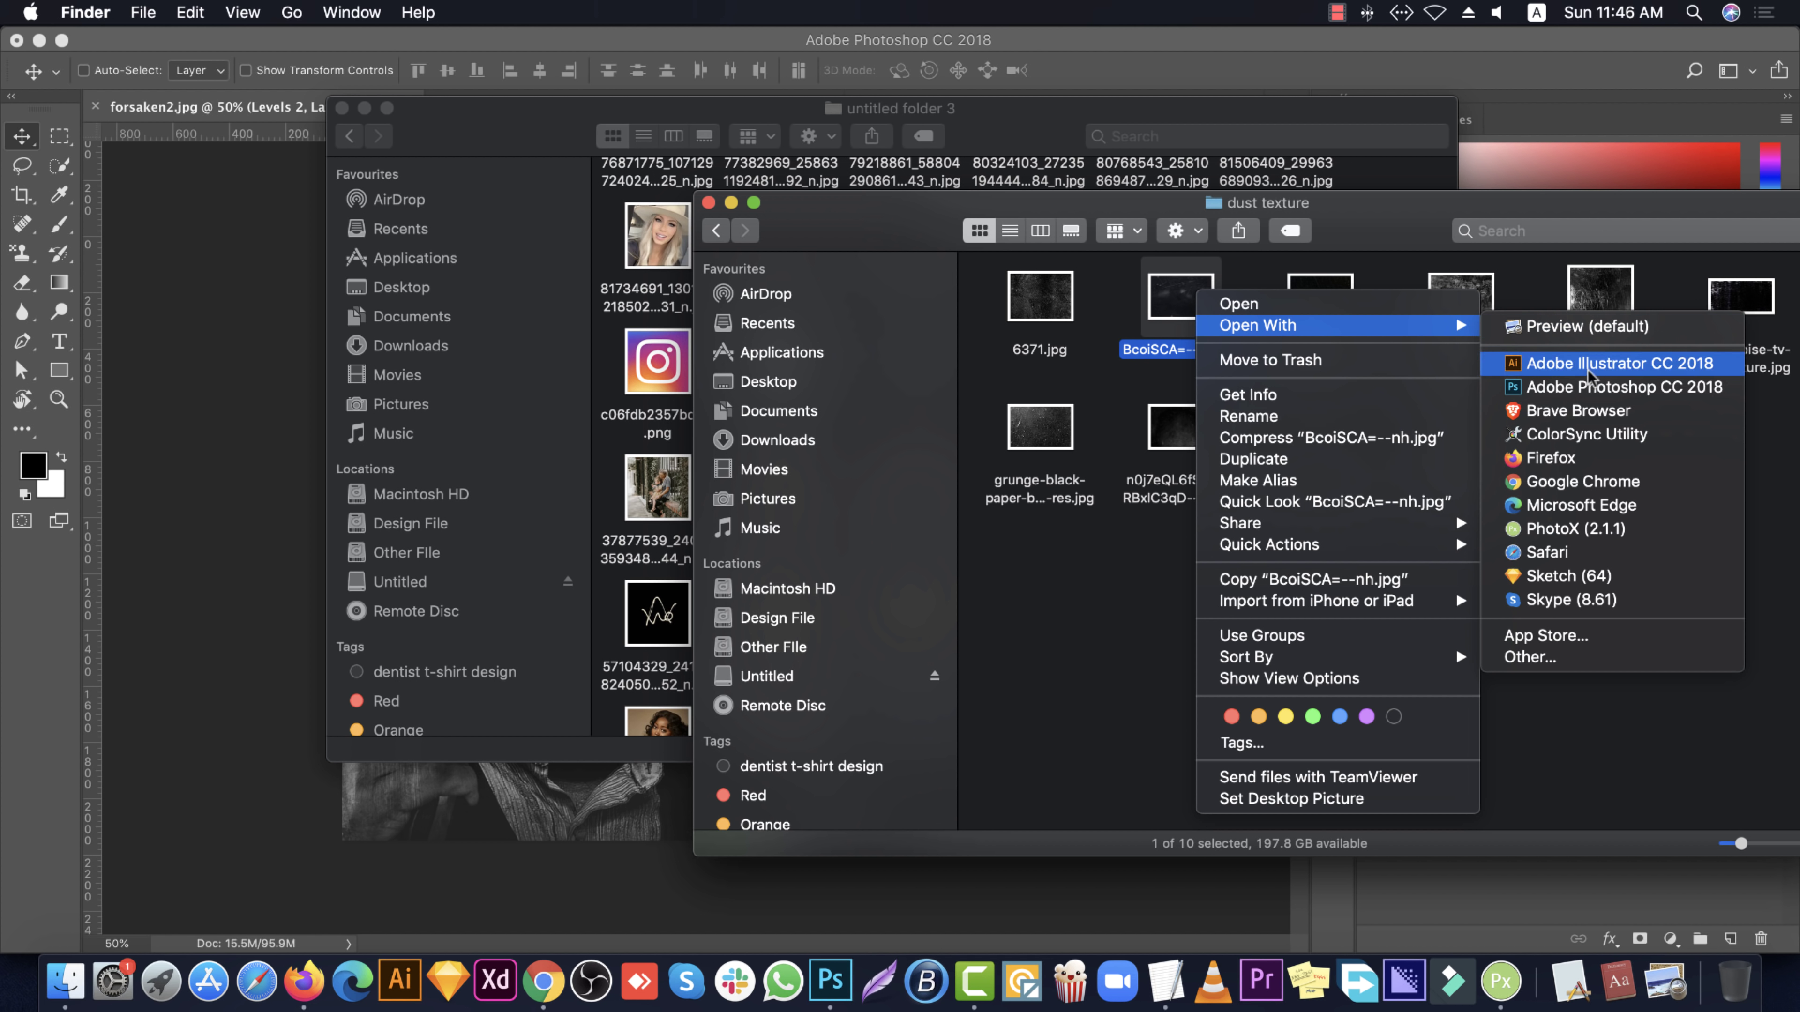
pyautogui.click(1590, 387)
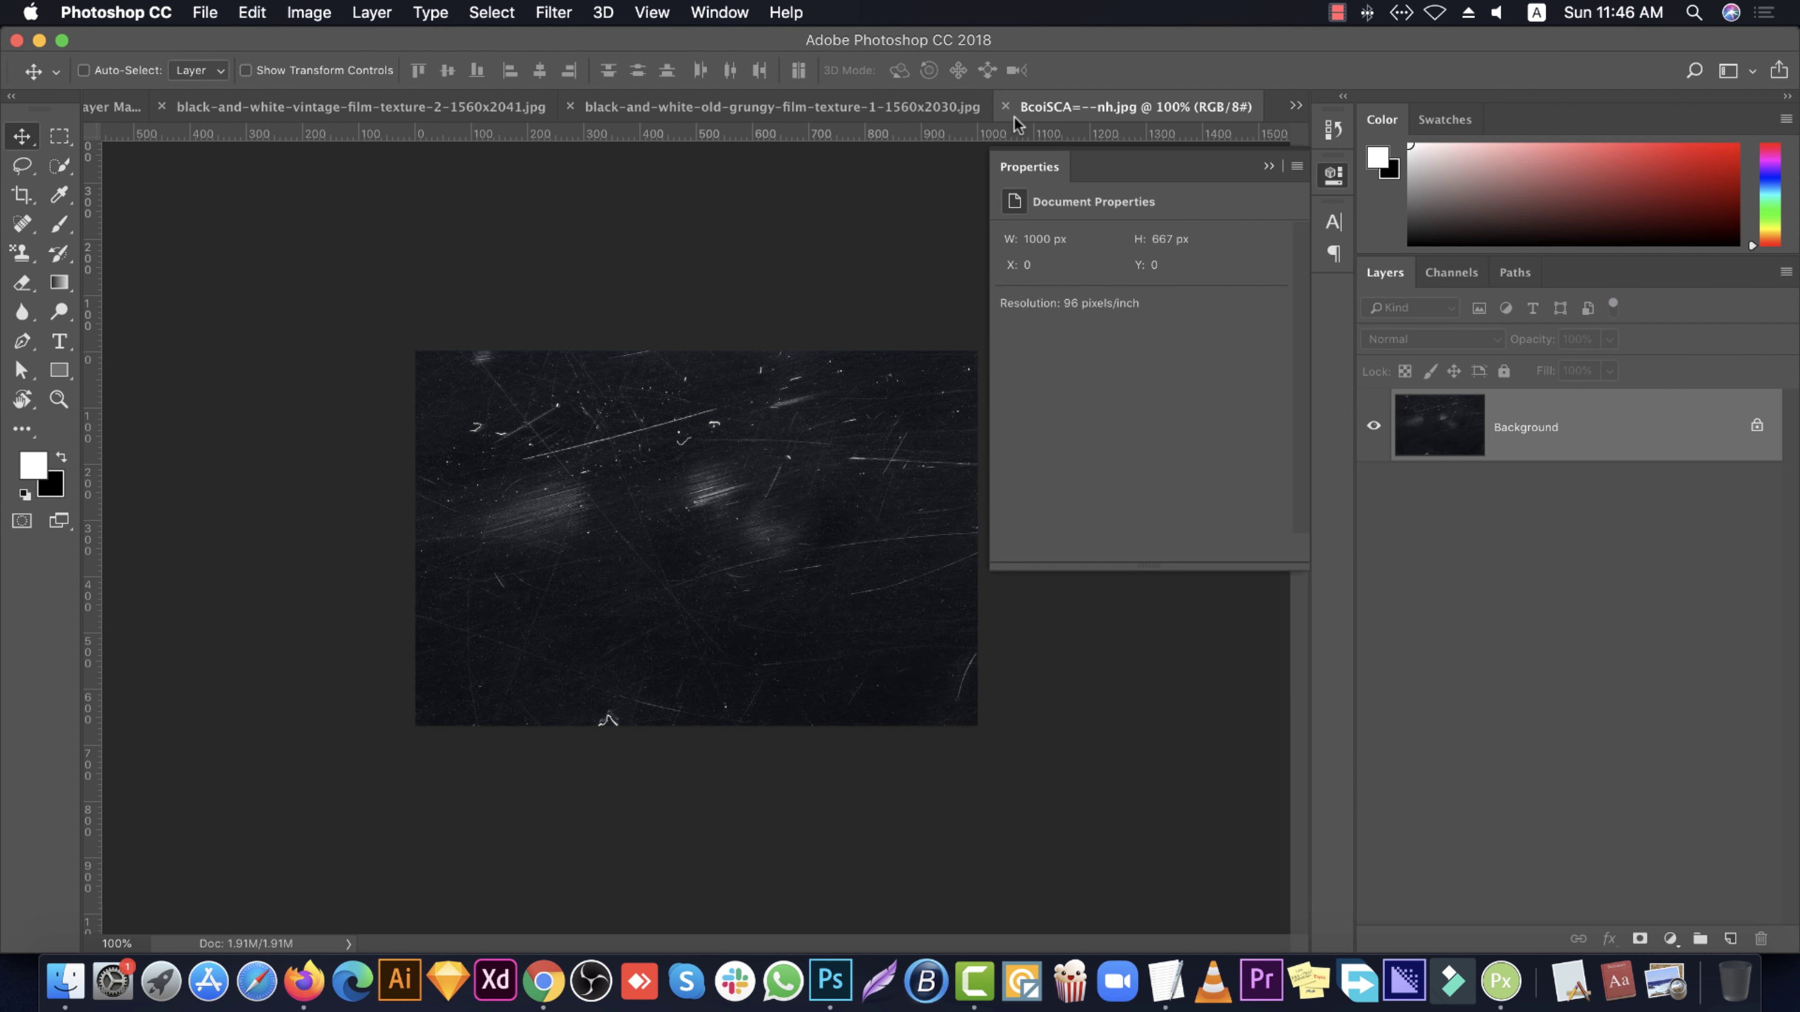
# Close both film-texture documents and drag the unlocked dust texture into forsaken2
pyautogui.click(569, 107)
pyautogui.click(826, 339)
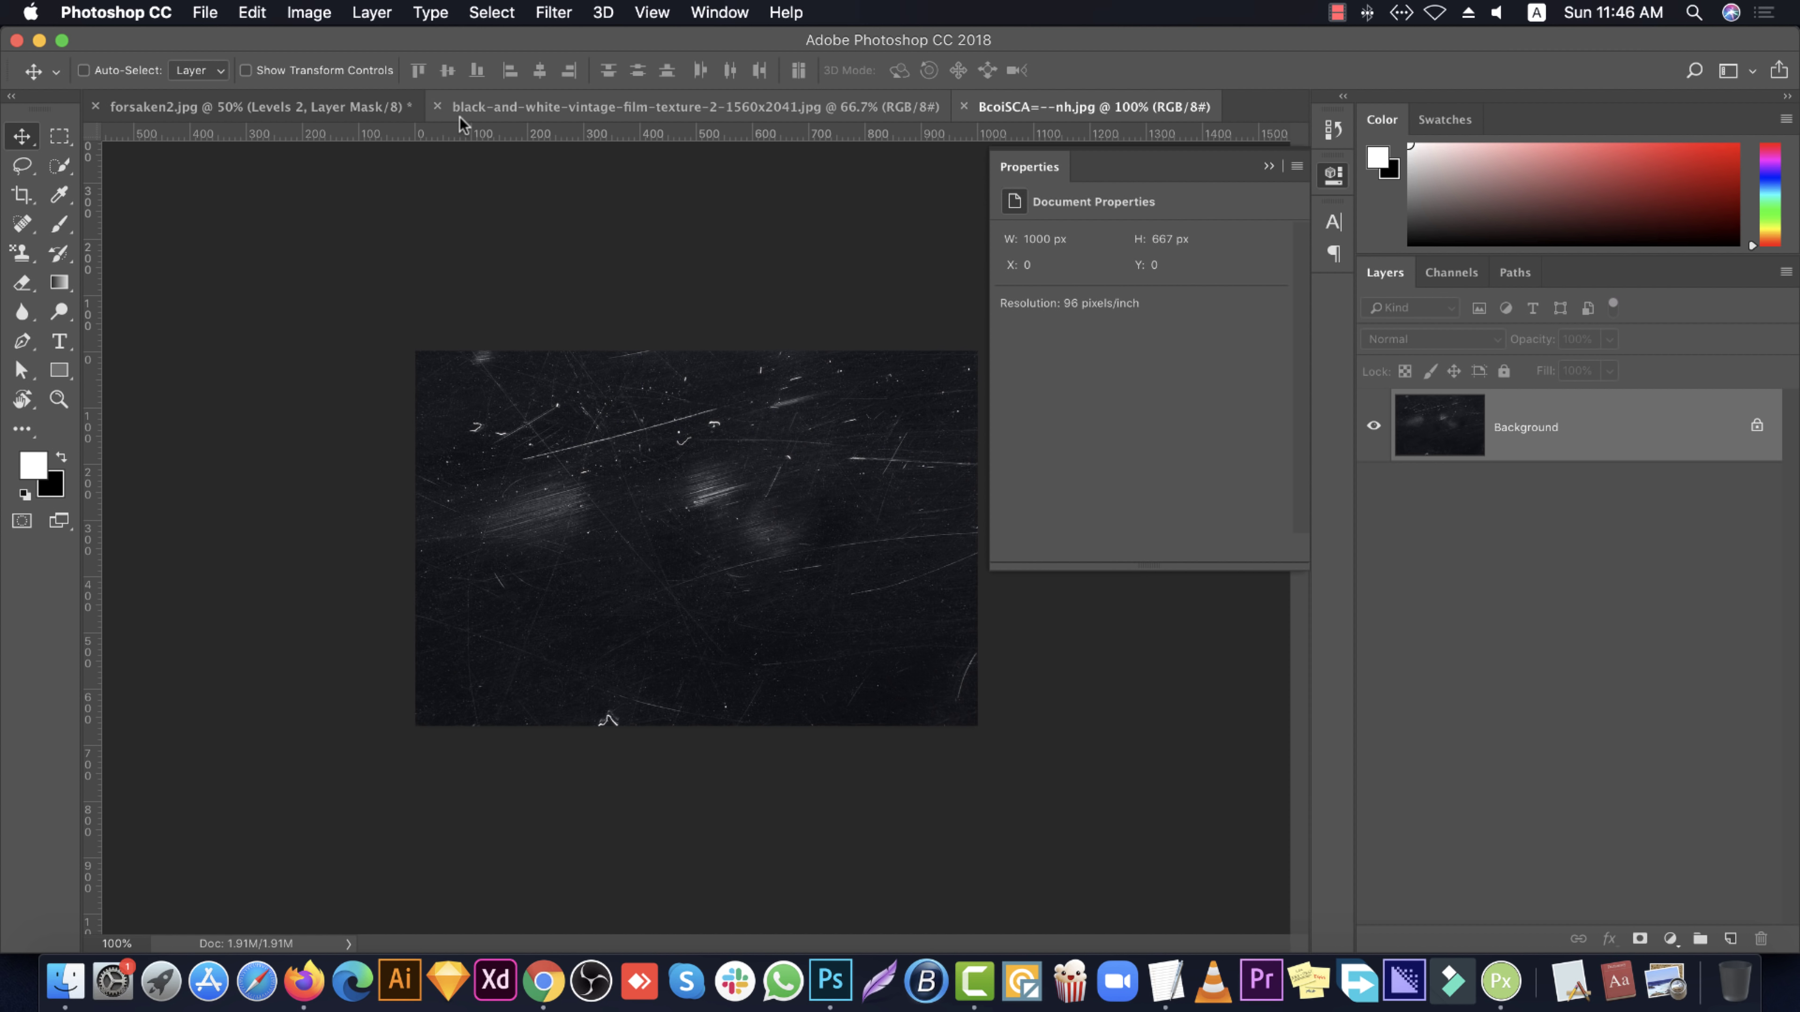
pyautogui.click(456, 107)
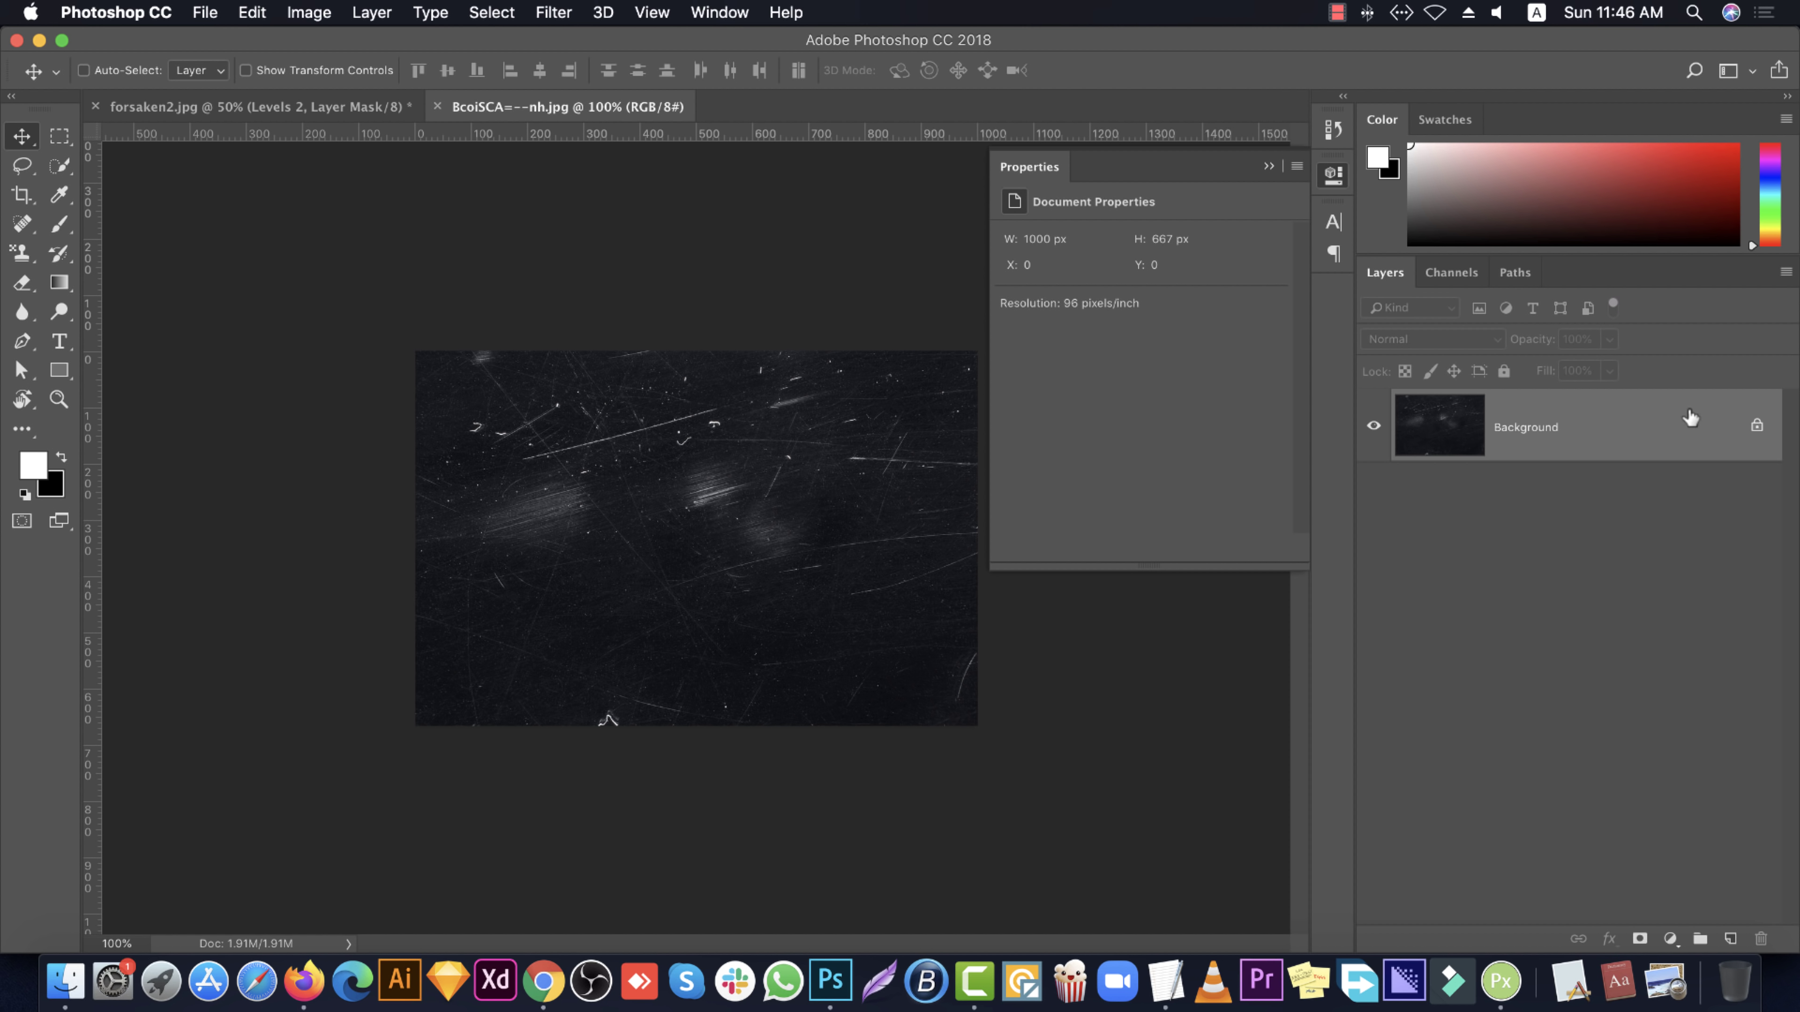
pyautogui.click(1757, 425)
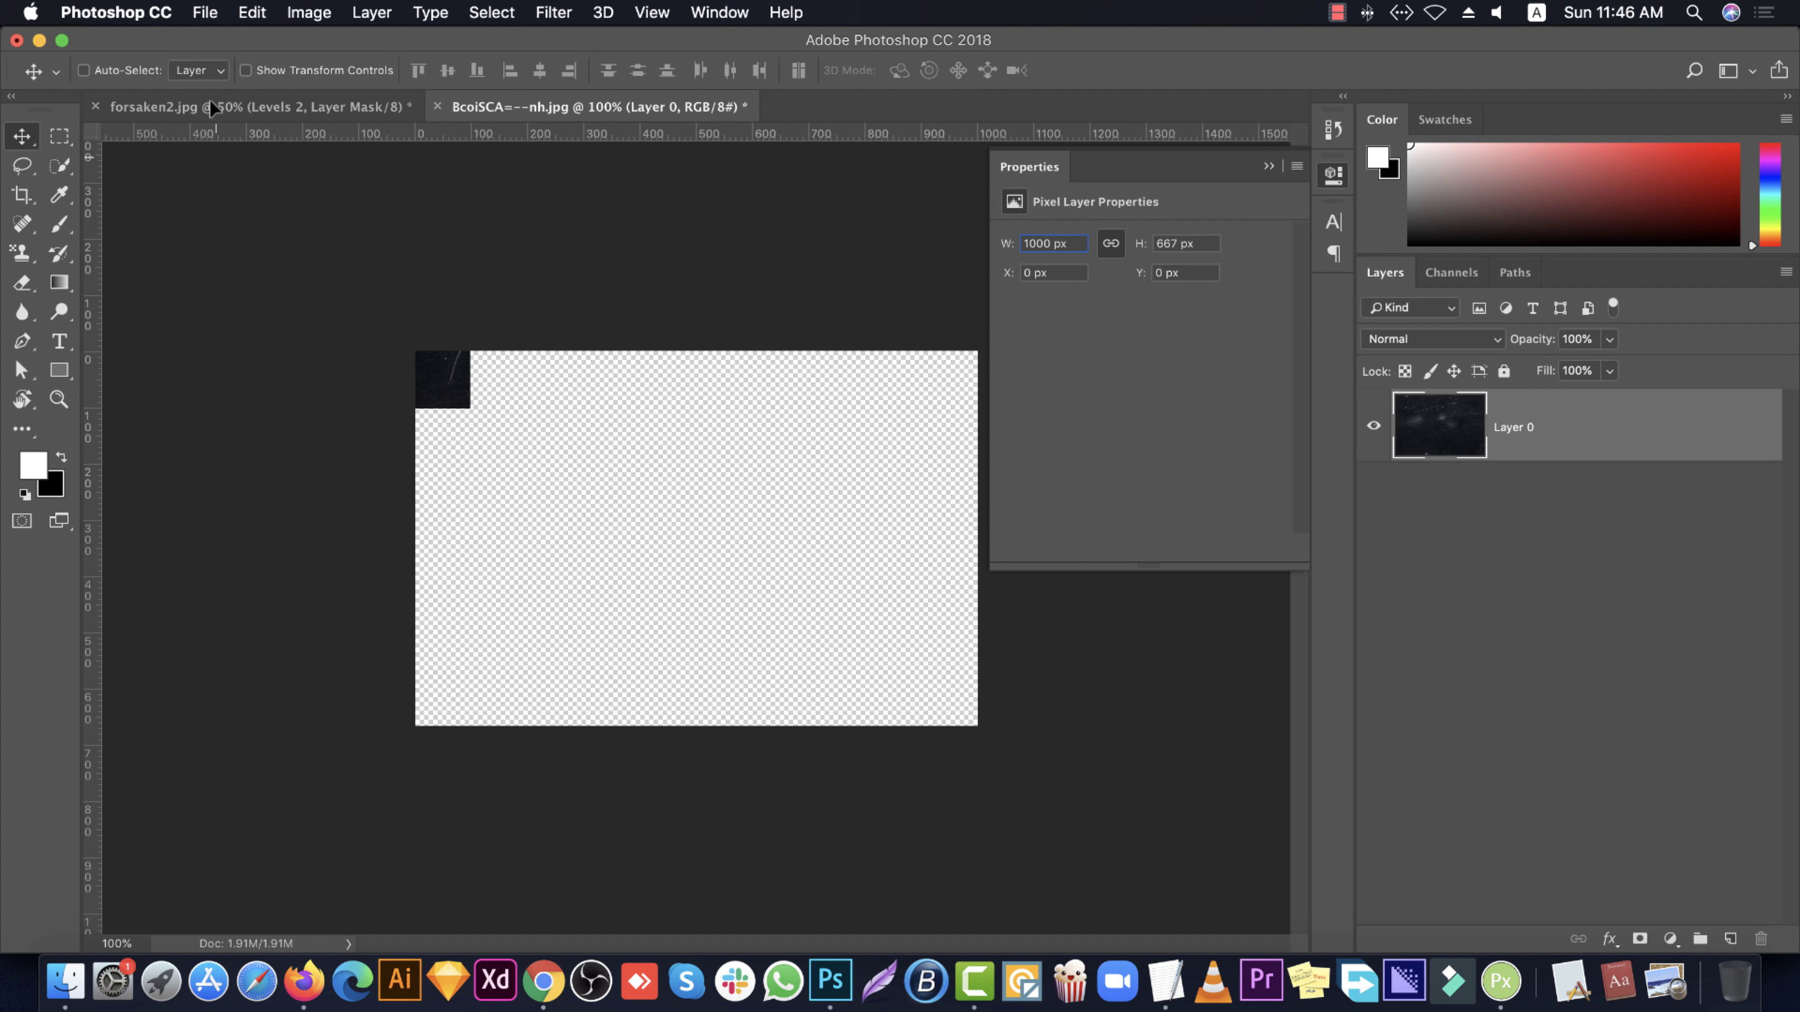
pyautogui.moveTo(211, 108); pyautogui.dragTo(616, 454)
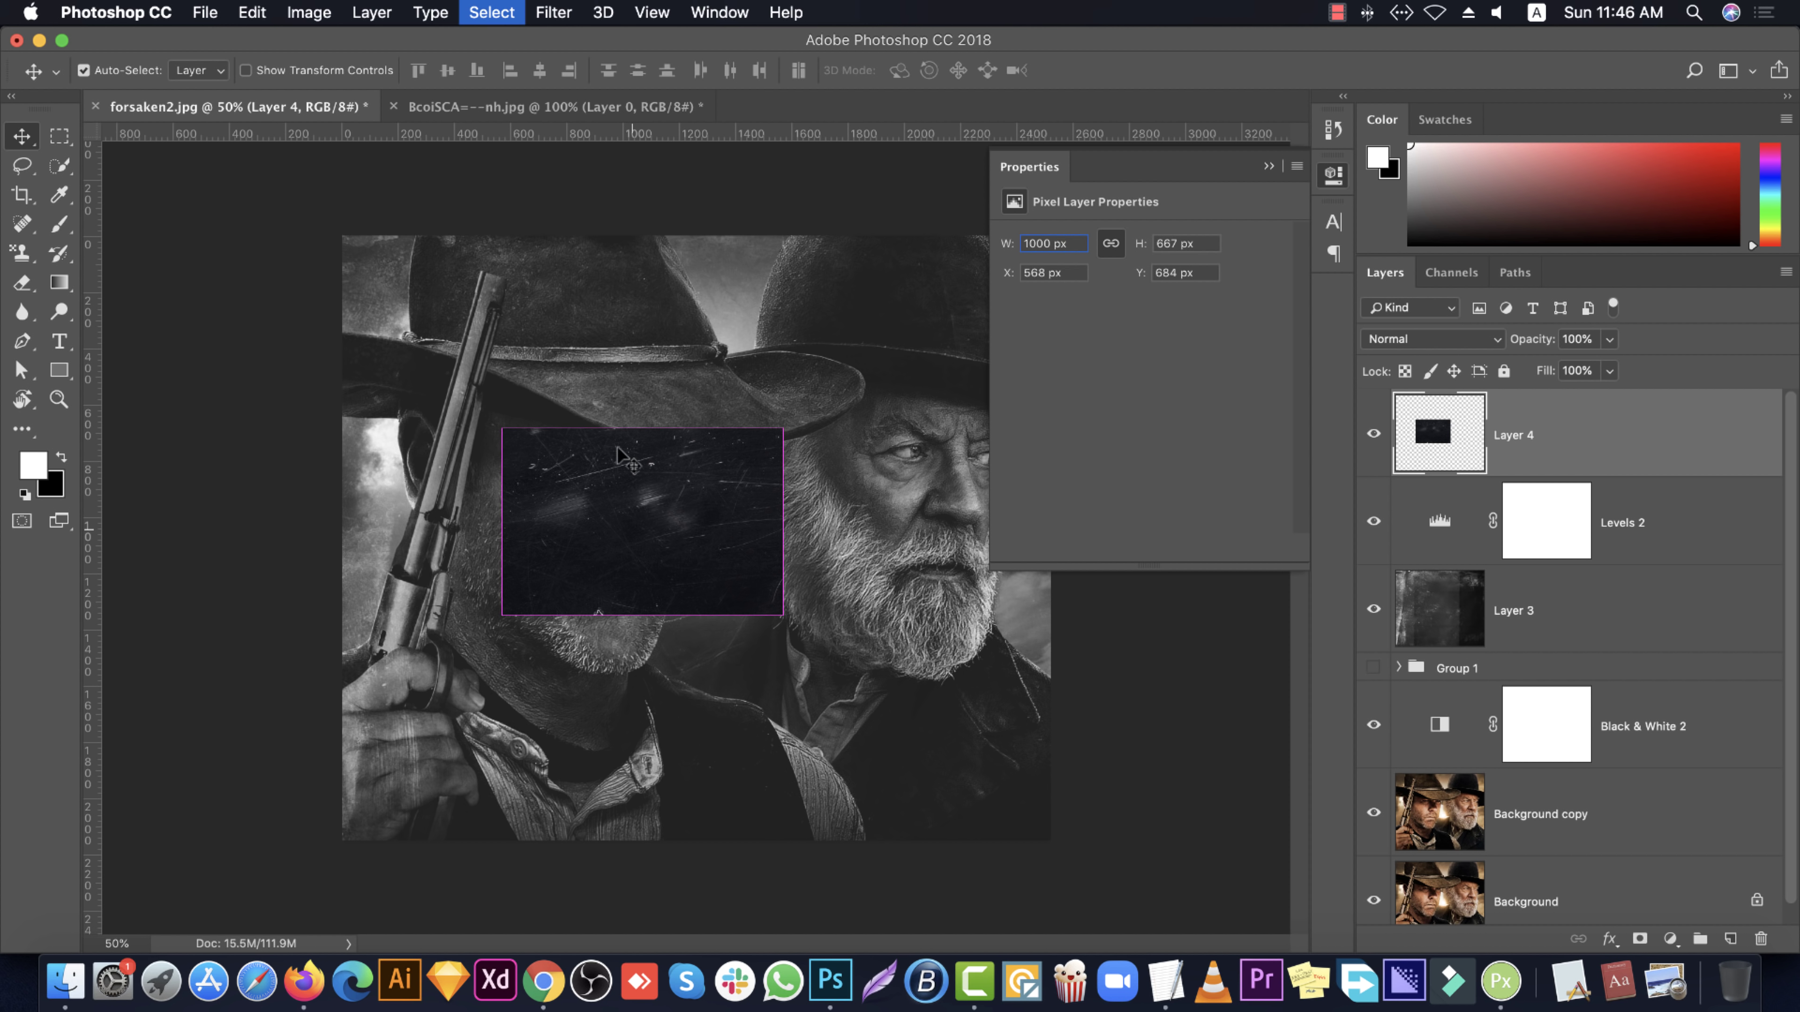
# Centre the dust texture on the canvas and scale it about 314% to cover the portrait
pyautogui.hotkey('ctrl', 'a')
pyautogui.click(447, 69)
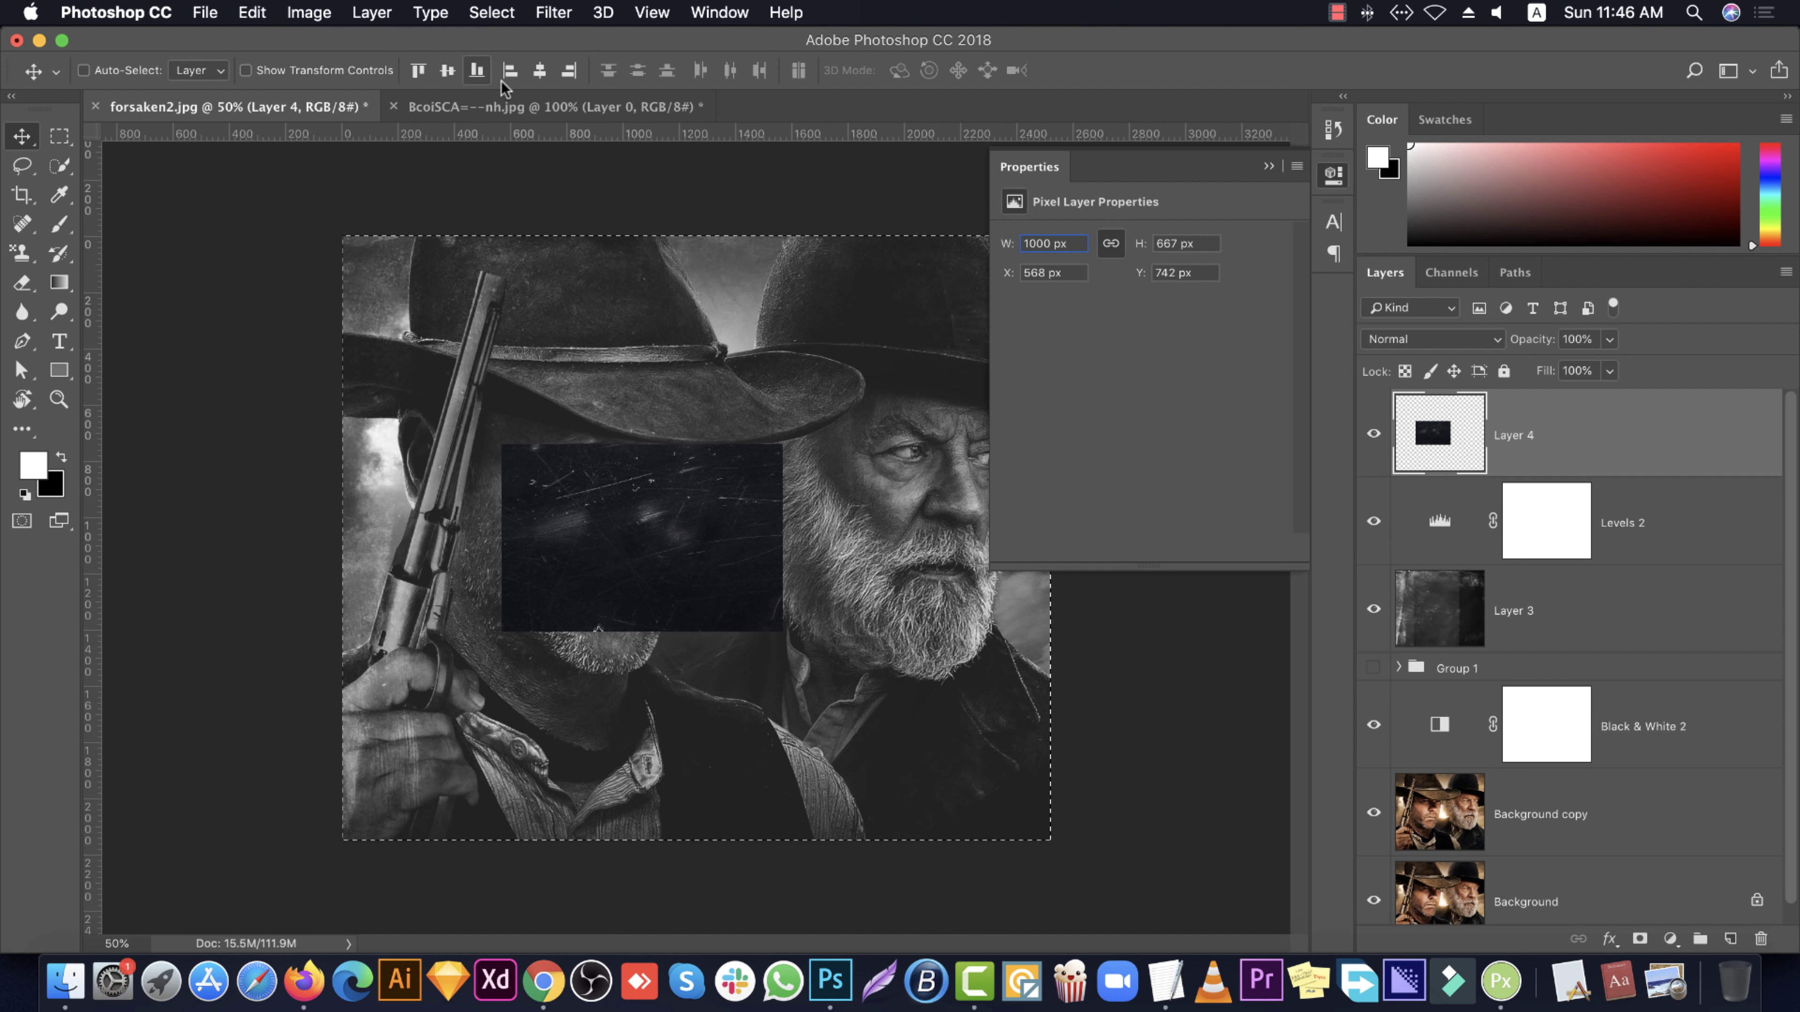
pyautogui.click(540, 69)
pyautogui.hotkey('ctrl', 'd')
pyautogui.click(1333, 173)
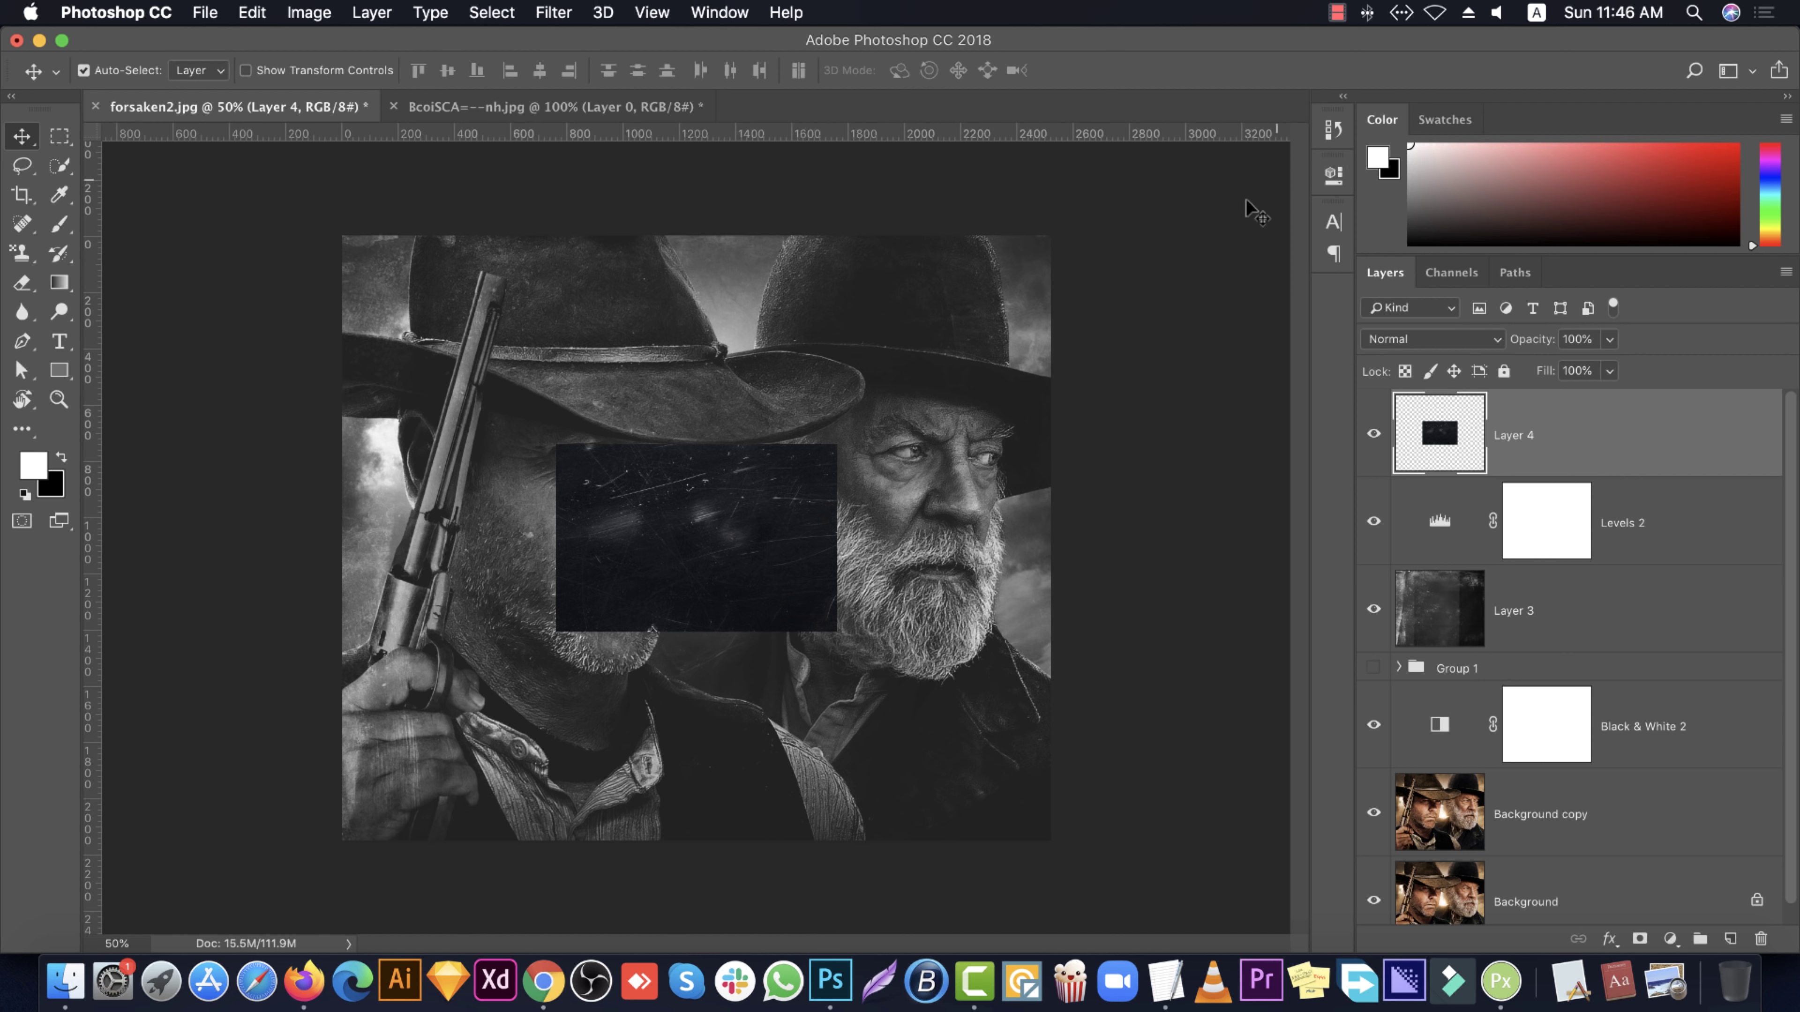
pyautogui.hotkey('ctrl', 't')
pyautogui.moveTo(838, 445); pyautogui.dragTo(1157, 252)
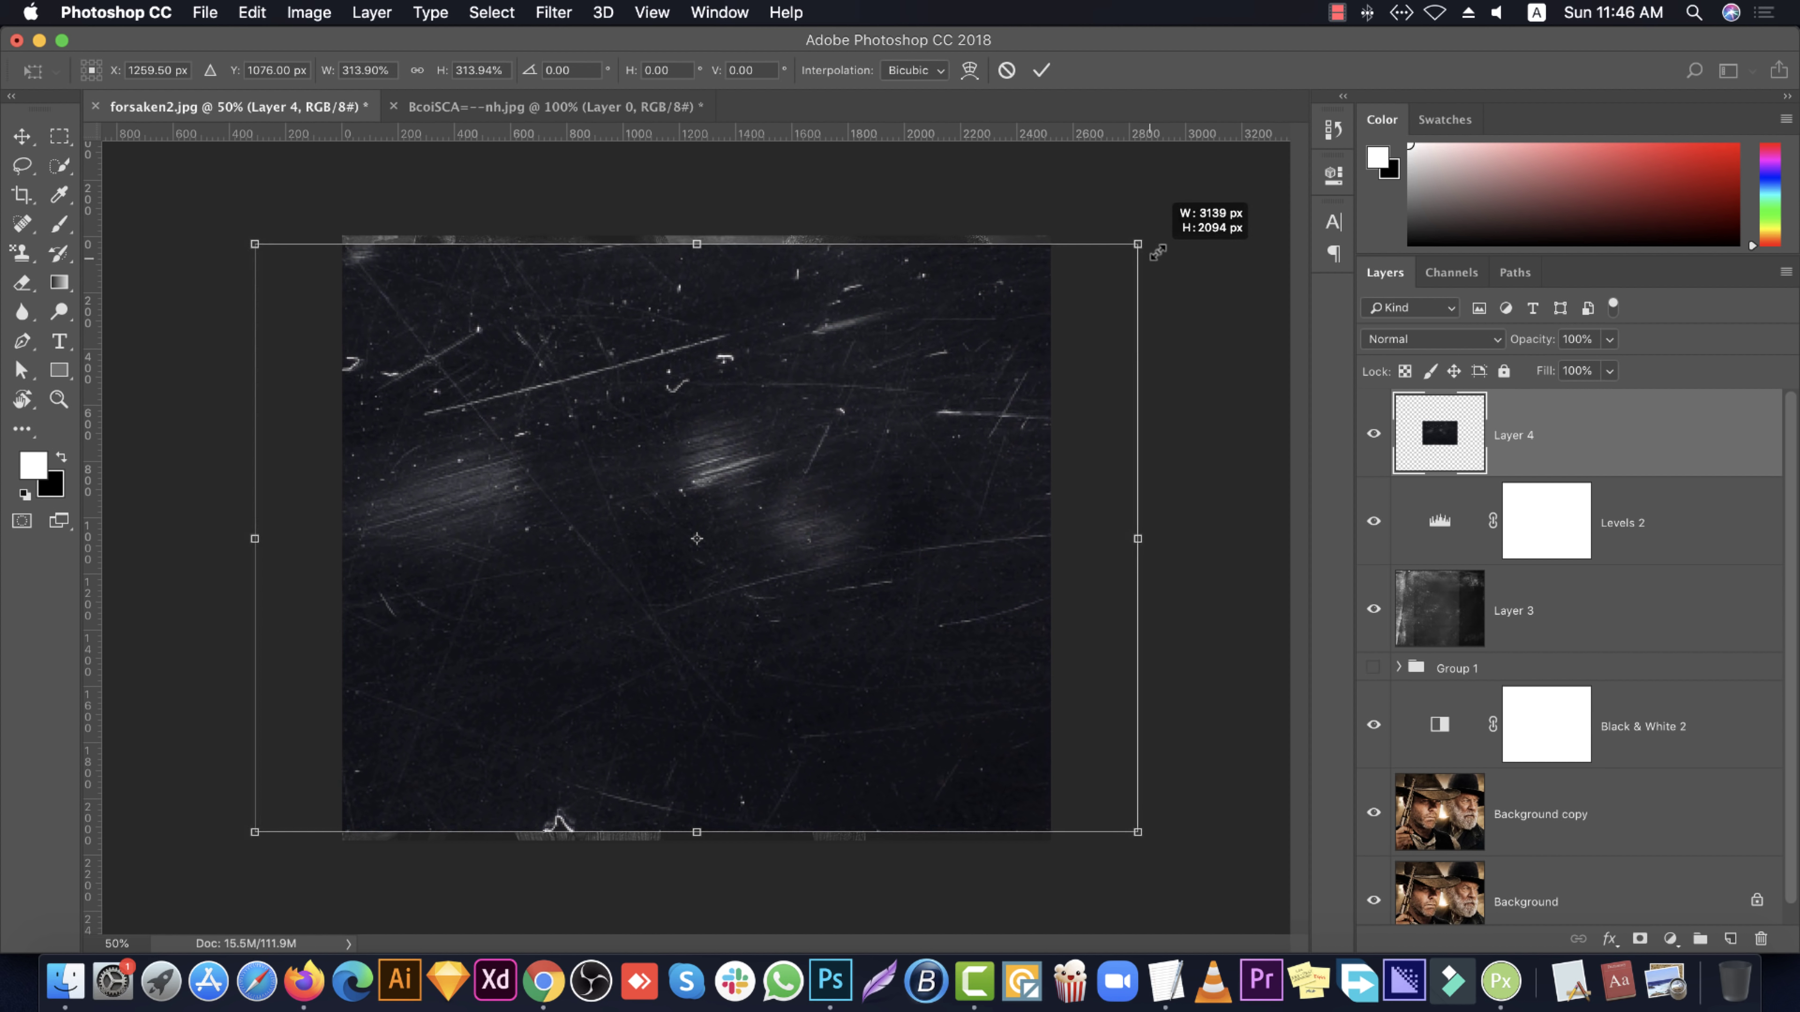
pyautogui.press('Return')
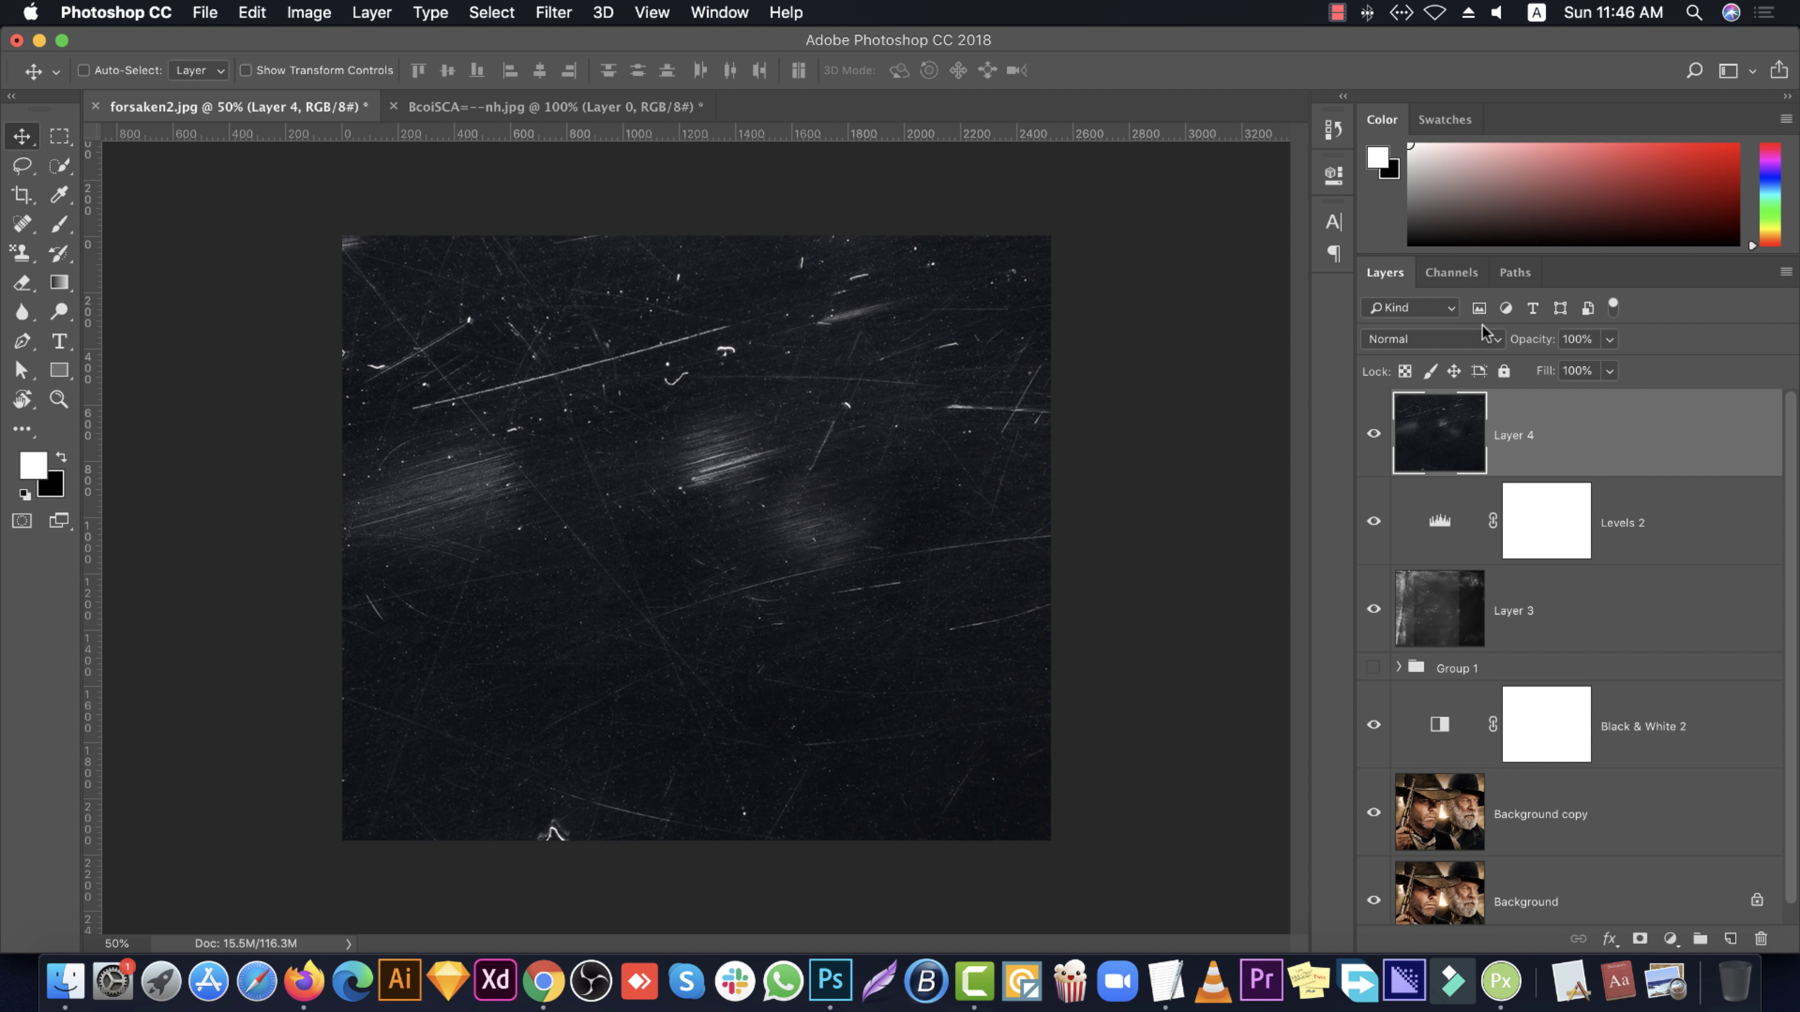
# Blend the dust texture in Screen mode at 88% opacity, after trying Multiply and Soft Light
pyautogui.click(1450, 340)
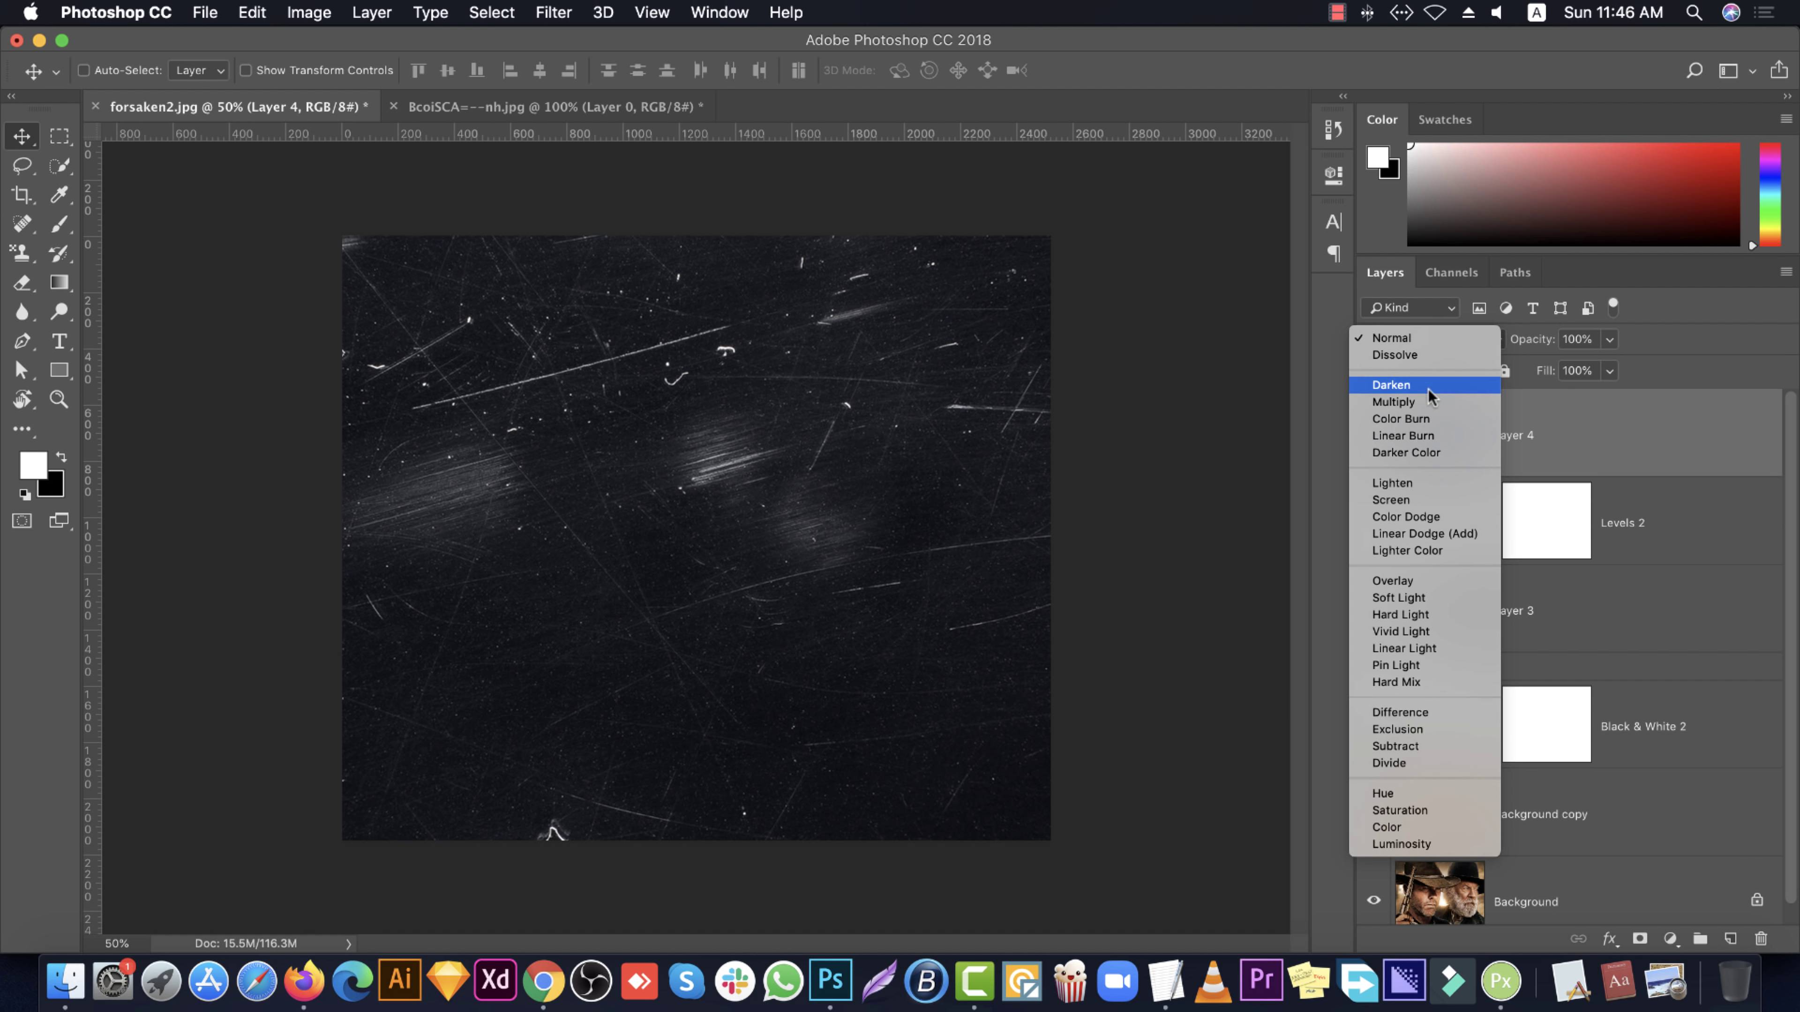
pyautogui.click(1429, 402)
pyautogui.click(1437, 342)
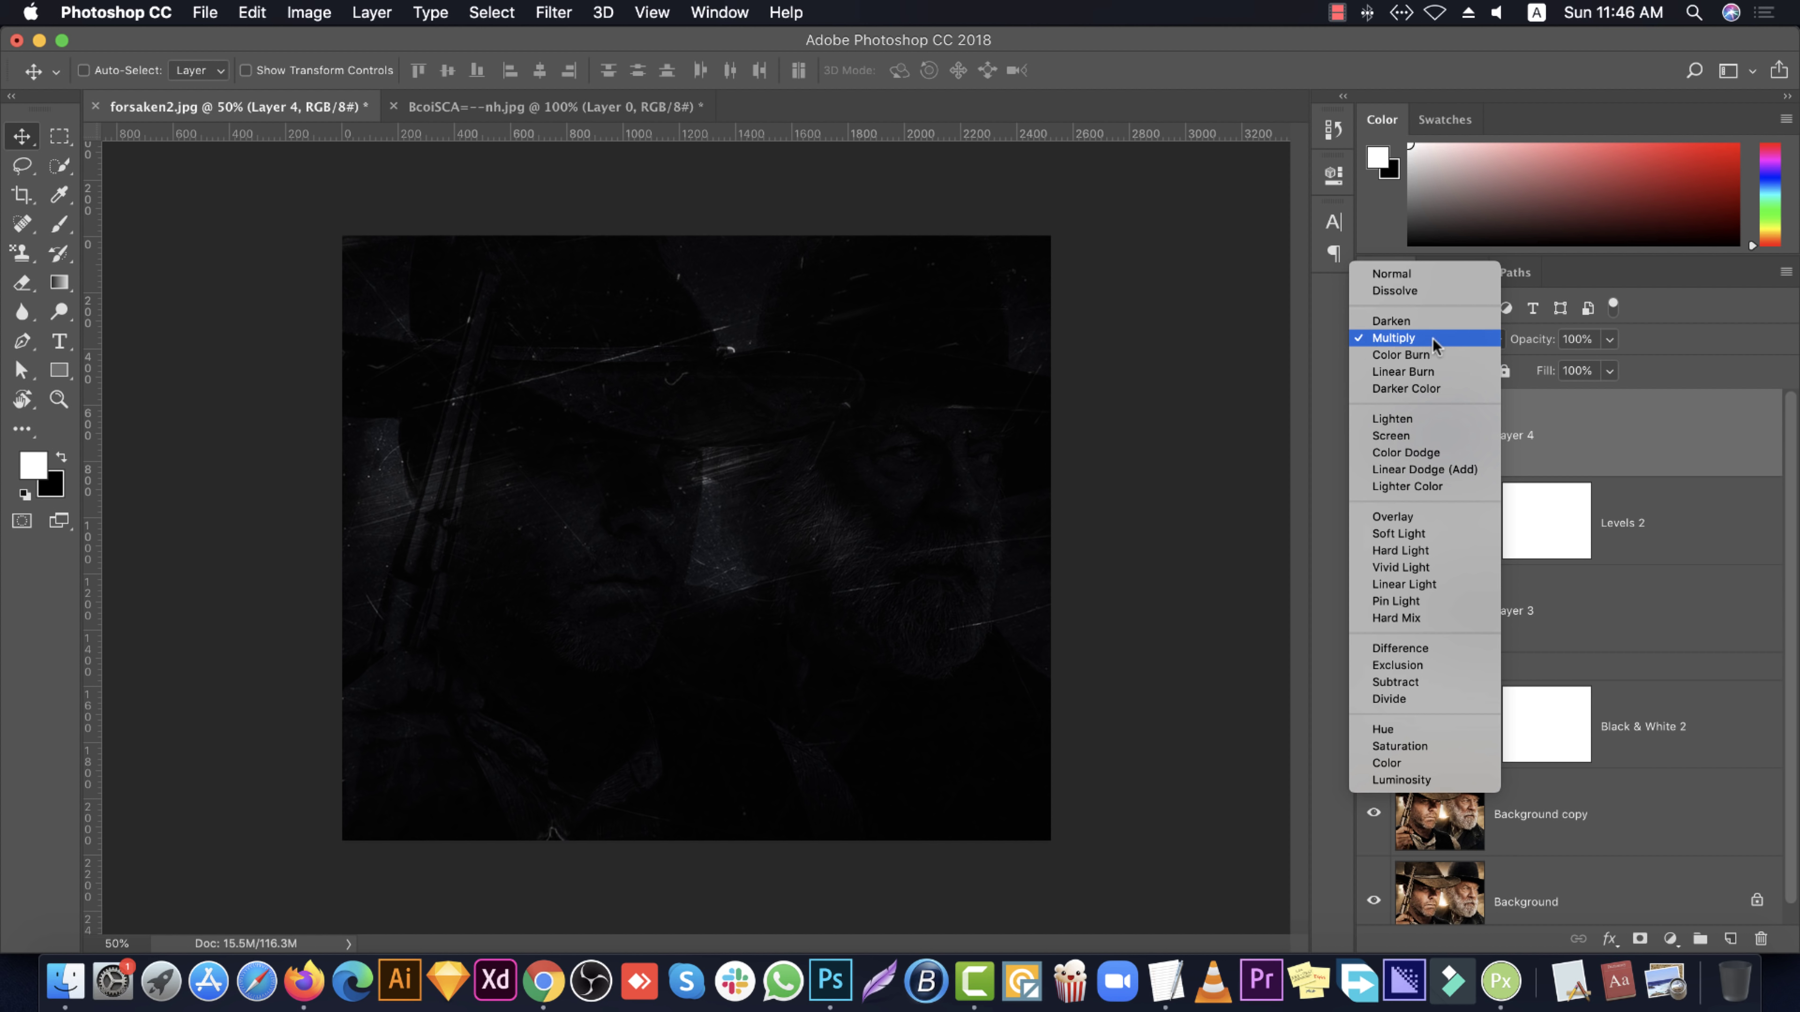
pyautogui.click(1426, 434)
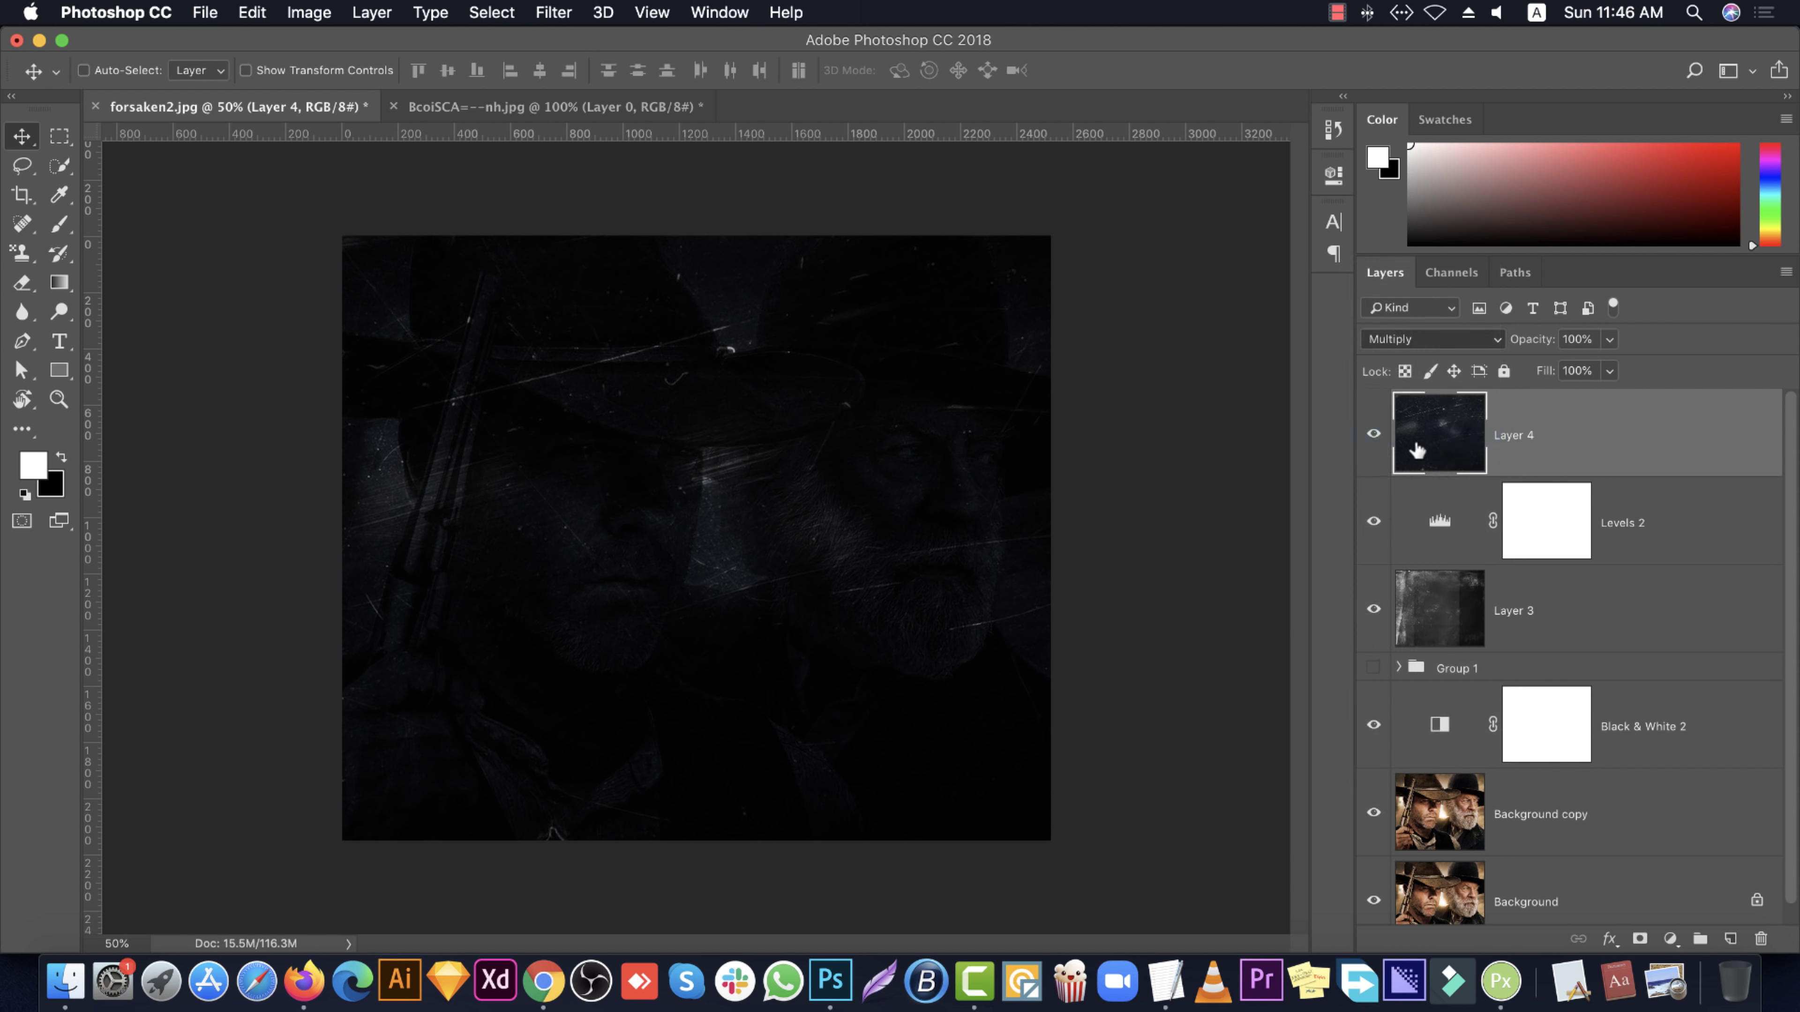
pyautogui.click(1439, 342)
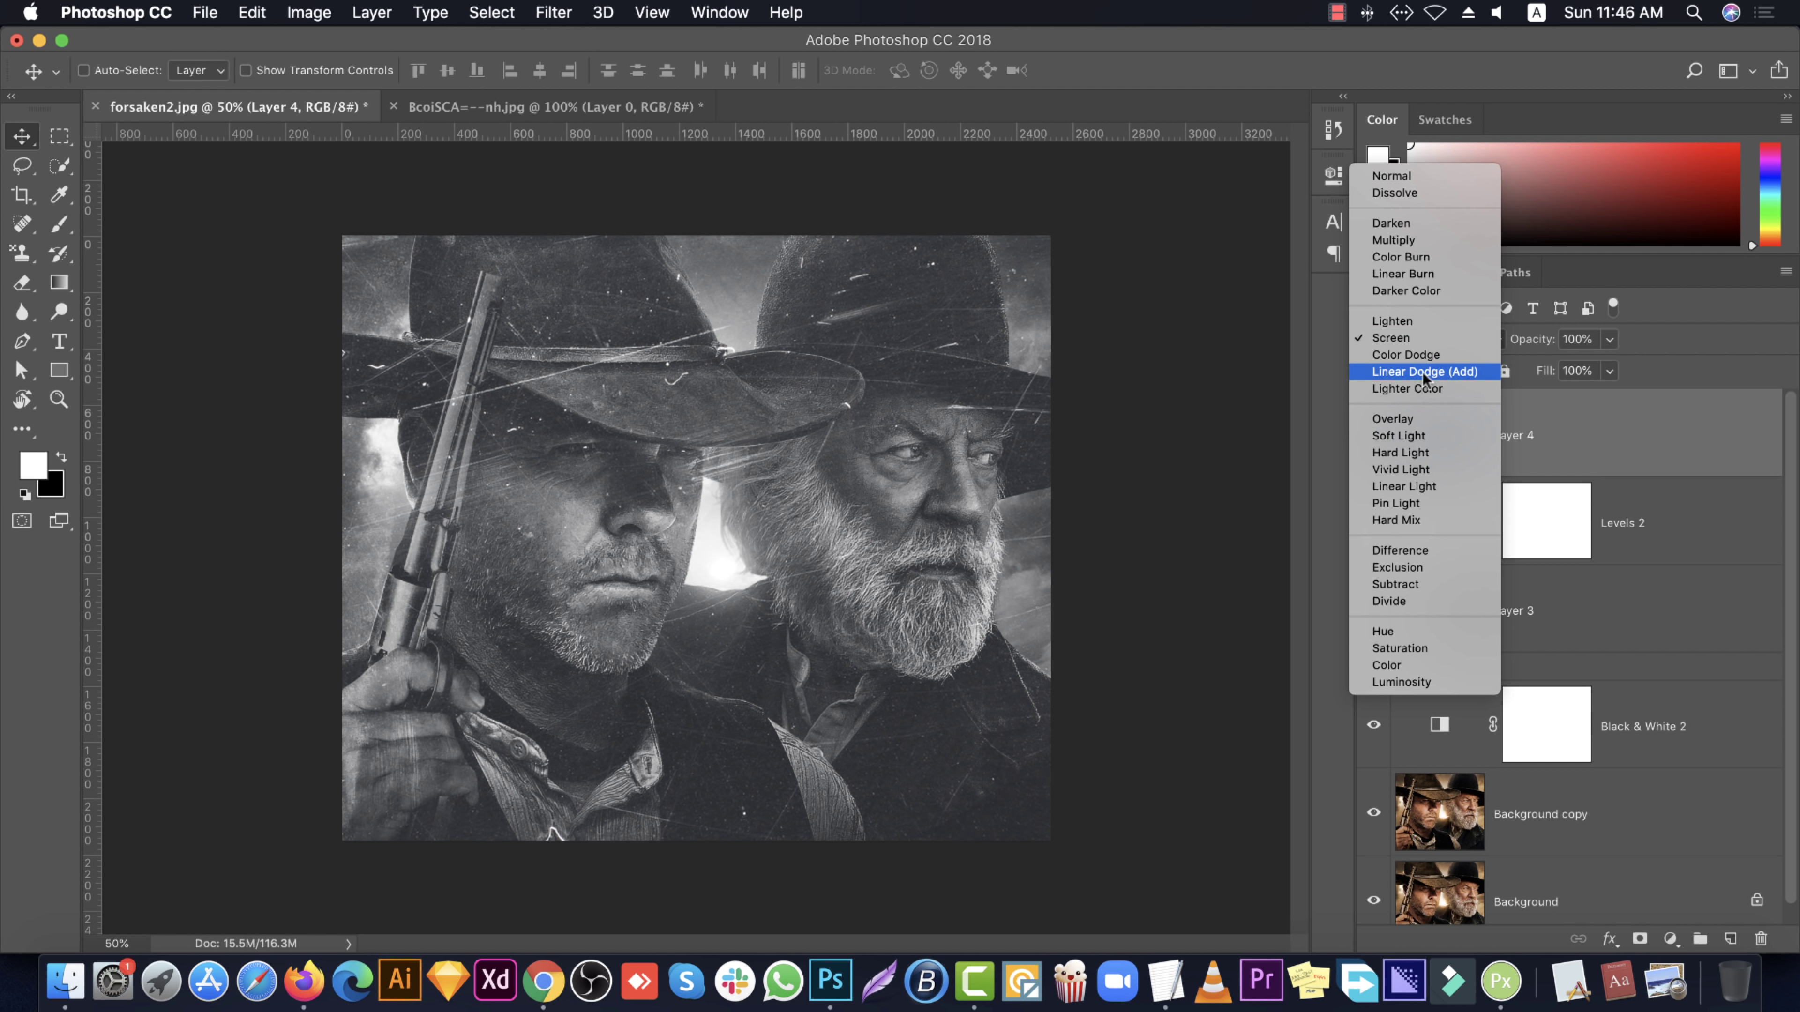
pyautogui.click(1382, 431)
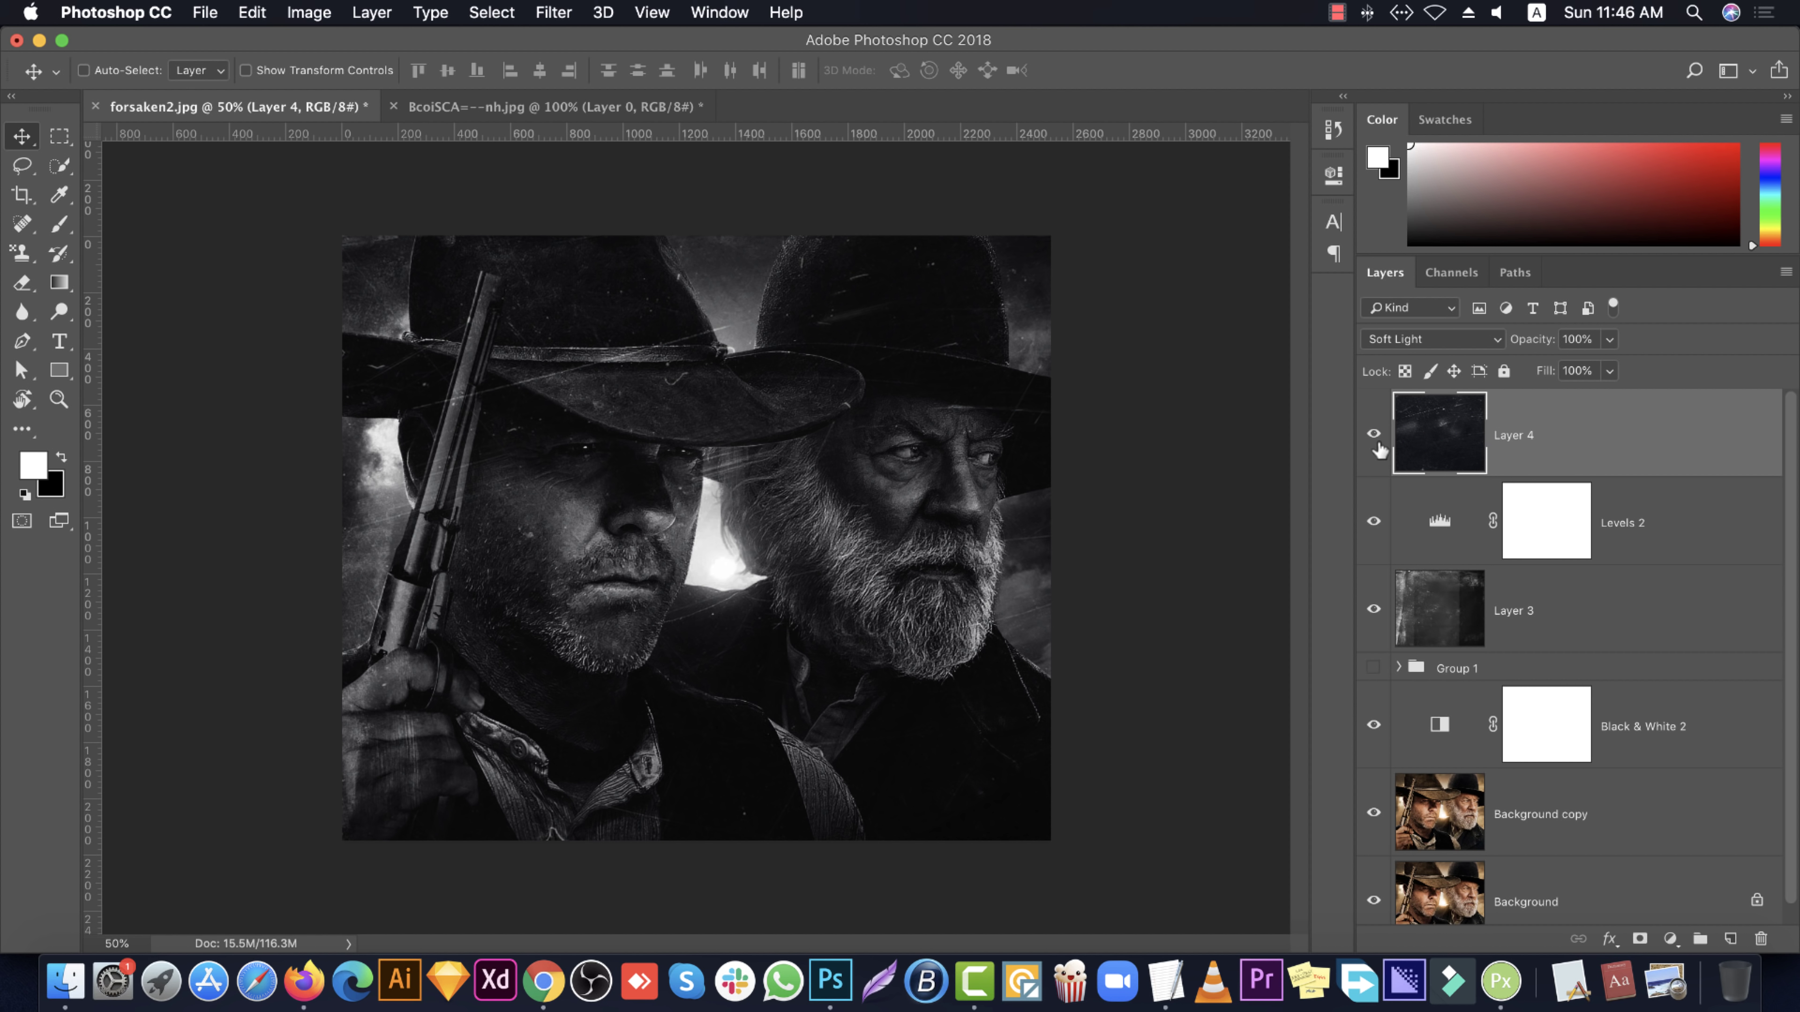
pyautogui.click(1440, 342)
pyautogui.click(1421, 241)
pyautogui.click(1609, 340)
pyautogui.moveTo(1612, 367); pyautogui.dragTo(1619, 367)
# Move Layer 4 below Layer 3 and toggle the texture and Levels 2 to compare
pyautogui.moveTo(1655, 426); pyautogui.dragTo(1618, 635)
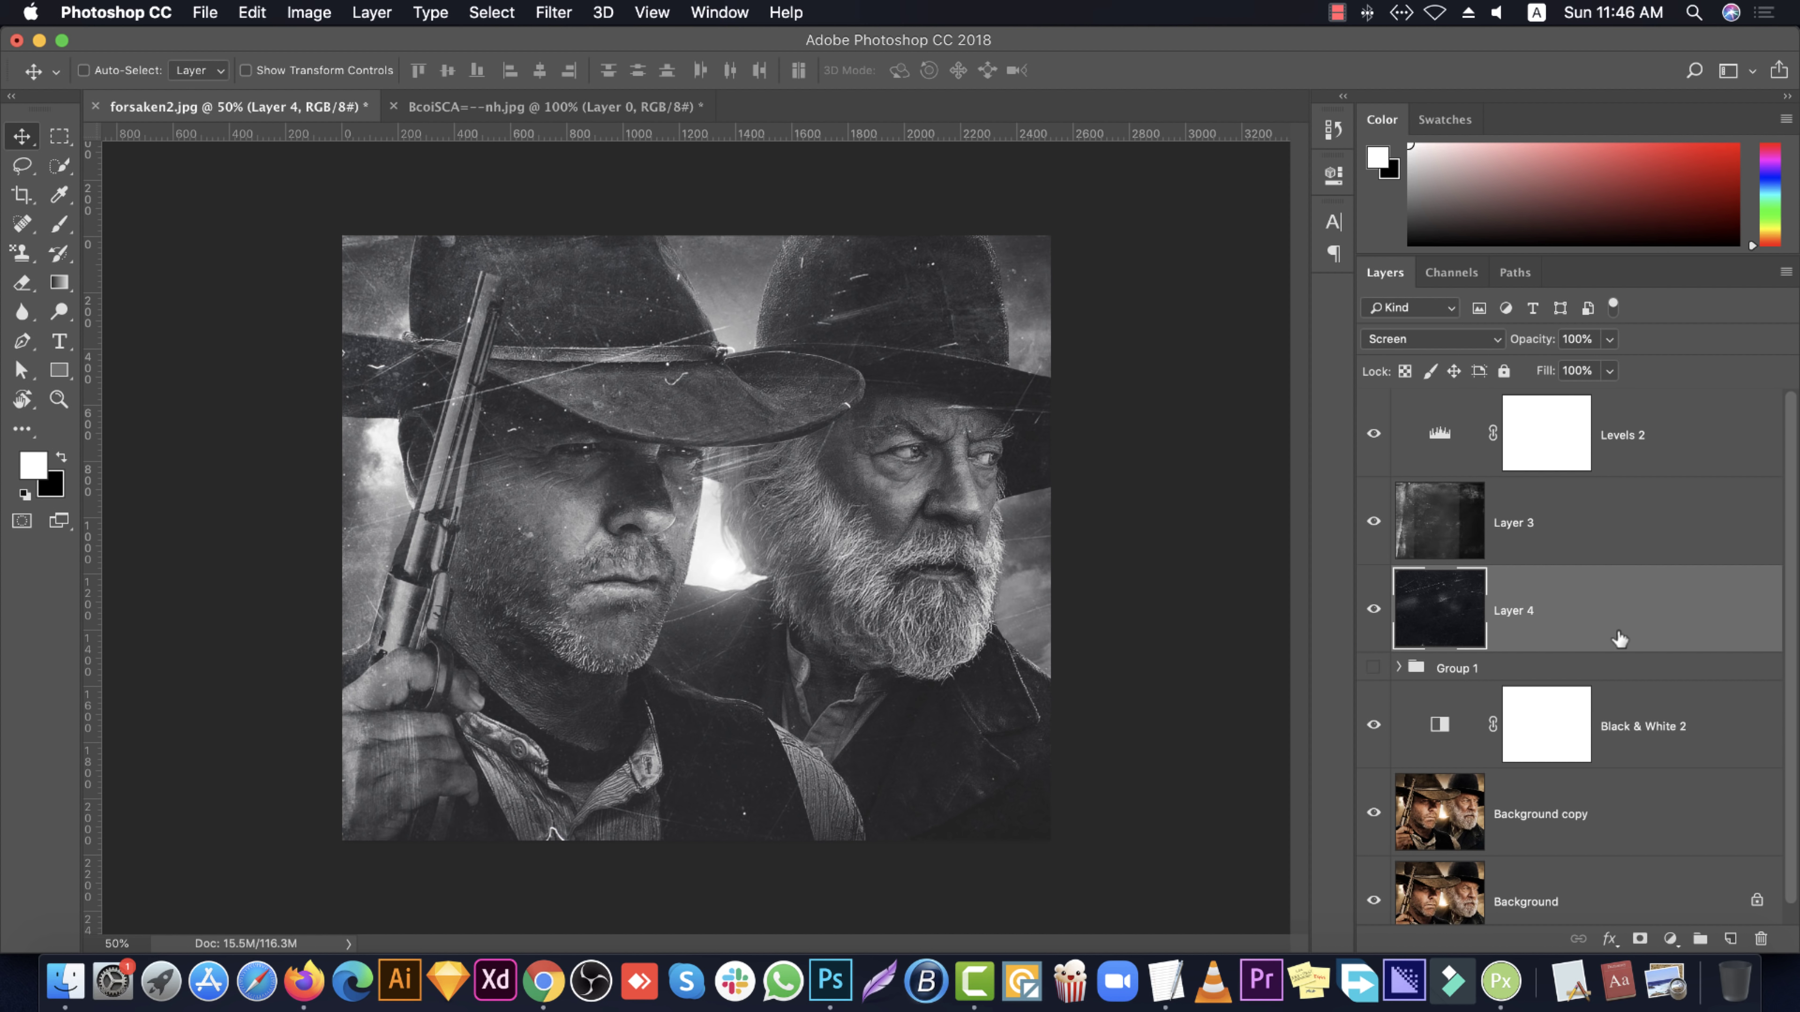
pyautogui.click(1372, 611)
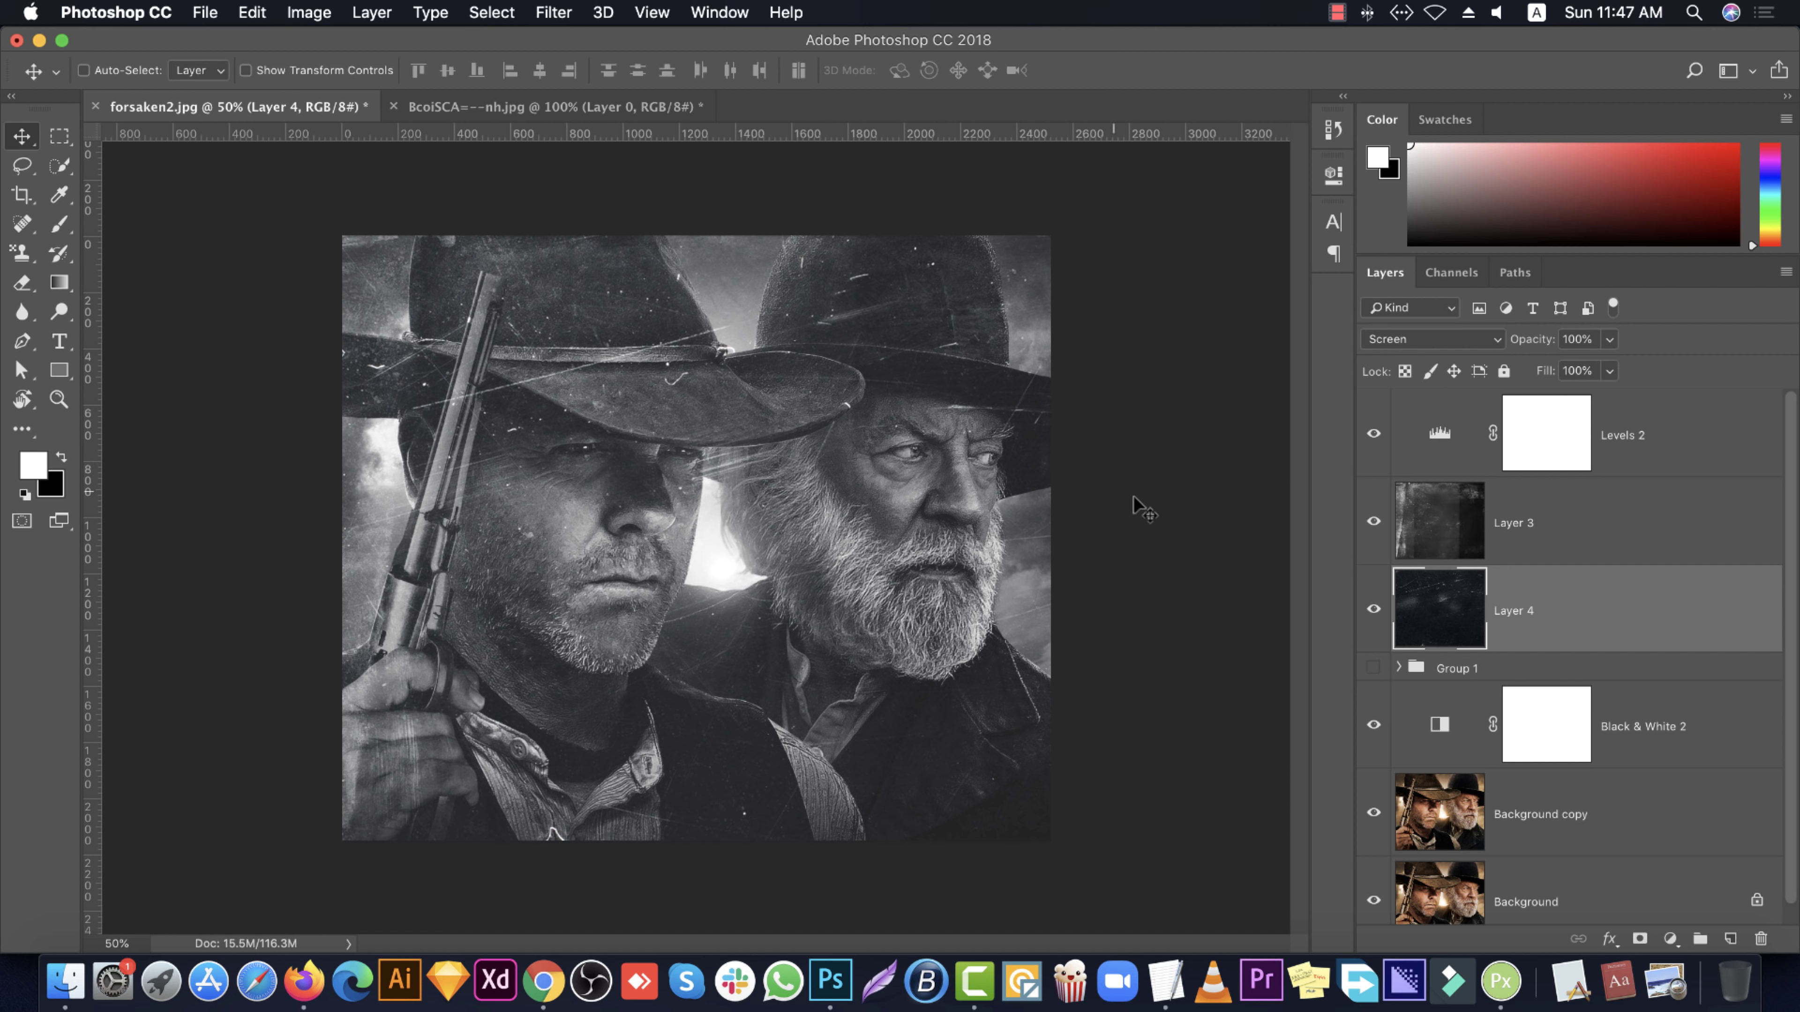
pyautogui.click(1534, 519)
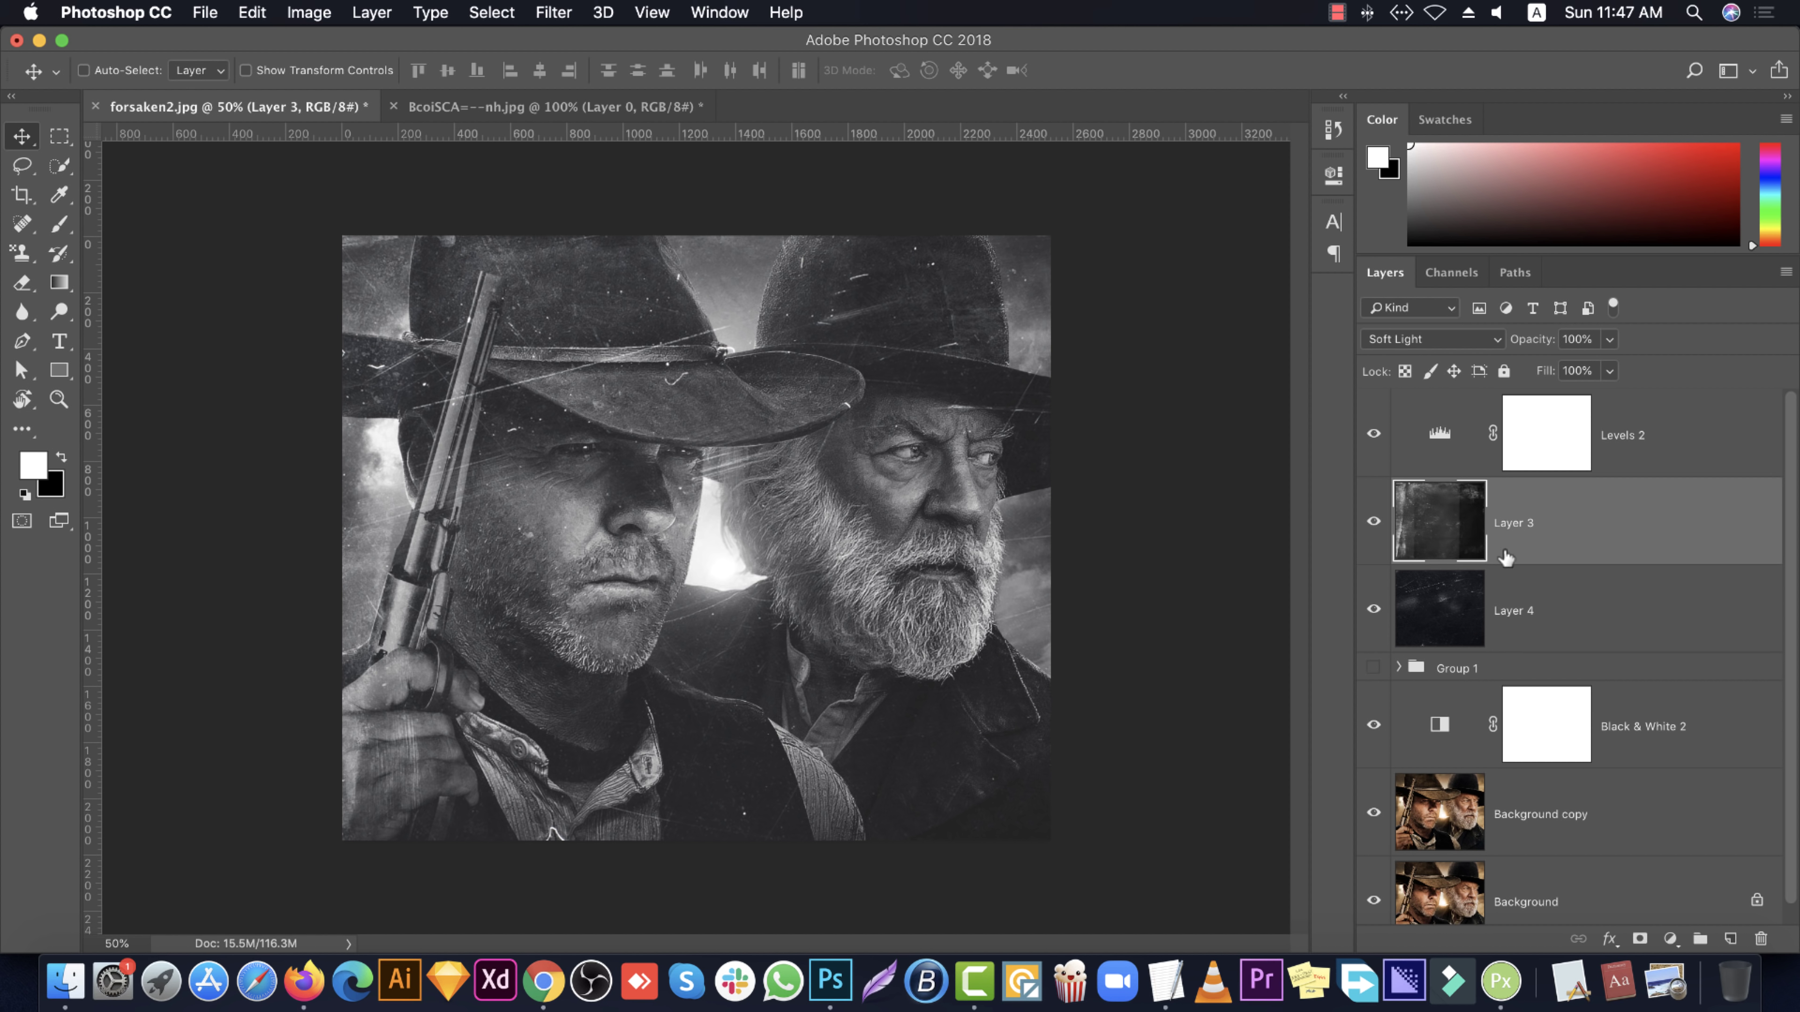
pyautogui.click(1373, 434)
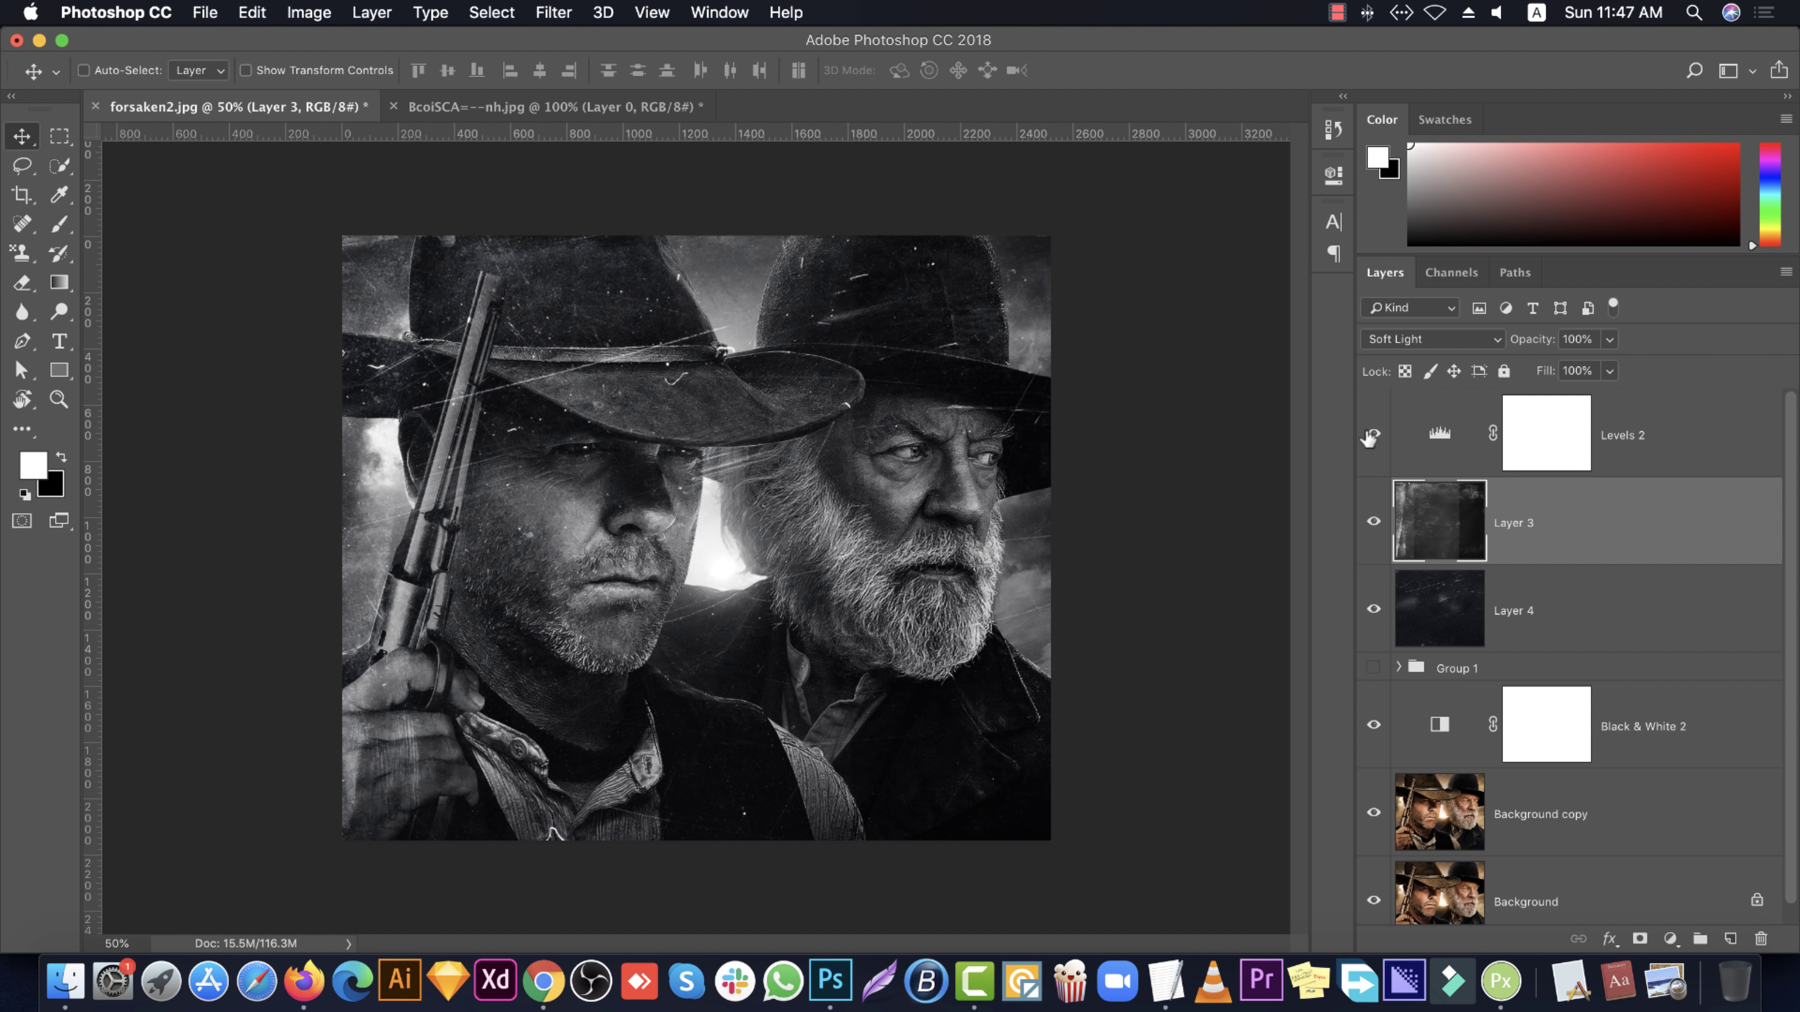
pyautogui.click(1638, 430)
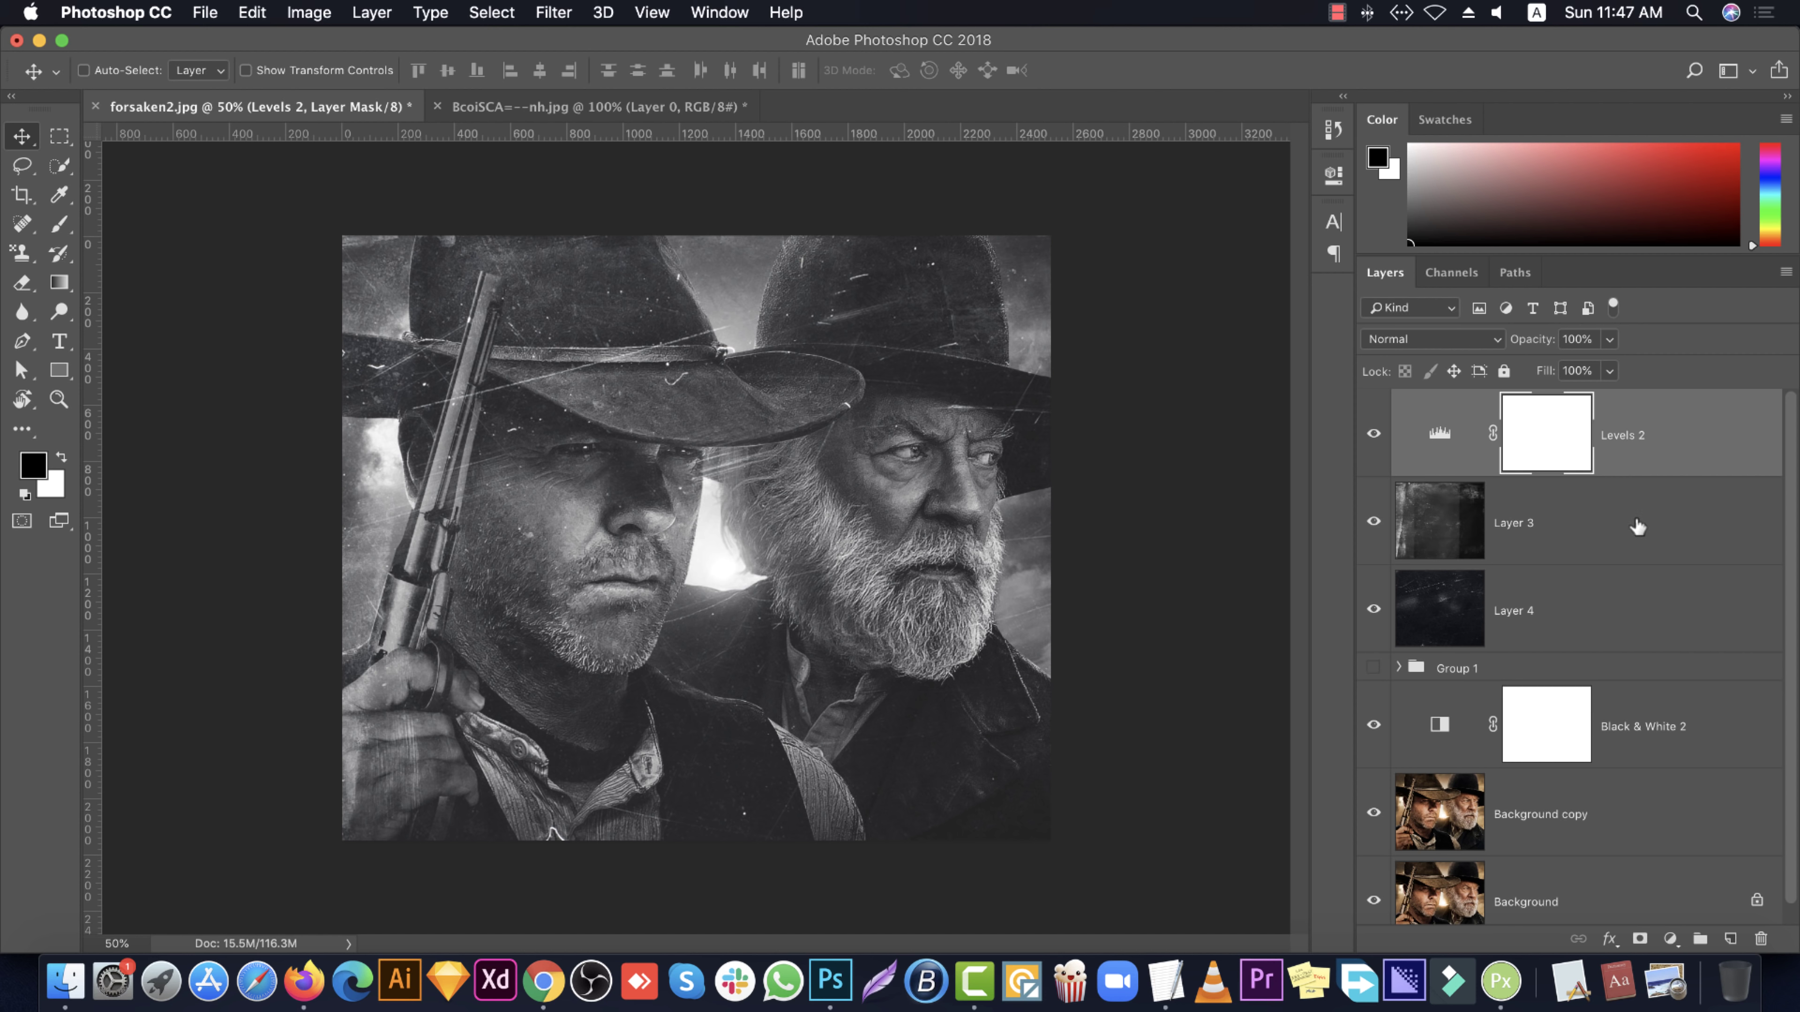
# Add a Gradient Map running from black at 0% to white at 100%
pyautogui.click(1673, 938)
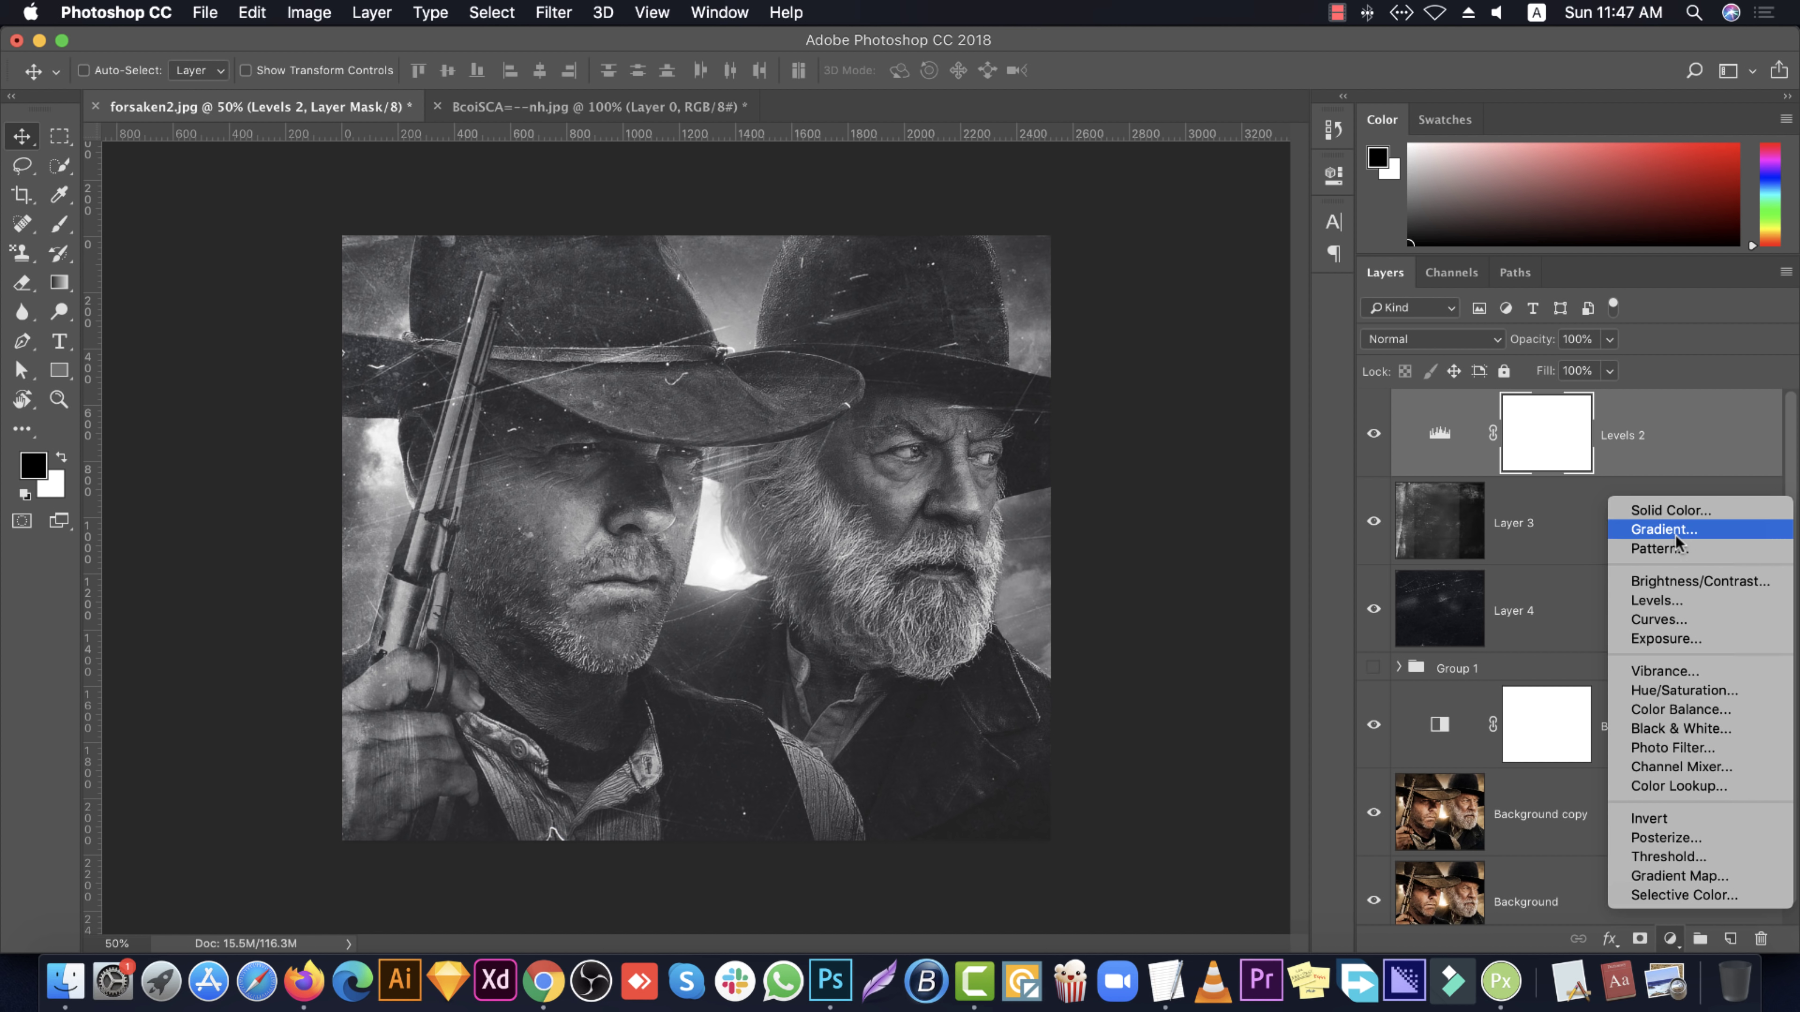
pyautogui.click(1674, 881)
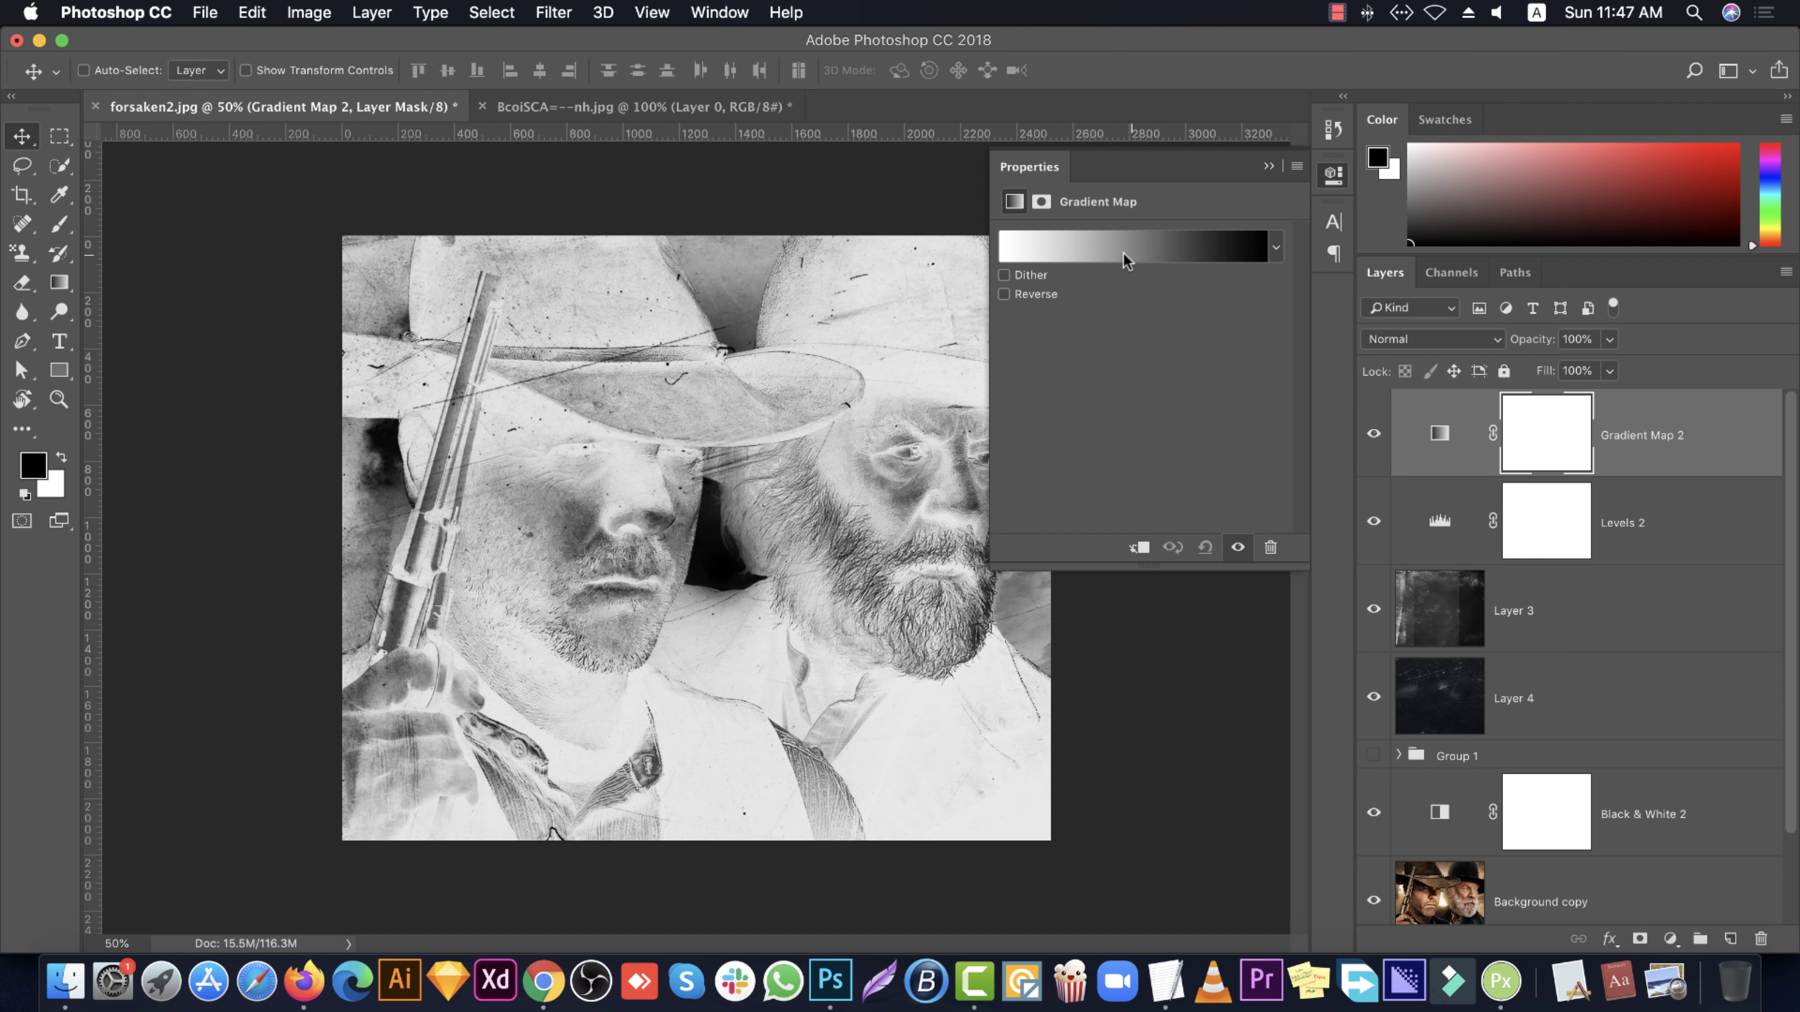
pyautogui.click(1114, 254)
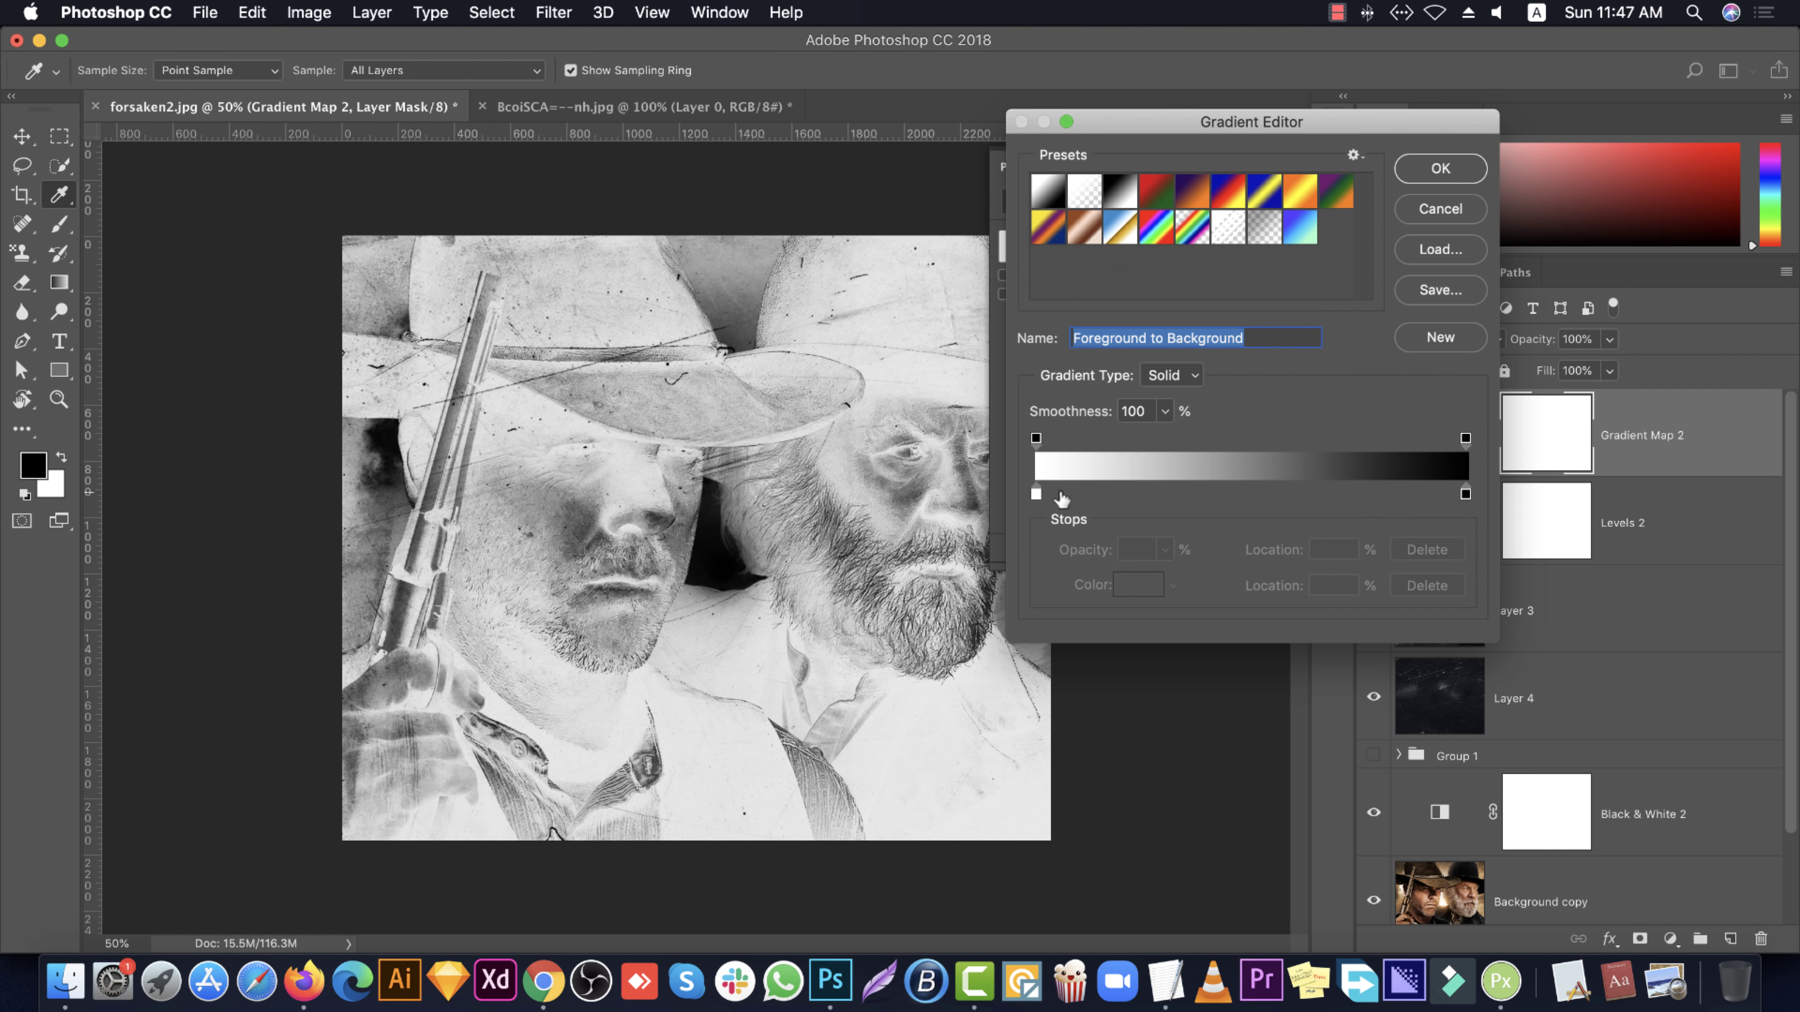
pyautogui.moveTo(1035, 494); pyautogui.dragTo(1177, 494)
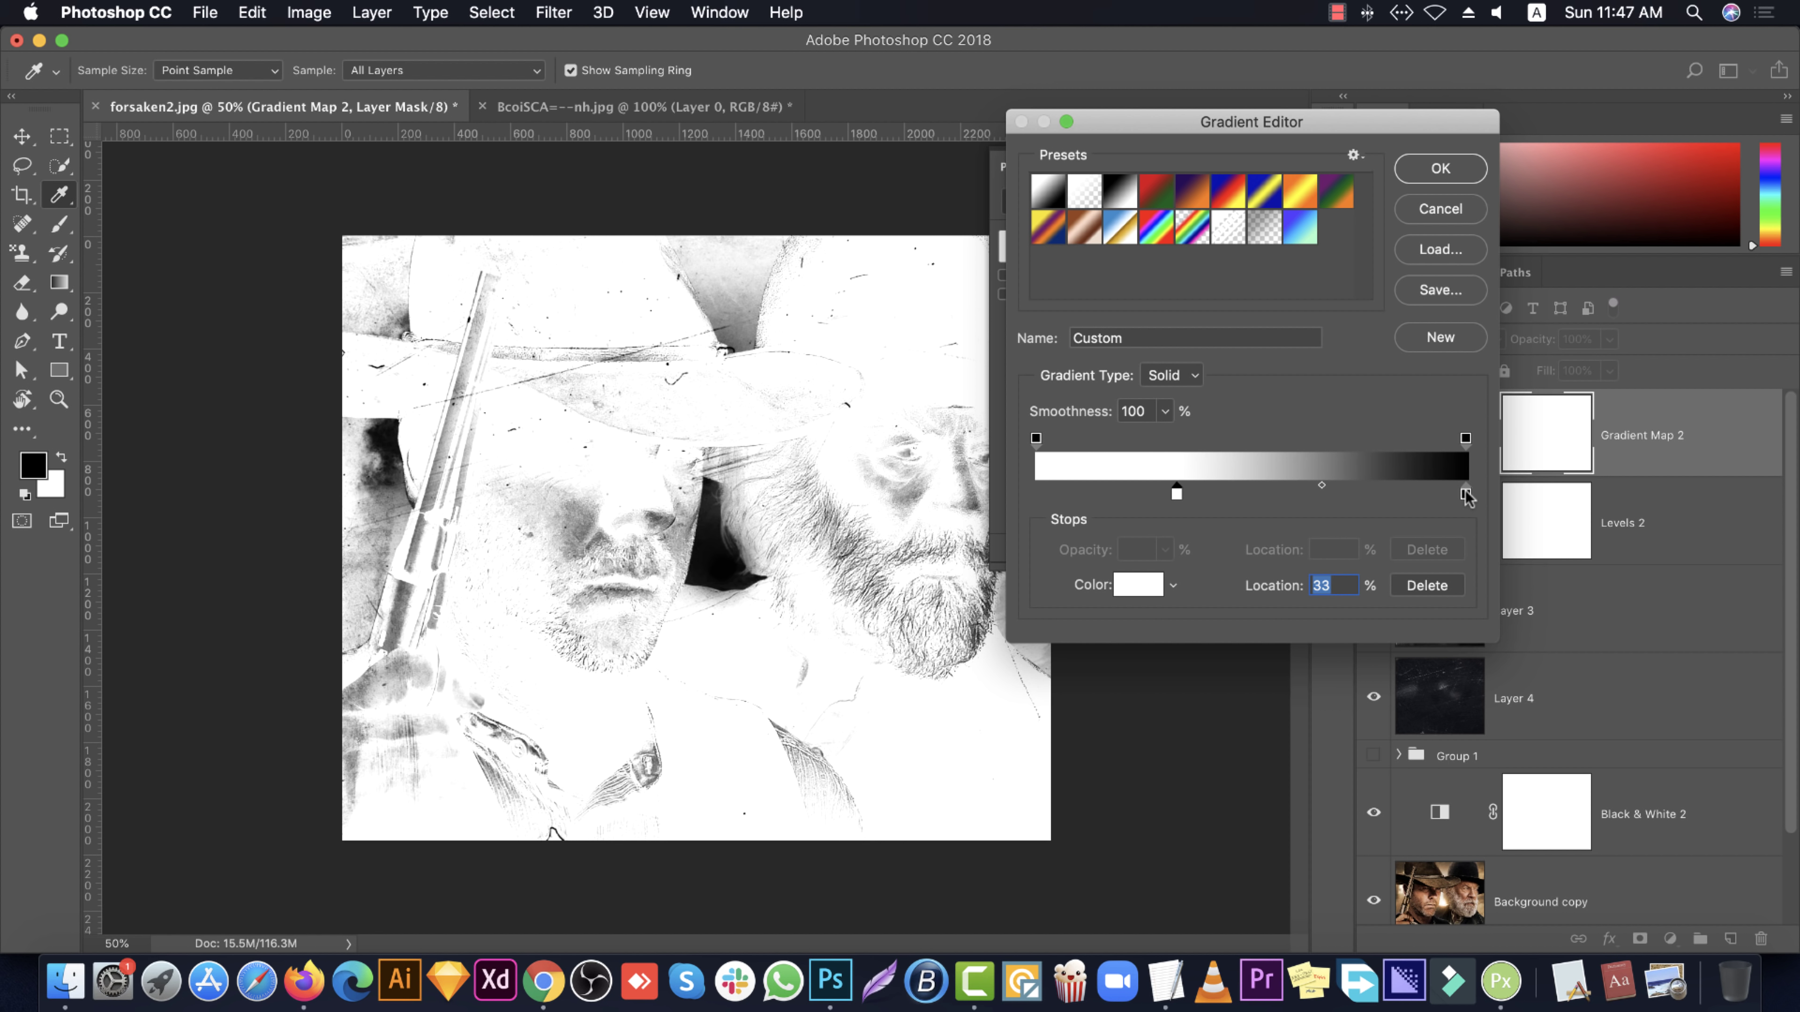
pyautogui.moveTo(1466, 494); pyautogui.dragTo(1036, 494)
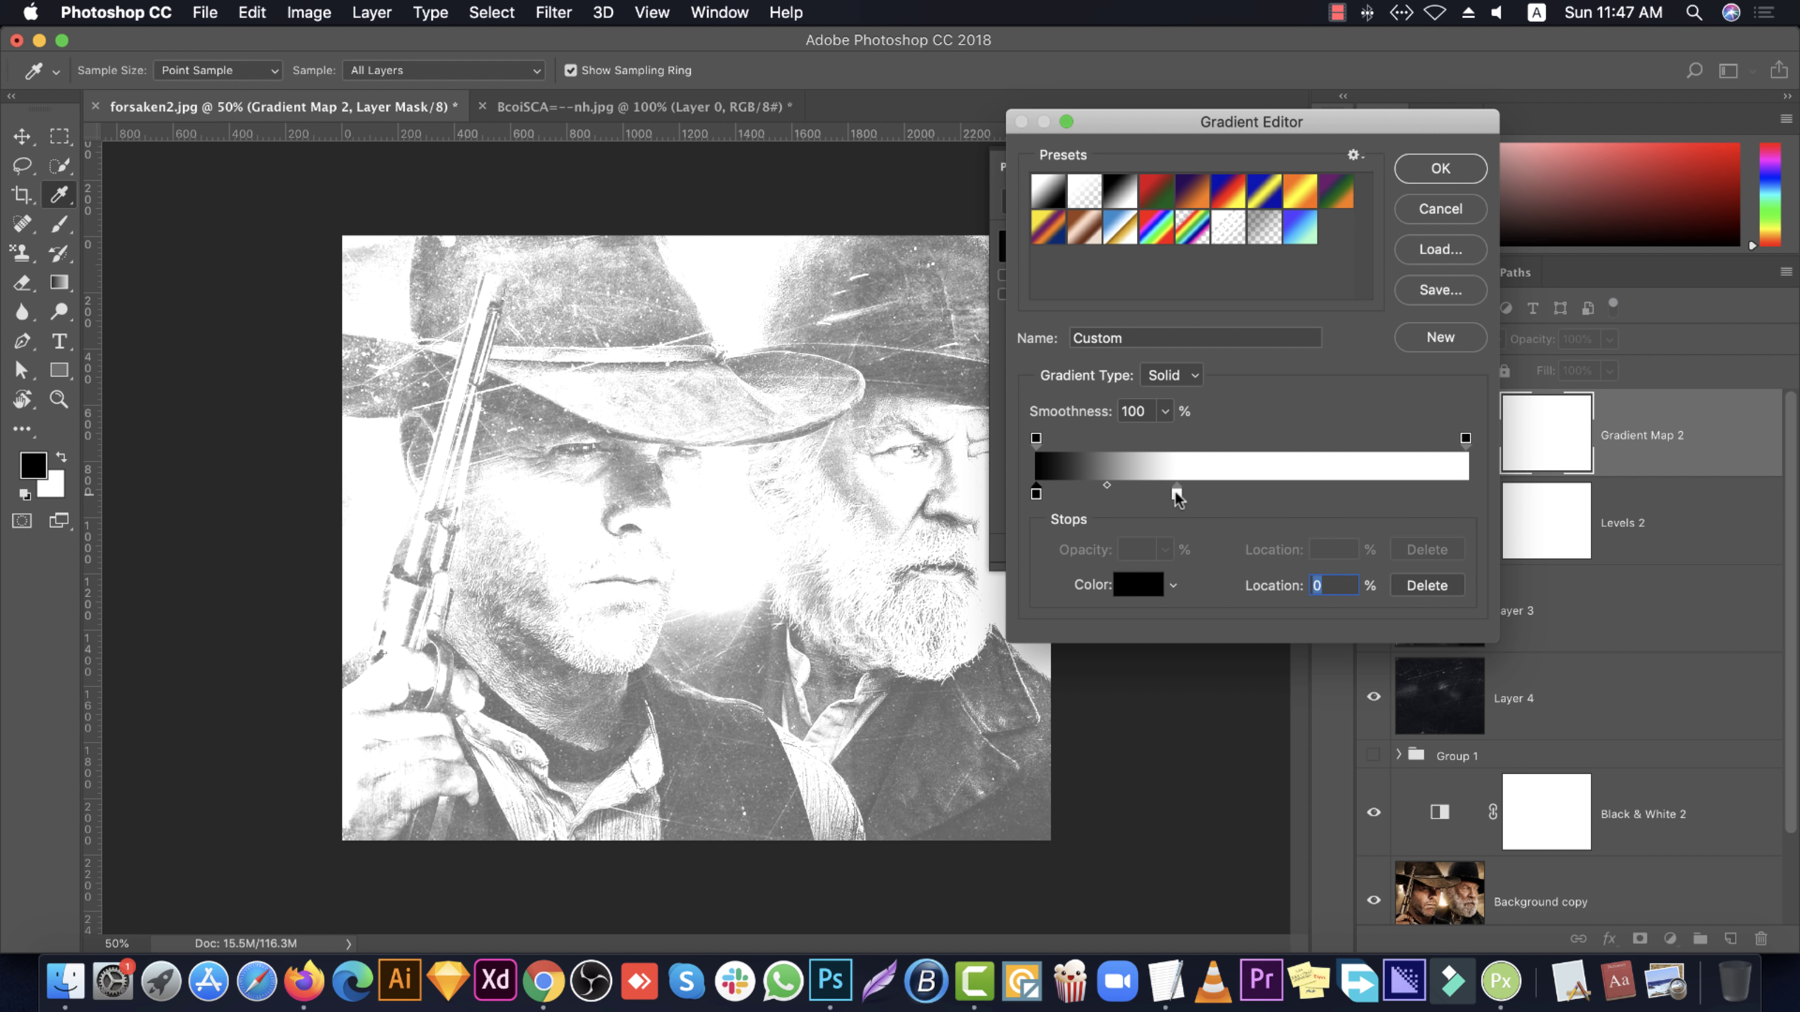
pyautogui.moveTo(1177, 493); pyautogui.dragTo(1482, 496)
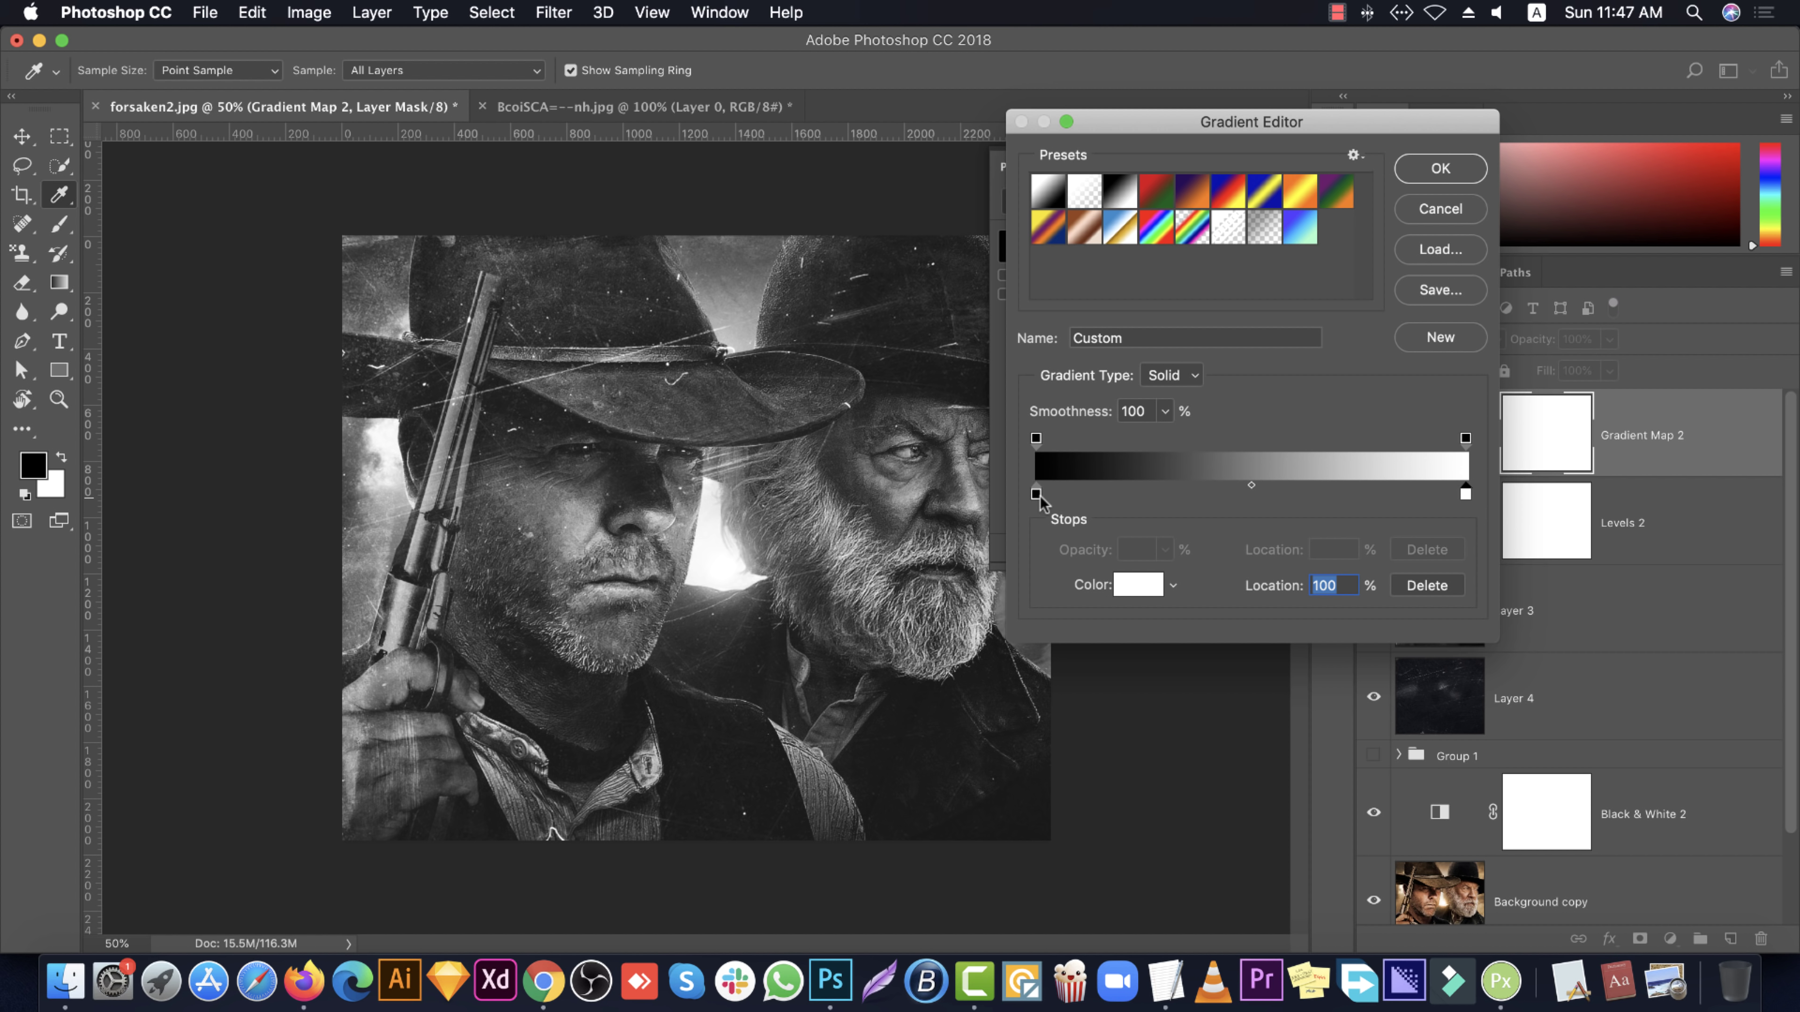
# Set the gradient's dark stop to the near-black #140c0c
pyautogui.click(1036, 494)
pyautogui.click(1138, 585)
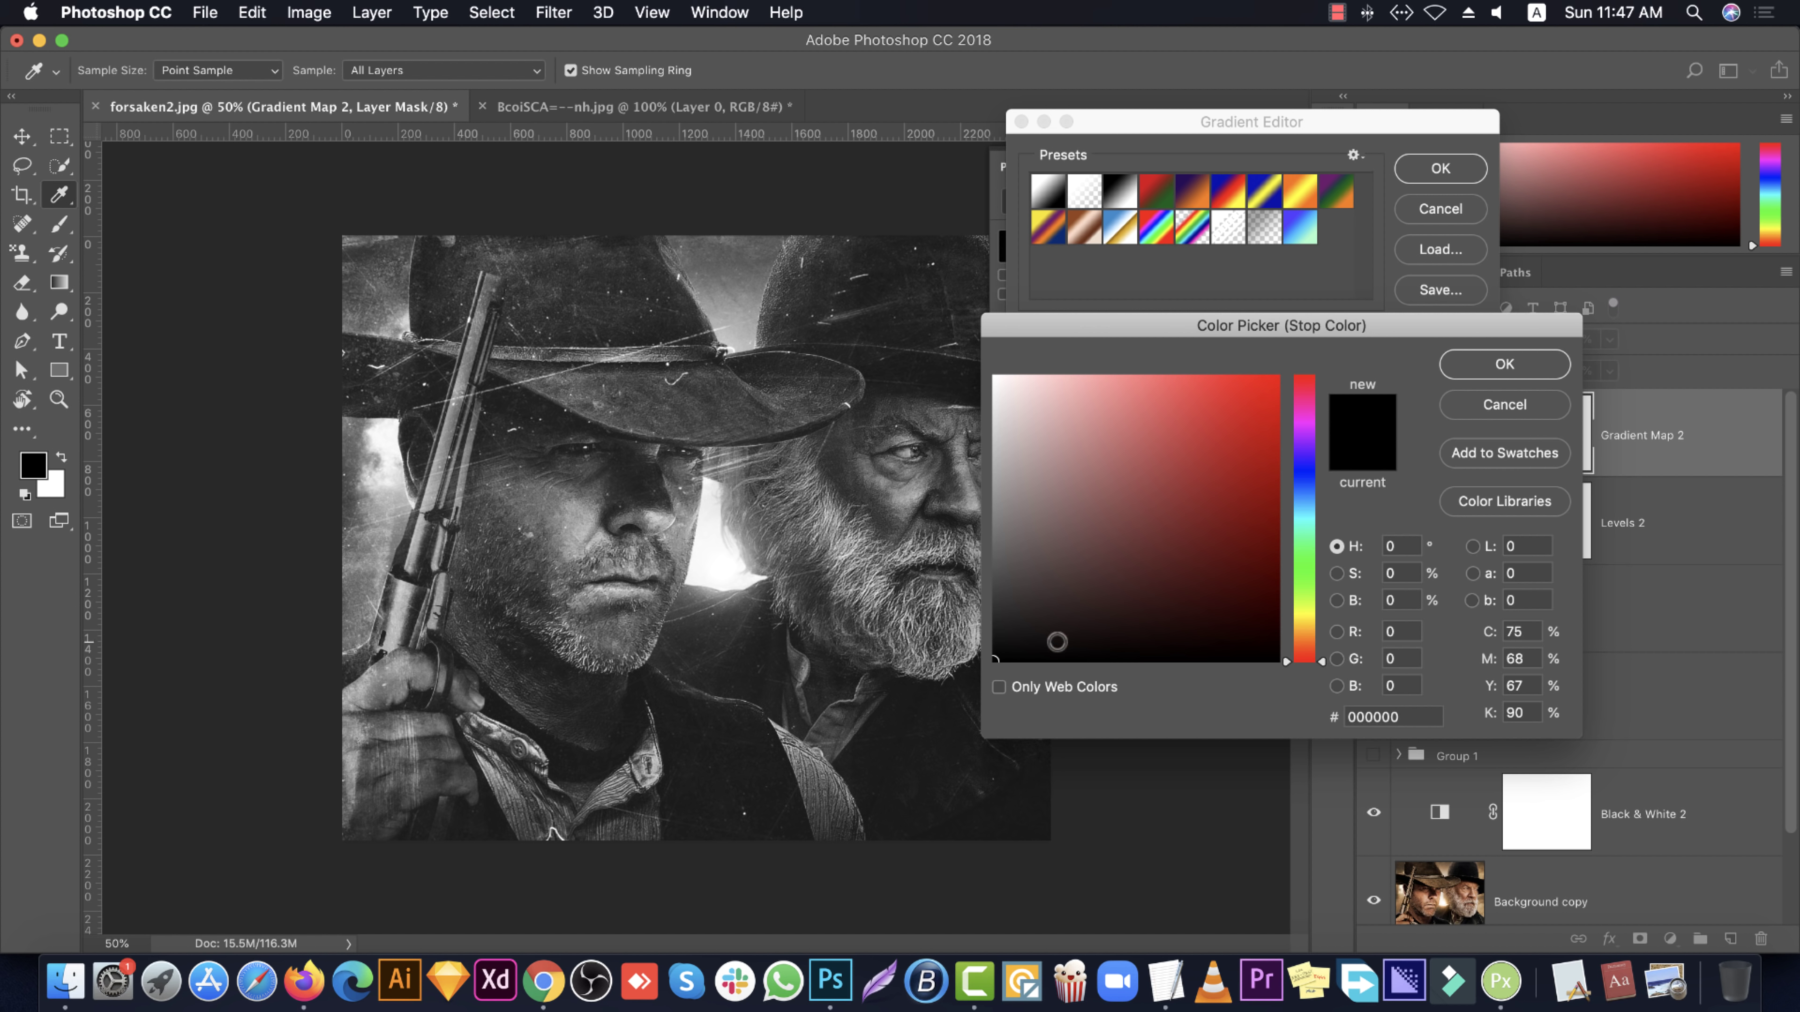
pyautogui.moveTo(1060, 643); pyautogui.dragTo(1059, 642)
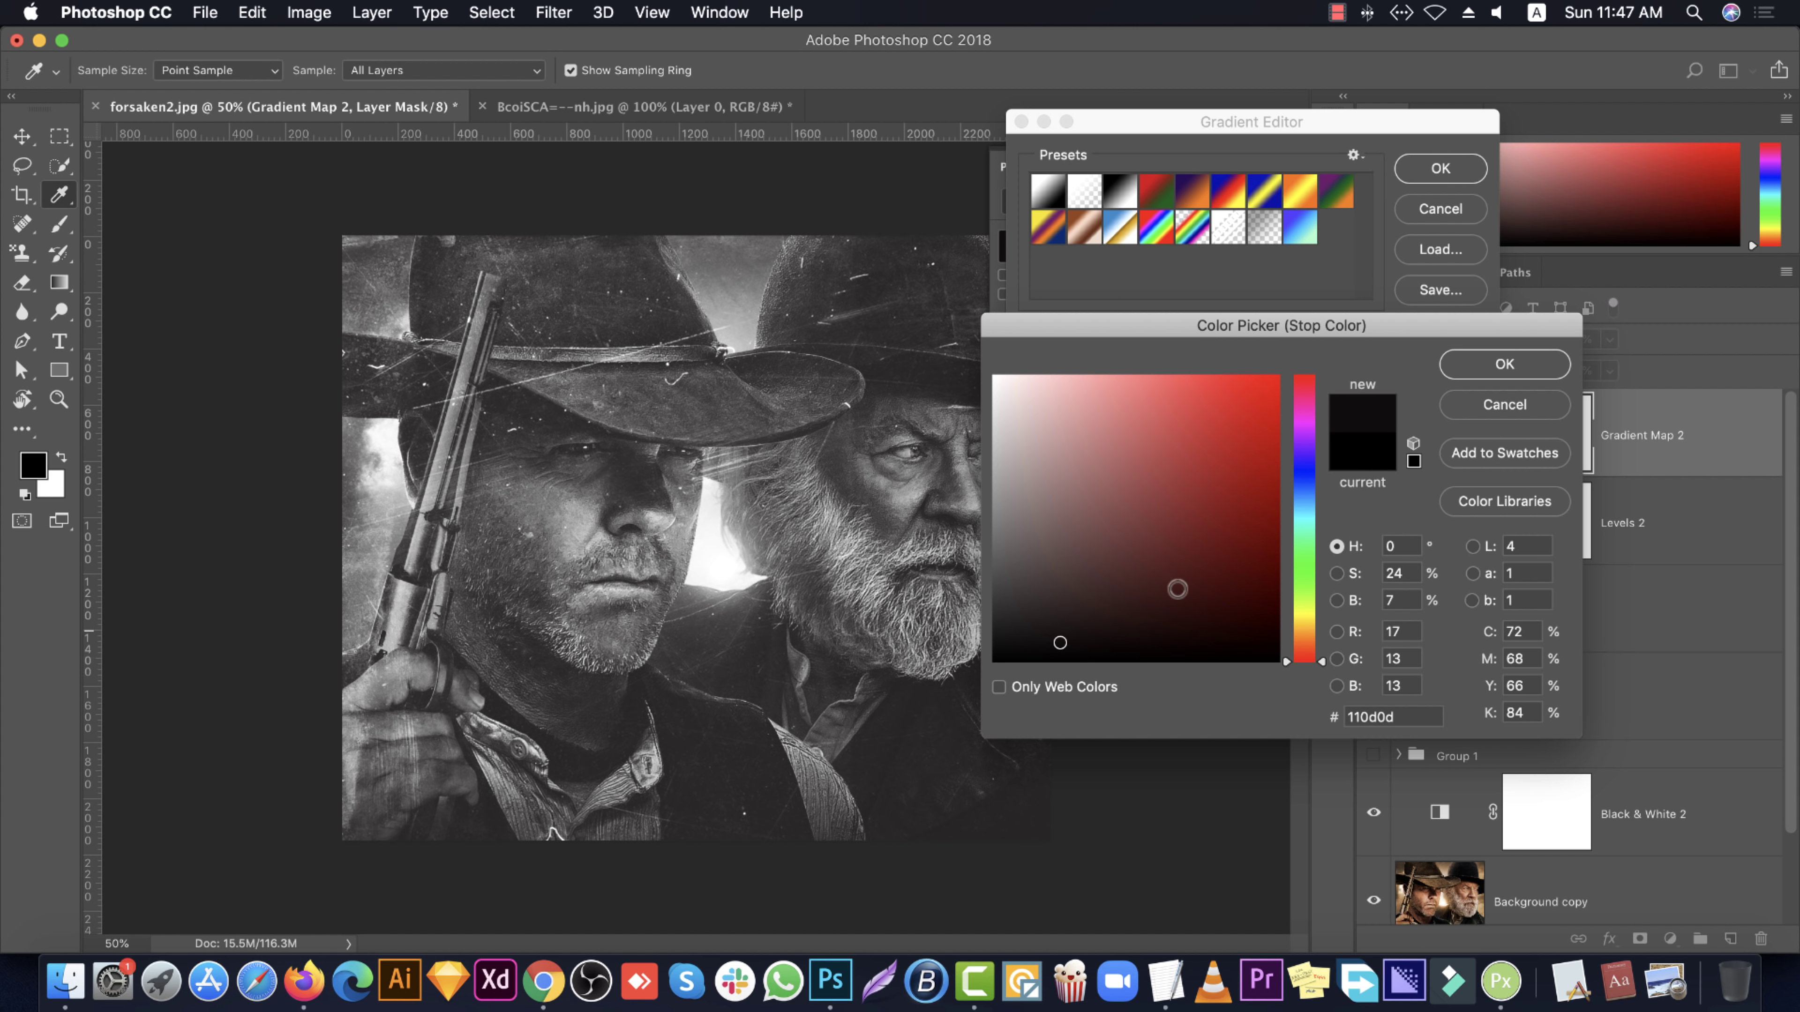
pyautogui.click(1195, 547)
pyautogui.moveTo(1114, 641); pyautogui.dragTo(1102, 638)
pyautogui.click(1493, 372)
# Edit the light stop's colour, checking vintage photo references, and shift its hue toward yellow
pyautogui.click(1466, 494)
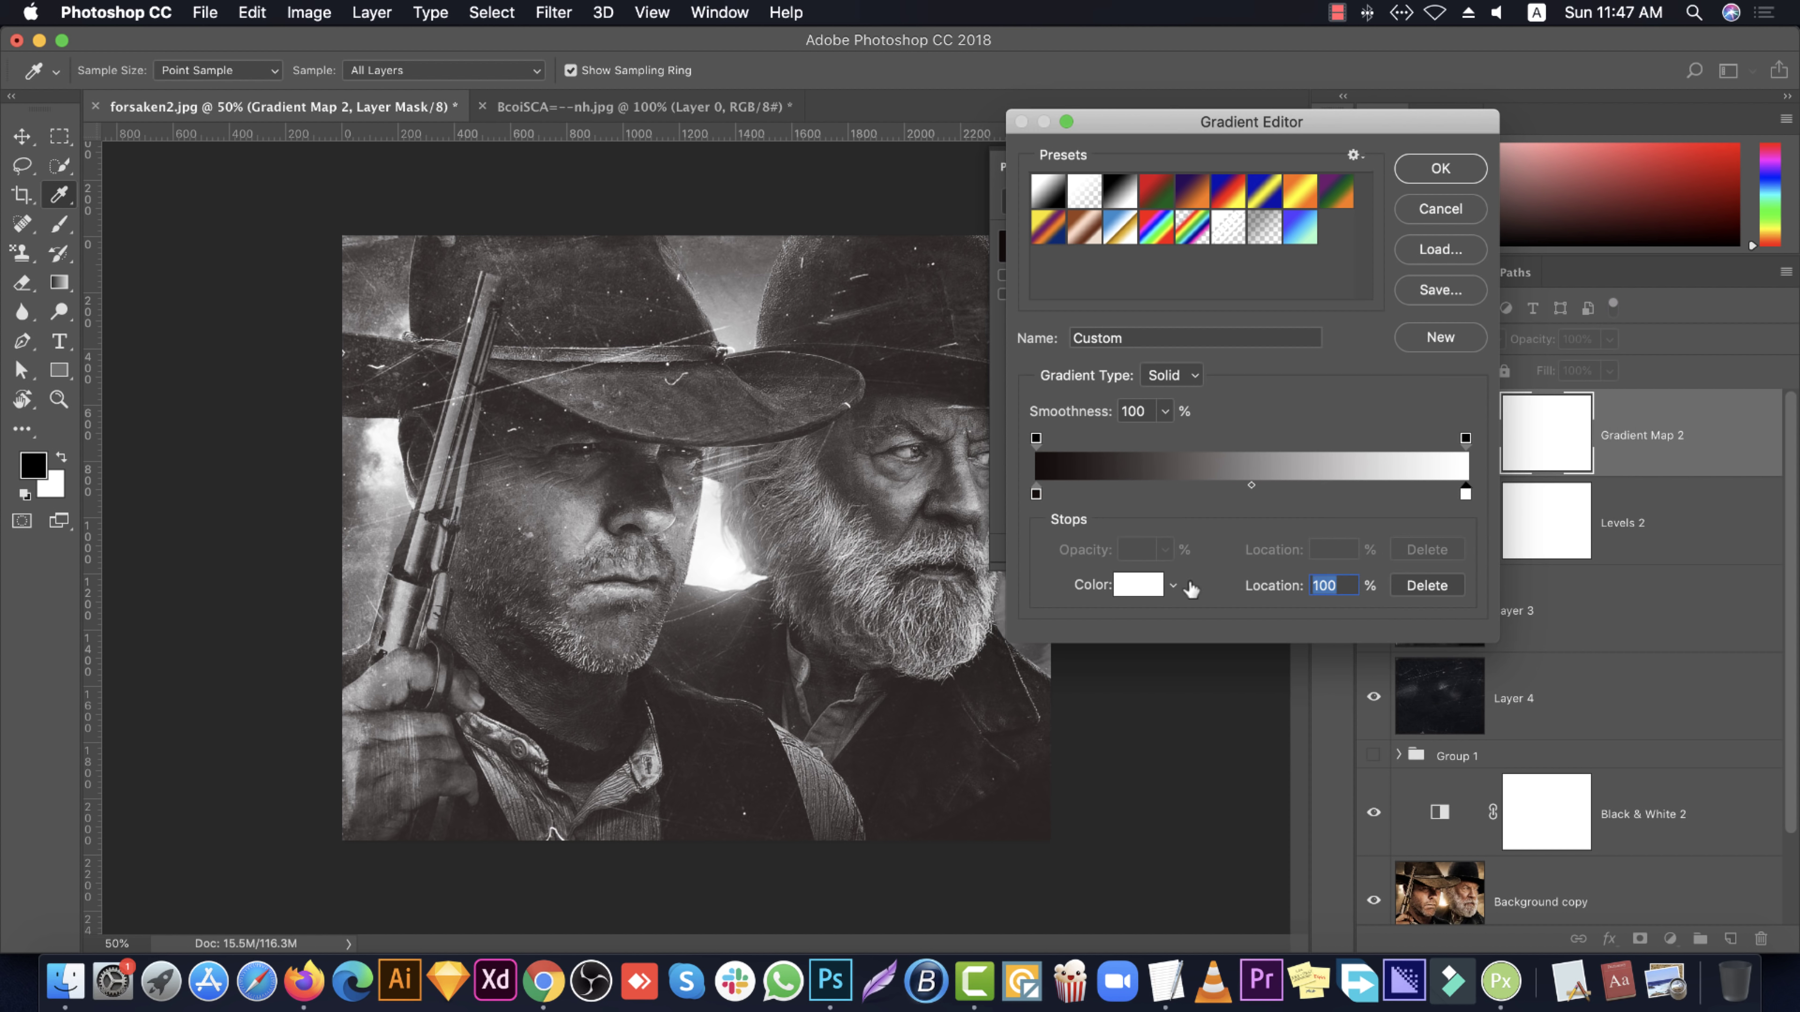
pyautogui.click(1114, 585)
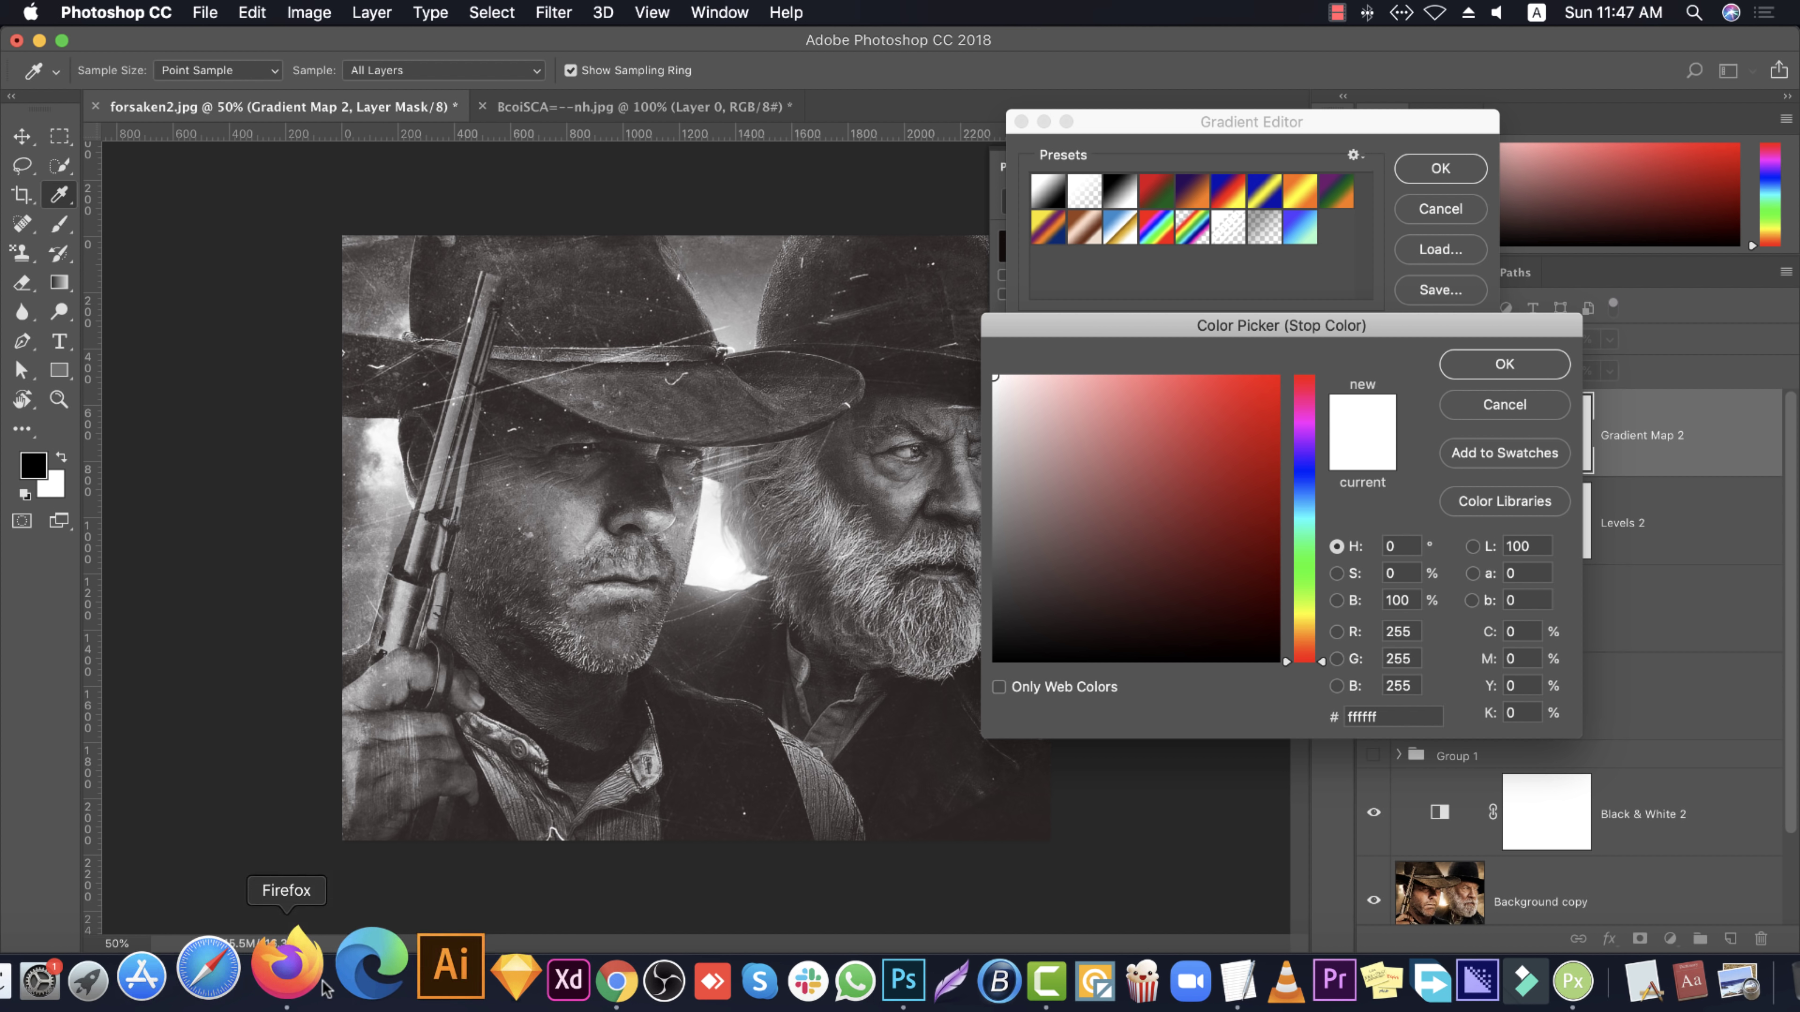
pyautogui.click(539, 982)
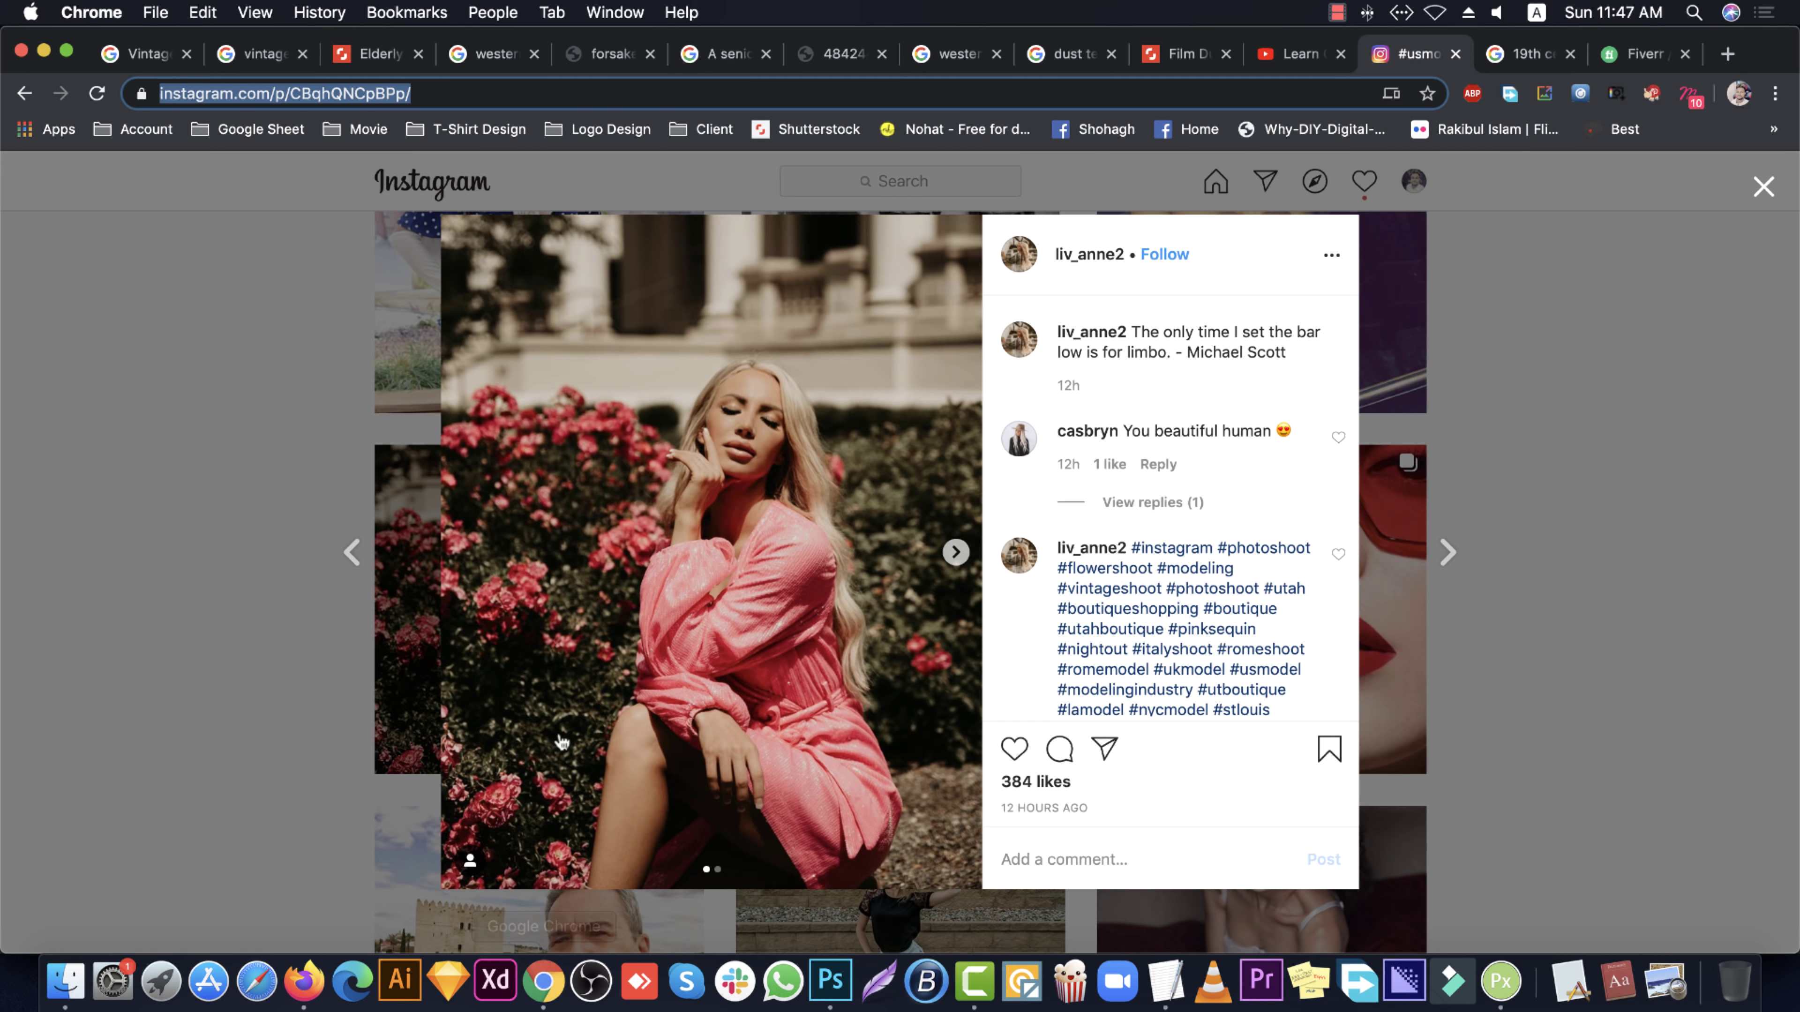
pyautogui.click(145, 62)
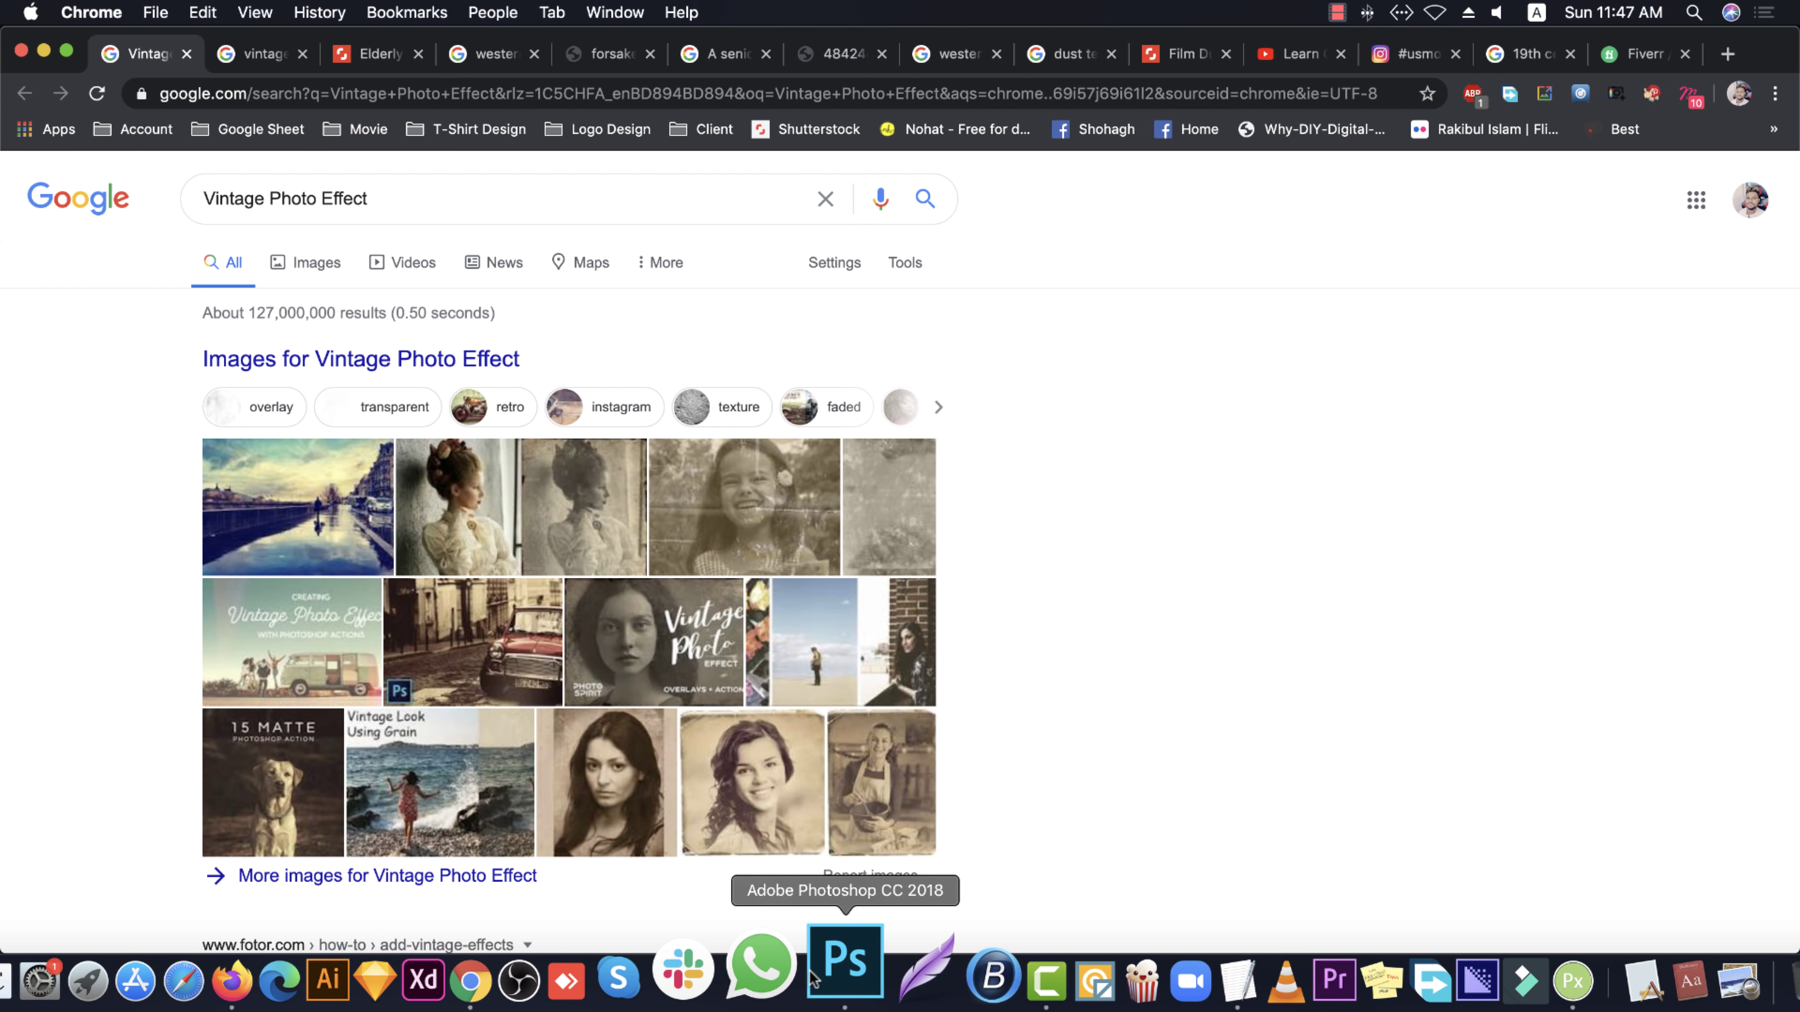
pyautogui.click(824, 964)
pyautogui.moveTo(1311, 638); pyautogui.dragTo(1307, 615)
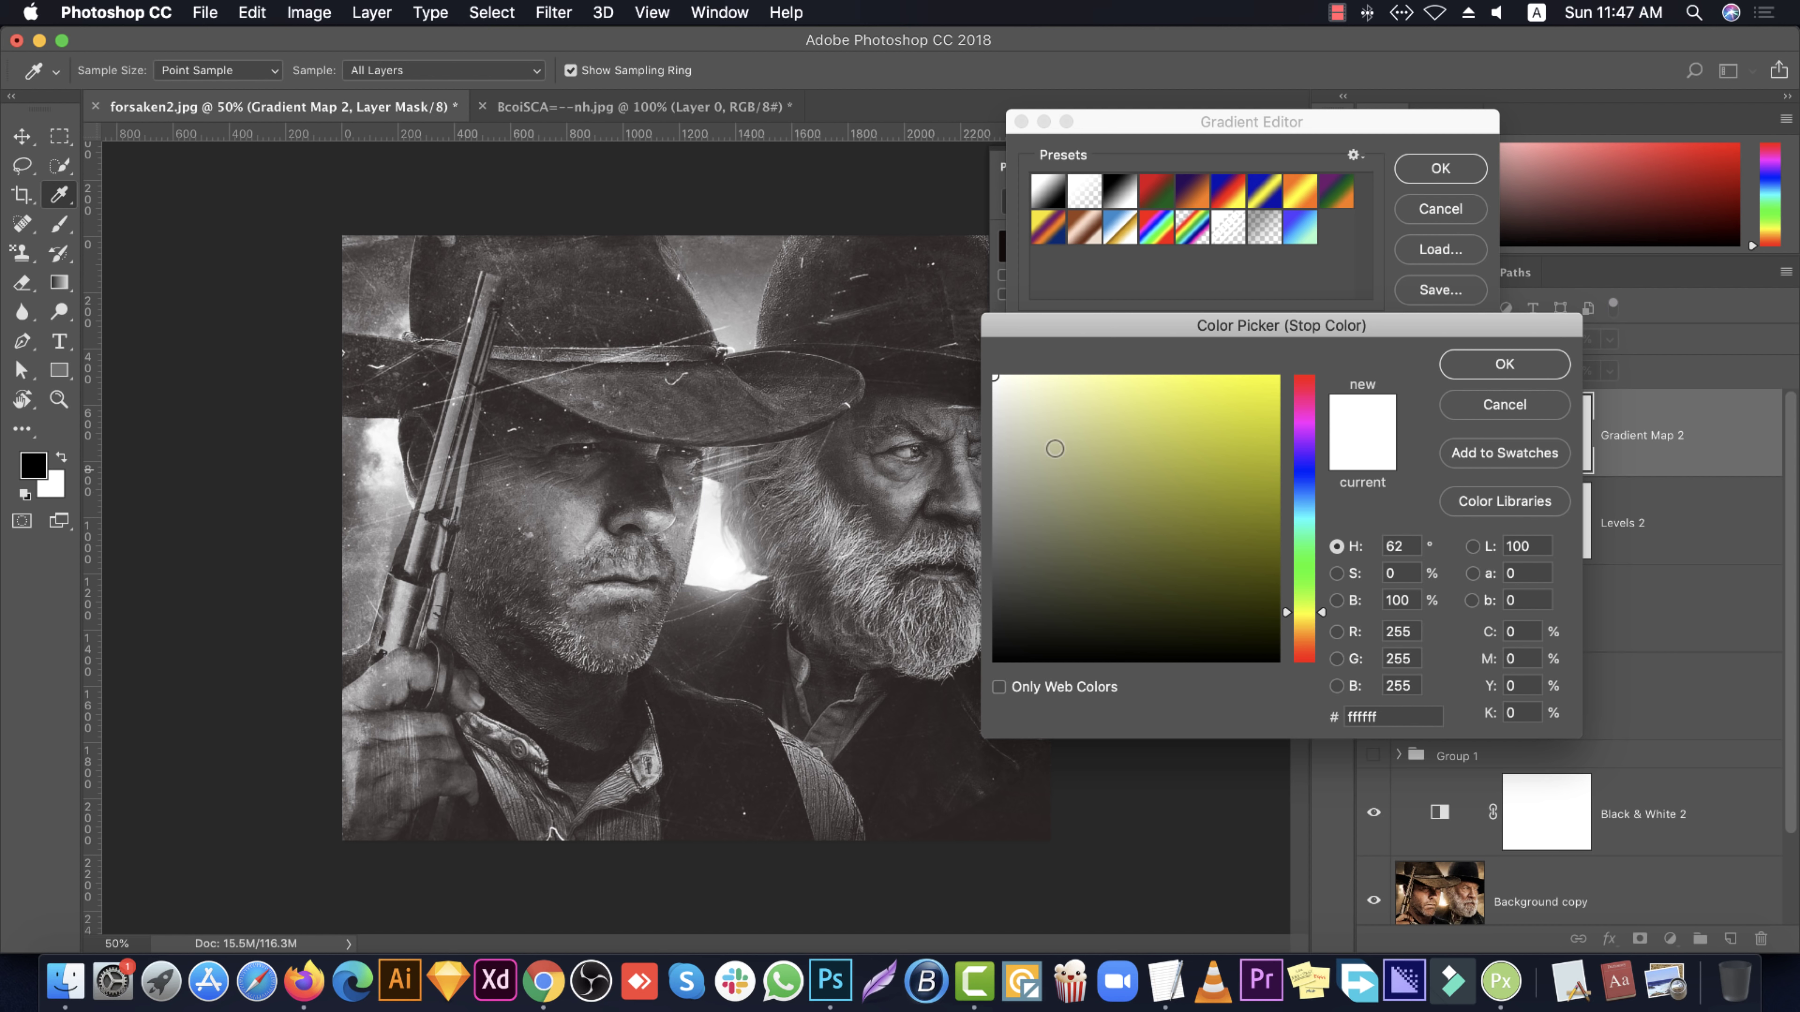
# Set the gradient's light stop to the near-white cream #fffbeb
pyautogui.moveTo(1027, 388)
pyautogui.mouseDown()
pyautogui.moveTo(1055, 400)
pyautogui.moveTo(1028, 382)
pyautogui.mouseUp()
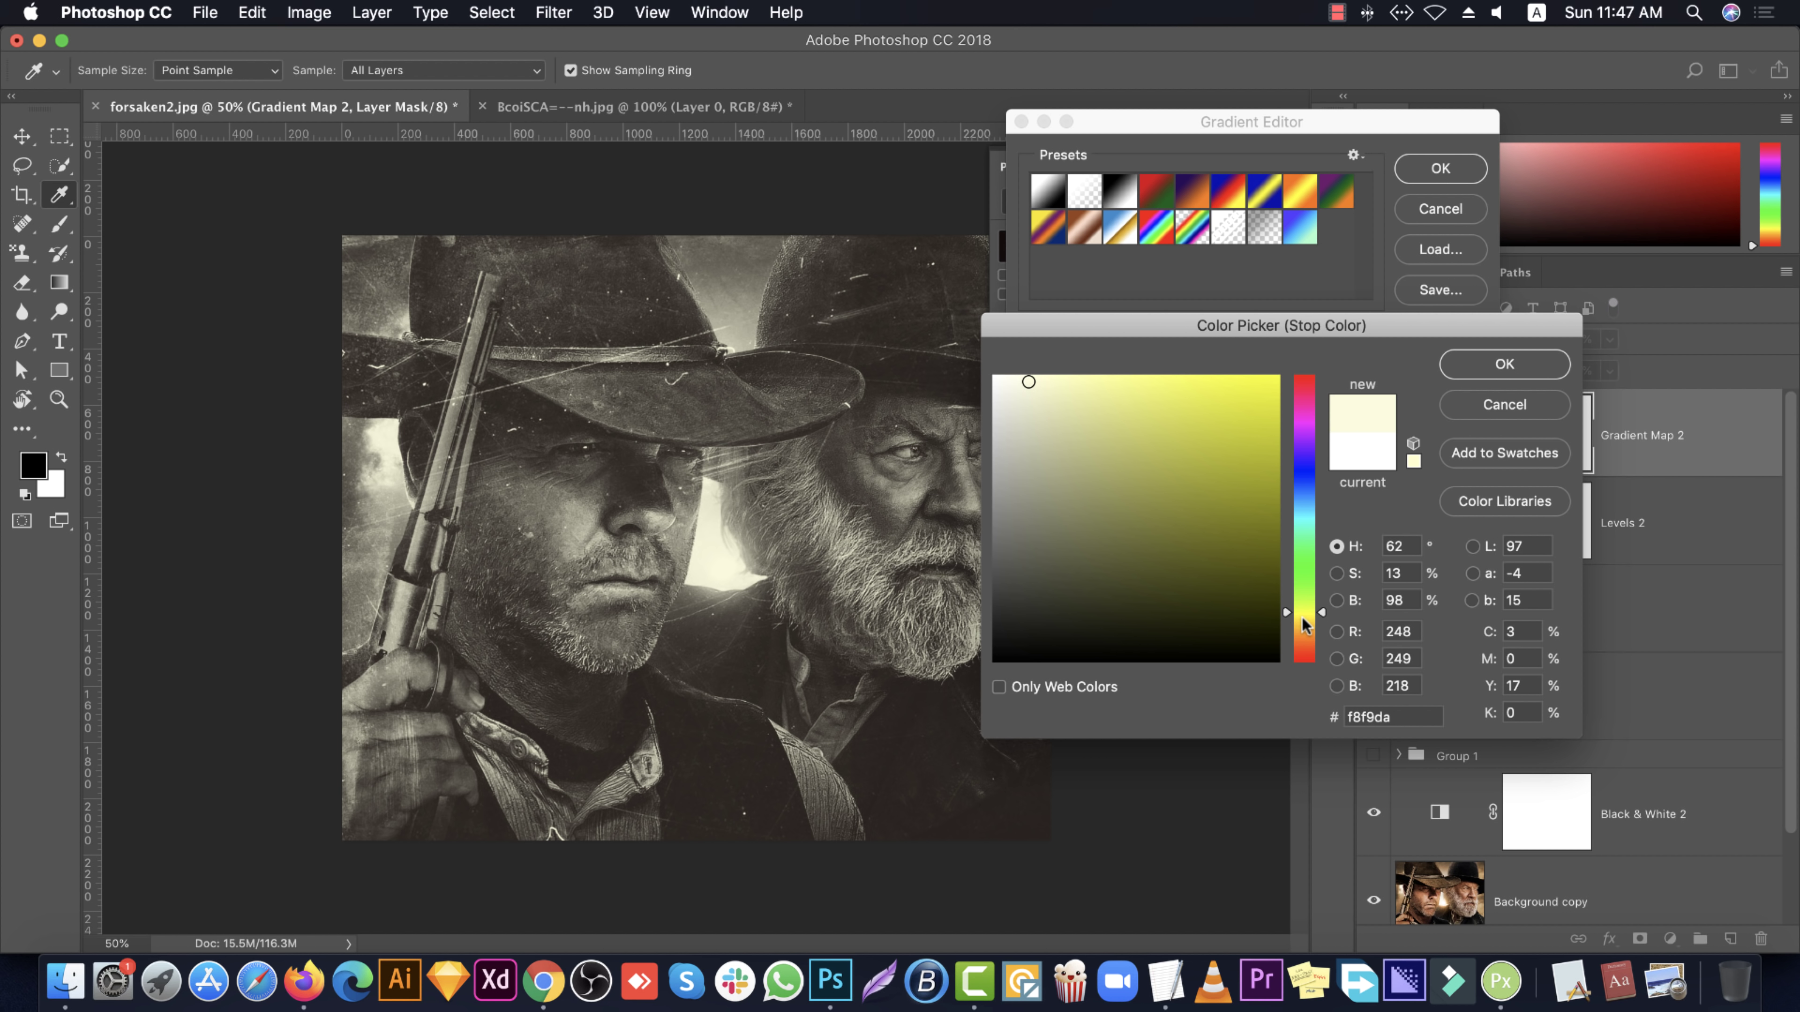
pyautogui.moveTo(1303, 619); pyautogui.dragTo(1307, 624)
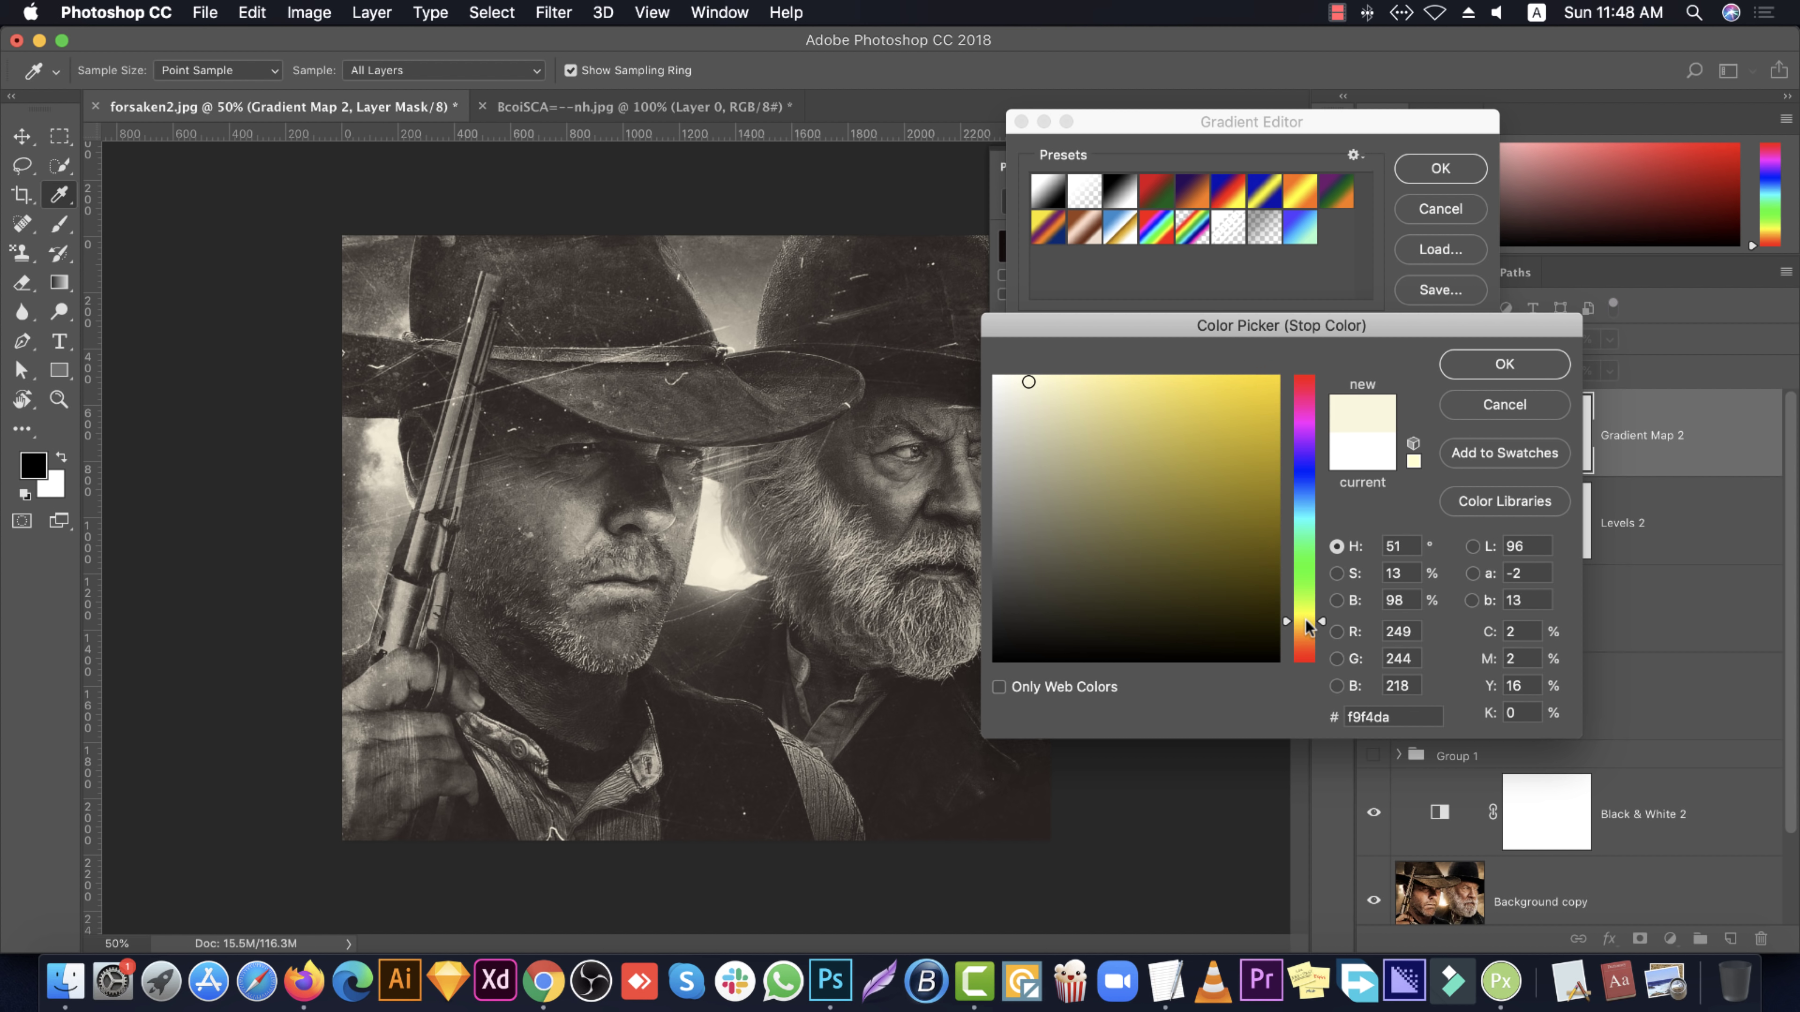
pyautogui.click(1161, 405)
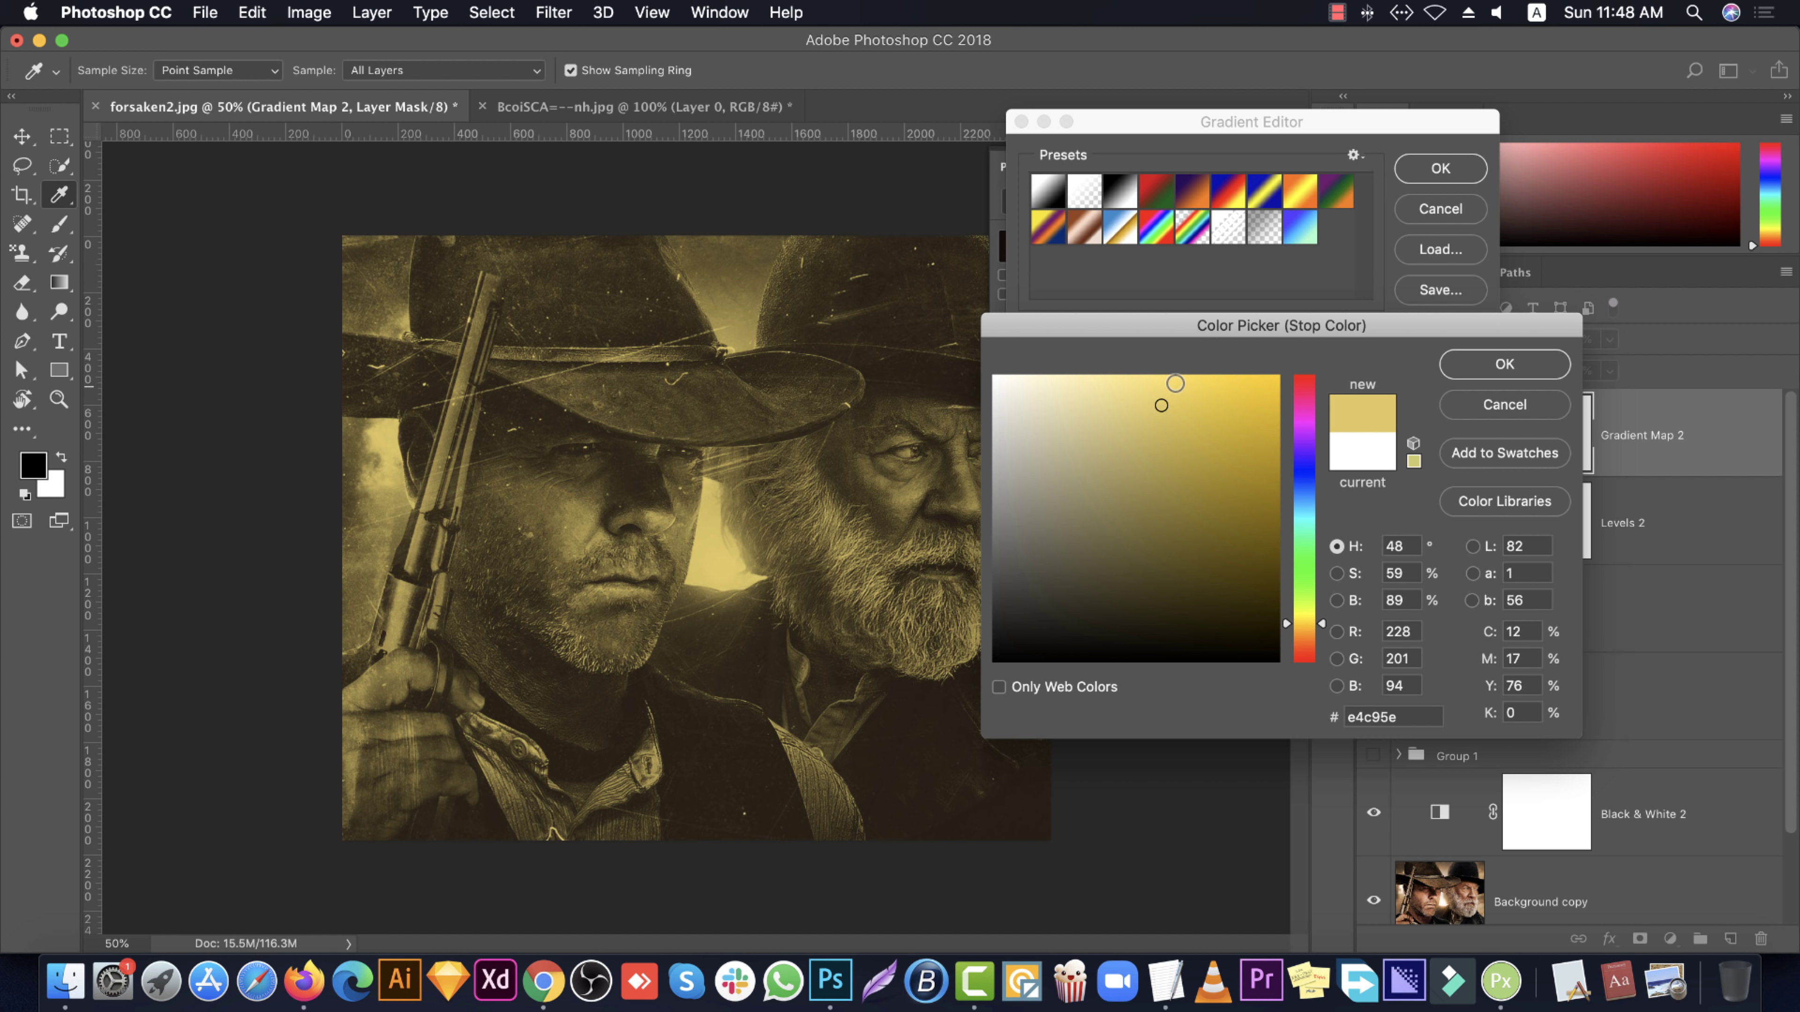
pyautogui.click(1153, 374)
pyautogui.click(1107, 396)
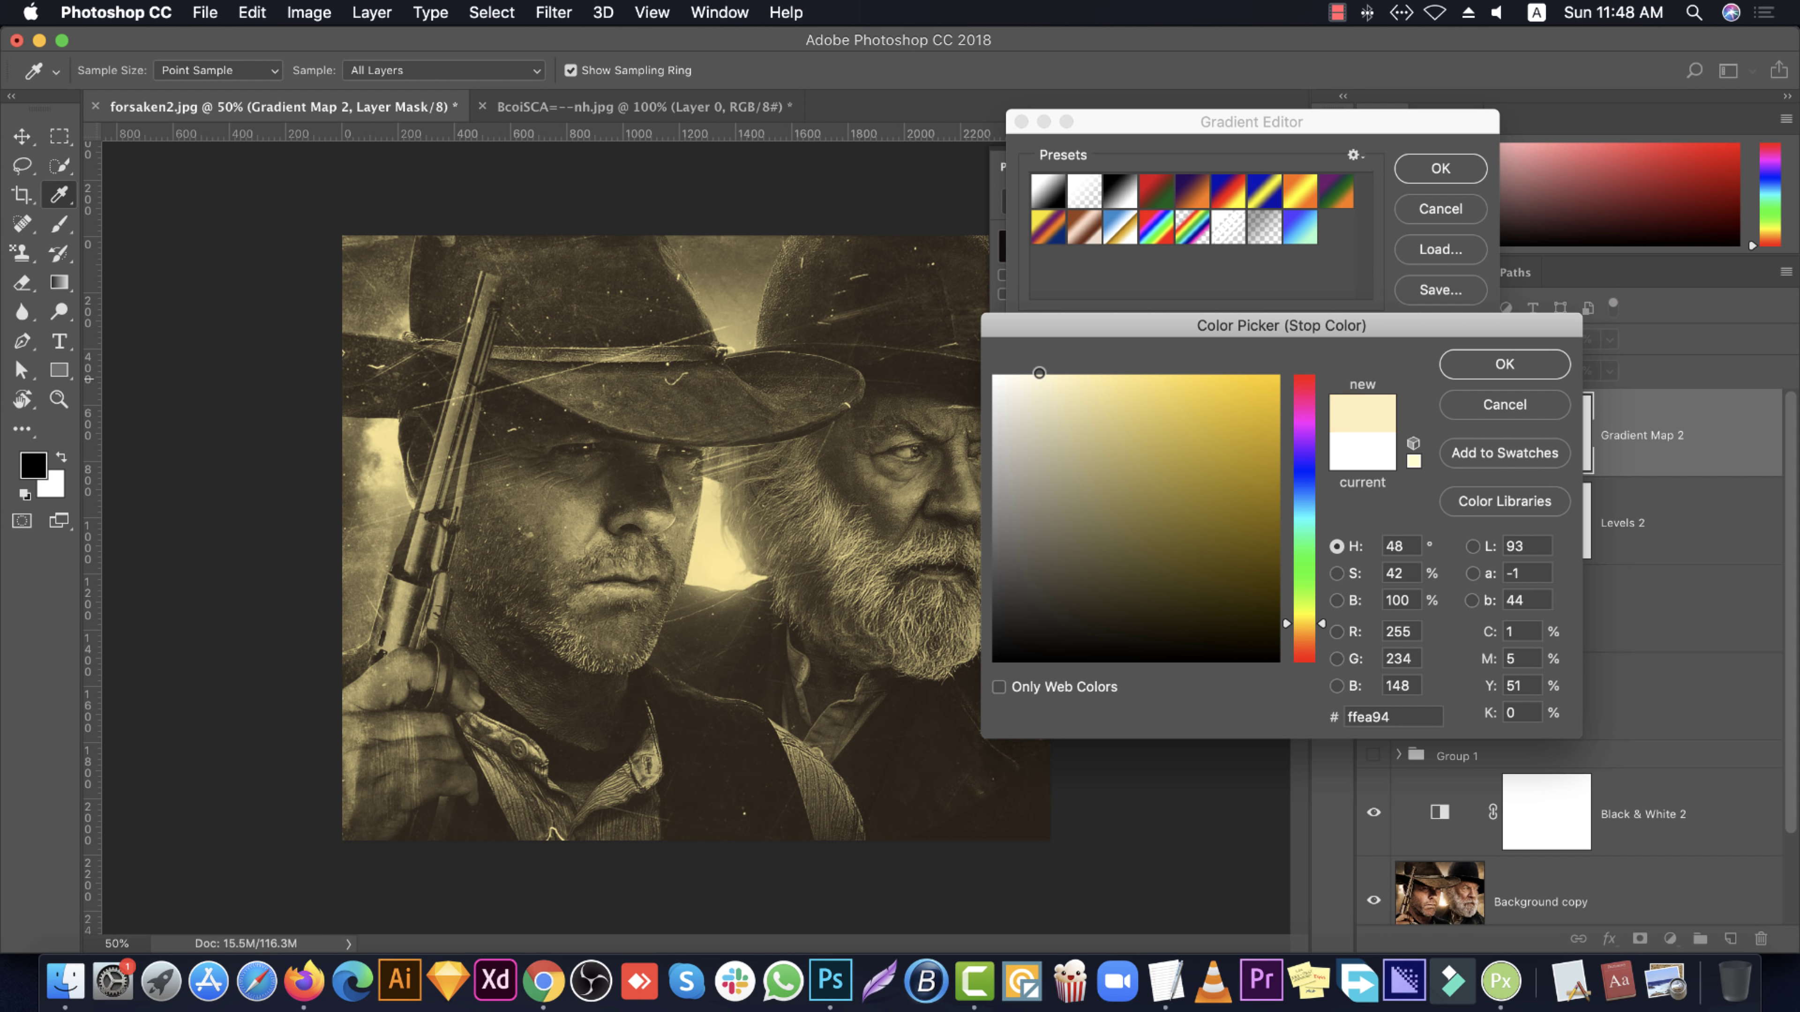
pyautogui.moveTo(1038, 373); pyautogui.dragTo(1015, 377)
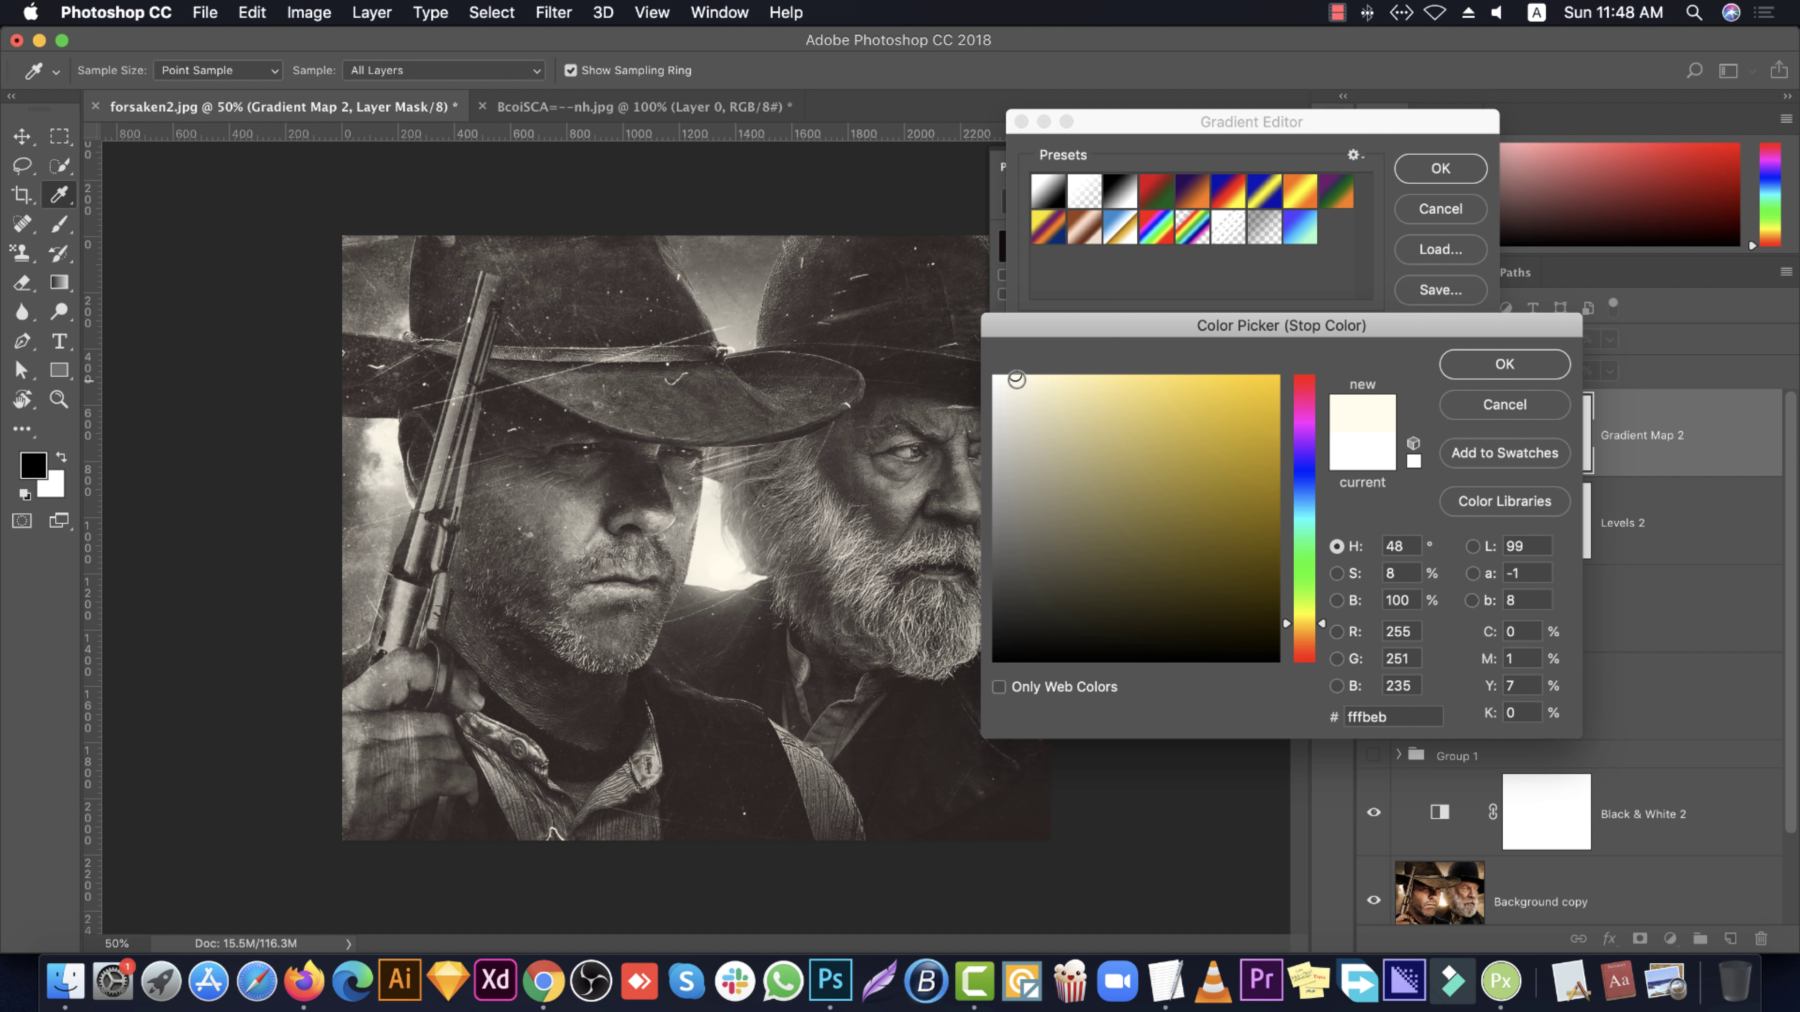
pyautogui.click(1541, 365)
# Close the Gradient Editor and move Gradient Map 2 below Levels 2
pyautogui.click(1412, 177)
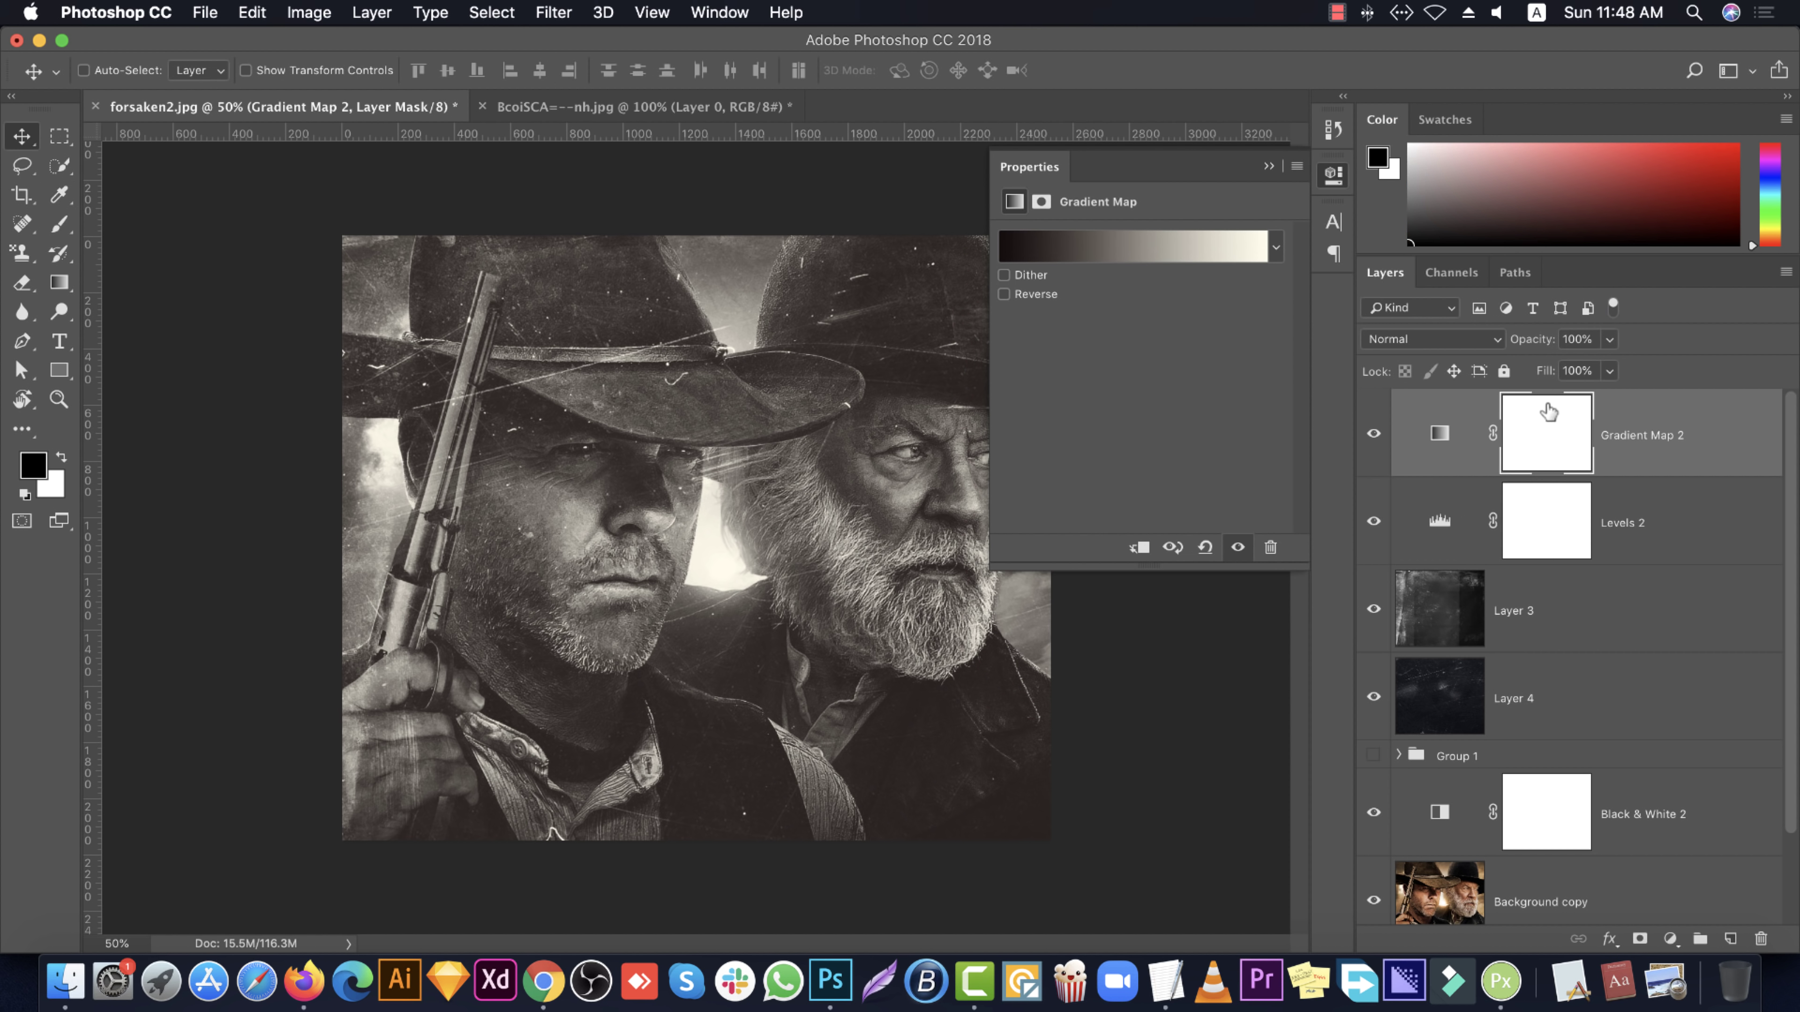
pyautogui.moveTo(1629, 436); pyautogui.dragTo(1632, 539)
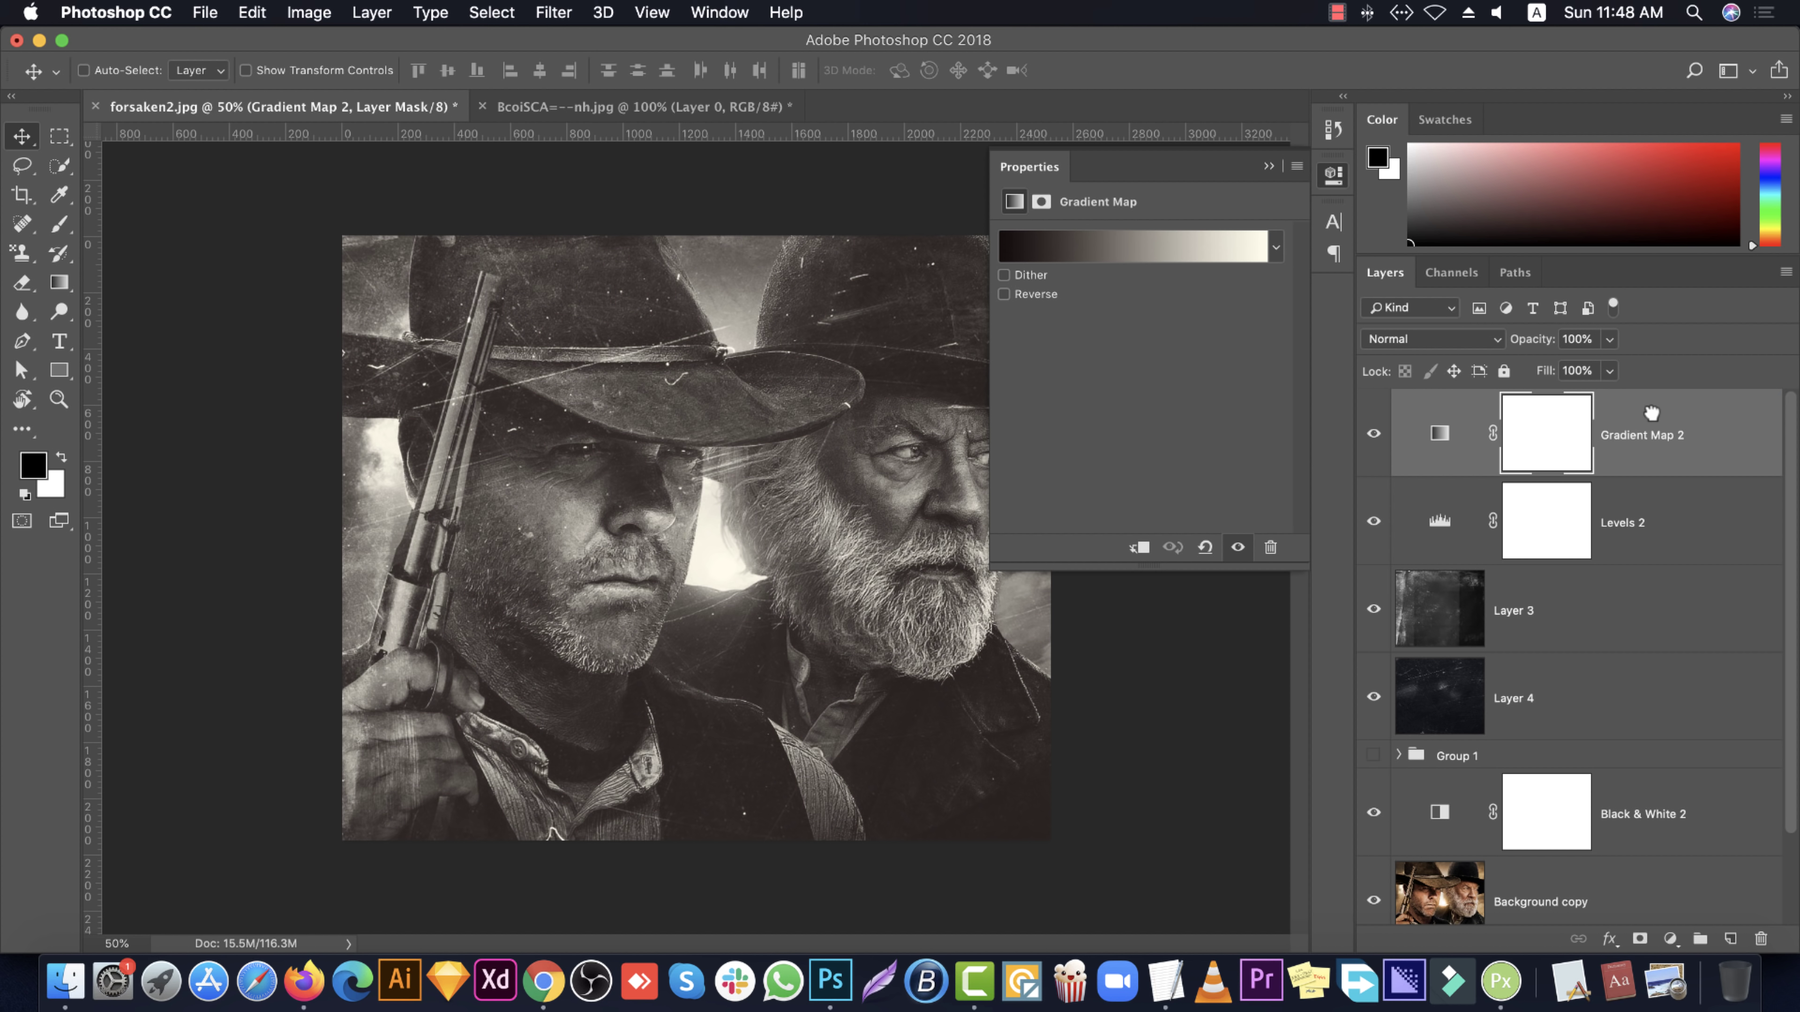
pyautogui.moveTo(1659, 446)
pyautogui.mouseDown()
pyautogui.moveTo(1662, 539)
pyautogui.moveTo(1613, 411)
pyautogui.mouseUp()
pyautogui.moveTo(1640, 464); pyautogui.dragTo(1640, 539)
# Add a Color Balance layer with midtones Red +14, Green +5, Yellow −15
pyautogui.click(1670, 939)
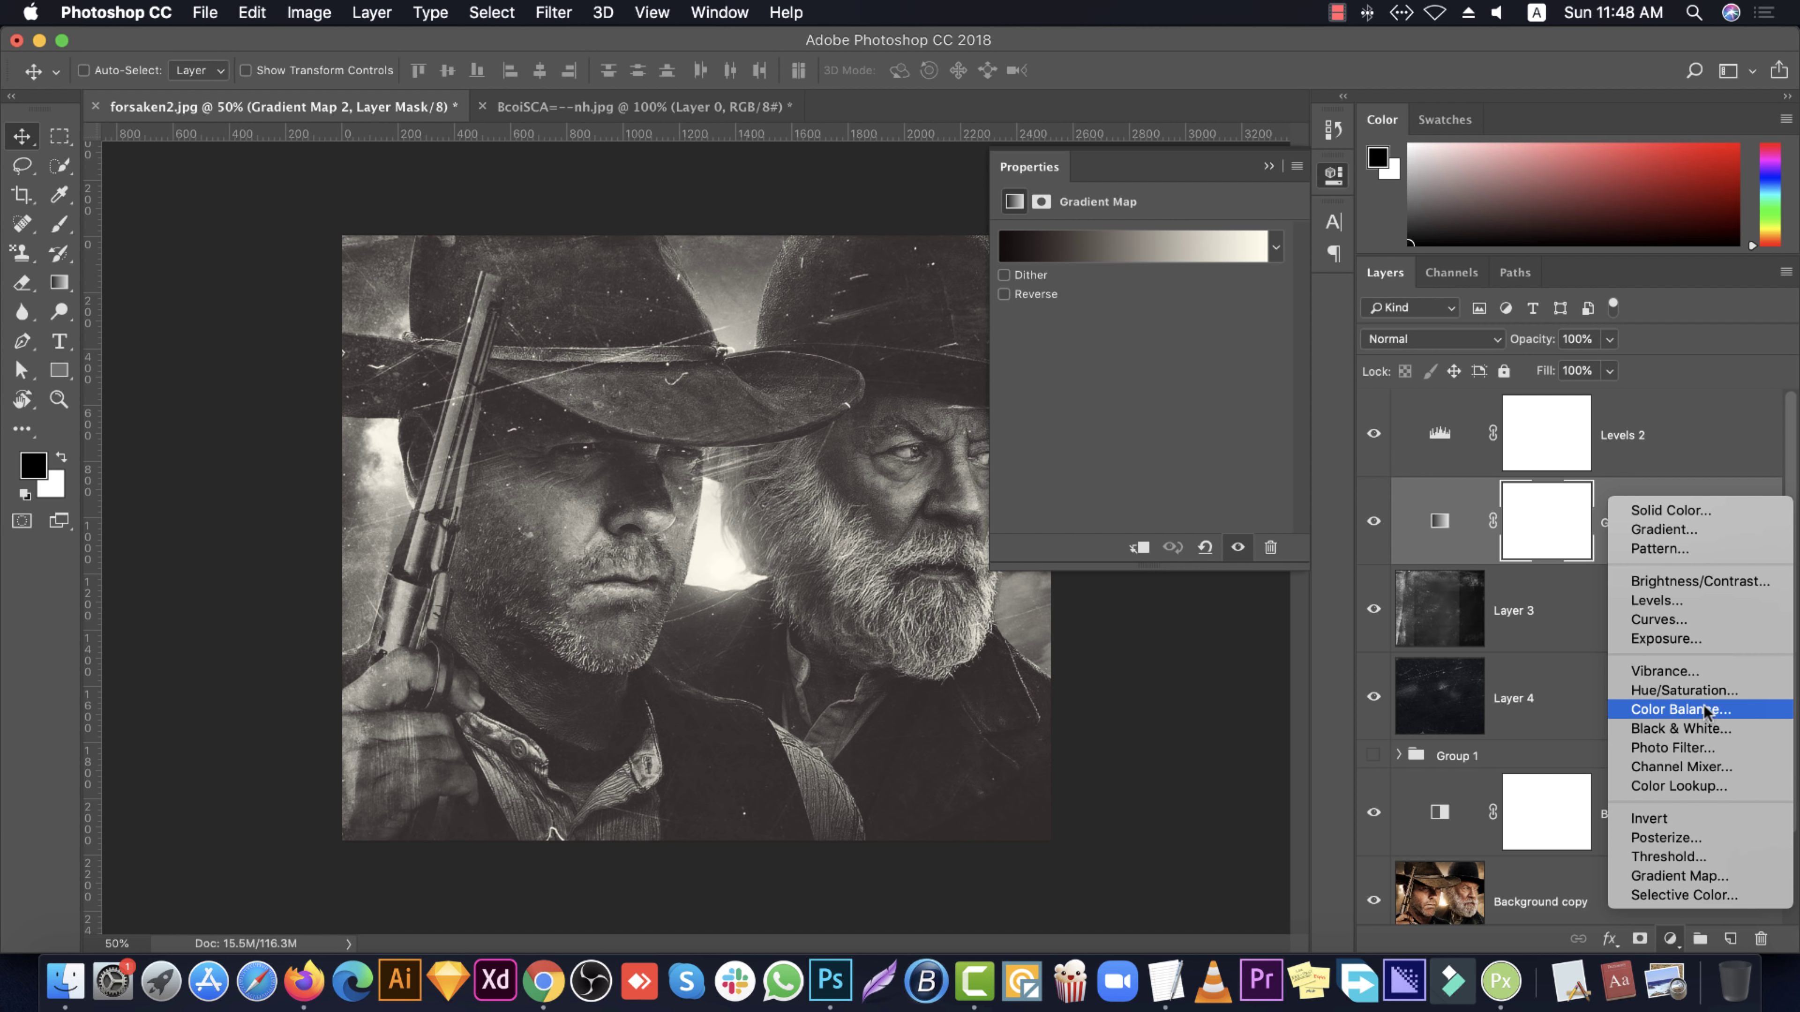
pyautogui.click(1682, 711)
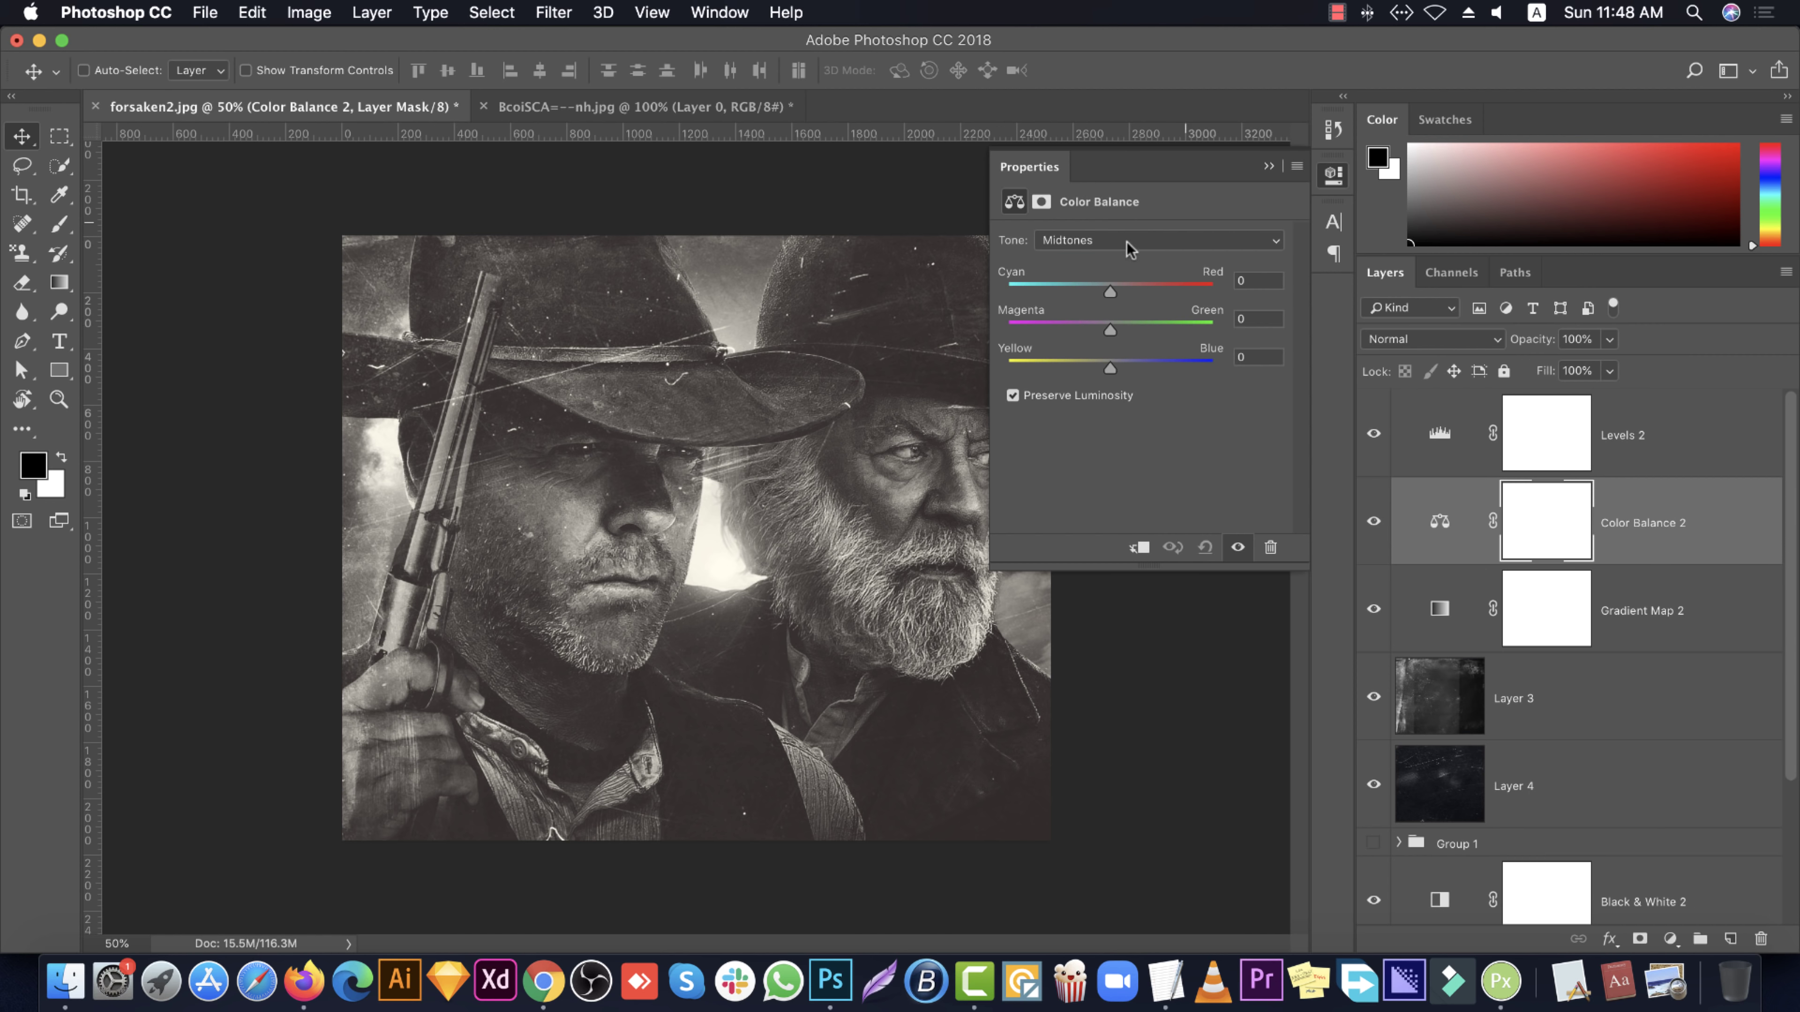
pyautogui.moveTo(1084, 366); pyautogui.dragTo(1094, 366)
pyautogui.moveTo(1110, 291)
pyautogui.mouseDown()
pyautogui.moveTo(1130, 292)
pyautogui.moveTo(1099, 330)
pyautogui.moveTo(1117, 334)
pyautogui.mouseUp()
pyautogui.click(1440, 528)
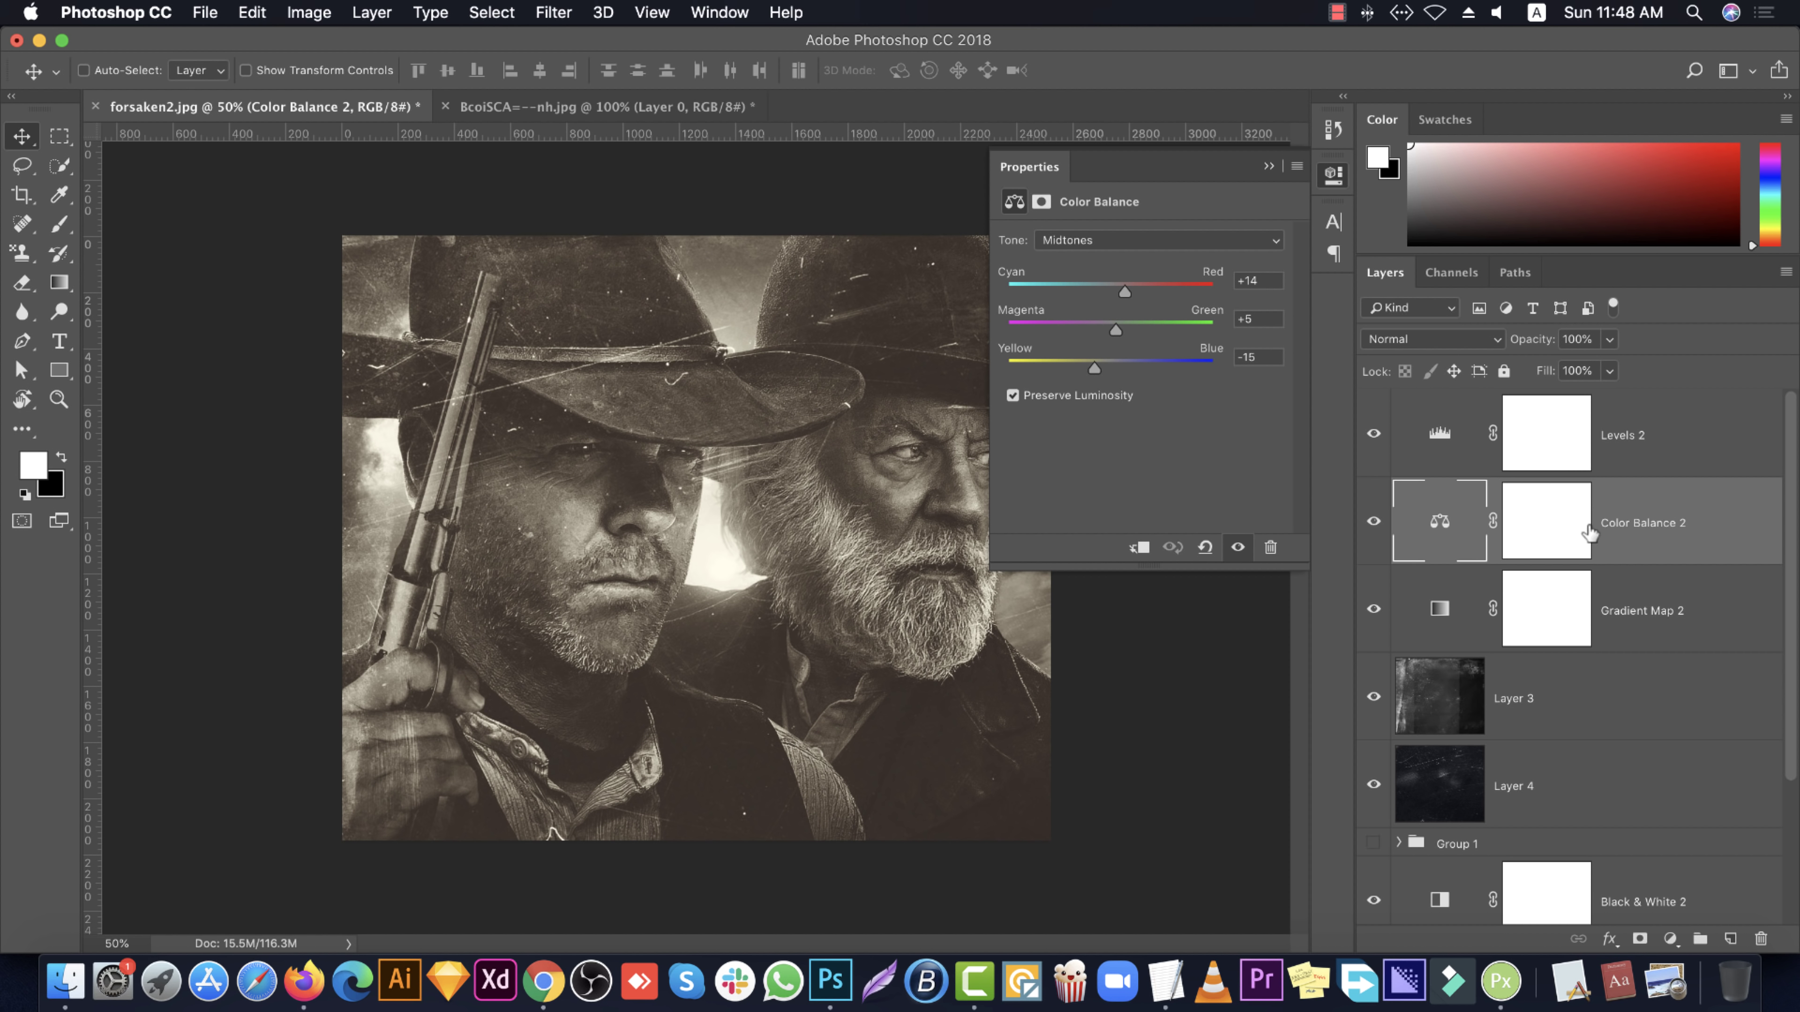
pyautogui.click(1670, 938)
pyautogui.click(1669, 683)
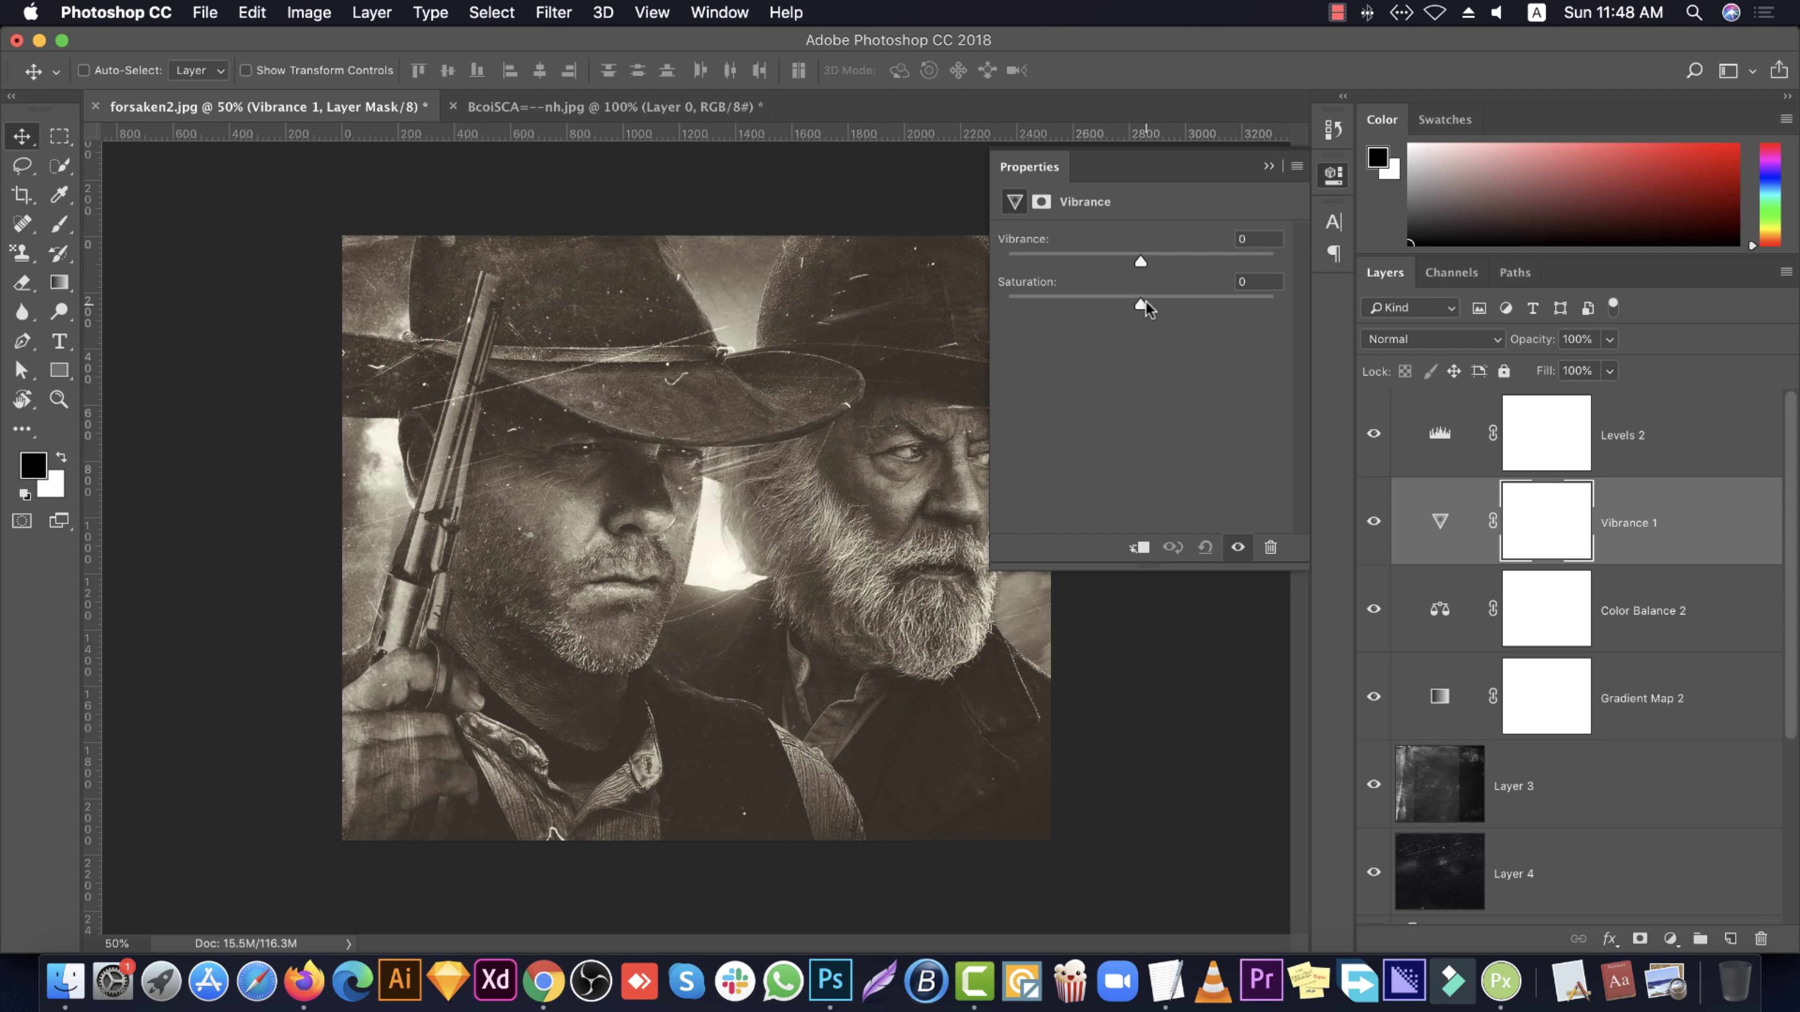
# Set Vibrance 1 to Vibrance +44, Saturation 0, and add a Color Lookup layer
pyautogui.moveTo(1140, 309)
pyautogui.mouseDown()
pyautogui.moveTo(1169, 313)
pyautogui.moveTo(1108, 320)
pyautogui.moveTo(1195, 265)
pyautogui.mouseUp()
pyautogui.moveTo(1108, 304); pyautogui.dragTo(1140, 302)
pyautogui.click(1670, 939)
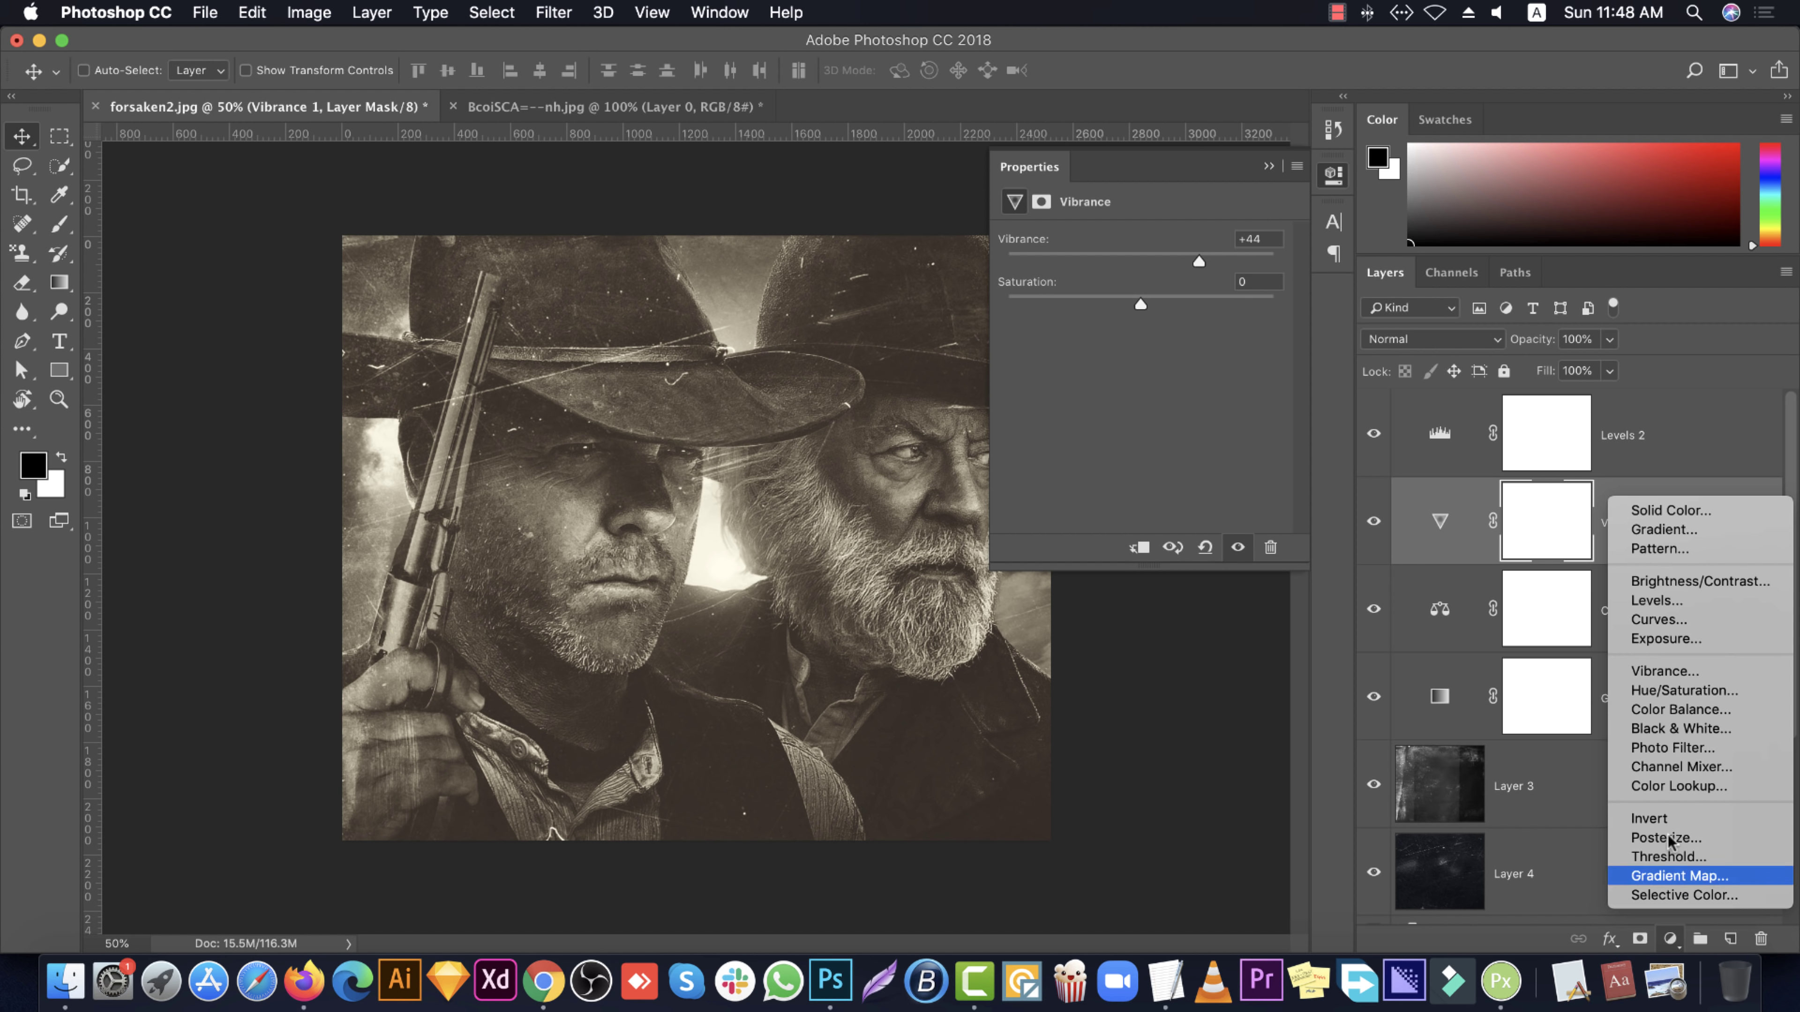
pyautogui.click(1691, 788)
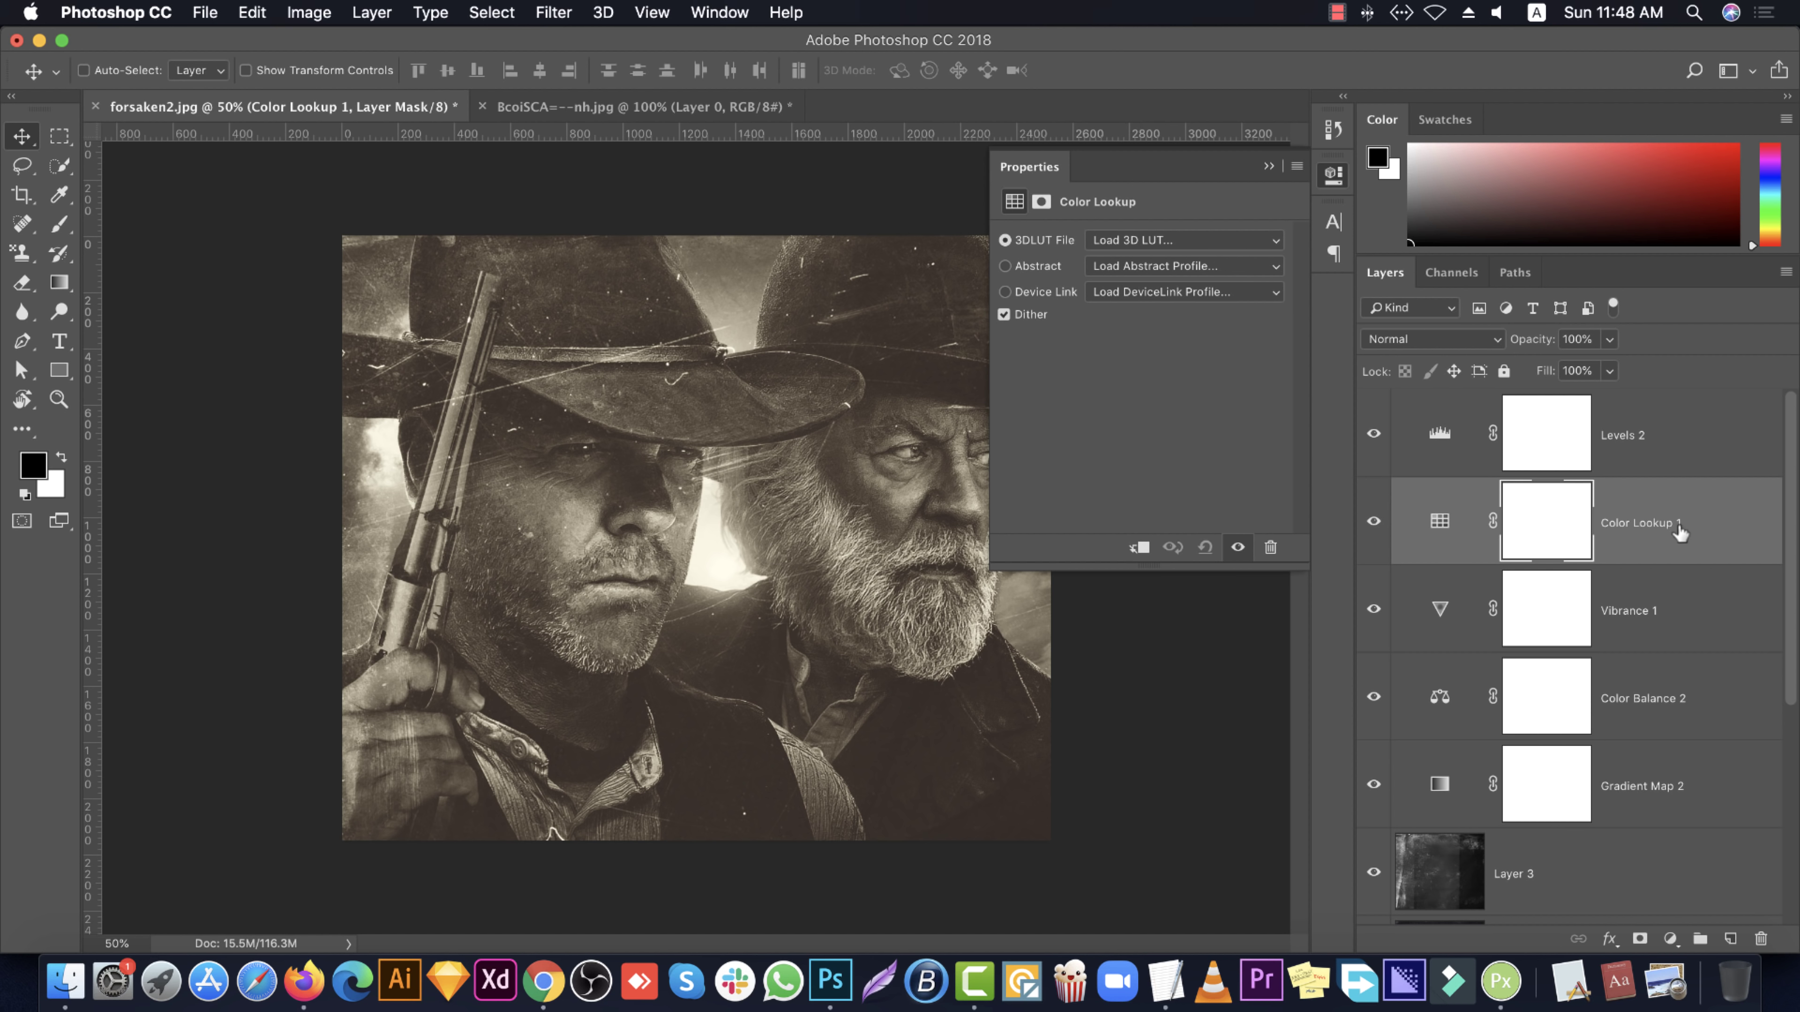
# Replace Color Lookup 1 with a Channel Mixer (Red +104, Green +8) and select Levels 2 through Layer 4
pyautogui.press('Delete')
pyautogui.click(1670, 939)
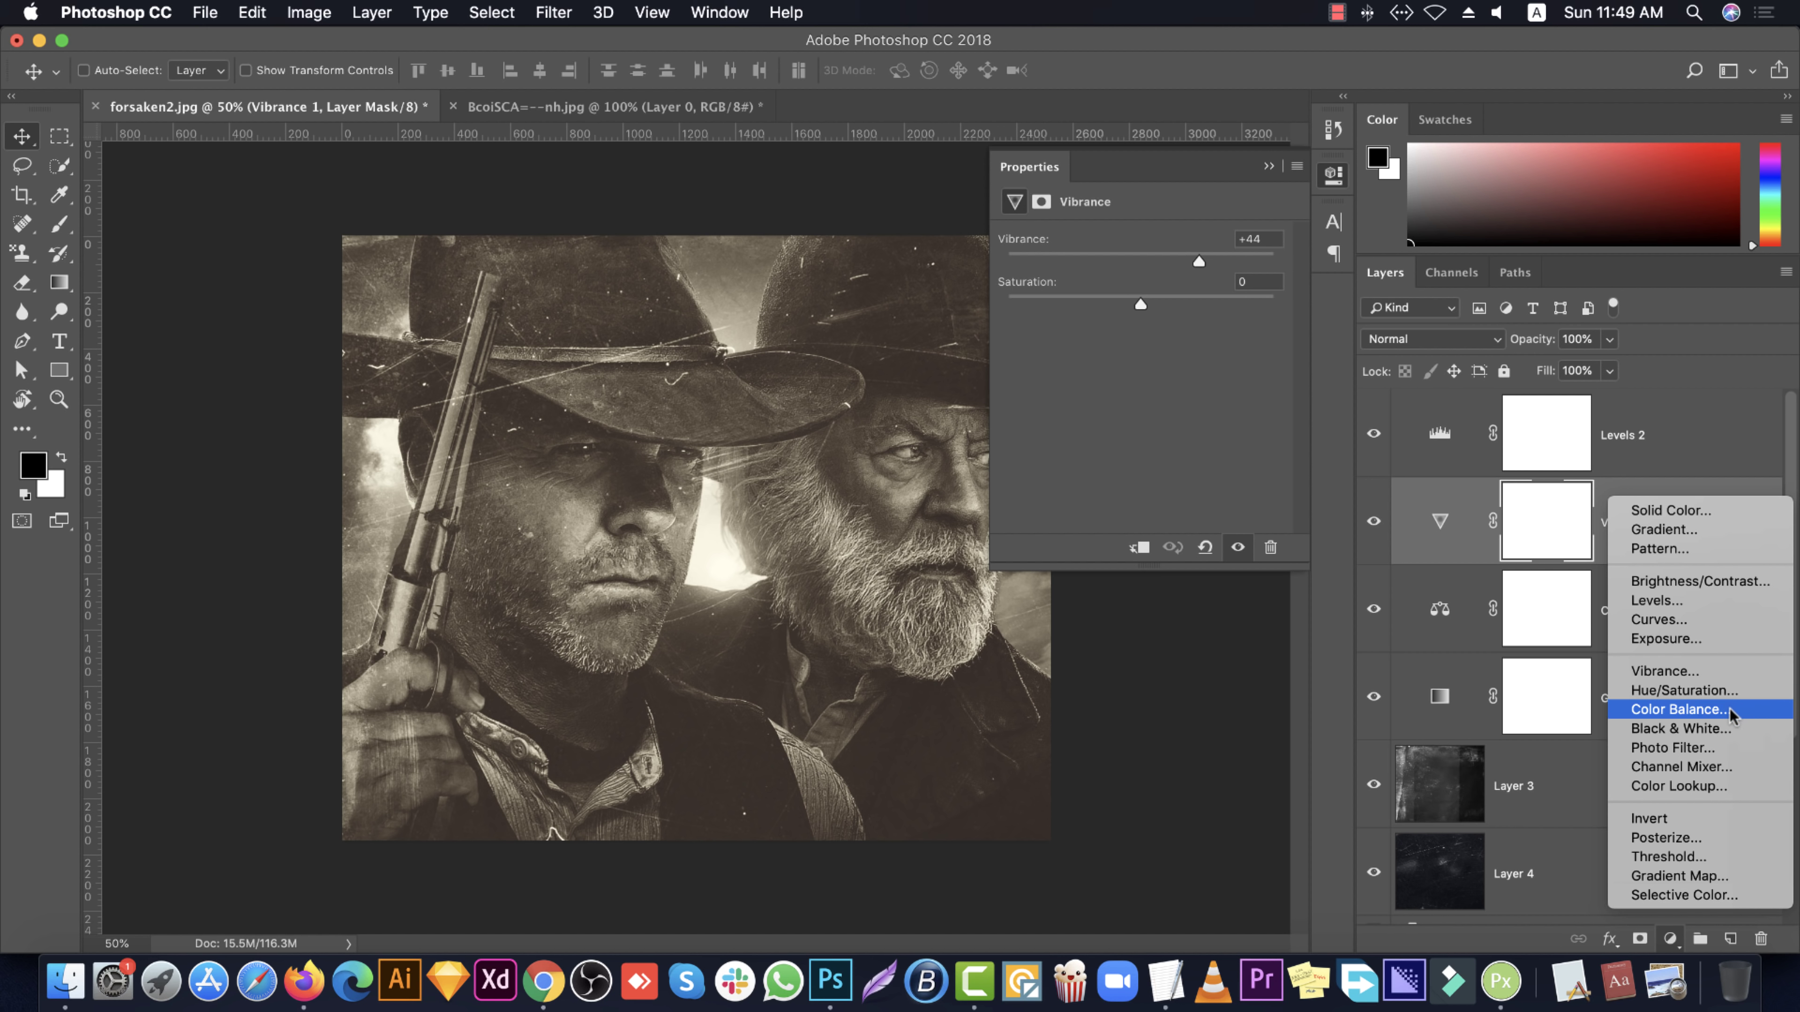
pyautogui.click(1730, 767)
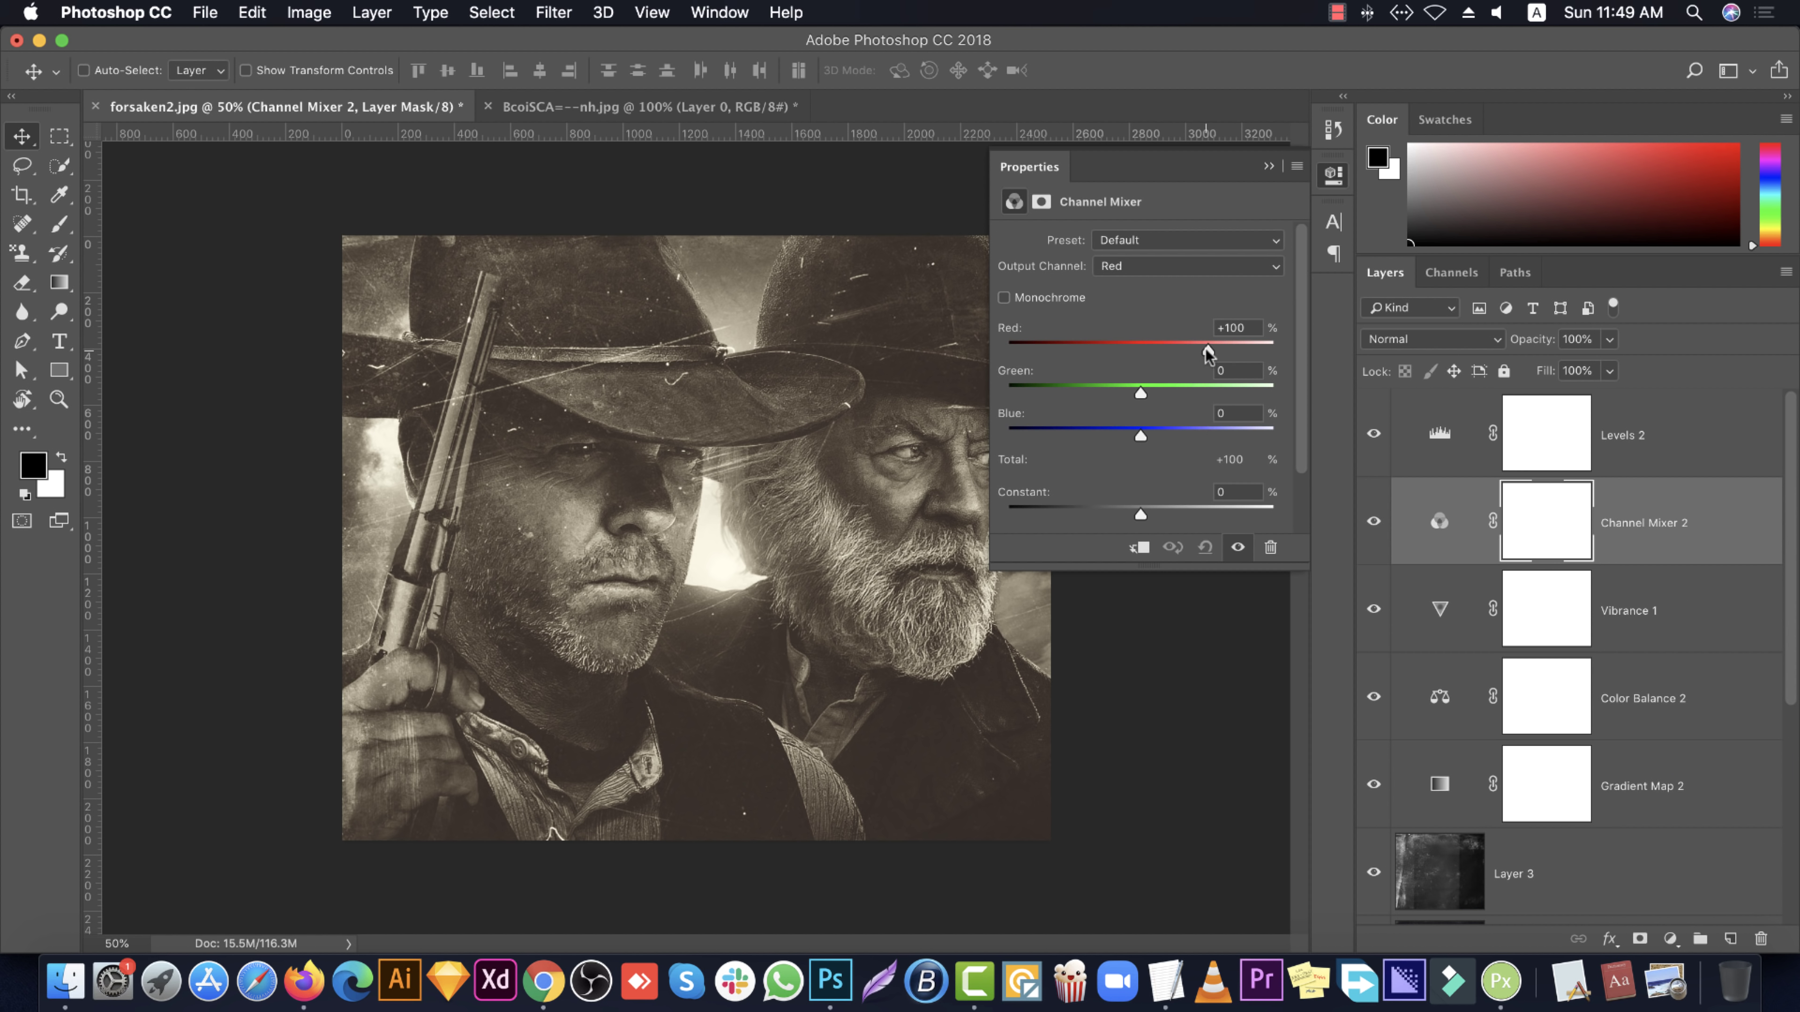
pyautogui.moveTo(1206, 349)
pyautogui.mouseDown()
pyautogui.moveTo(1137, 392)
pyautogui.moveTo(1159, 399)
pyautogui.mouseUp()
pyautogui.click(1623, 436)
pyautogui.scroll(-5, 1602, 766)
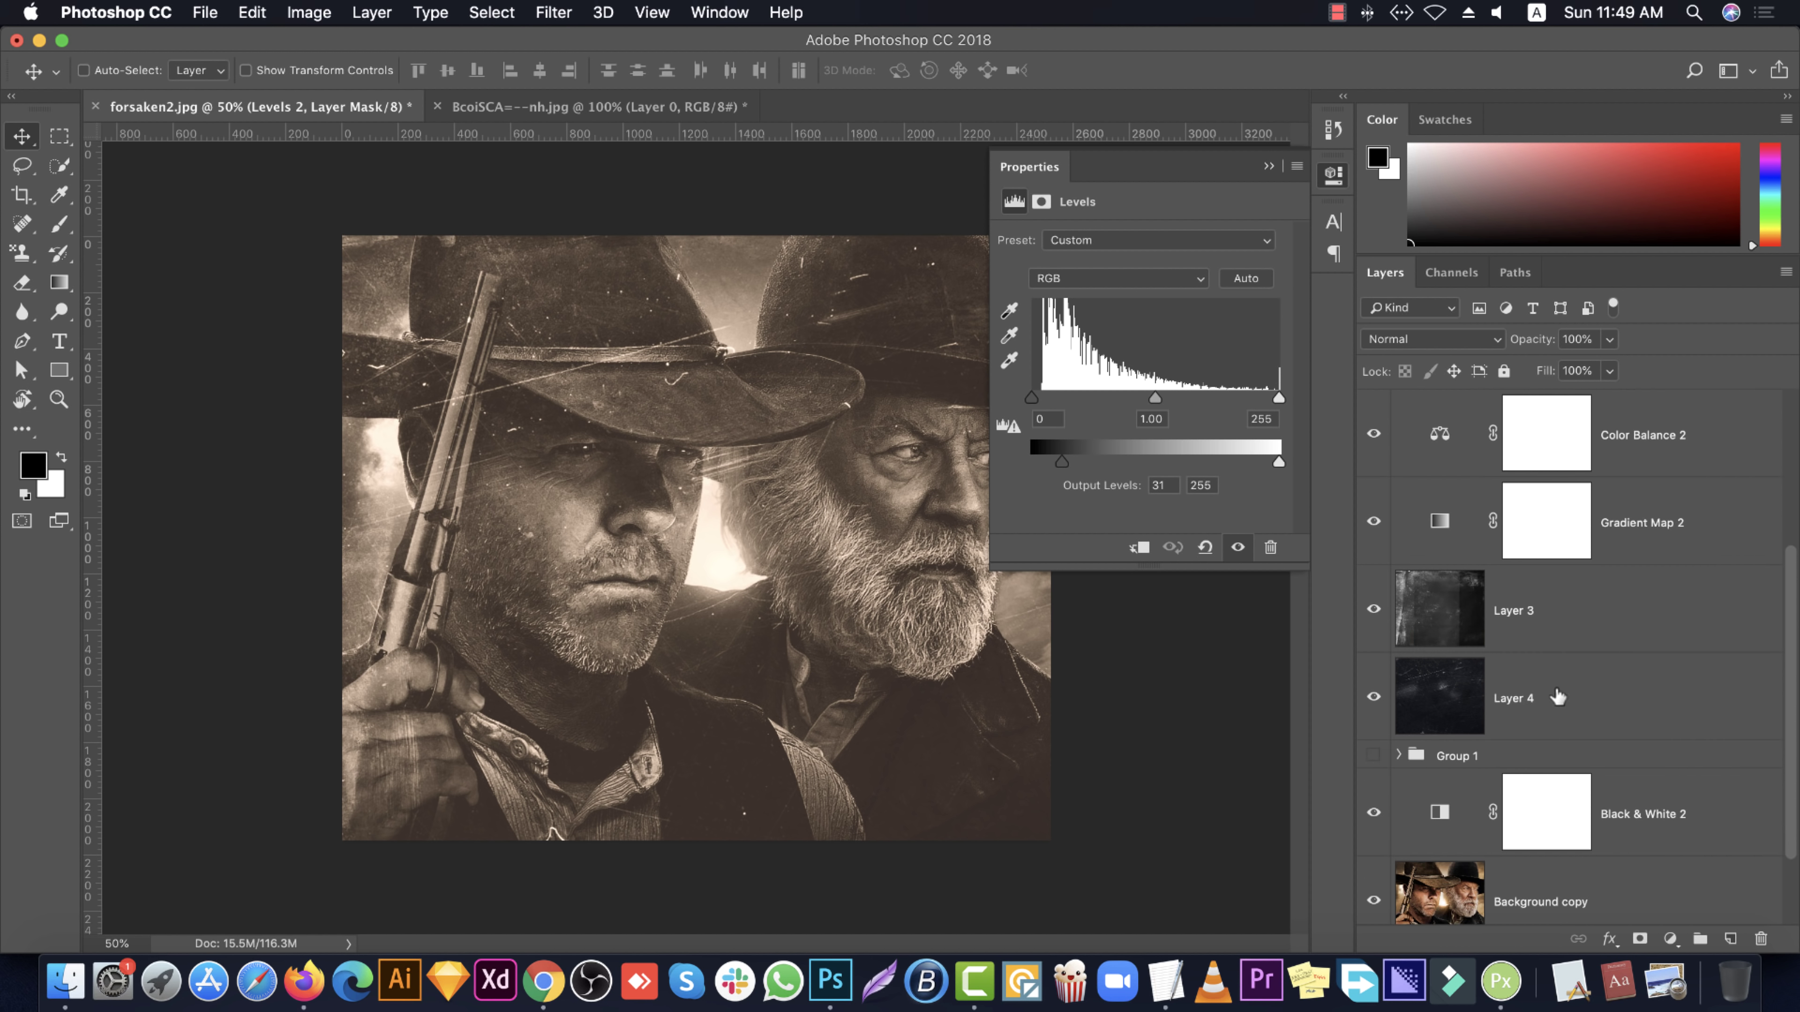
pyautogui.keyDown('shift'); pyautogui.click(1558, 697); pyautogui.keyUp('shift')
# Group the selected layers as Group 2, hide it, and show Group 1's Gradient Map 1
pyautogui.press('super+g')
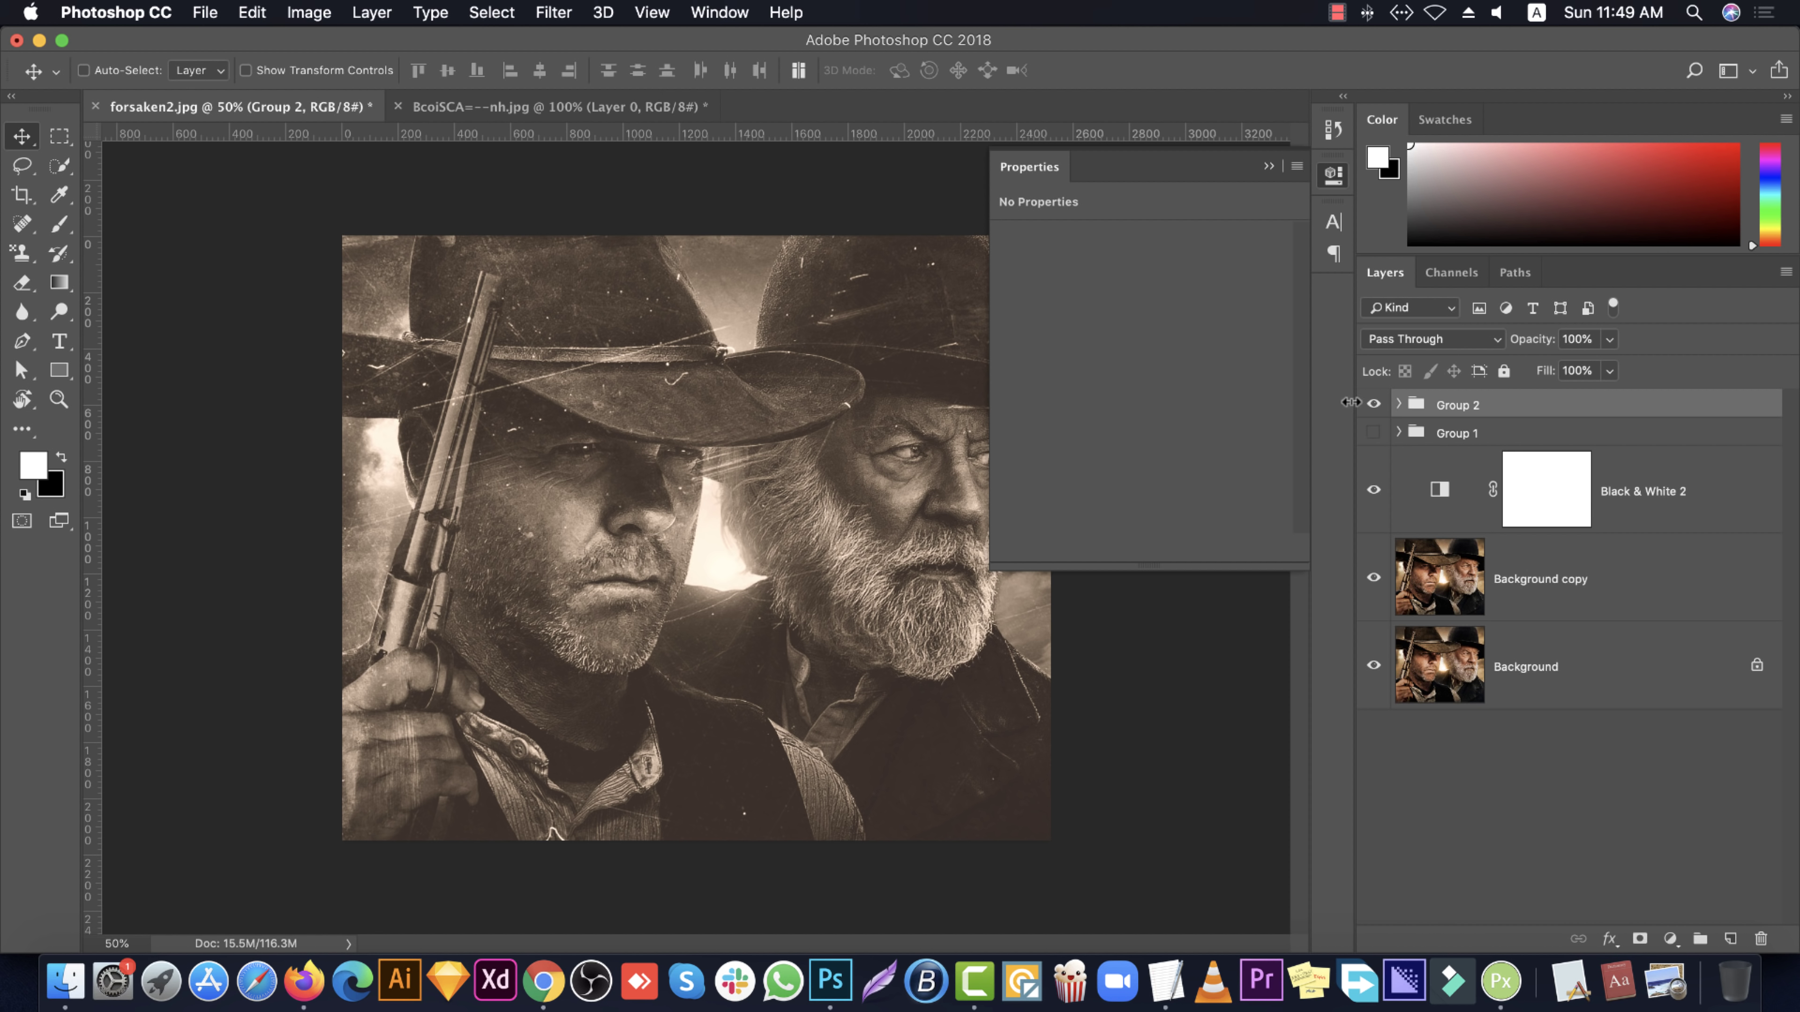
pyautogui.click(1374, 405)
pyautogui.click(1374, 433)
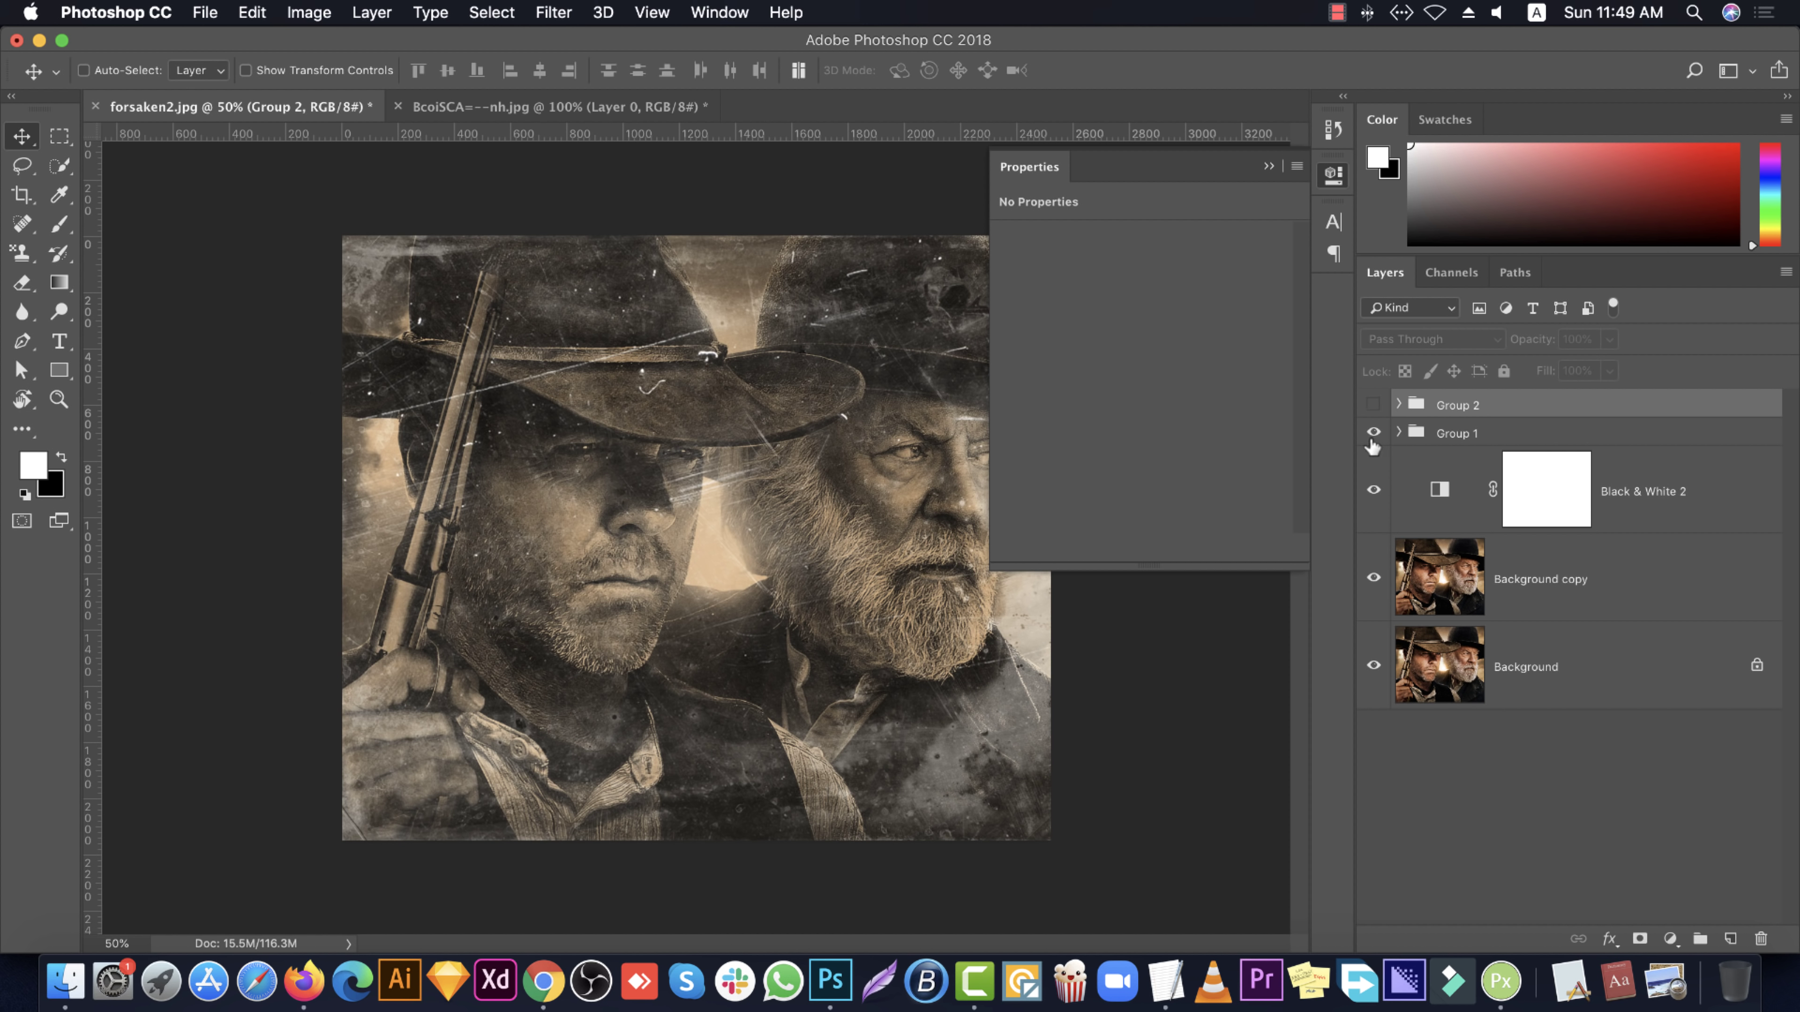
pyautogui.click(1398, 433)
pyautogui.scroll(-2, 1580, 590)
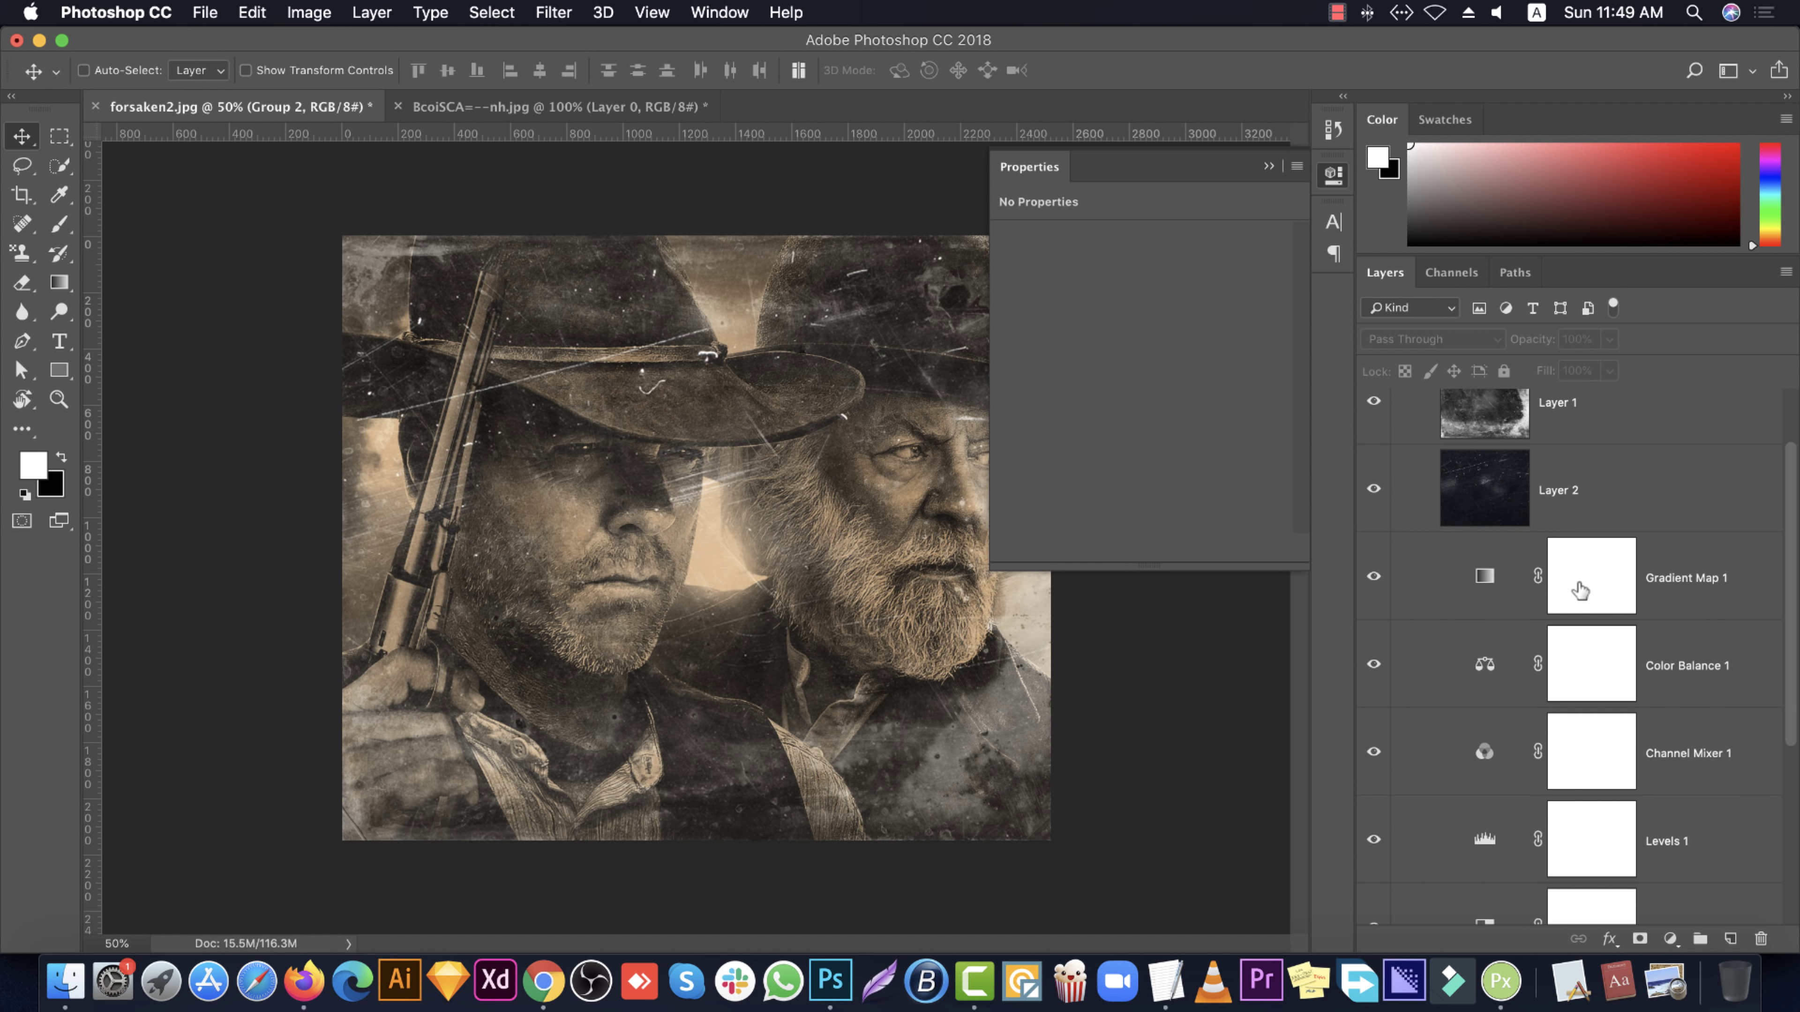
pyautogui.click(1580, 590)
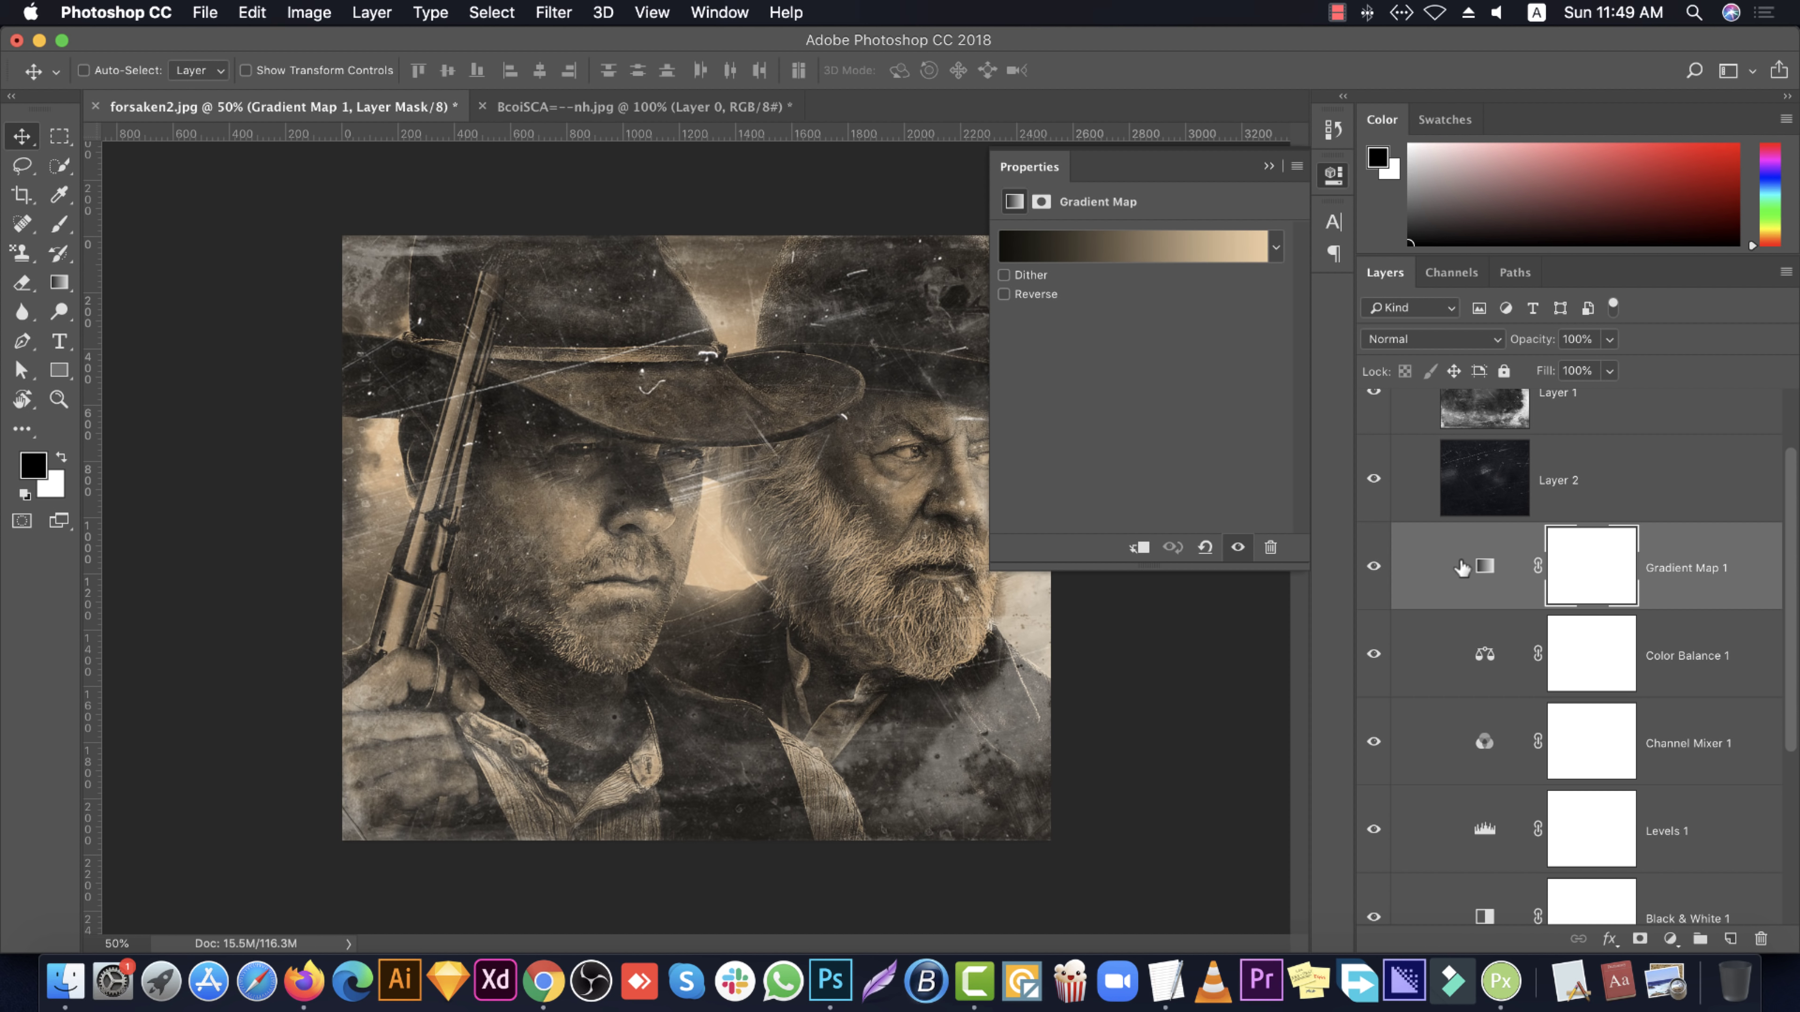
# Set Gradient Map 1's light stop to the warm tan eac99f
pyautogui.click(1275, 247)
pyautogui.click(1230, 242)
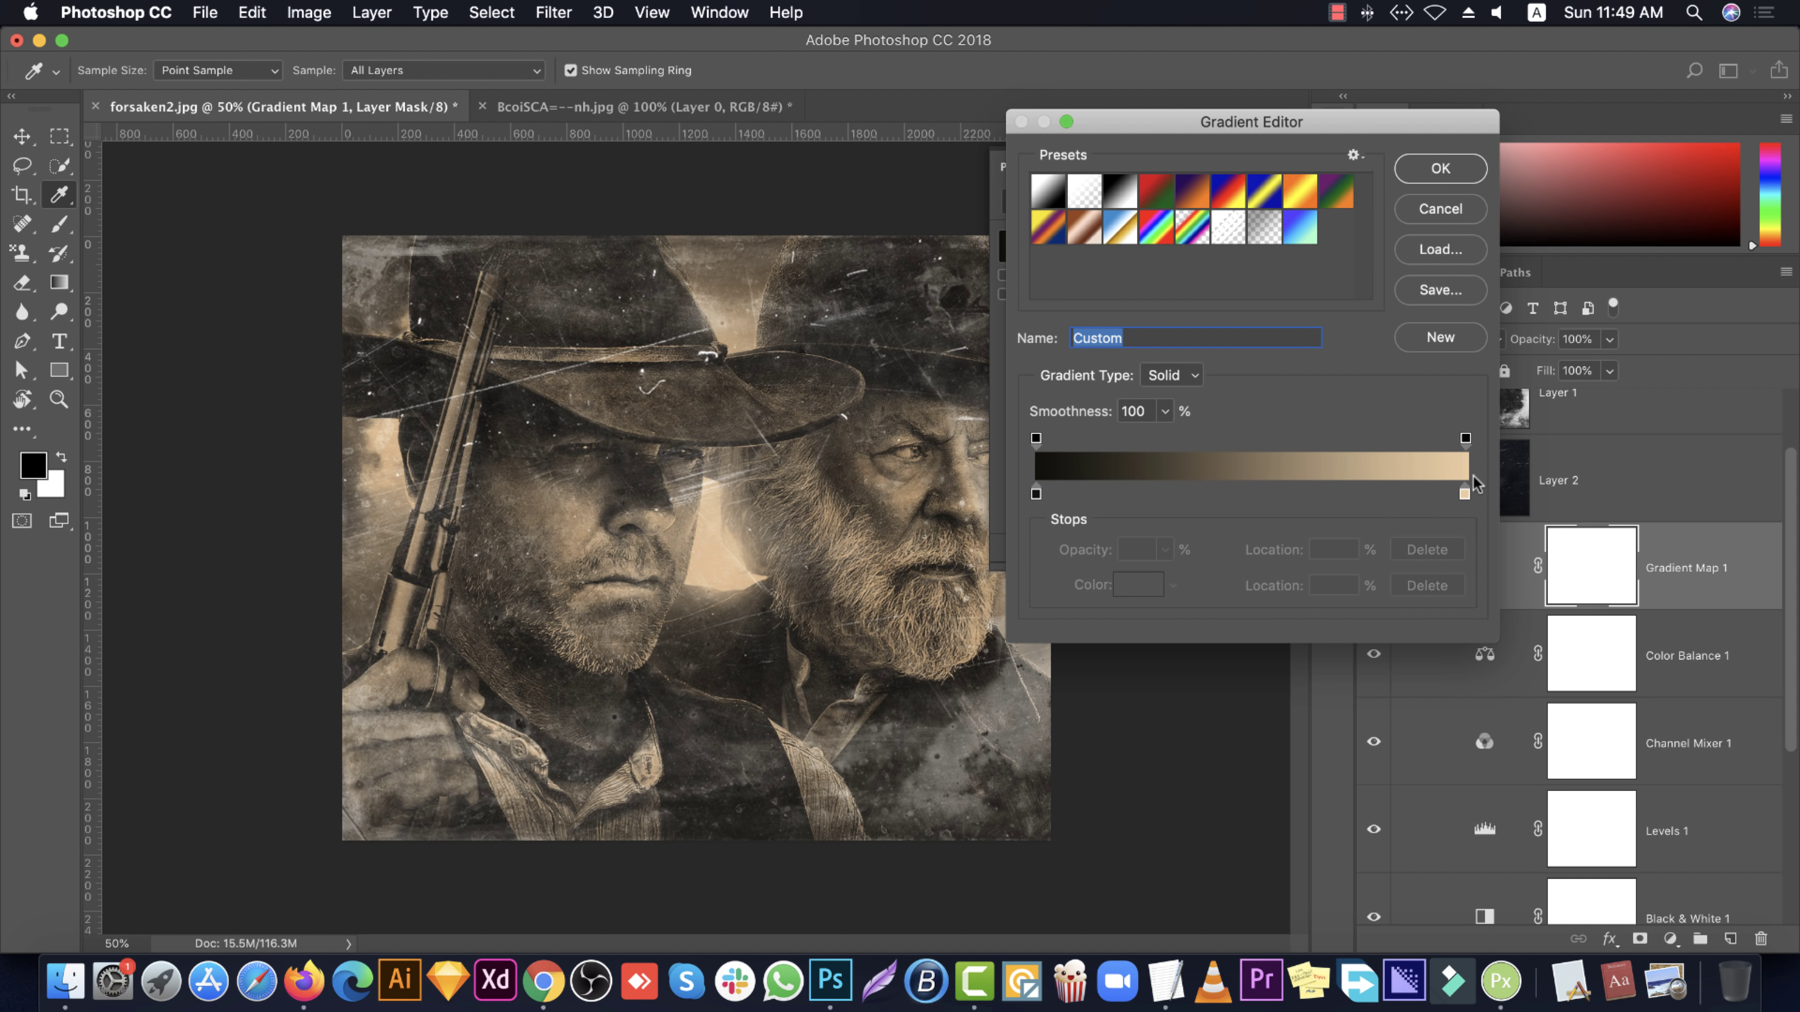
pyautogui.click(1465, 492)
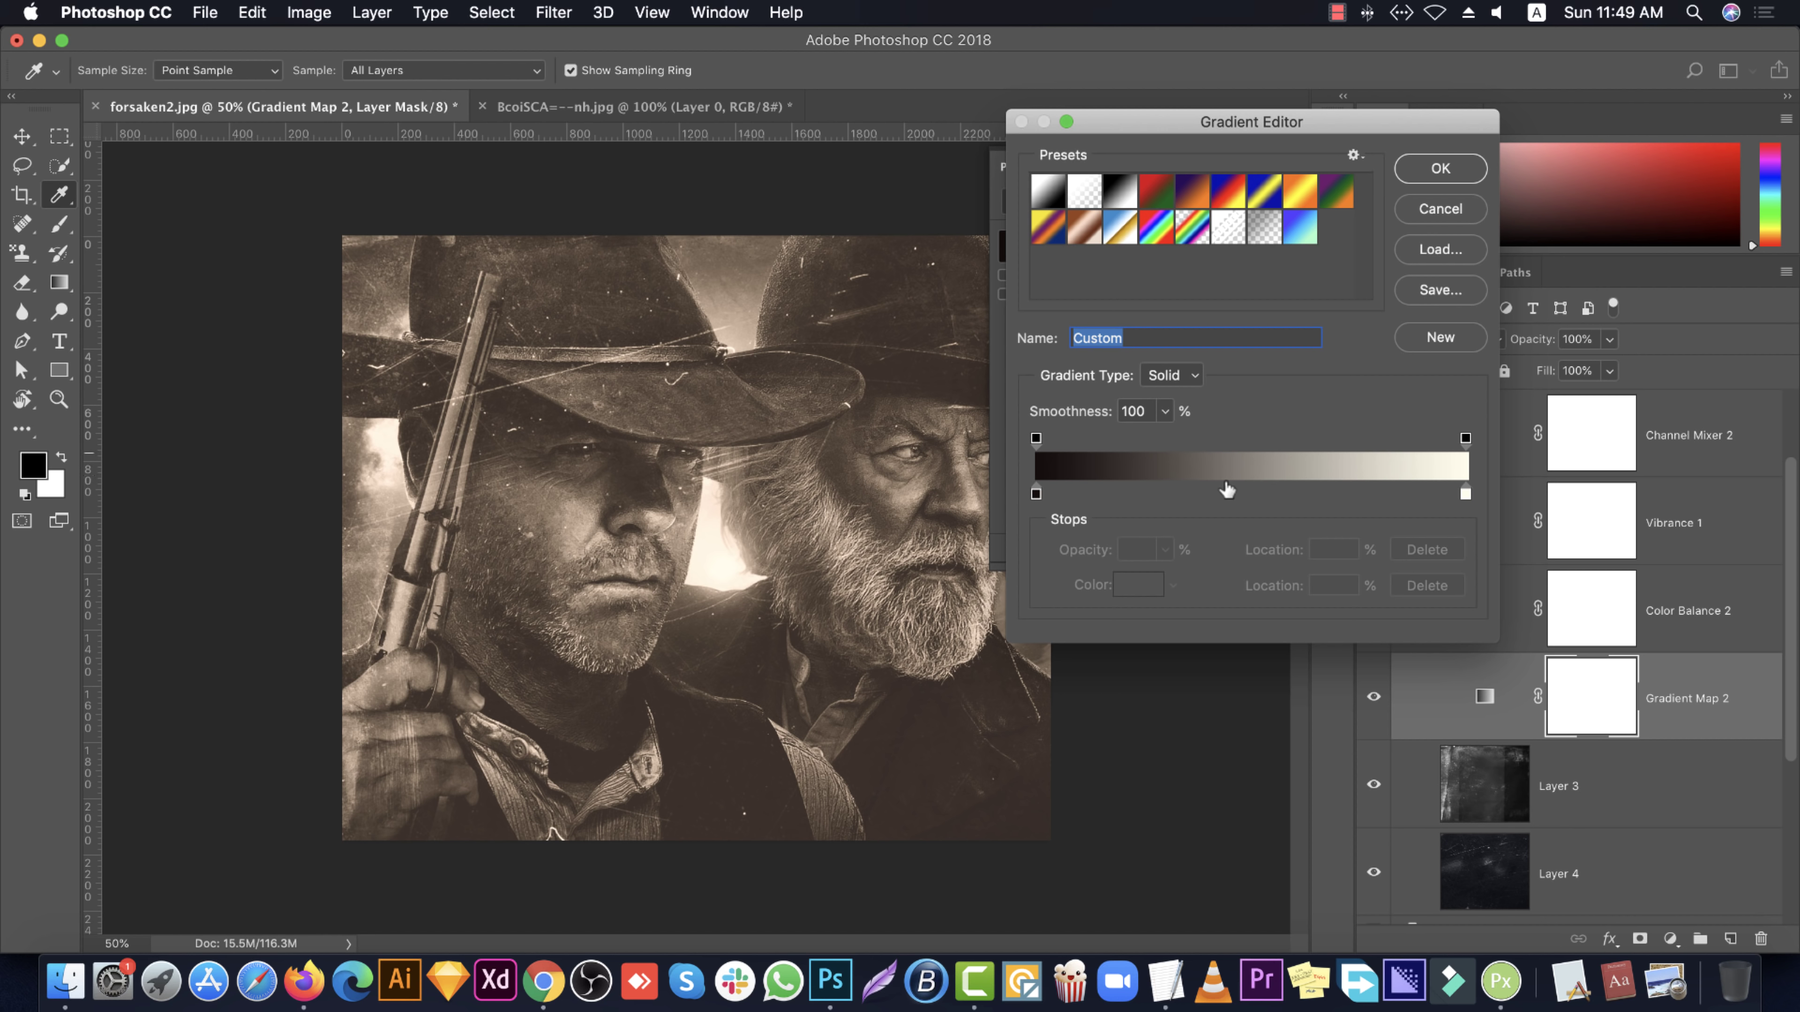
pyautogui.click(1464, 494)
pyautogui.click(1160, 587)
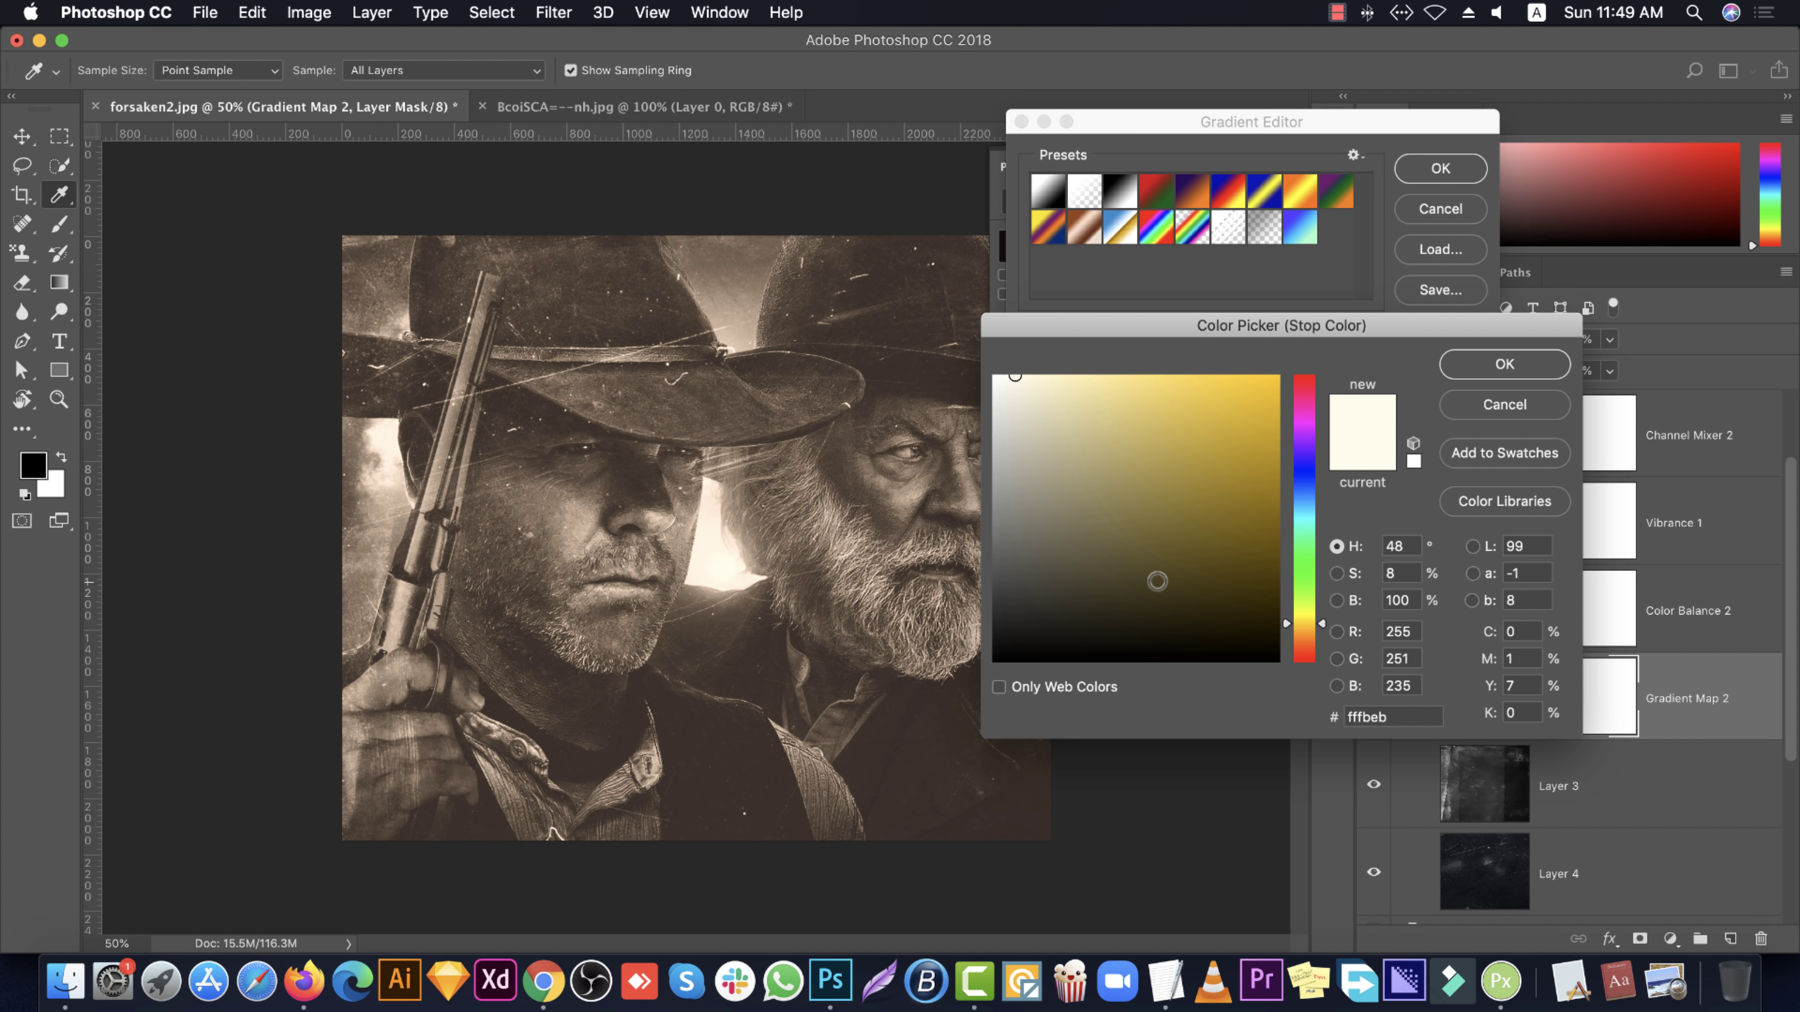
pyautogui.doubleClick(1399, 716)
pyautogui.write('eac99f')
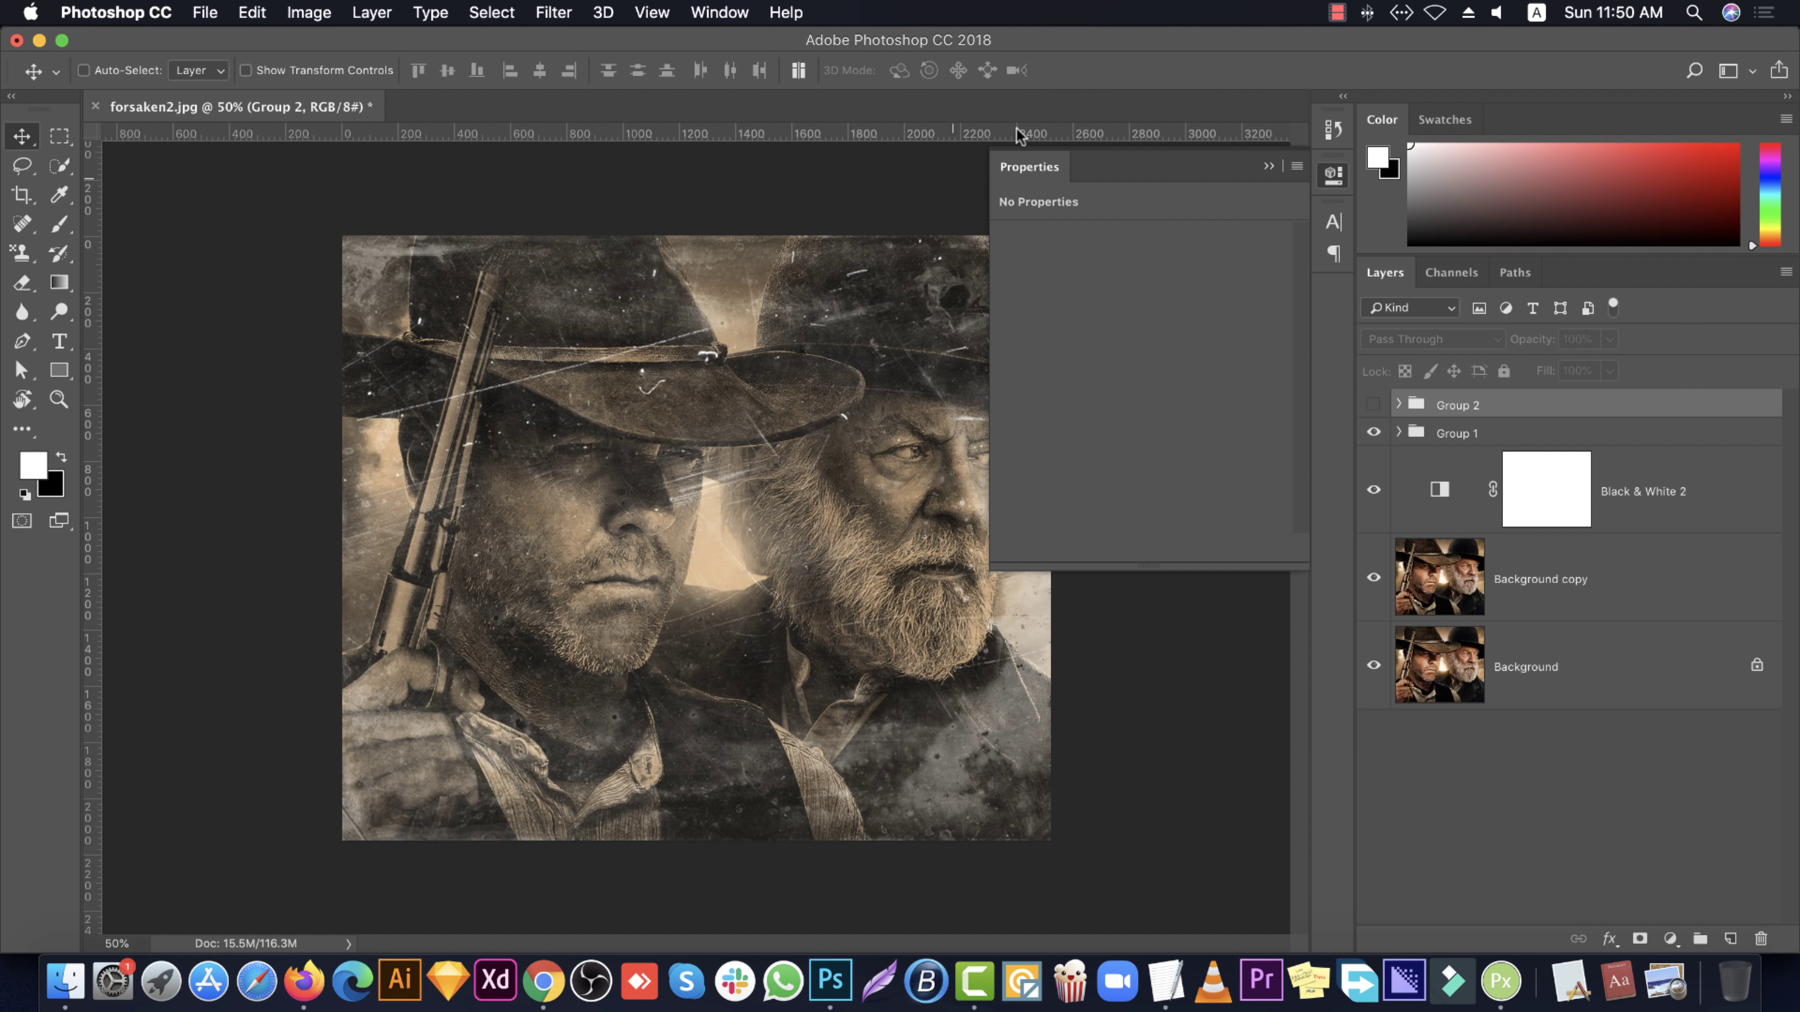
# Close the Properties panel to view the whole aged cowboy portrait, then bring up Chrome
pyautogui.click(1331, 175)
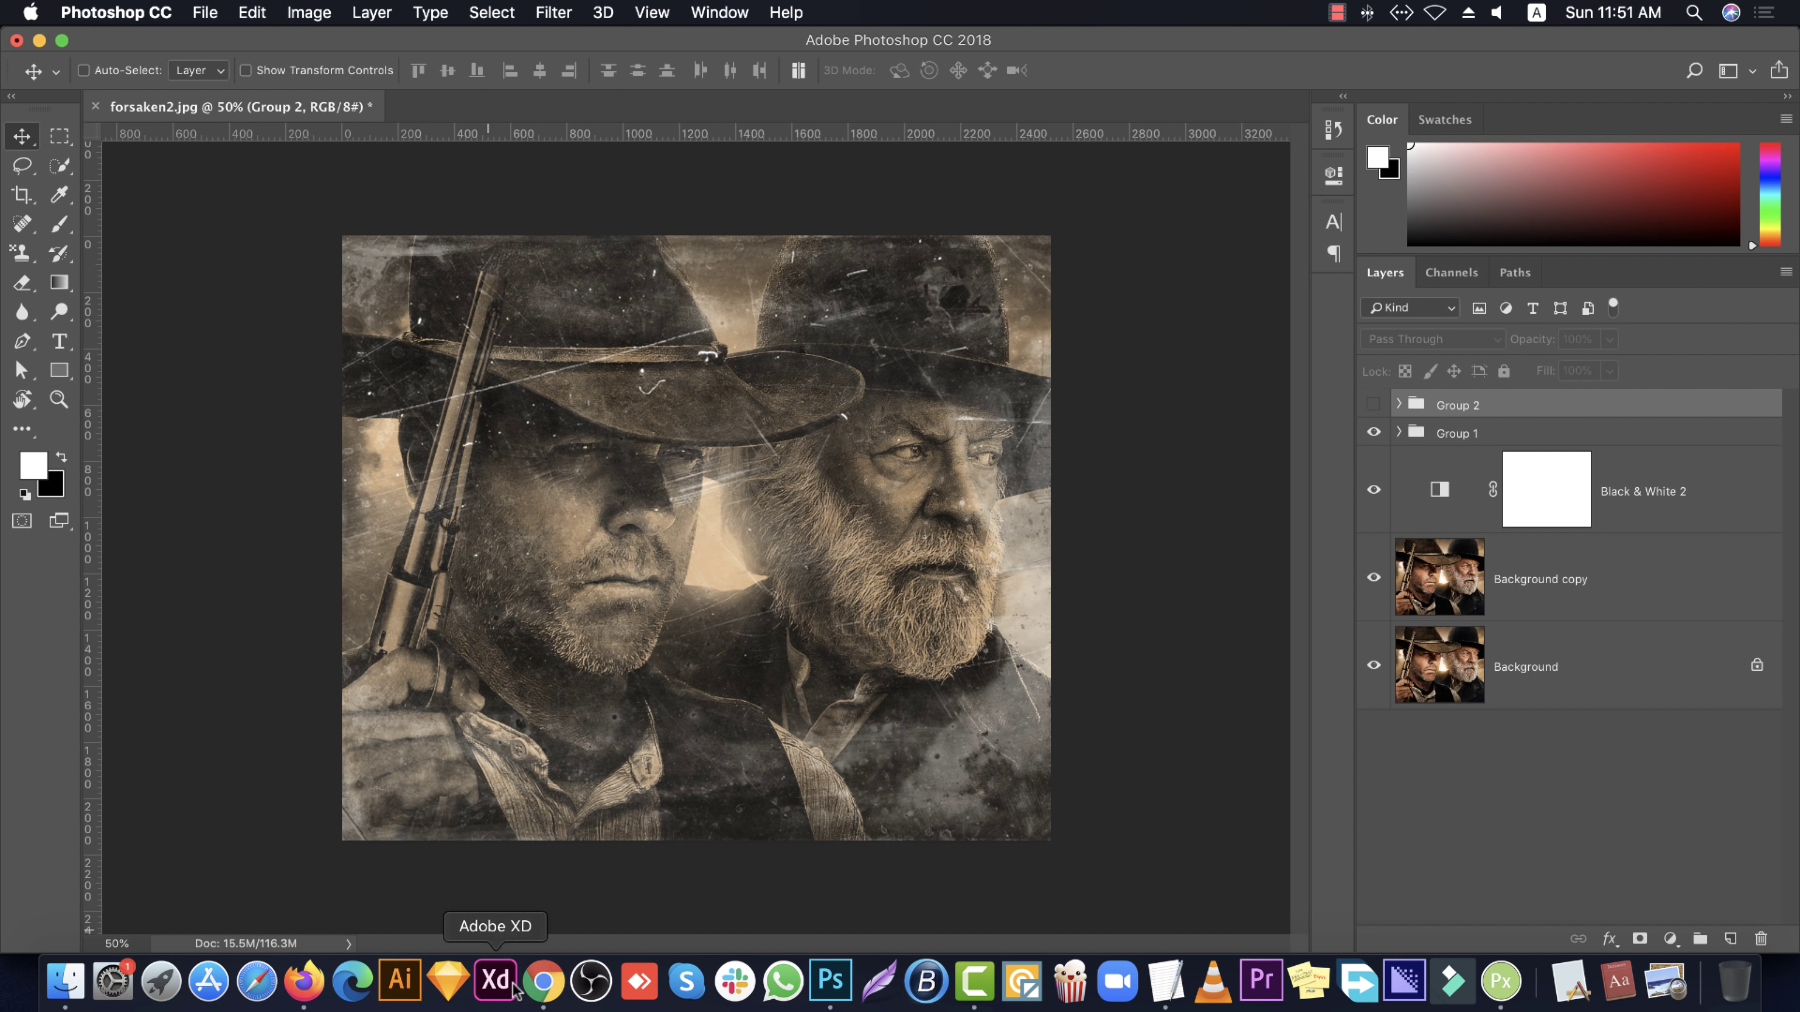
pyautogui.click(543, 981)
# Browse the Instagram #usmodel hashtag grid in Chrome
pyautogui.click(1399, 54)
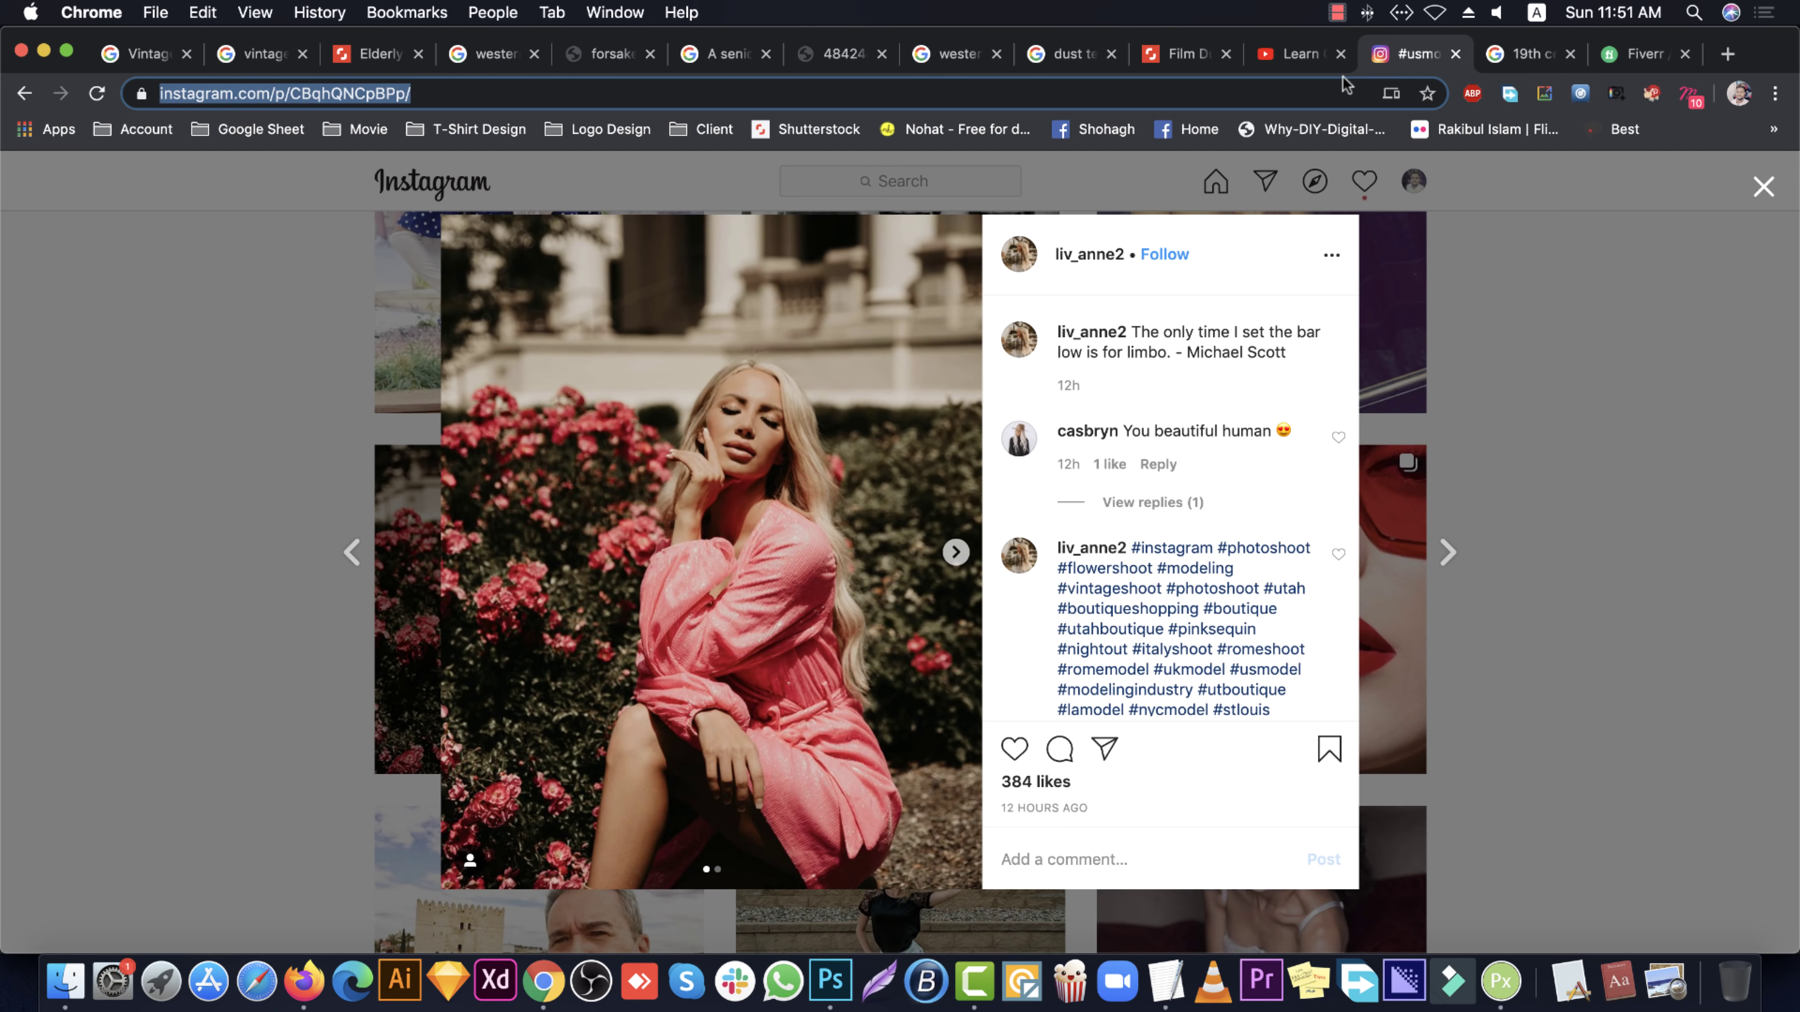
pyautogui.click(1619, 289)
pyautogui.scroll(10, 858, 504)
pyautogui.scroll(10, 843, 517)
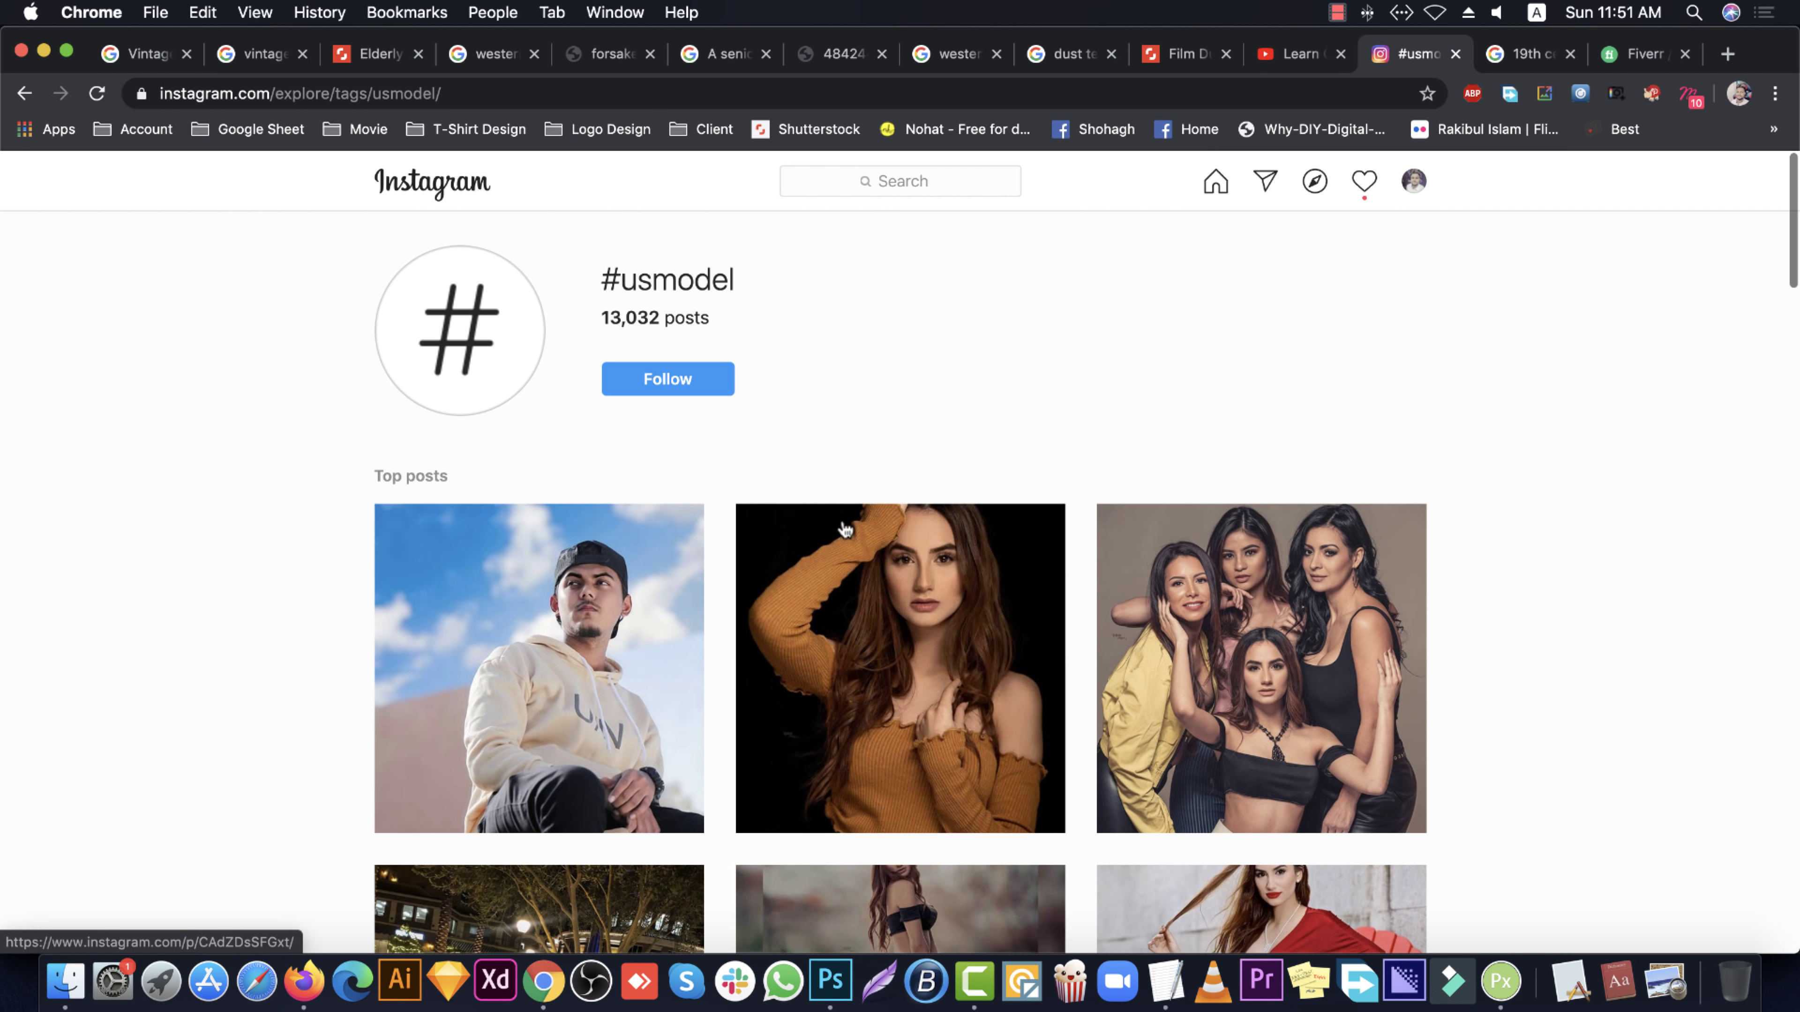
pyautogui.scroll(-3, 992, 390)
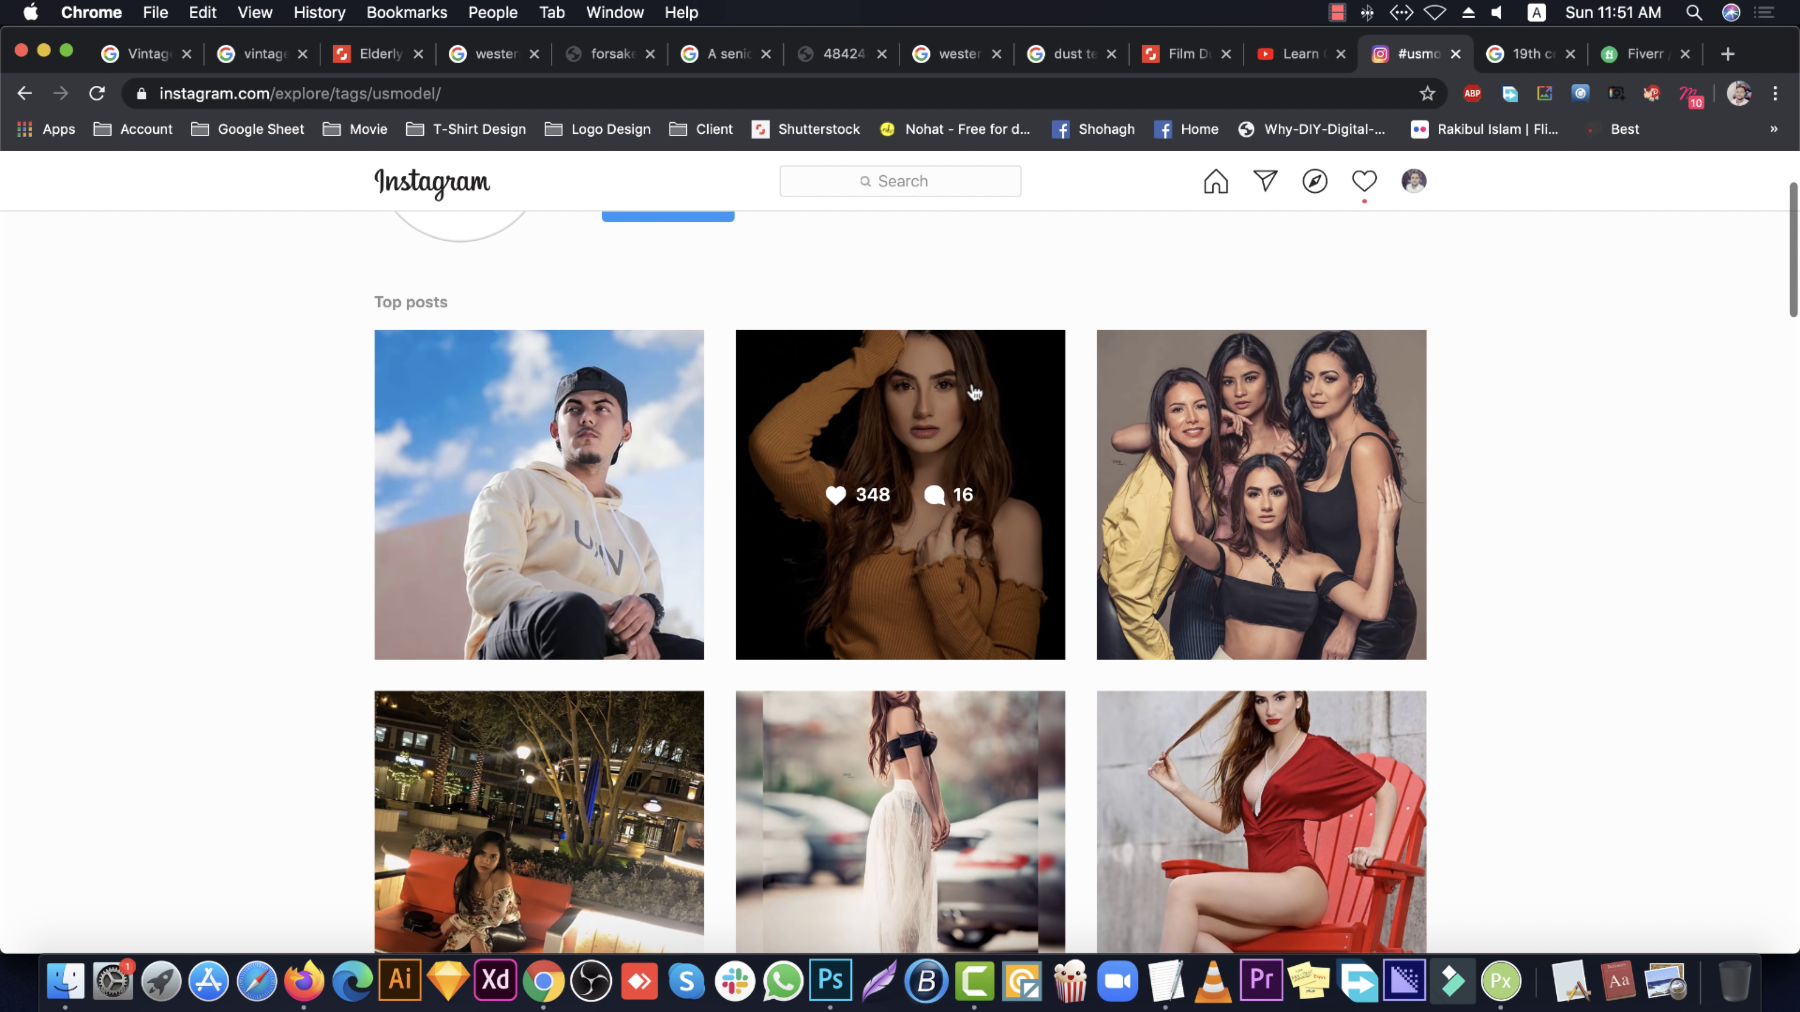
pyautogui.scroll(-6, 937, 501)
pyautogui.scroll(-5, 936, 503)
pyautogui.scroll(-5, 921, 510)
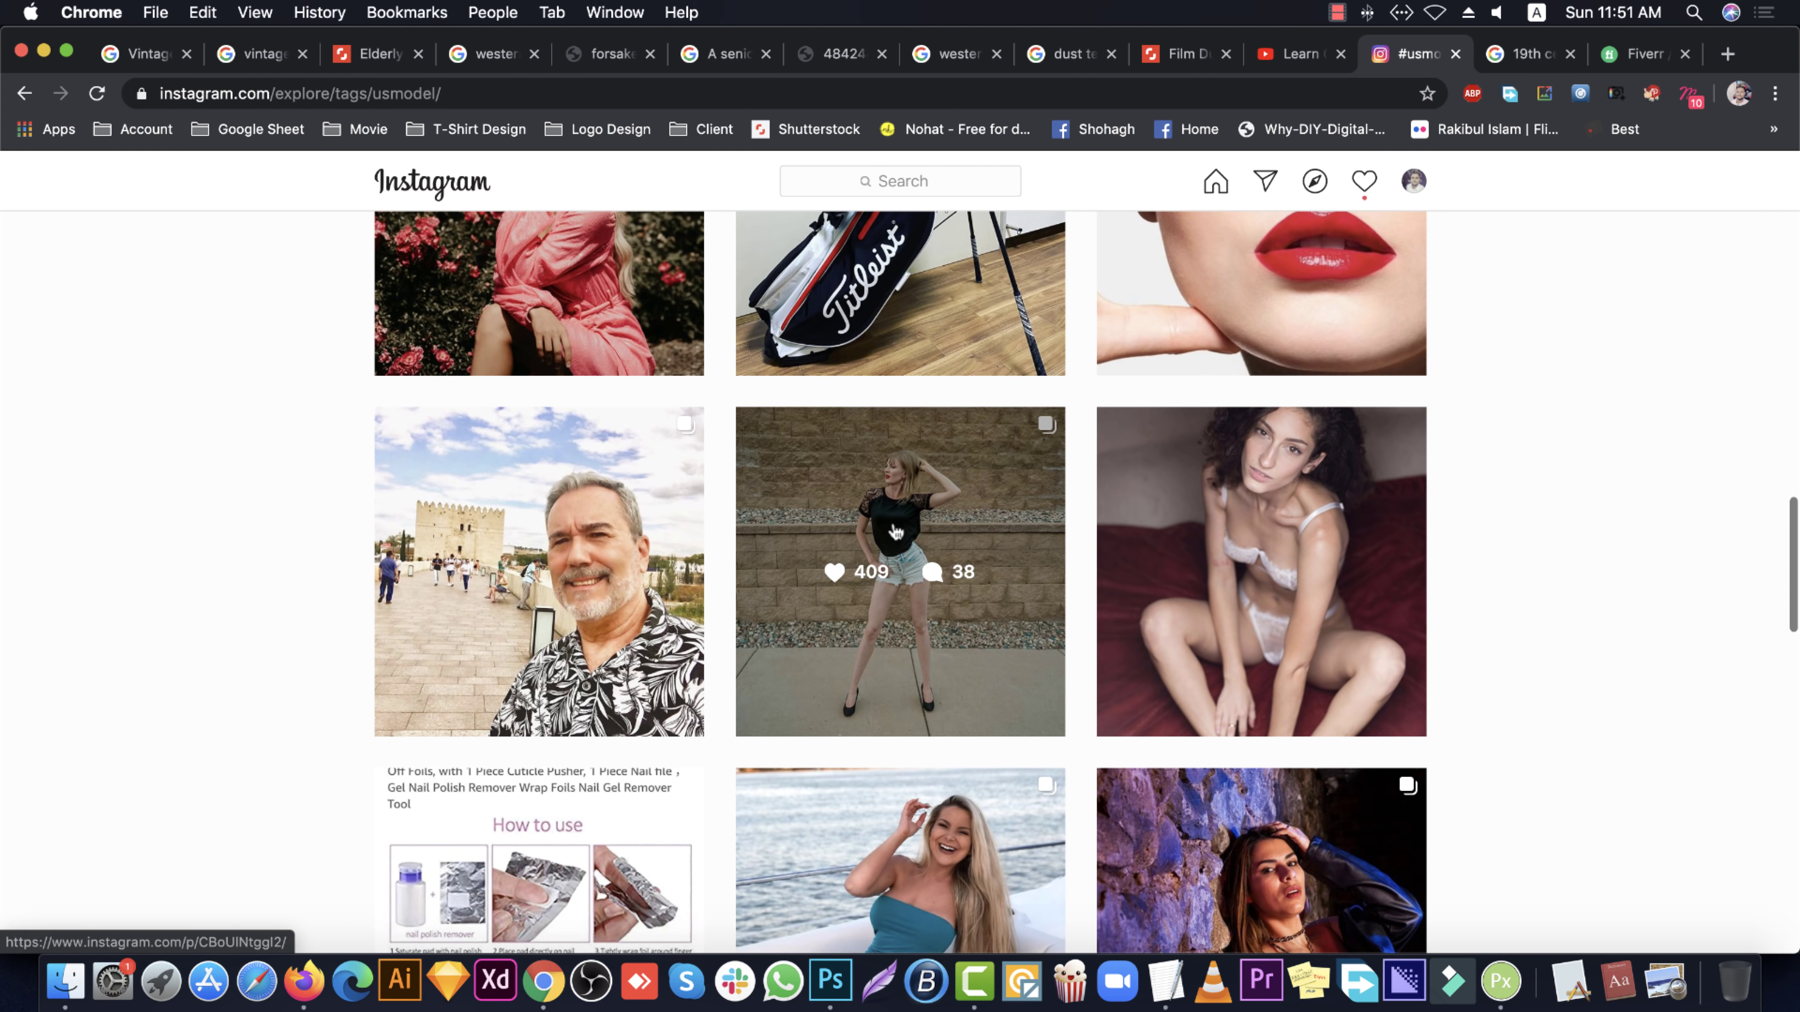
pyautogui.scroll(-5, 907, 518)
pyautogui.scroll(-5, 893, 526)
pyautogui.scroll(-5, 795, 520)
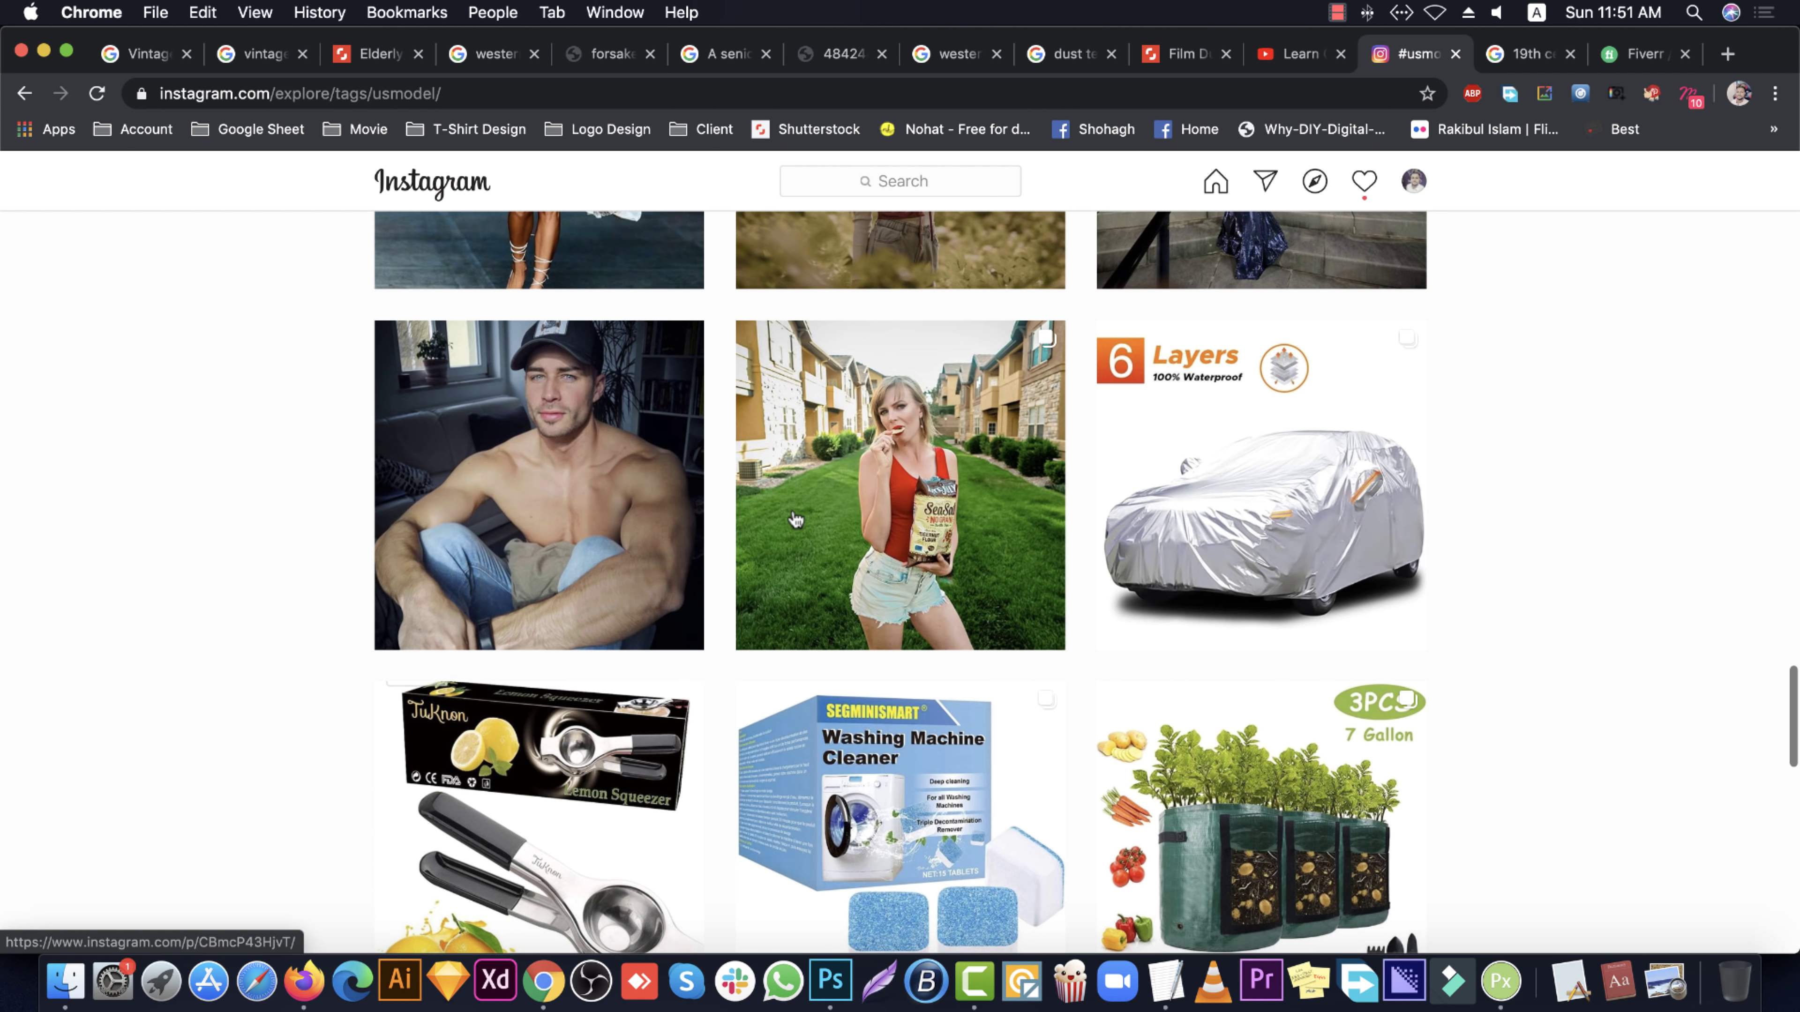
pyautogui.scroll(-5, 795, 520)
pyautogui.scroll(-7, 795, 520)
pyautogui.scroll(-1, 795, 520)
pyautogui.scroll(-5, 993, 518)
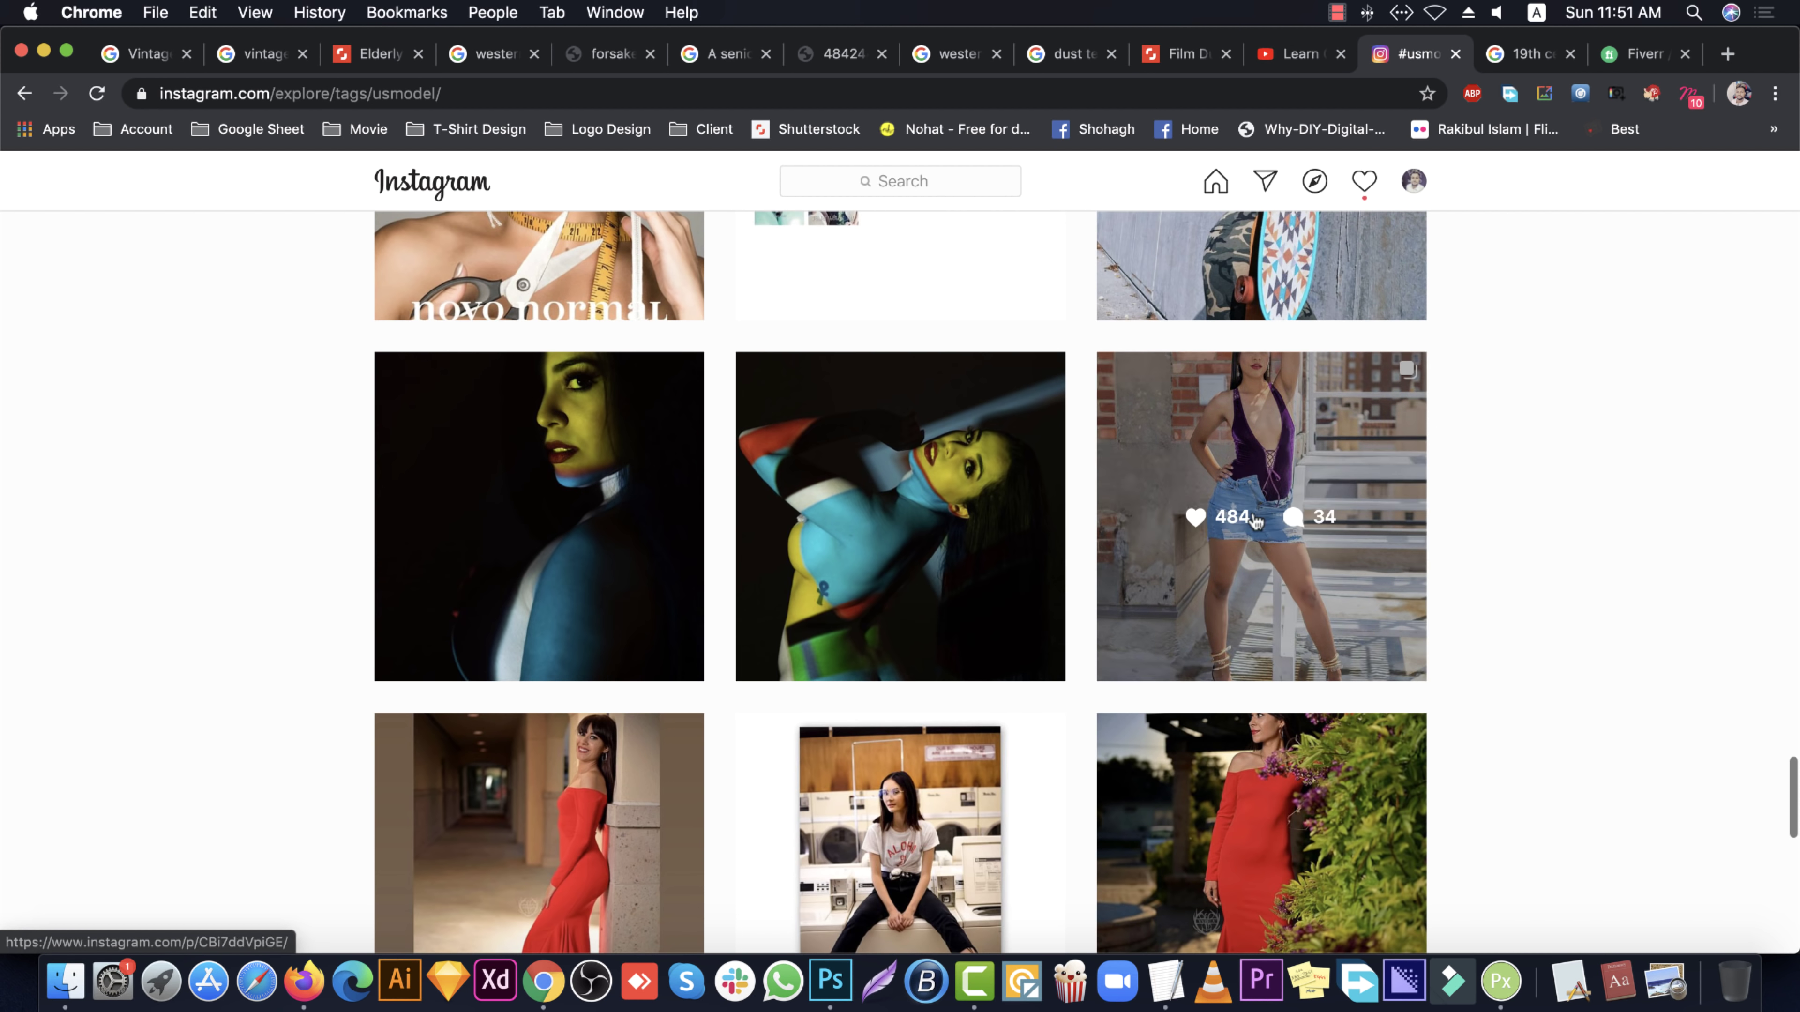
pyautogui.scroll(-5, 1247, 496)
pyautogui.scroll(-5, 982, 524)
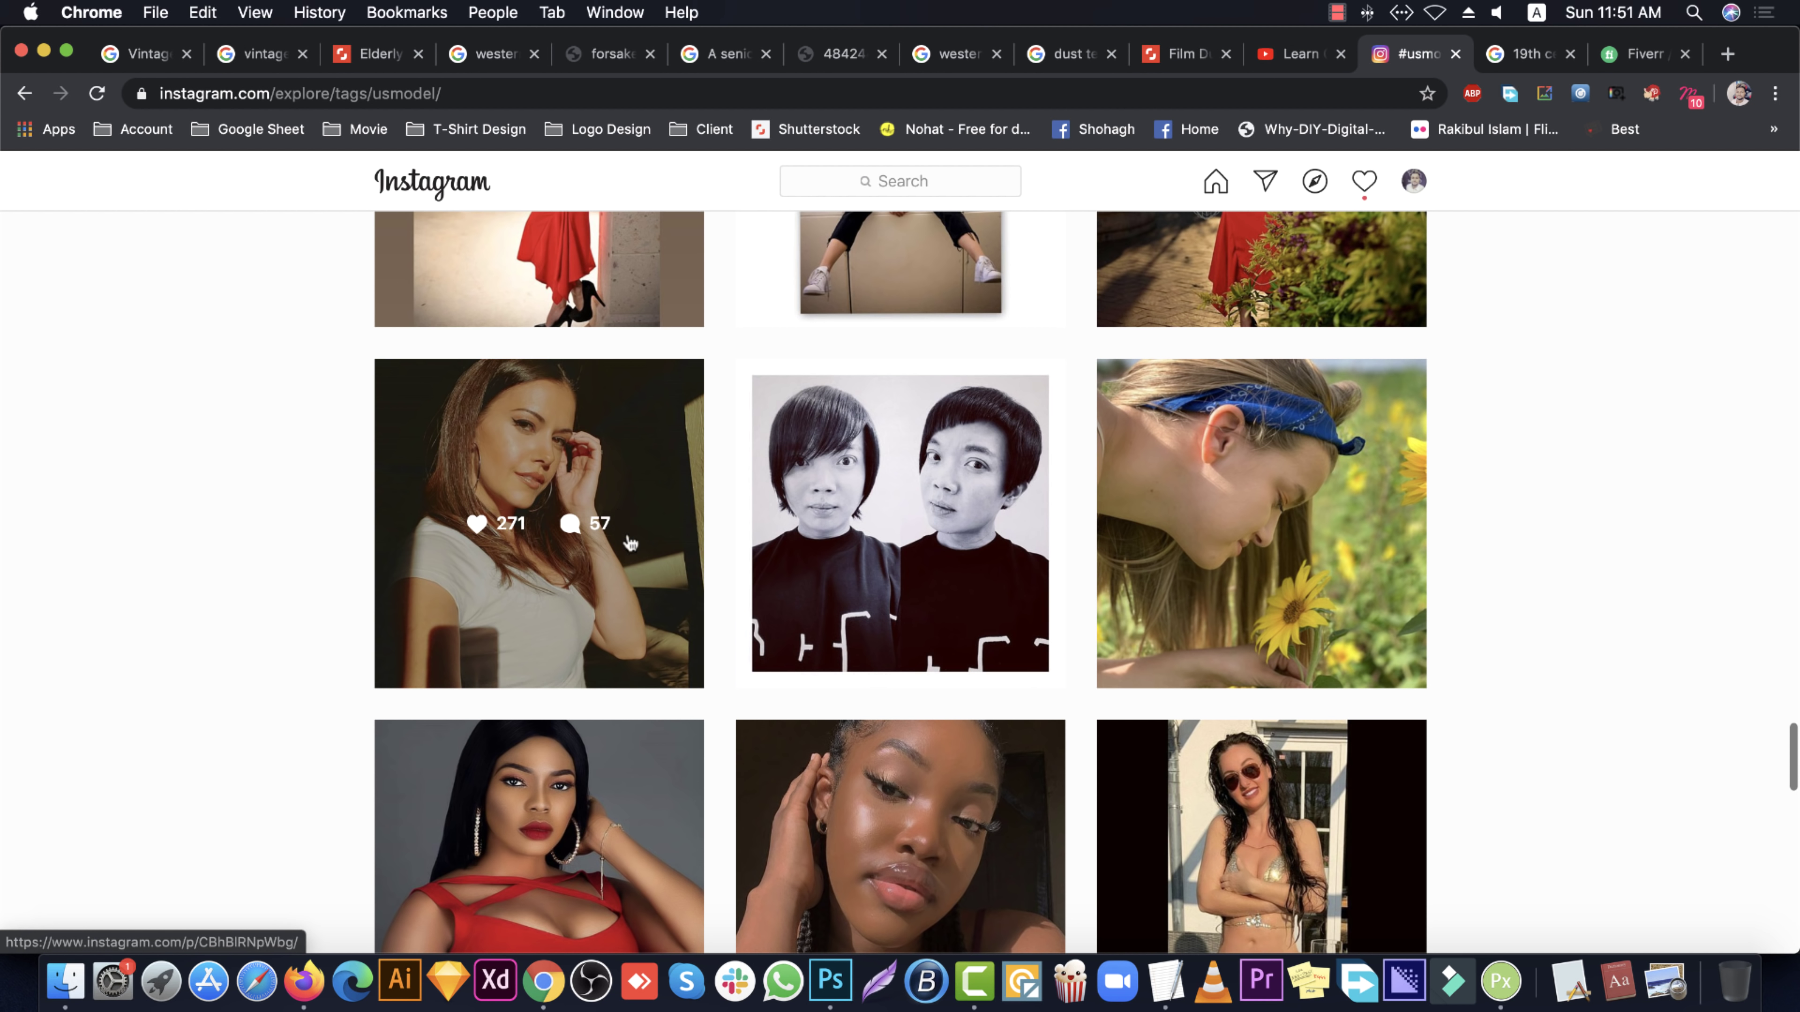
# Open a #usmodel post and scroll through the poster's profile photos
pyautogui.click(1146, 373)
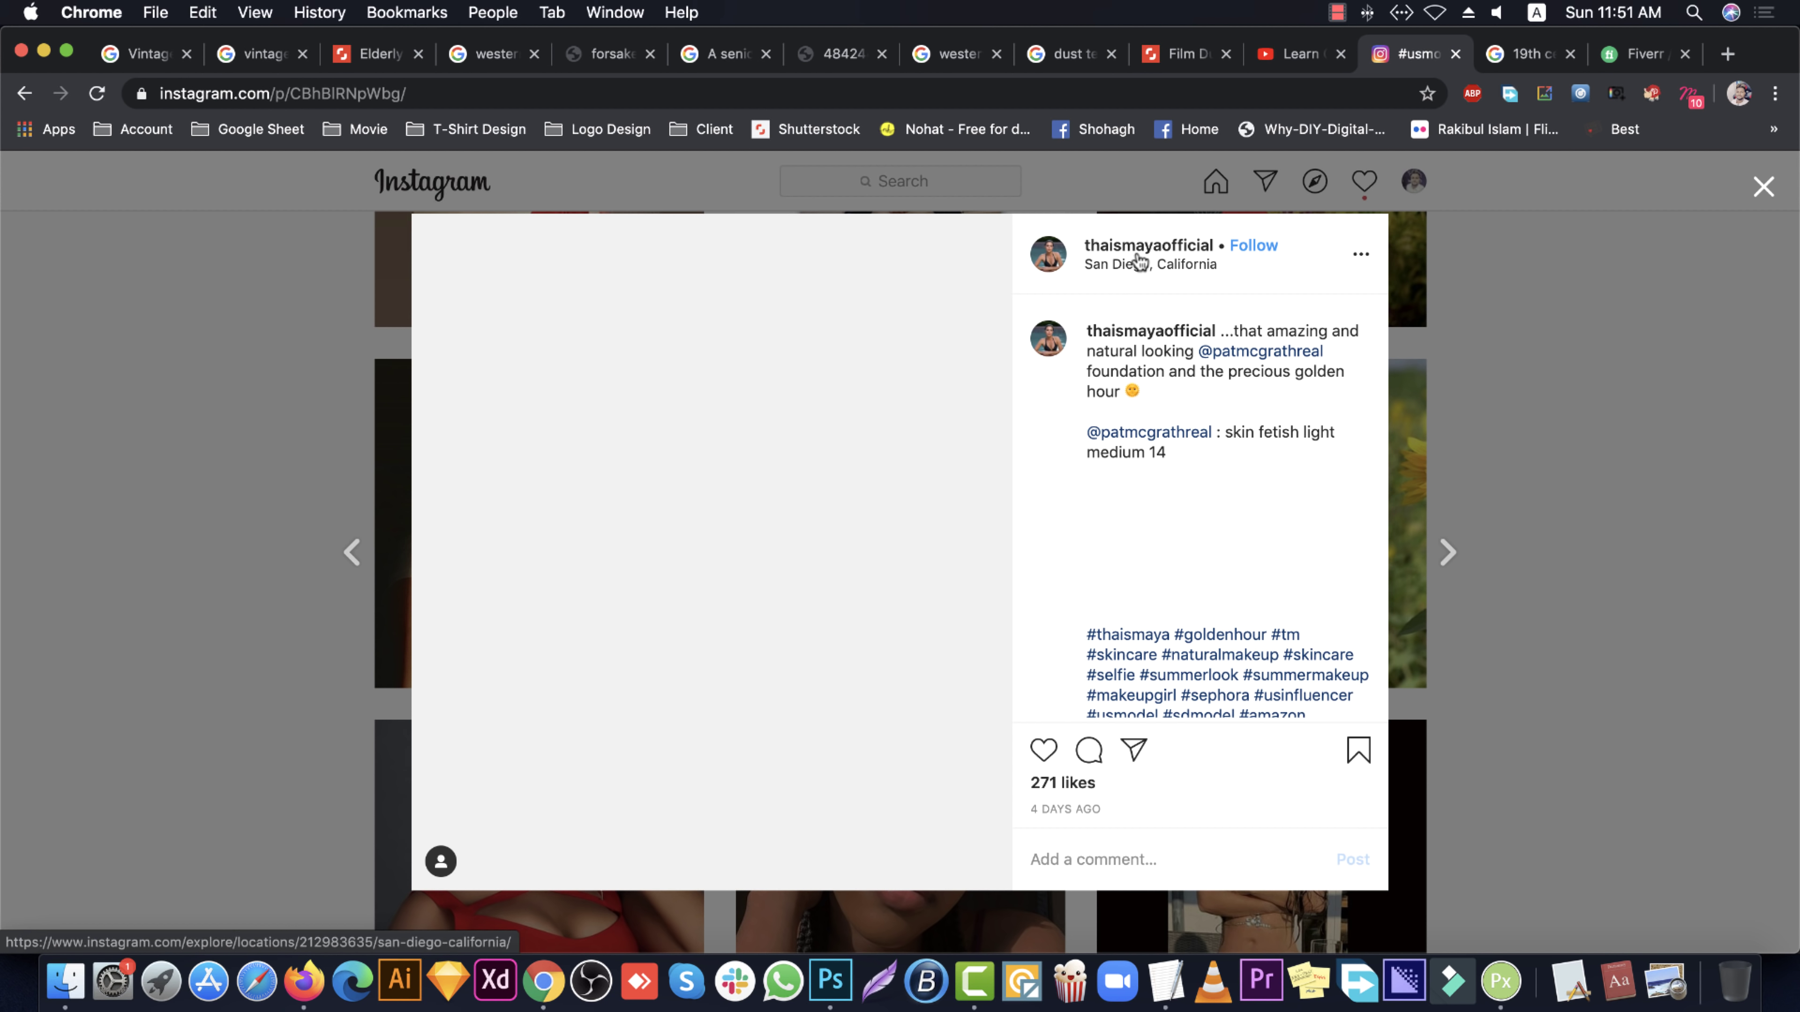
pyautogui.click(1133, 249)
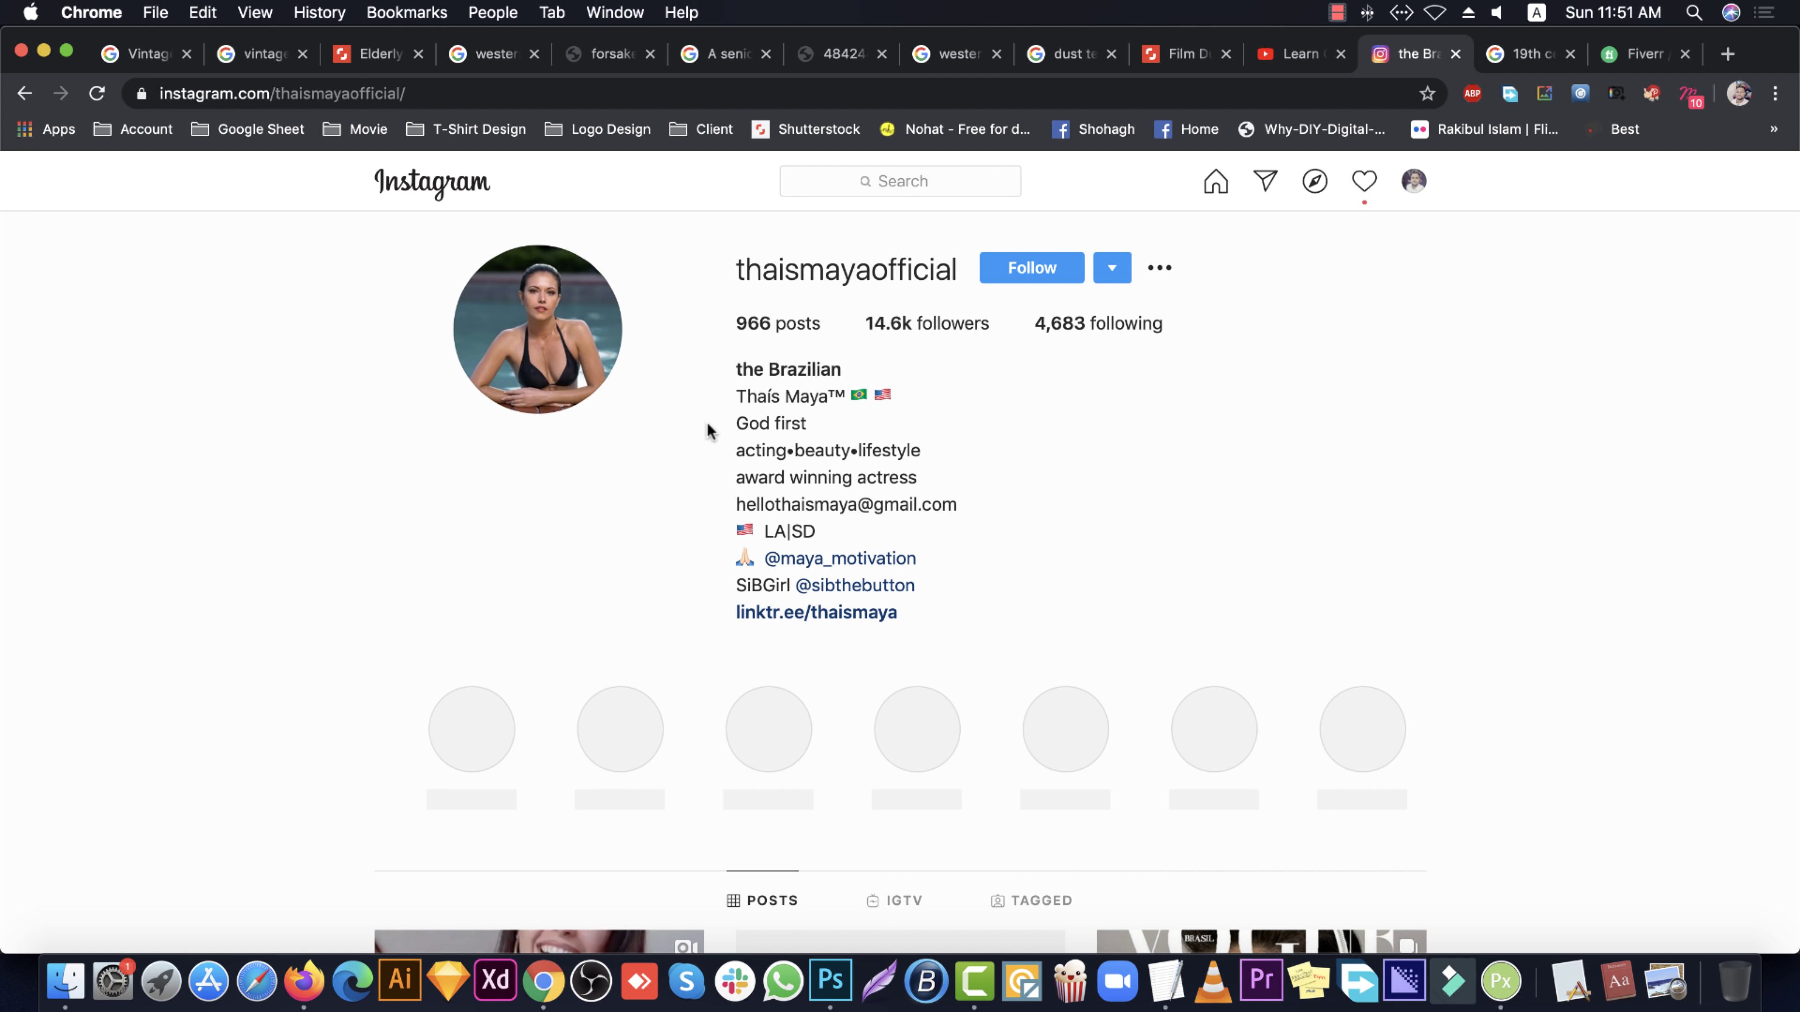
pyautogui.scroll(-10, 723, 402)
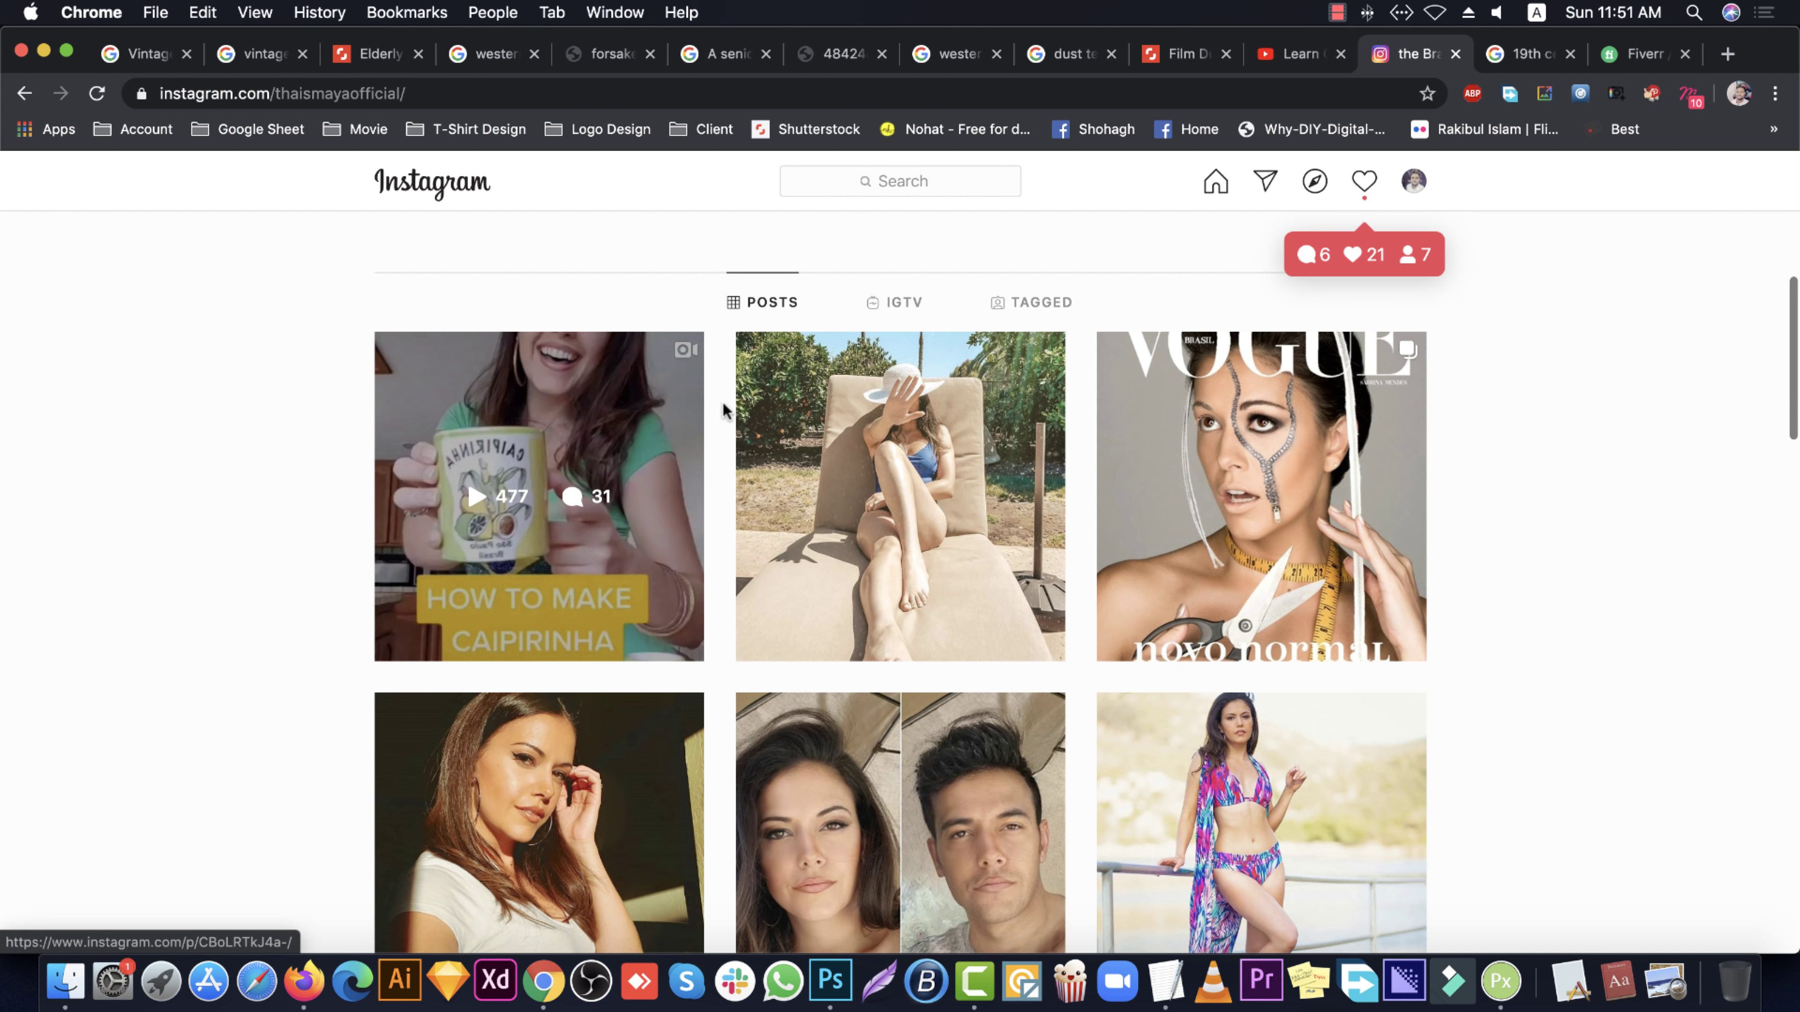
pyautogui.scroll(-5, 1024, 489)
pyautogui.scroll(-3, 1024, 490)
pyautogui.scroll(-5, 1025, 489)
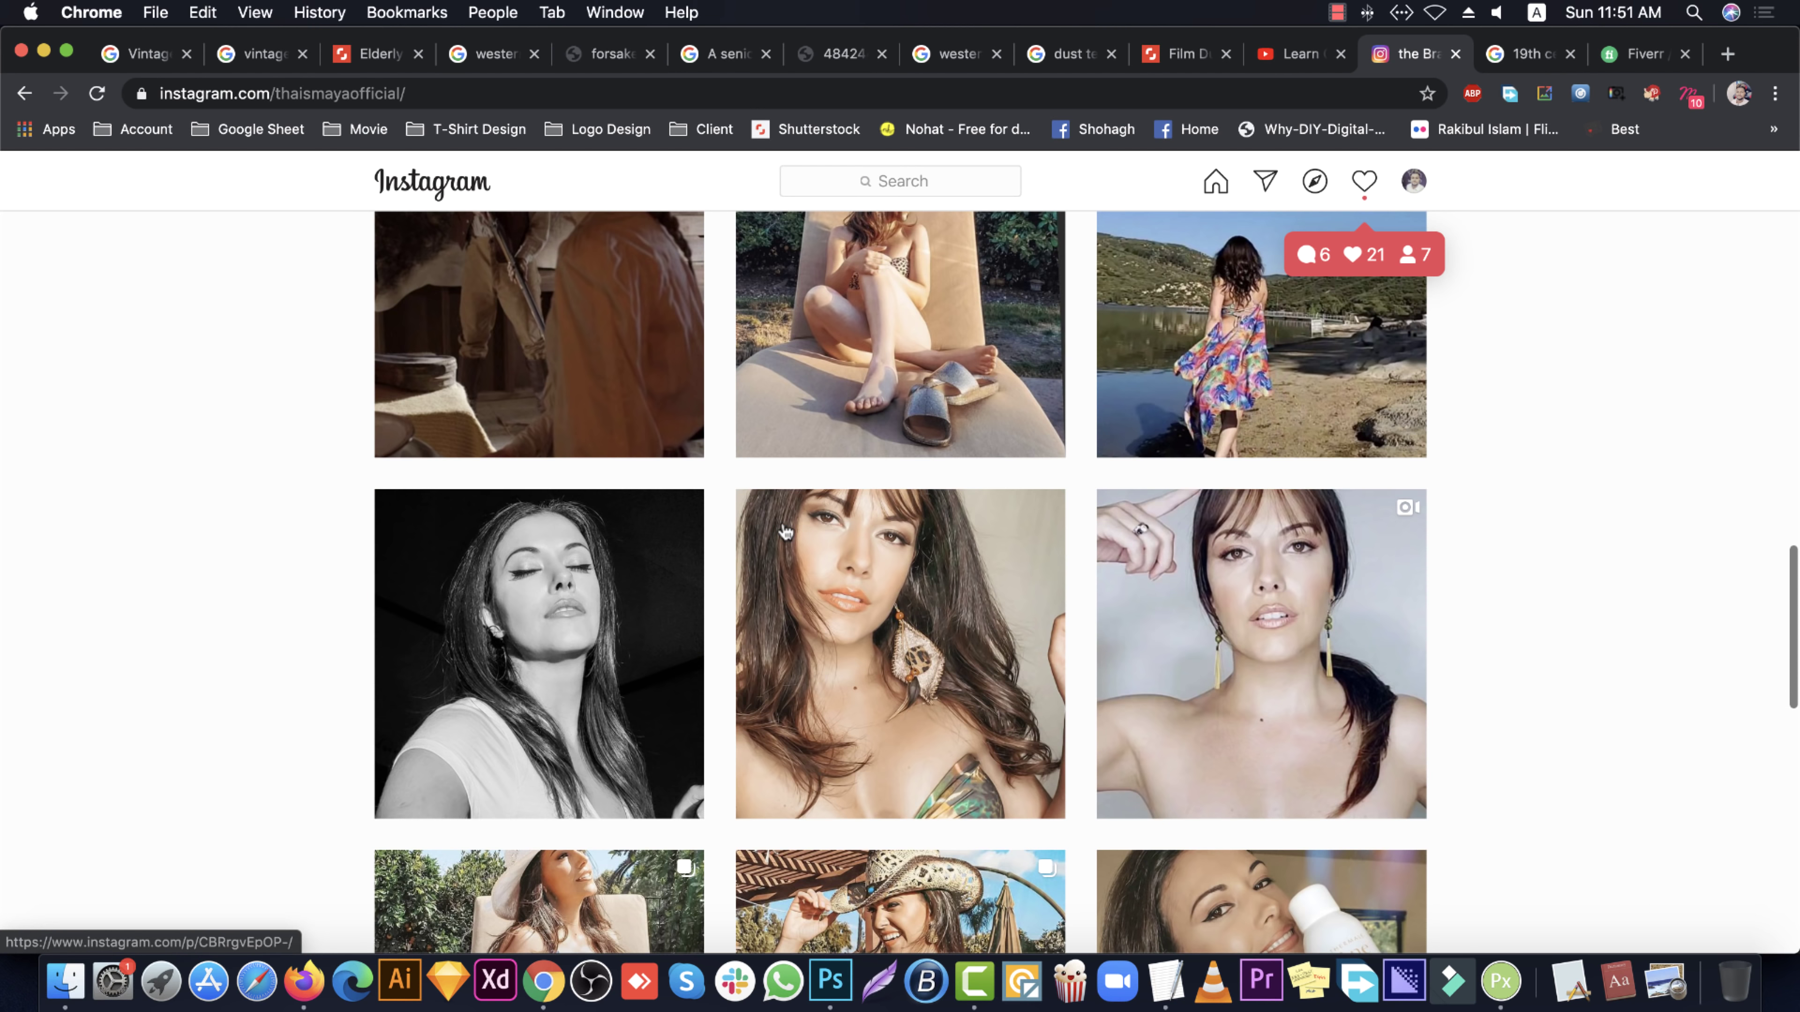
pyautogui.scroll(-5, 899, 567)
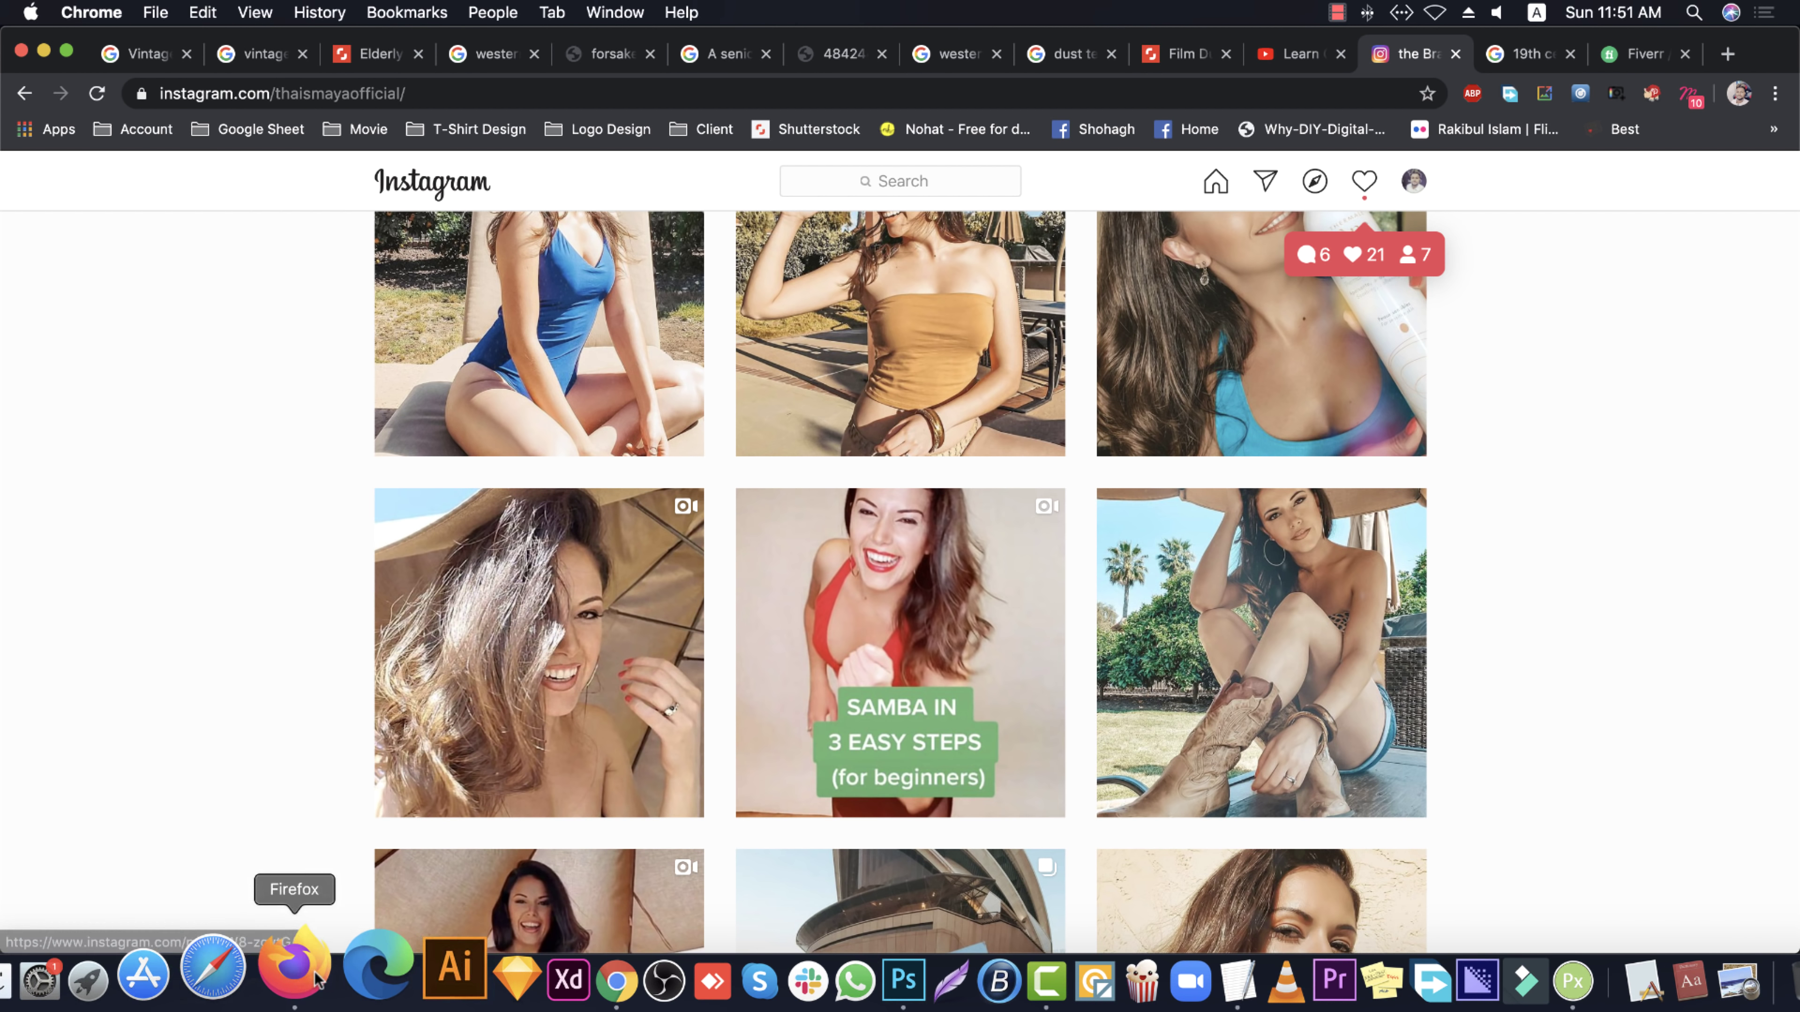
pyautogui.click(304, 980)
# In Firefox, scroll the model's profile grid and open the photo of two women in white
pyautogui.click(1517, 356)
pyautogui.scroll(2, 859, 410)
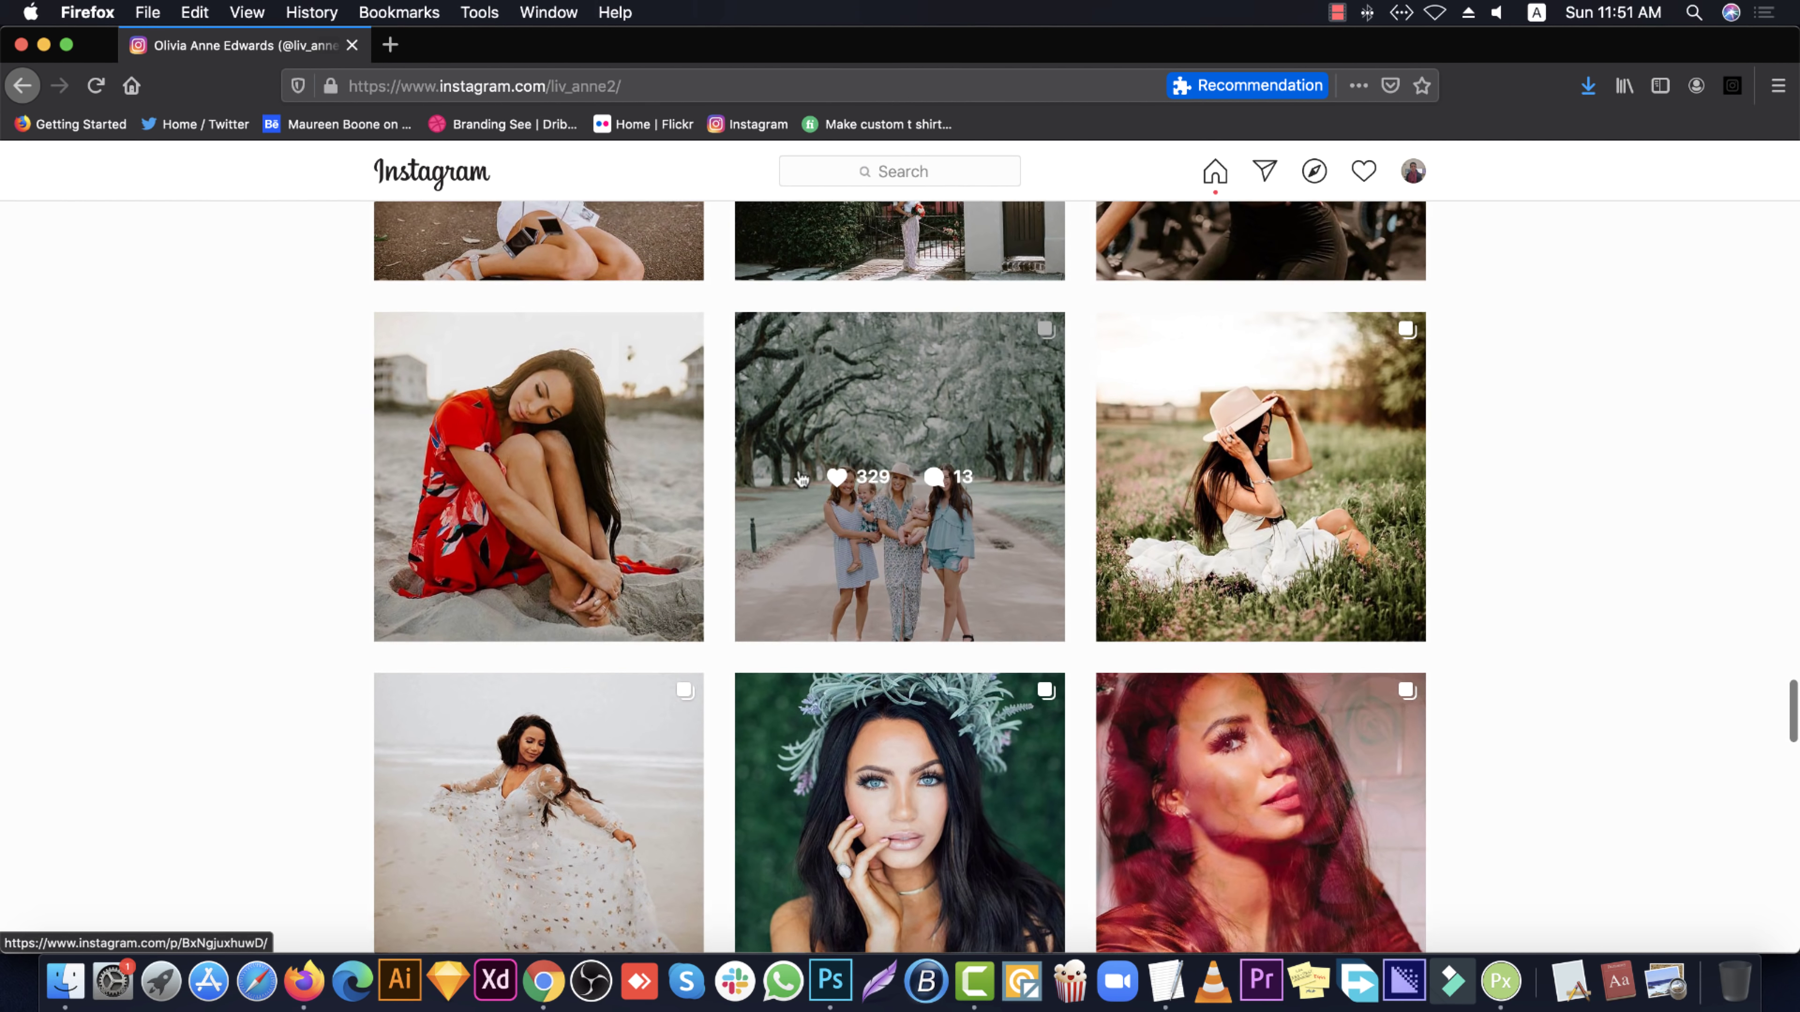
pyautogui.scroll(5, 859, 409)
pyautogui.scroll(2, 860, 410)
pyautogui.scroll(3, 860, 410)
pyautogui.scroll(1, 860, 409)
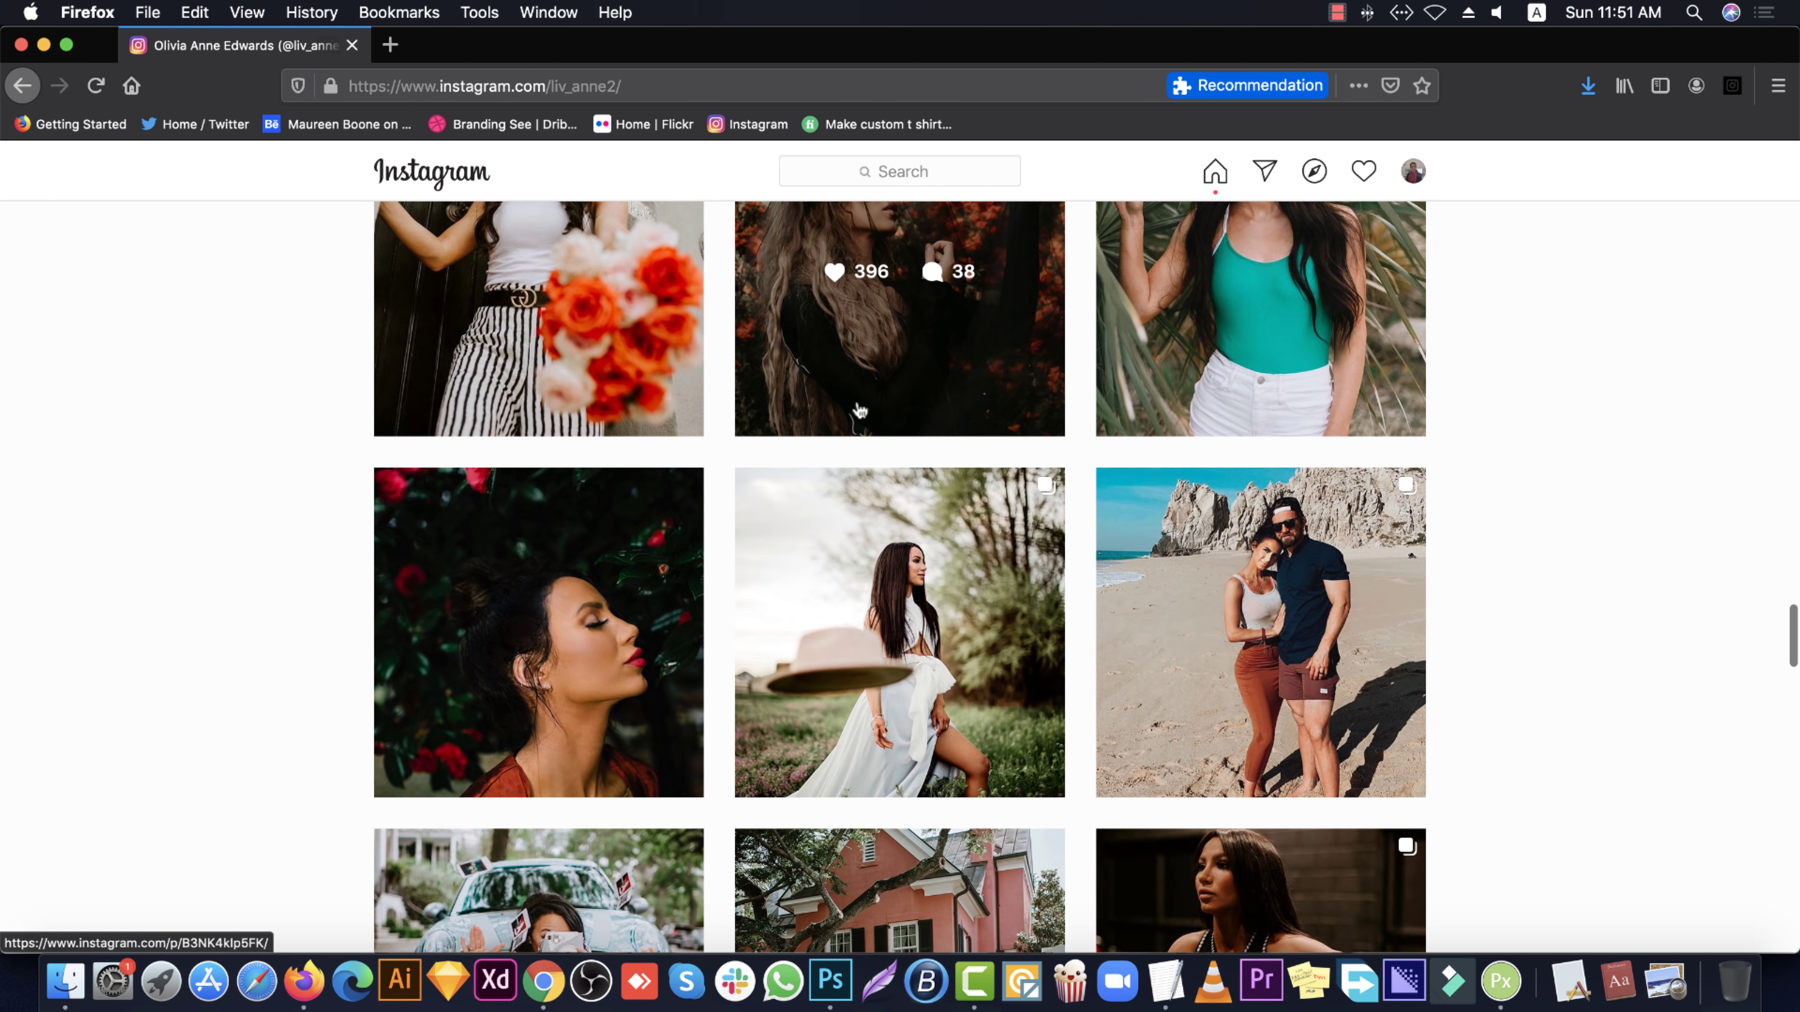
pyautogui.scroll(5, 815, 467)
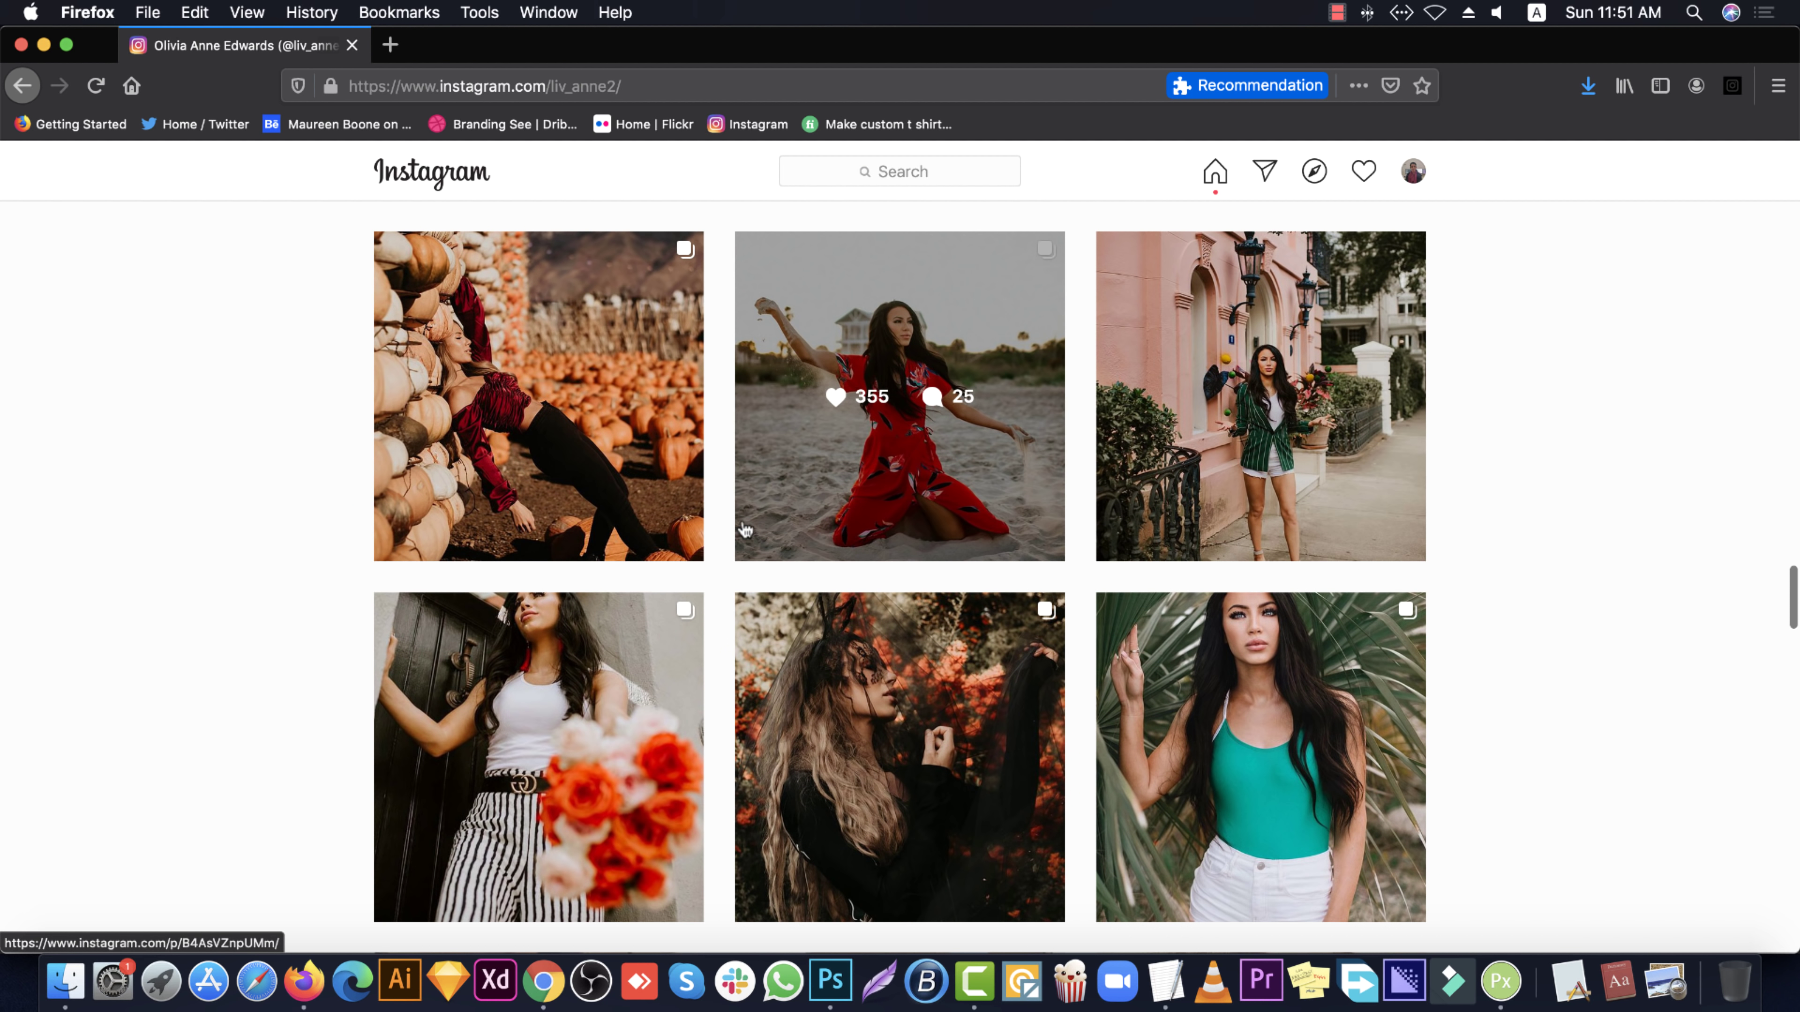
pyautogui.scroll(5, 815, 496)
pyautogui.scroll(5, 1168, 425)
pyautogui.scroll(5, 886, 397)
pyautogui.scroll(4, 1417, 376)
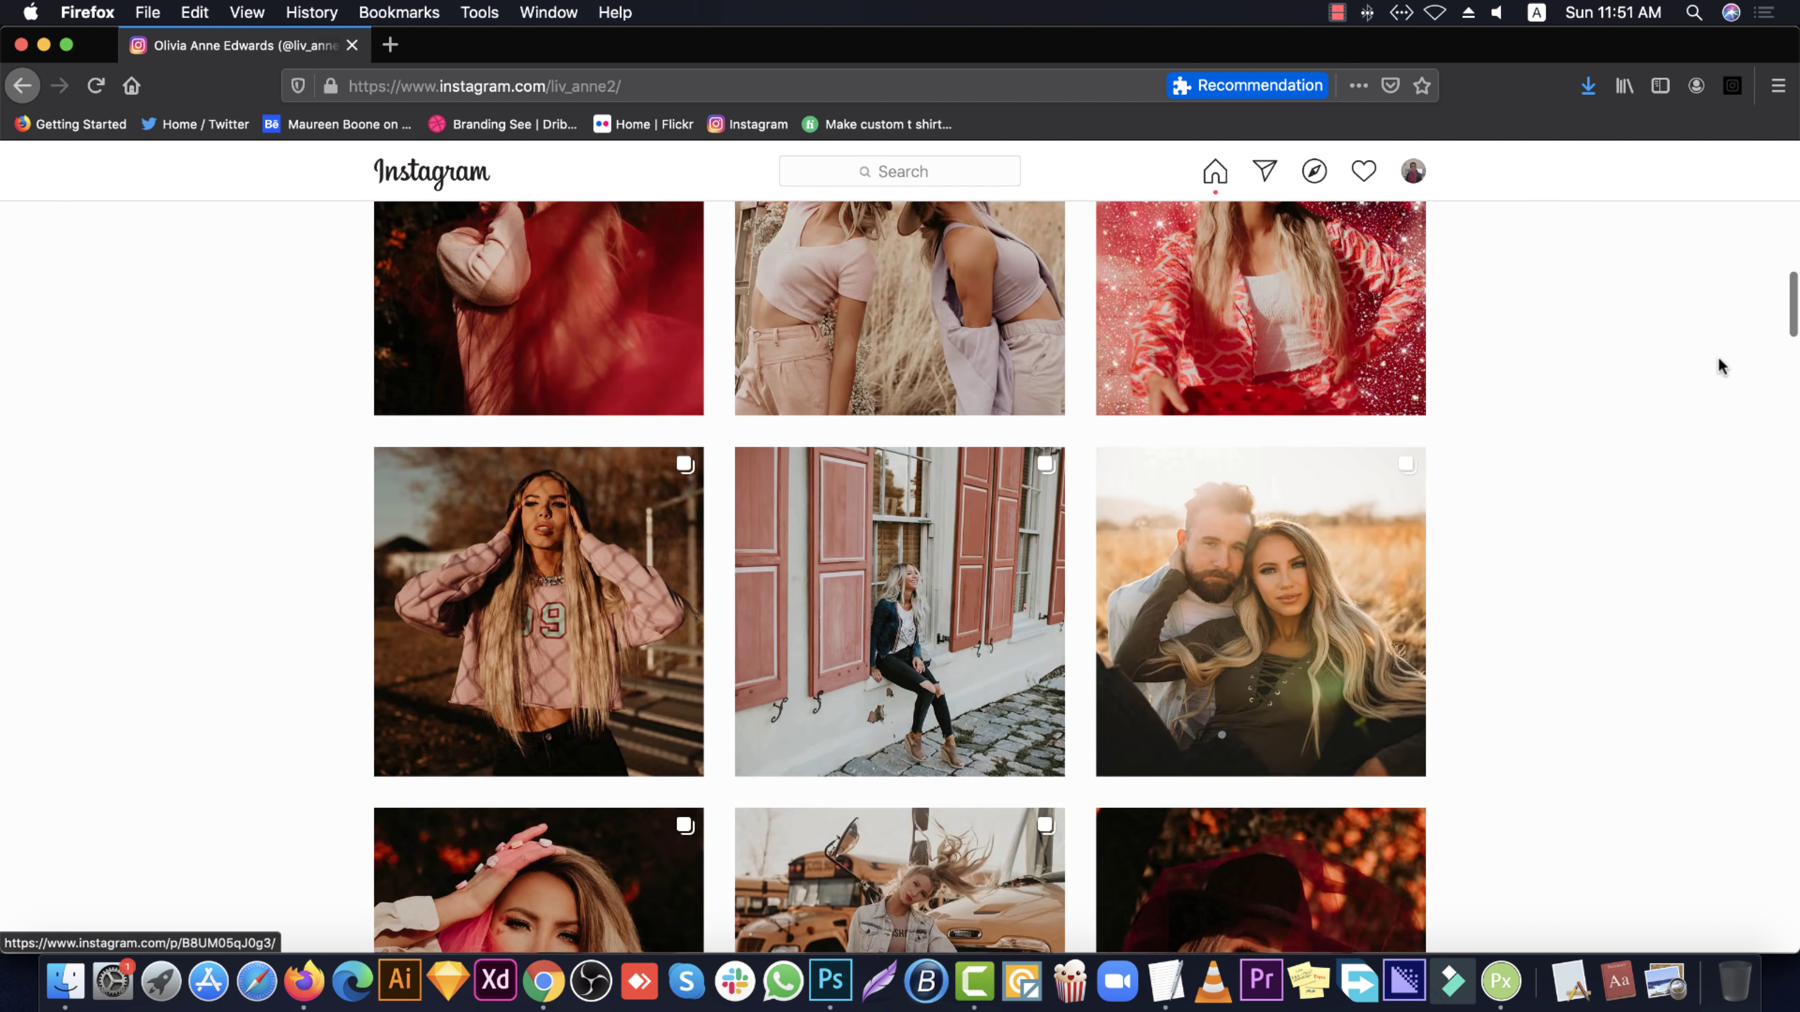
pyautogui.scroll(5, 1718, 365)
pyautogui.scroll(5, 1711, 376)
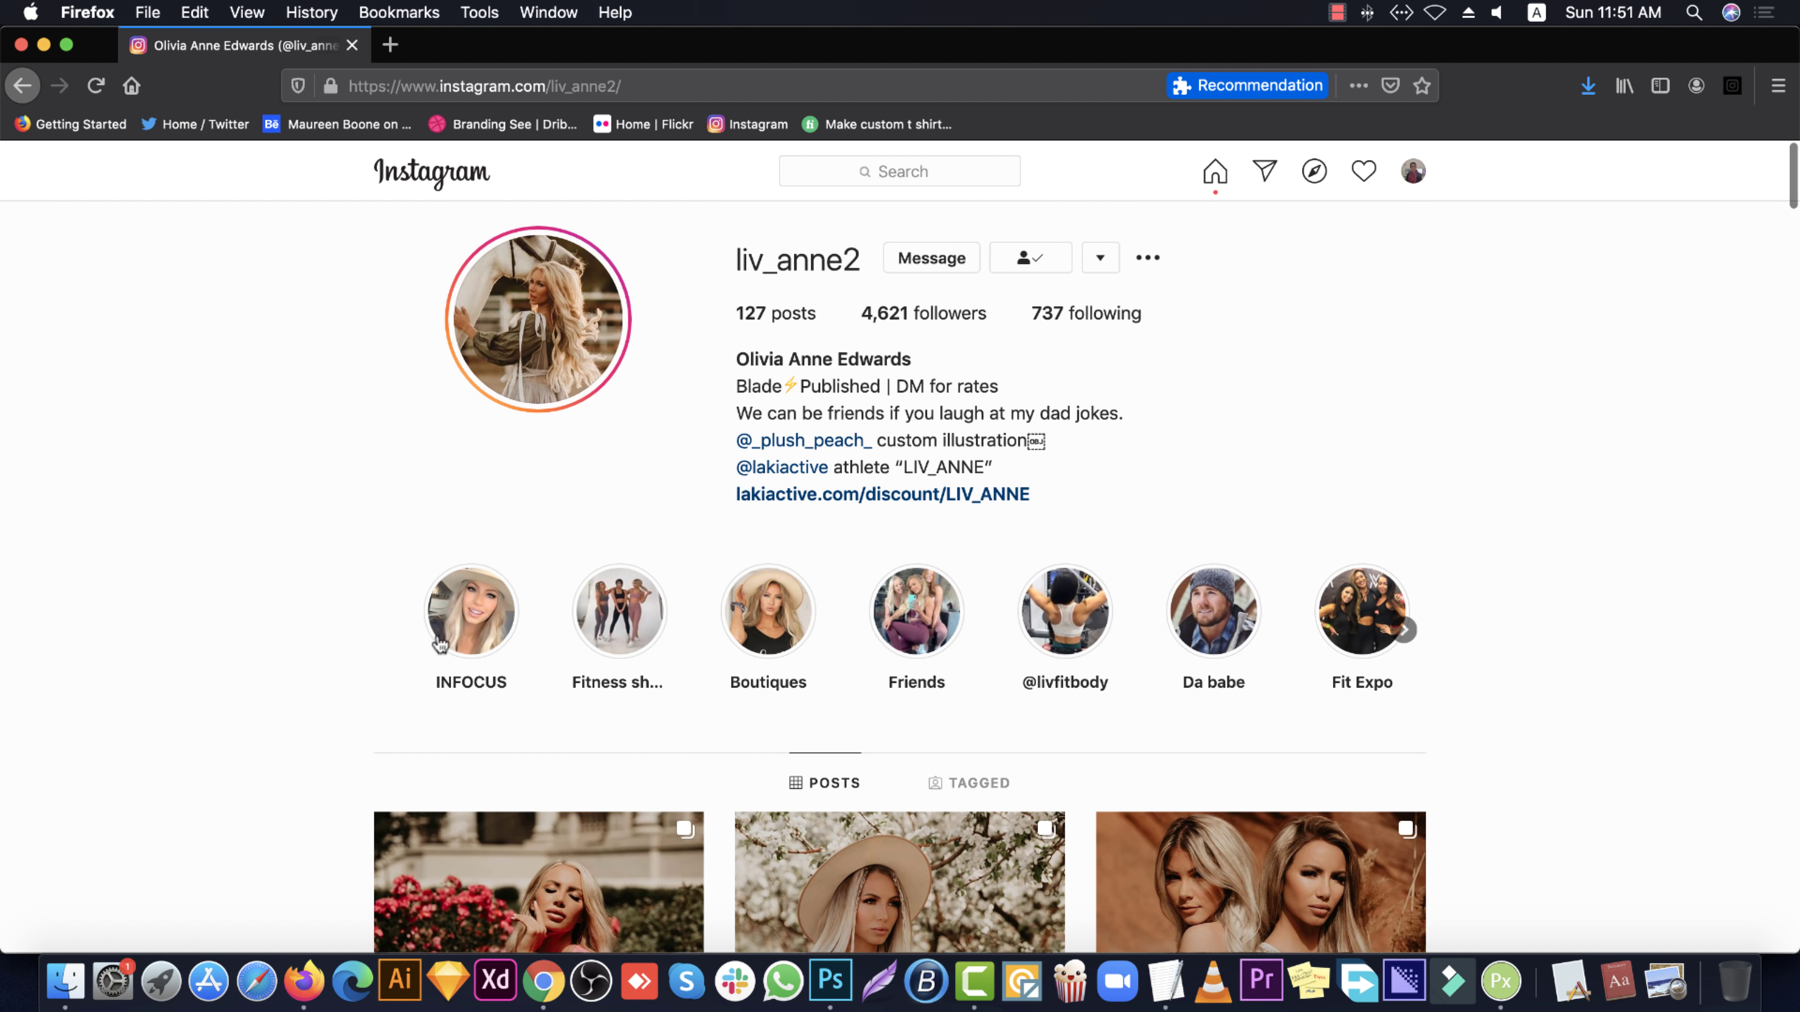
pyautogui.scroll(-2, 434, 619)
pyautogui.scroll(-2, 884, 474)
pyautogui.scroll(4, 1025, 328)
pyautogui.scroll(-2, 462, 708)
pyautogui.scroll(-3, 1064, 715)
pyautogui.scroll(-2, 929, 700)
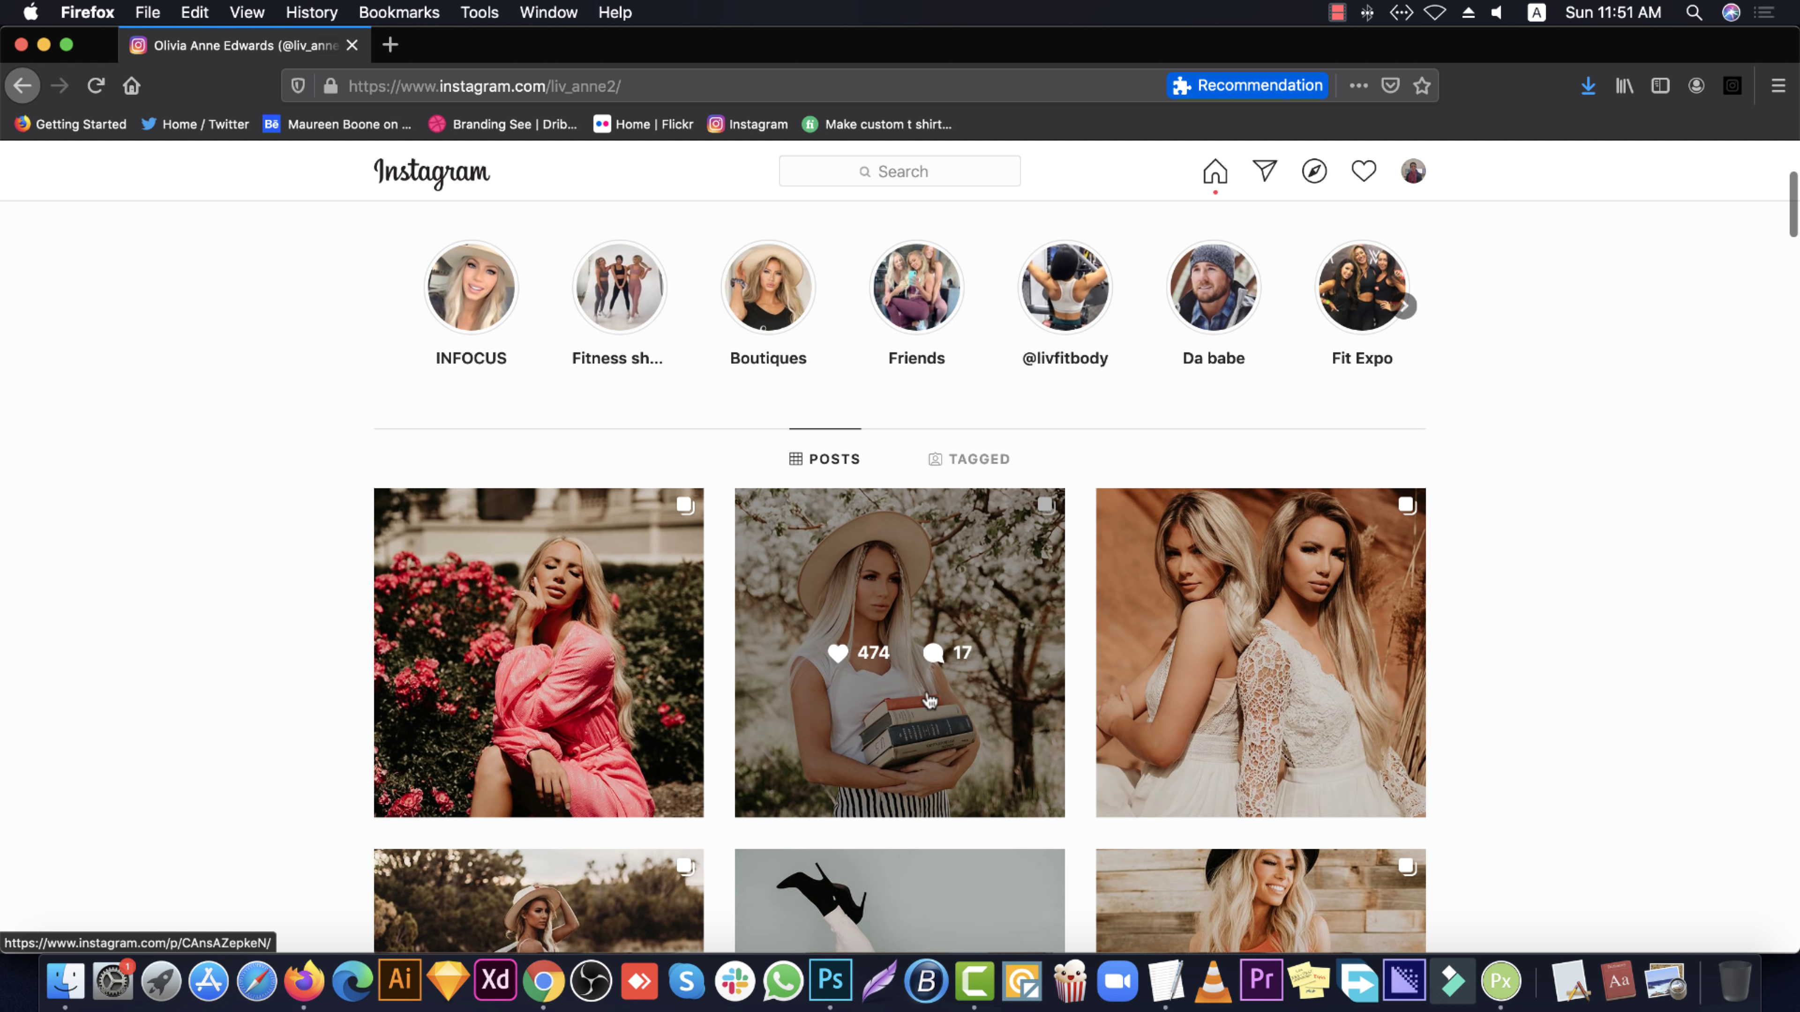
pyautogui.click(1304, 567)
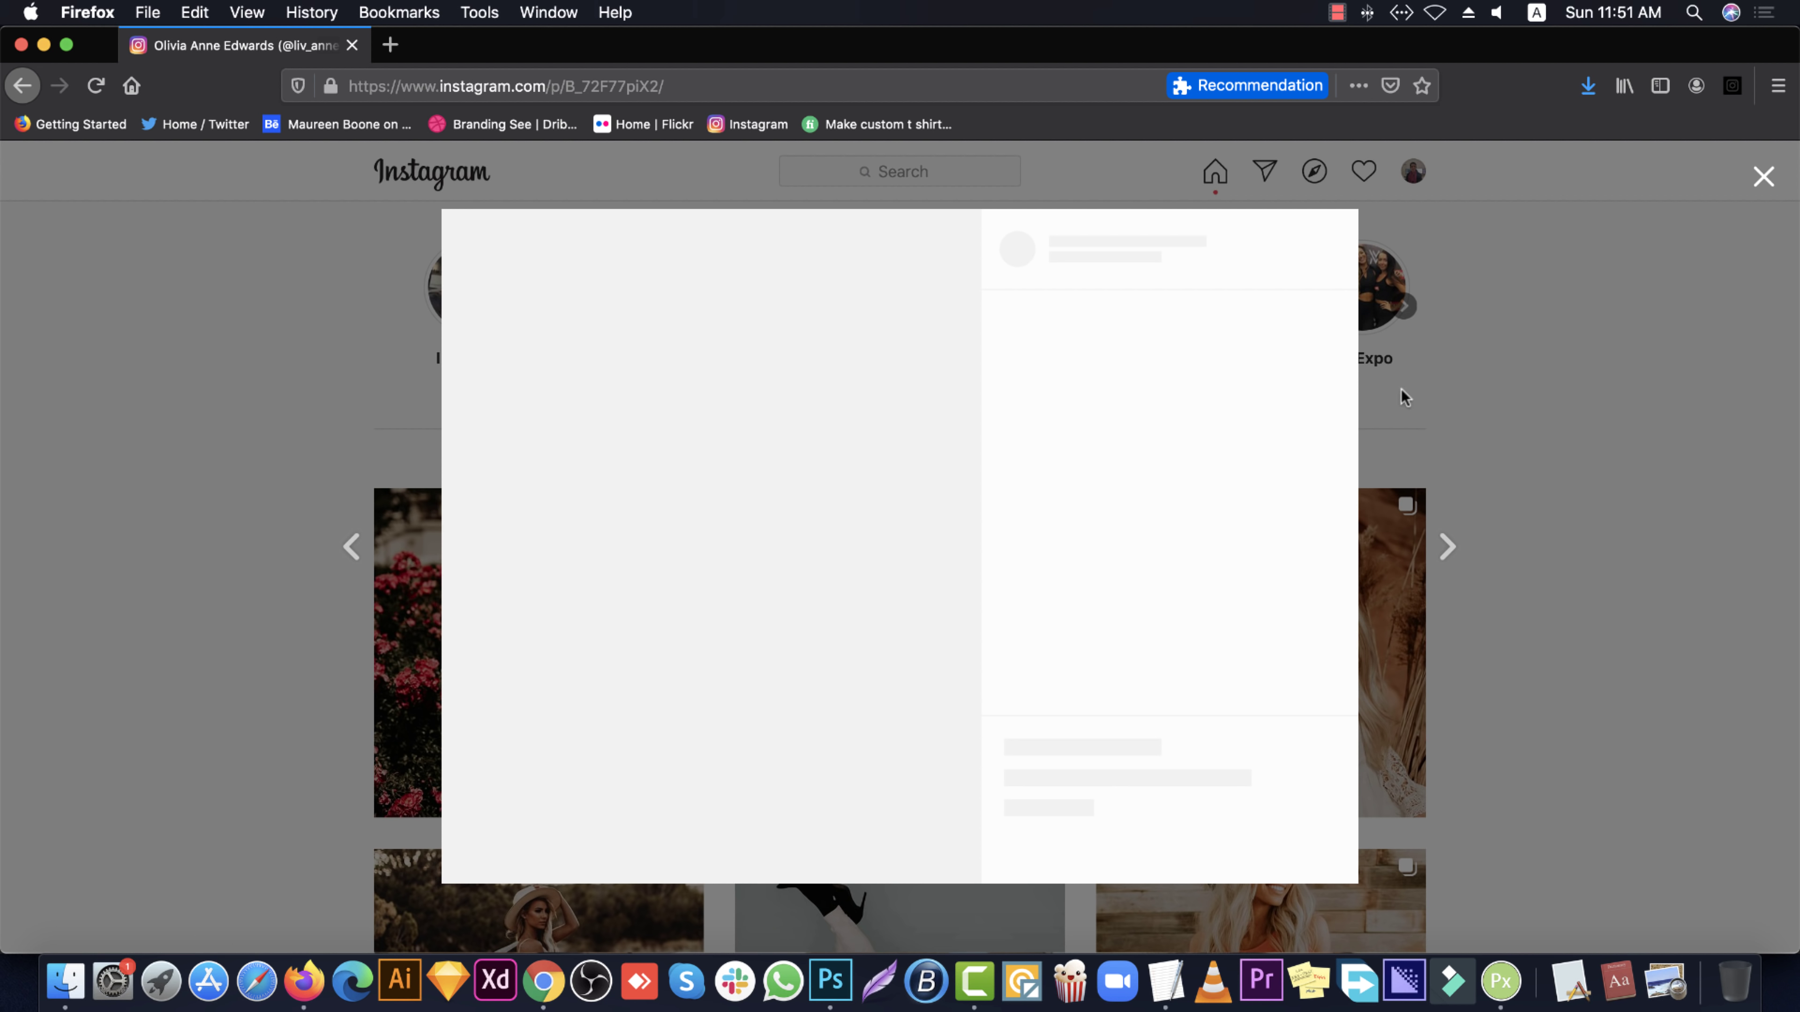
# Glance at the creator profile in Chrome, then return to Firefox
pyautogui.click(544, 981)
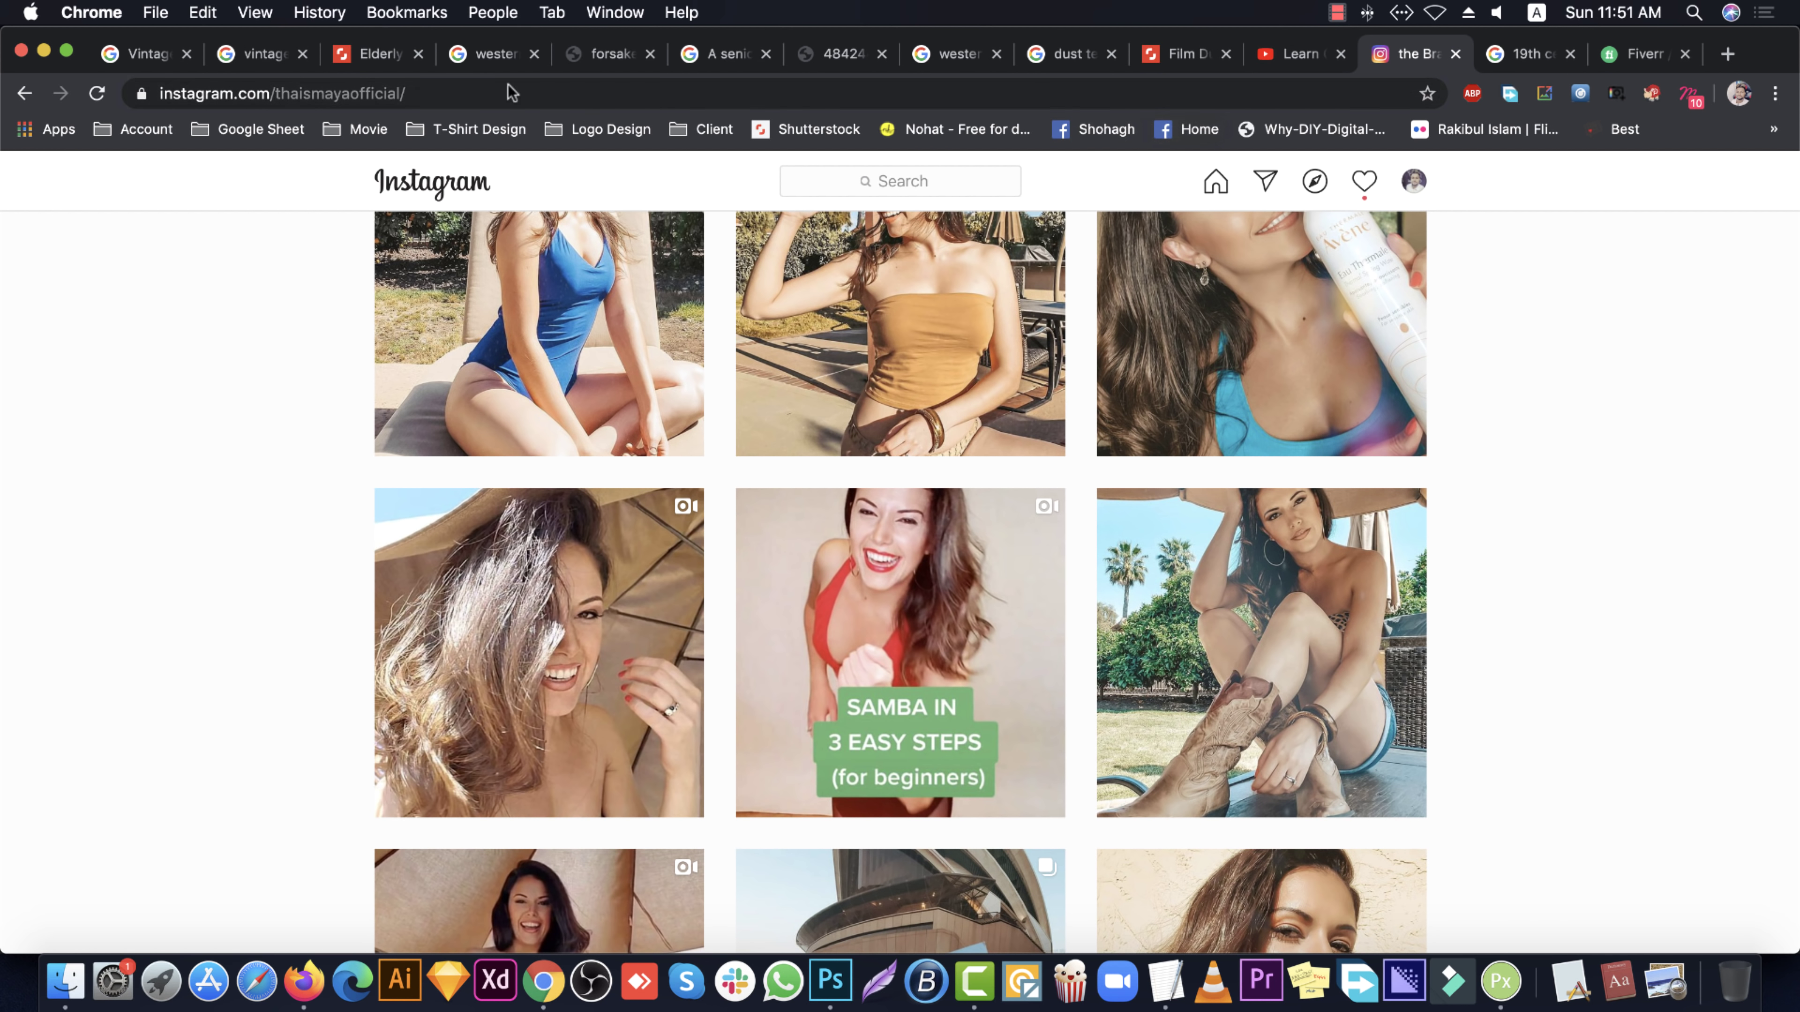
pyautogui.moveTo(900, 652)
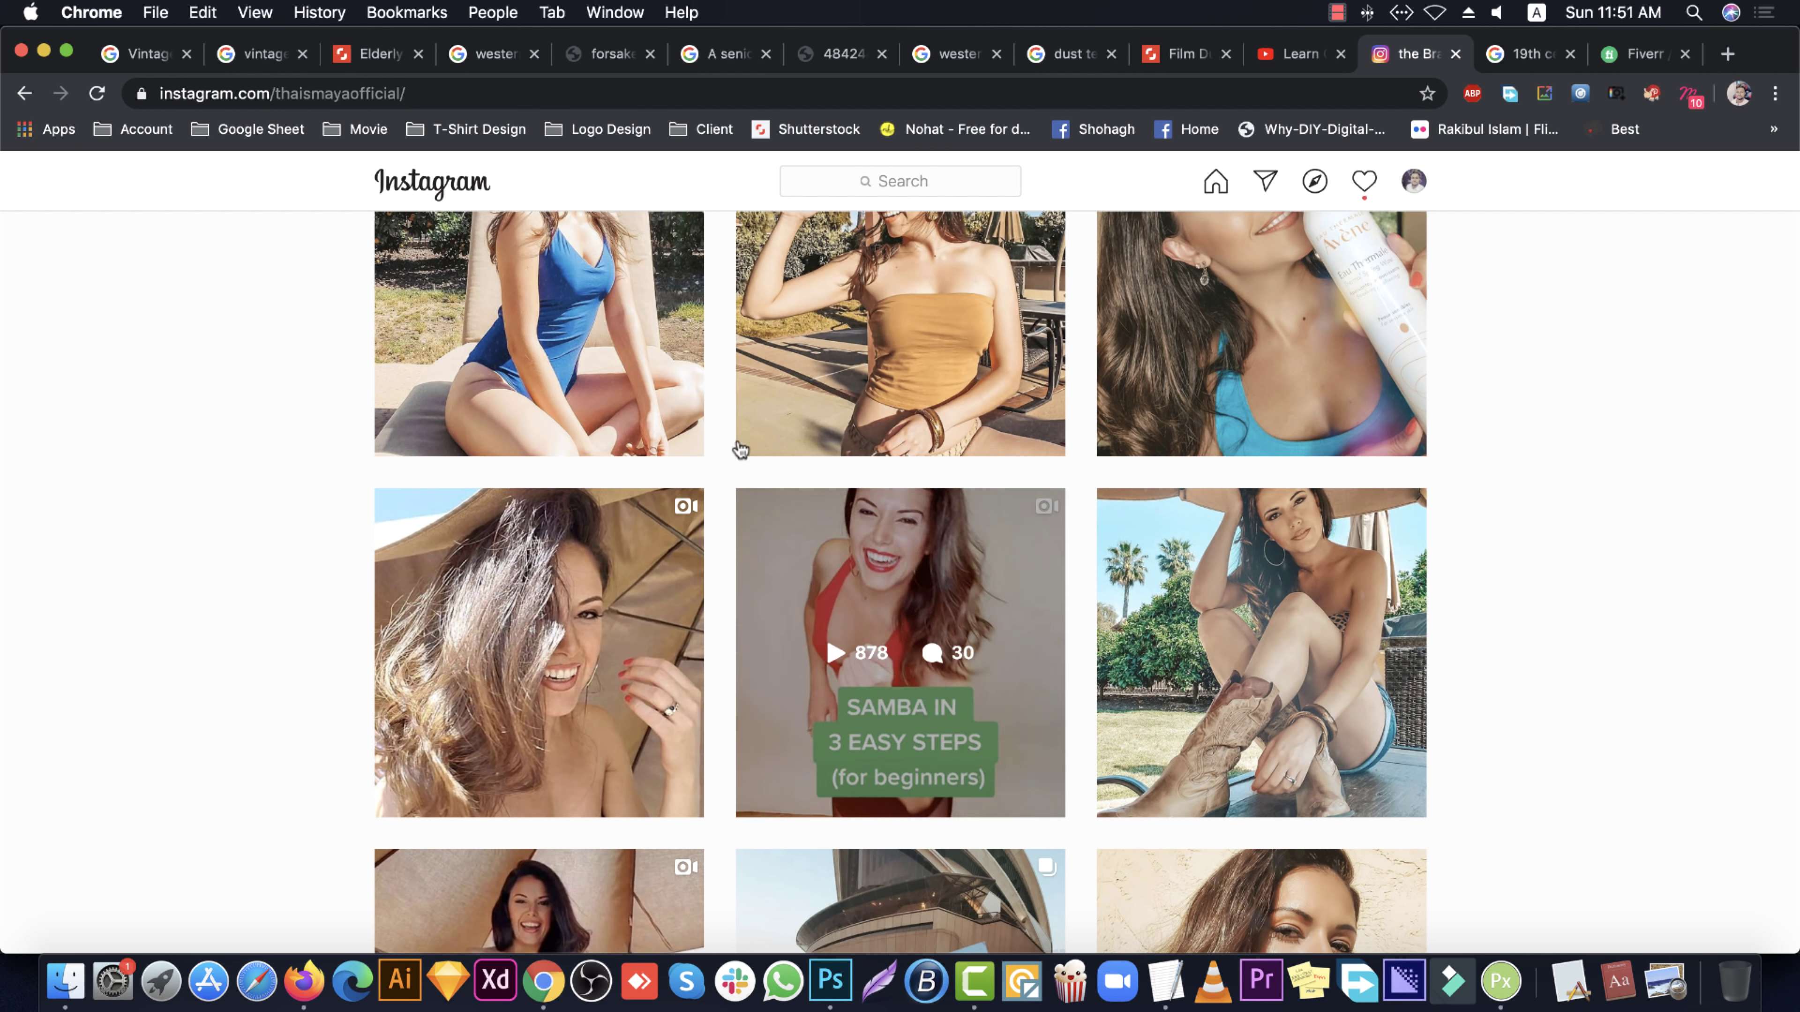
pyautogui.scroll(-10, 818, 523)
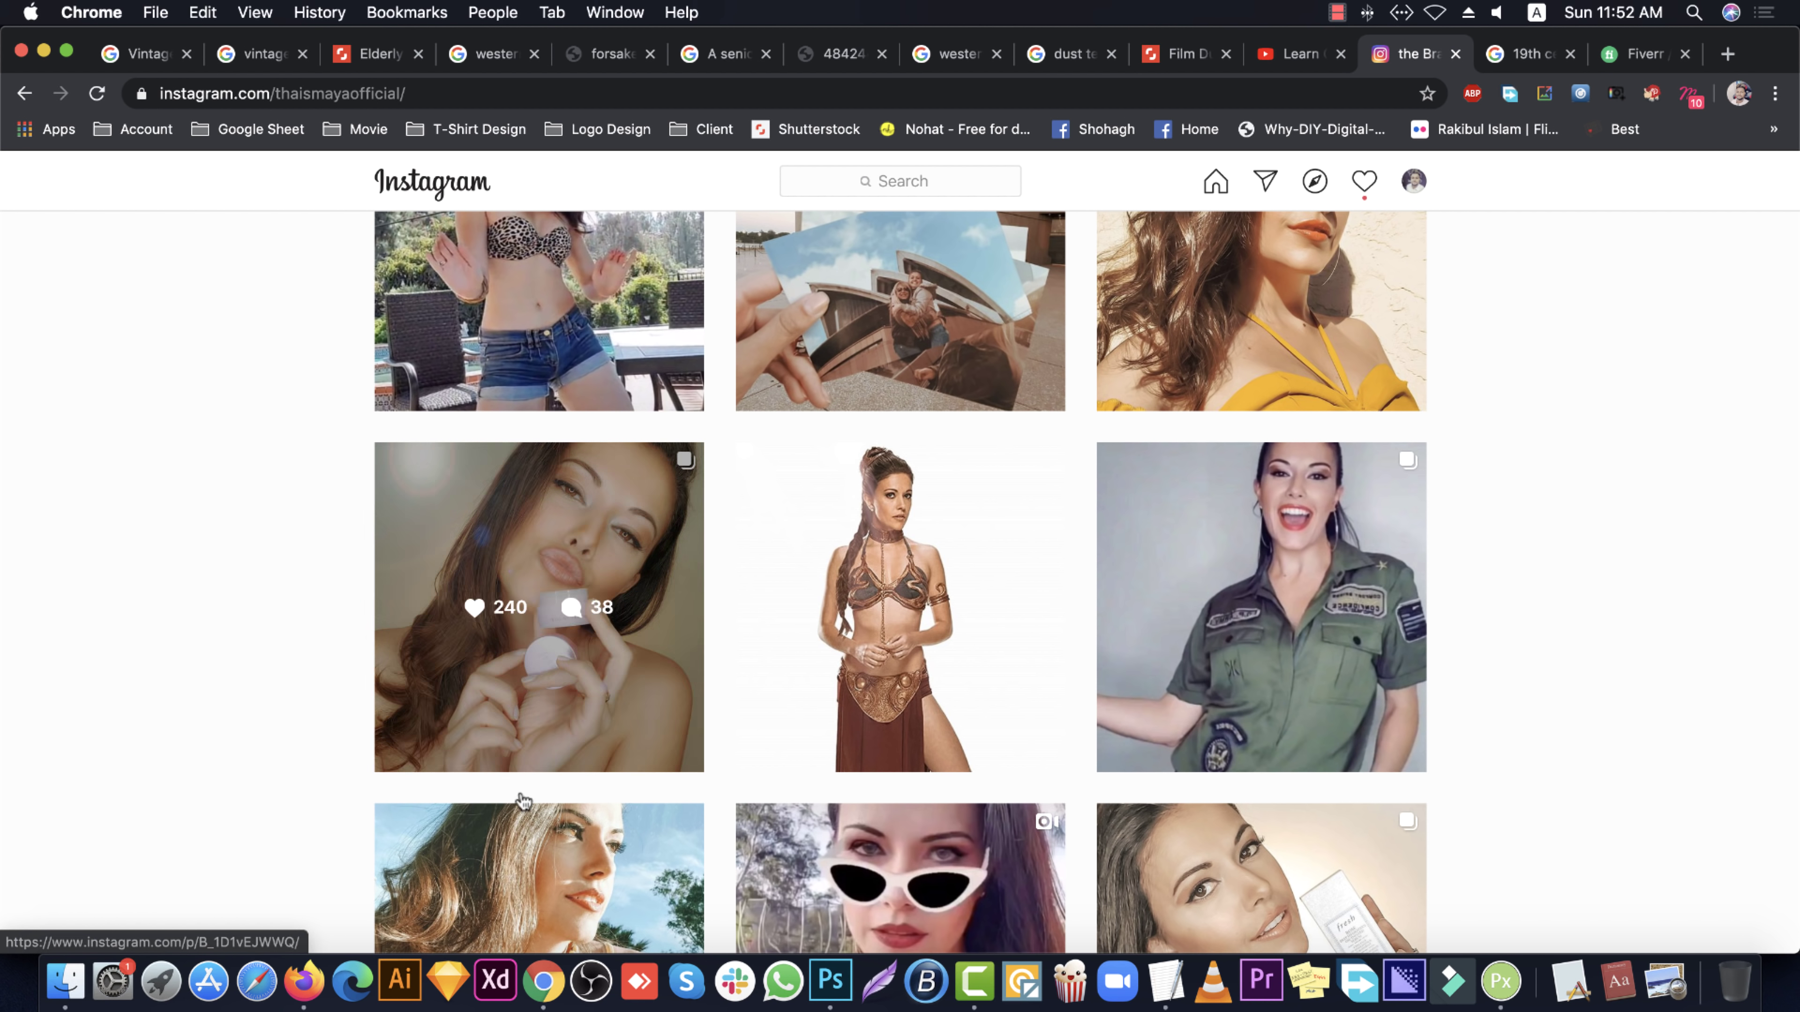
pyautogui.click(304, 981)
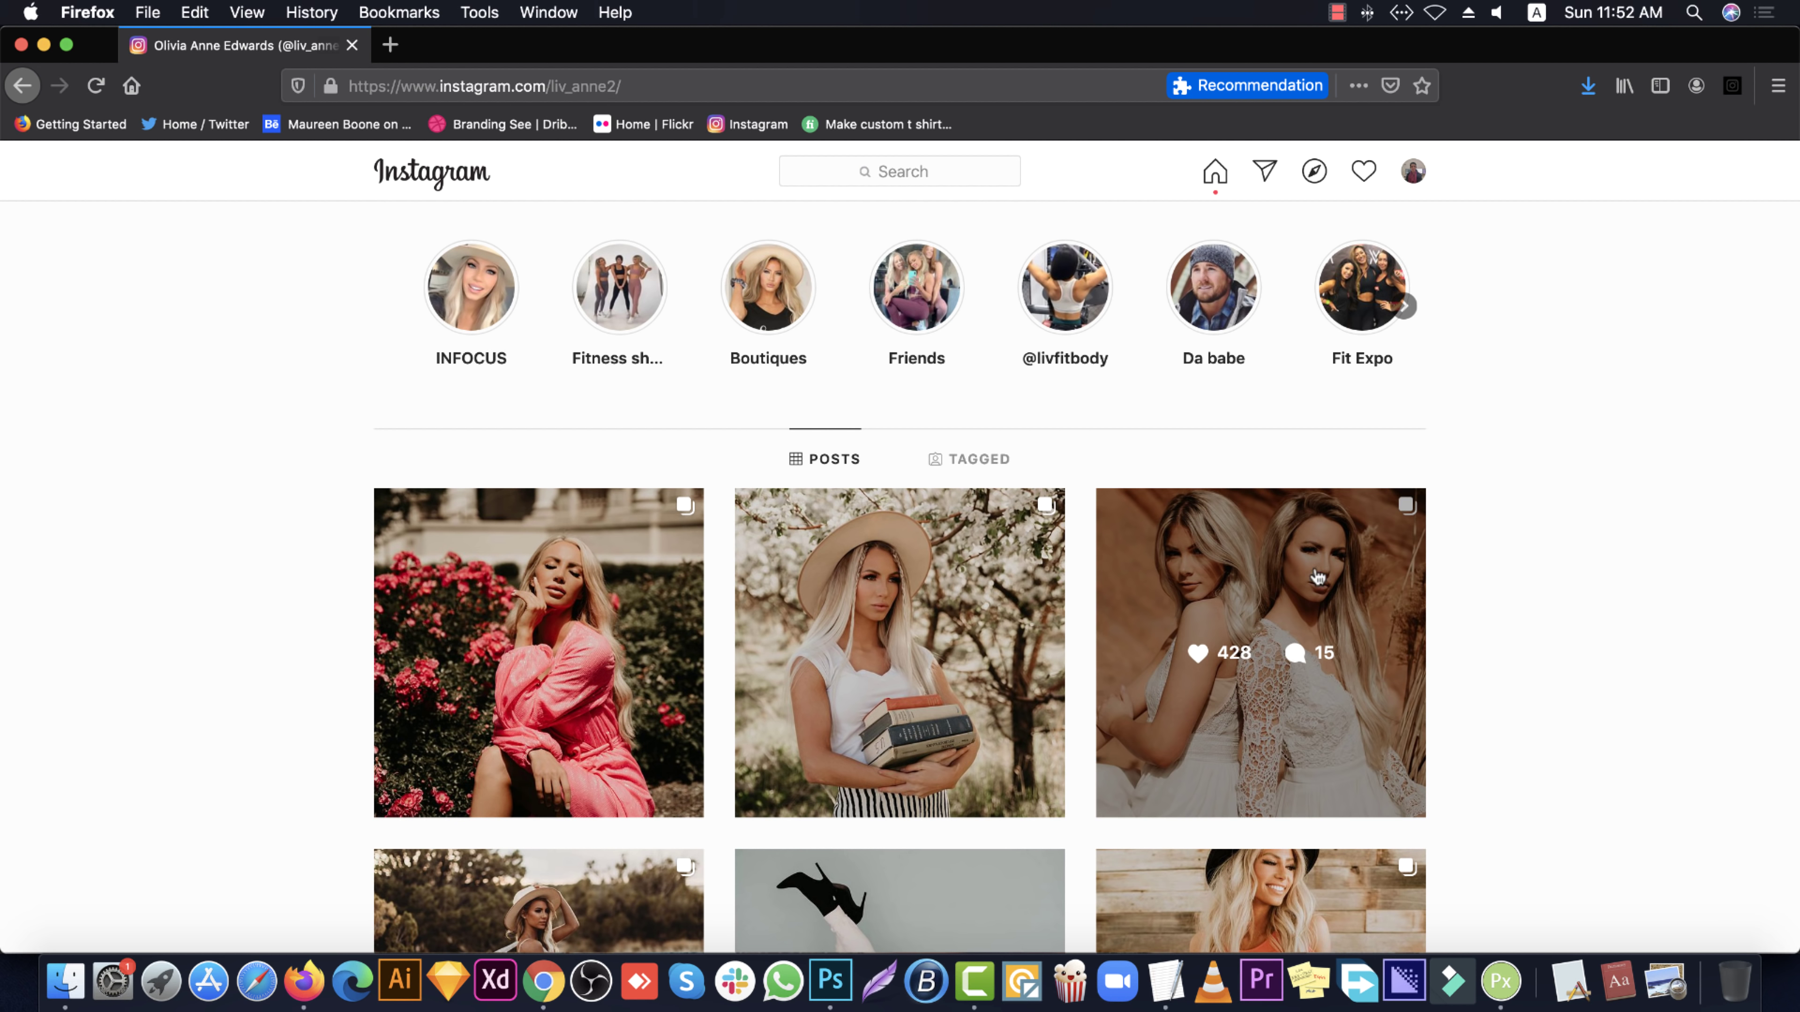
# Open Page Info for the two-women photo and view its Media list
pyautogui.click(1284, 691)
pyautogui.rightClick(730, 422)
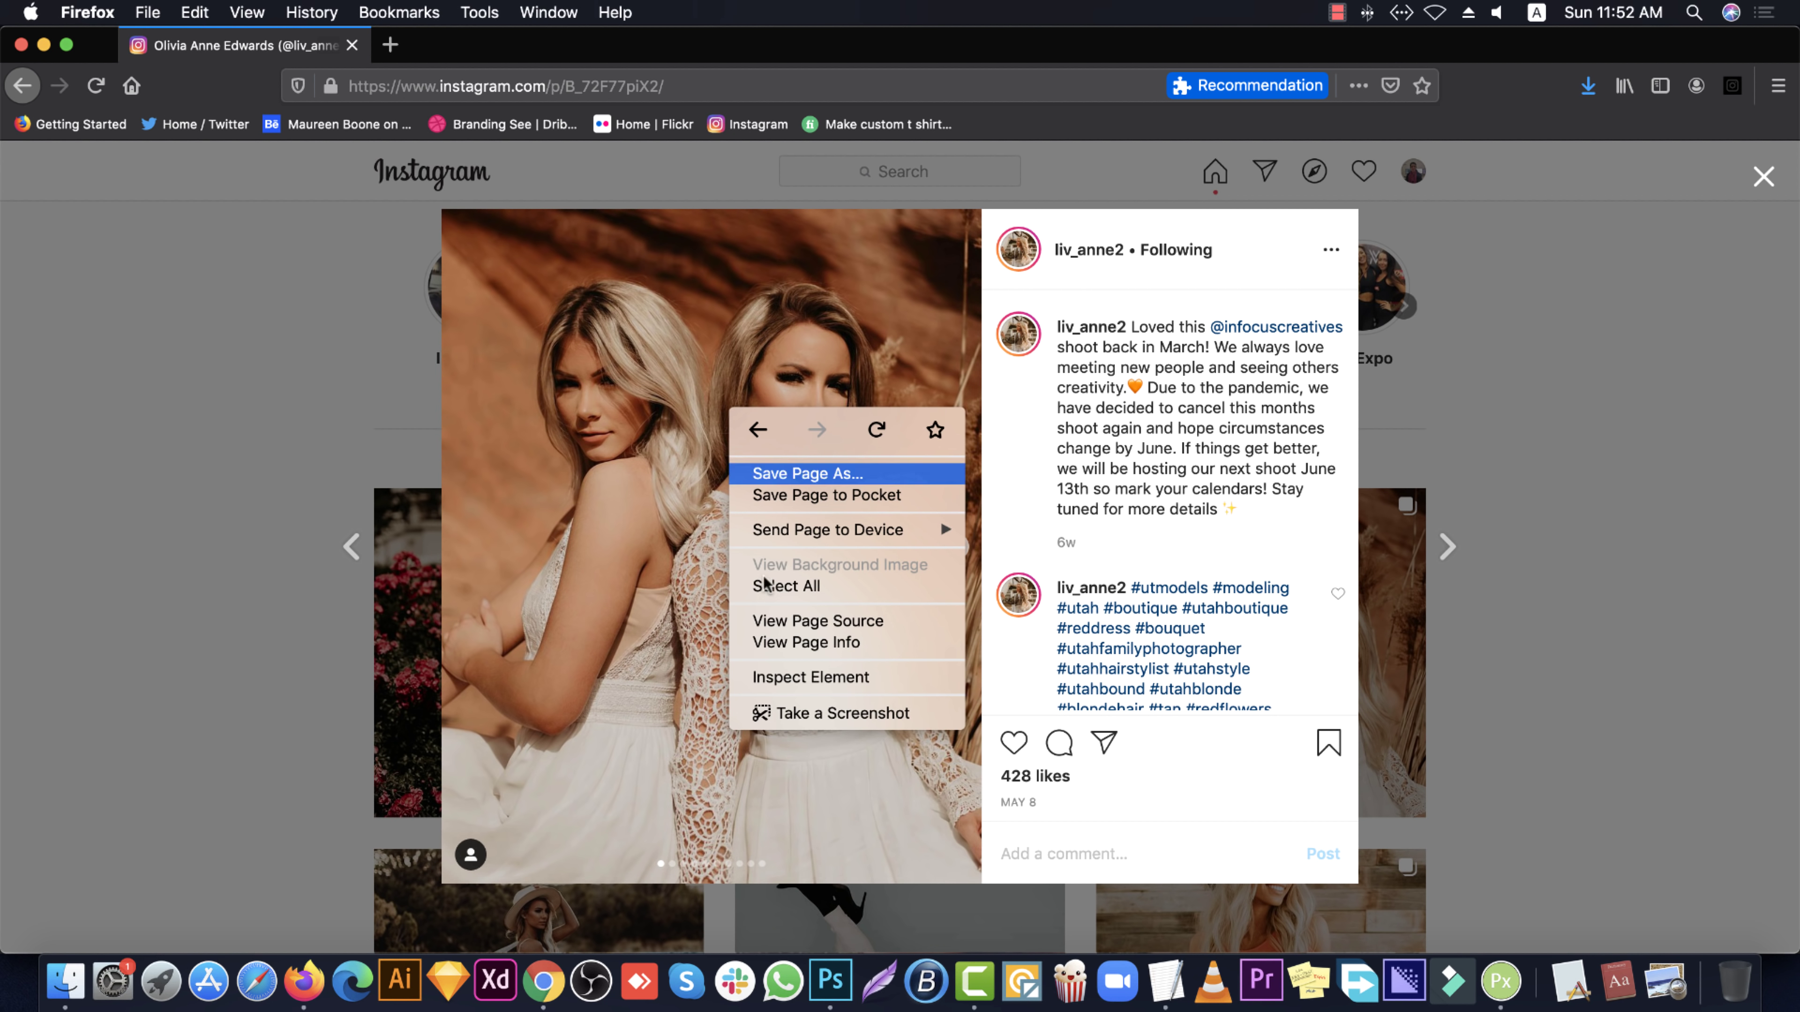
pyautogui.click(772, 644)
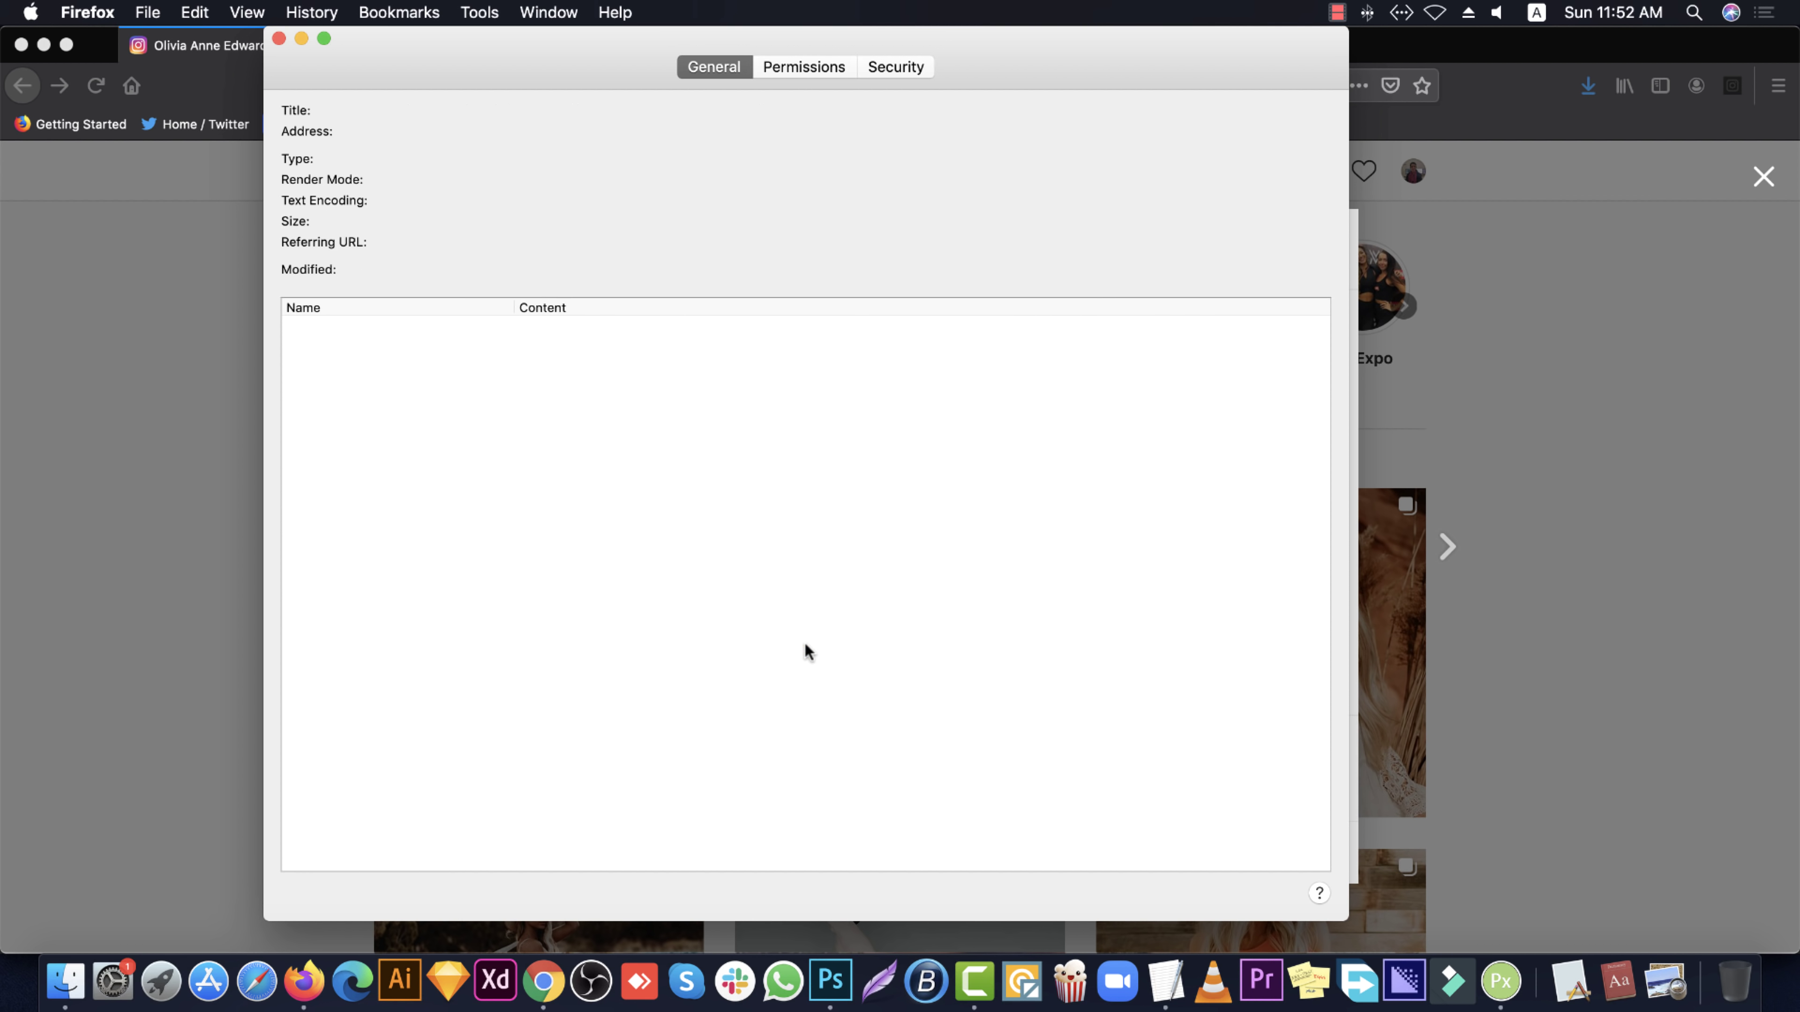
pyautogui.click(753, 66)
pyautogui.scroll(-5, 915, 194)
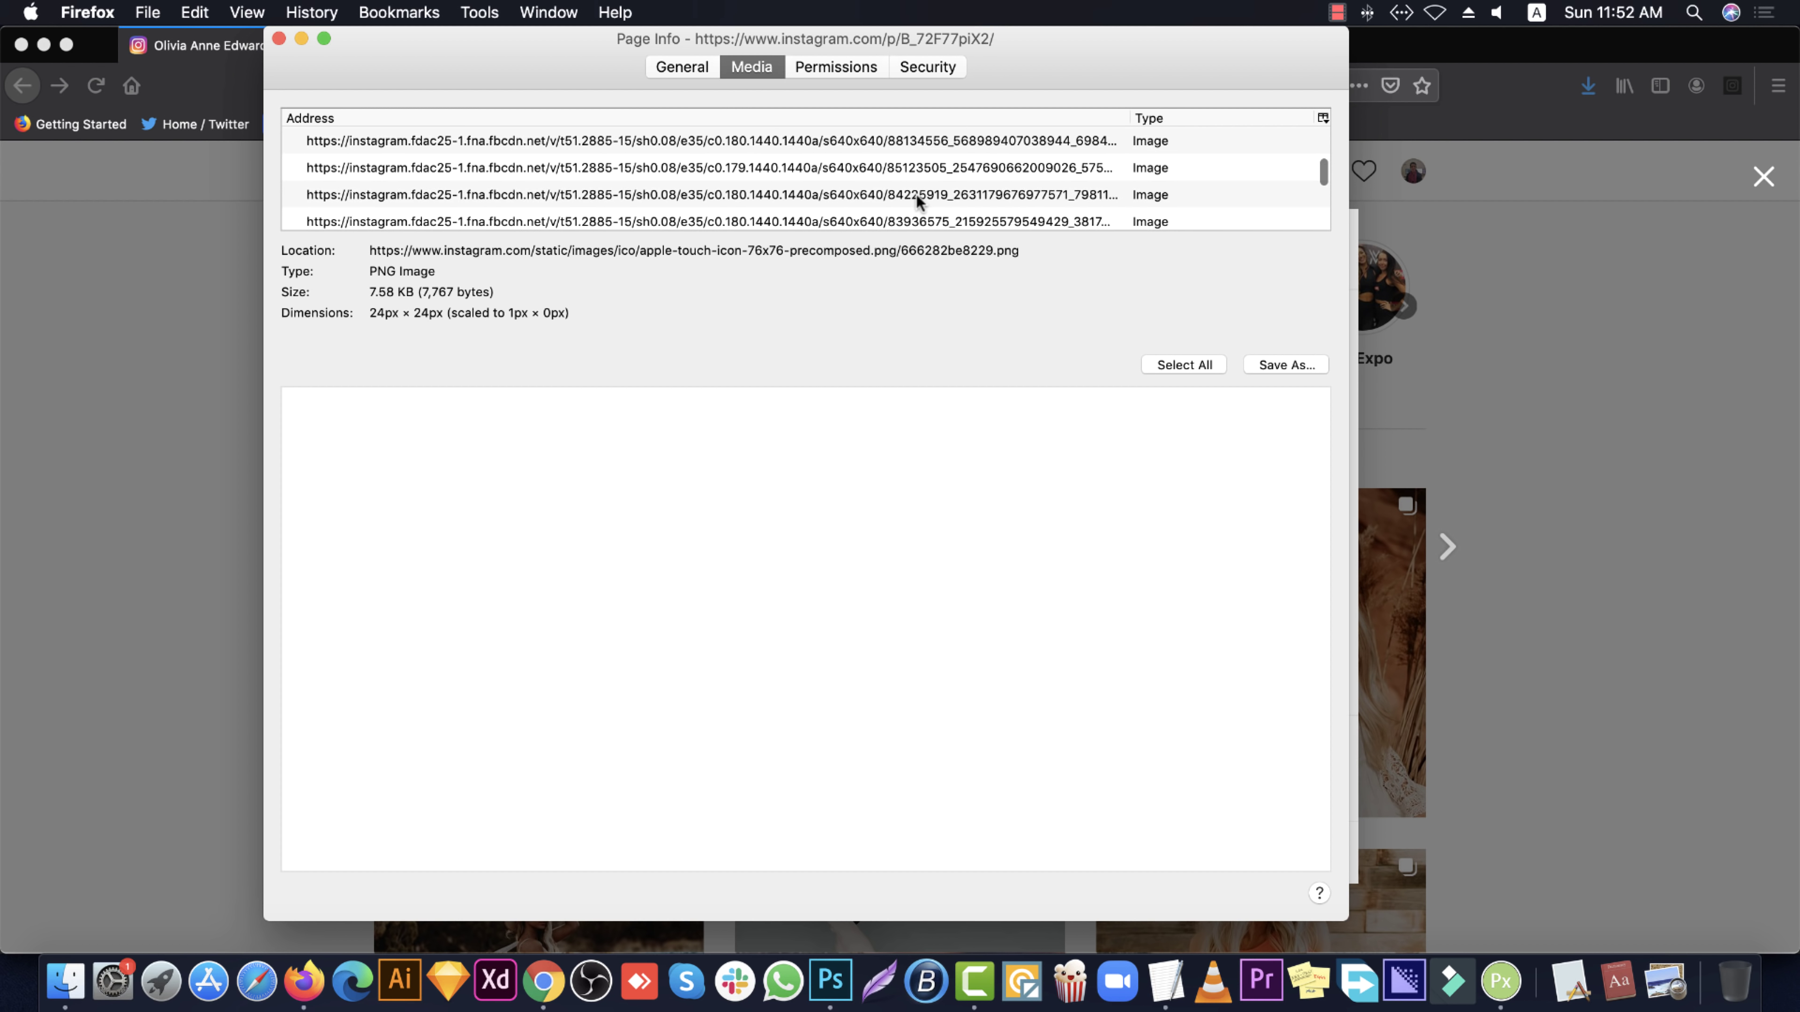
pyautogui.scroll(-5, 915, 194)
pyautogui.click(924, 176)
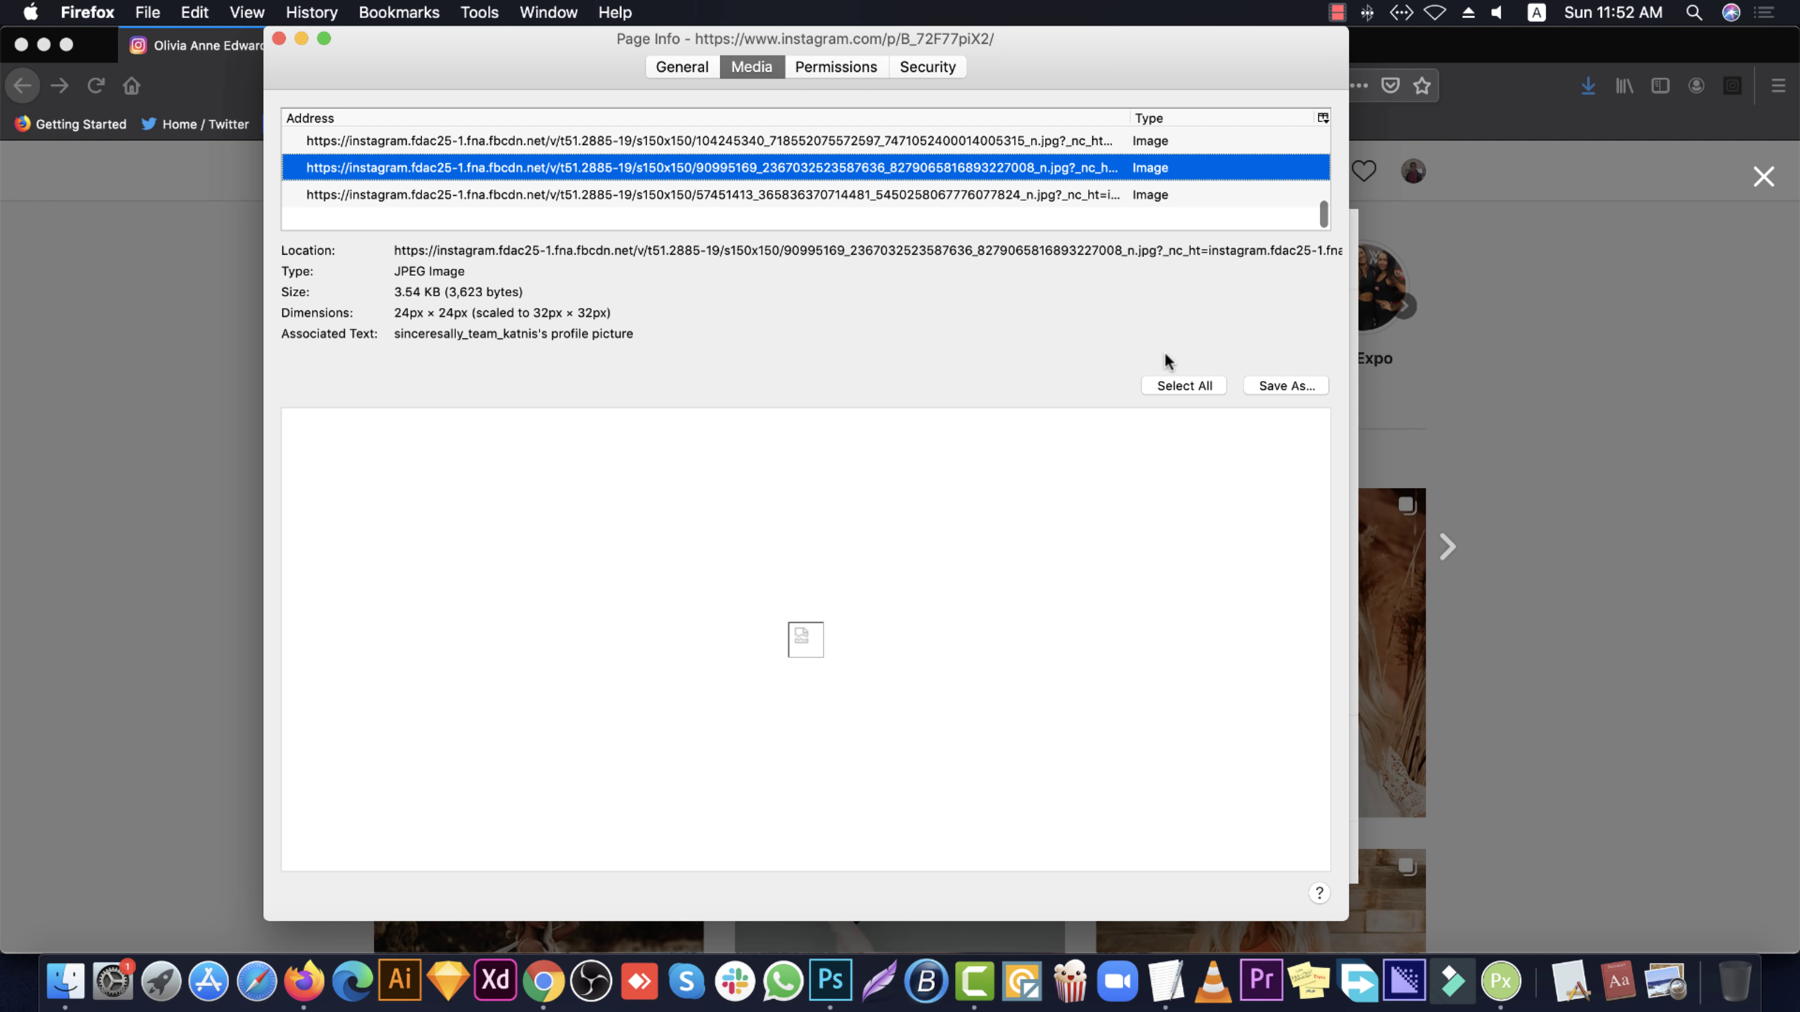
# Save all the post's media into a new empty folder and close Page Info
pyautogui.click(1171, 387)
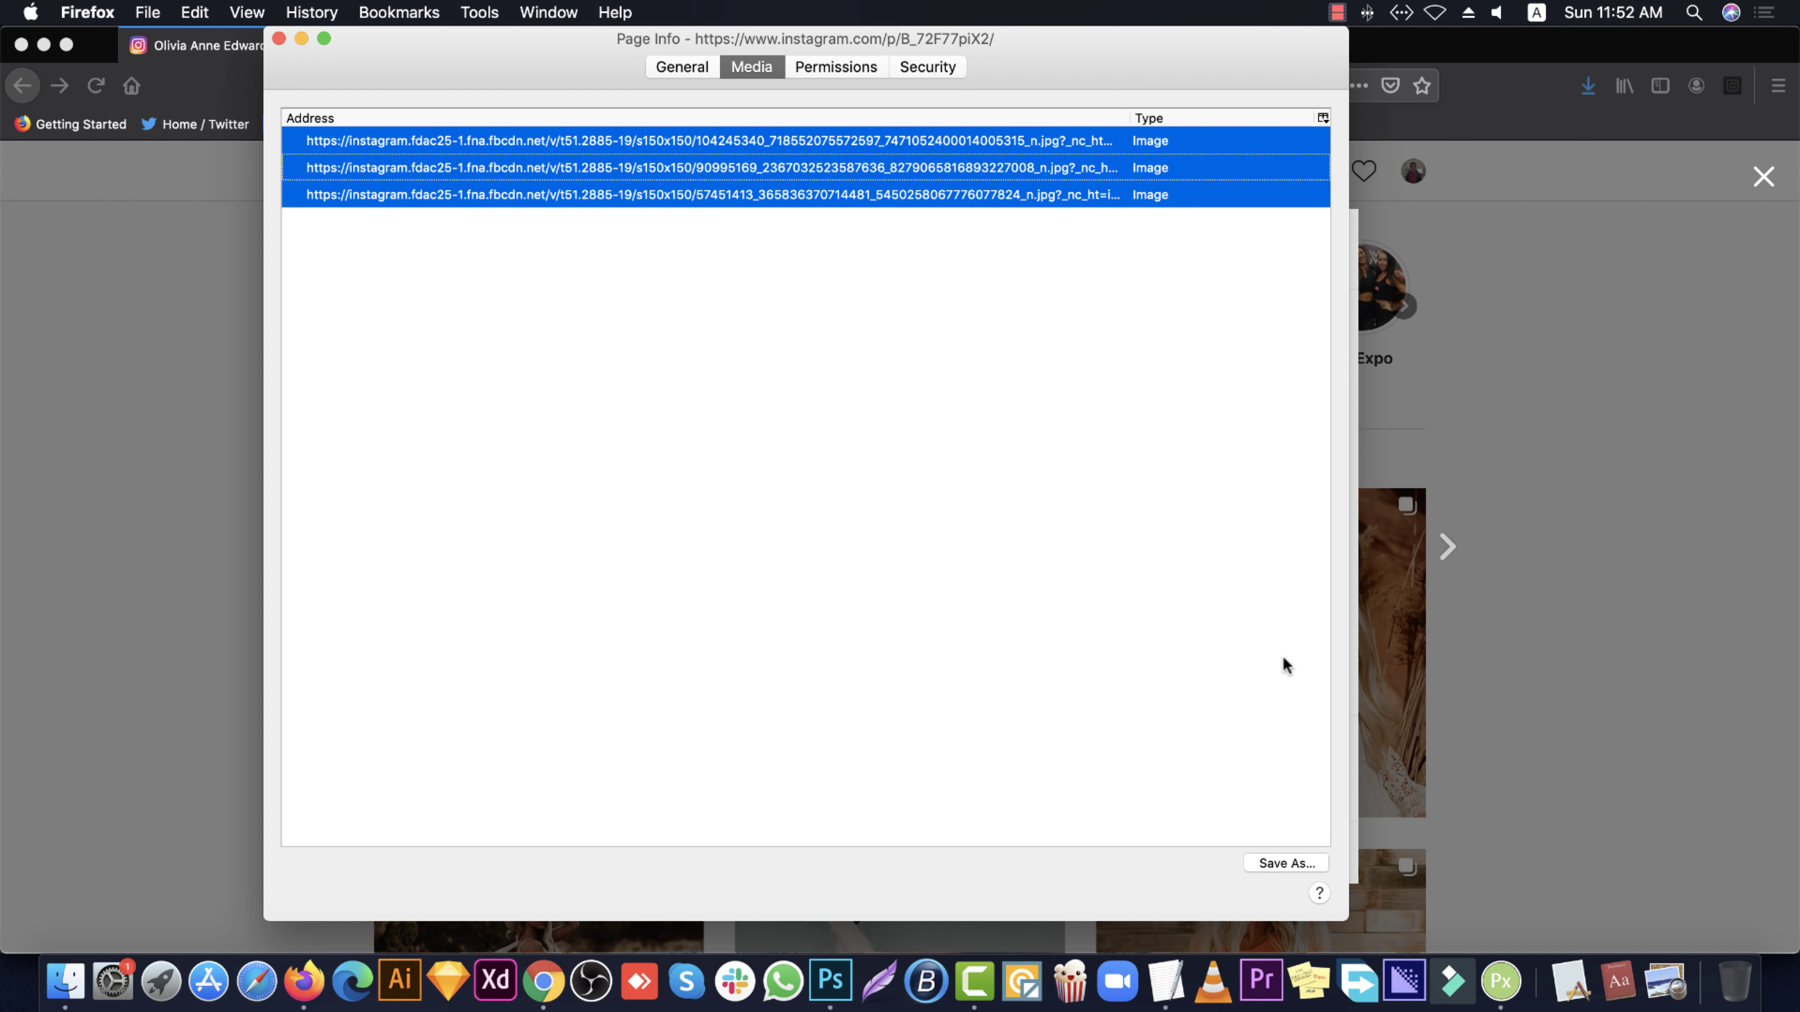
pyautogui.click(1303, 863)
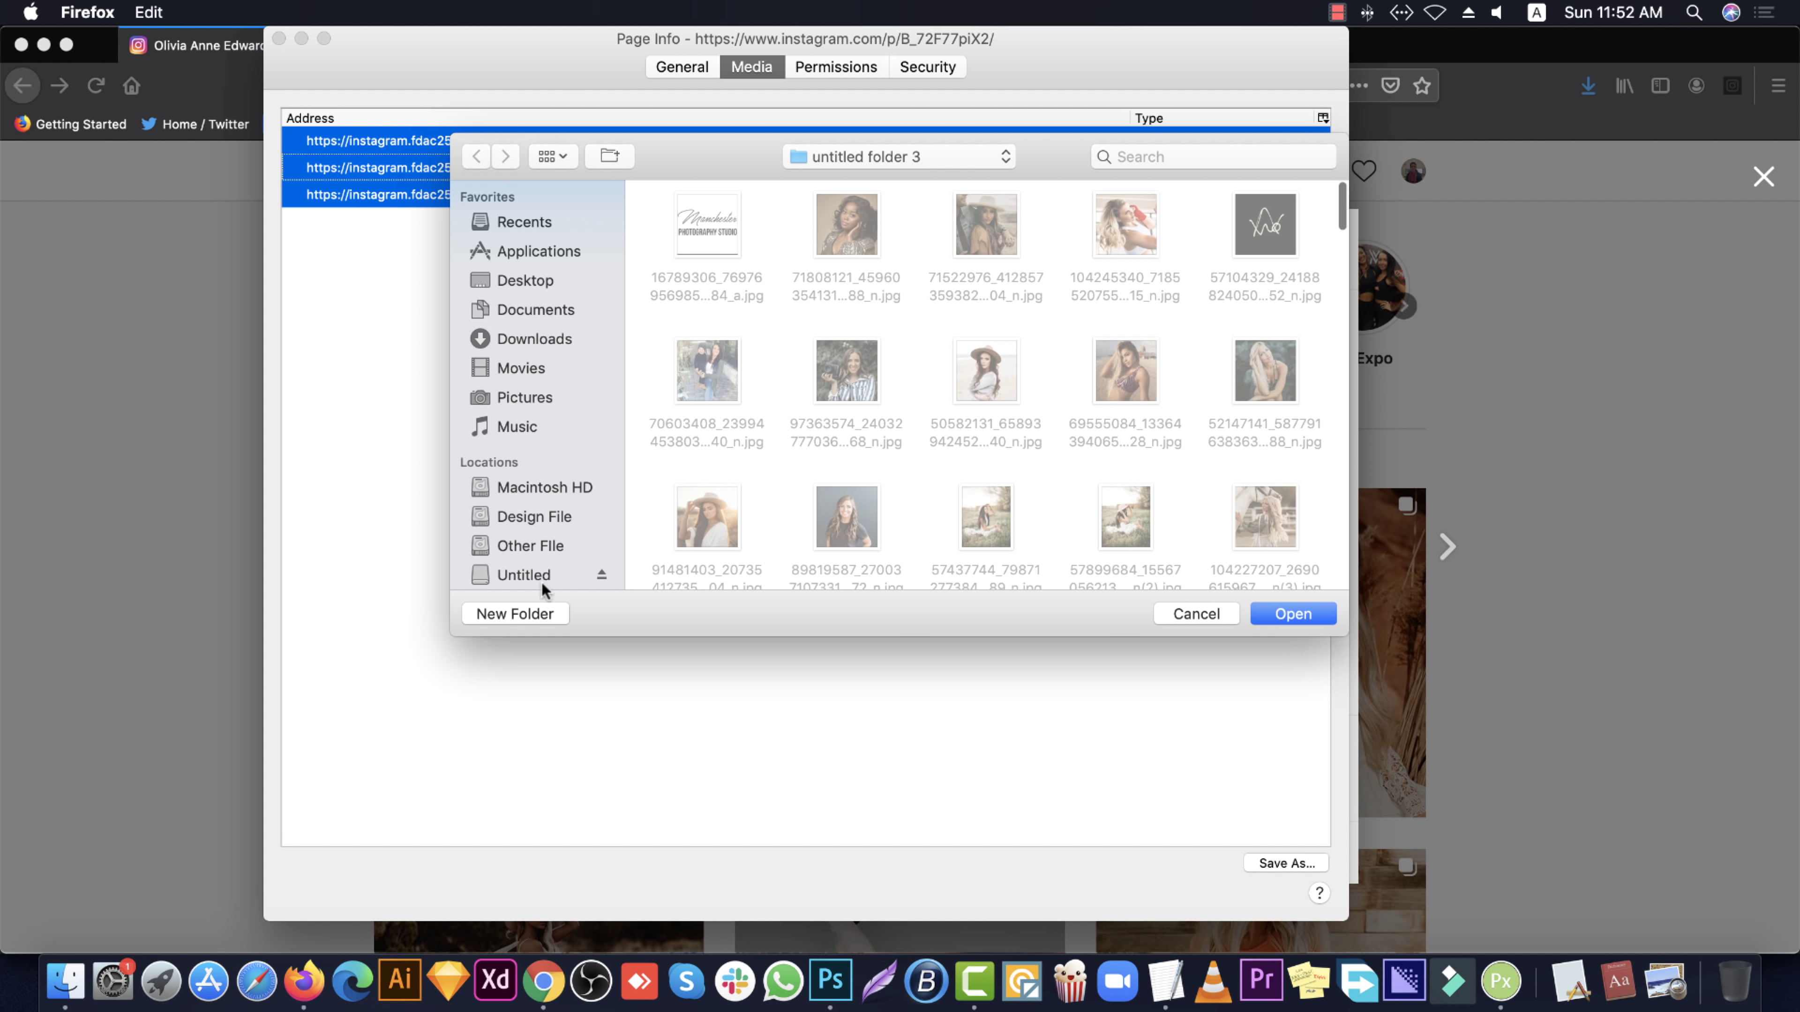
pyautogui.click(529, 611)
pyautogui.click(822, 353)
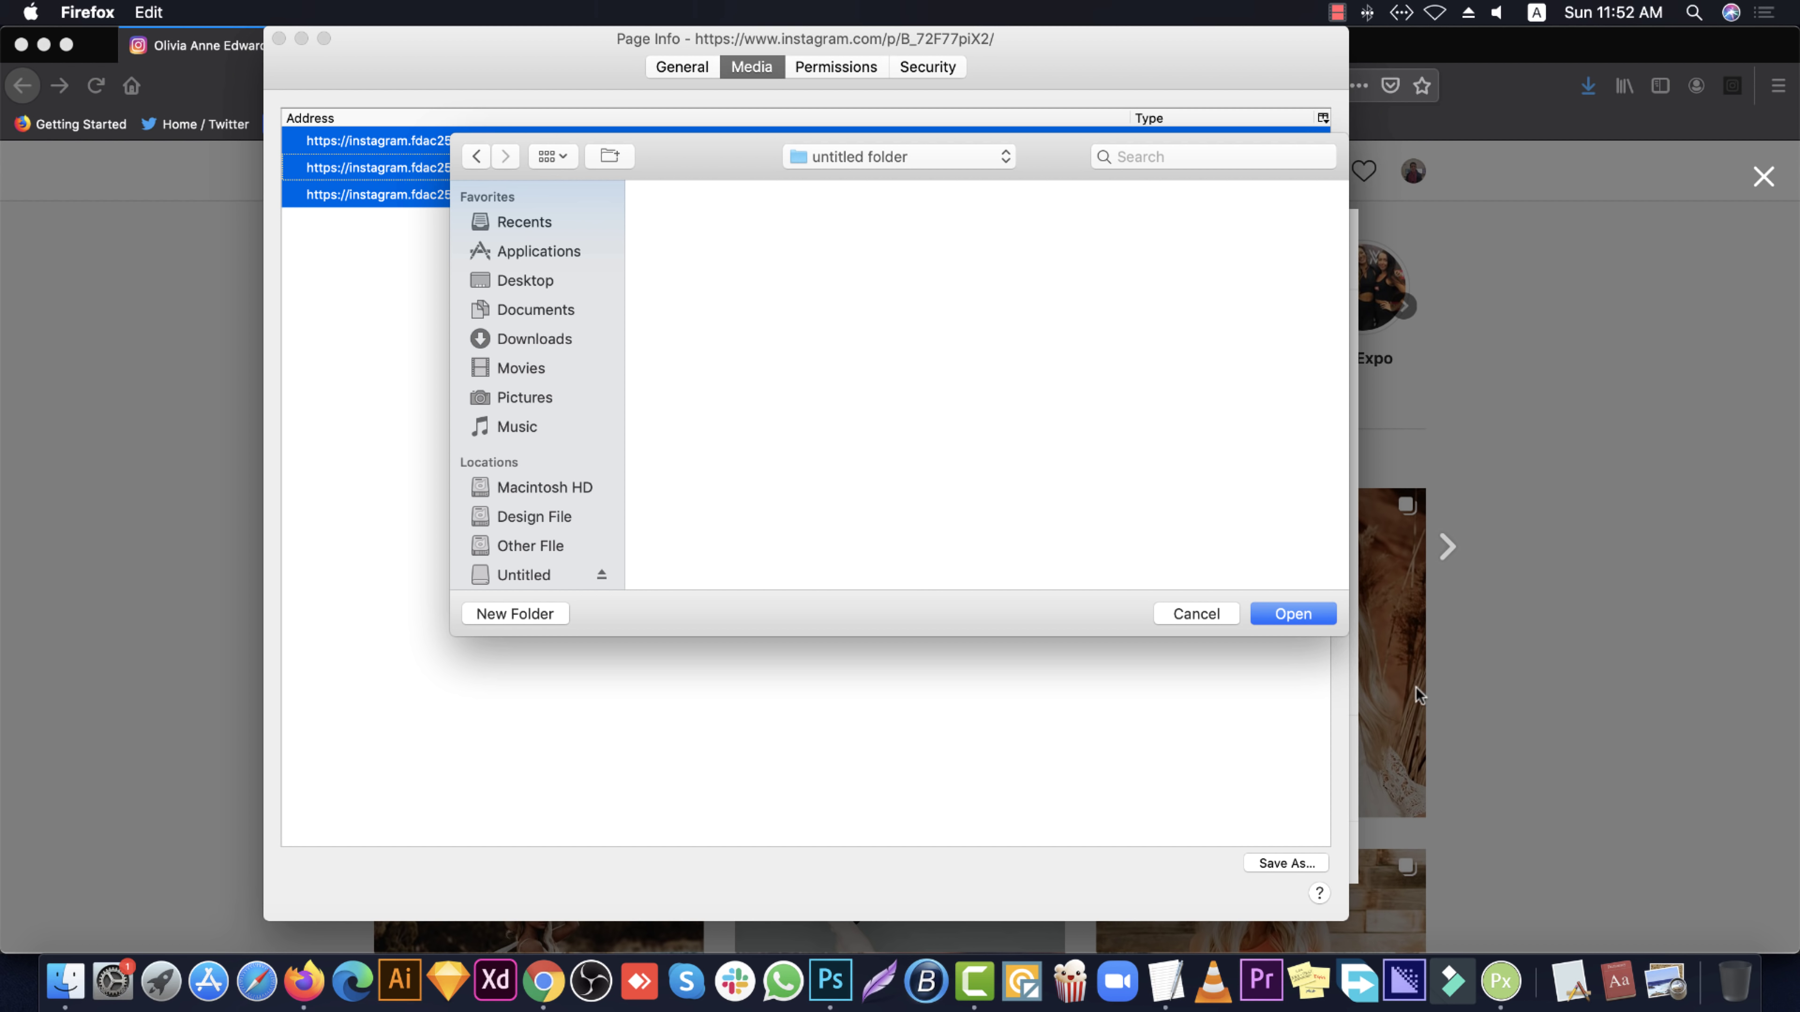
pyautogui.click(1294, 614)
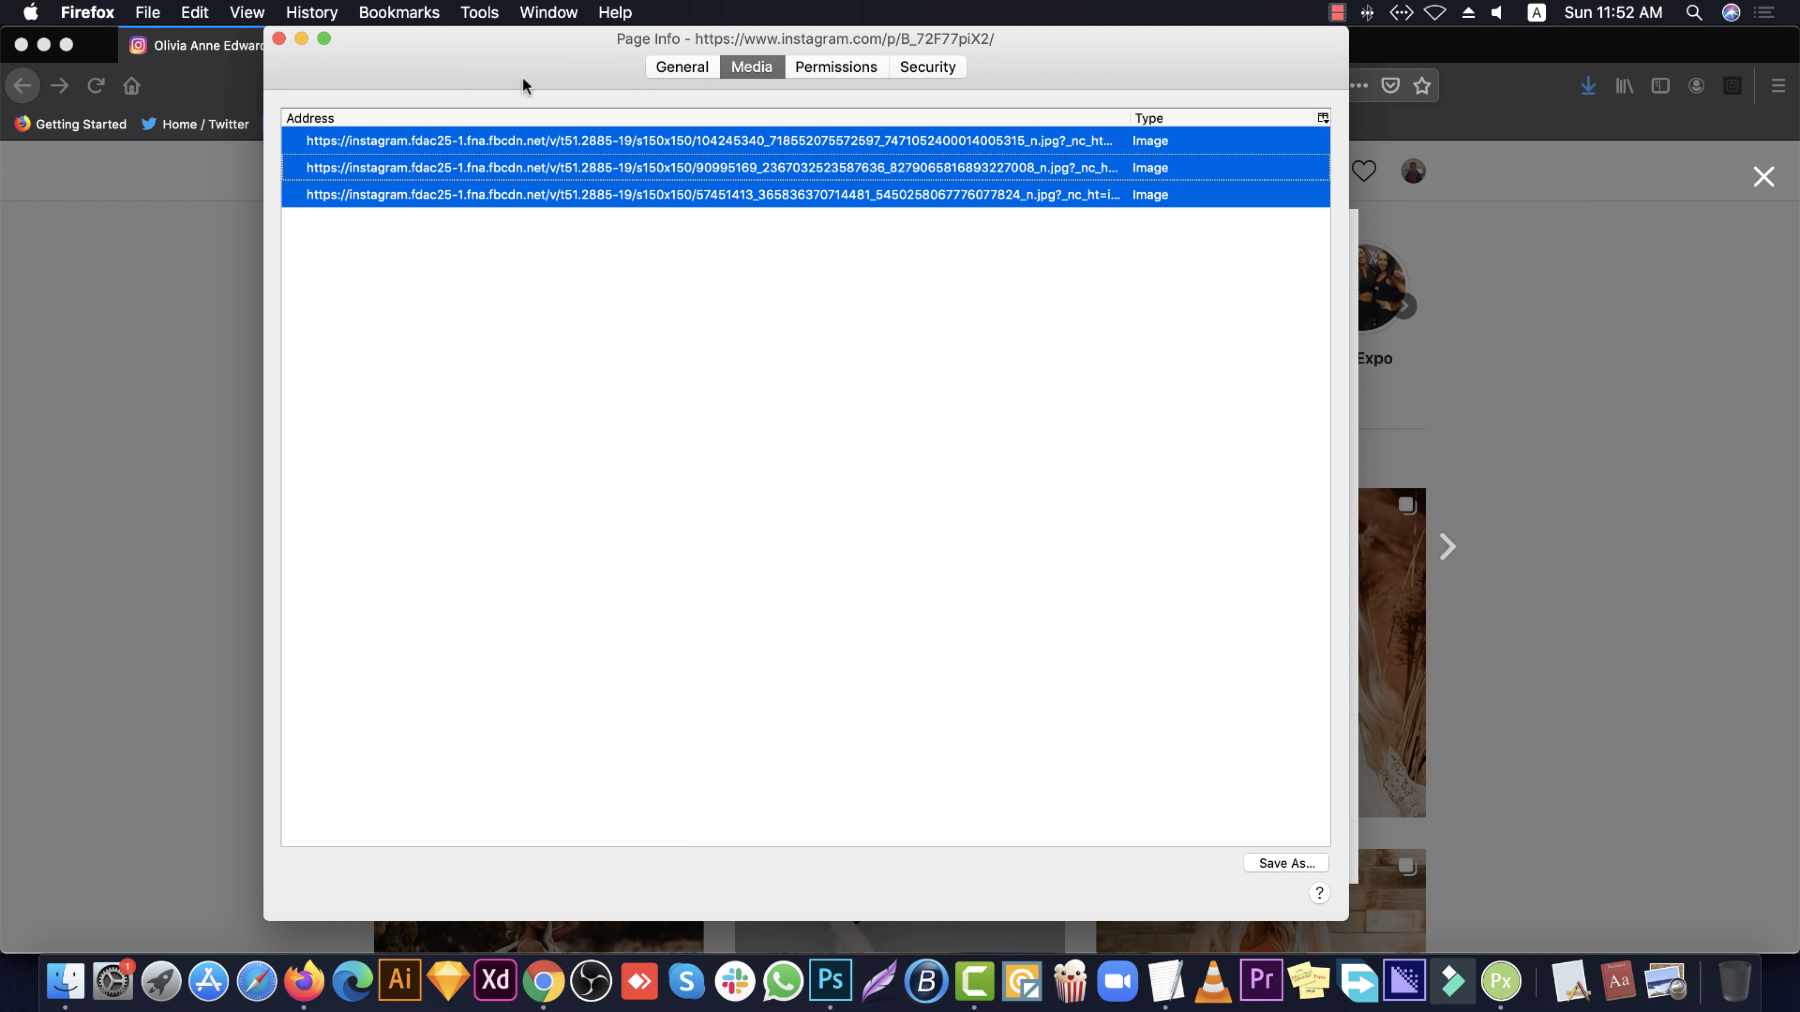
pyautogui.click(279, 39)
# In Downloads, open untitled folder 3, sort by name, and open the new untitled folder
pyautogui.click(65, 981)
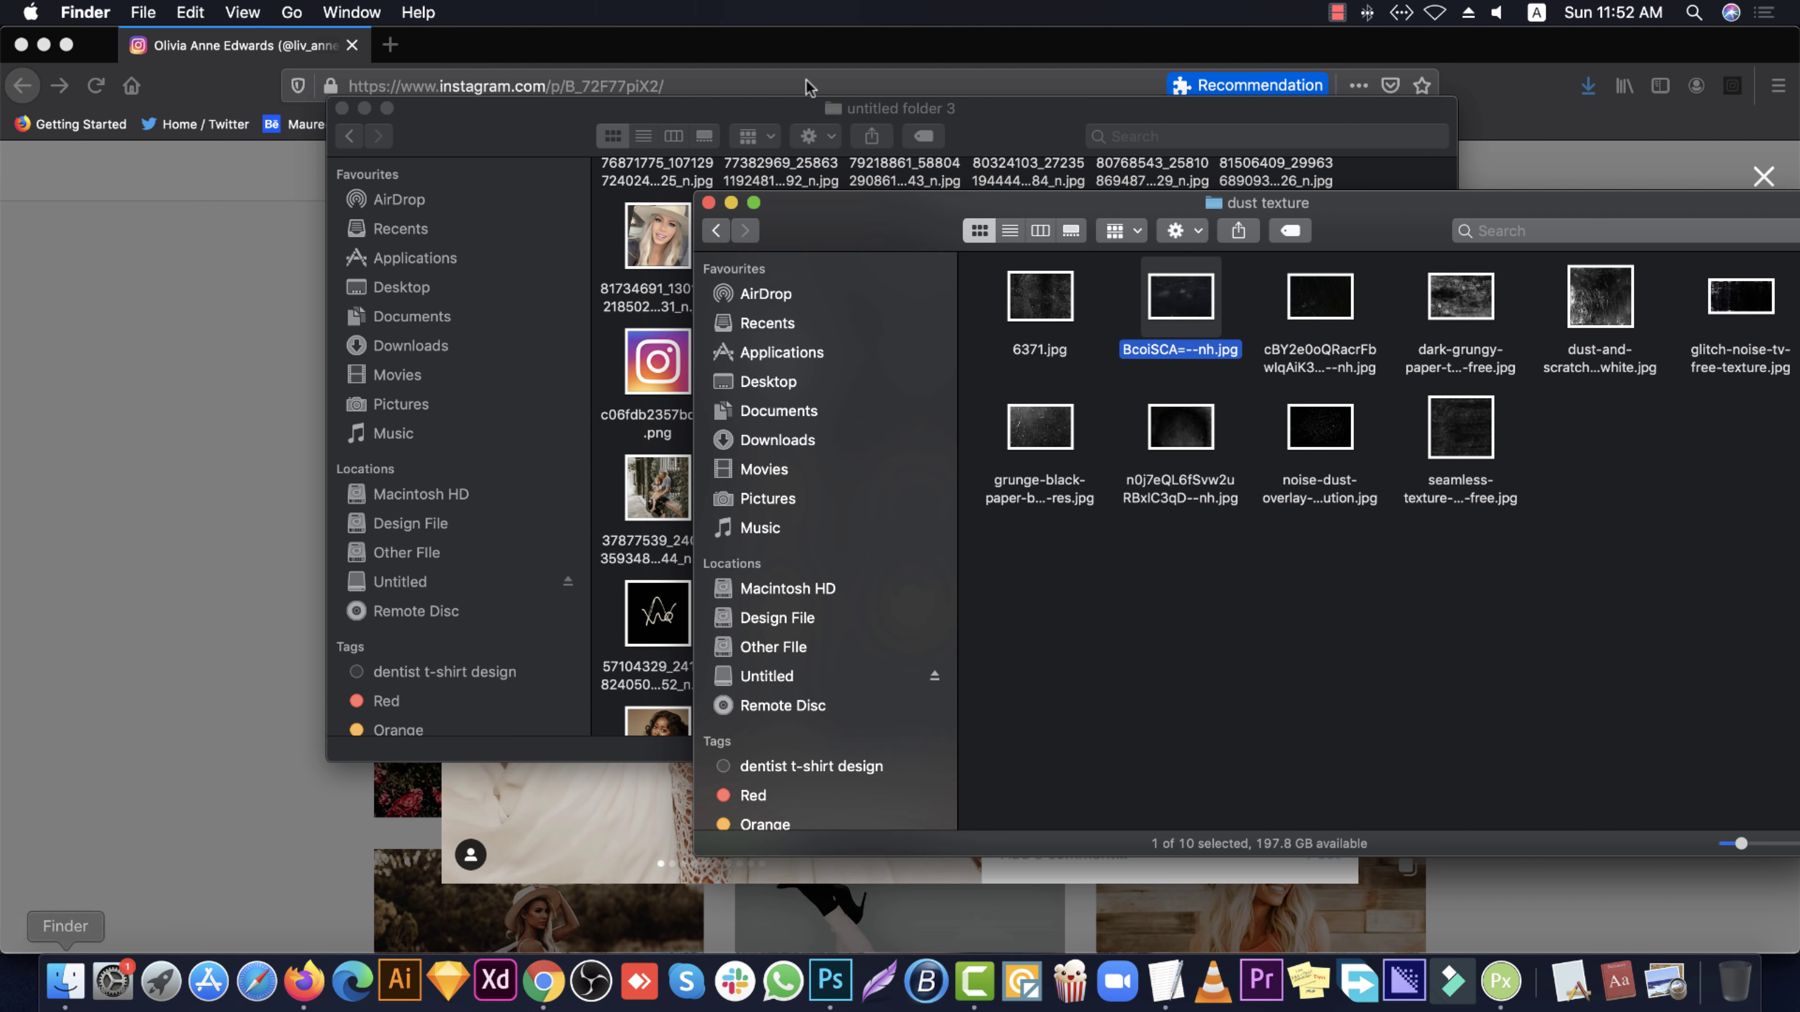
pyautogui.click(777, 440)
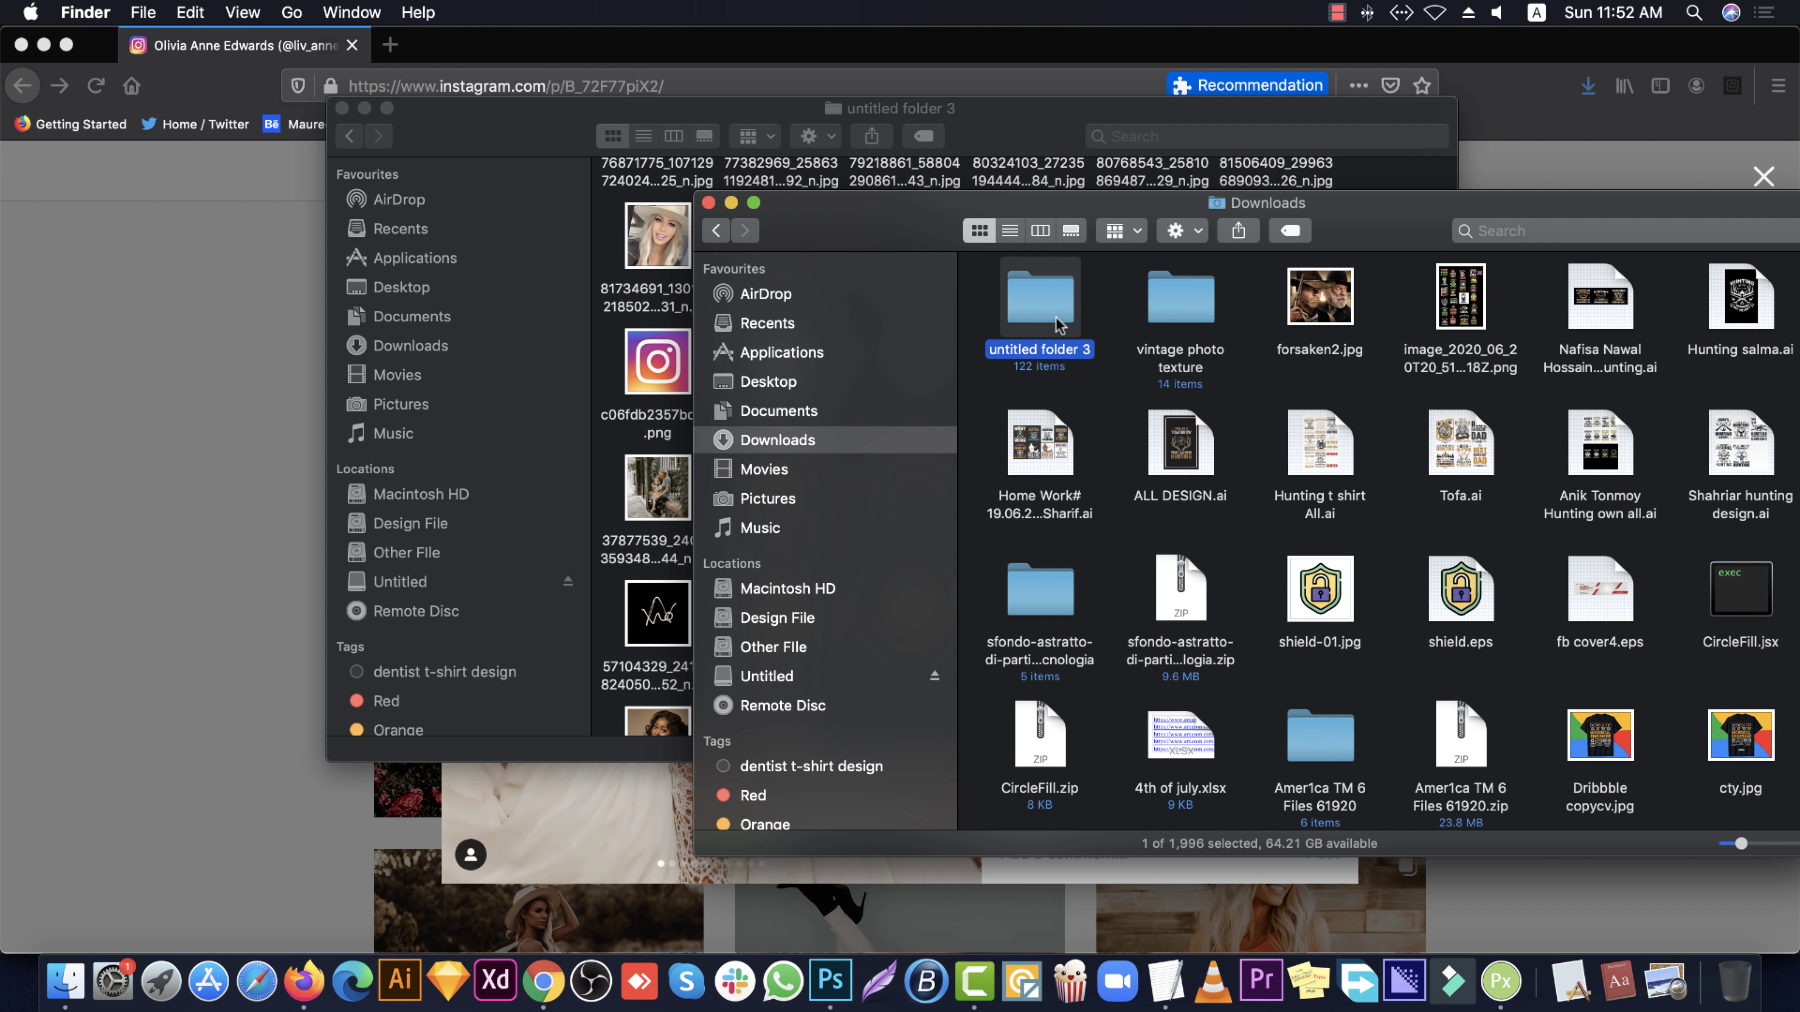
pyautogui.doubleClick(1042, 298)
pyautogui.scroll(-10, 1067, 323)
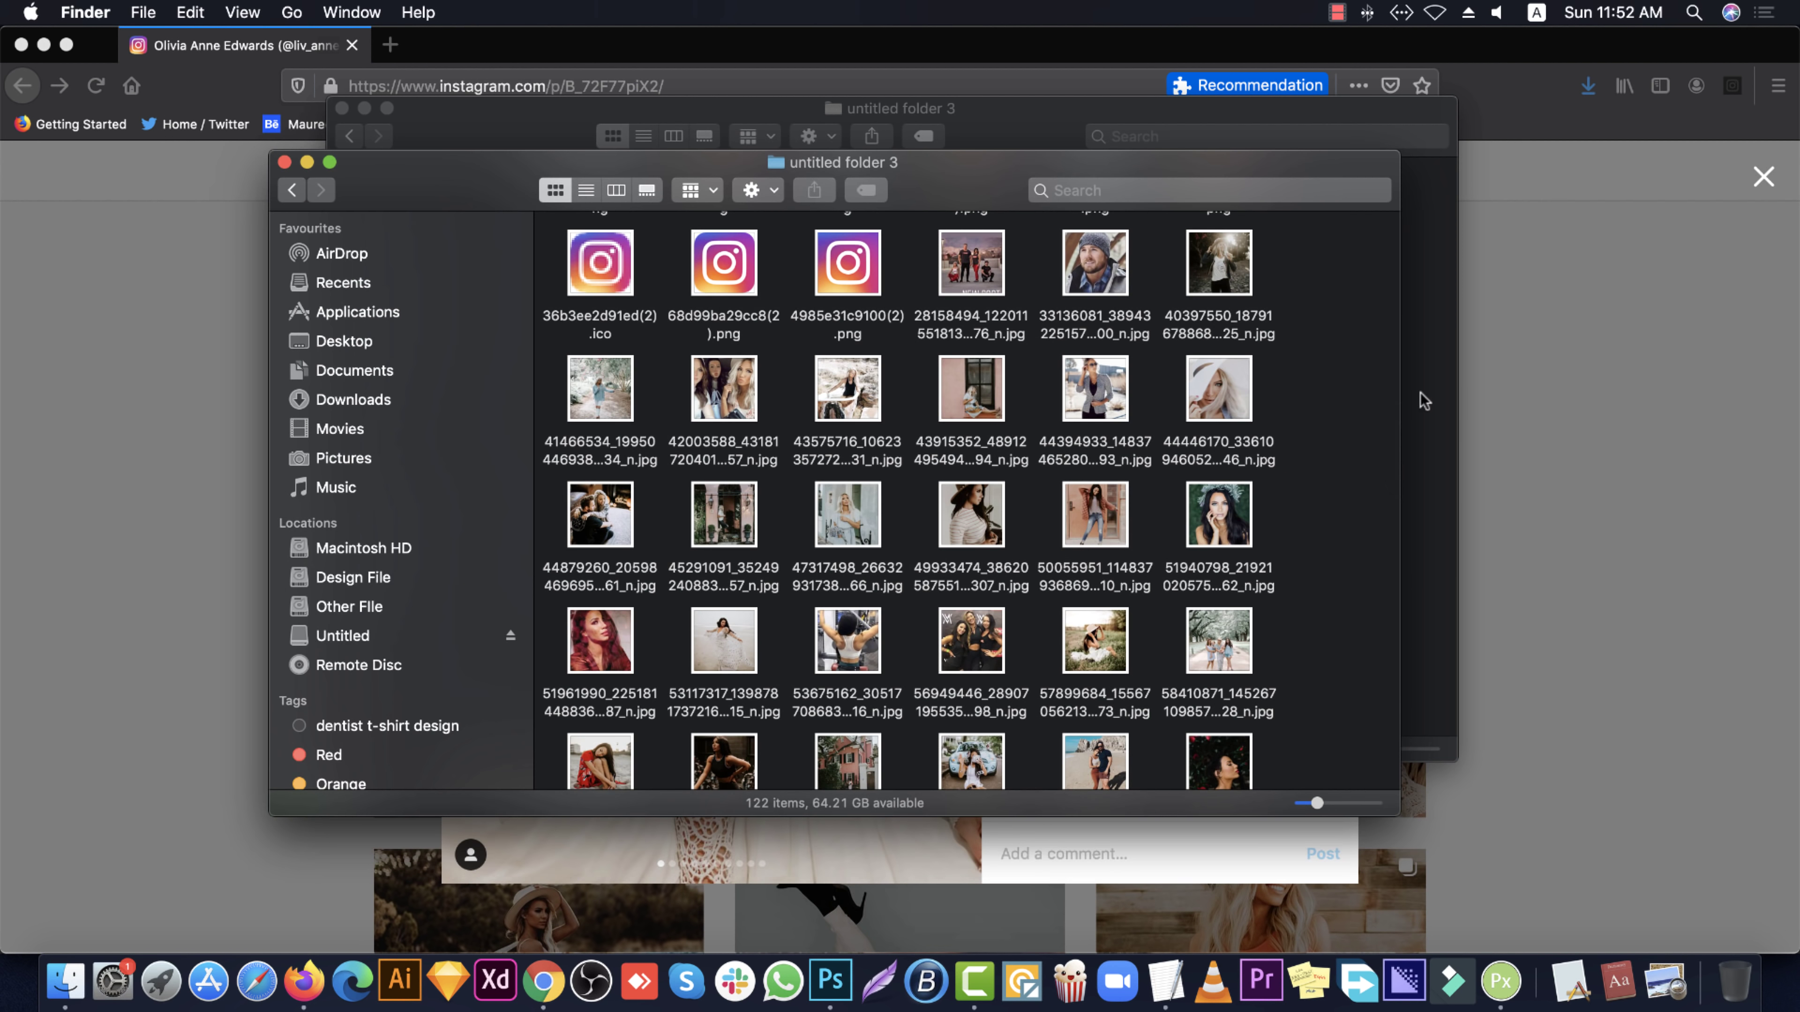
pyautogui.rightClick(1273, 322)
pyautogui.rightClick(1320, 266)
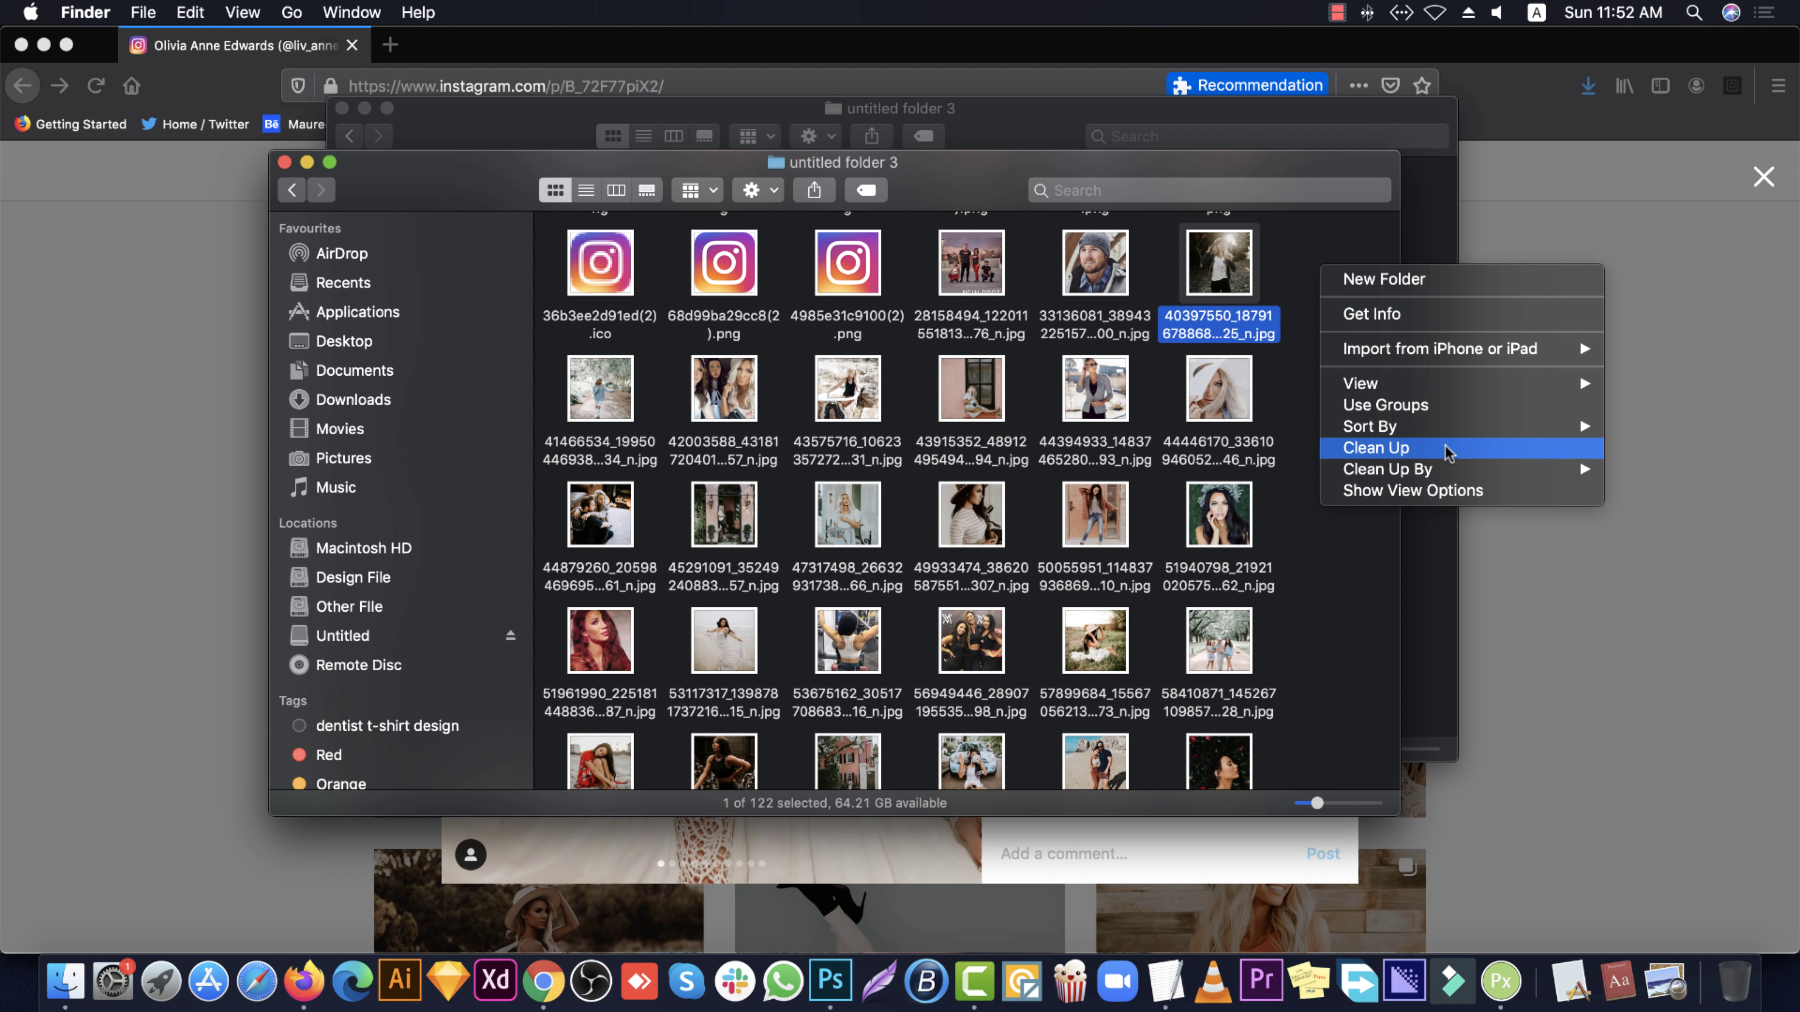
pyautogui.moveTo(1369, 426)
pyautogui.click(1629, 497)
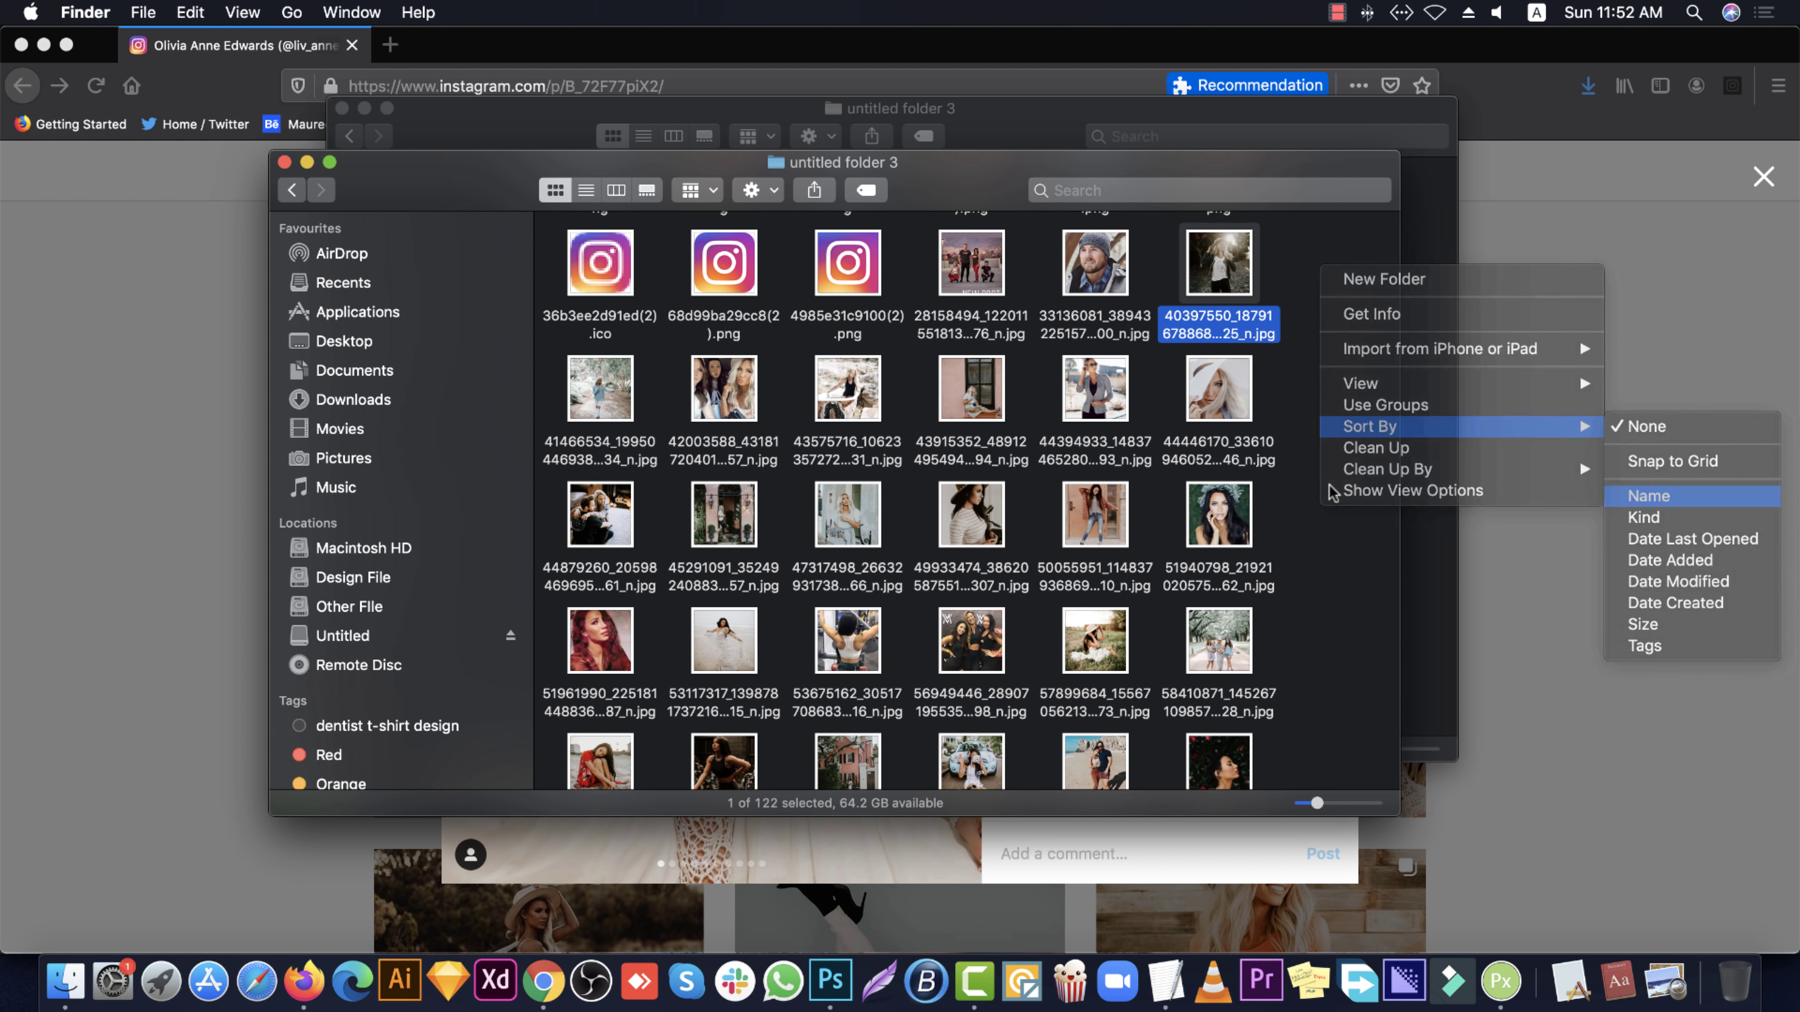
pyautogui.scroll(2, 763, 411)
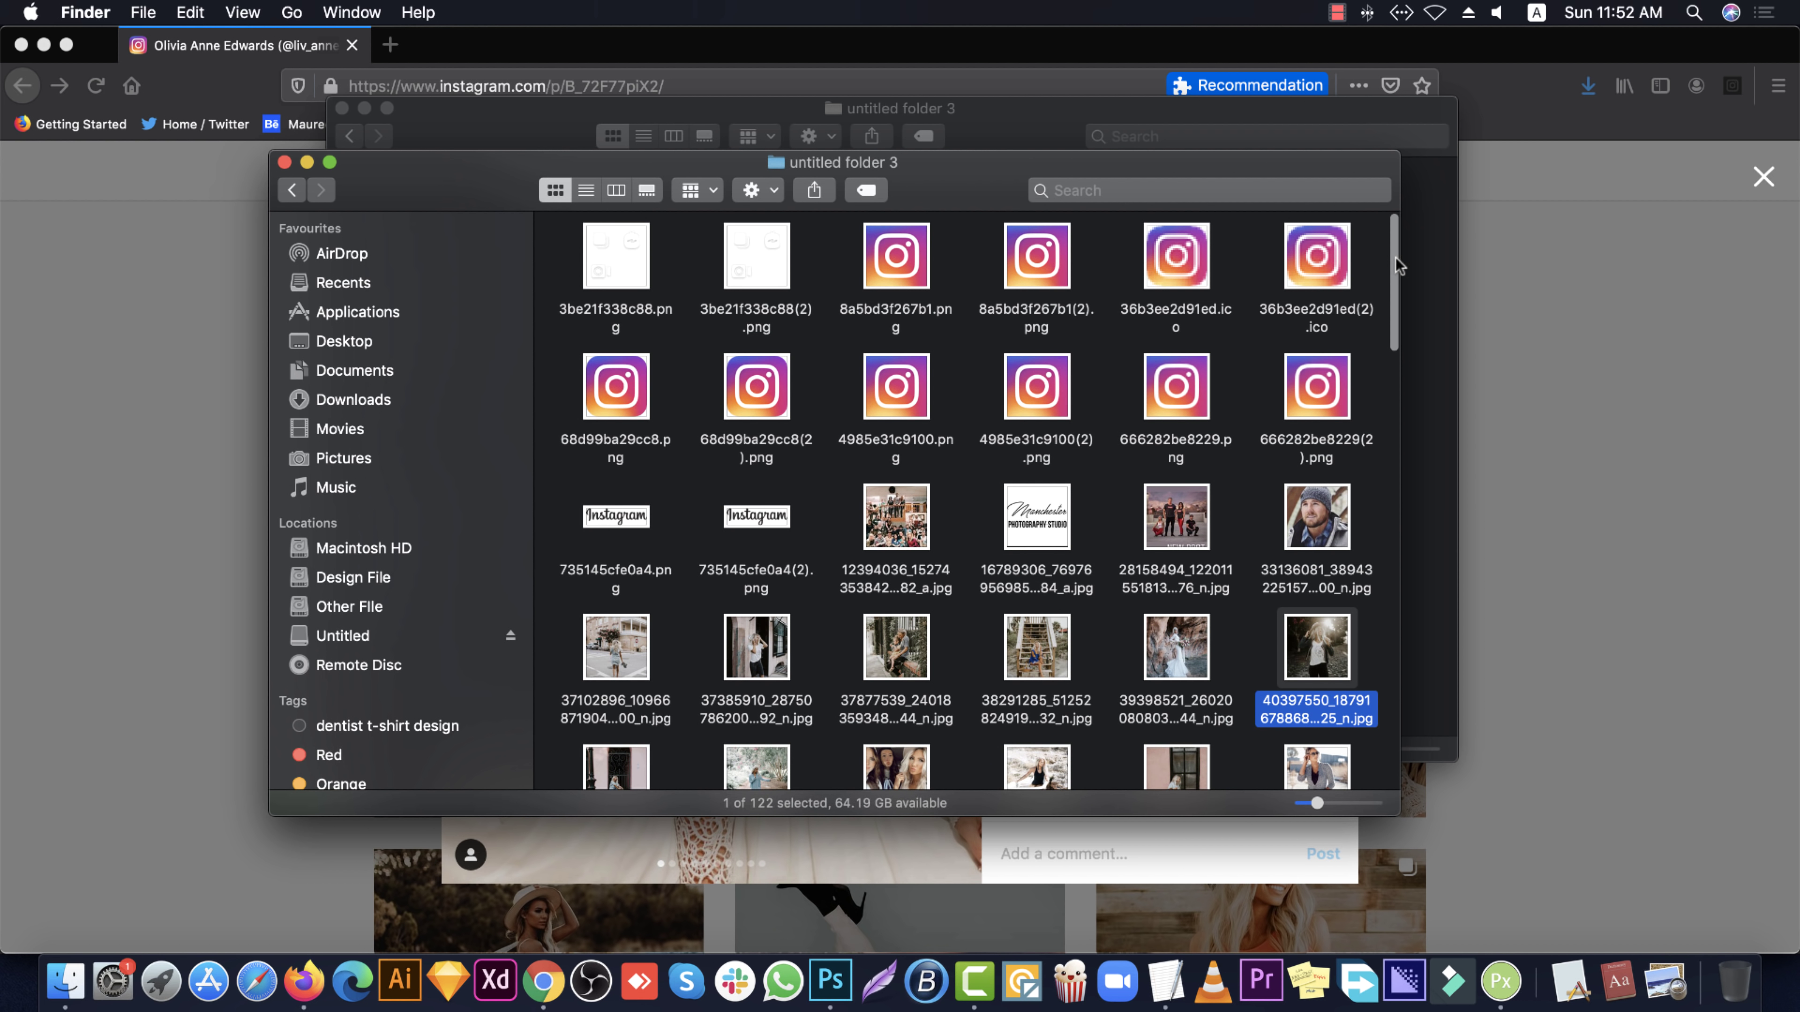
pyautogui.moveTo(1394, 266); pyautogui.dragTo(1394, 752)
pyautogui.click(783, 777)
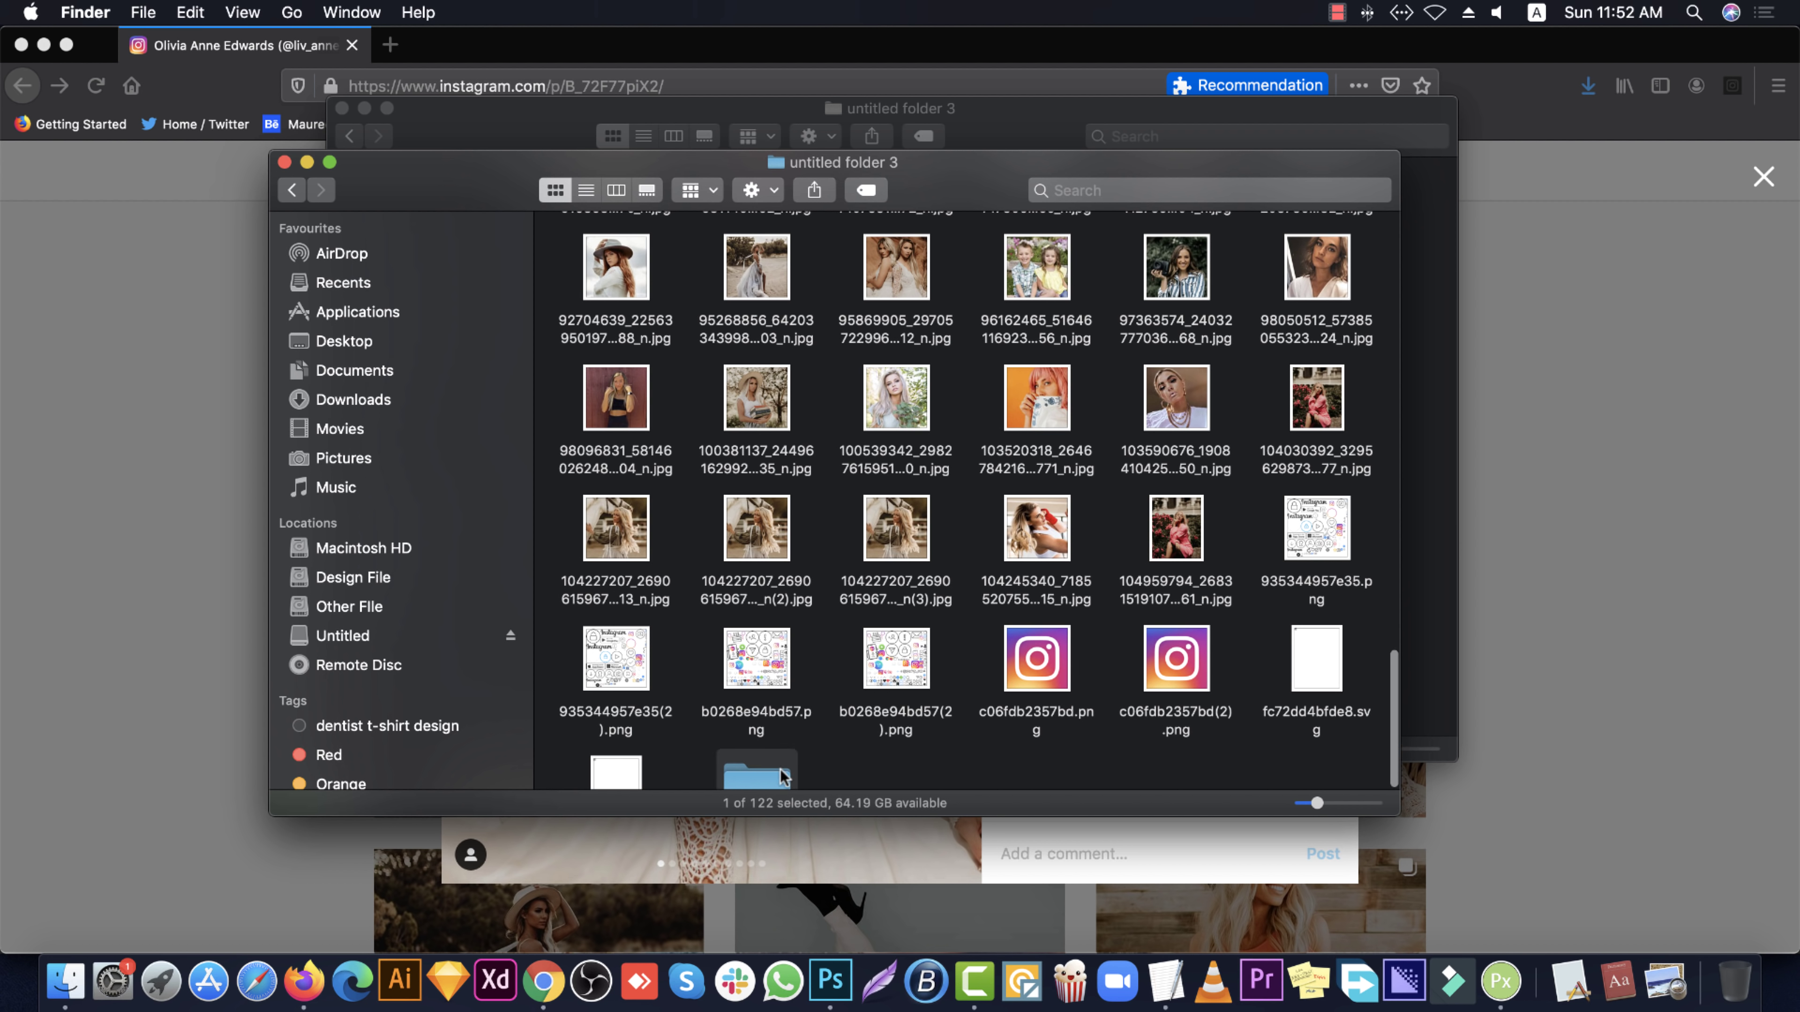
pyautogui.doubleClick(783, 777)
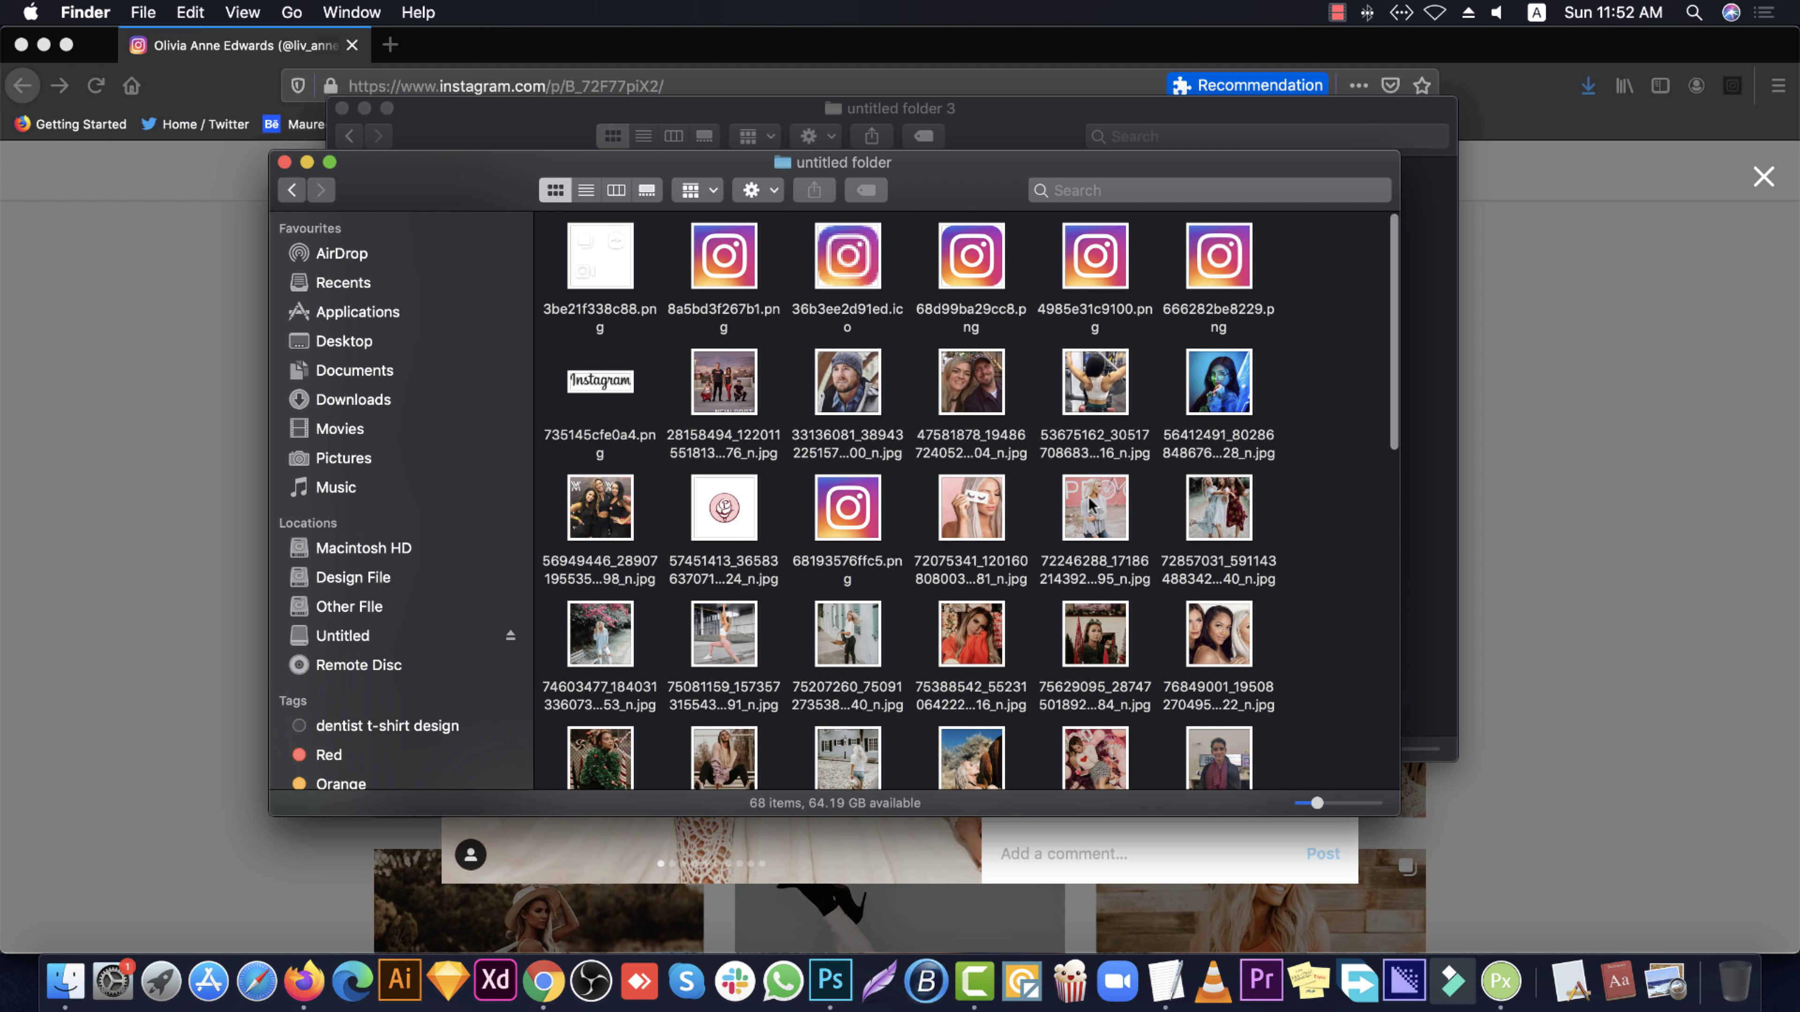
# Scroll to the two-women photo and preview it
pyautogui.scroll(-5, 929, 524)
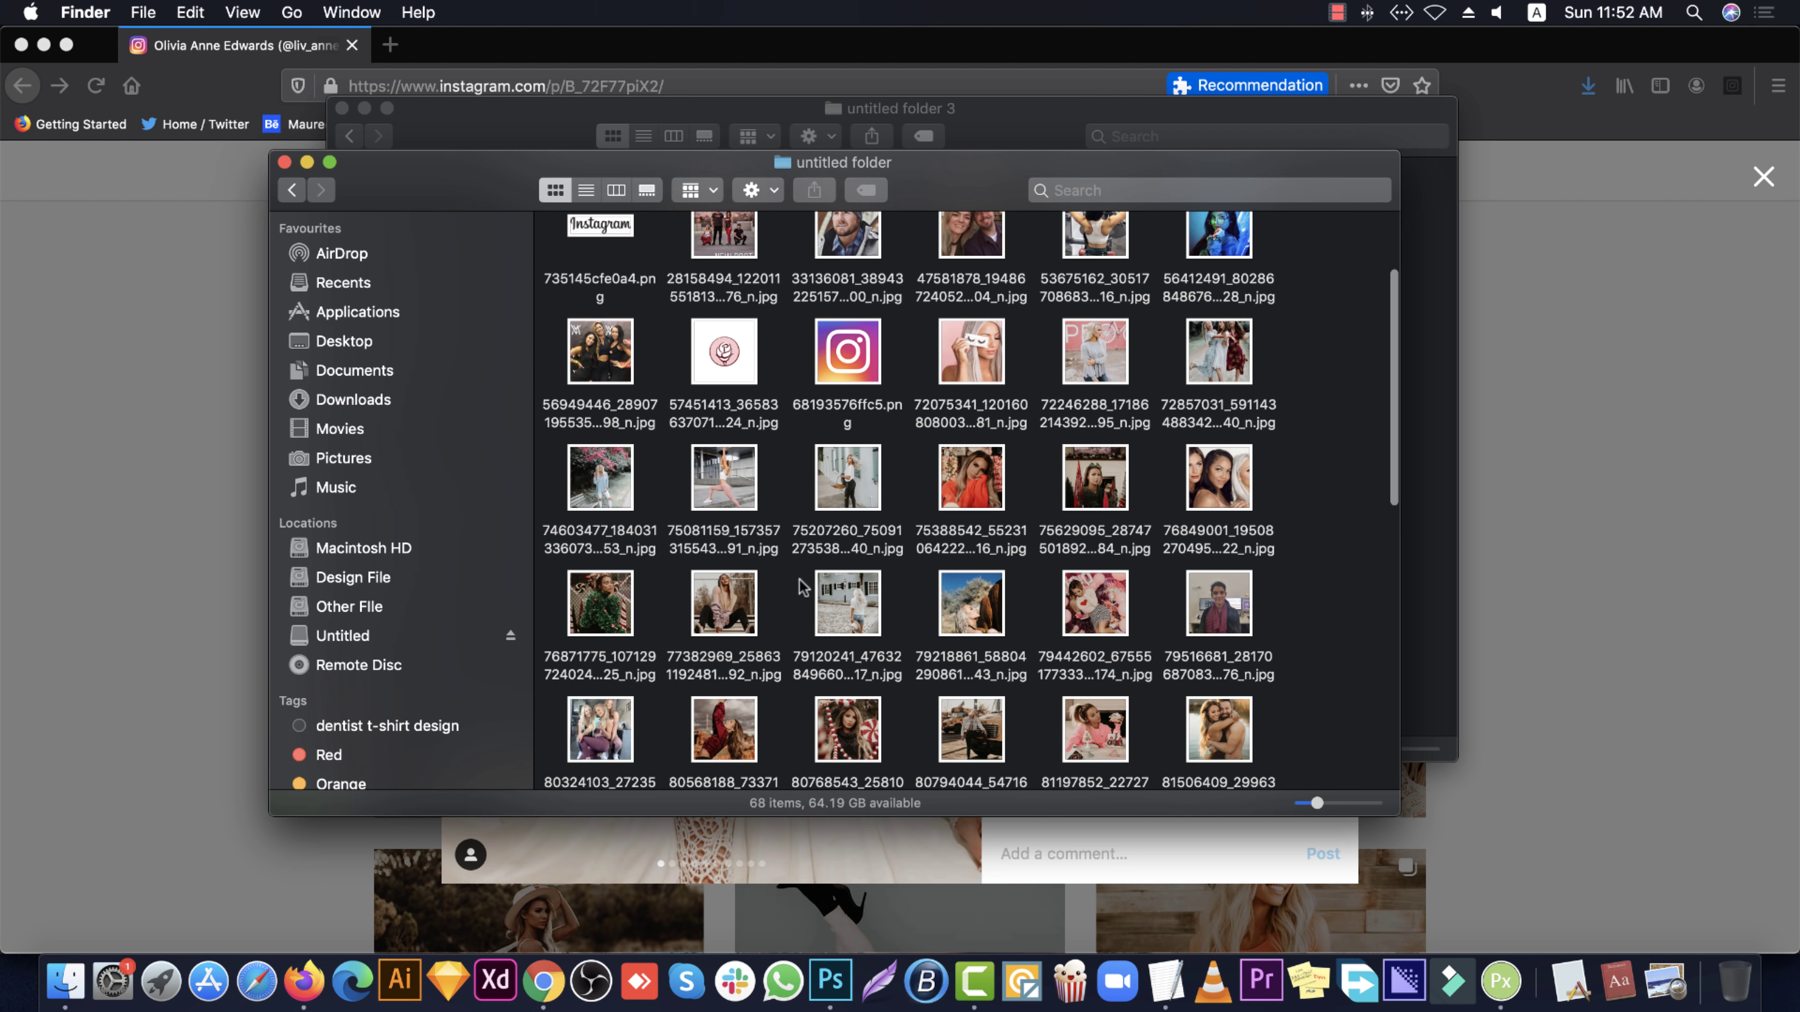
pyautogui.scroll(-4, 850, 602)
pyautogui.scroll(-4, 911, 619)
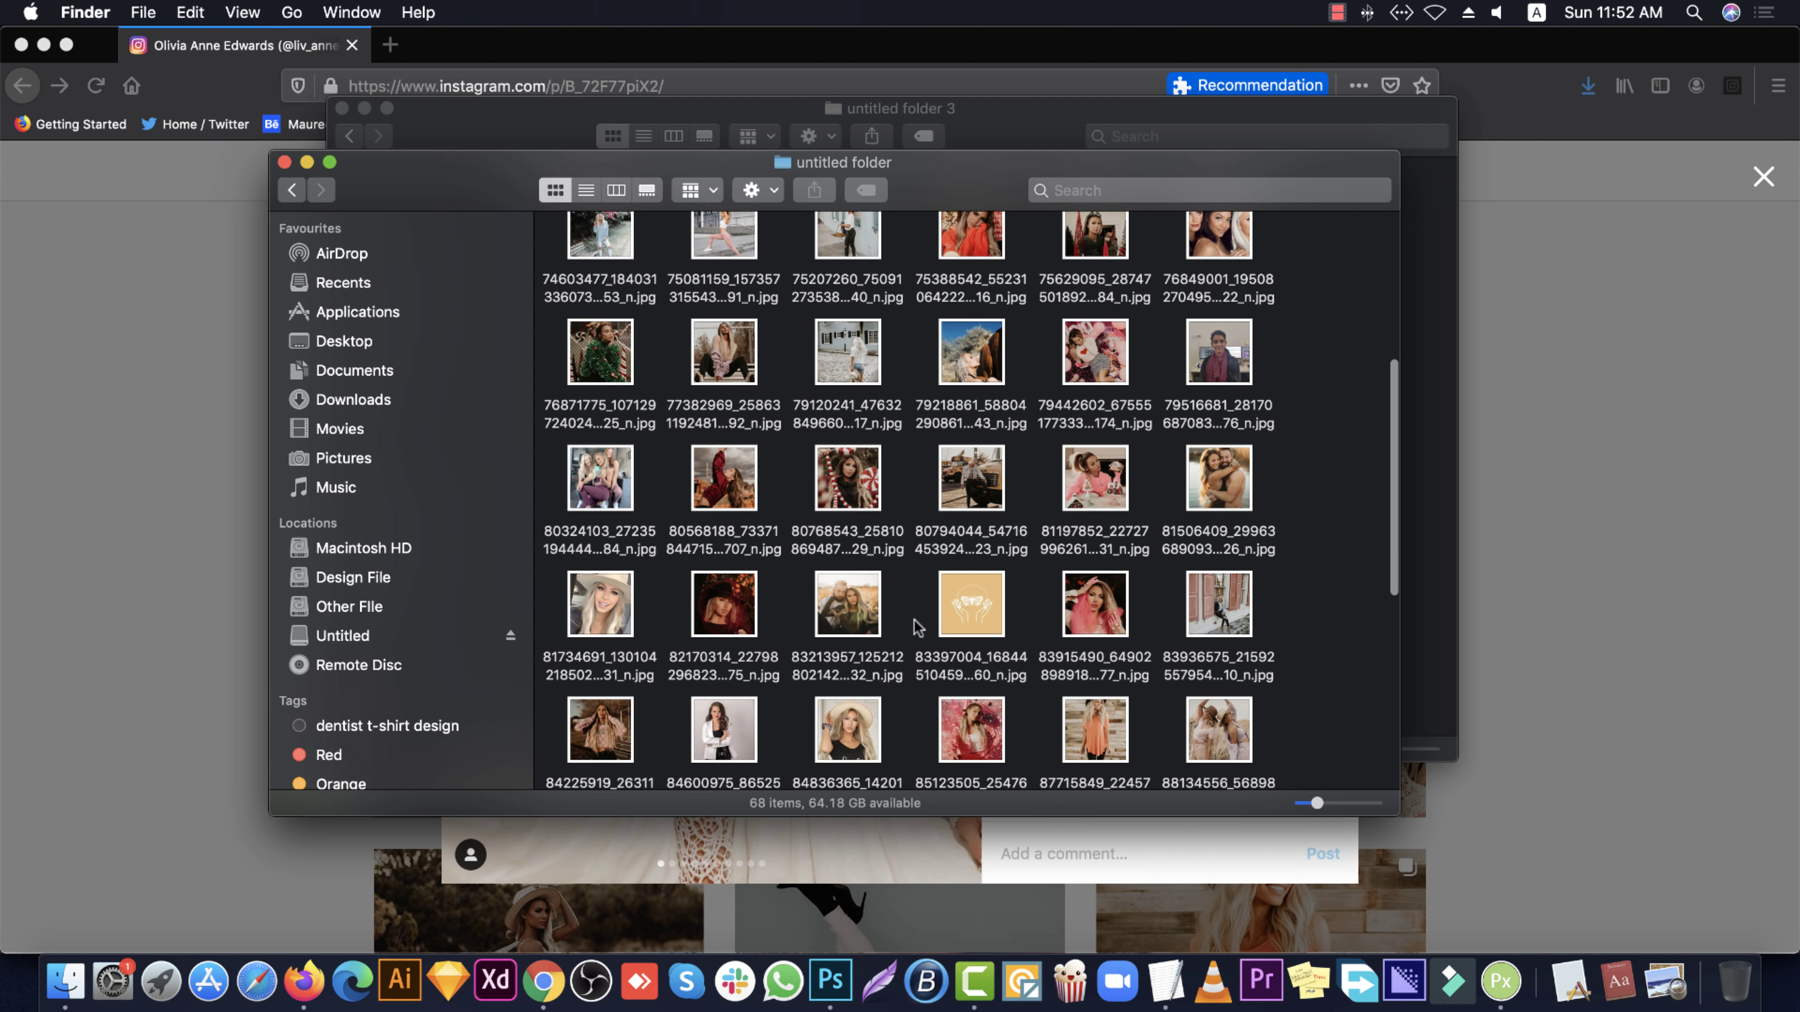
pyautogui.scroll(-3, 917, 626)
pyautogui.scroll(-4, 921, 624)
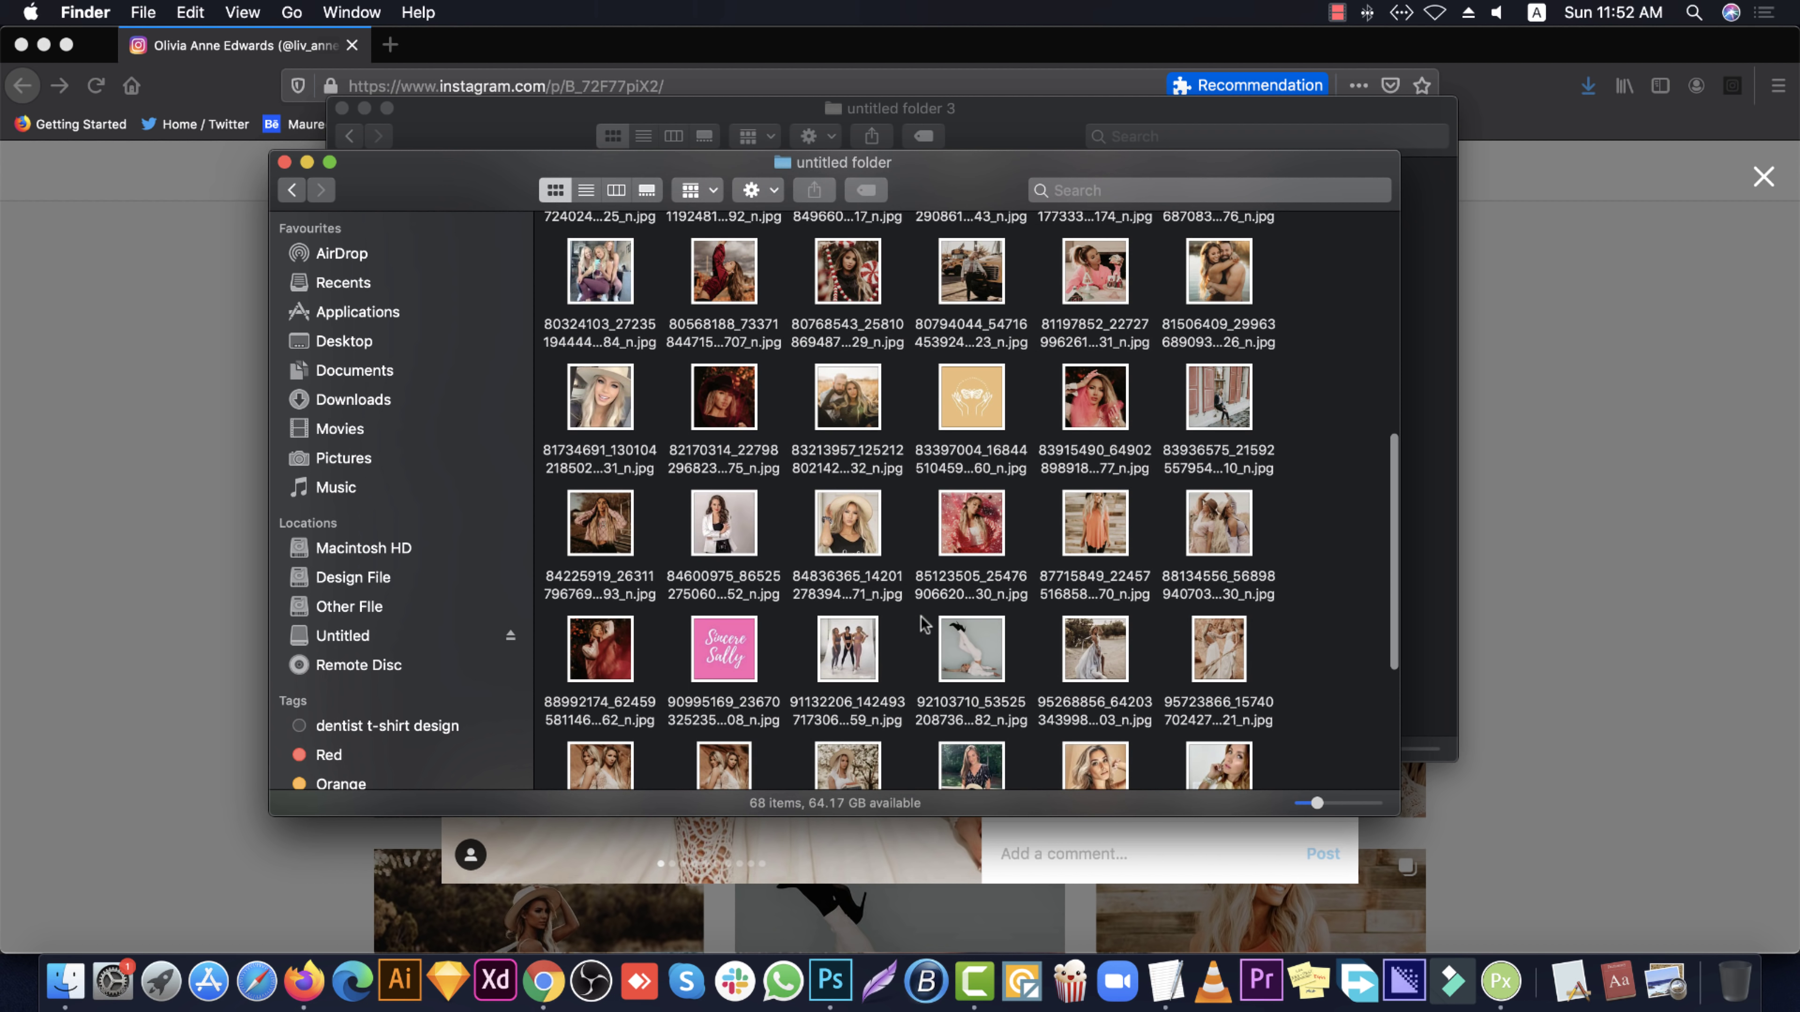
pyautogui.scroll(-2, 1088, 599)
pyautogui.scroll(-1, 1089, 599)
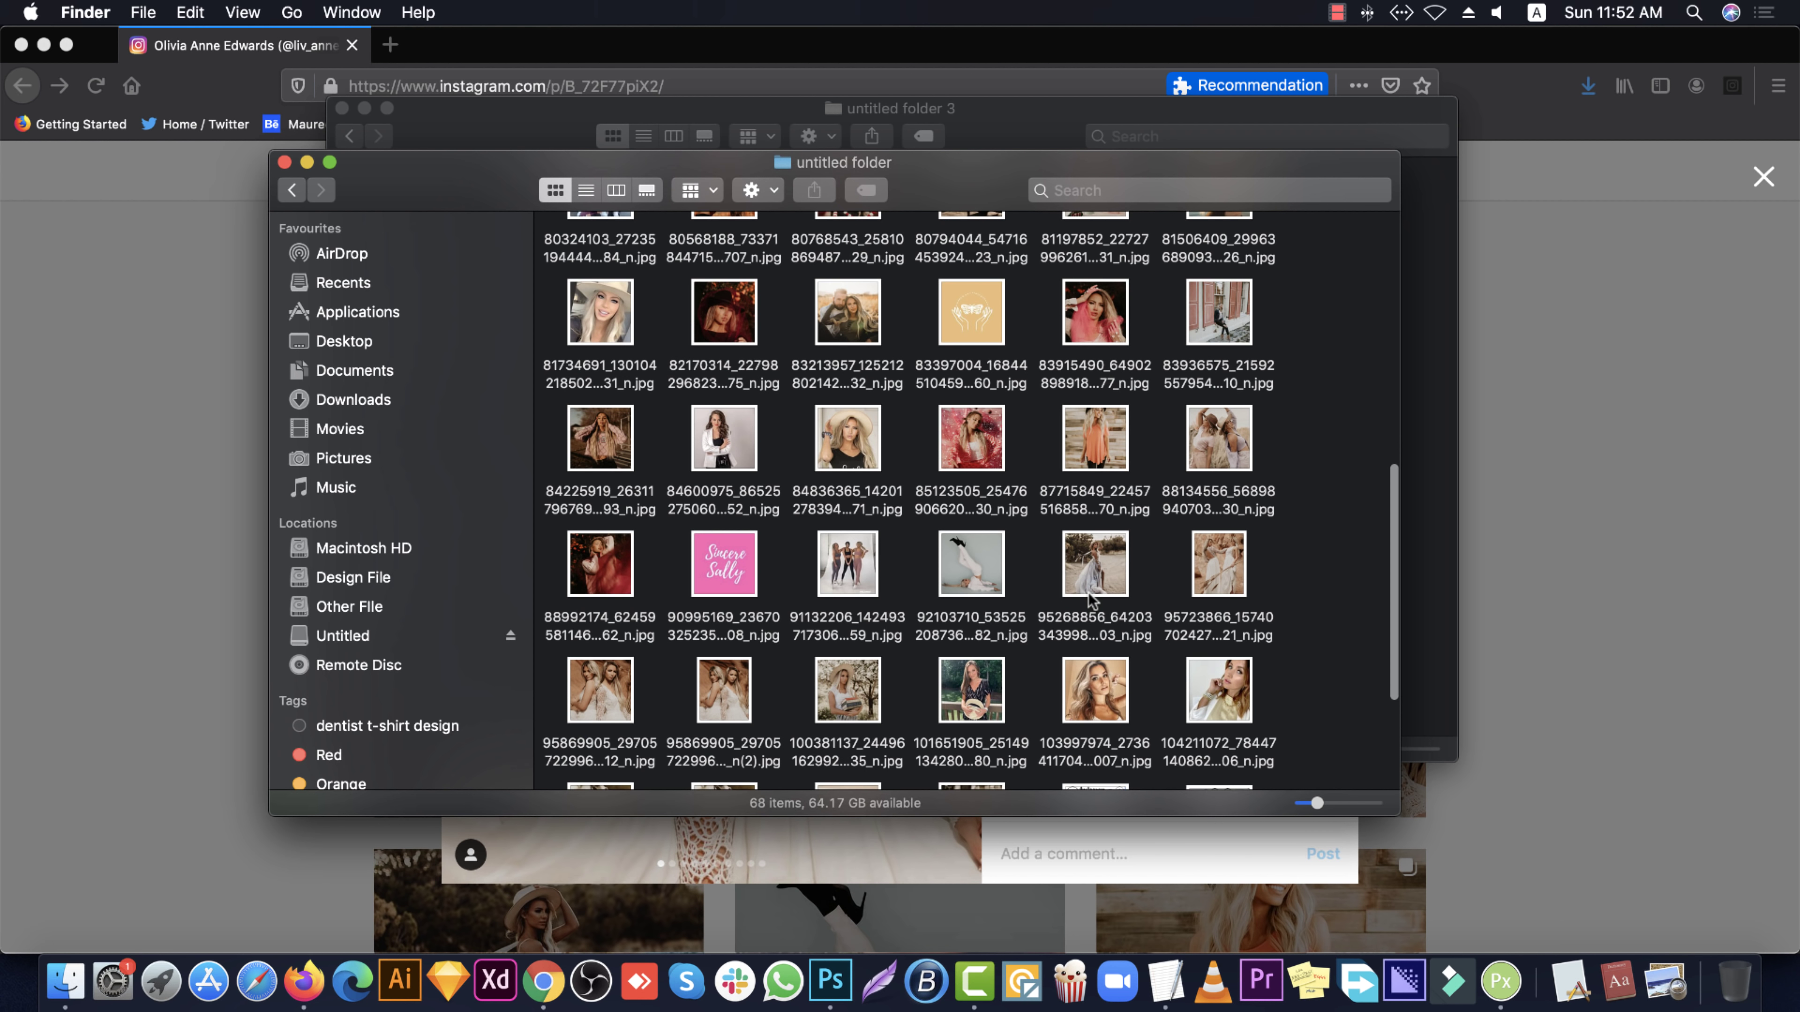
pyautogui.doubleClick(606, 684)
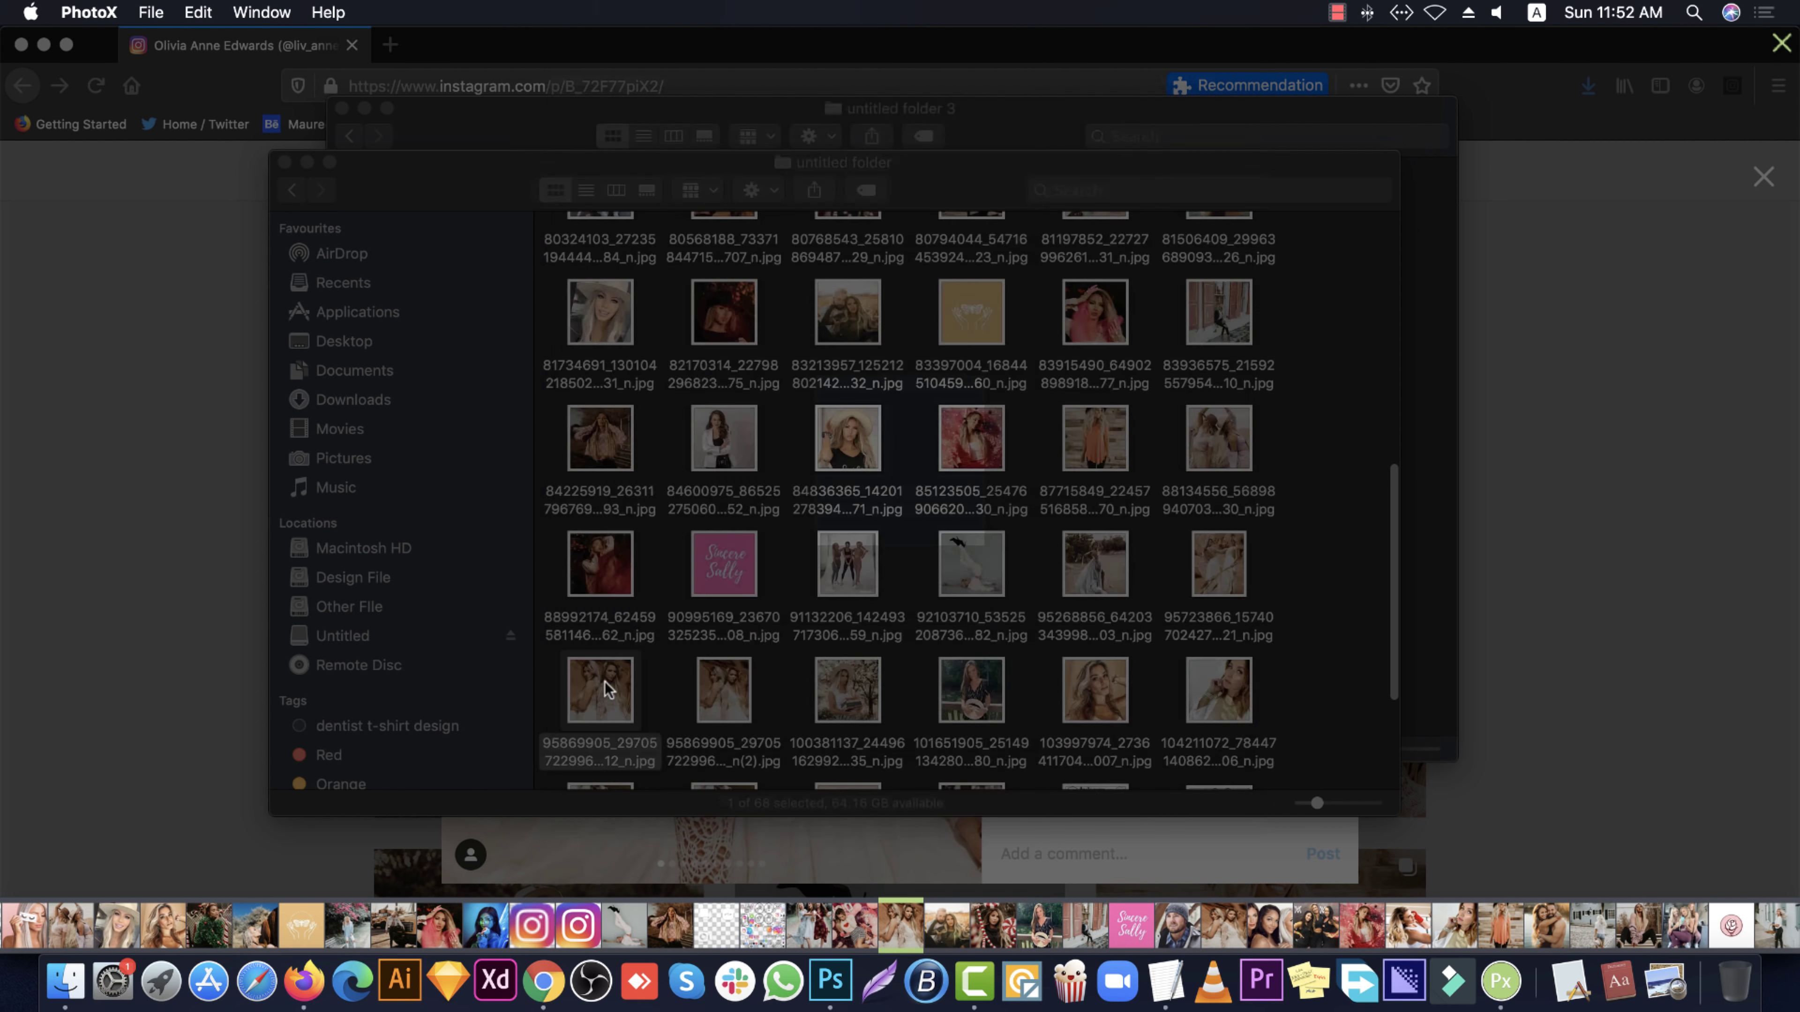
pyautogui.click(1695, 253)
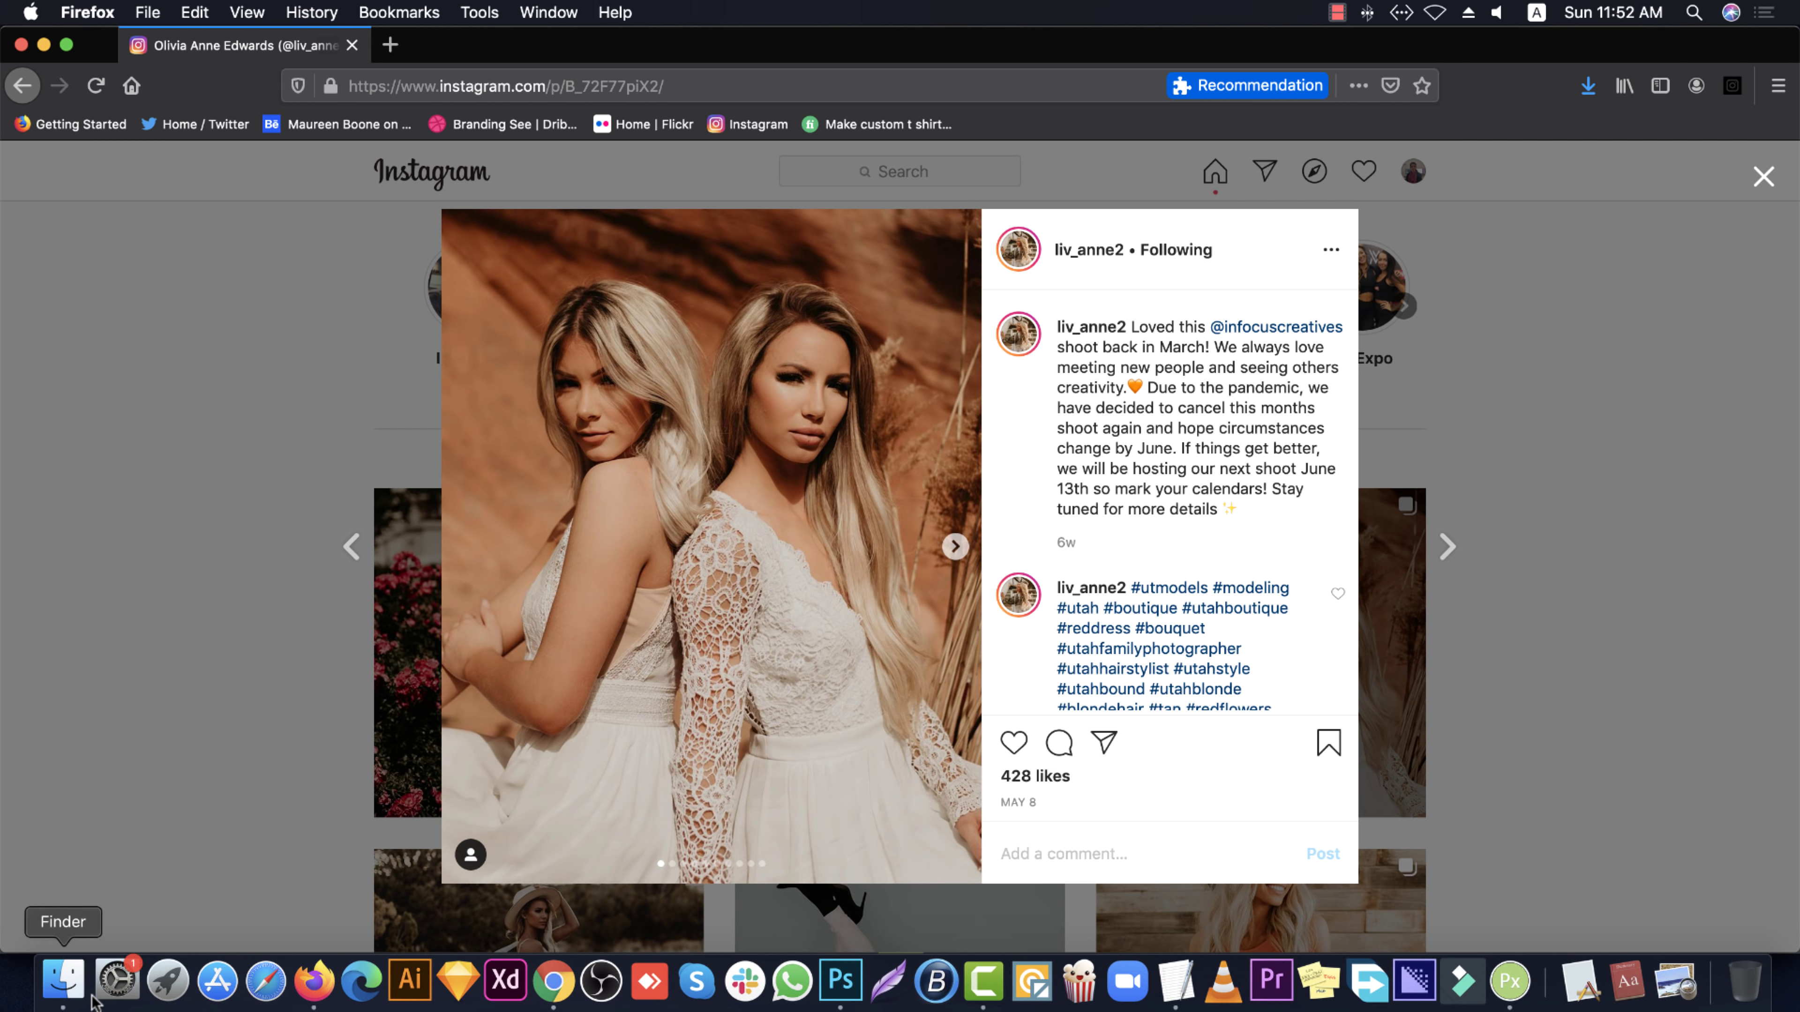
# Quit System Preferences, preview the second women photo copy, and bring up its Open With options
pyautogui.click(75, 975)
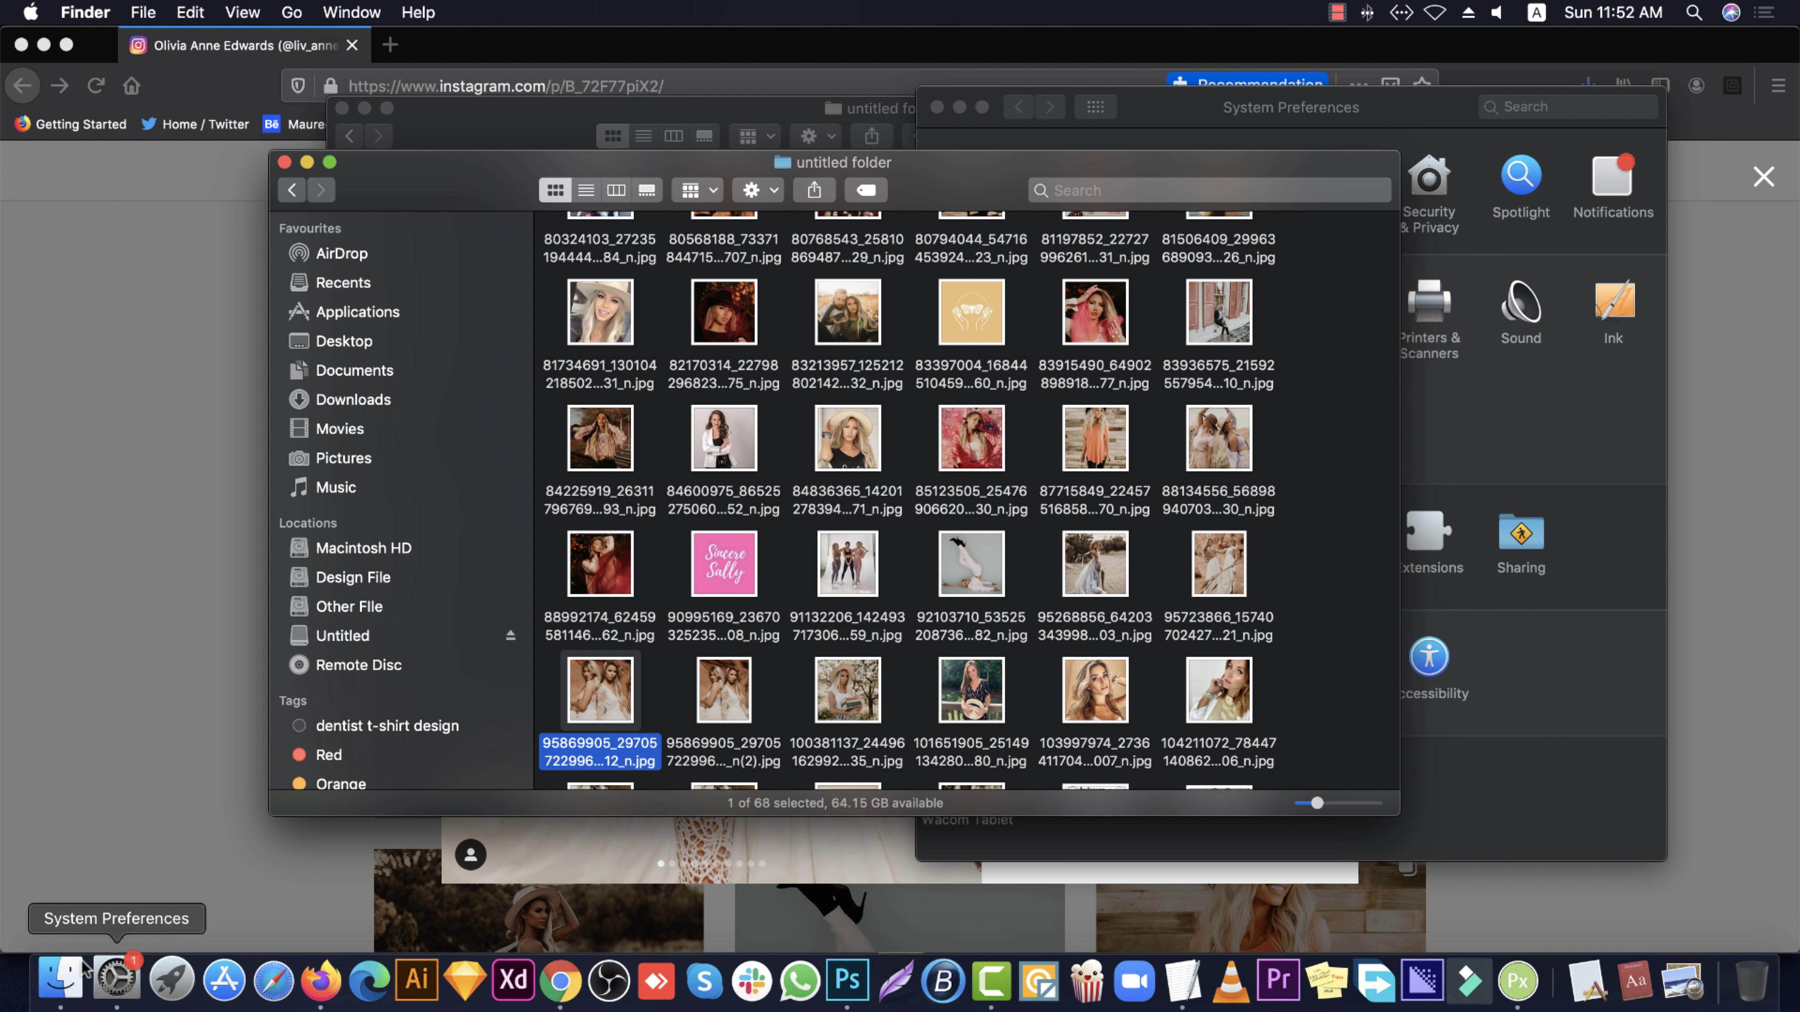
pyautogui.rightClick(117, 962)
pyautogui.click(122, 876)
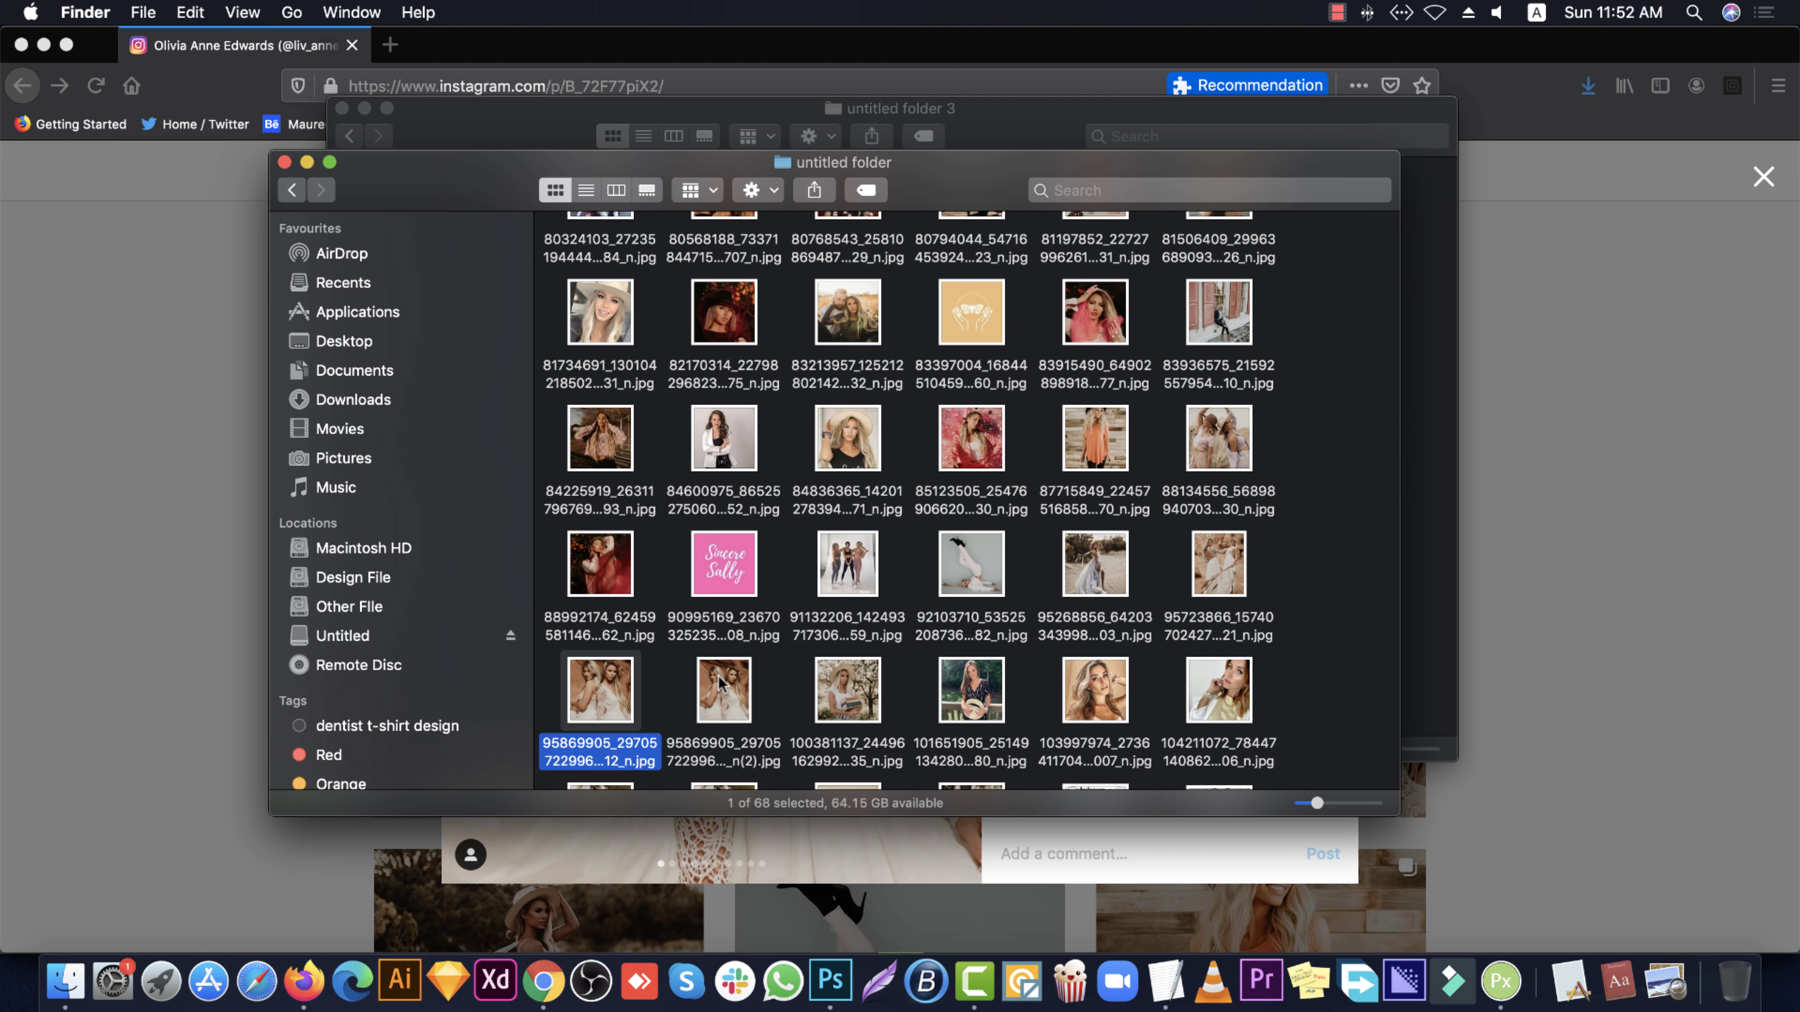
pyautogui.doubleClick(722, 677)
pyautogui.moveTo(721, 674); pyautogui.dragTo(723, 668)
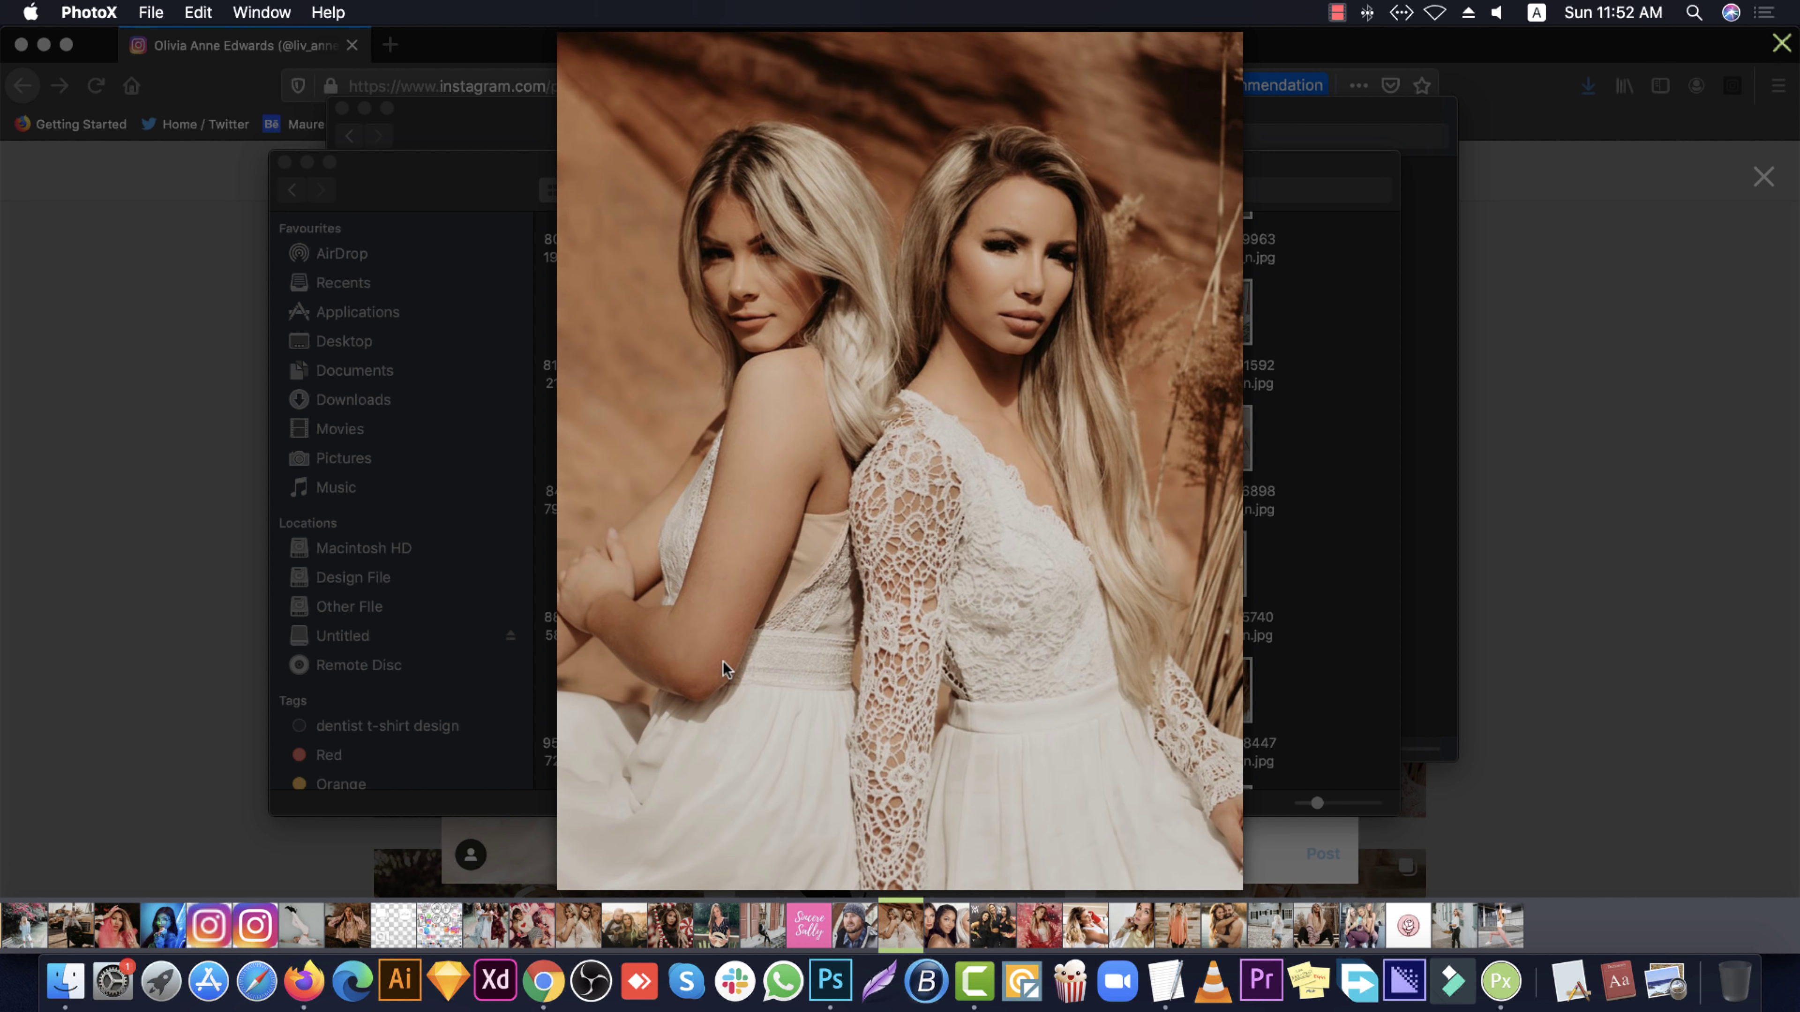
pyautogui.click(522, 422)
pyautogui.click(466, 174)
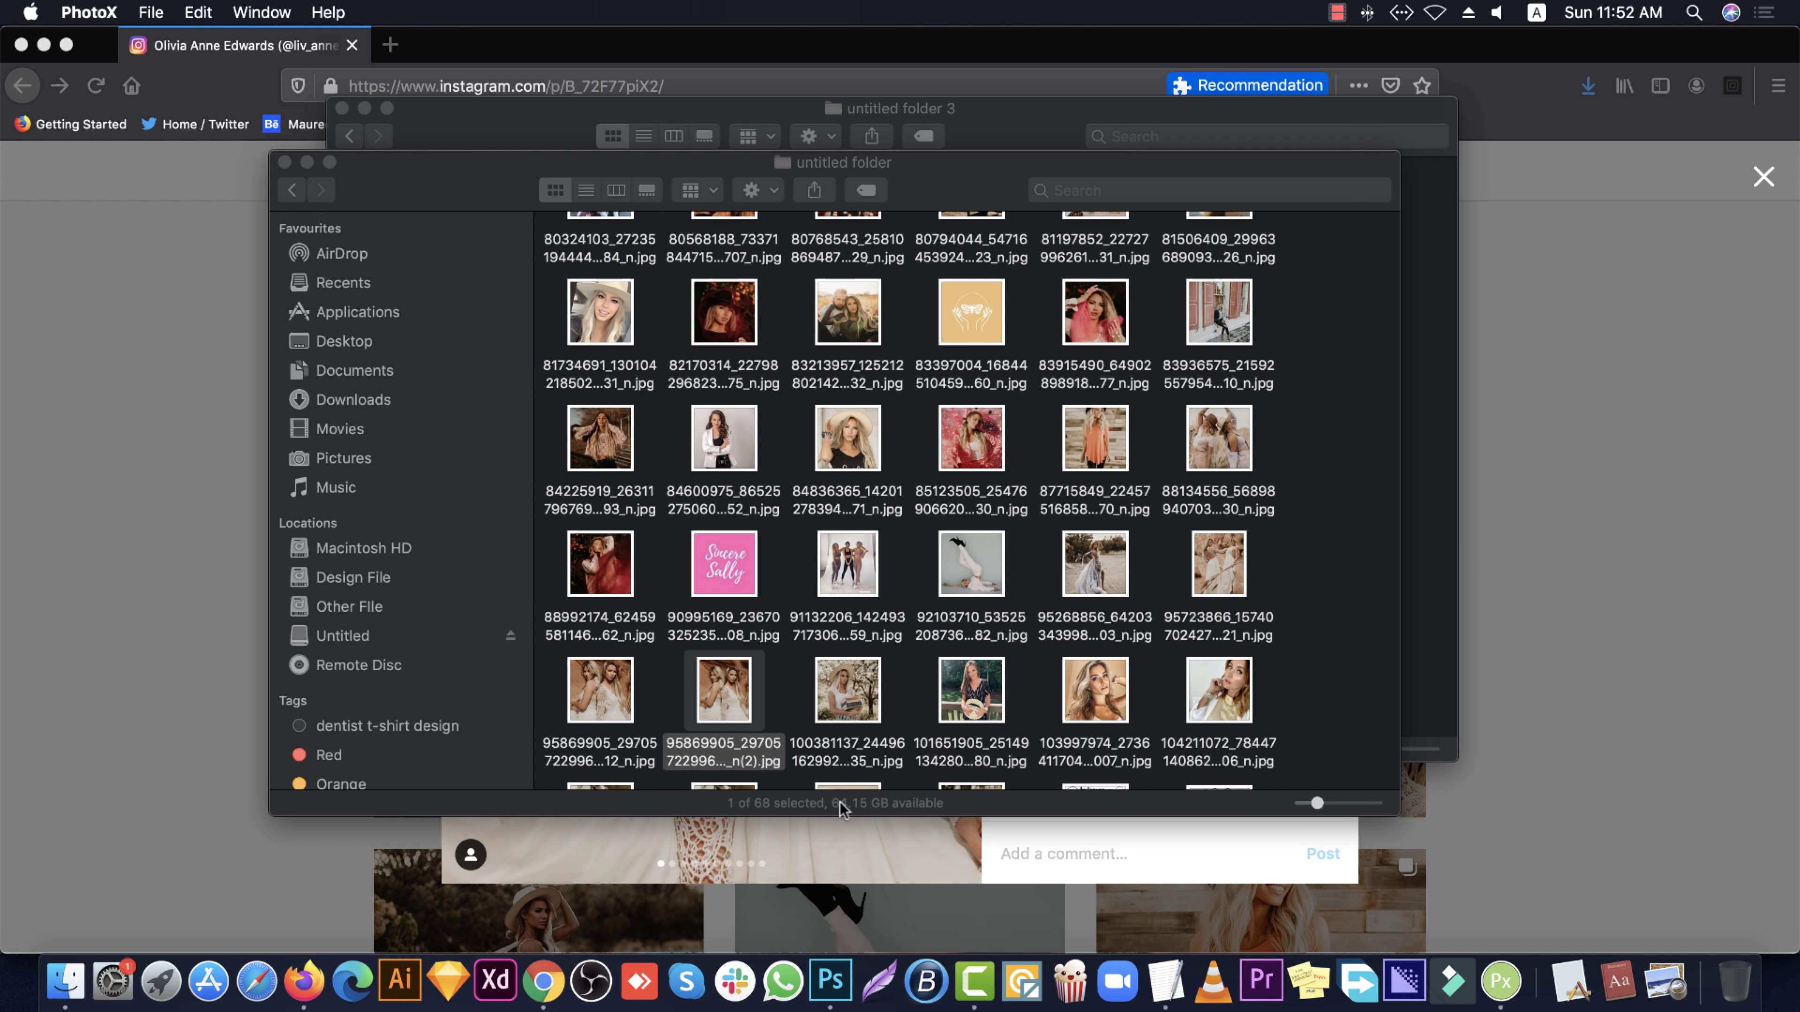
pyautogui.rightClick(741, 706)
pyautogui.moveTo(802, 436)
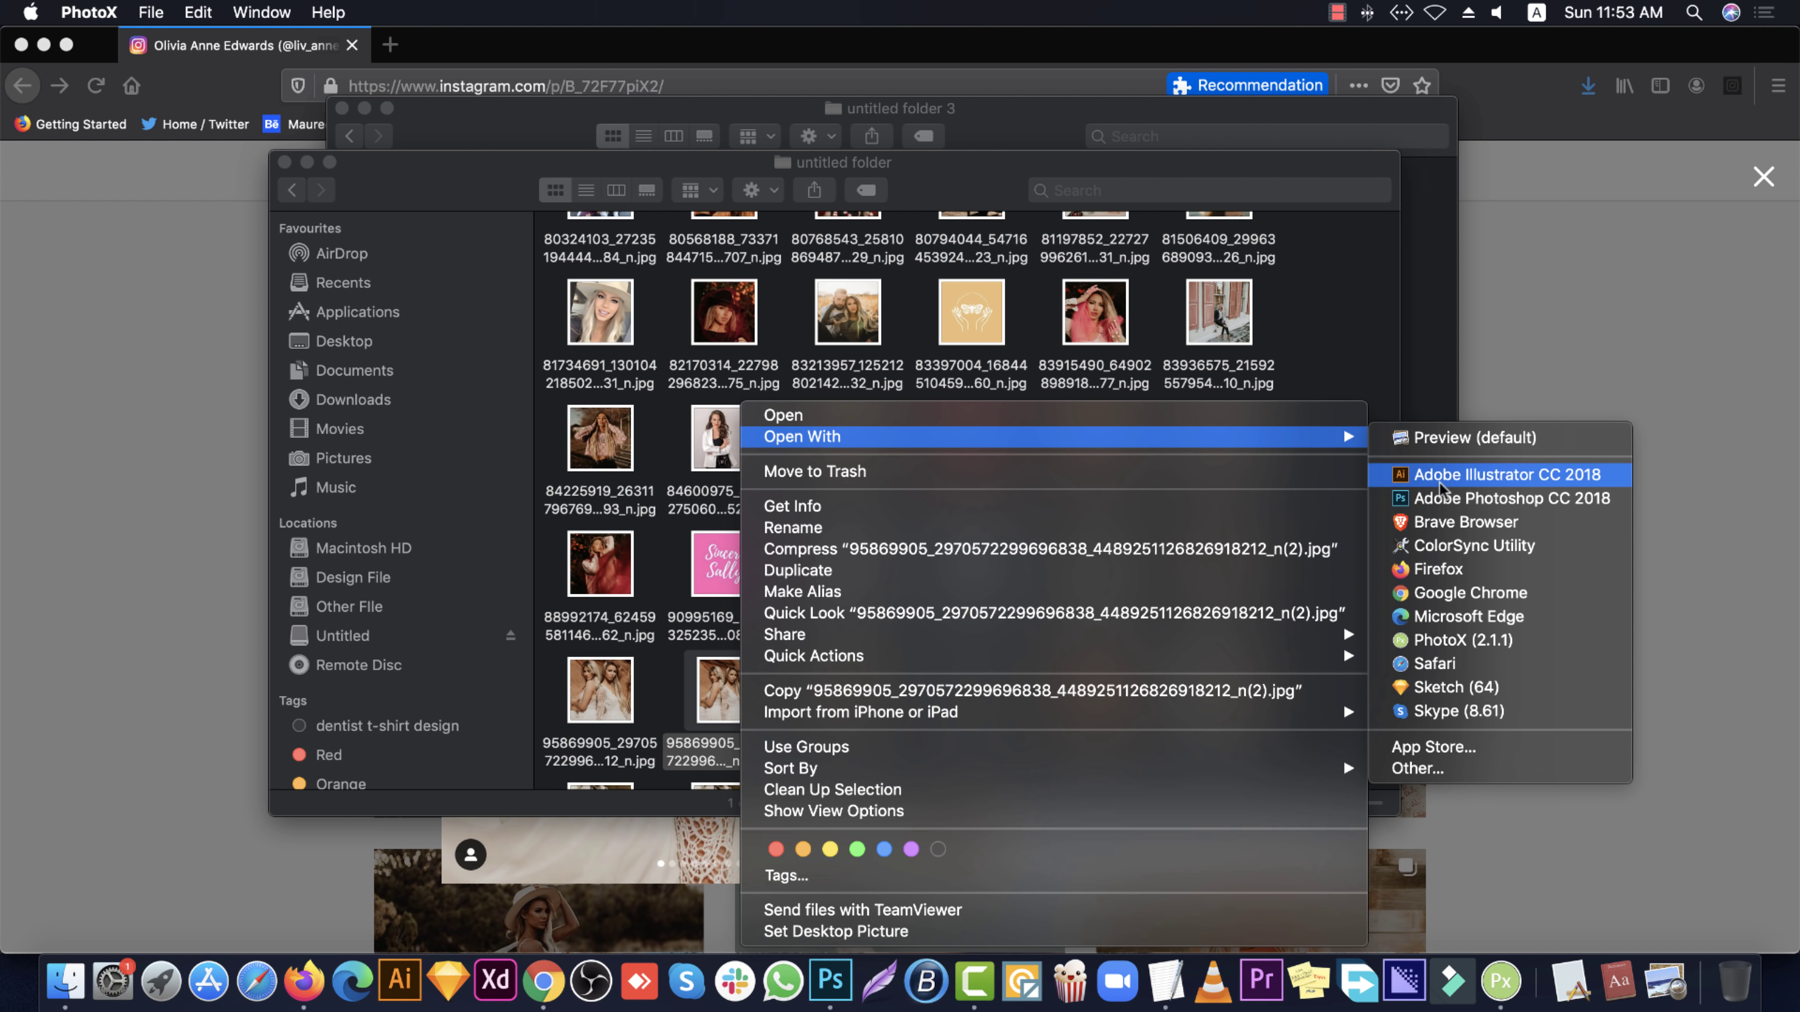
# Open the women photo in Photoshop and copy Group 1 onto it from forsaken2
pyautogui.click(1460, 508)
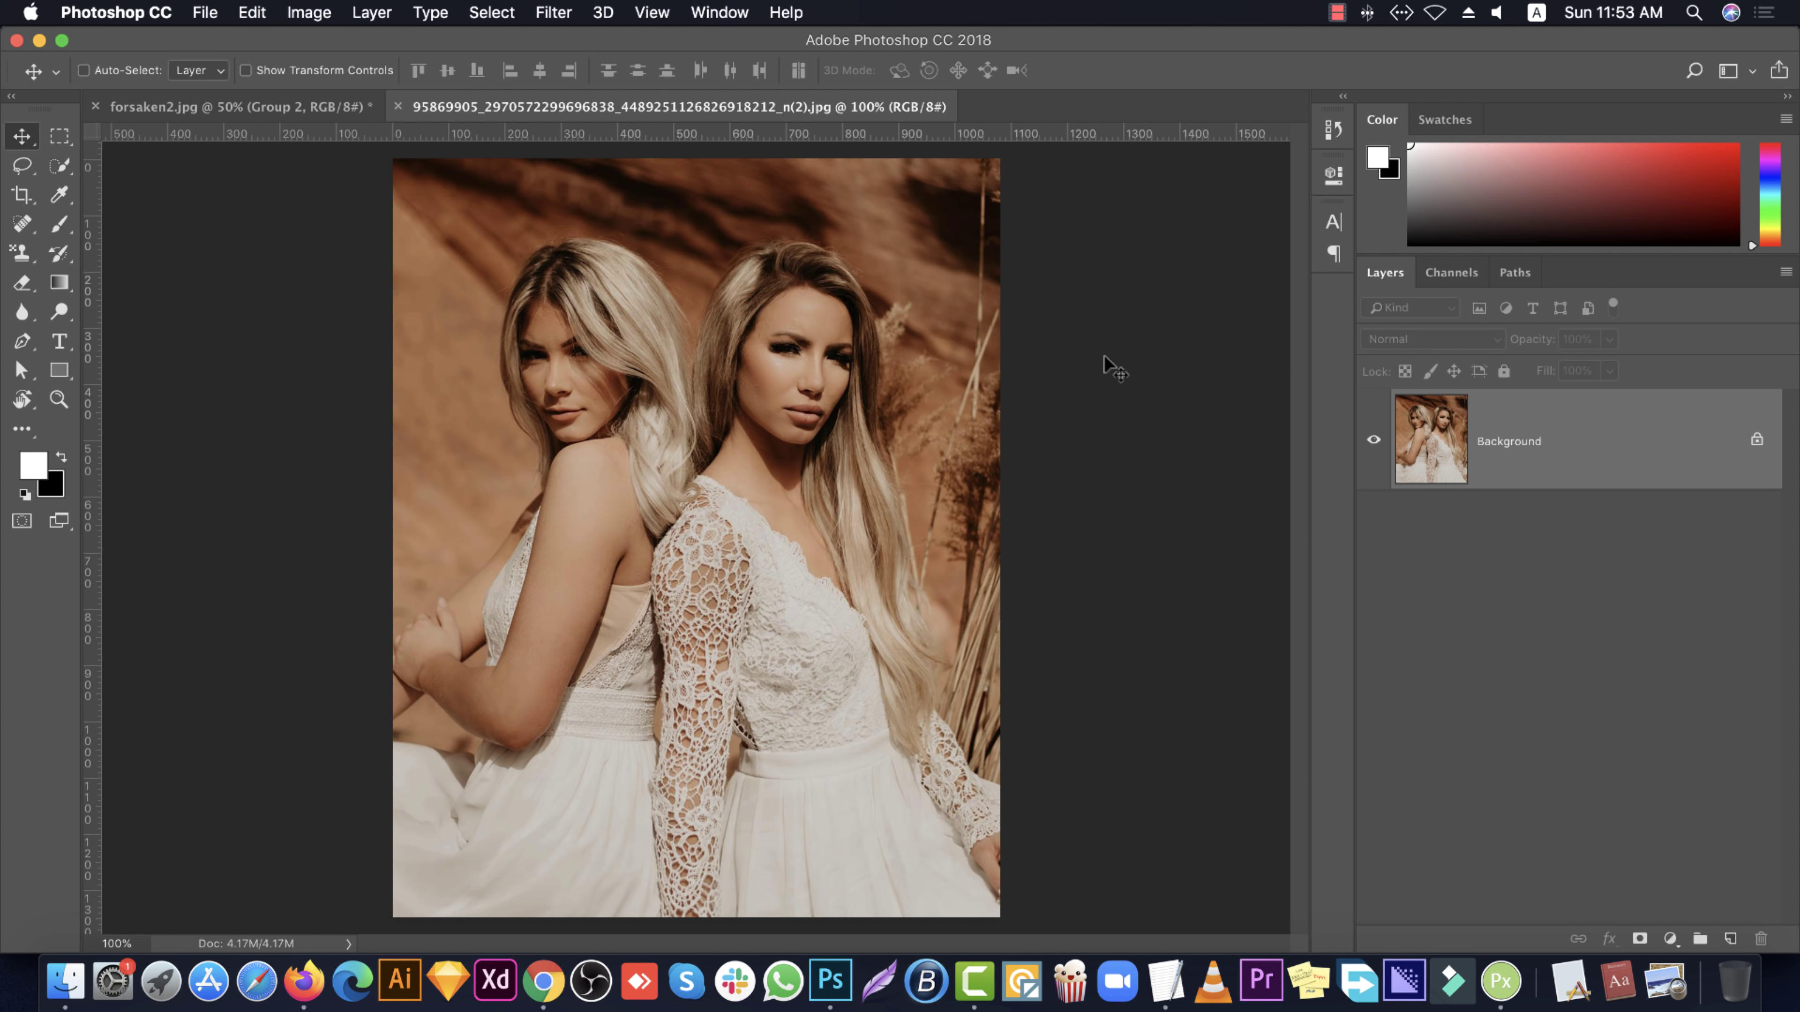
pyautogui.click(208, 108)
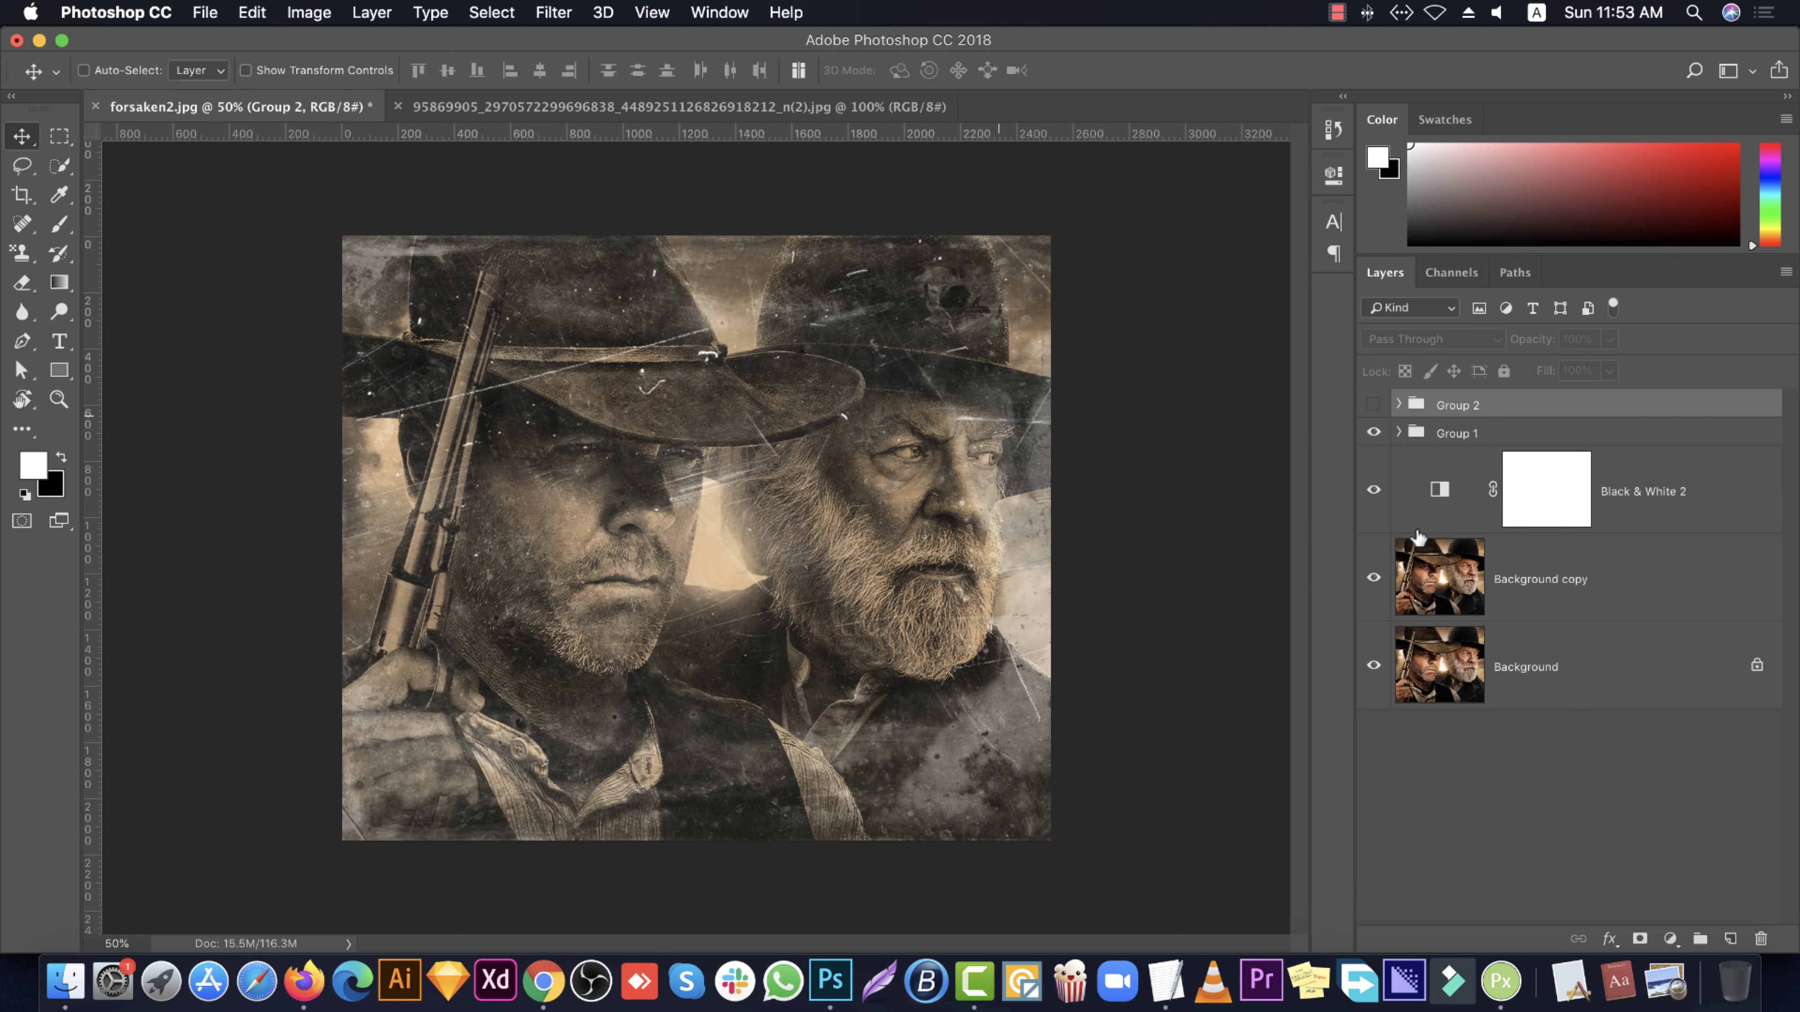
pyautogui.click(1453, 433)
pyautogui.moveTo(706, 84); pyautogui.dragTo(791, 565)
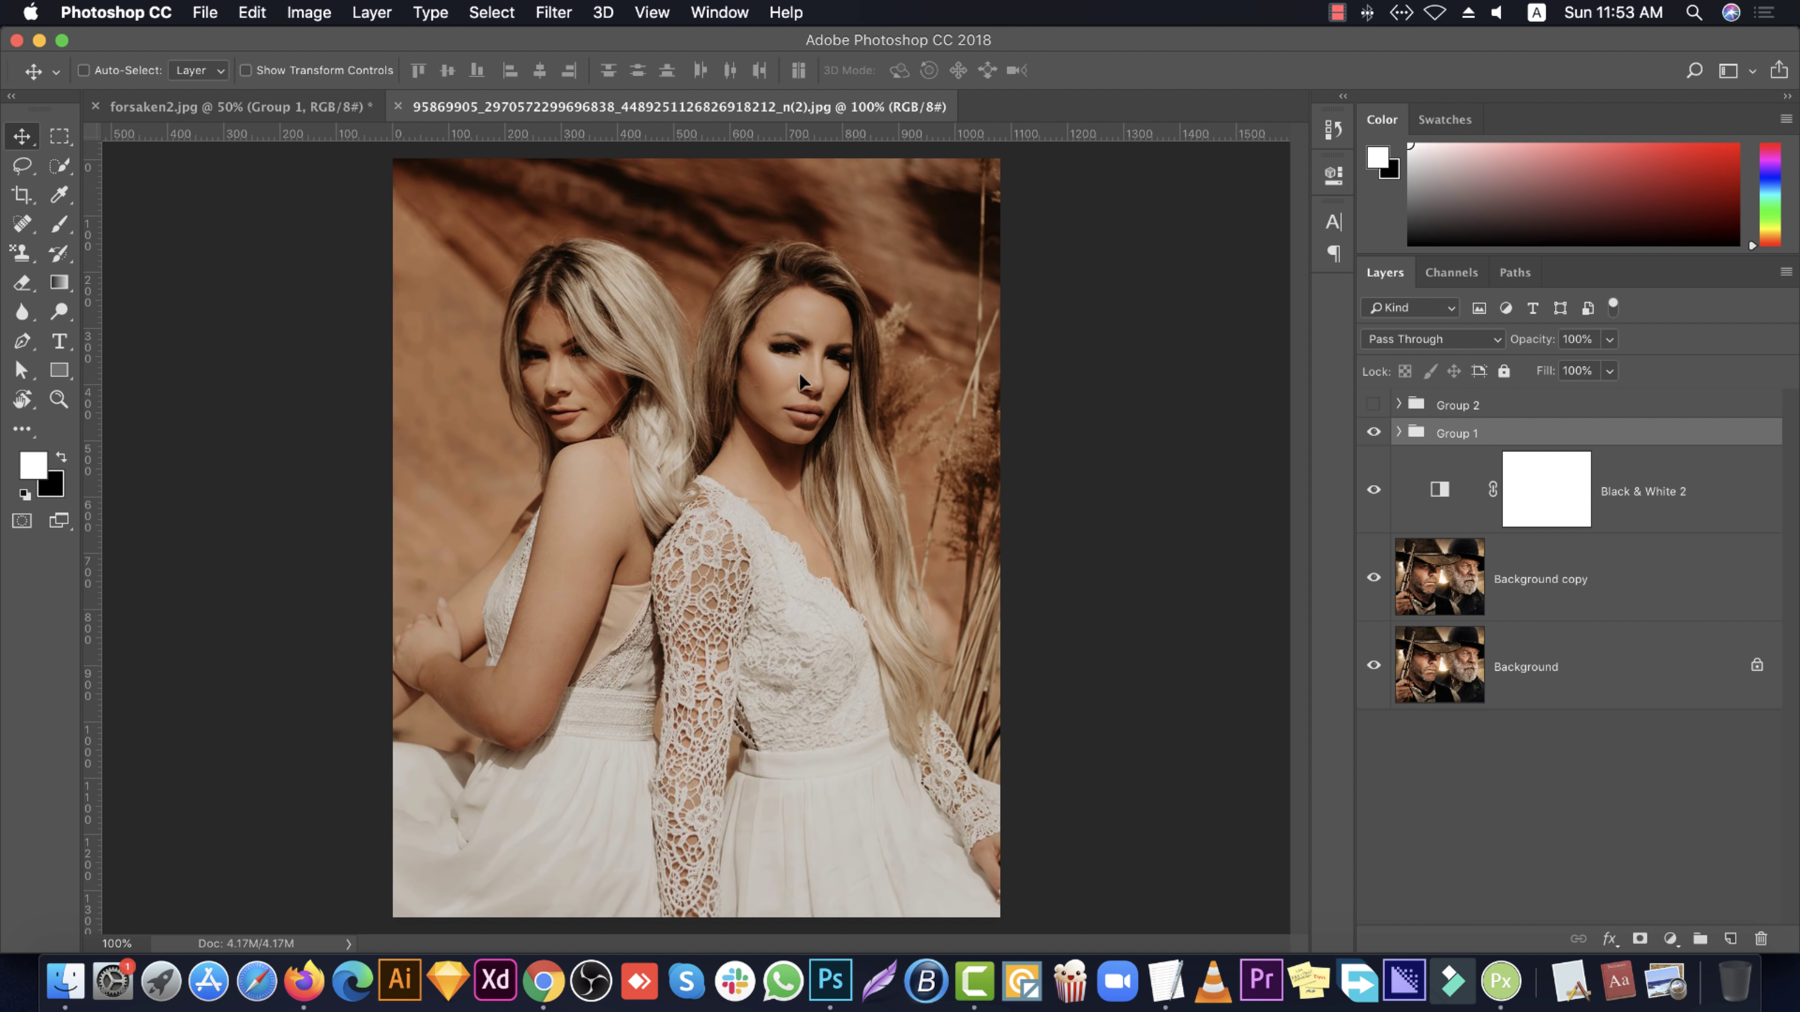
# Scale Group 1 to about 68% and move it to cover the women photo
pyautogui.hotkey('ctrl', 't')
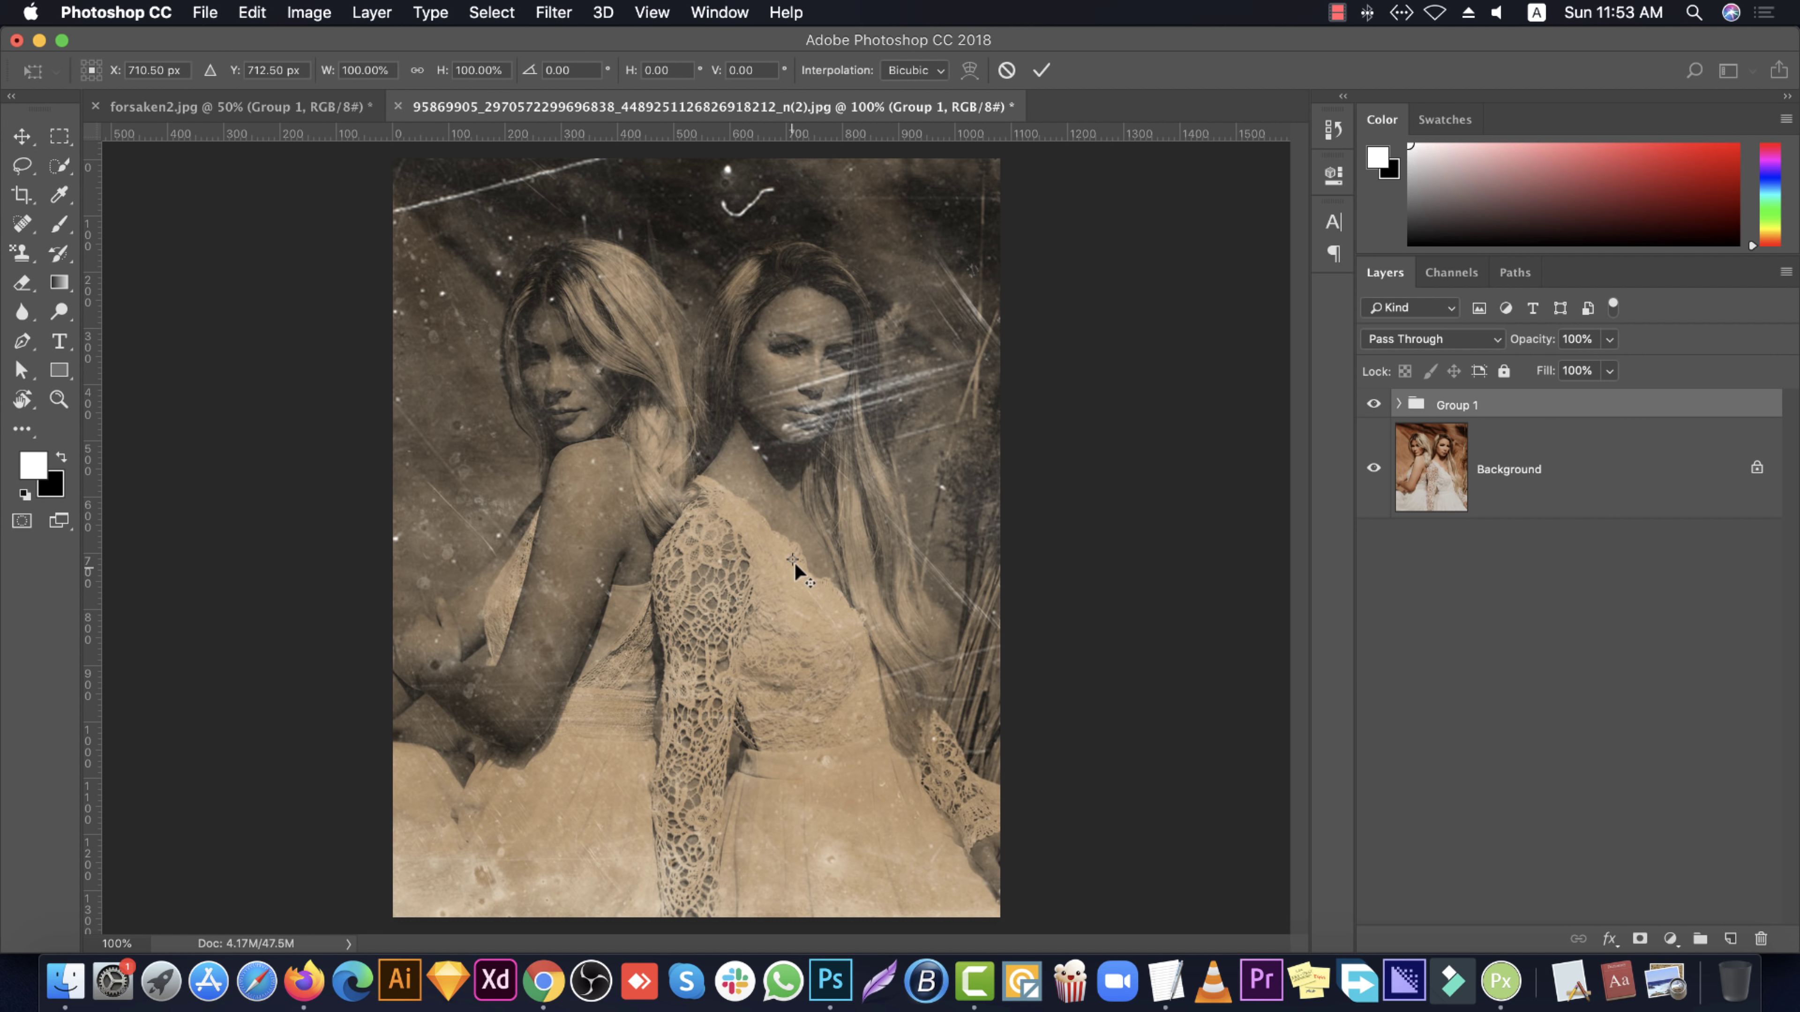
pyautogui.hotkey('ctrl', '0')
pyautogui.moveTo(385, 317); pyautogui.dragTo(483, 423)
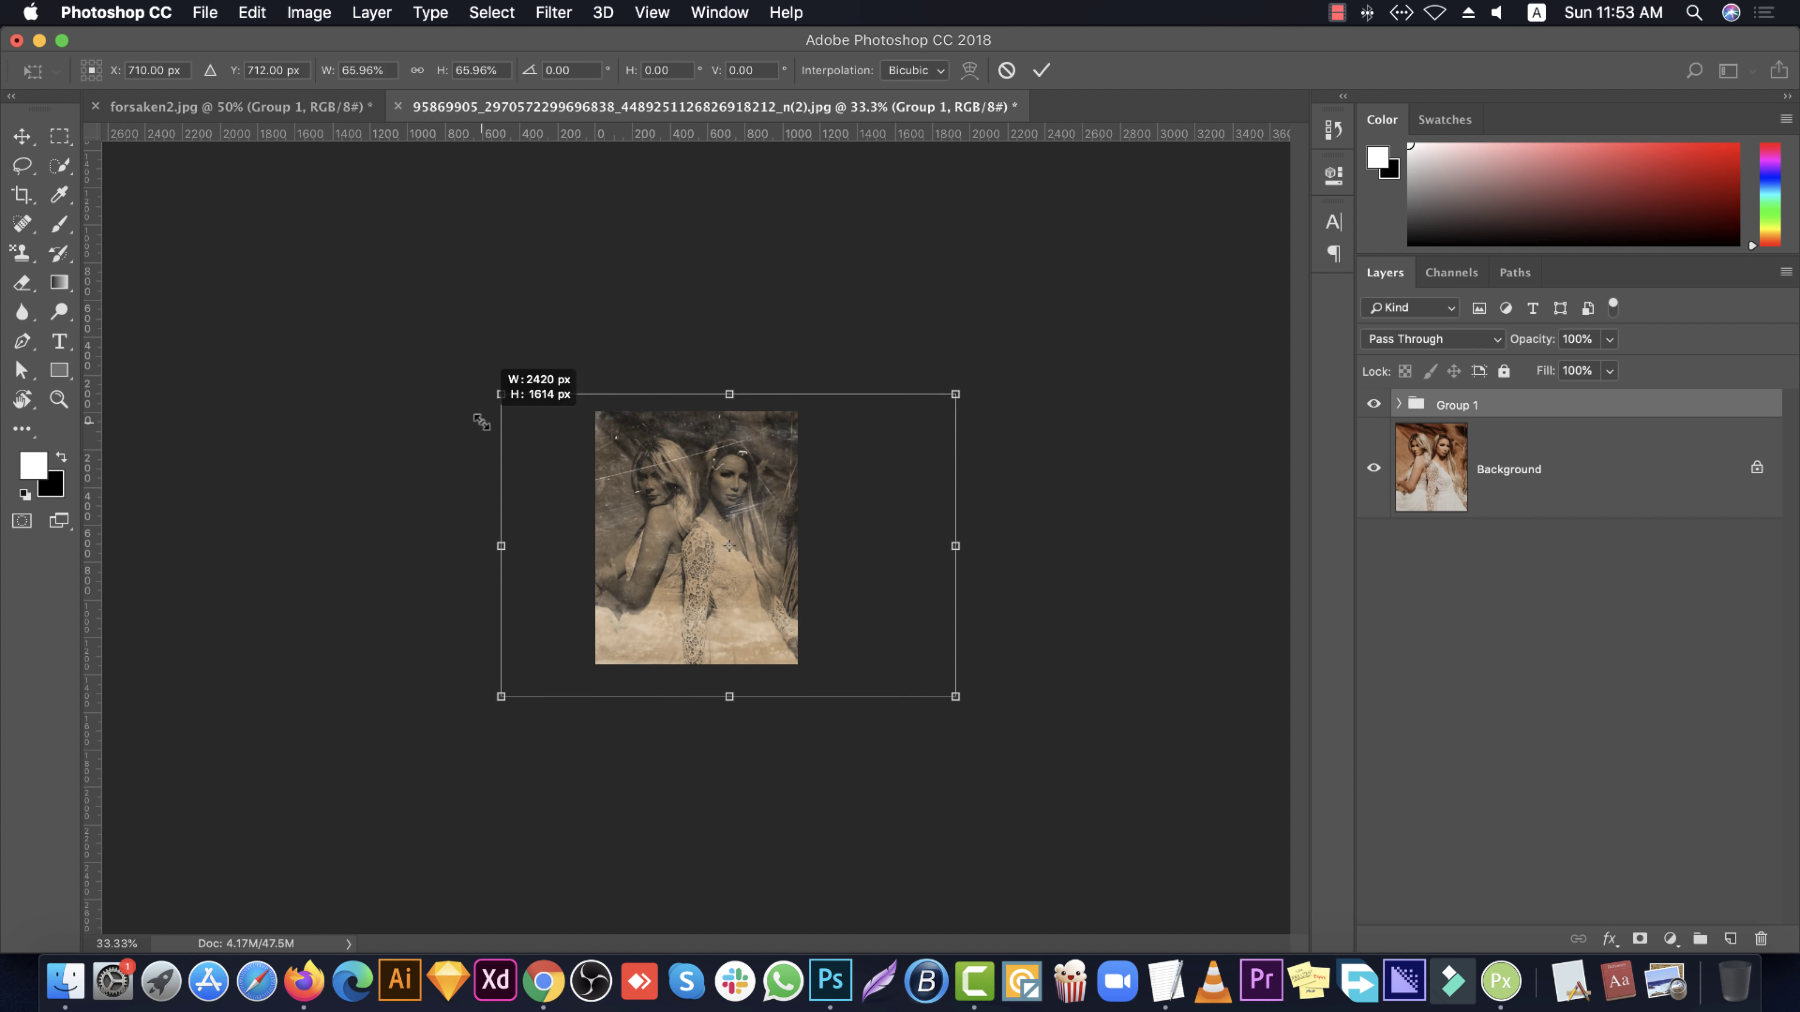
pyautogui.moveTo(483, 423); pyautogui.dragTo(471, 414)
pyautogui.hotkey('ctrl', '+')
pyautogui.moveTo(738, 587); pyautogui.dragTo(724, 584)
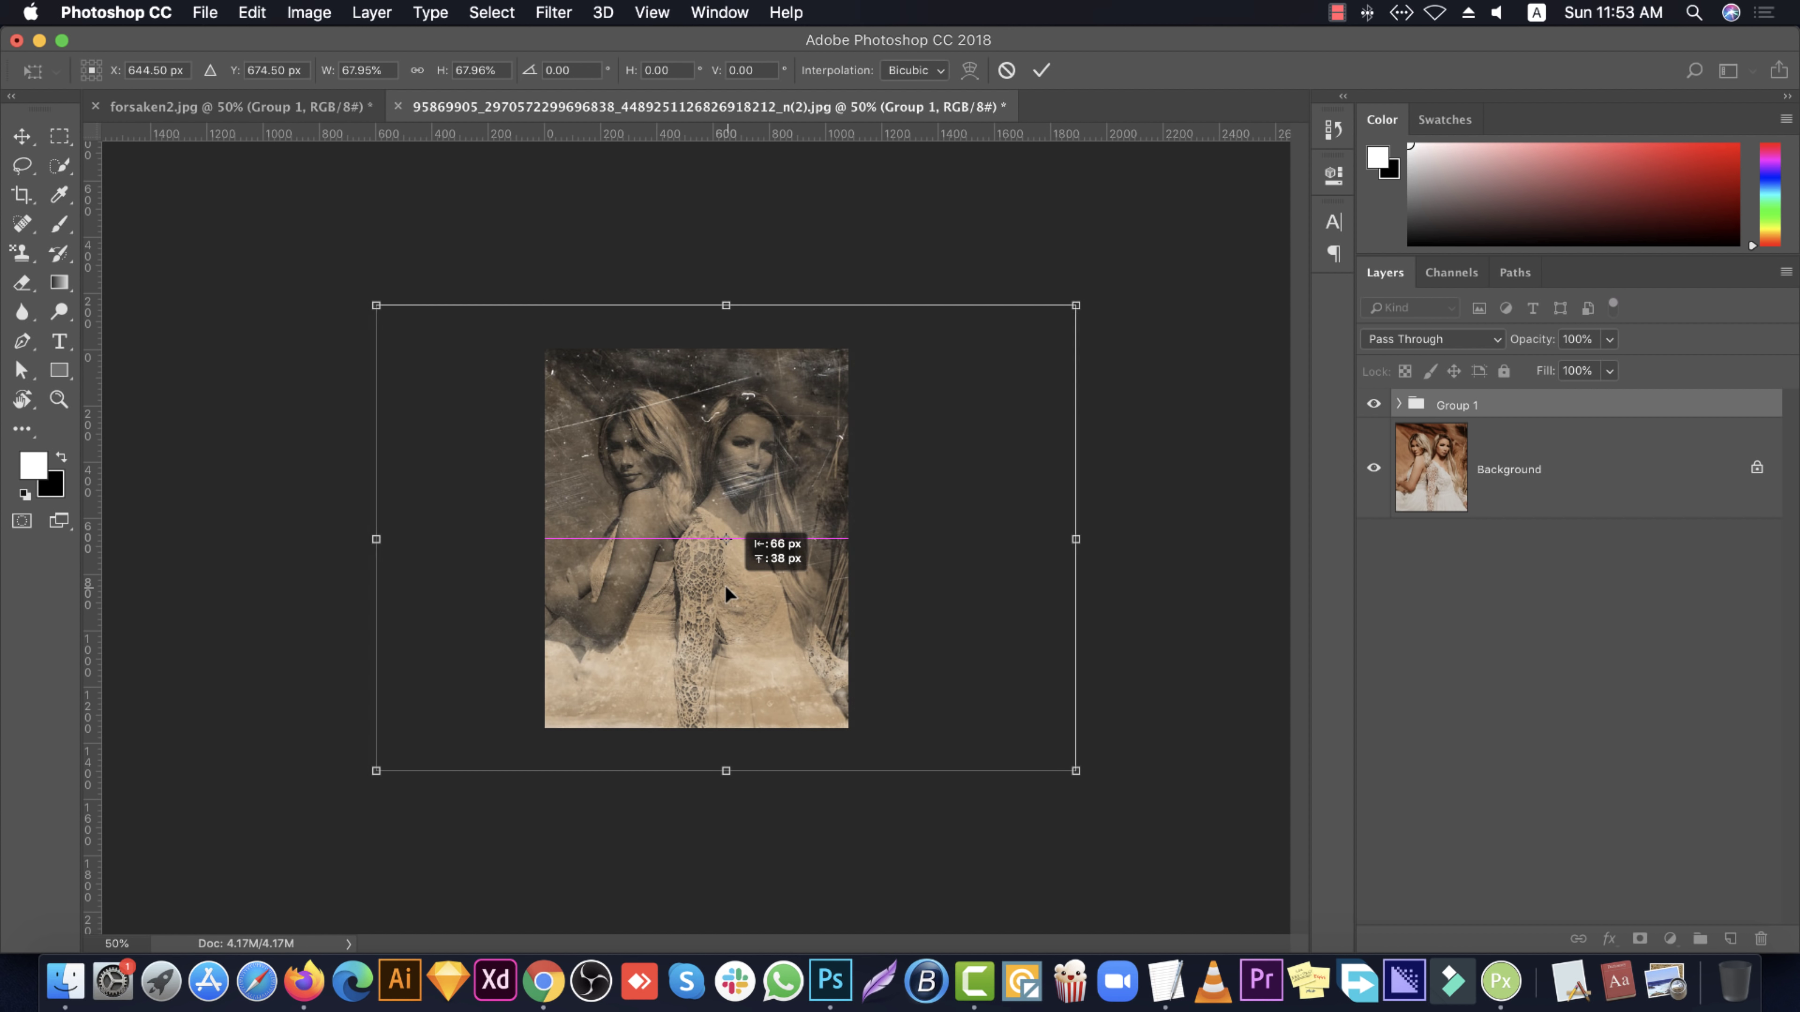
pyautogui.press('Return')
pyautogui.hotkey('ctrl', '+')
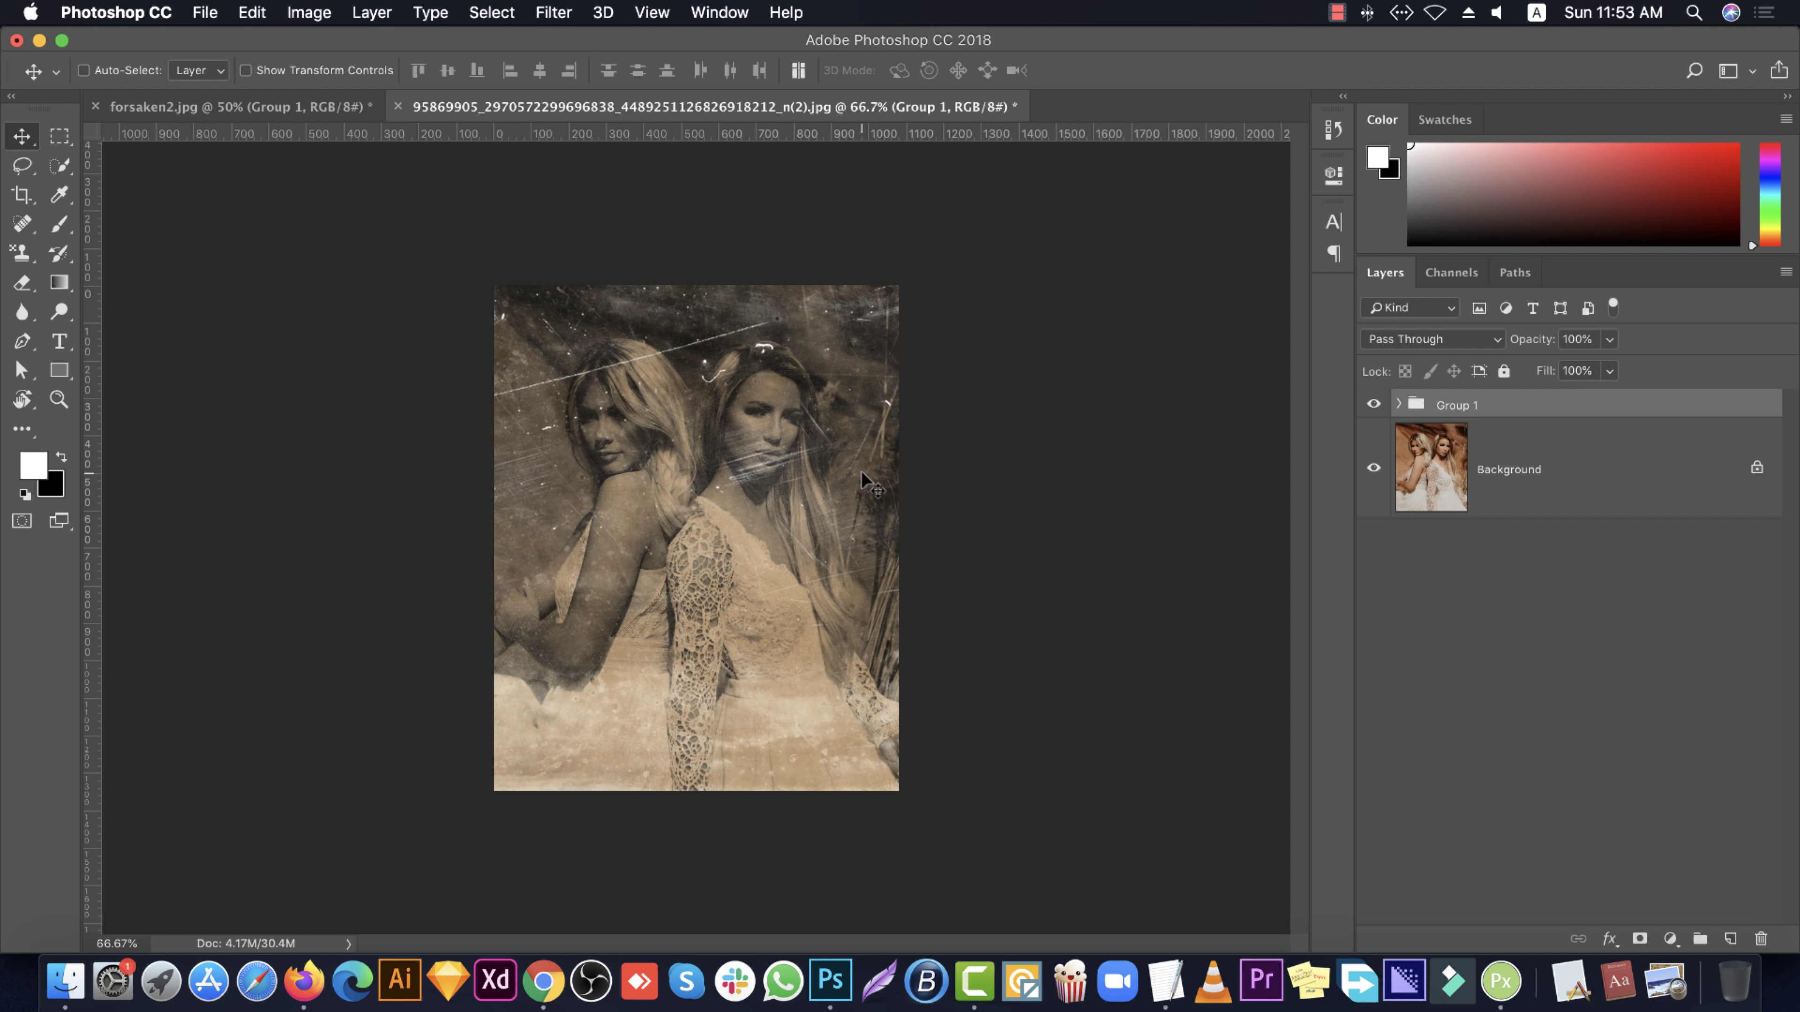
pyautogui.moveTo(763, 491)
pyautogui.mouseDown()
pyautogui.moveTo(821, 507)
pyautogui.moveTo(708, 548)
pyautogui.moveTo(744, 574)
pyautogui.mouseUp()
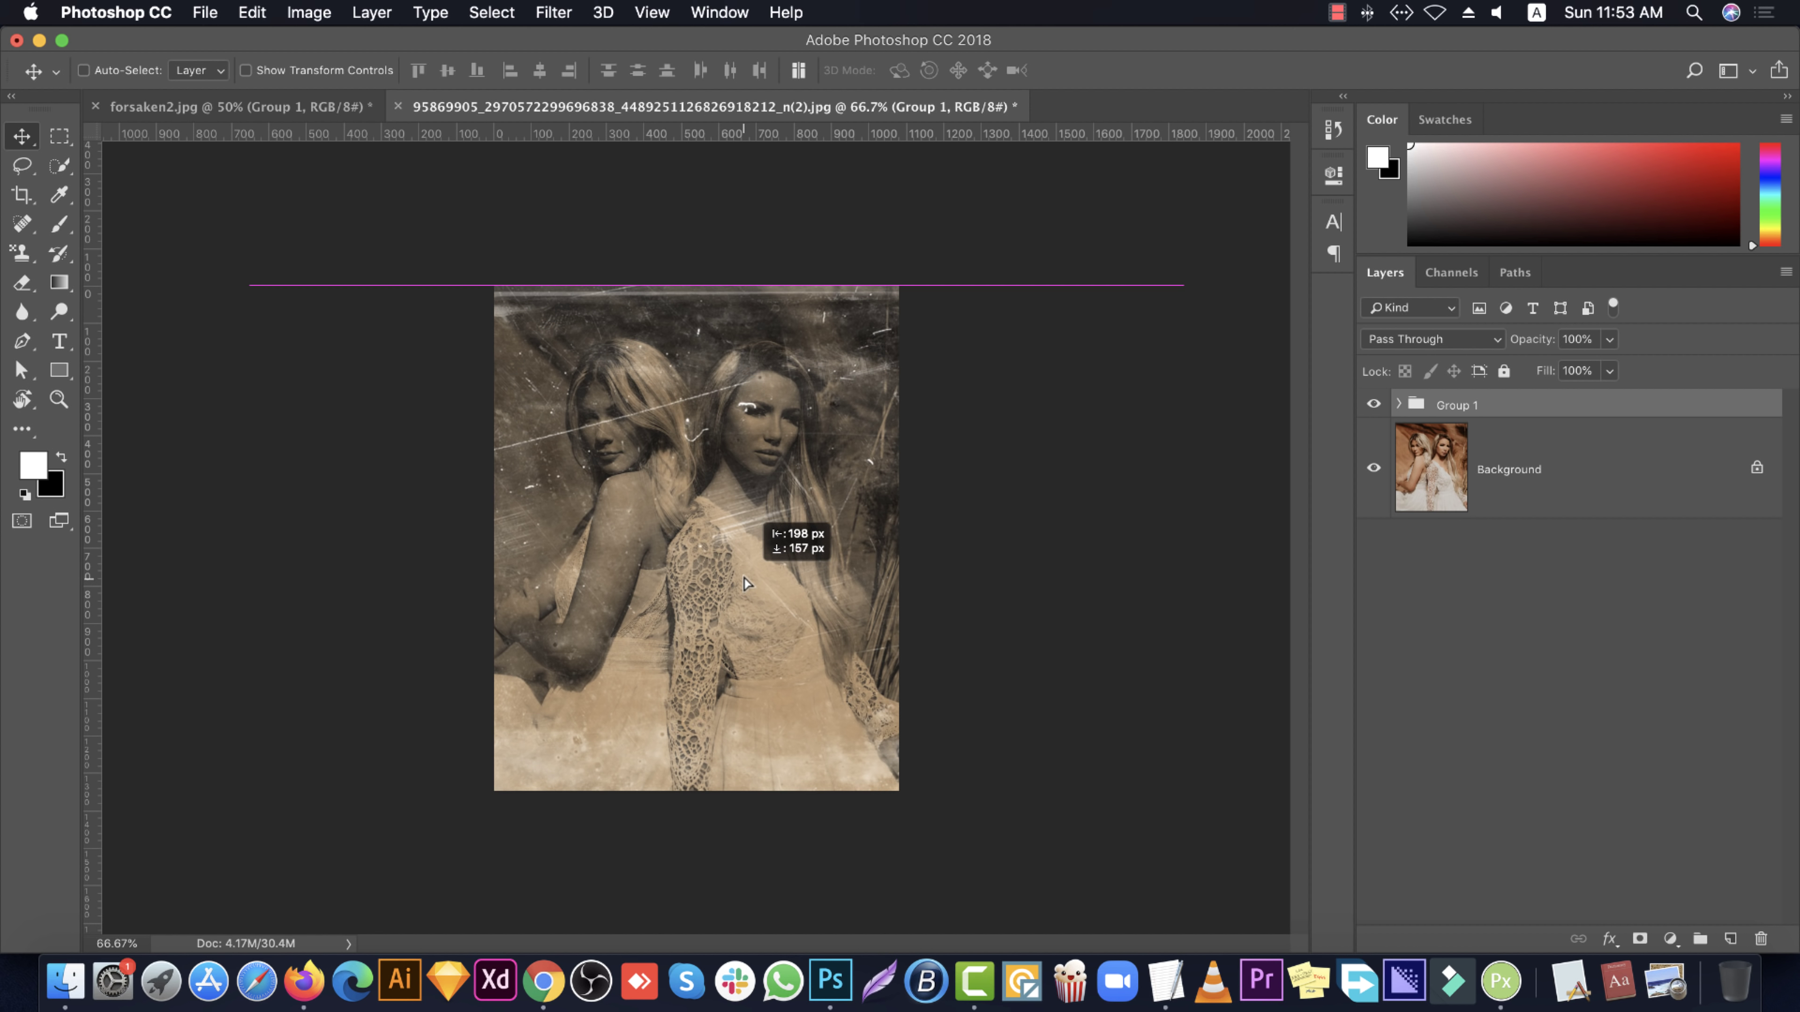
pyautogui.press('super+plus')
pyautogui.press('super+plus')
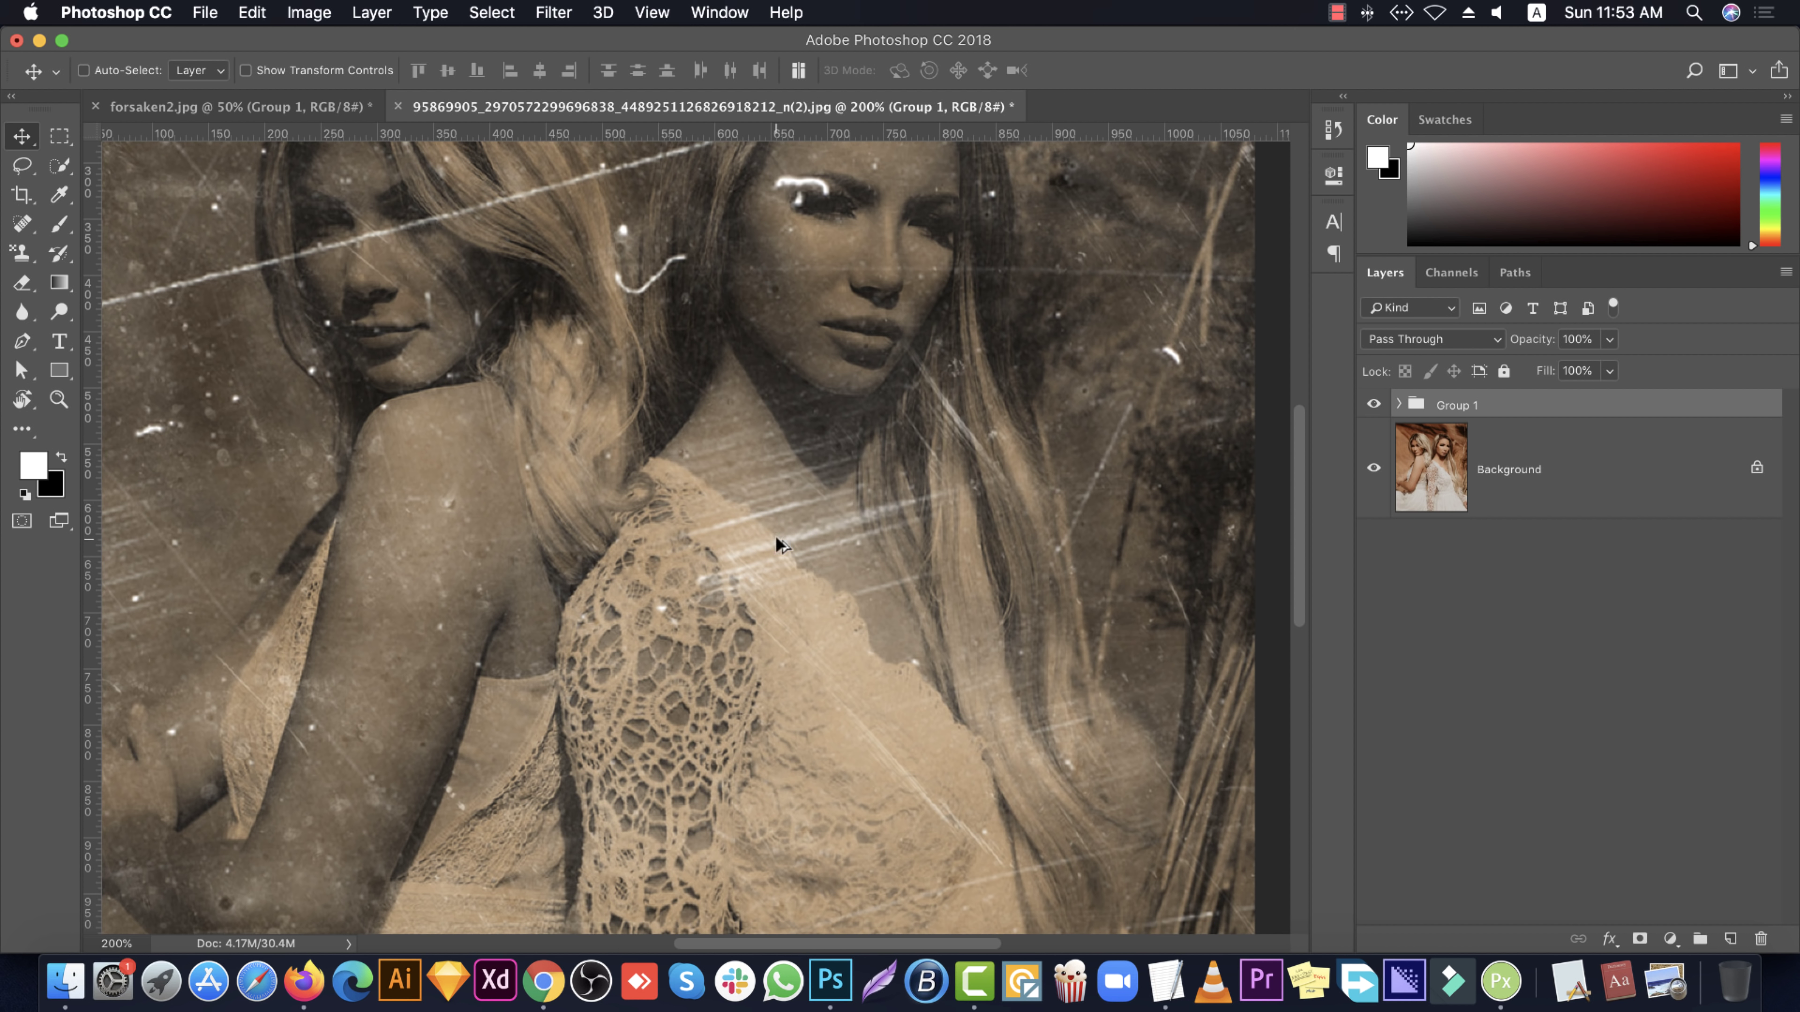
# Duplicate the Background layer and add a Black & White adjustment layer
pyautogui.press('super+minus')
pyautogui.press('super+minus')
pyautogui.click(1574, 494)
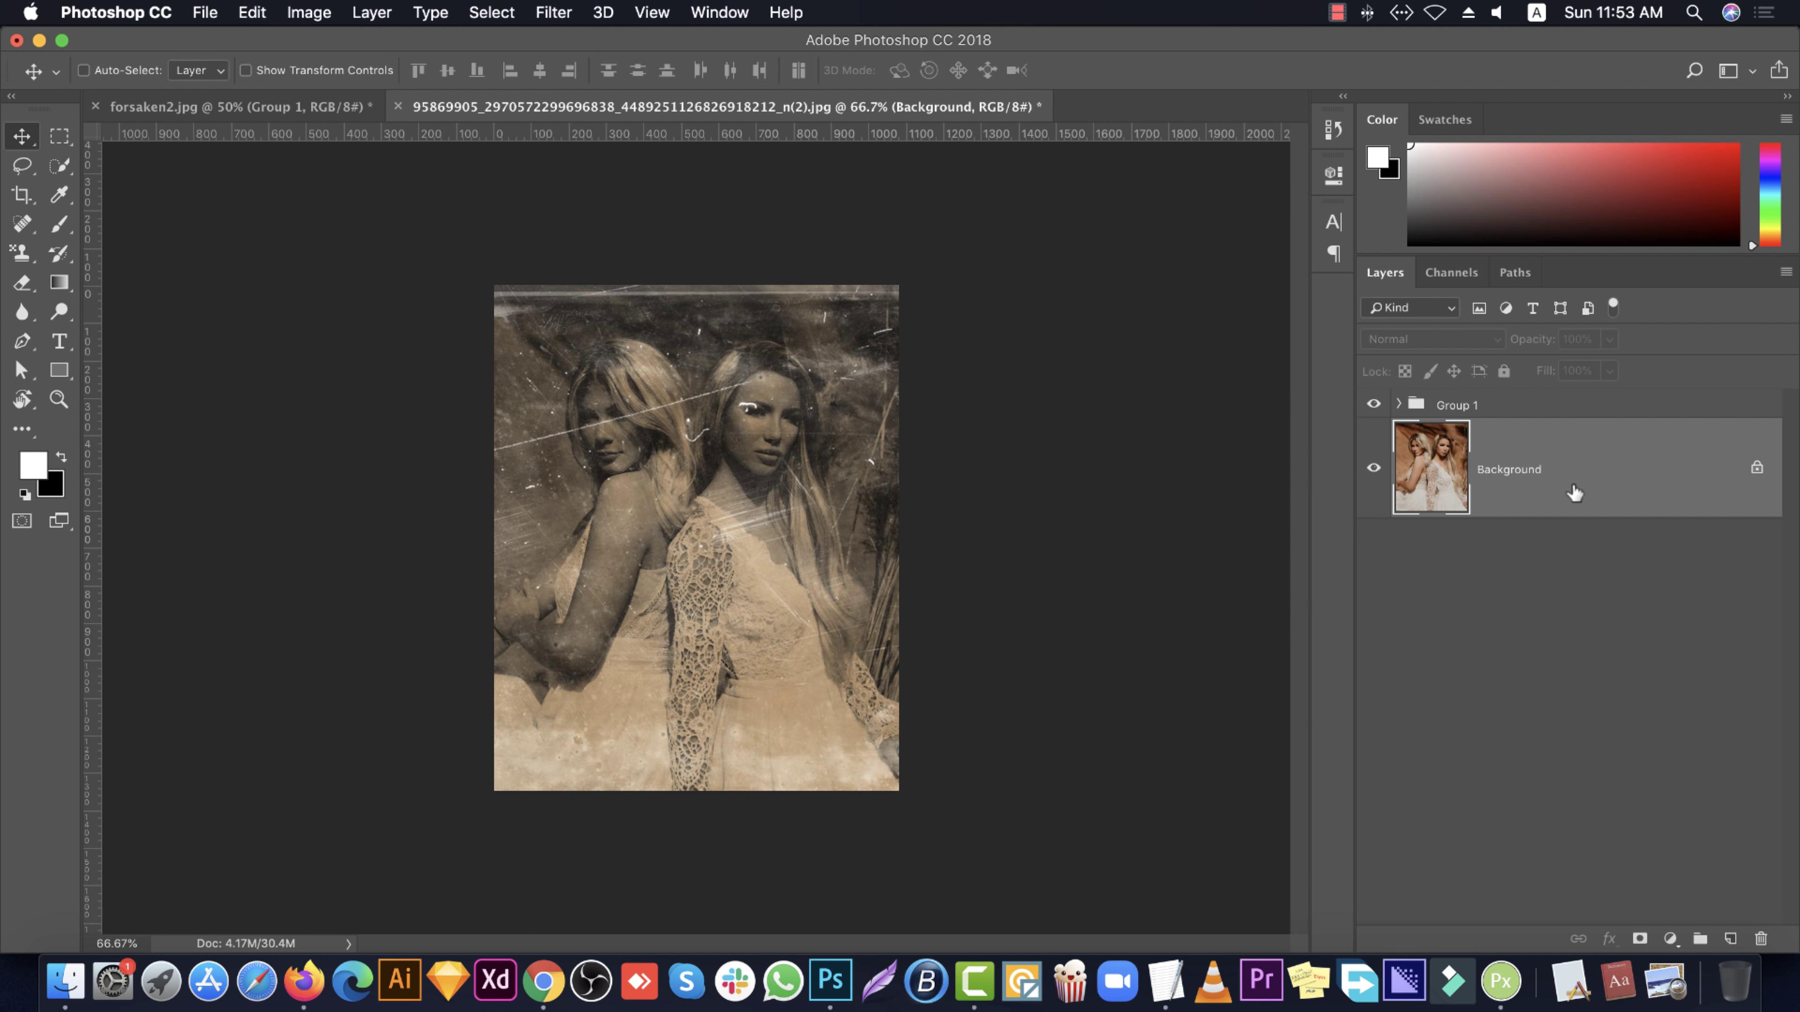
pyautogui.press('super+j')
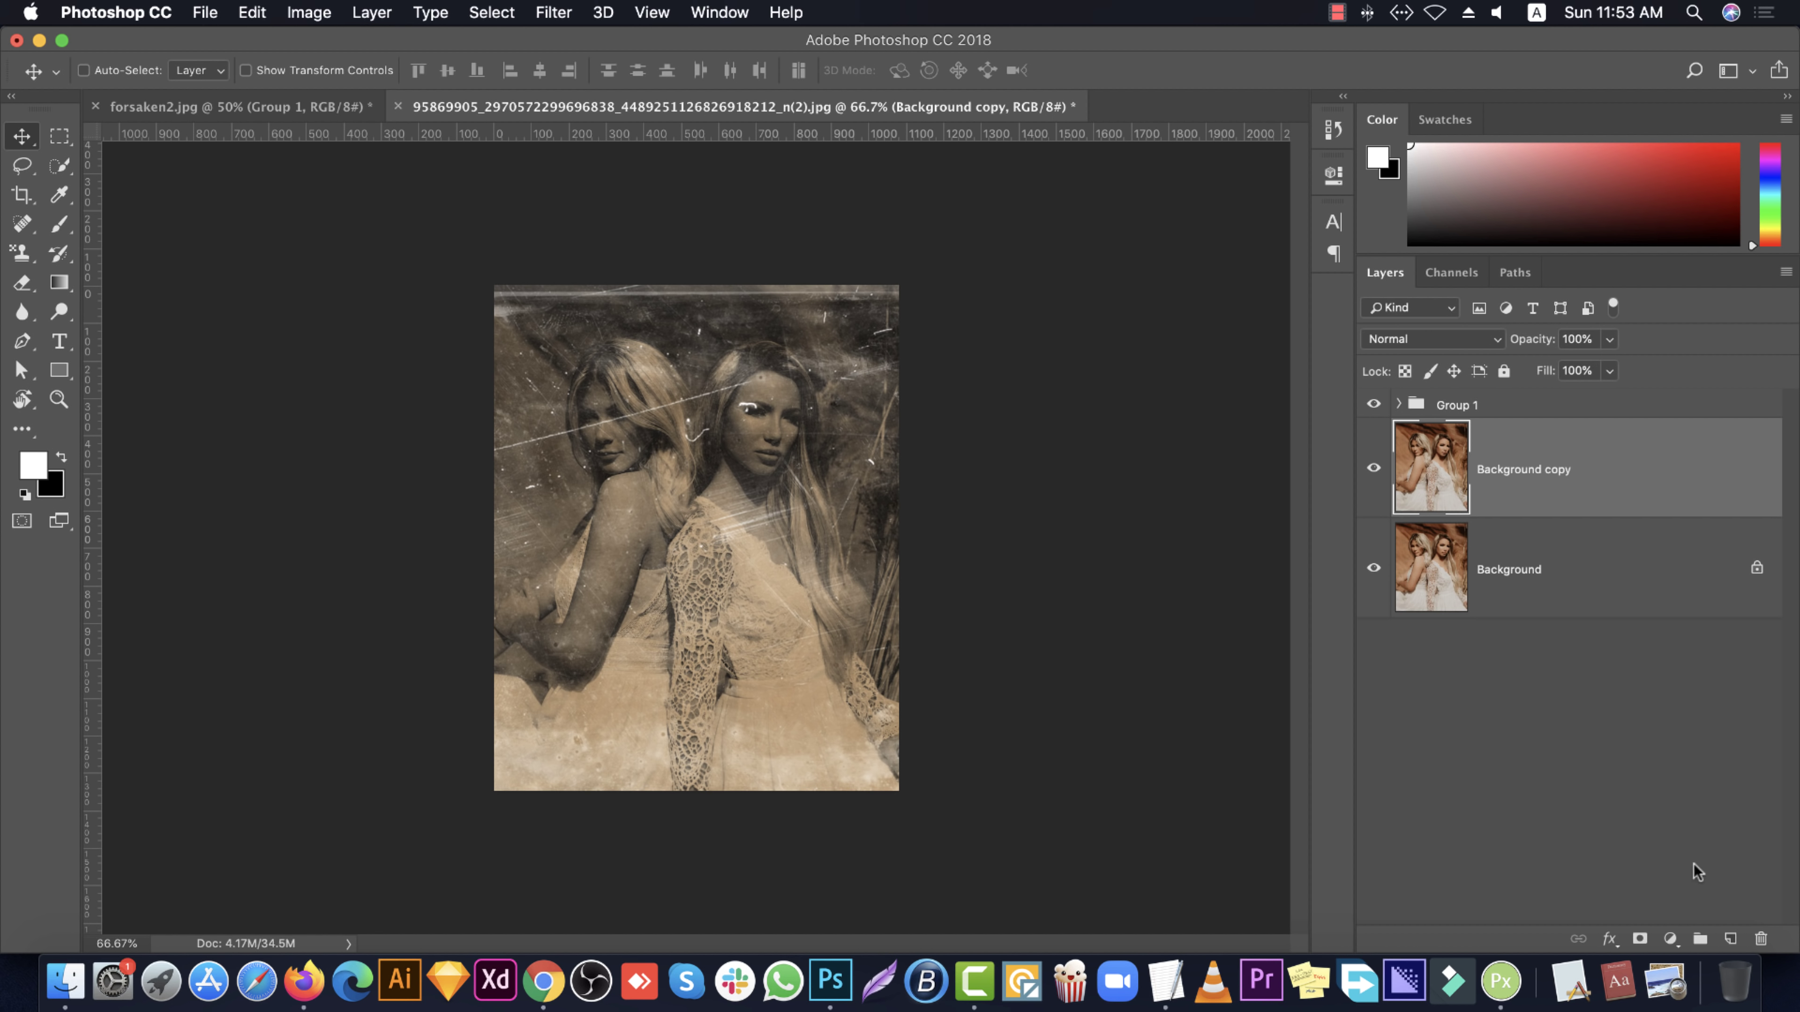
pyautogui.click(1670, 939)
pyautogui.click(1690, 729)
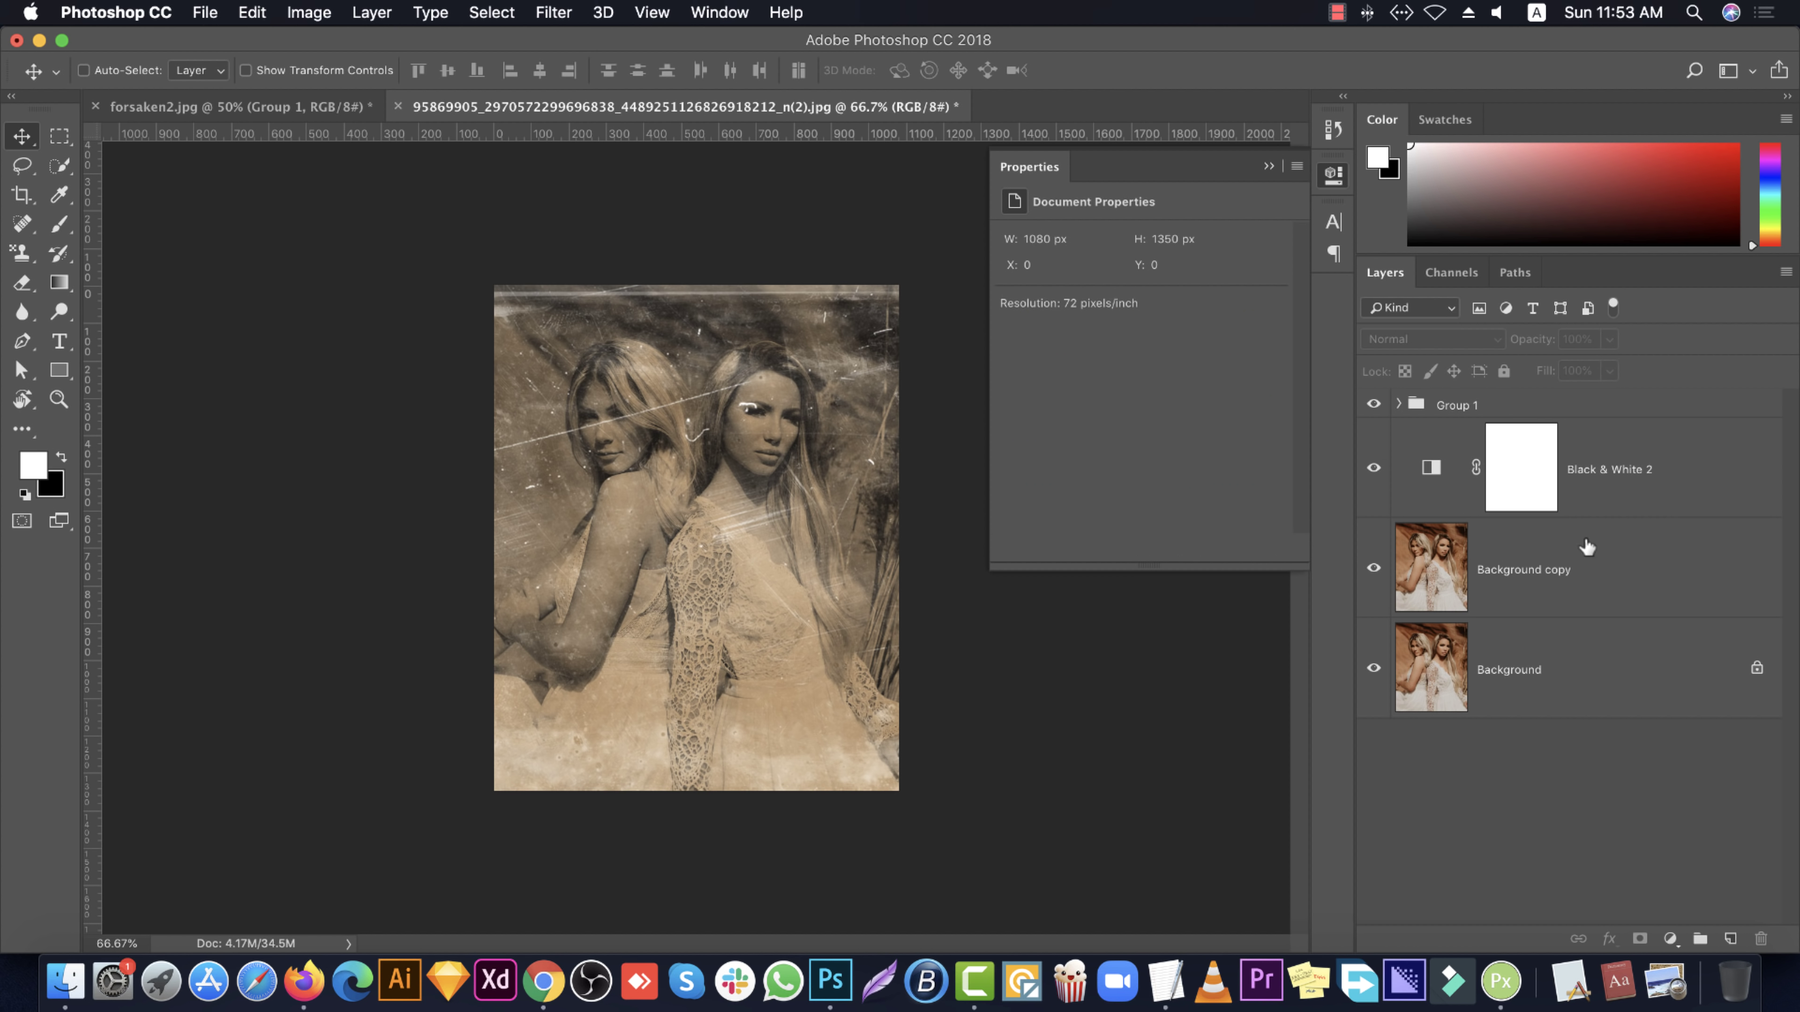
pyautogui.click(1595, 774)
pyautogui.click(1592, 482)
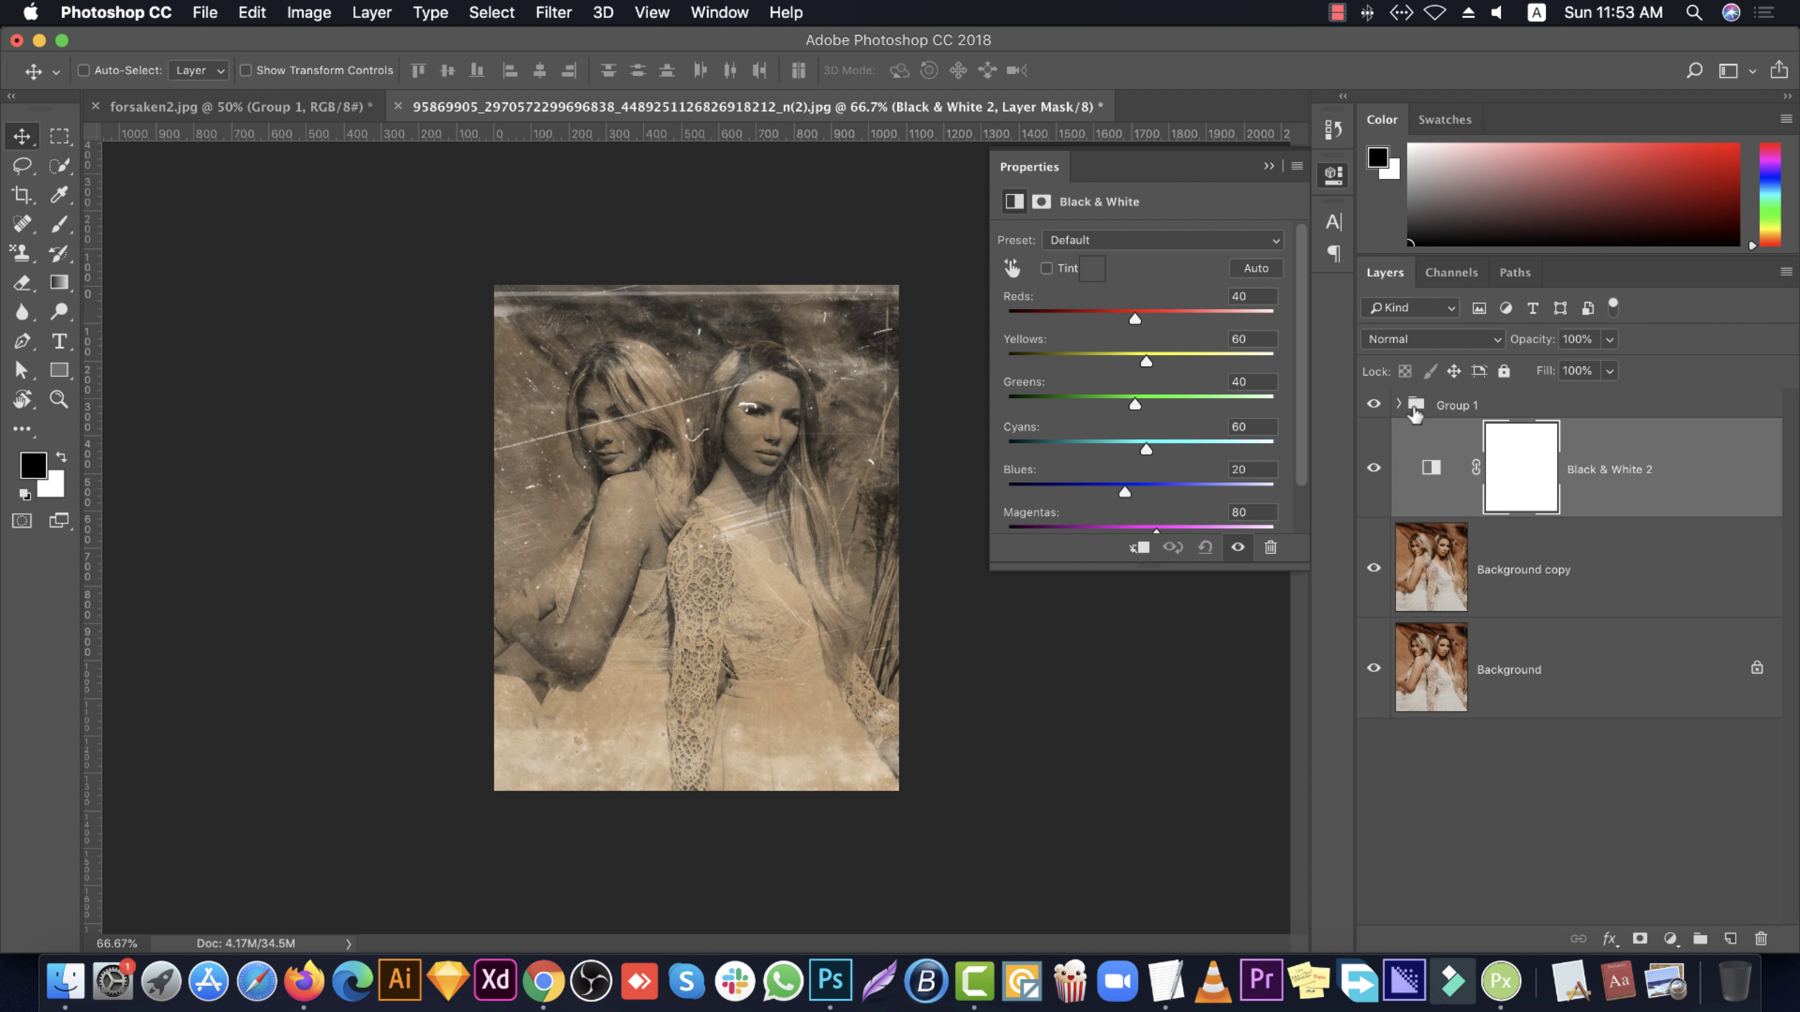
# Set Group 1's Levels 1 to 22, 0.70, 238 and collapse the group
pyautogui.click(1398, 404)
pyautogui.scroll(-3, 1565, 644)
pyautogui.scroll(-2, 1623, 681)
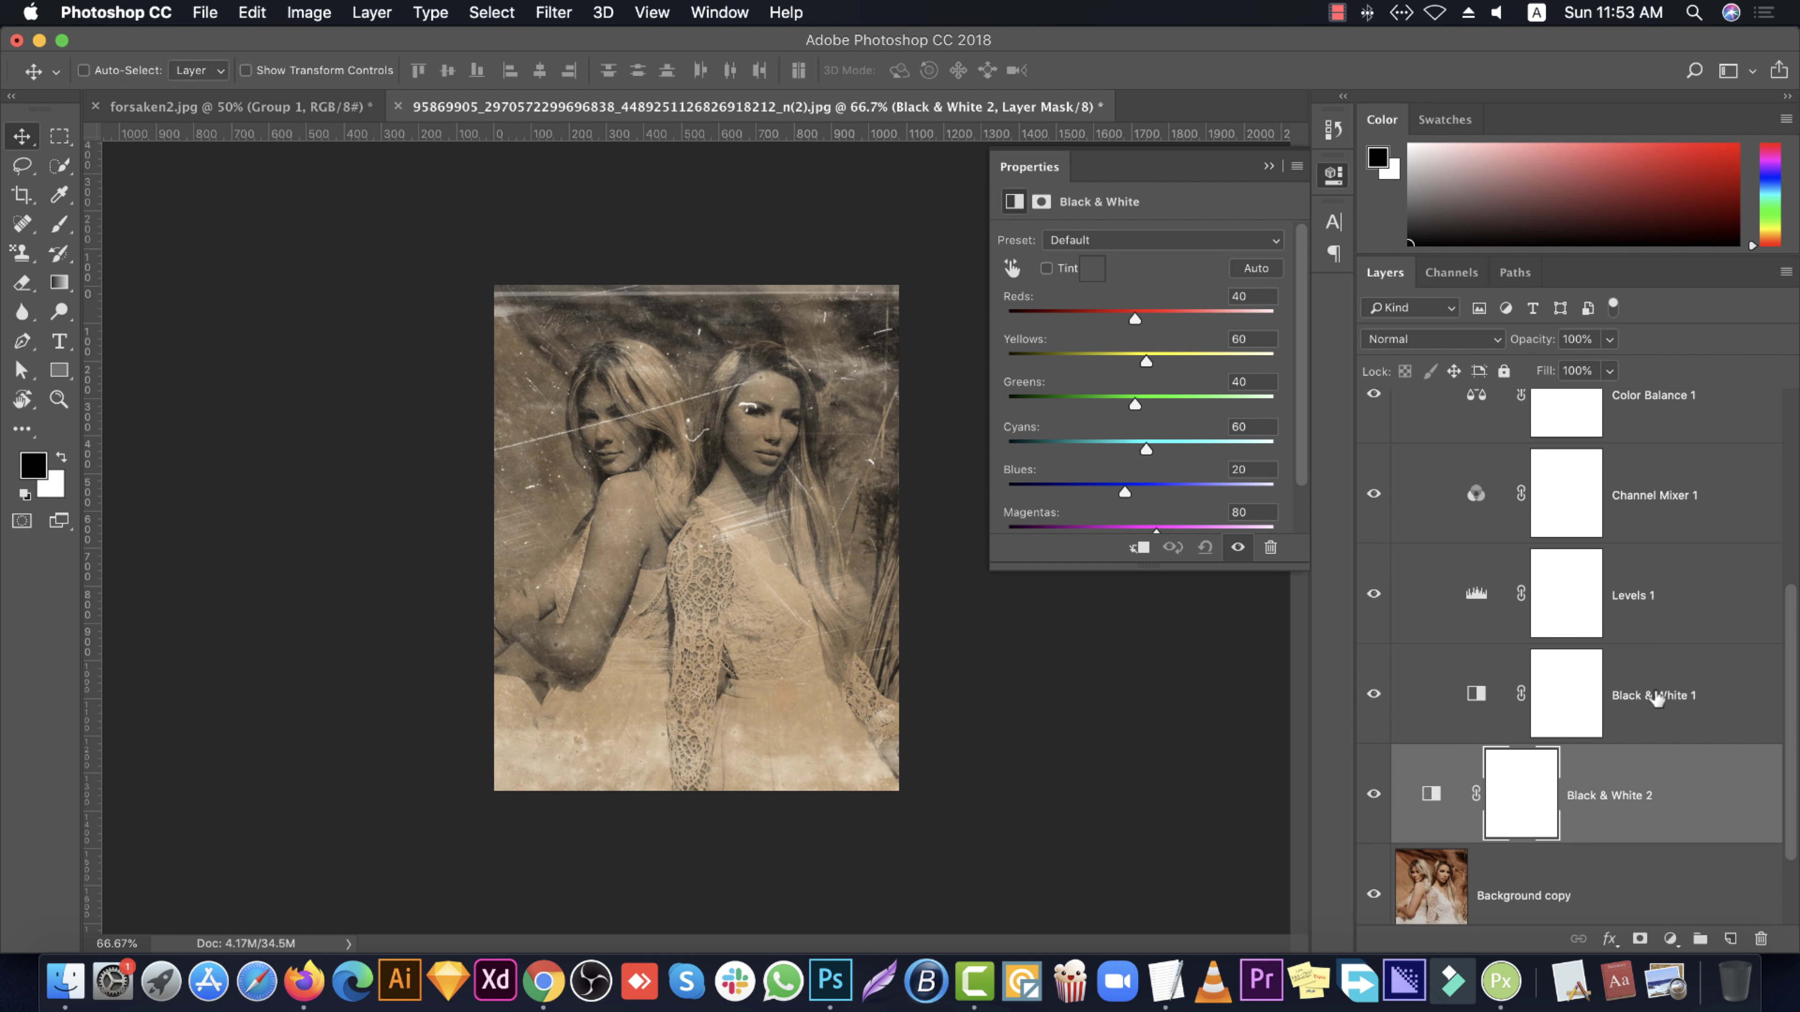
pyautogui.click(1513, 602)
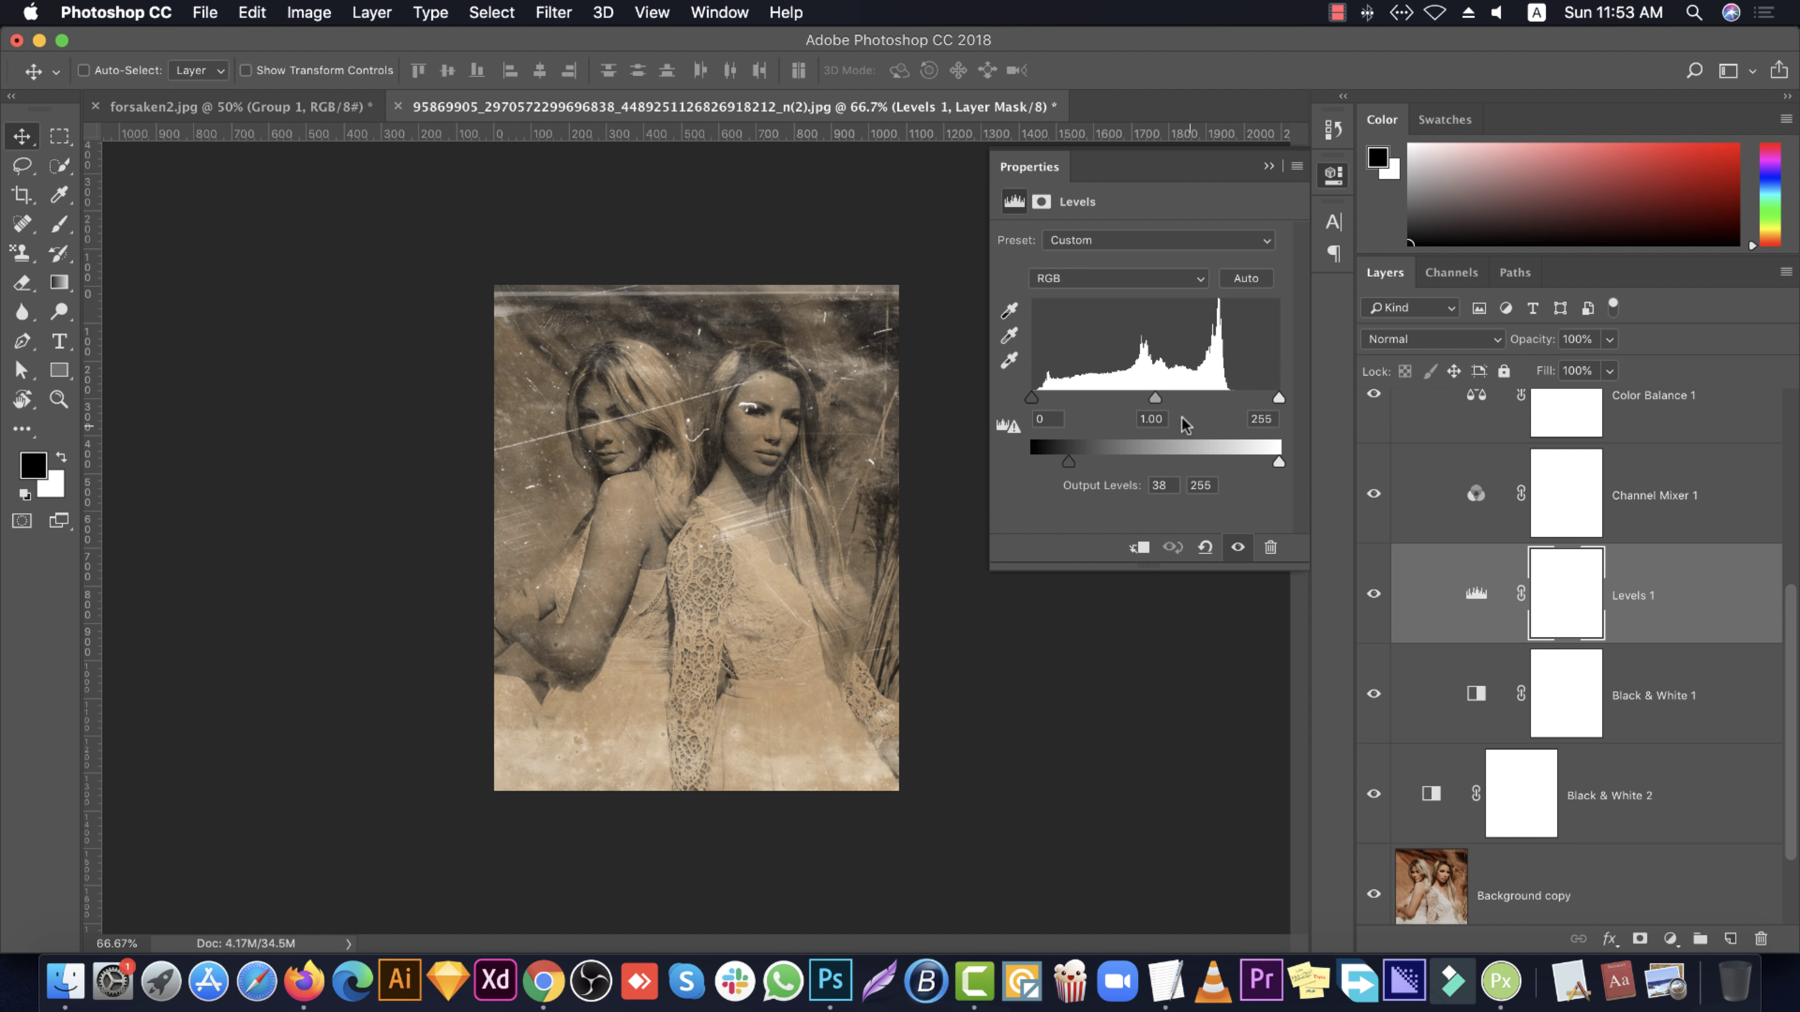
pyautogui.moveTo(1153, 398); pyautogui.dragTo(1194, 399)
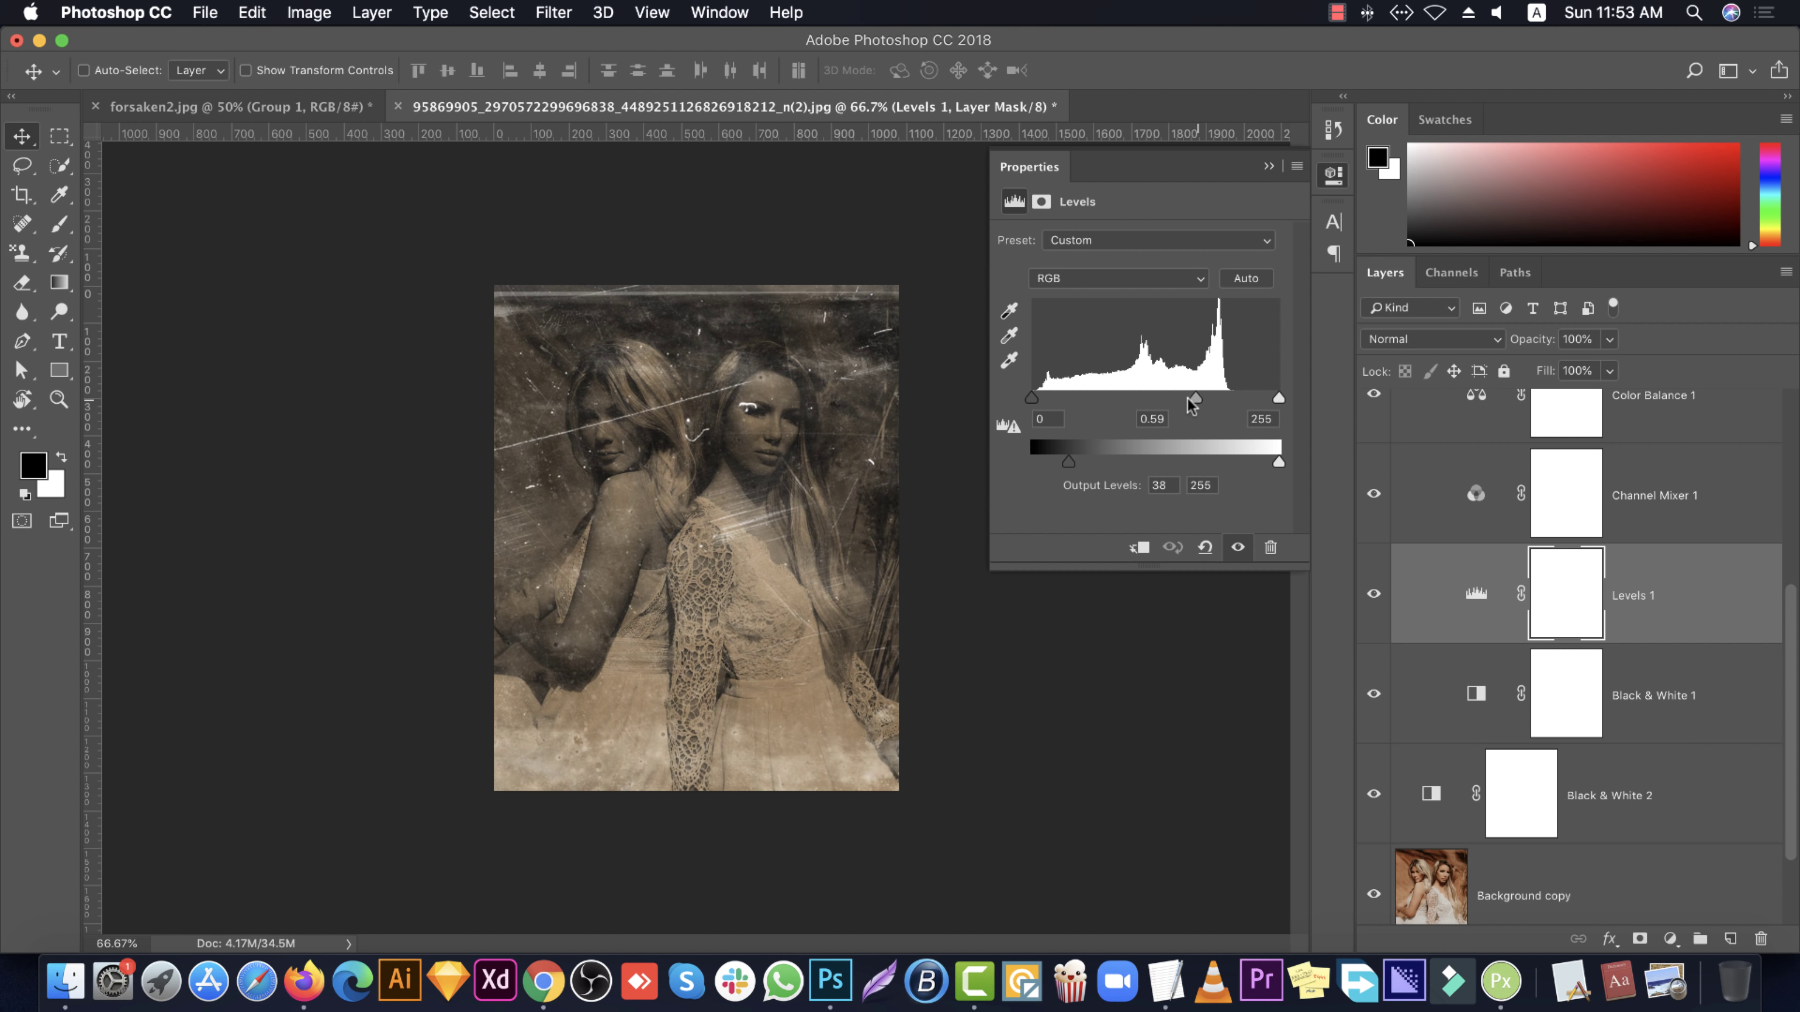
pyautogui.moveTo(1032, 398); pyautogui.dragTo(1054, 404)
pyautogui.moveTo(1279, 399); pyautogui.dragTo(1262, 400)
pyautogui.scroll(3, 1438, 426)
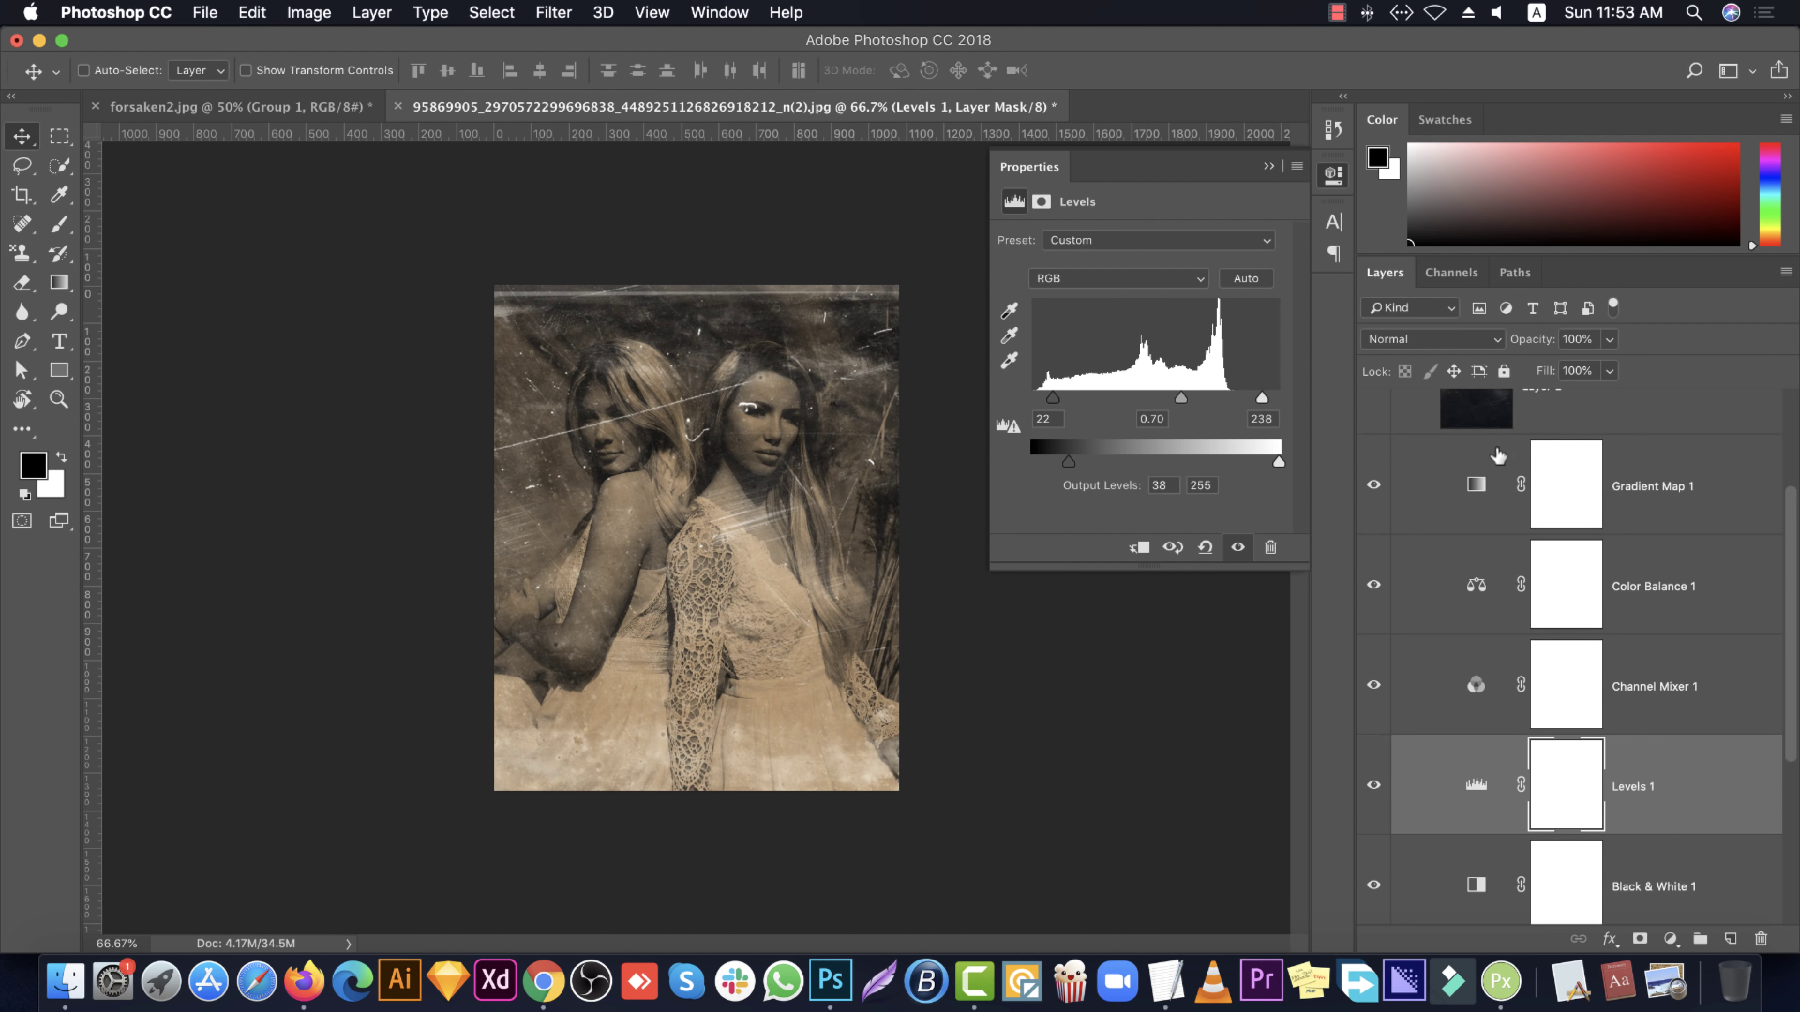
pyautogui.scroll(3, 1452, 461)
pyautogui.click(1398, 404)
pyautogui.click(1333, 186)
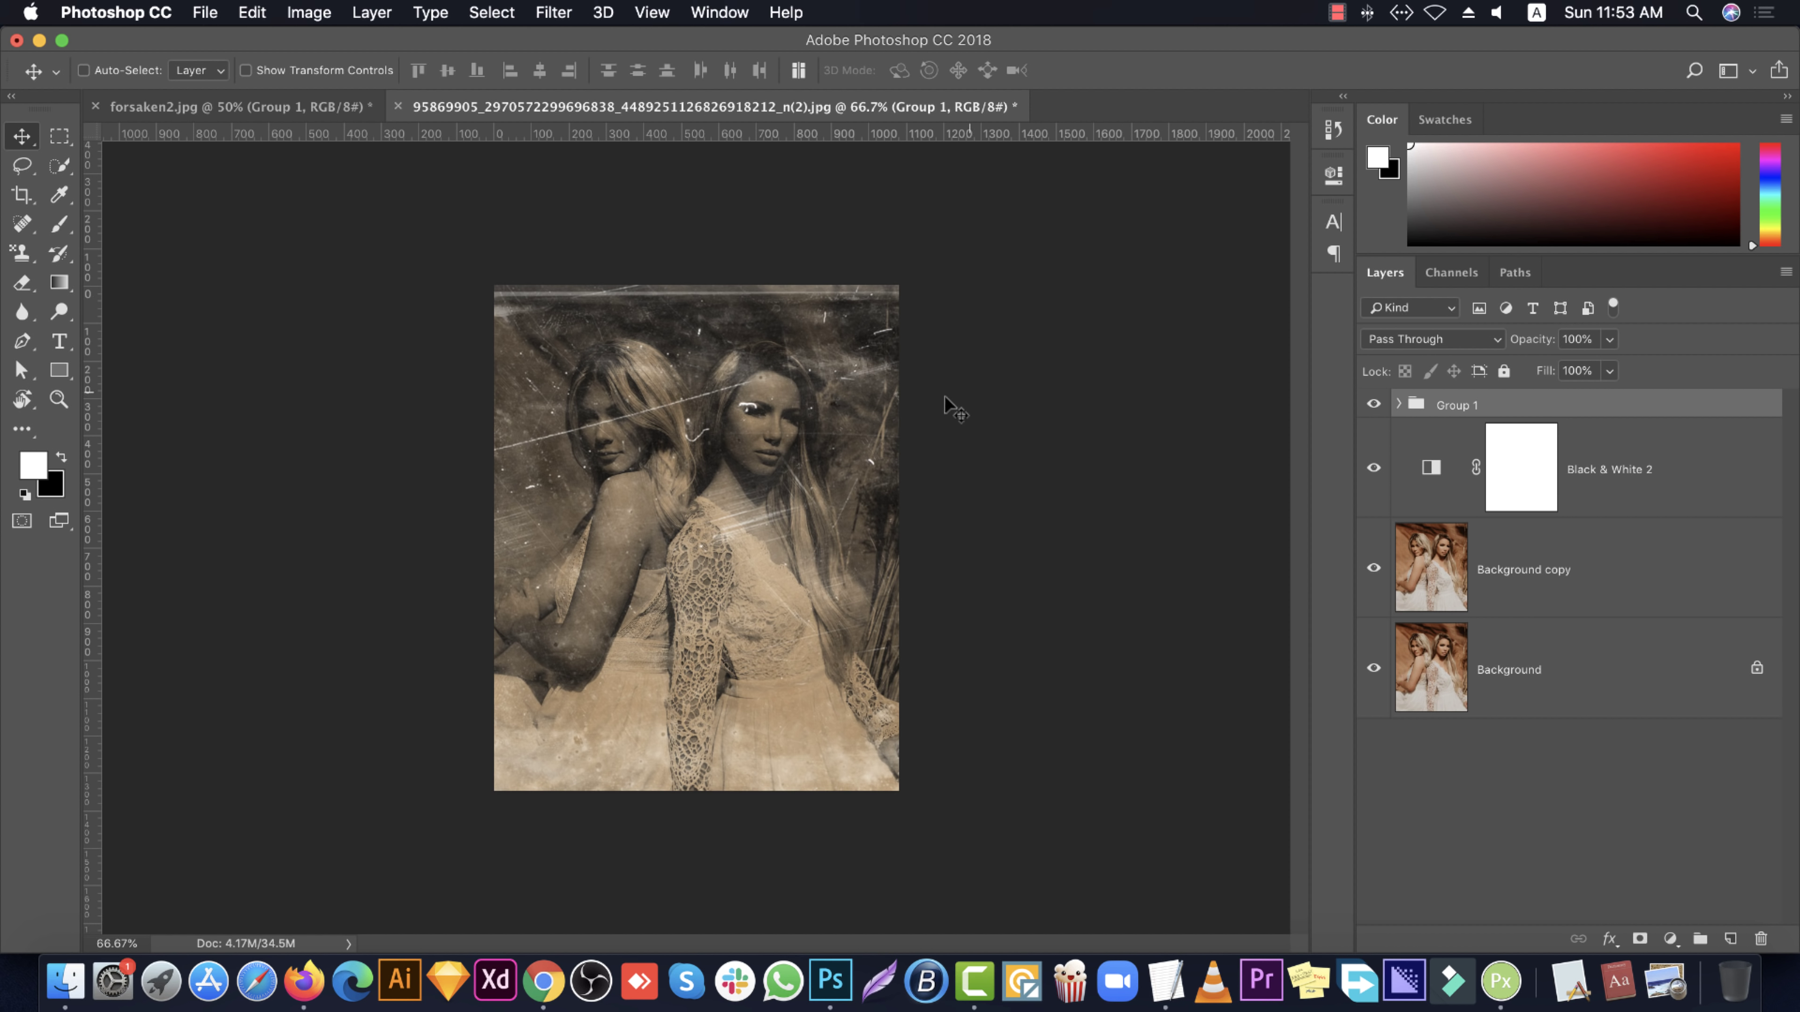
# Zoom to 100% and back out, then return to the forsaken2.jpg document
pyautogui.press('super+1')
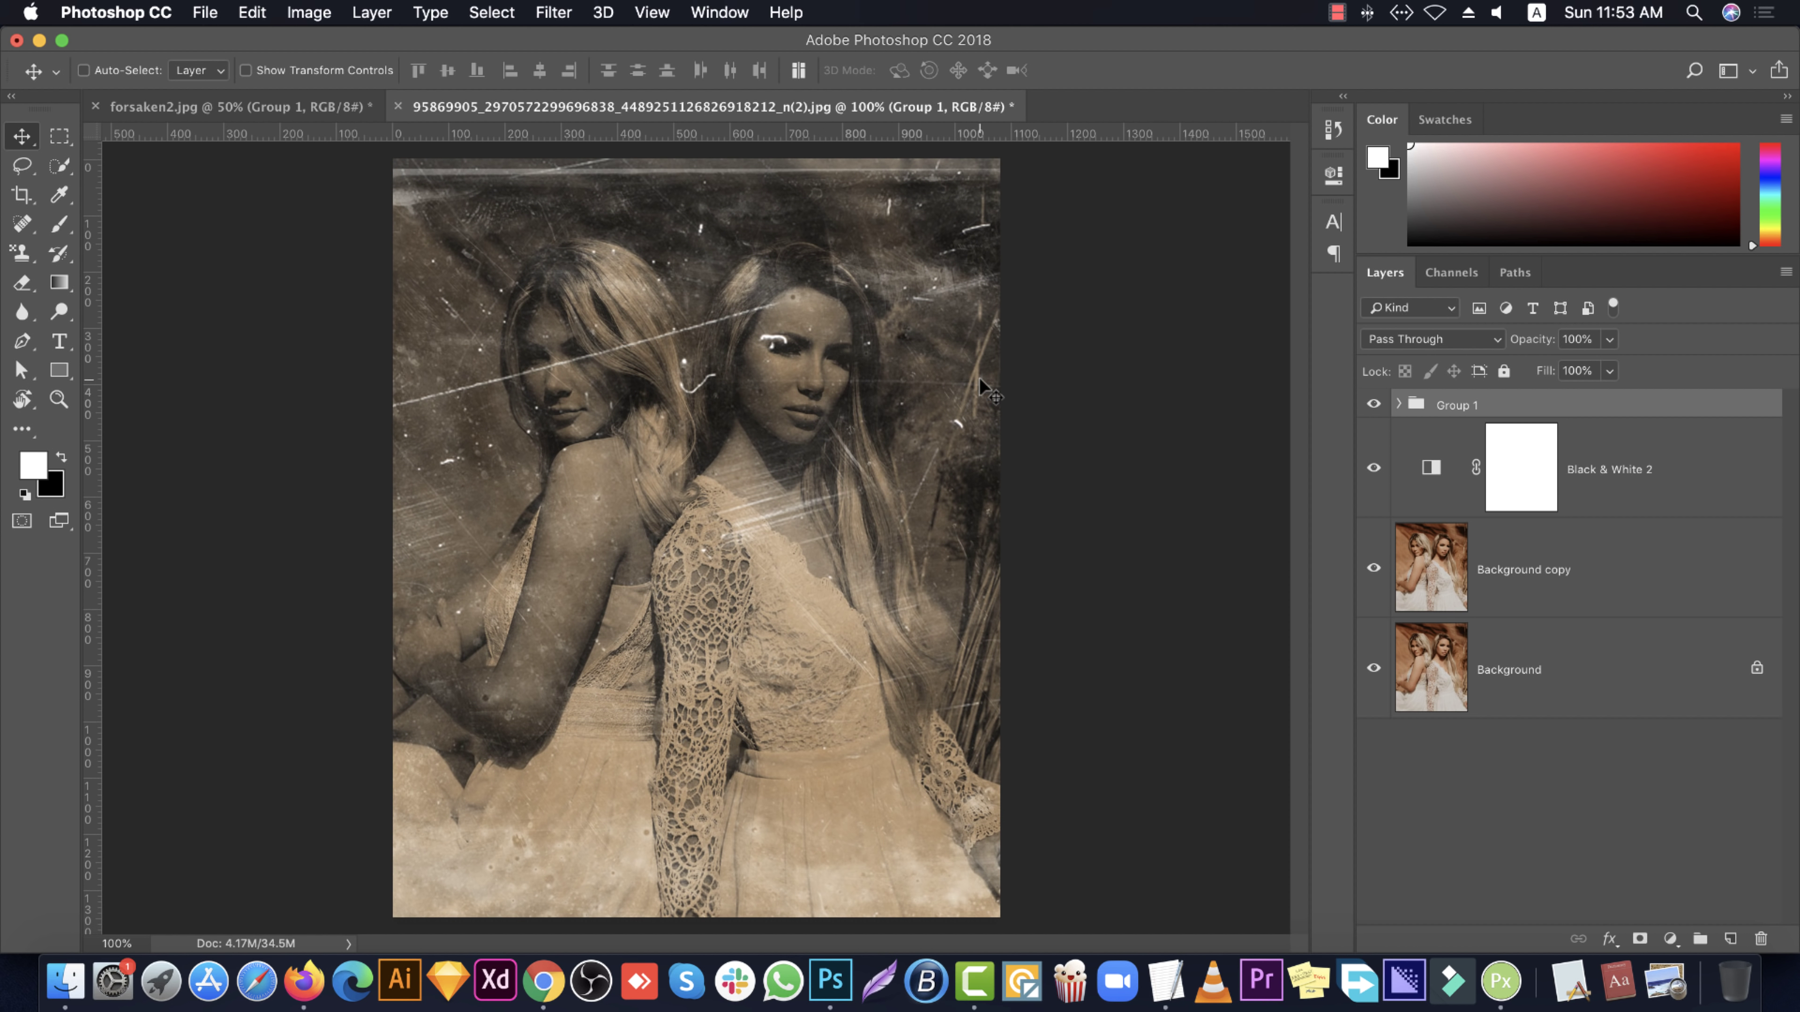
pyautogui.press('super+minus')
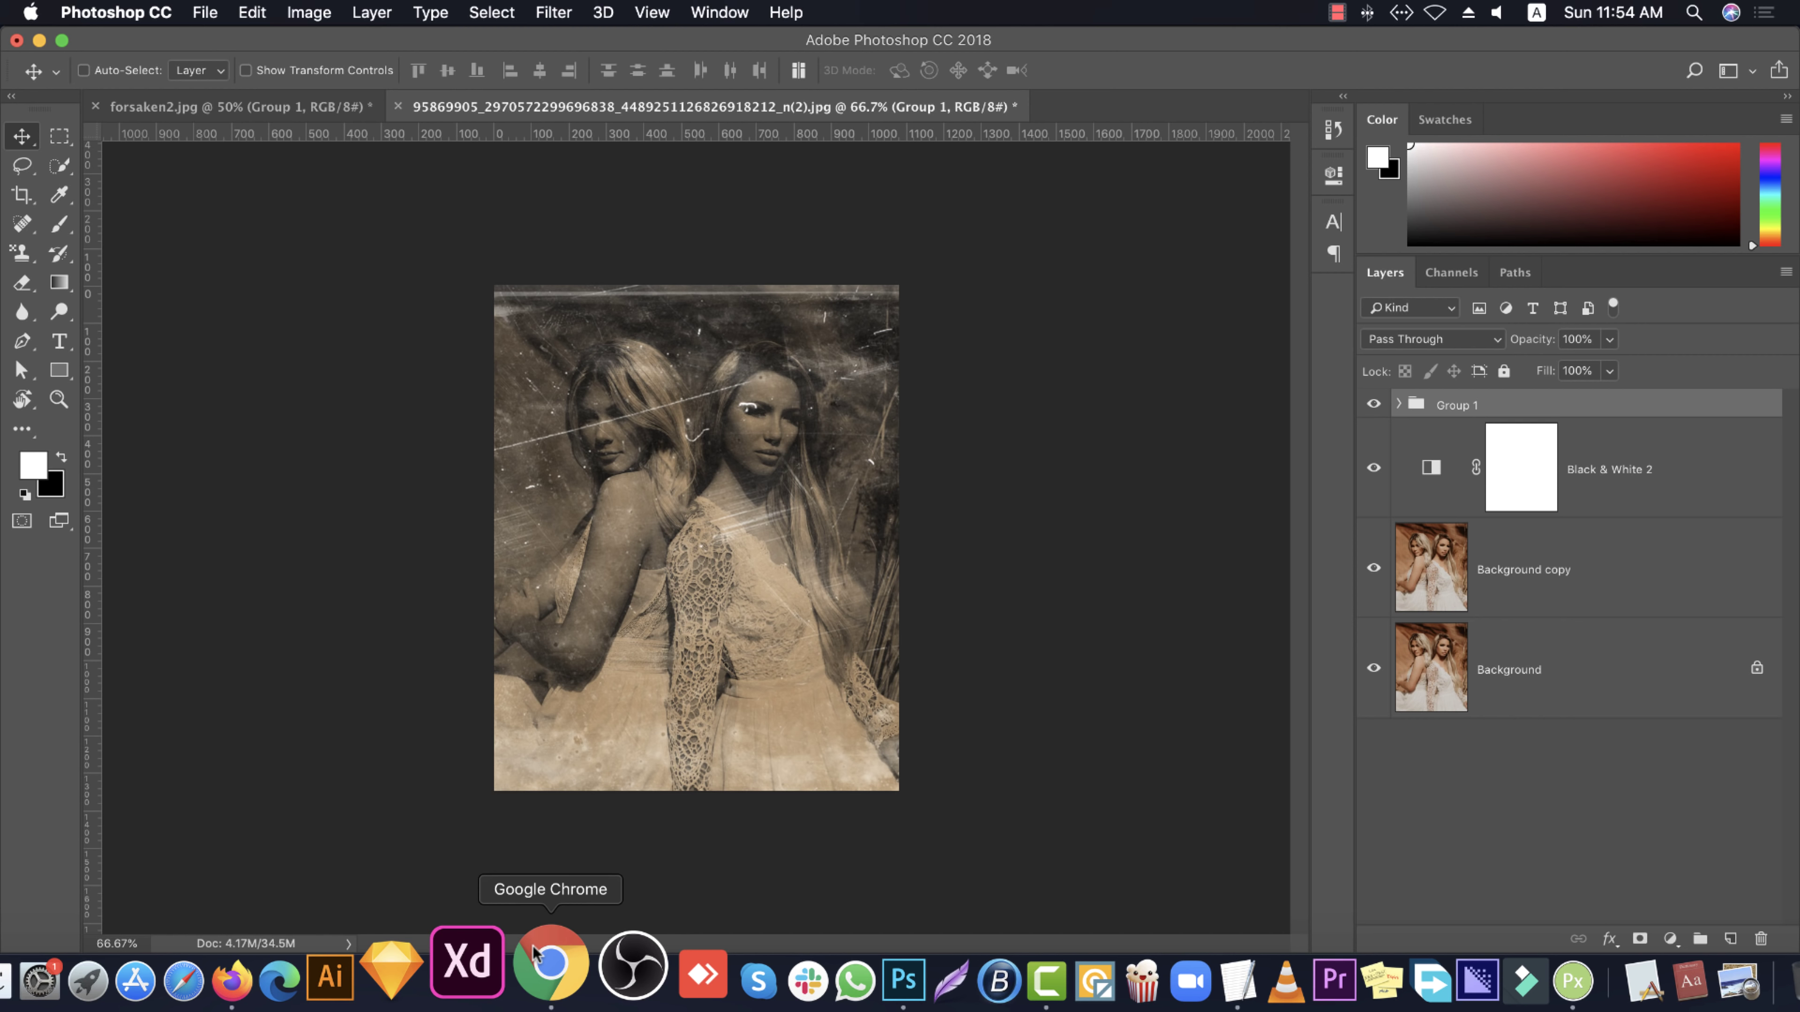
pyautogui.click(310, 108)
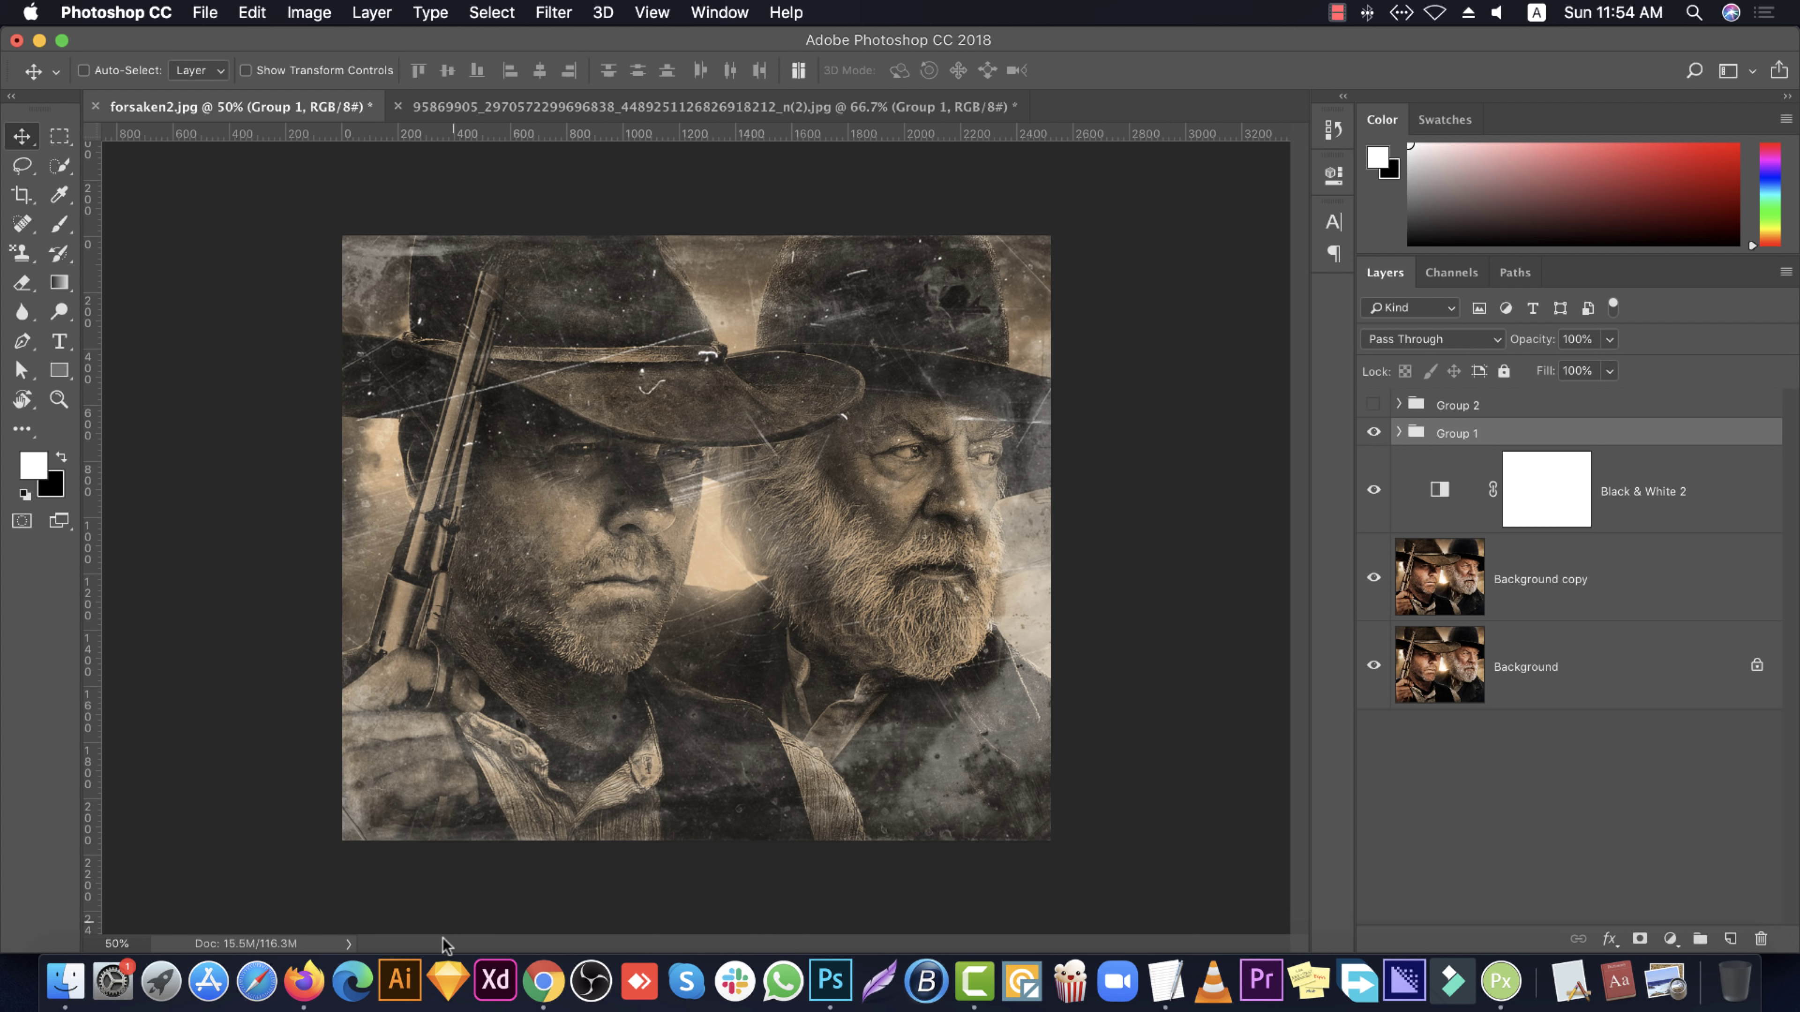
# Bring up the computer-tutorial YouTube channel tab in Chrome and reload it
pyautogui.click(547, 973)
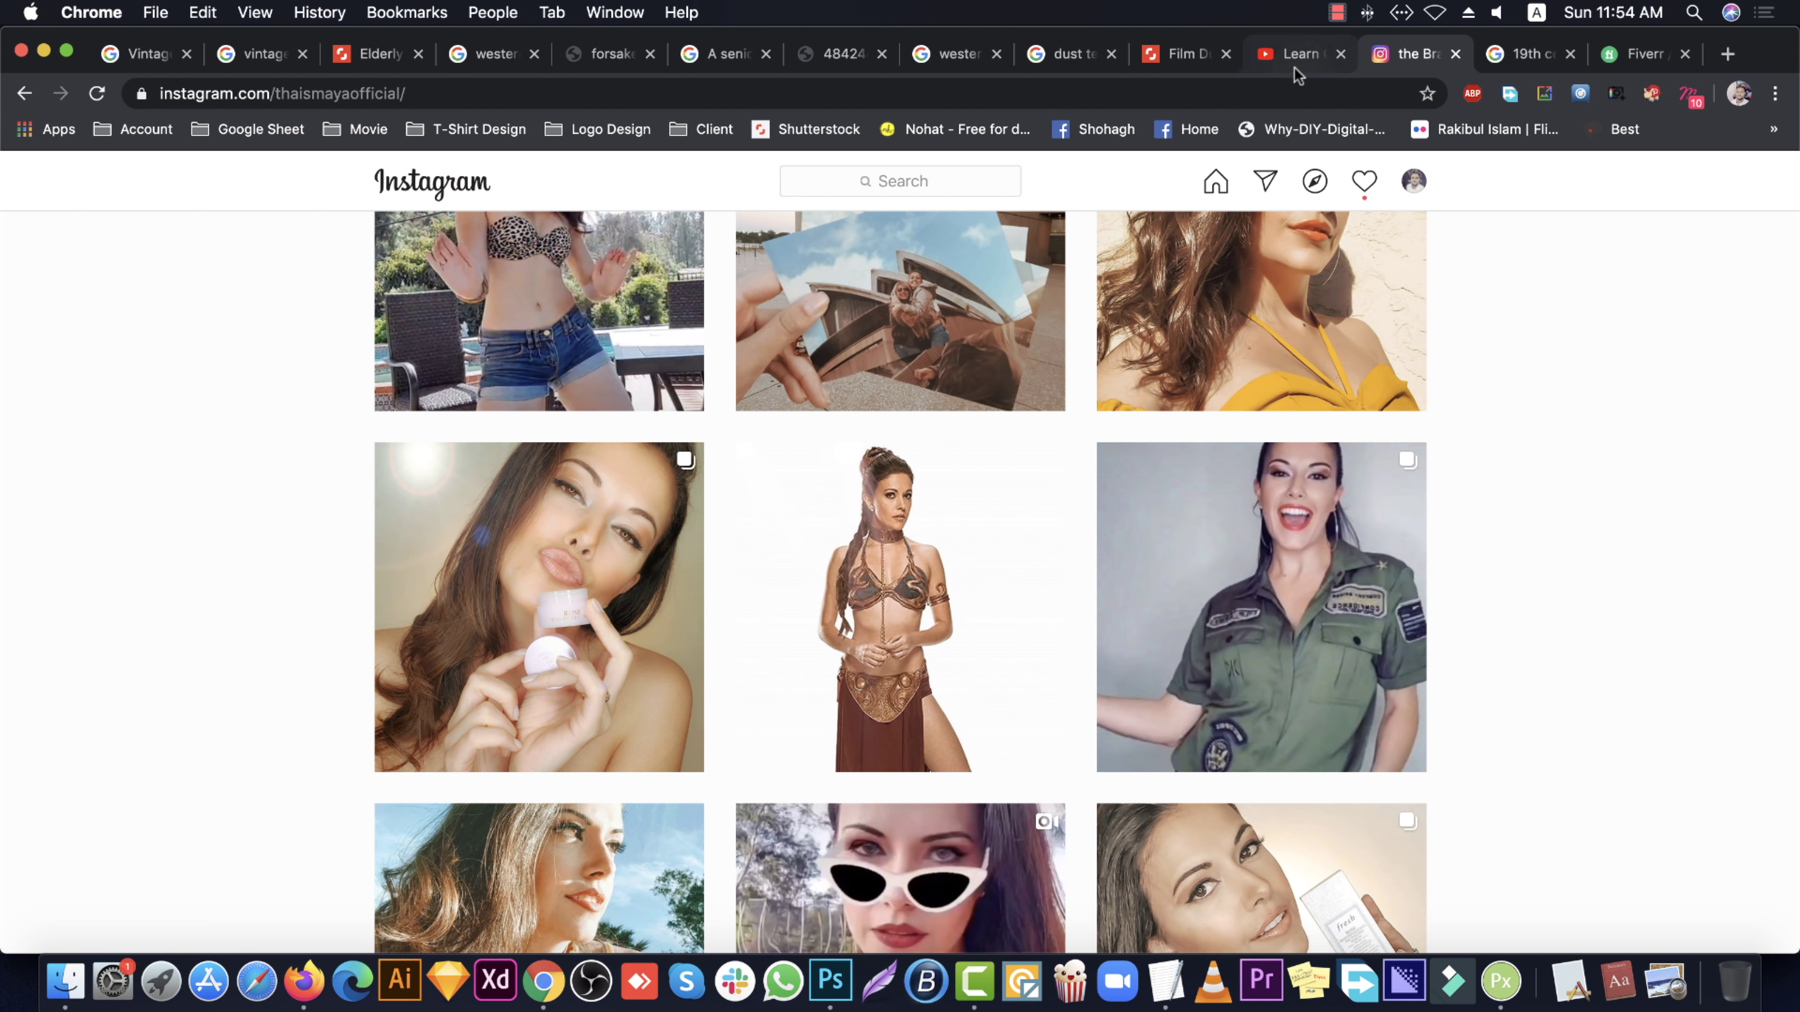
pyautogui.click(1279, 56)
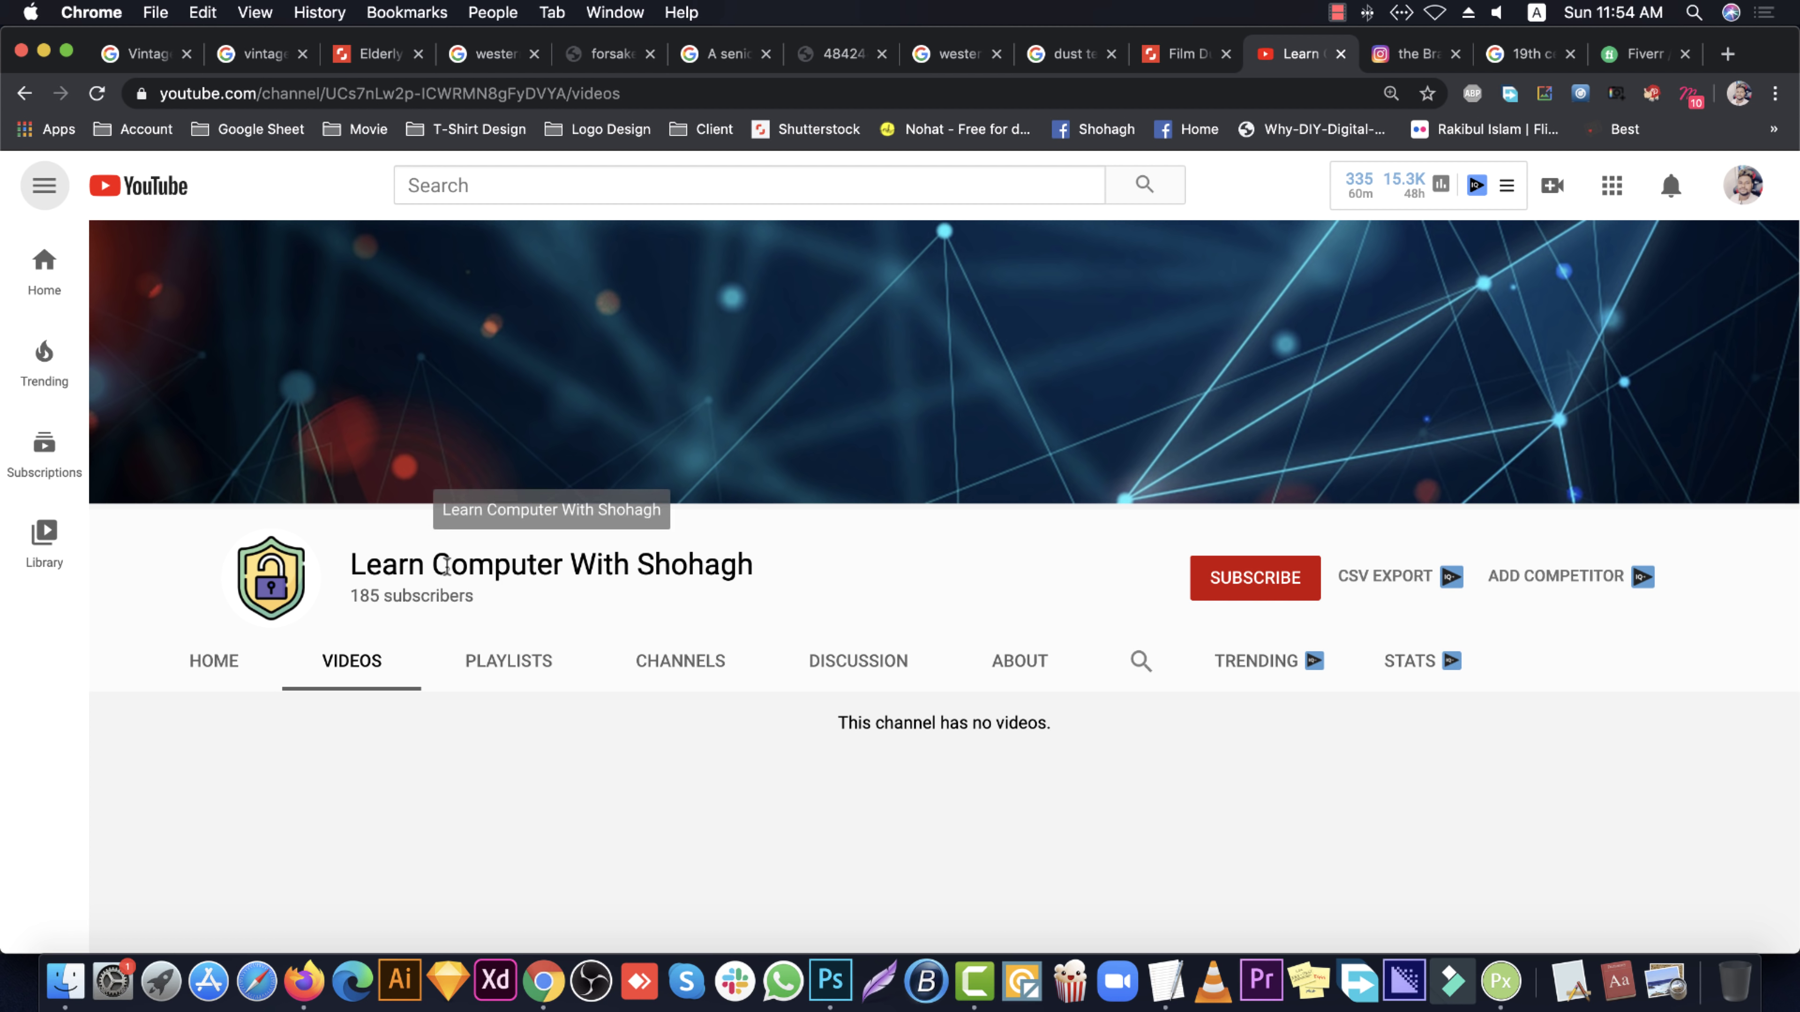
pyautogui.click(98, 94)
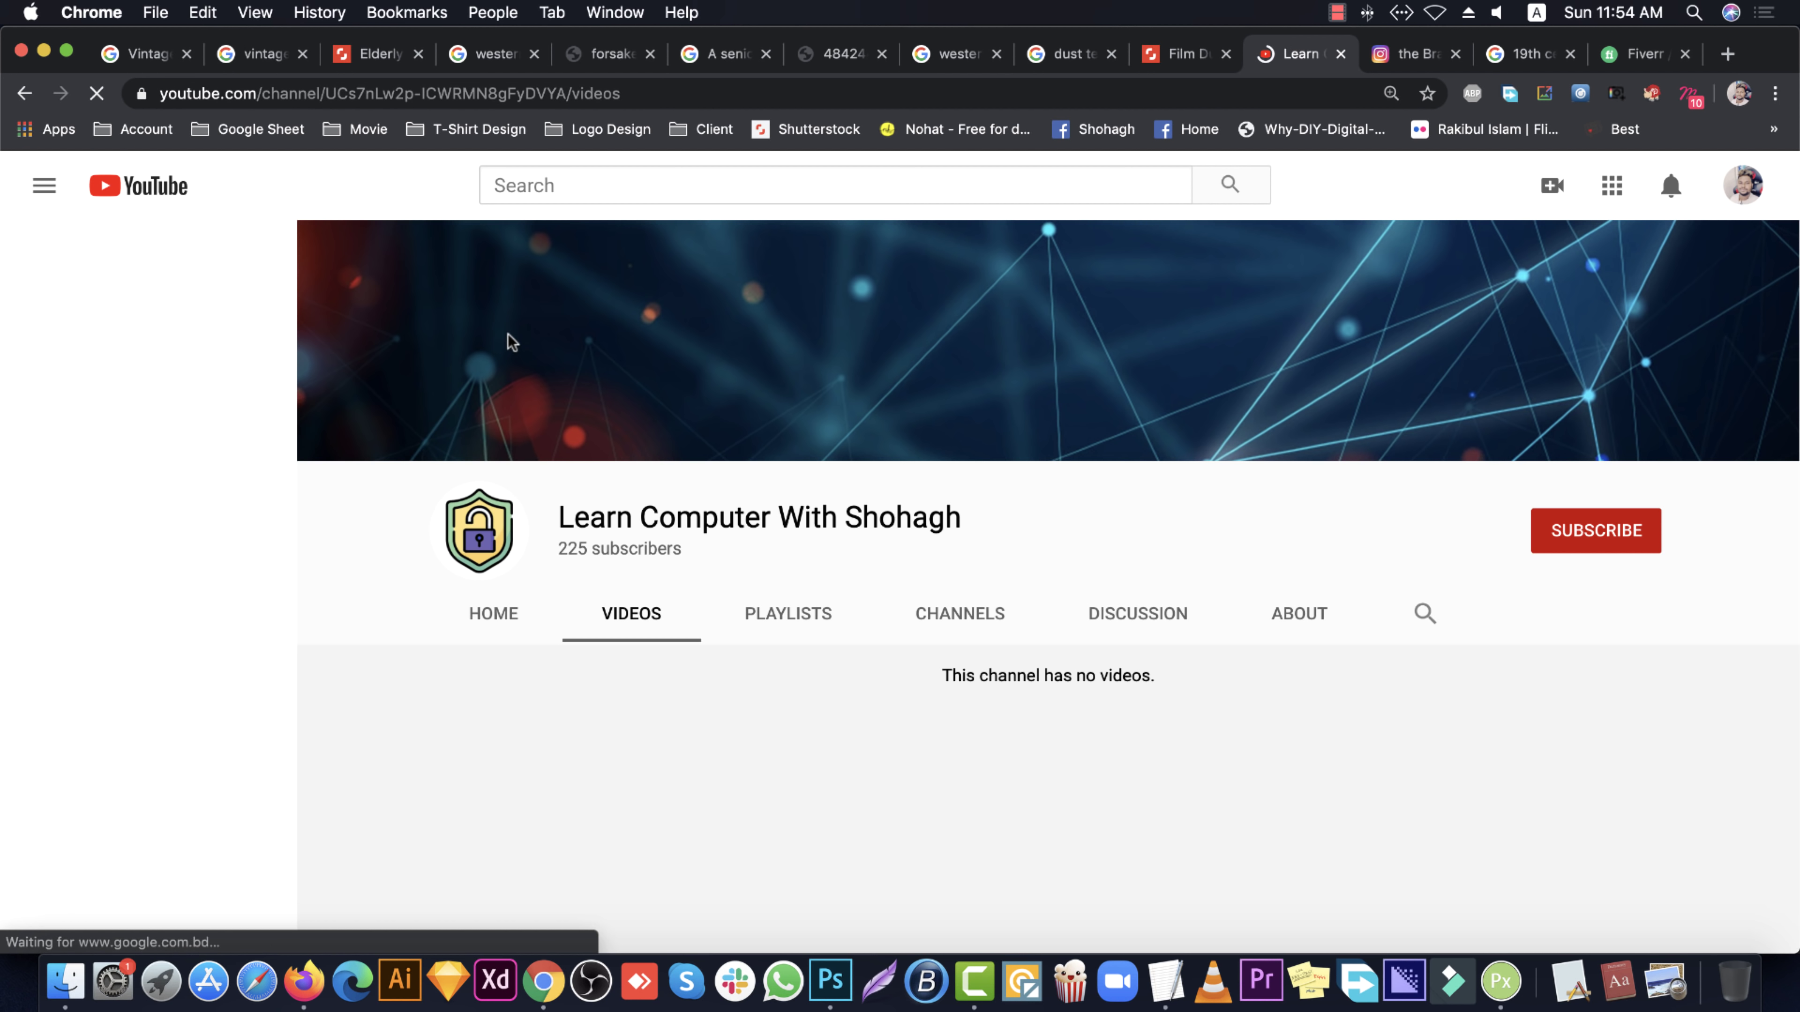
pyautogui.click(44, 186)
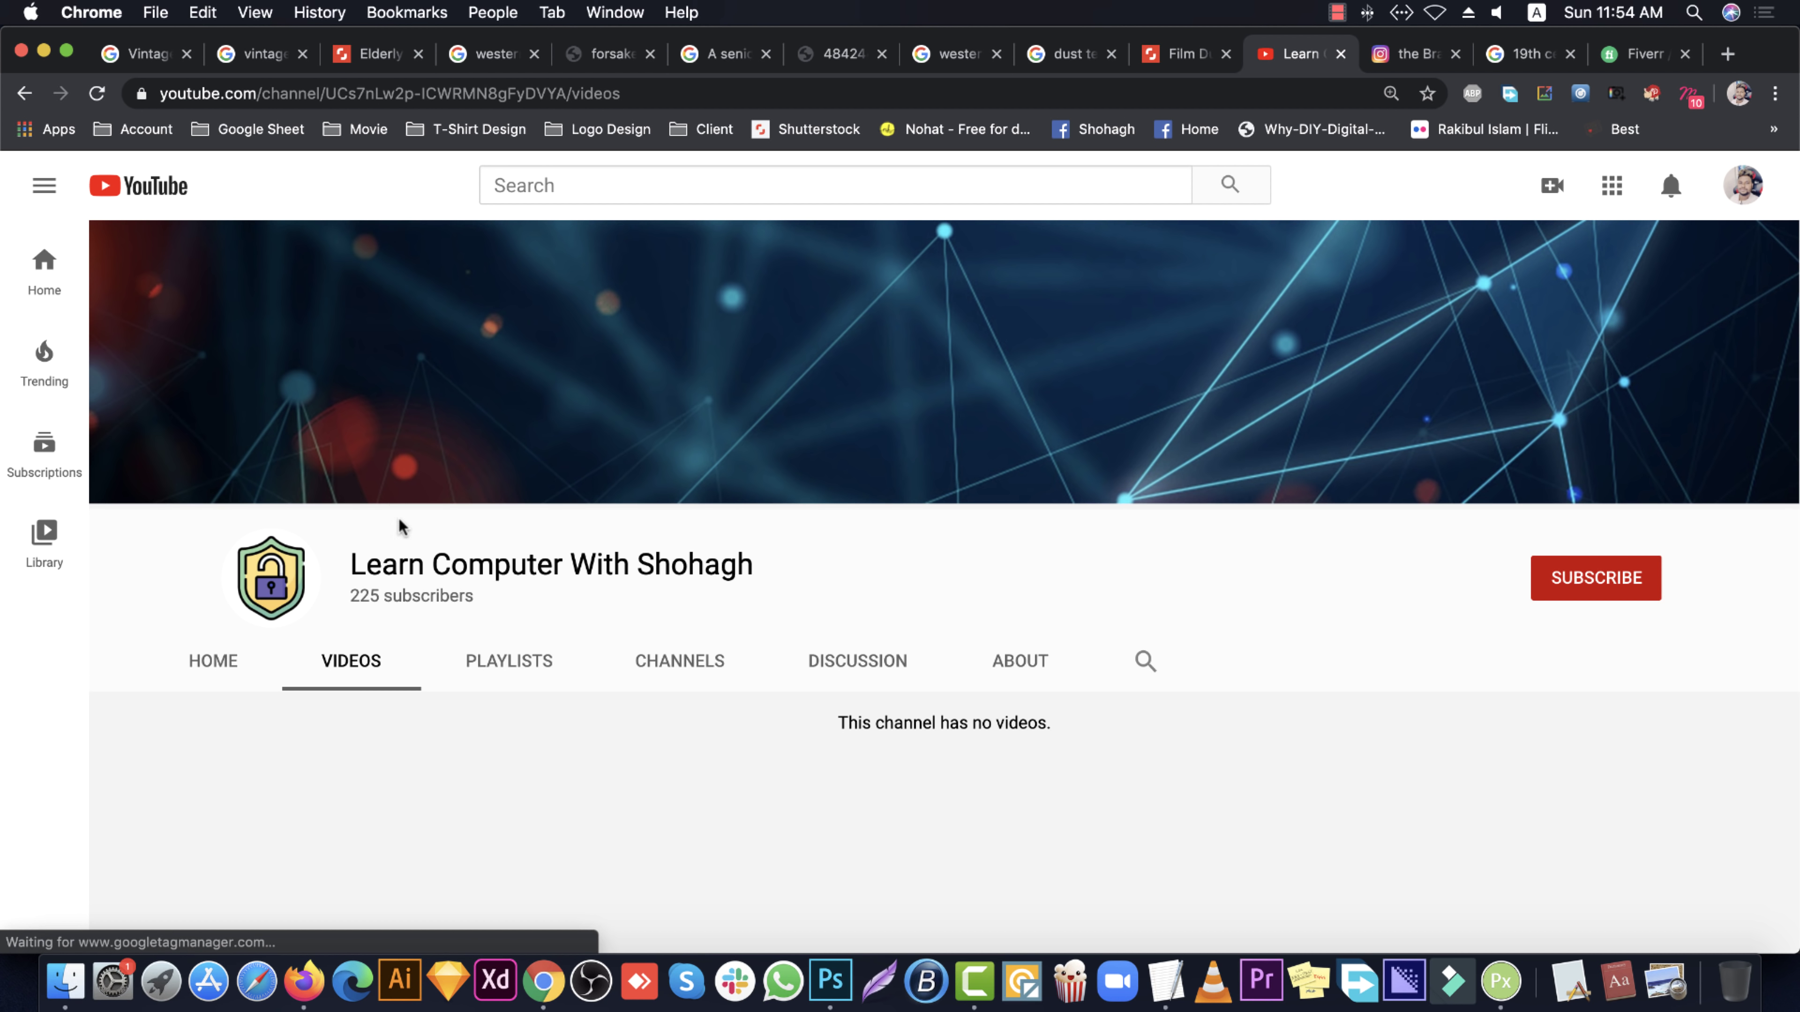
pyautogui.moveTo(353, 564); pyautogui.dragTo(784, 571)
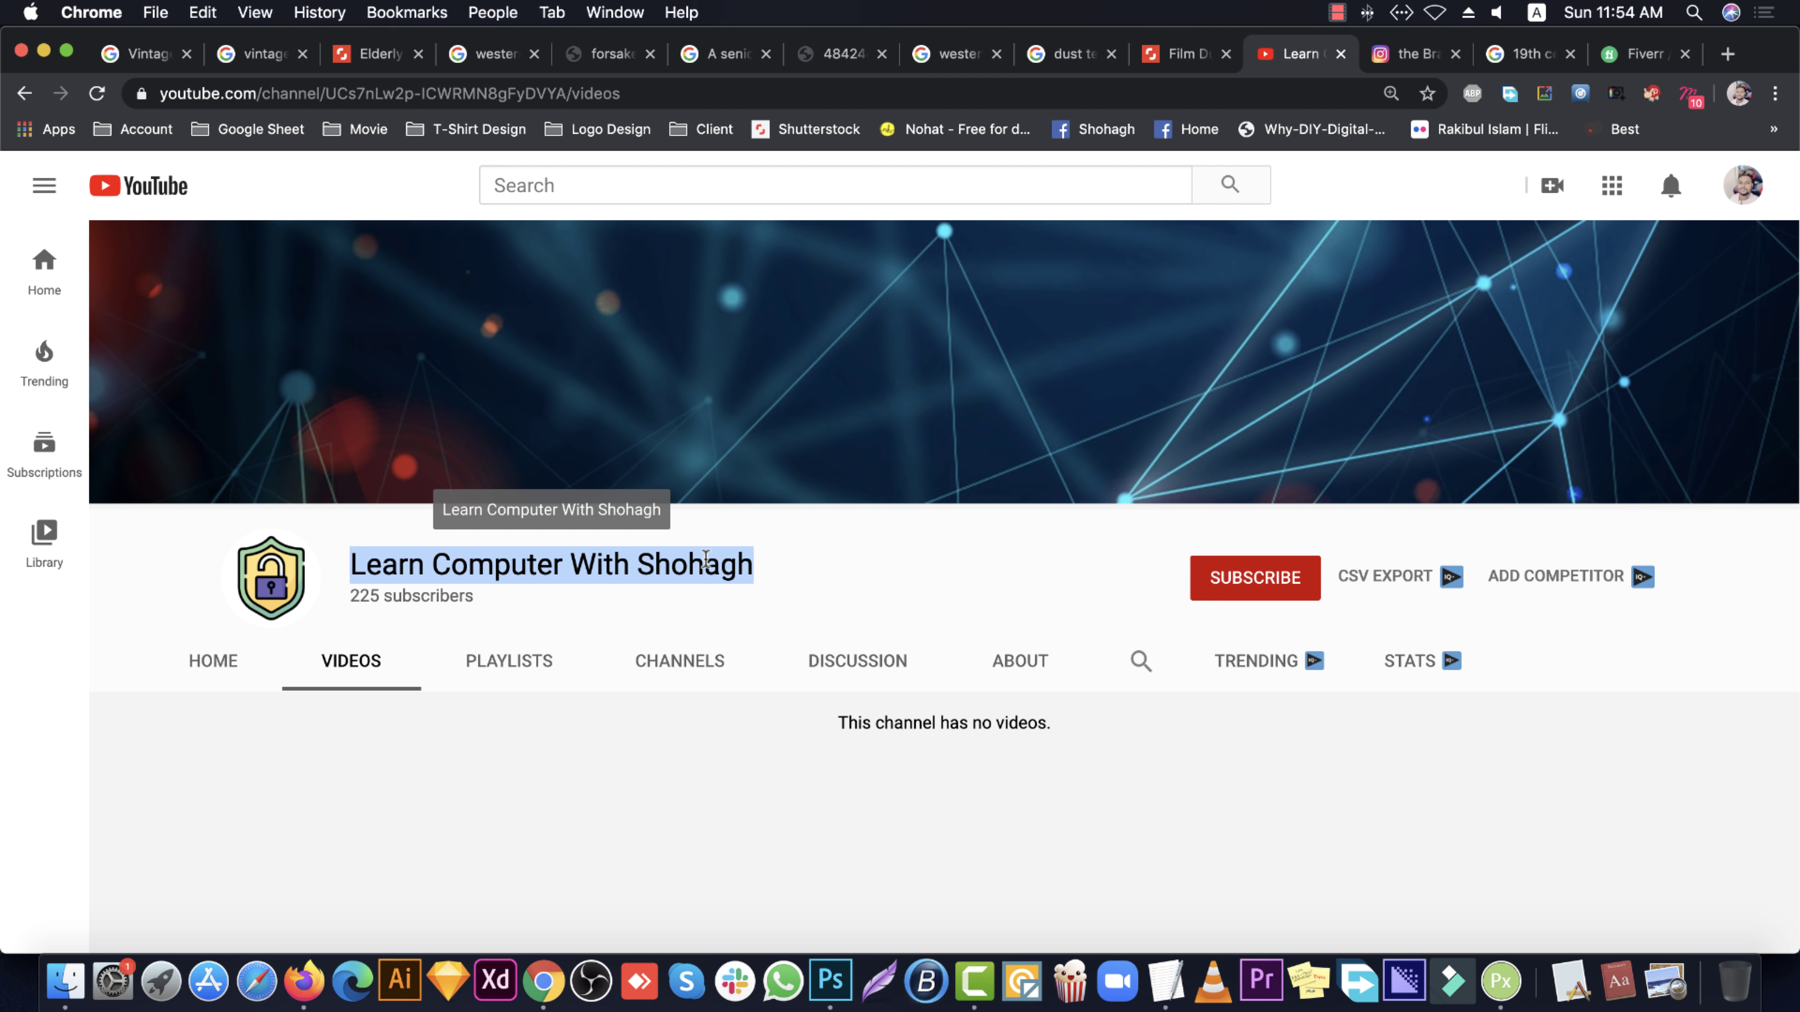
pyautogui.scroll(-2, 721, 606)
pyautogui.scroll(2, 721, 603)
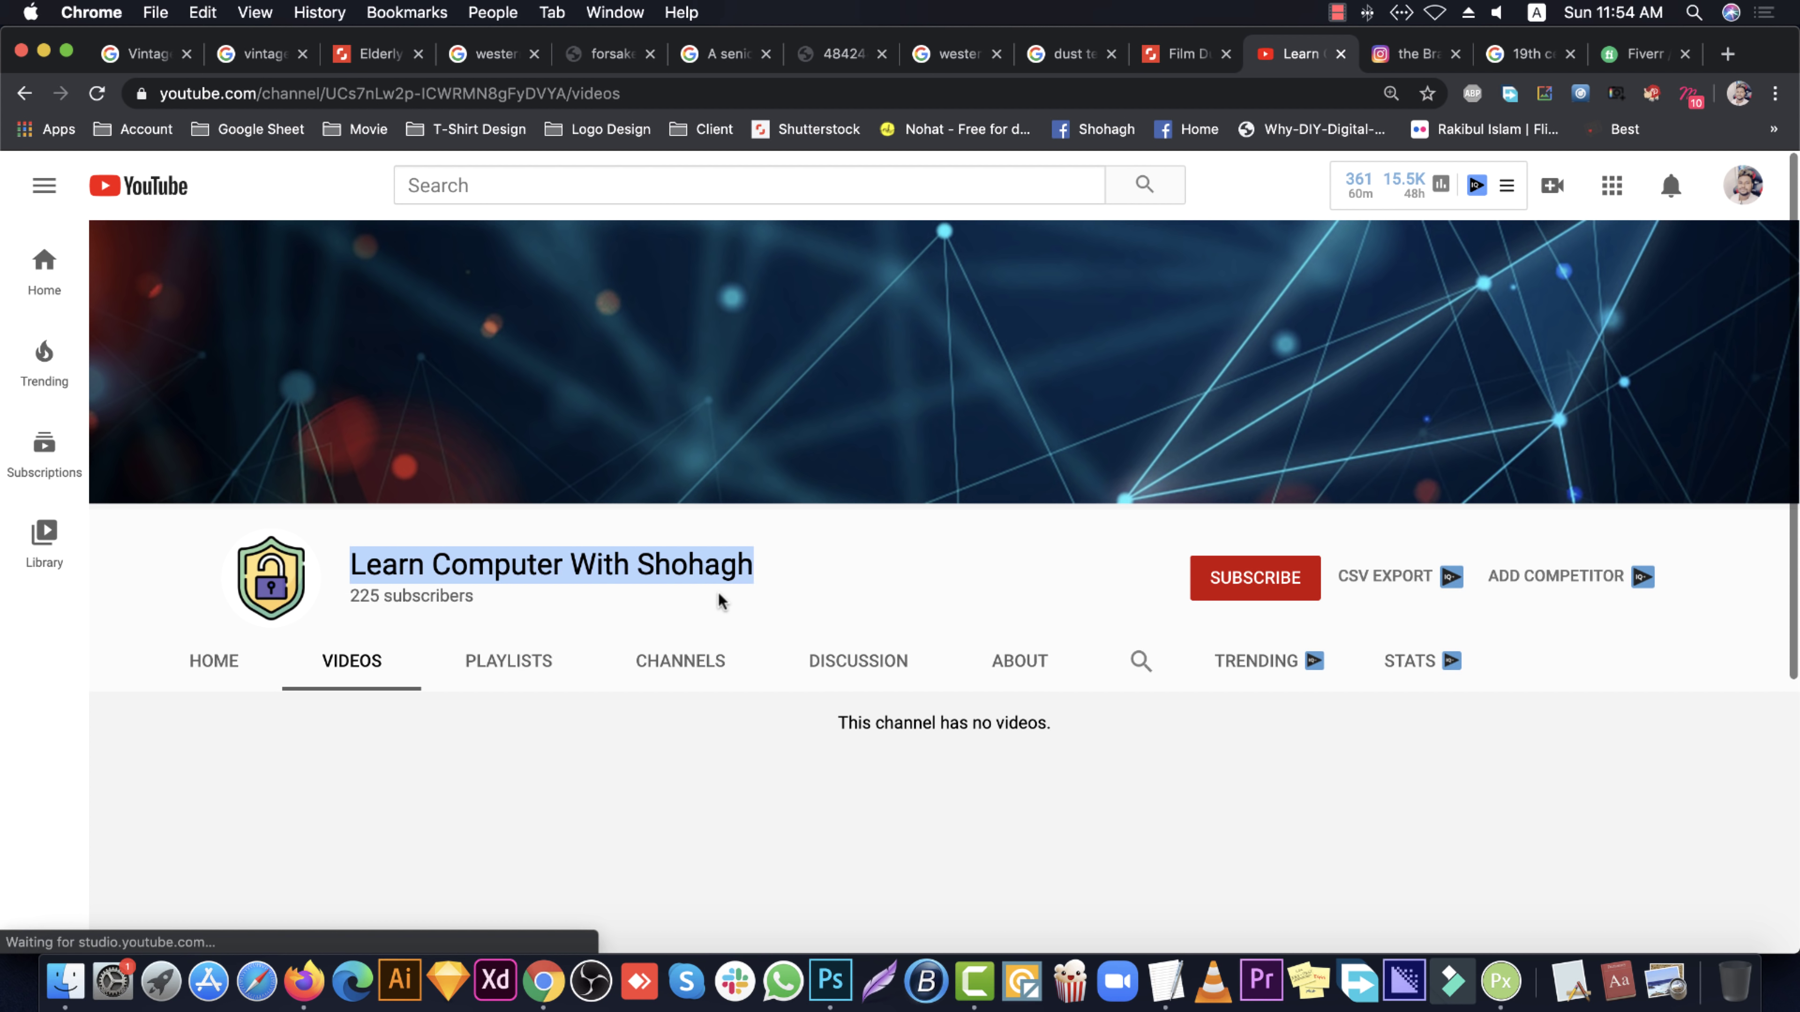
# Subscribe to the channel and set its notifications to All
pyautogui.click(1311, 588)
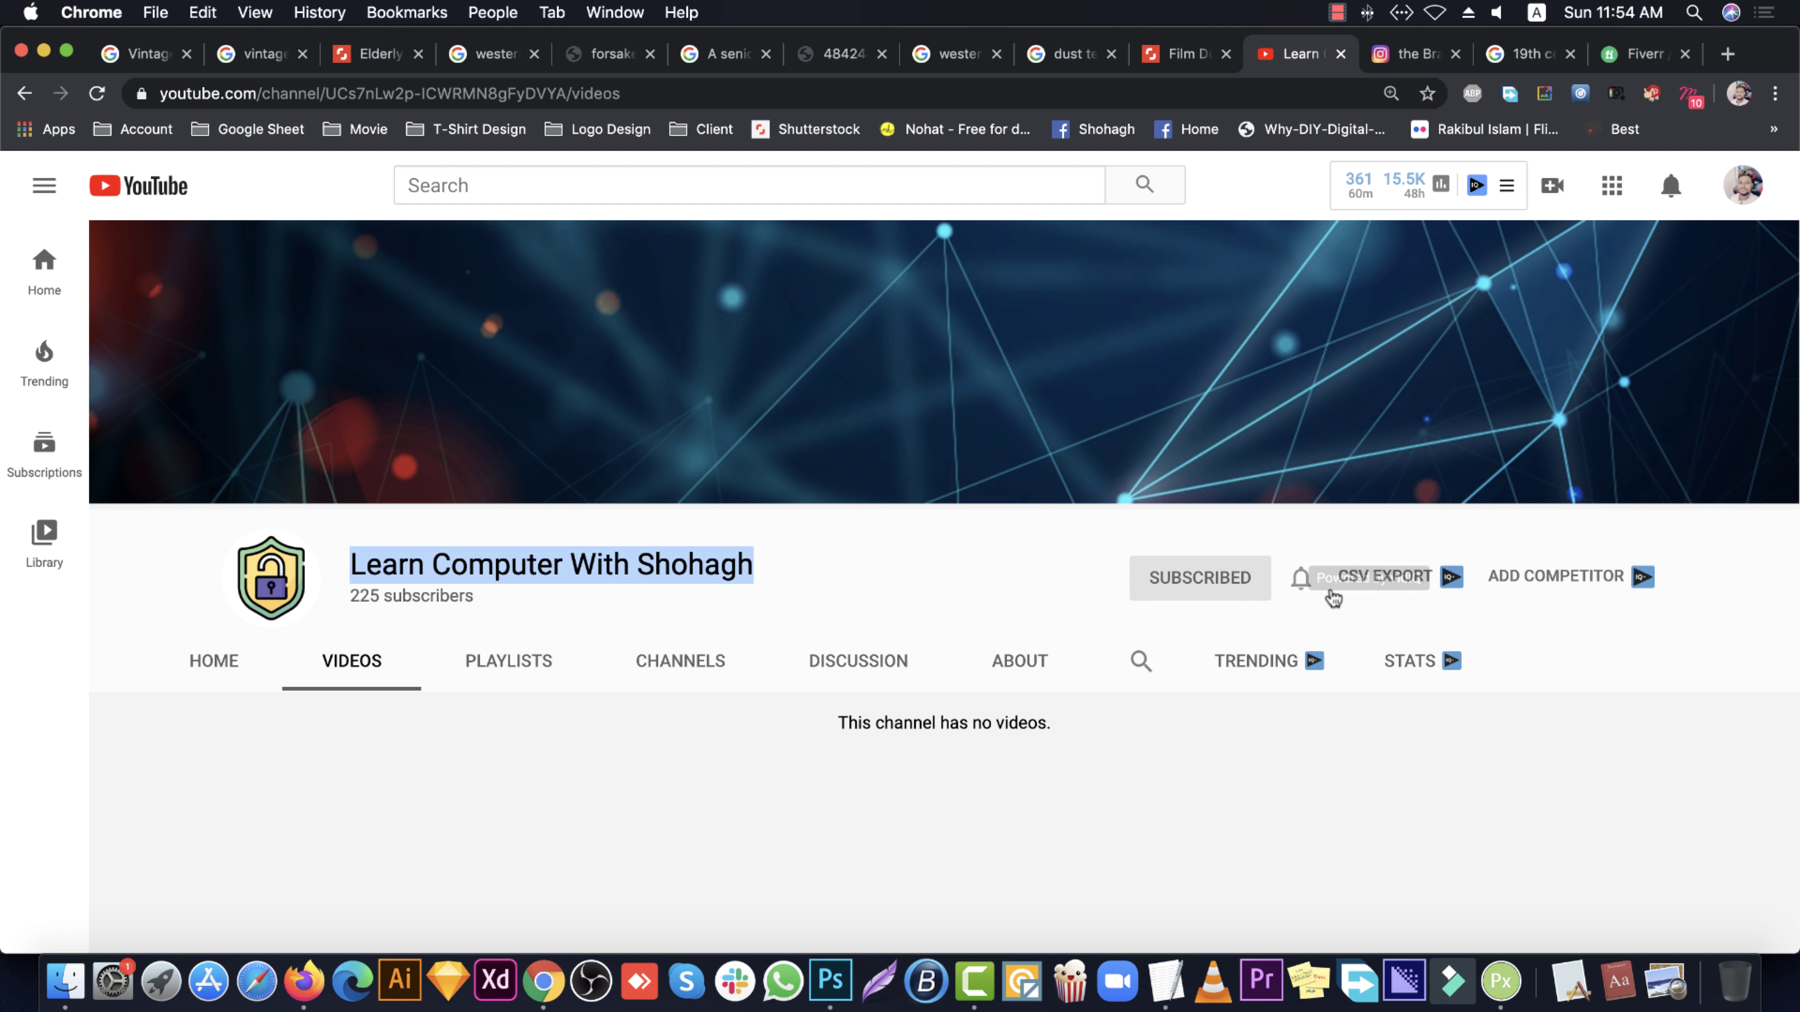
pyautogui.click(1303, 580)
pyautogui.click(1339, 632)
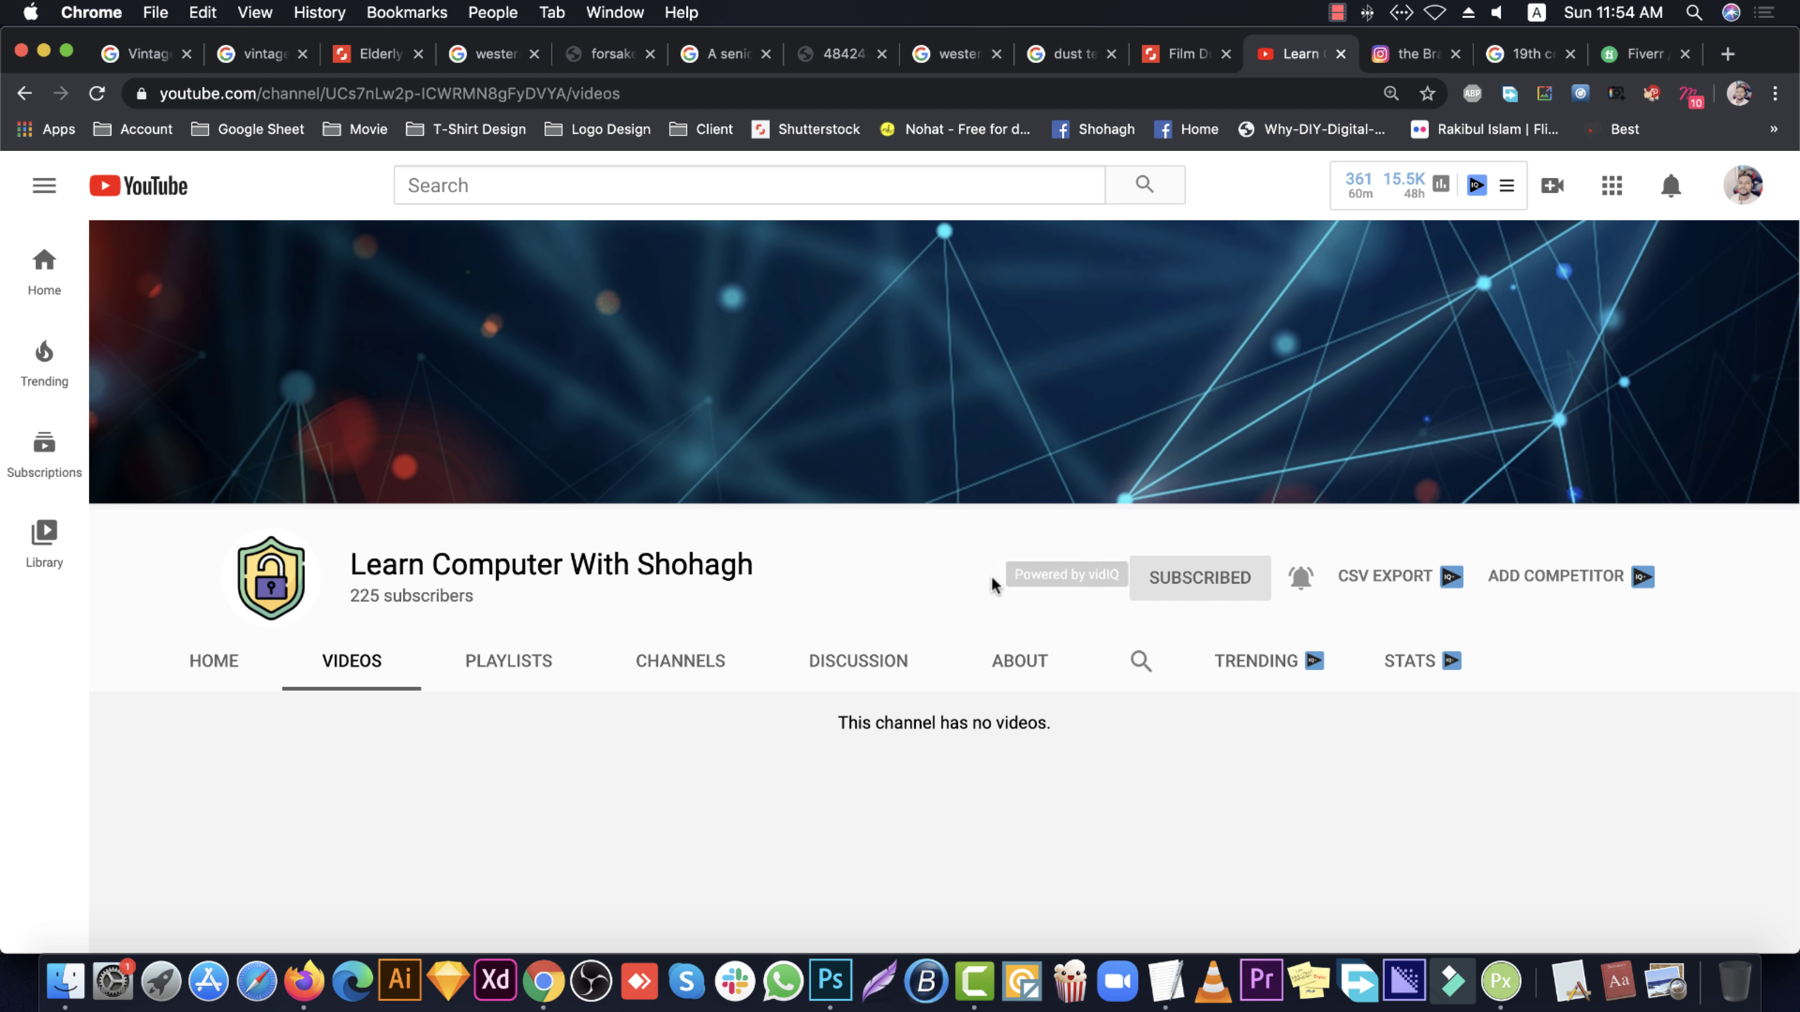